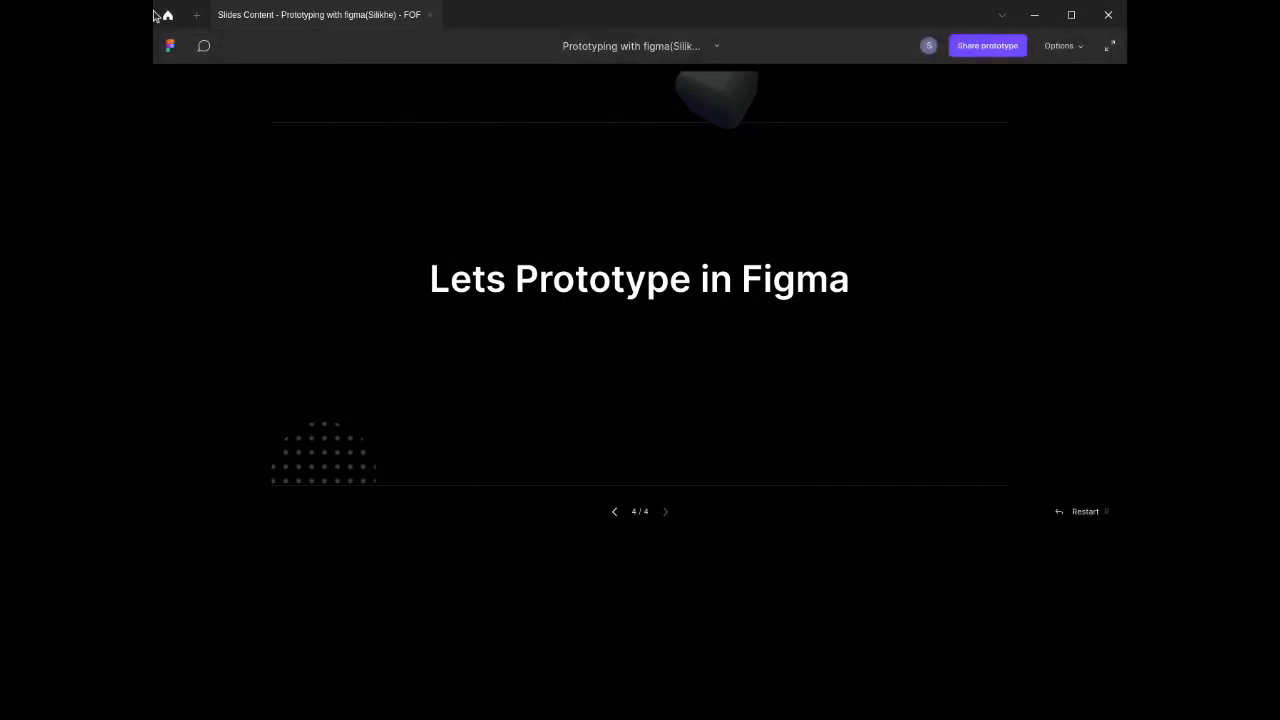
# Step: Create new design files from the file browser and switch to the newest Untitled tab
pyautogui.click(198, 16)
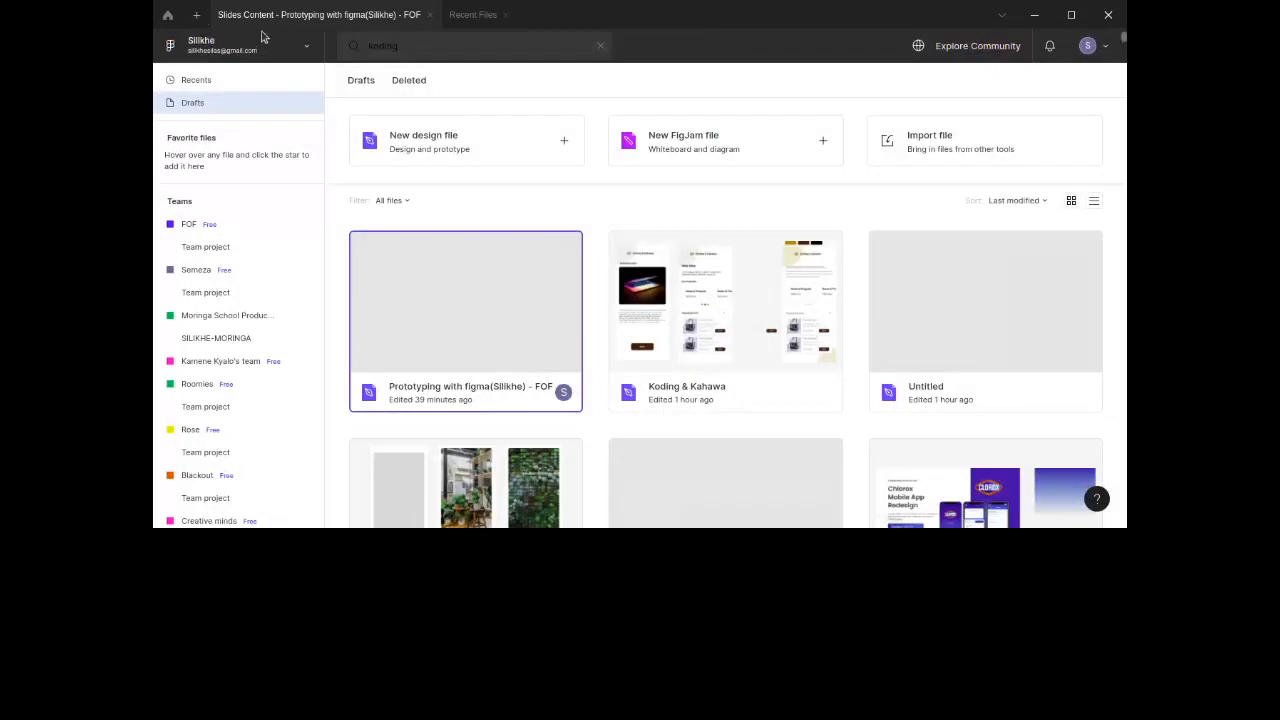
pyautogui.click(475, 140)
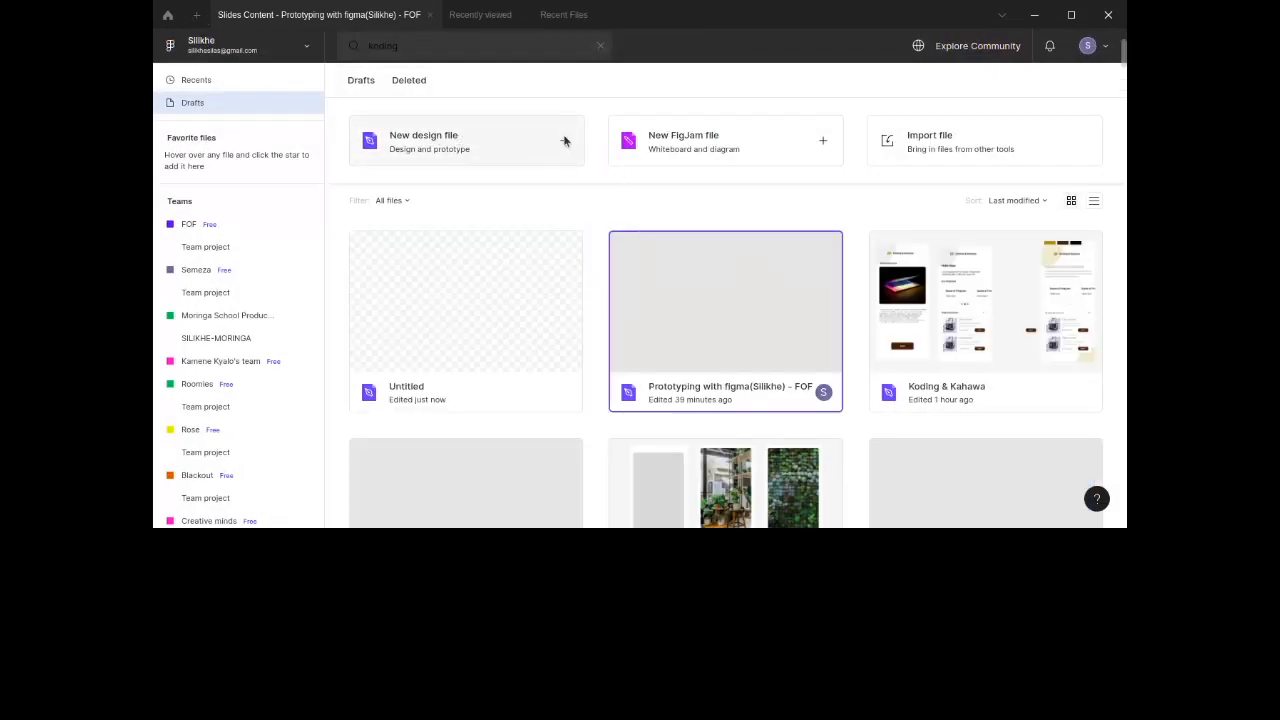
pyautogui.click(483, 16)
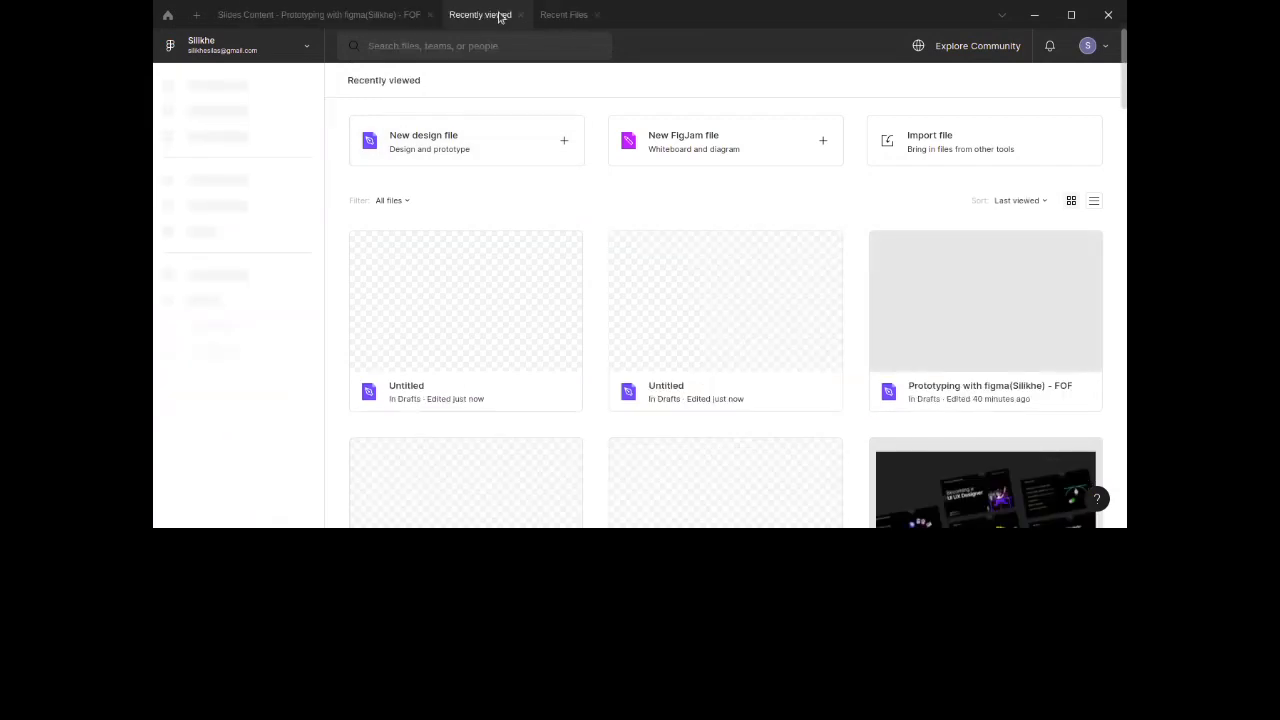
pyautogui.click(556, 16)
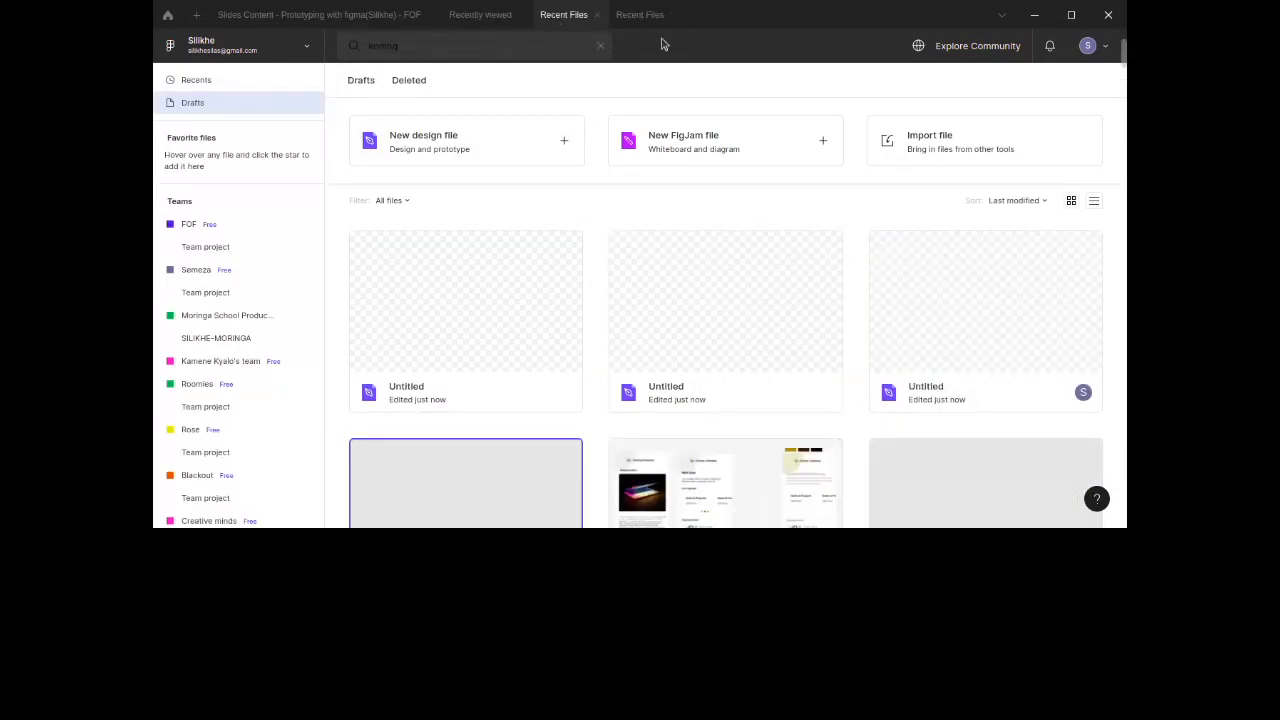
pyautogui.click(641, 16)
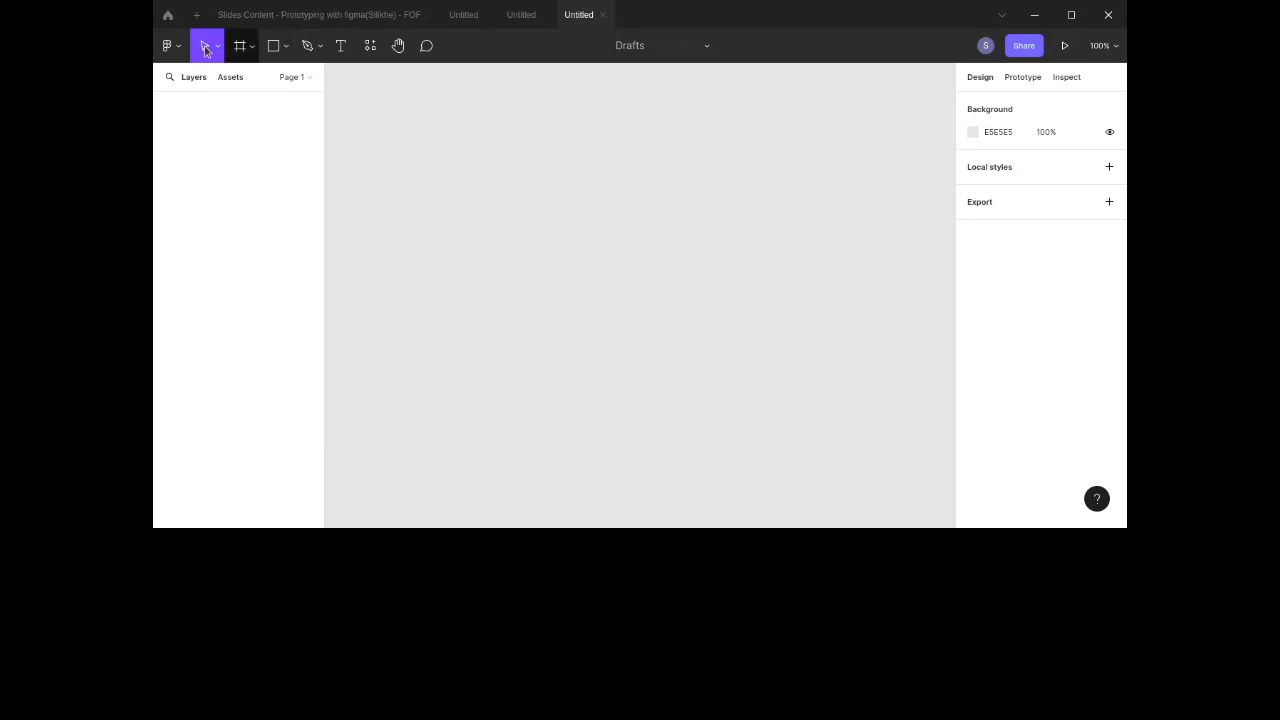
# Step: Open the Resources panel to browse components, then close it
pyautogui.click(370, 54)
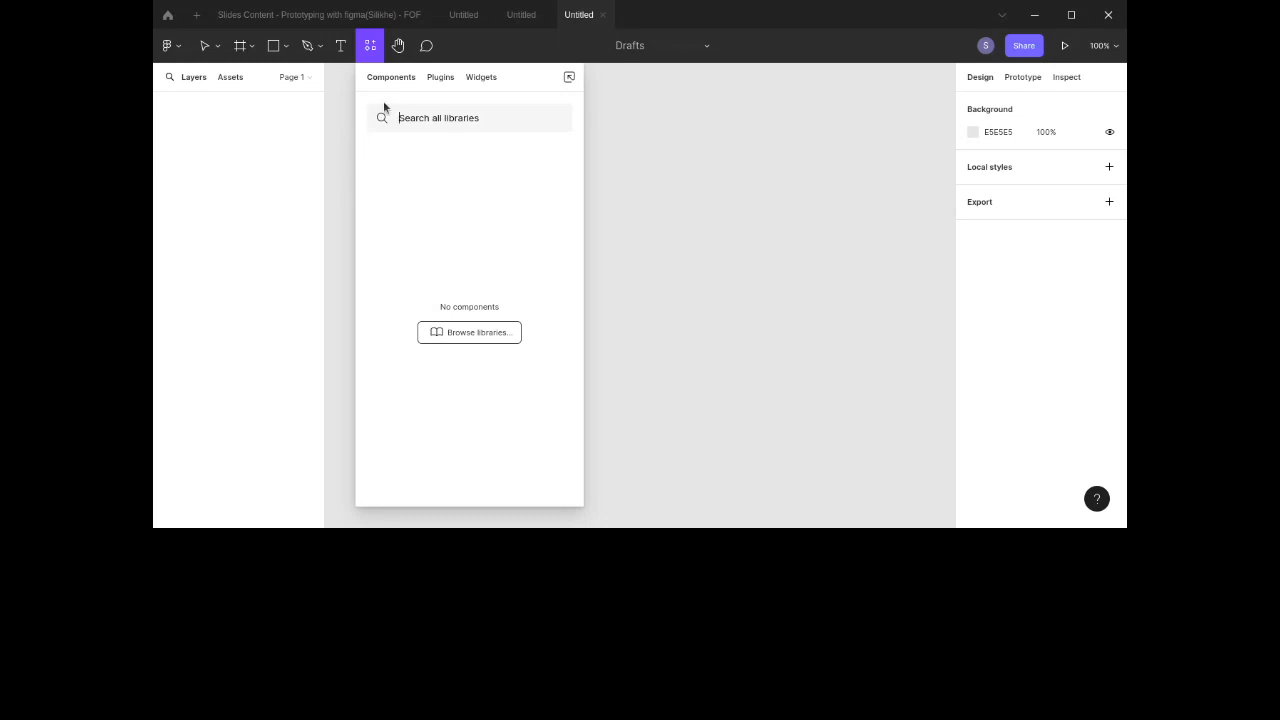
pyautogui.click(338, 71)
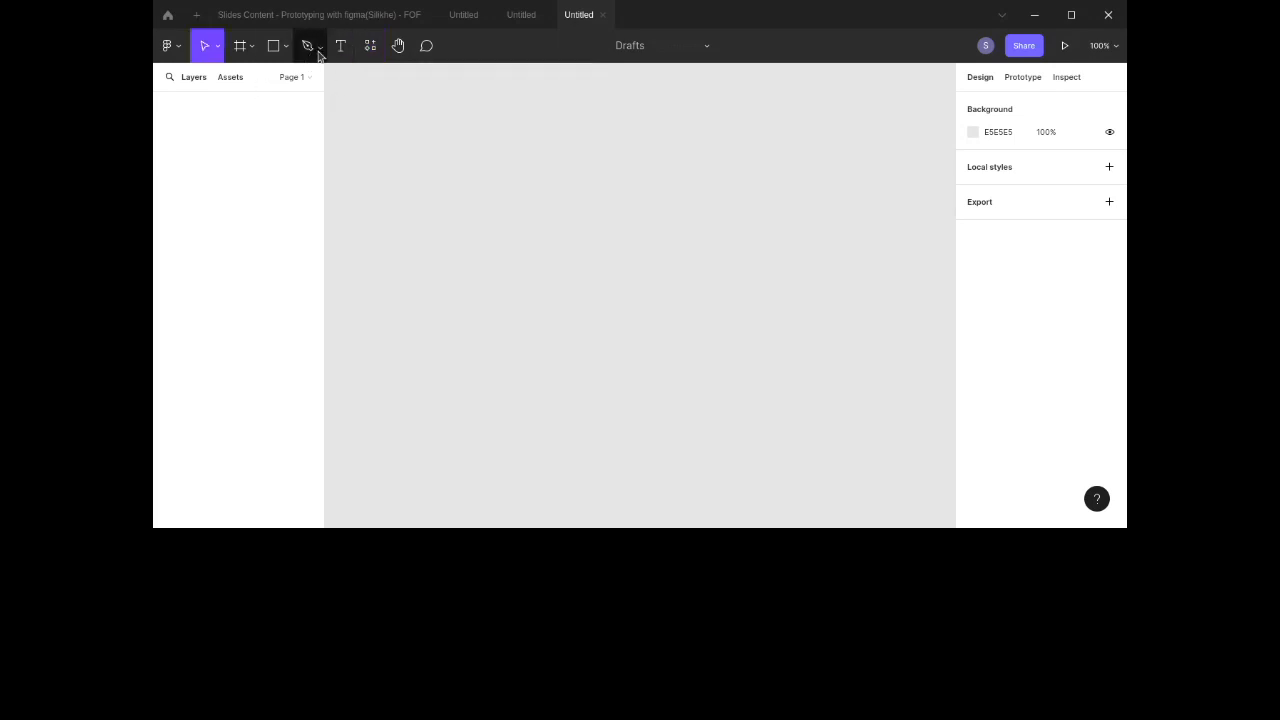
# Step: Draw a closed triangular roof shape on the canvas with the Pen tool
pyautogui.click(319, 46)
pyautogui.click(316, 80)
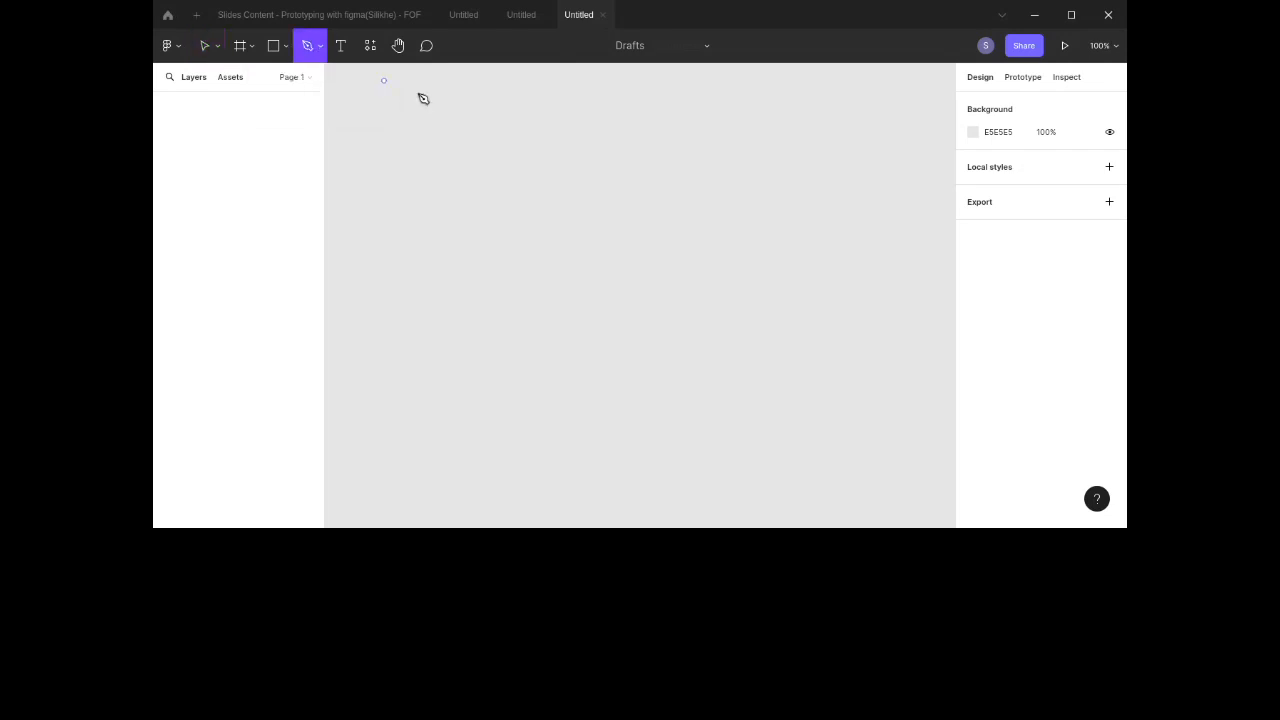
pyautogui.click(425, 188)
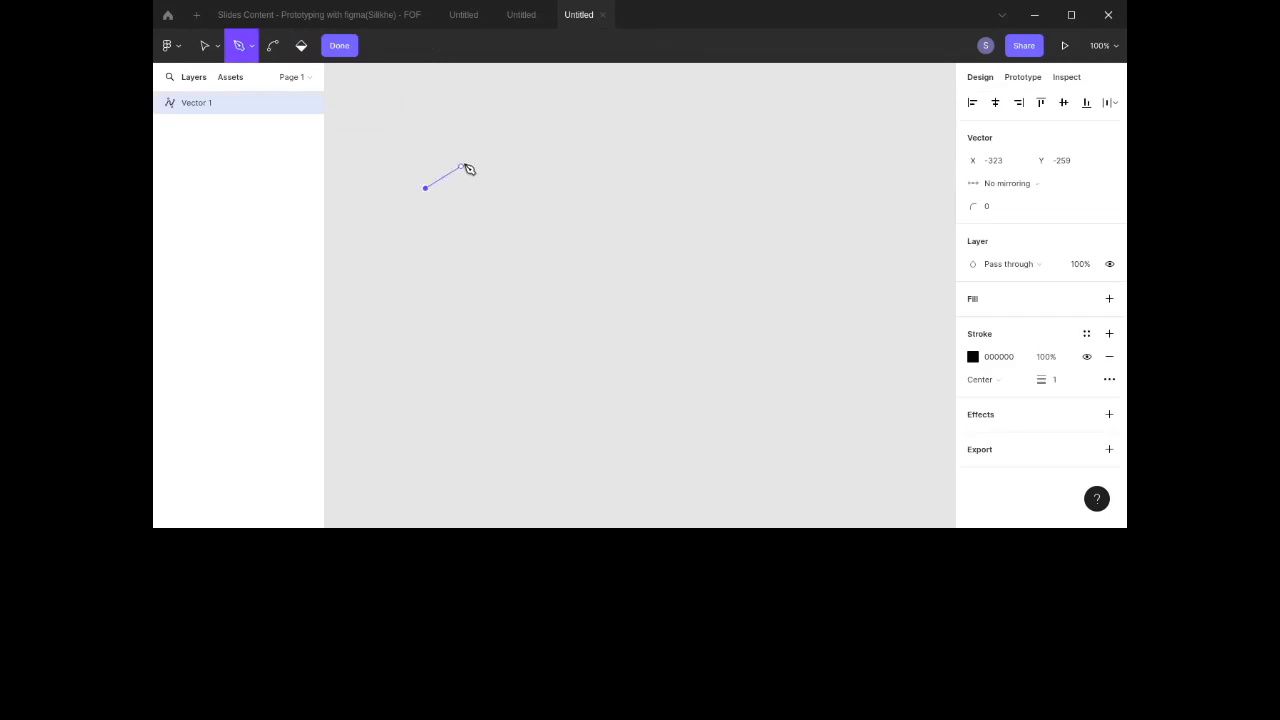
pyautogui.click(475, 148)
pyautogui.click(512, 188)
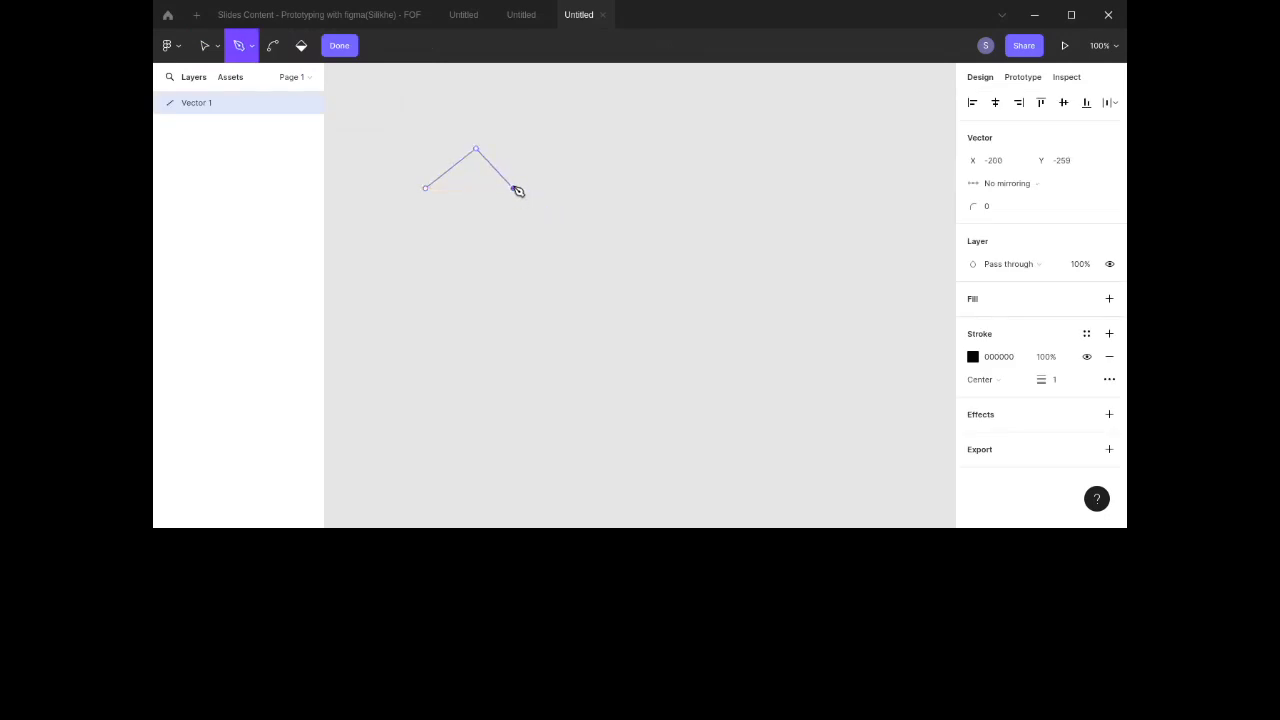
pyautogui.click(426, 189)
# Step: Extend the path with the Pen tool into a four-sided base below the roof, plus a loose line segment
pyautogui.click(425, 189)
pyautogui.click(420, 236)
pyautogui.click(521, 236)
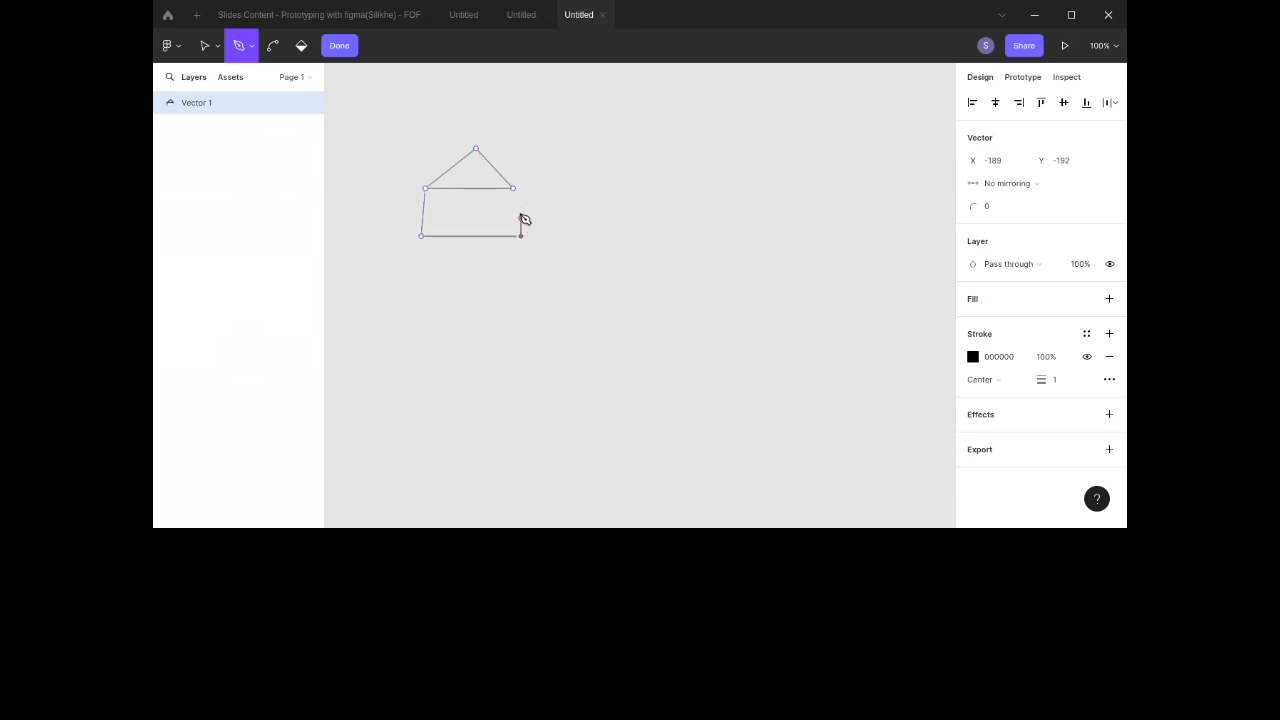
pyautogui.click(513, 188)
pyautogui.click(684, 198)
pyautogui.click(862, 252)
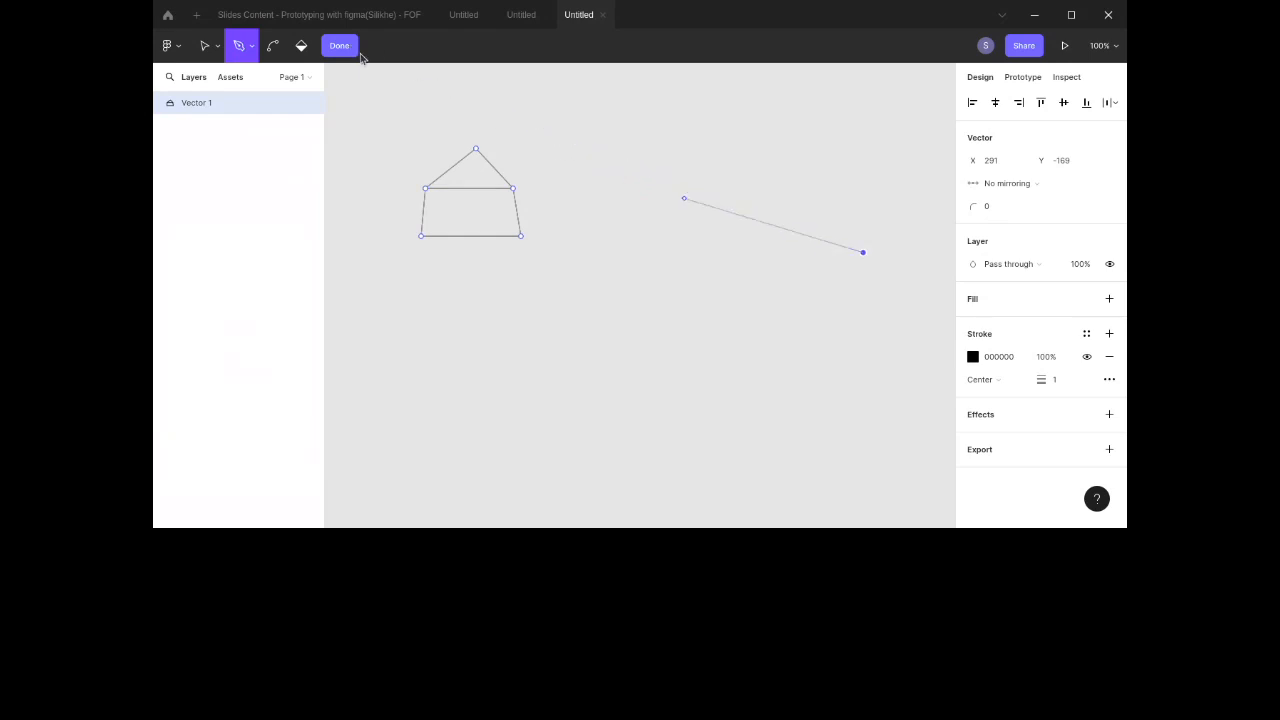
# Step: Fill the roof region of the vector with the Paint bucket tool
pyautogui.click(301, 45)
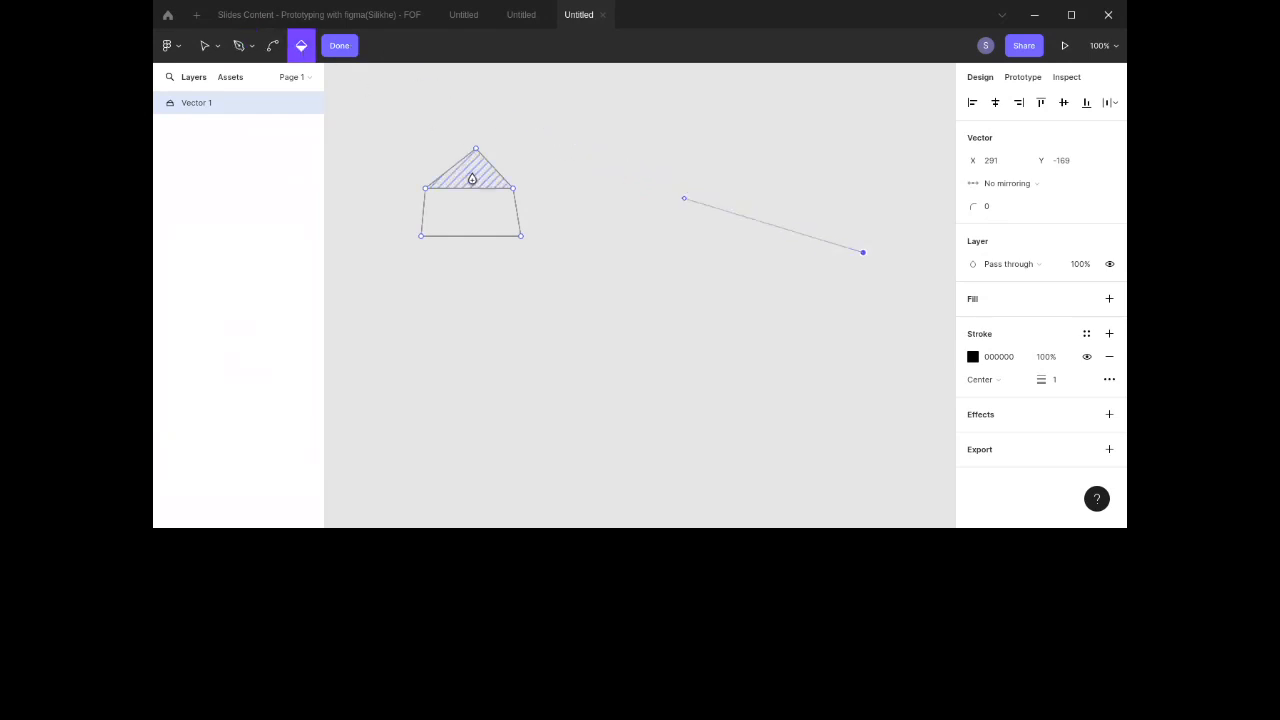
pyautogui.click(470, 175)
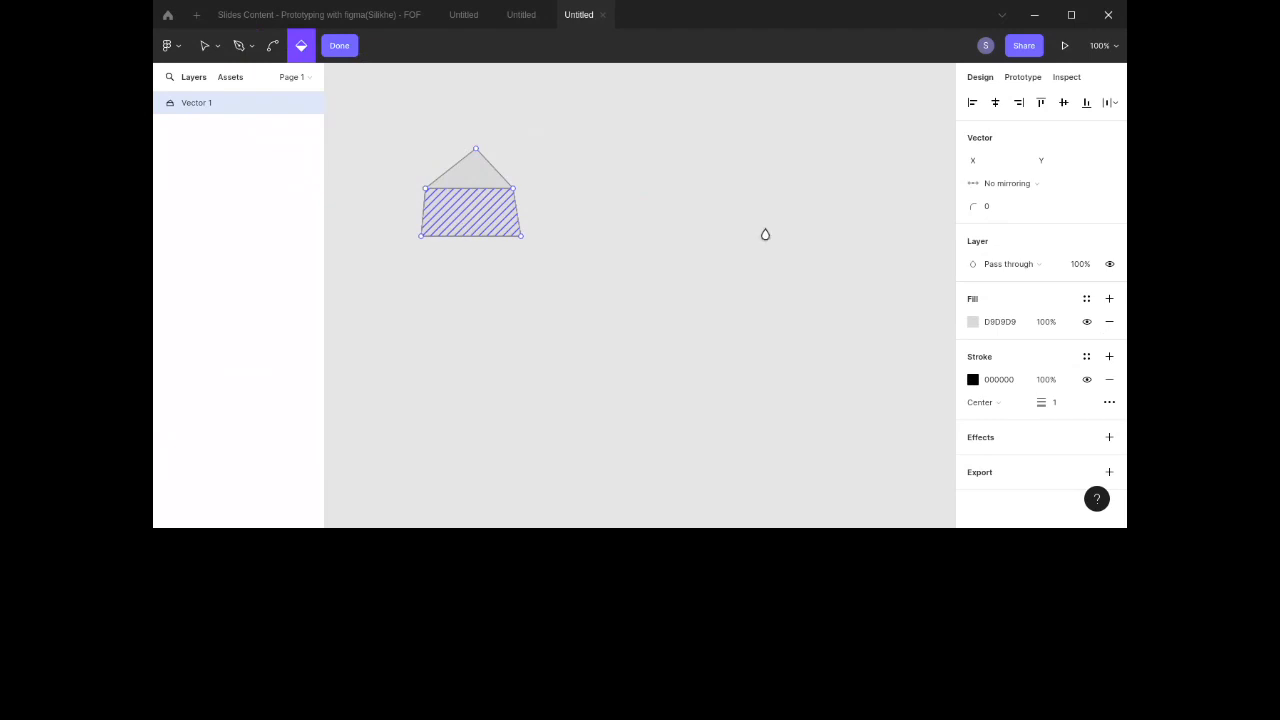
pyautogui.click(997, 379)
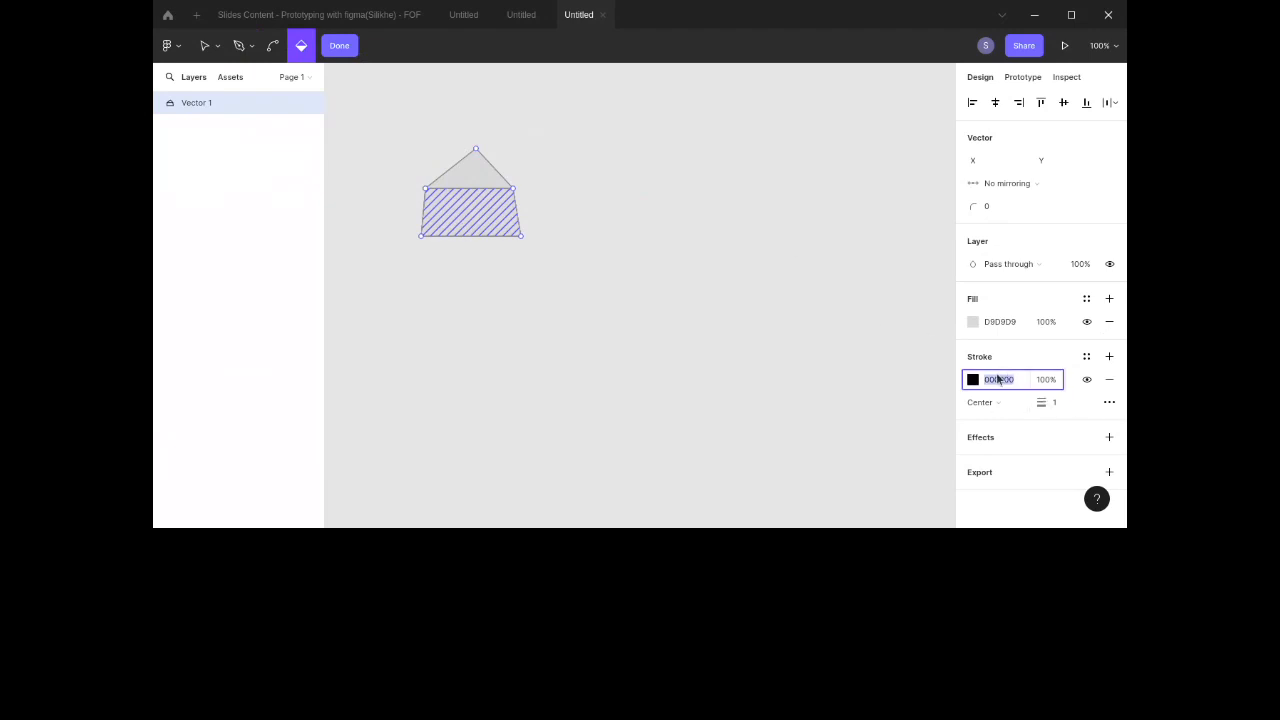
pyautogui.click(1013, 323)
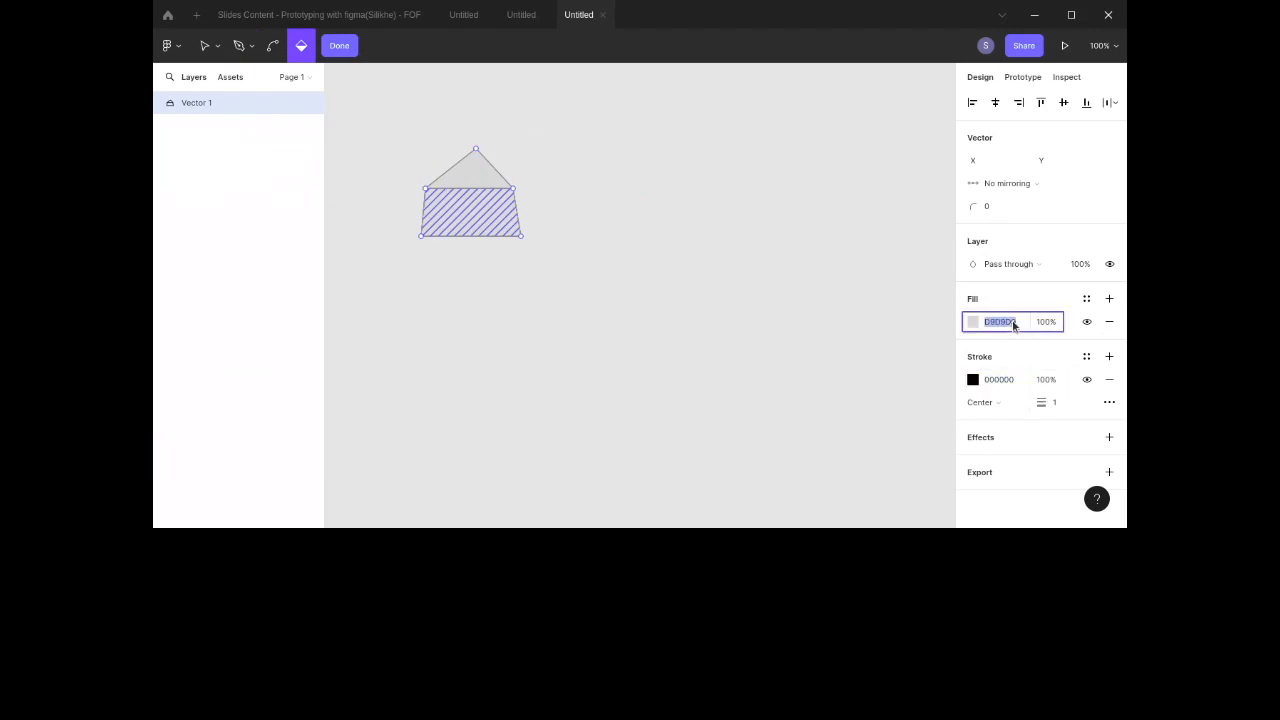
pyautogui.click(1109, 298)
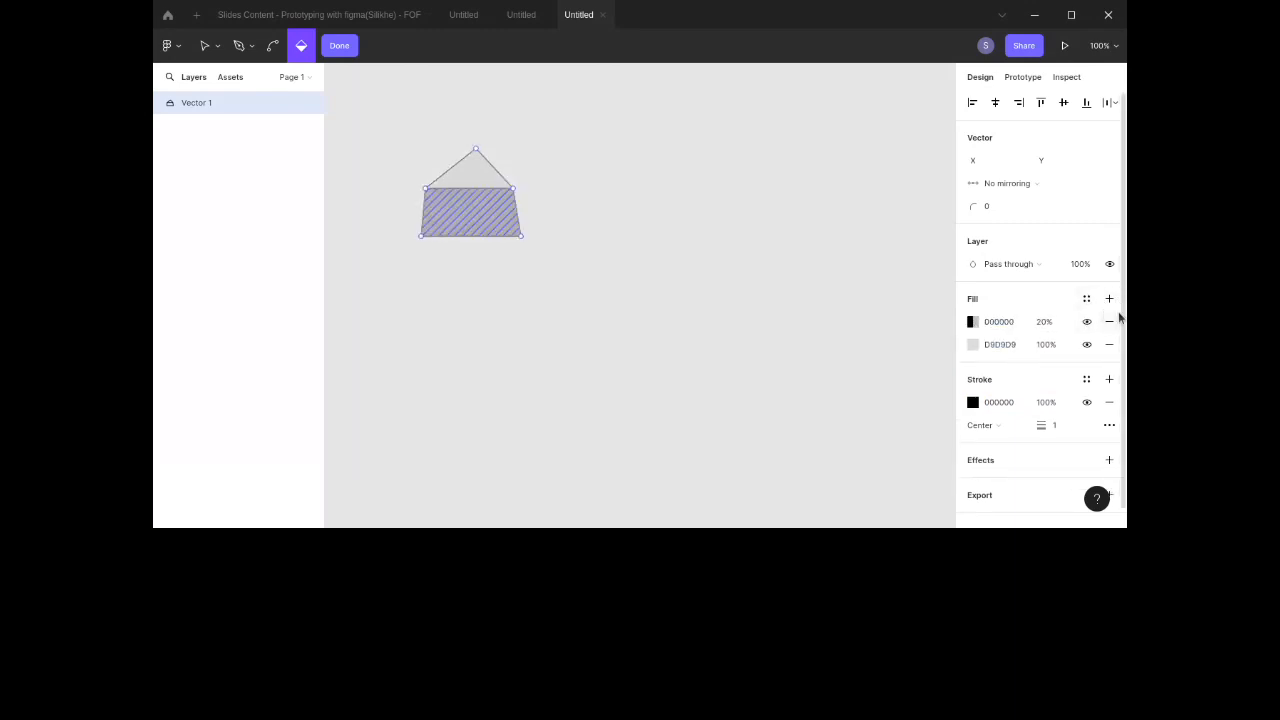
pyautogui.click(1109, 321)
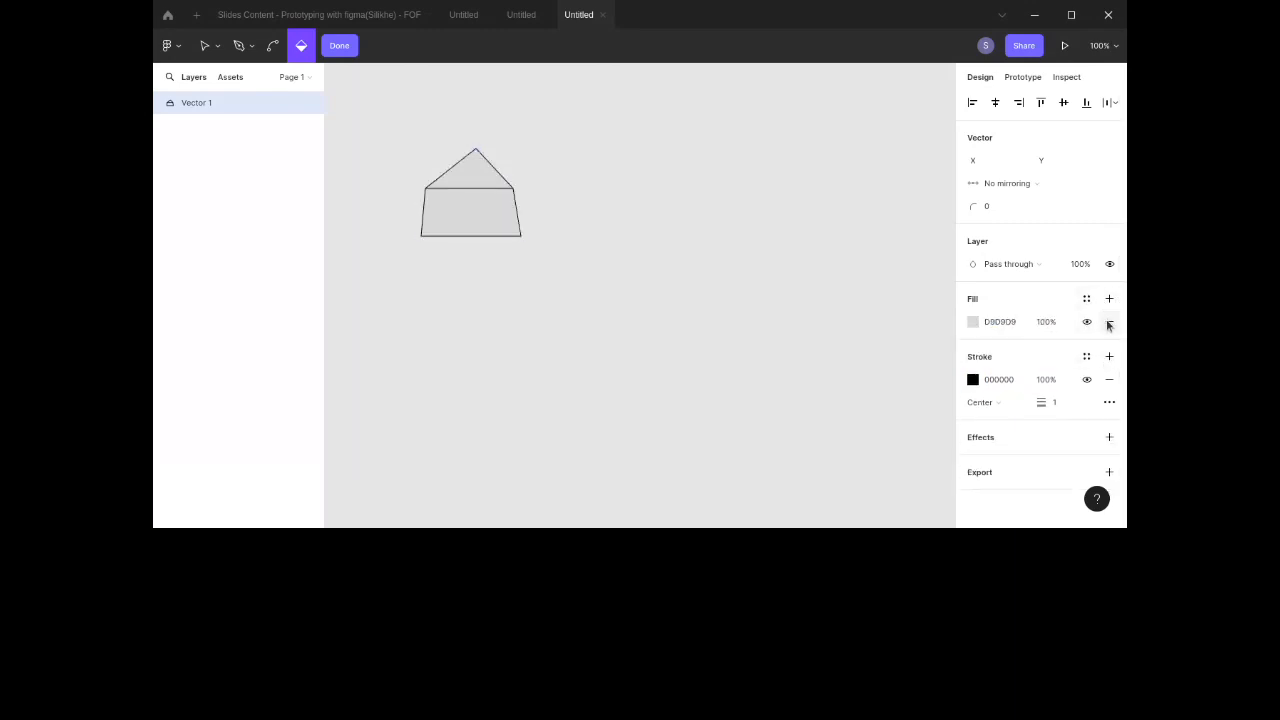
pyautogui.click(1108, 322)
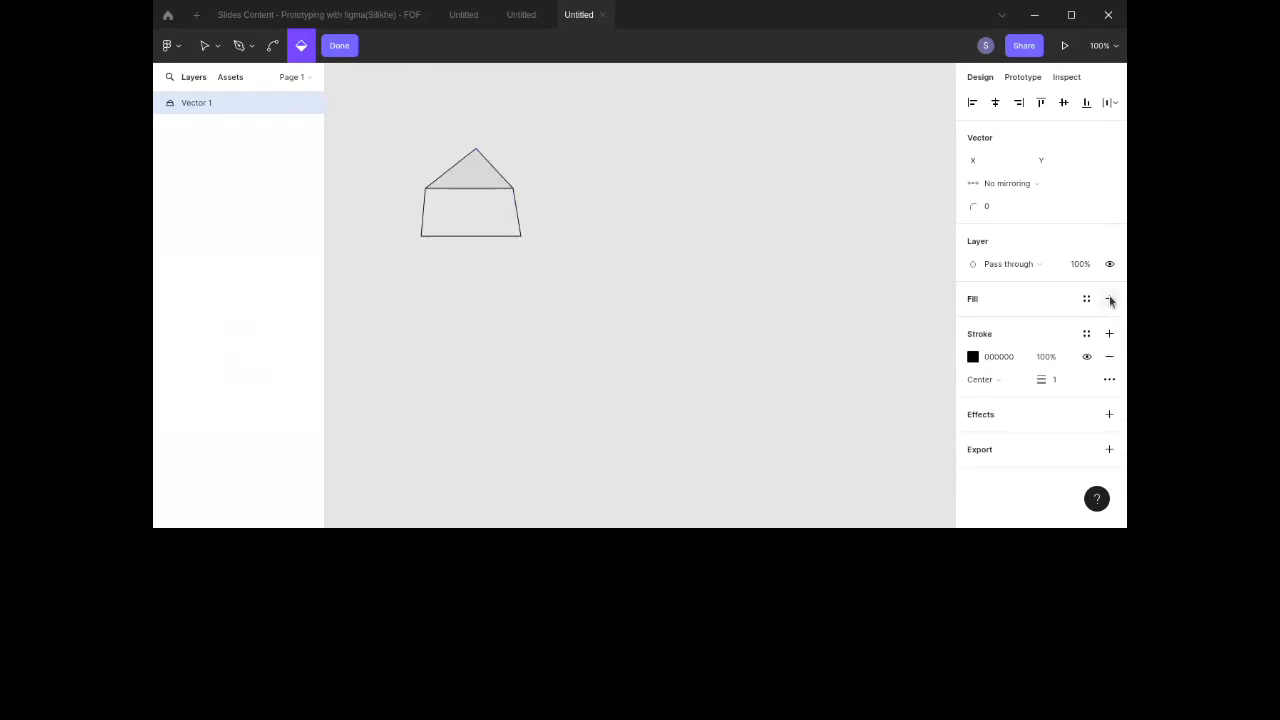
pyautogui.click(1109, 298)
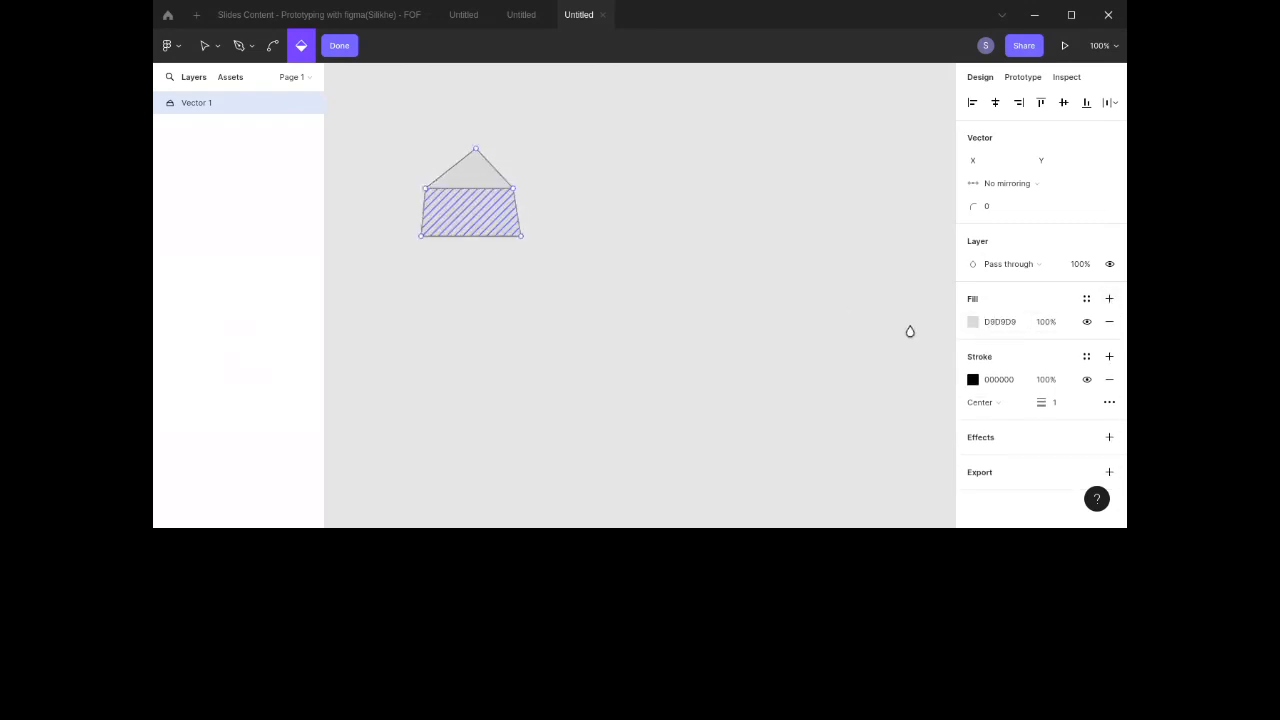
# Step: Set the fill of the base and the roof regions to 000000 and finish editing the vector
pyautogui.click(995, 322)
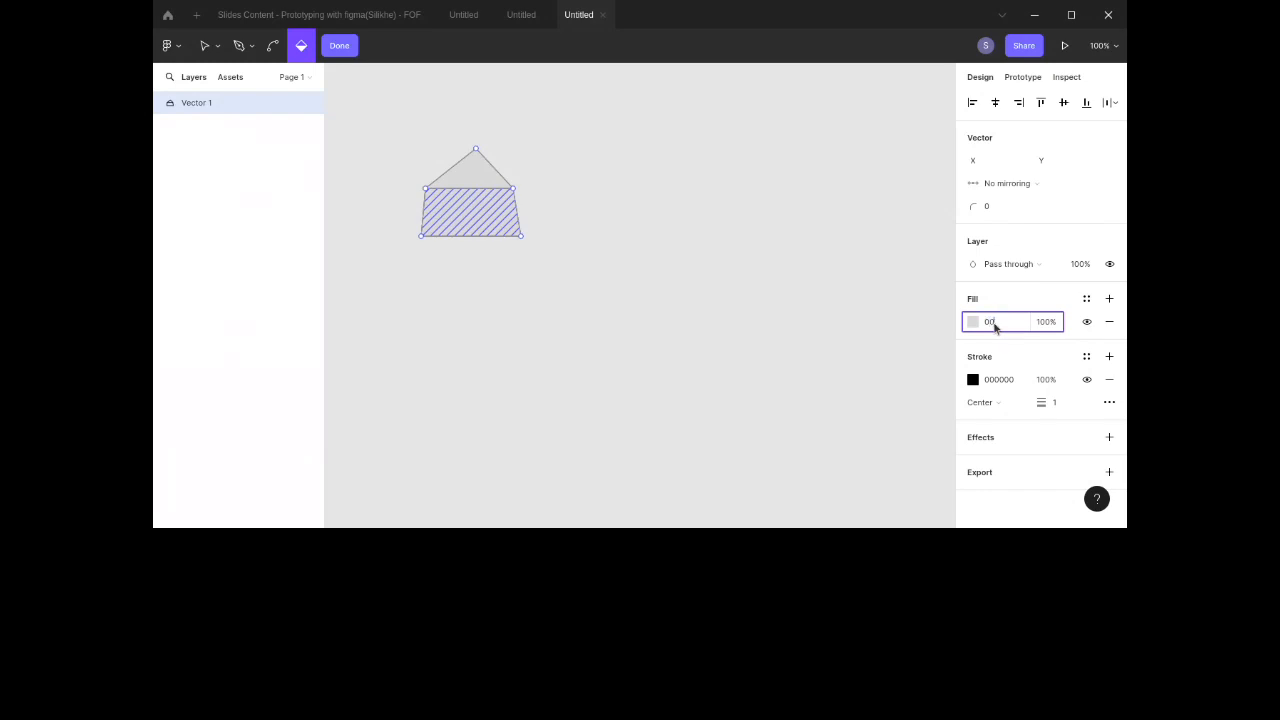
pyautogui.press('Return')
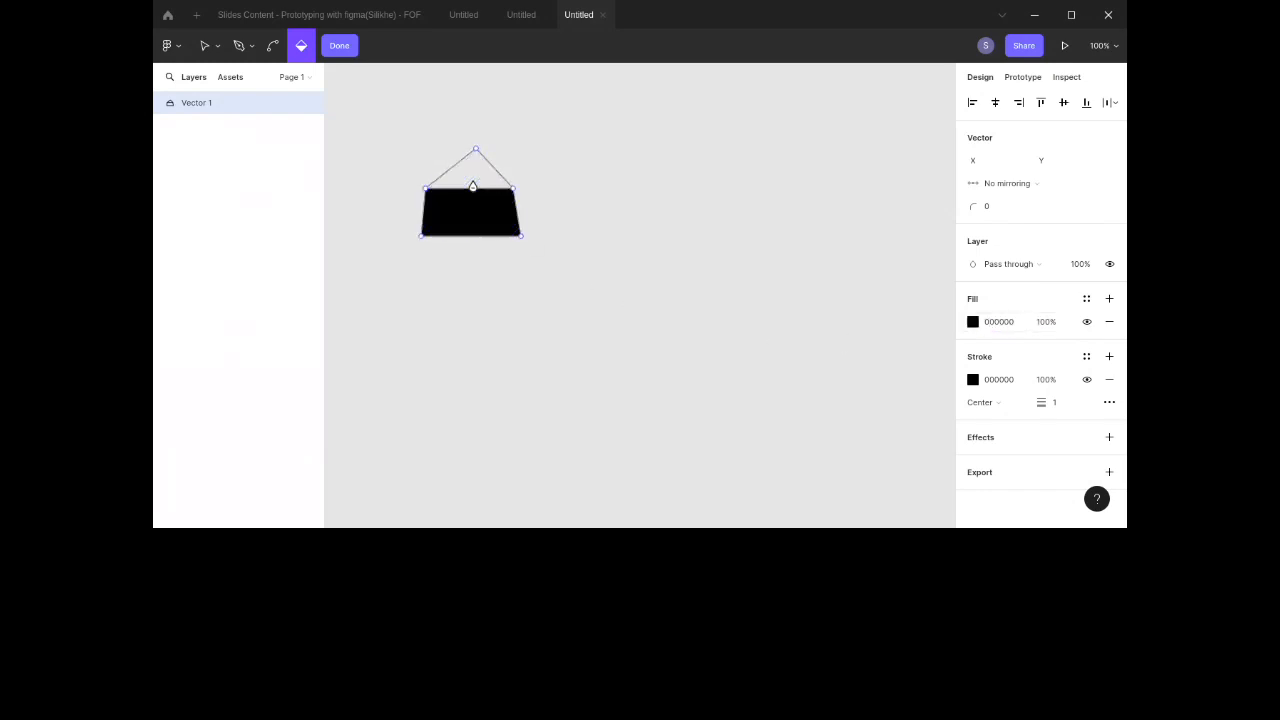
pyautogui.click(433, 172)
pyautogui.click(467, 181)
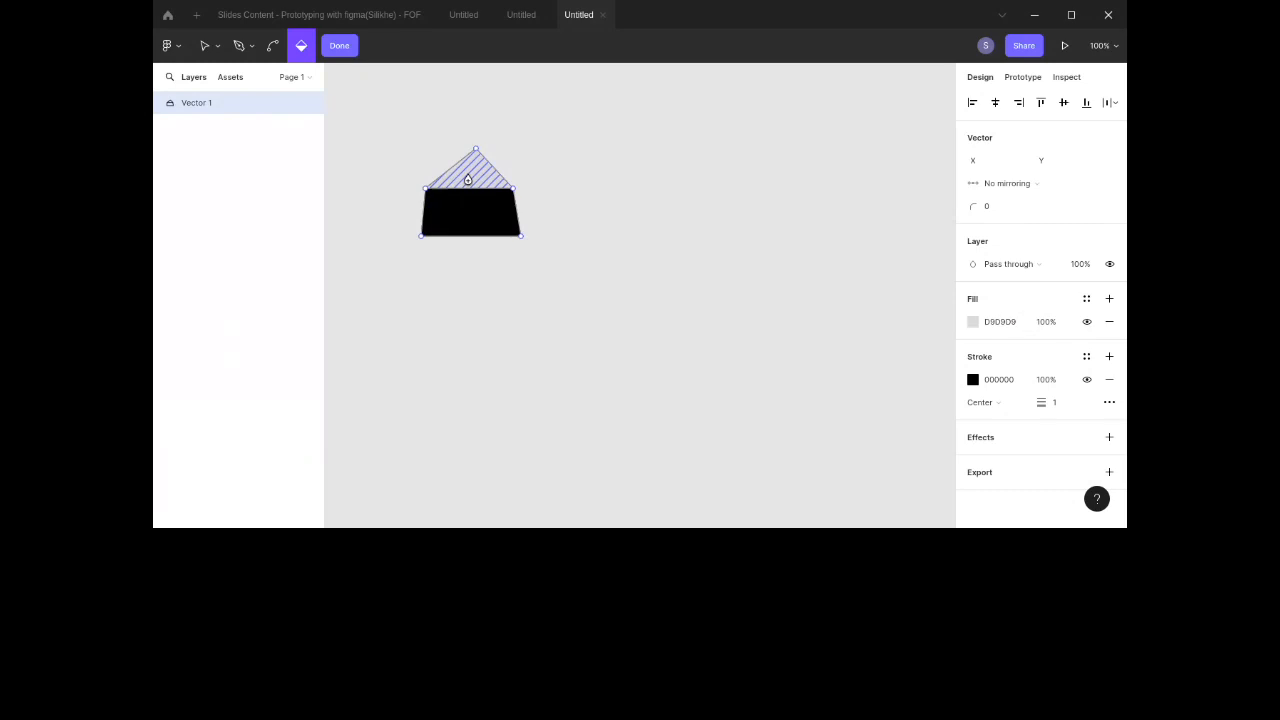
pyautogui.click(1013, 322)
pyautogui.write('000')
pyautogui.press('Return')
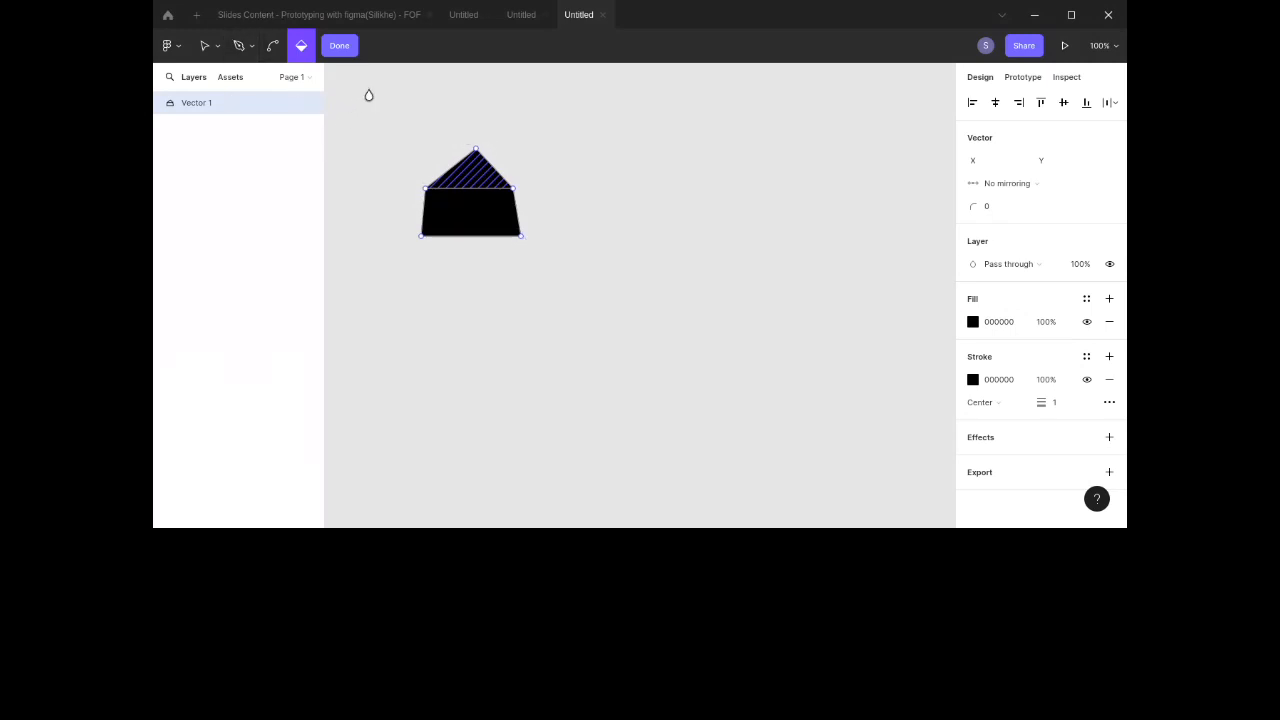
pyautogui.click(269, 50)
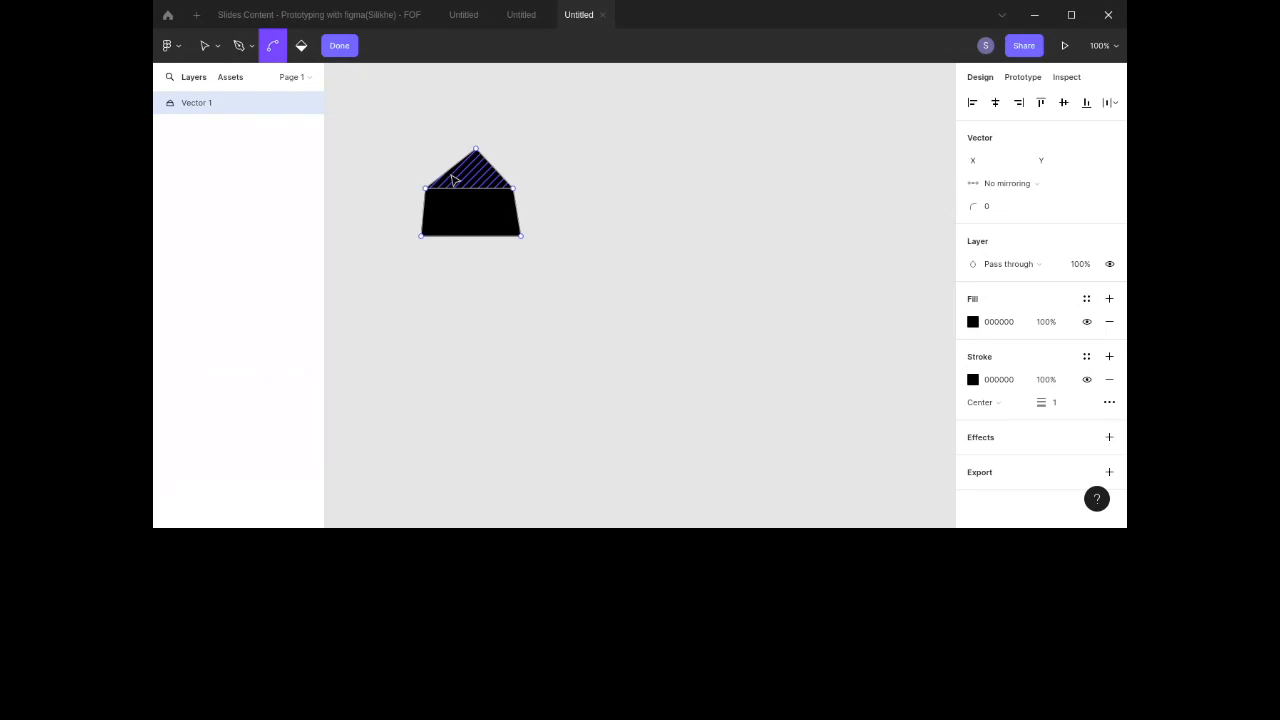
pyautogui.click(339, 45)
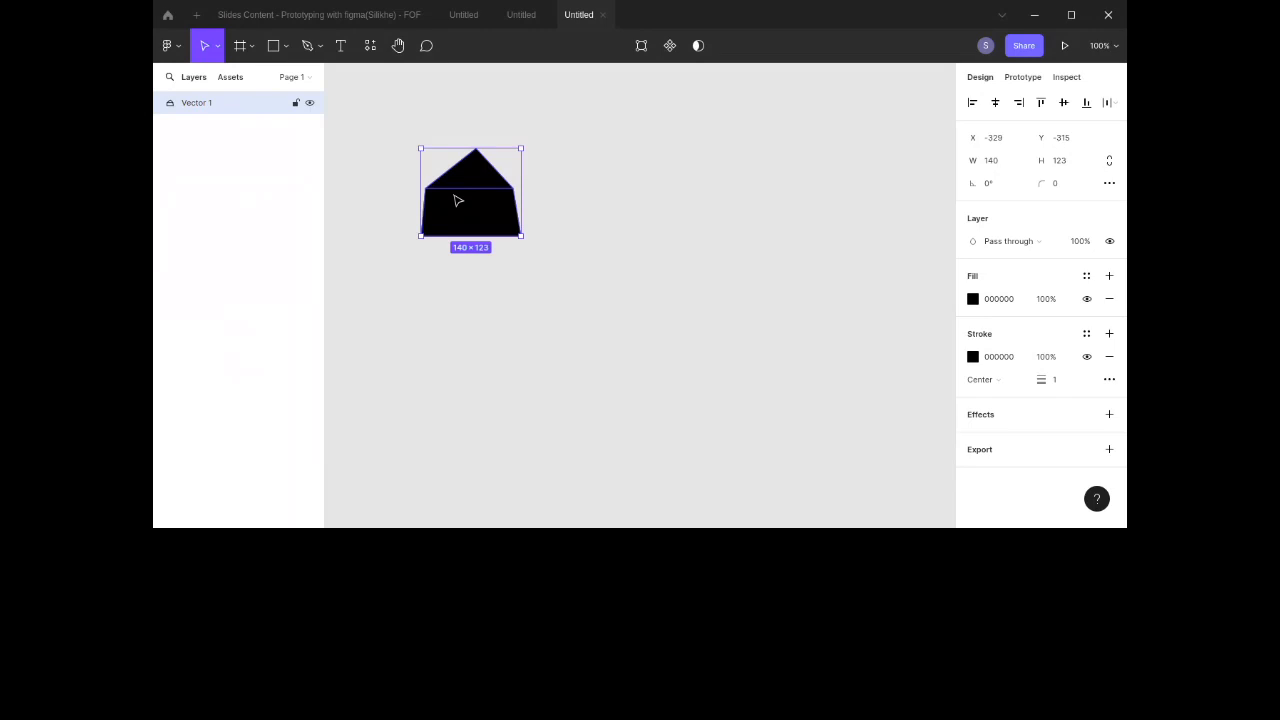
# Step: Select the house vector and delete it
pyautogui.click(285, 52)
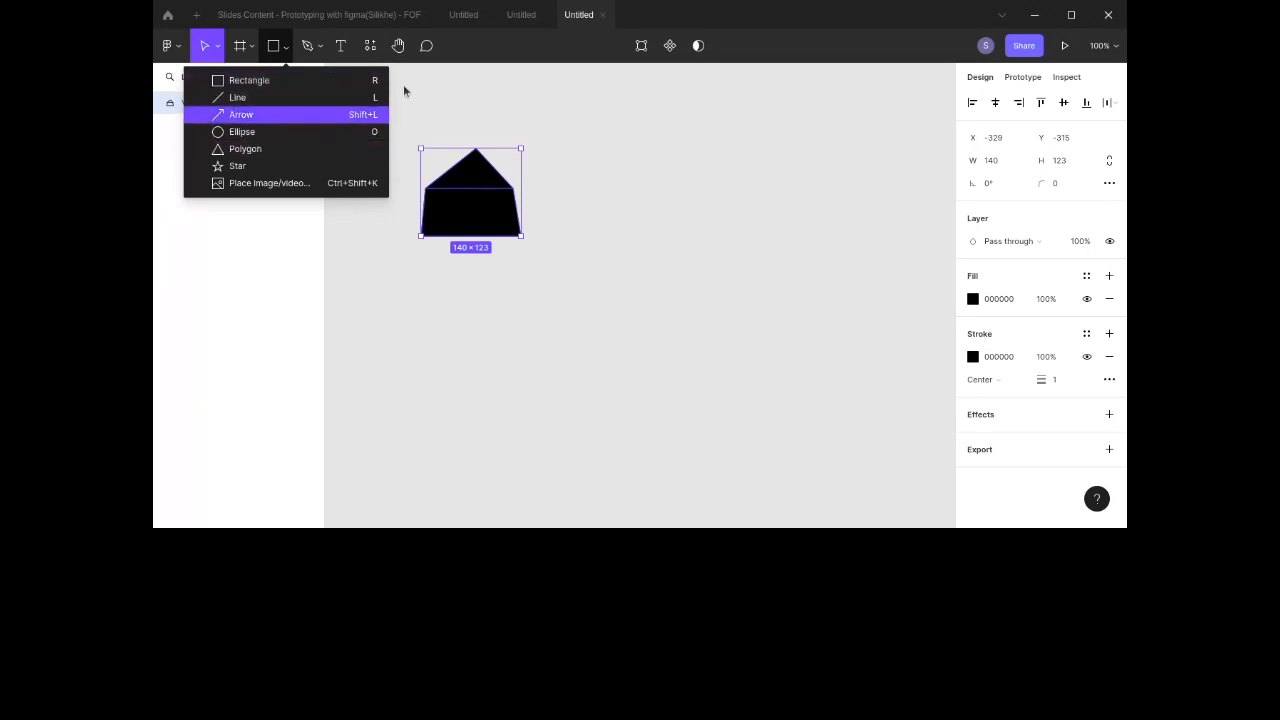
pyautogui.click(491, 107)
pyautogui.click(468, 200)
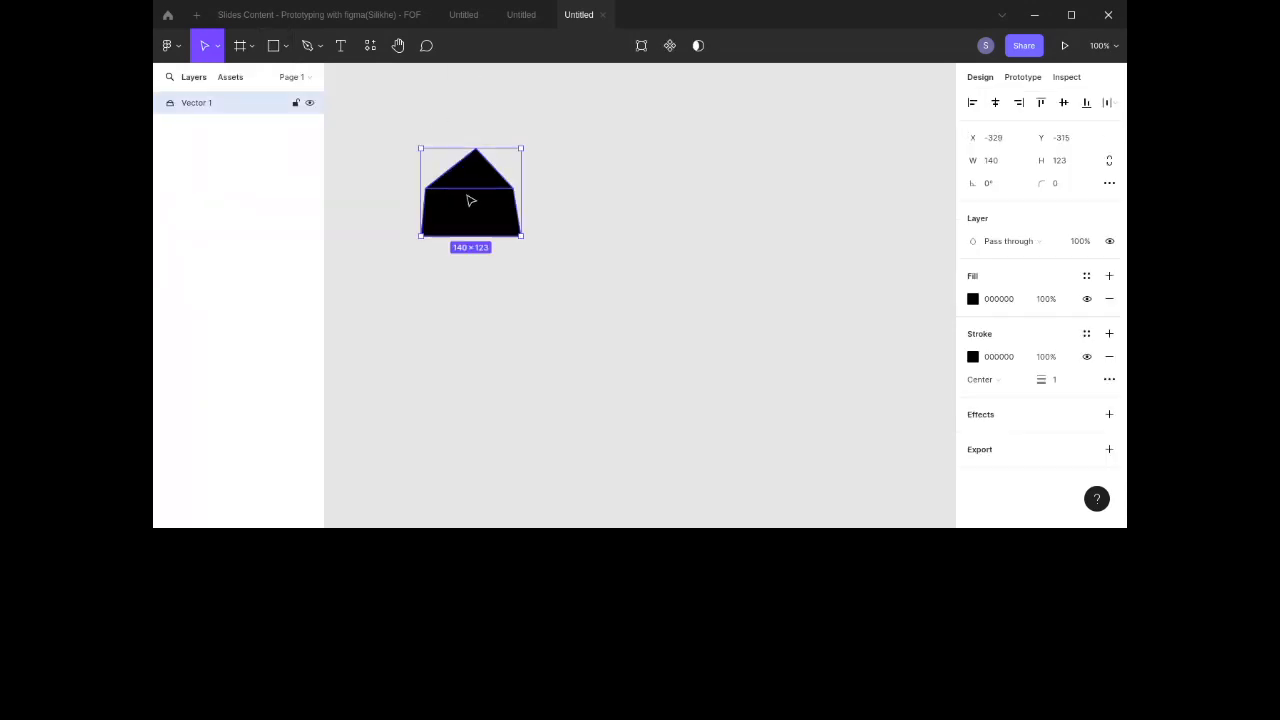
pyautogui.press('Delete')
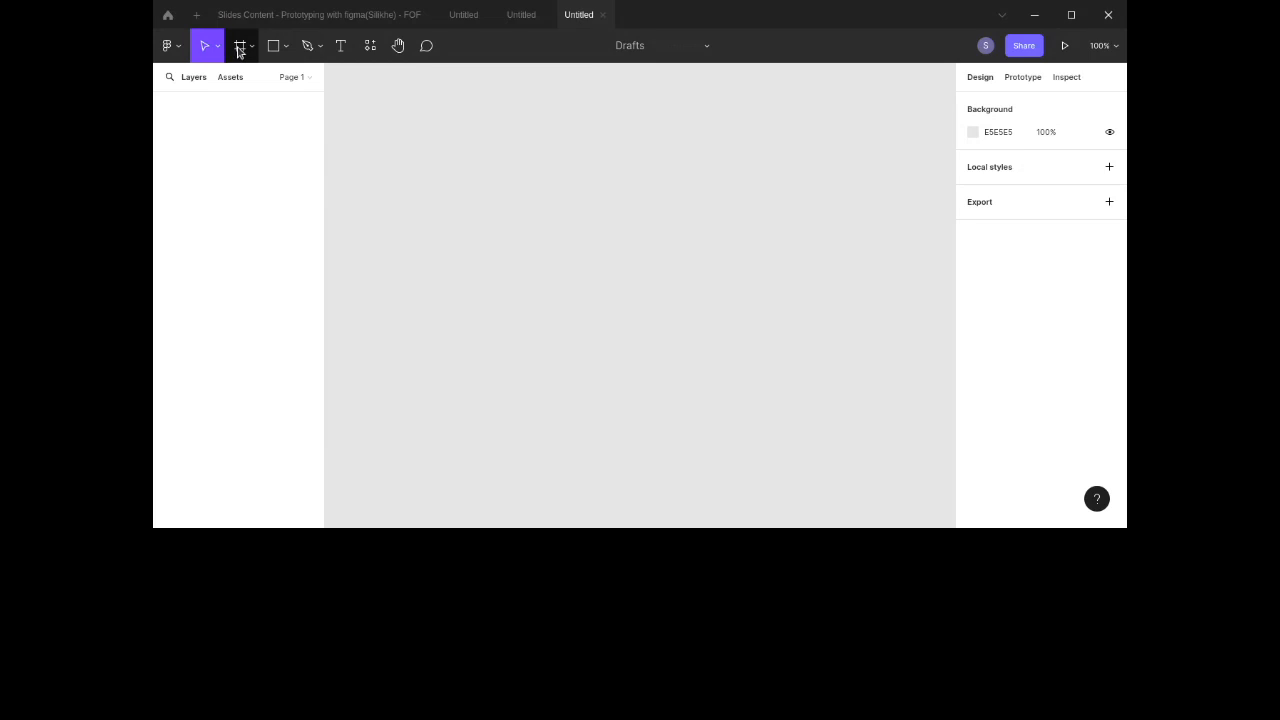
# Step: Draw a frame about 692 × 402 on the canvas with the Frame tool
pyautogui.moveTo(368, 114); pyautogui.dragTo(651, 206)
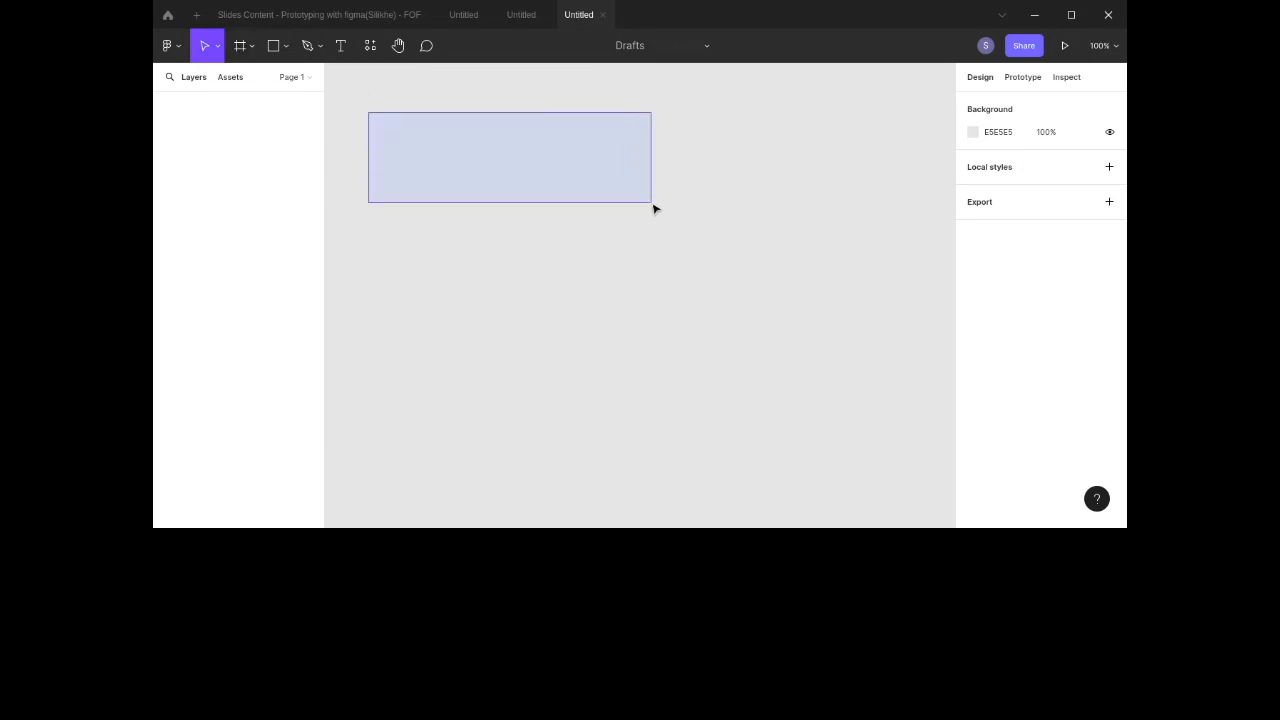
pyautogui.click(244, 48)
pyautogui.moveTo(355, 97); pyautogui.dragTo(848, 388)
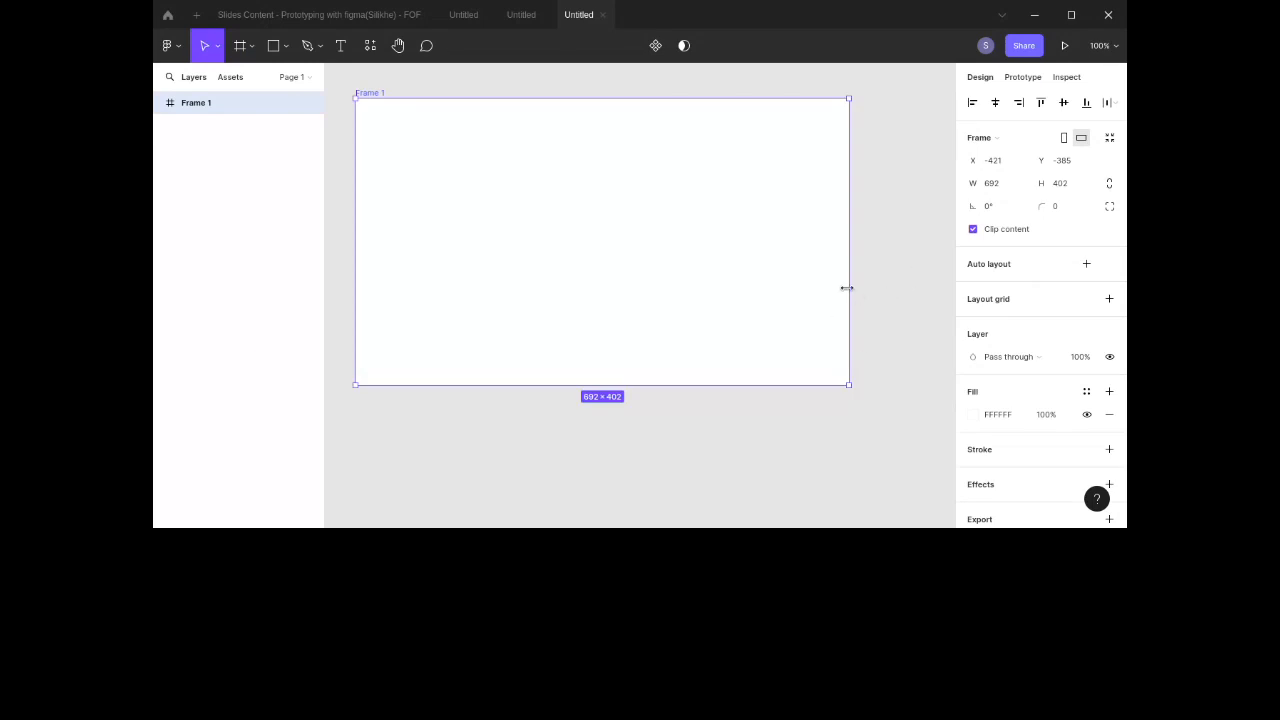
# Step: Widen the frame to about 737 px and reposition it on the canvas
pyautogui.moveTo(849, 290); pyautogui.dragTo(881, 307)
pyautogui.moveTo(701, 251); pyautogui.dragTo(723, 259)
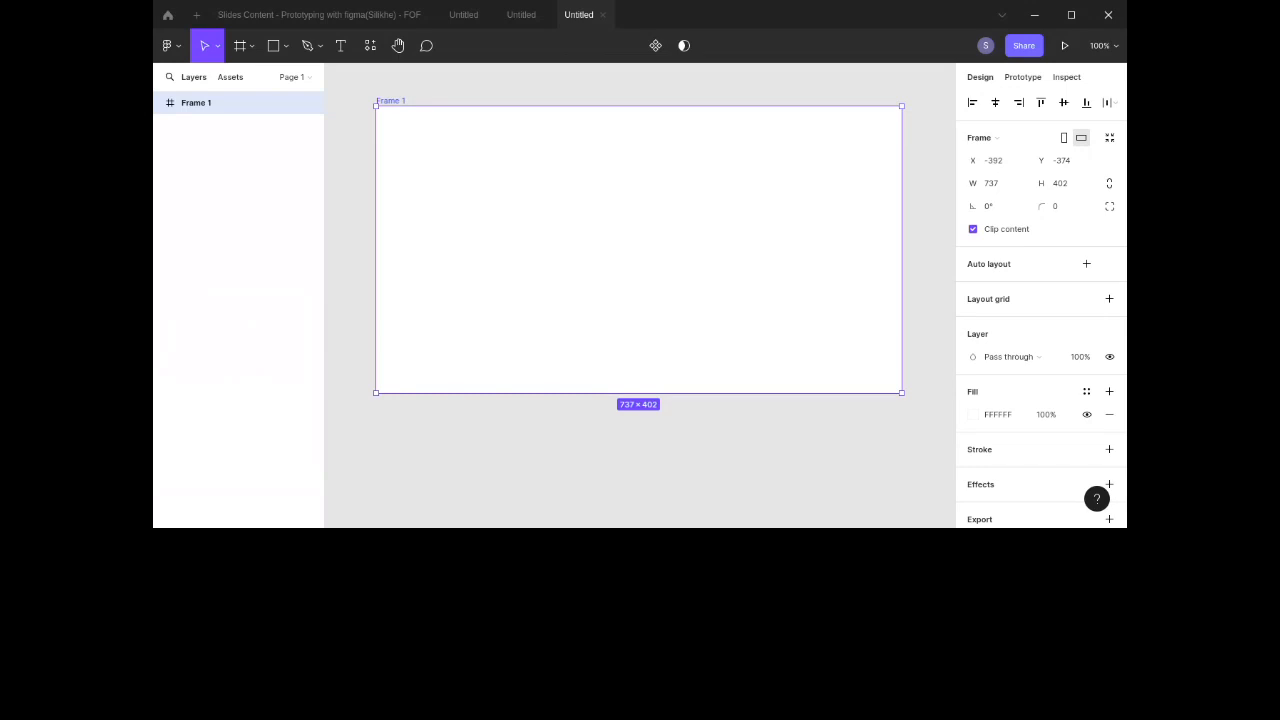
pyautogui.moveTo(708, 195)
pyautogui.mouseDown()
pyautogui.moveTo(712, 176)
pyautogui.moveTo(700, 194)
pyautogui.mouseUp()
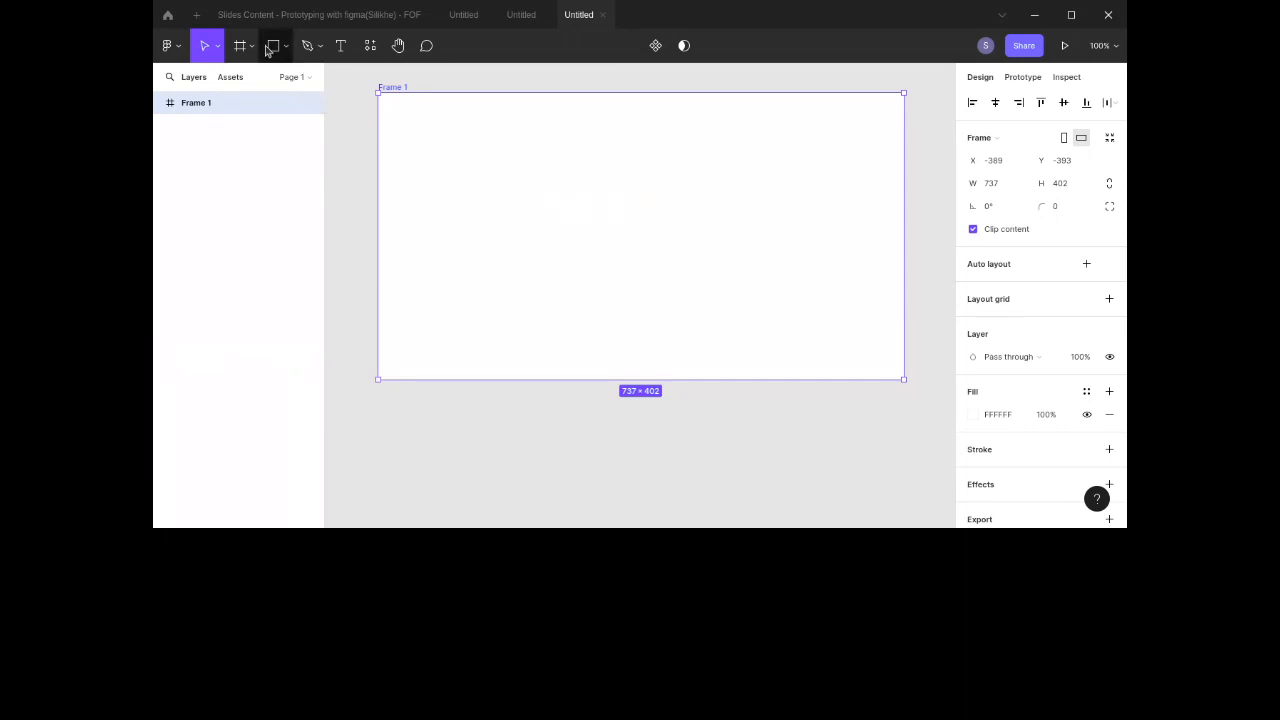
# Step: Add a text box near the frame's top-left corner and type Comple, then delete the last three letters
pyautogui.click(339, 58)
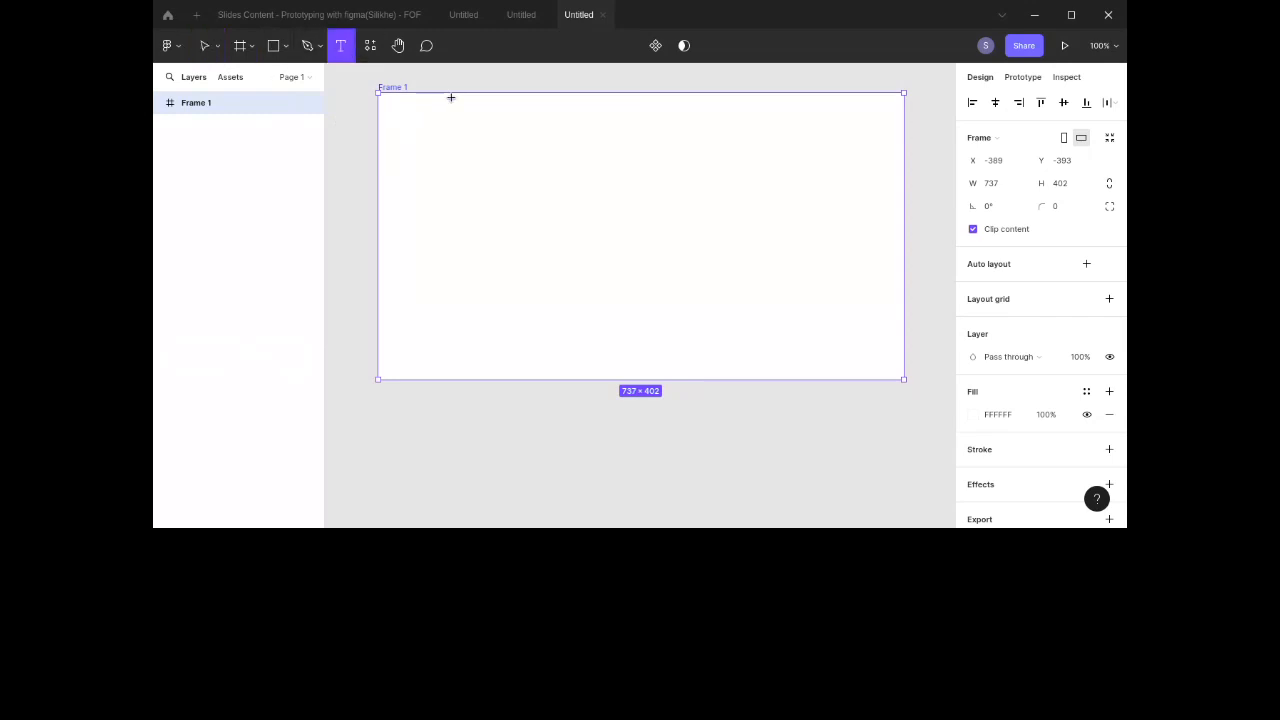
pyautogui.click(405, 118)
pyautogui.write('Comple')
pyautogui.press('BackSpace')
pyautogui.press('BackSpace')
pyautogui.press('BackSpace')
pyautogui.press('BackSpace')
pyautogui.press('BackSpace')
pyautogui.press('BackSpace')
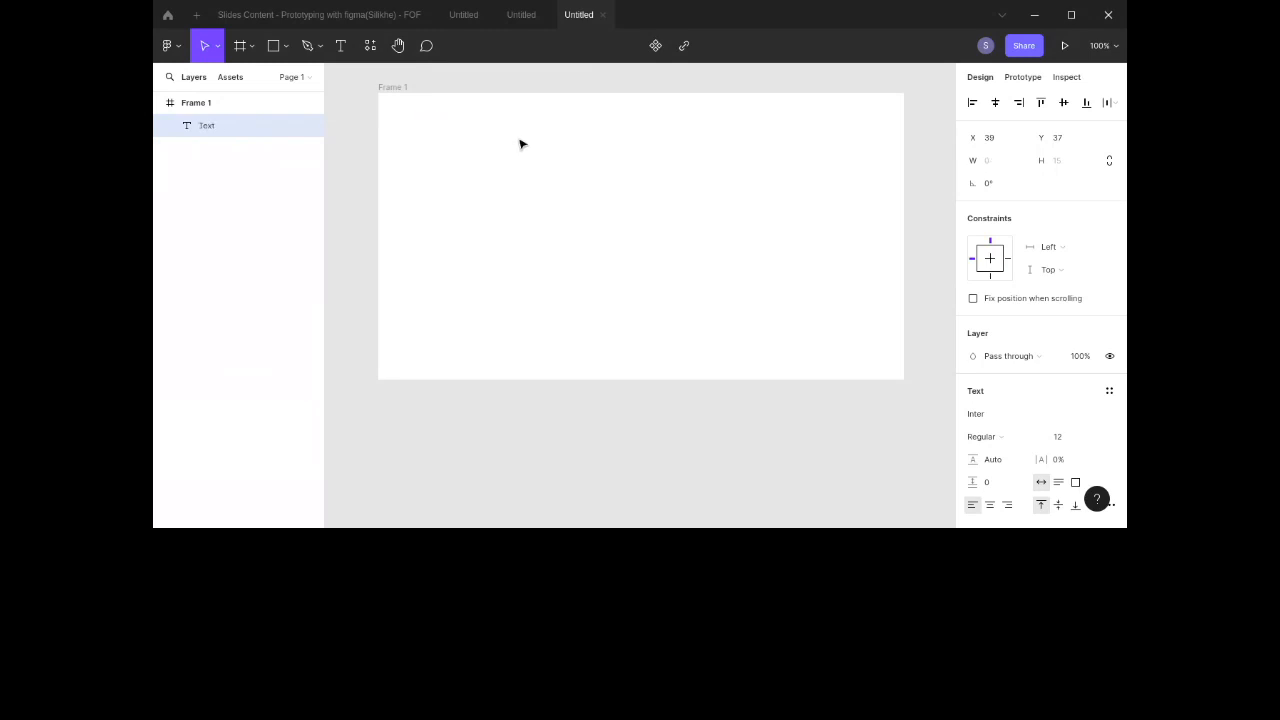
# Step: Browse the saved plugins list from the canvas context menu, then dismiss it
pyautogui.rightClick(518, 131)
pyautogui.moveTo(566, 194)
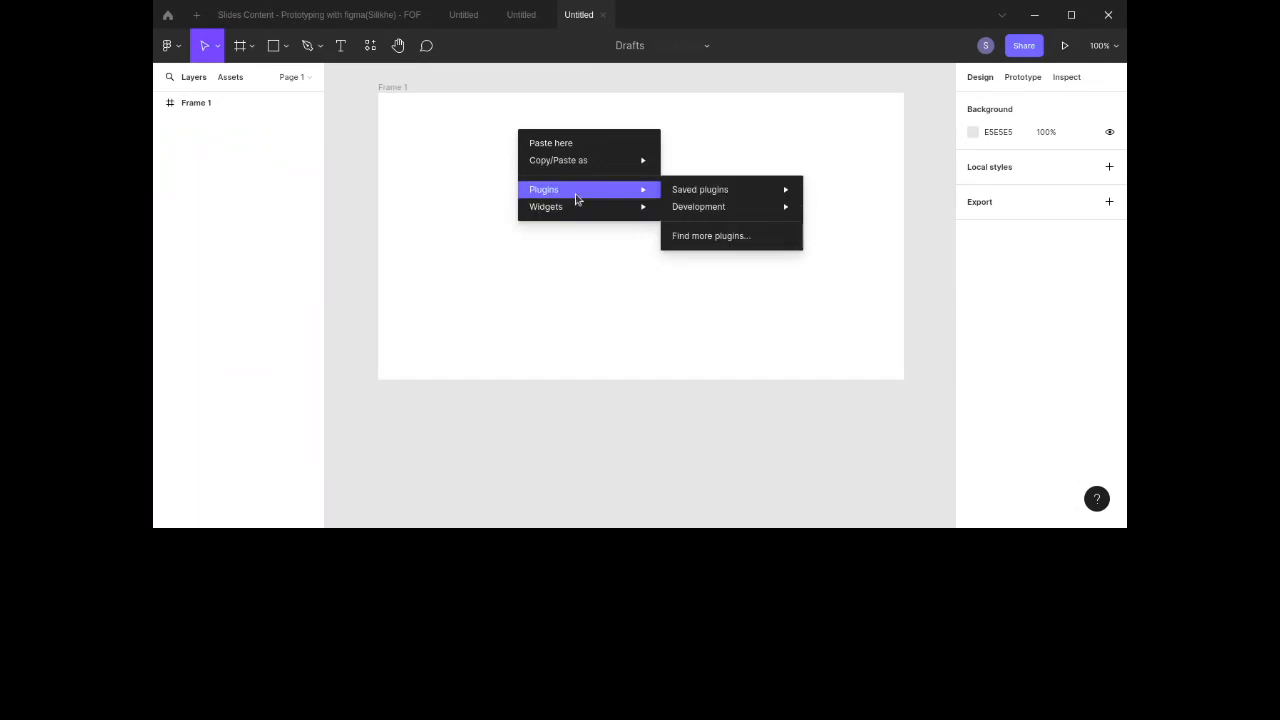
pyautogui.moveTo(711, 194)
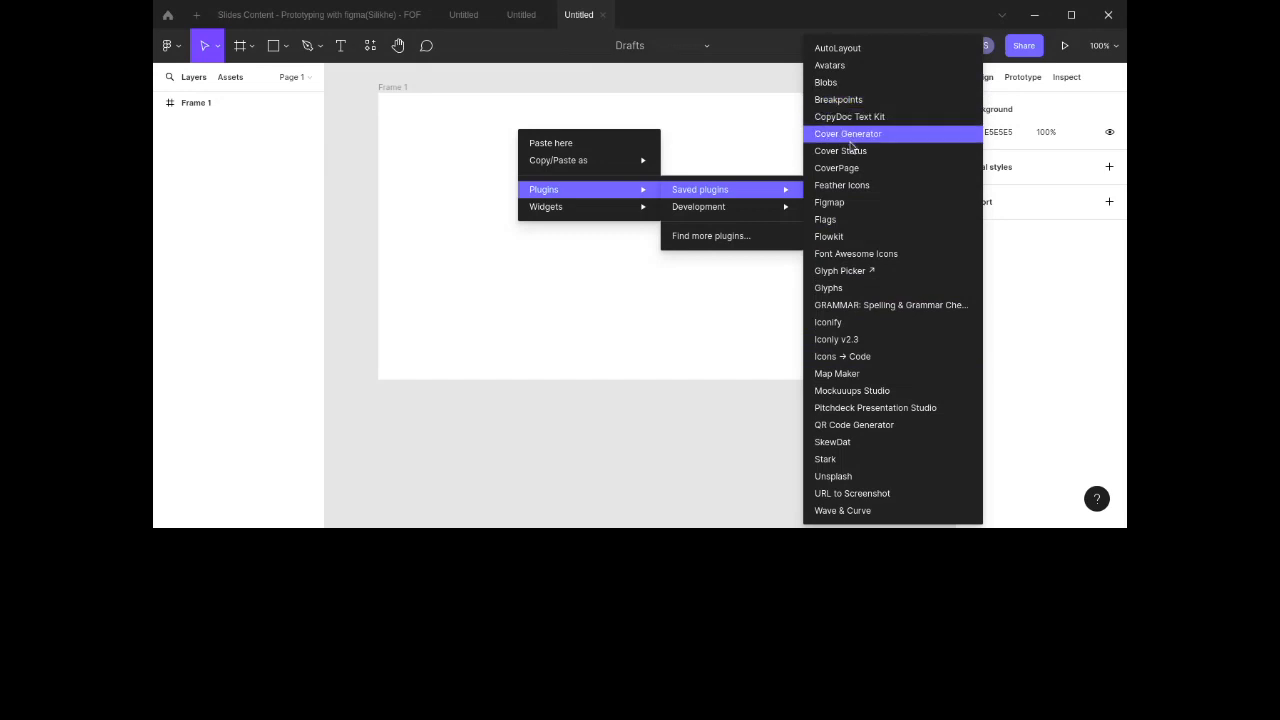
pyautogui.click(688, 96)
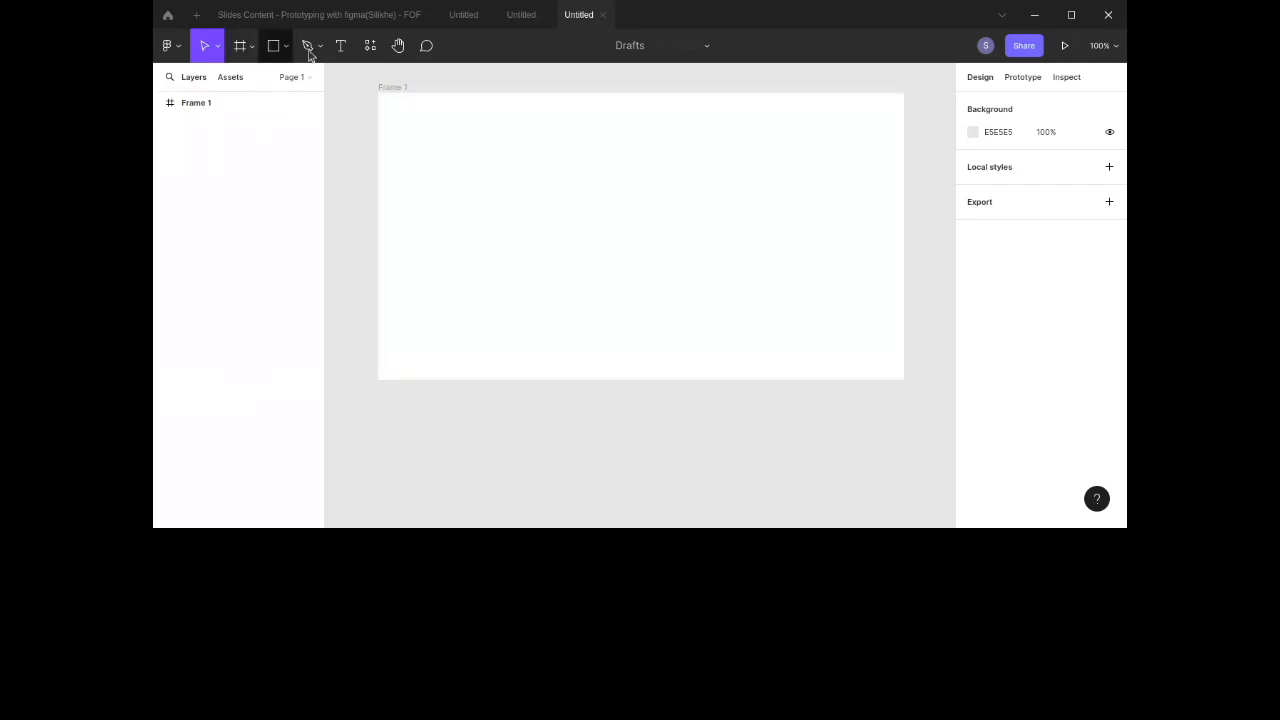
# Step: Add a text box near the frame's top-left corner reading User Feedback
pyautogui.click(341, 50)
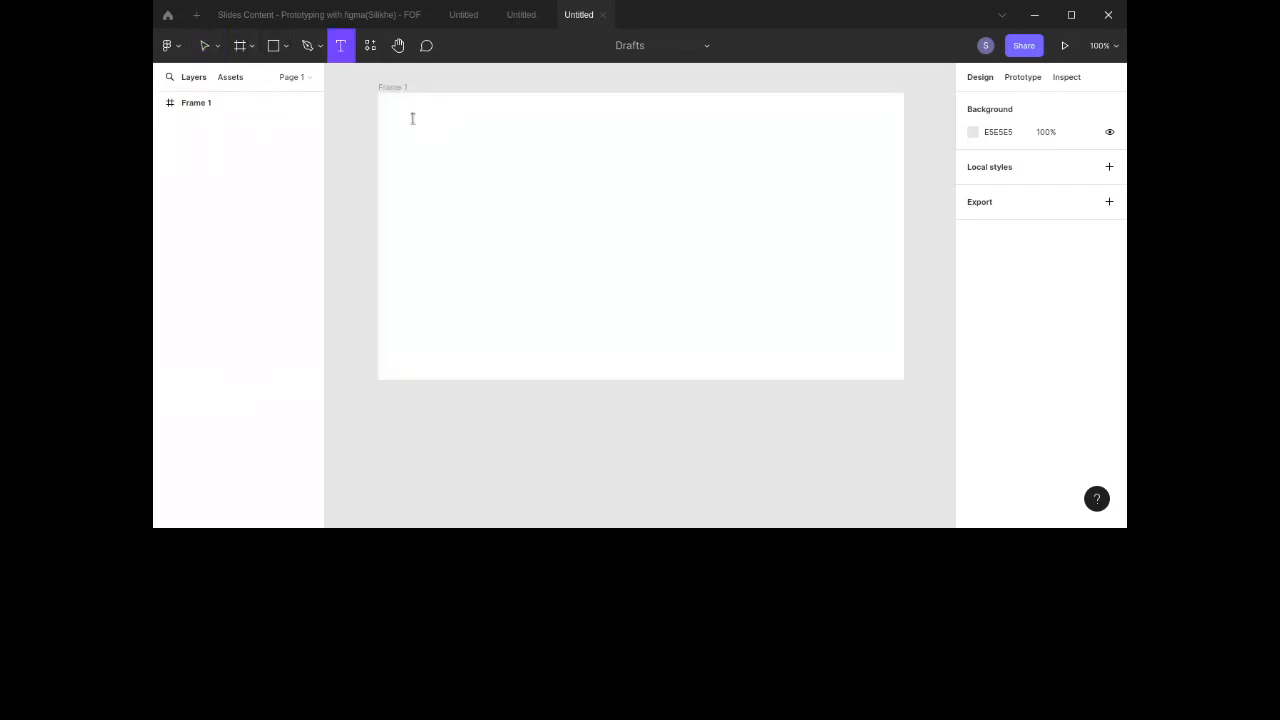
pyautogui.click(411, 118)
pyautogui.write('8a')
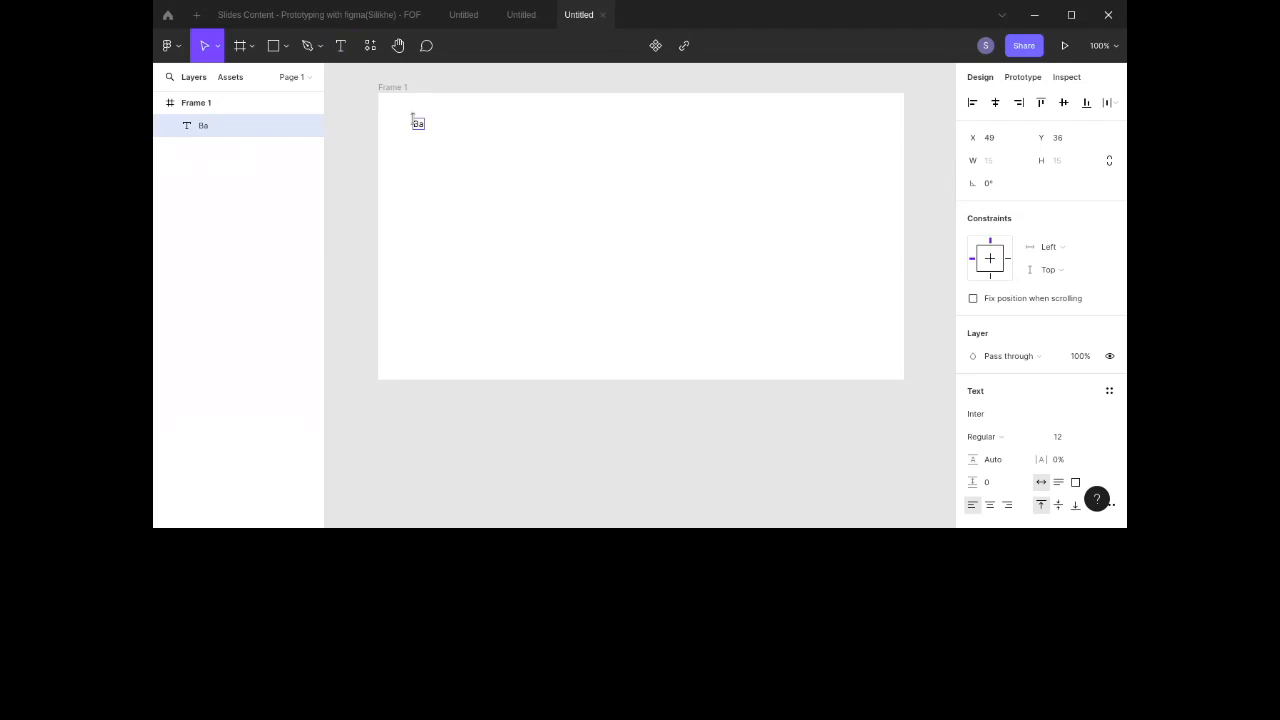
pyautogui.press('BackSpace')
pyautogui.press('BackSpace')
pyautogui.write('Simp')
pyautogui.press('BackSpace')
pyautogui.press('BackSpace')
pyautogui.press('BackSpace')
pyautogui.press('BackSpace')
pyautogui.write('User Feedback')
pyautogui.press('Escape')
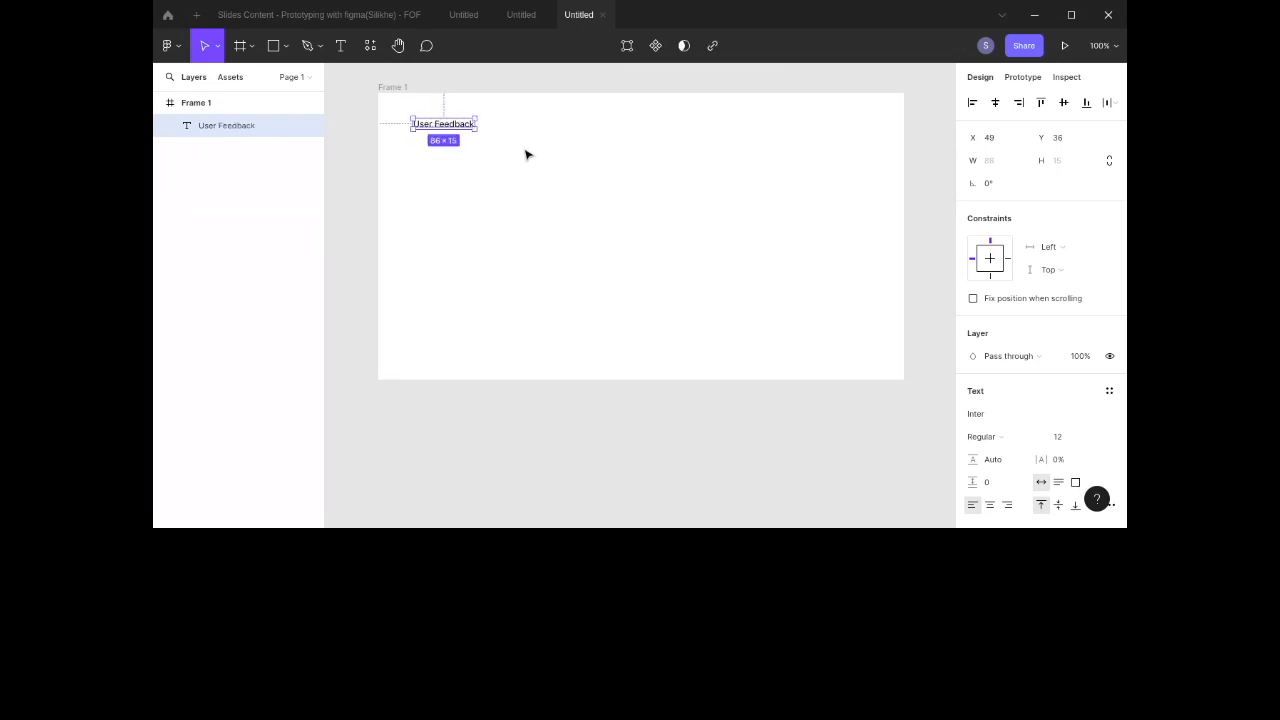
# Step: Make the User Feedback heading Bold and scale its font size by multiplying it by 1.618
pyautogui.scroll(-2, 1060, 298)
pyautogui.scroll(1, 1060, 298)
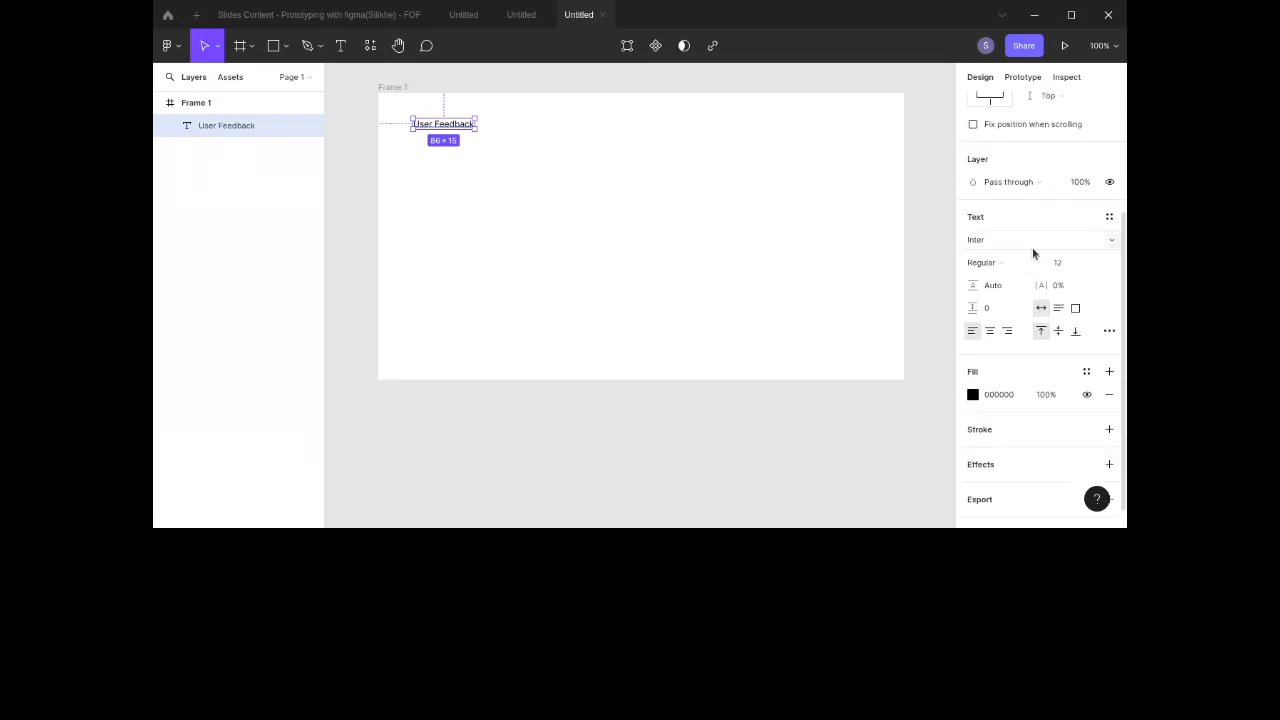
pyautogui.click(1034, 264)
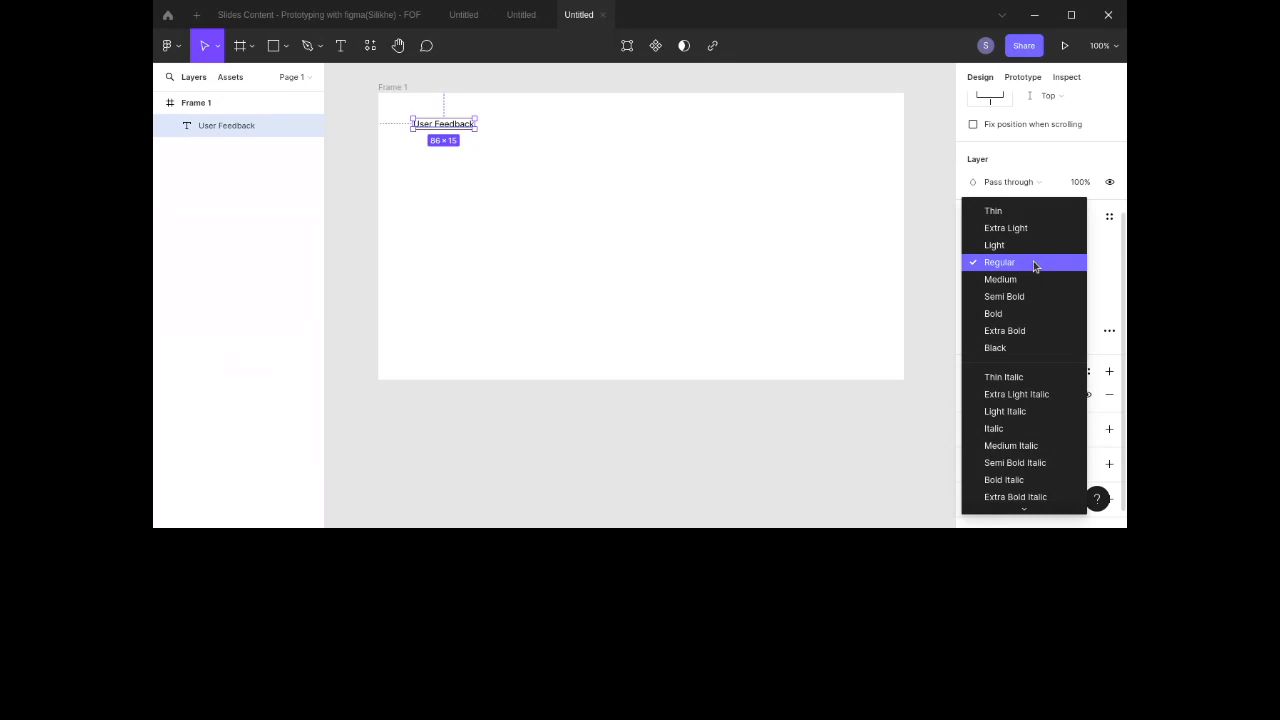
pyautogui.click(1033, 313)
pyautogui.click(1063, 268)
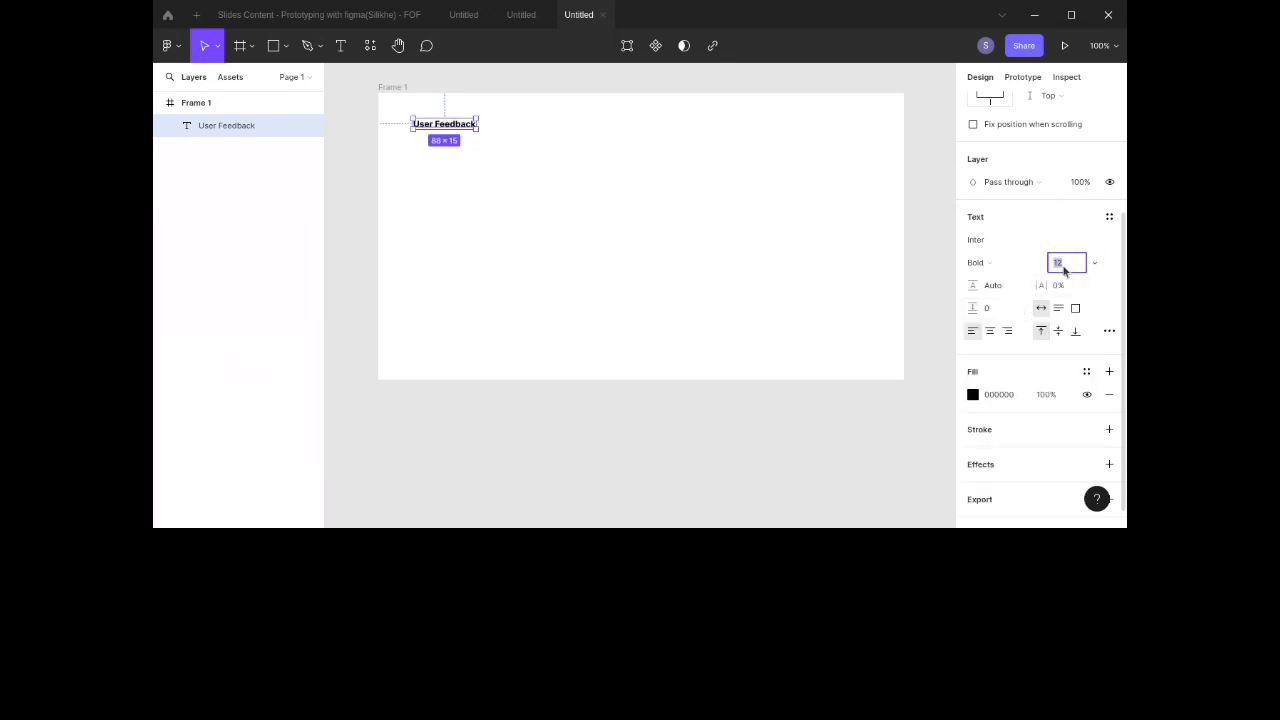
pyautogui.write('*1.618')
pyautogui.press('Return')
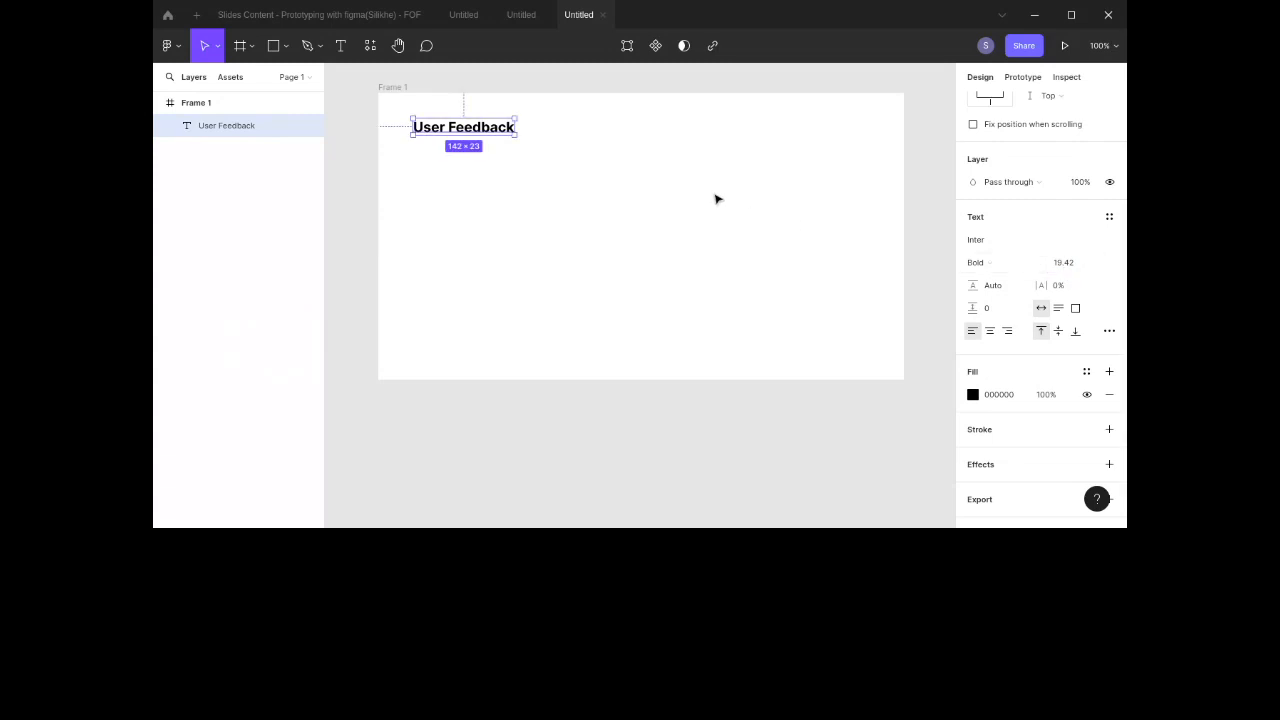
# Step: Move the User Feedback heading slightly lower inside the frame
pyautogui.click(716, 199)
pyautogui.click(478, 130)
pyautogui.moveTo(478, 130)
pyautogui.mouseDown()
pyautogui.moveTo(494, 145)
pyautogui.moveTo(476, 140)
pyautogui.mouseUp()
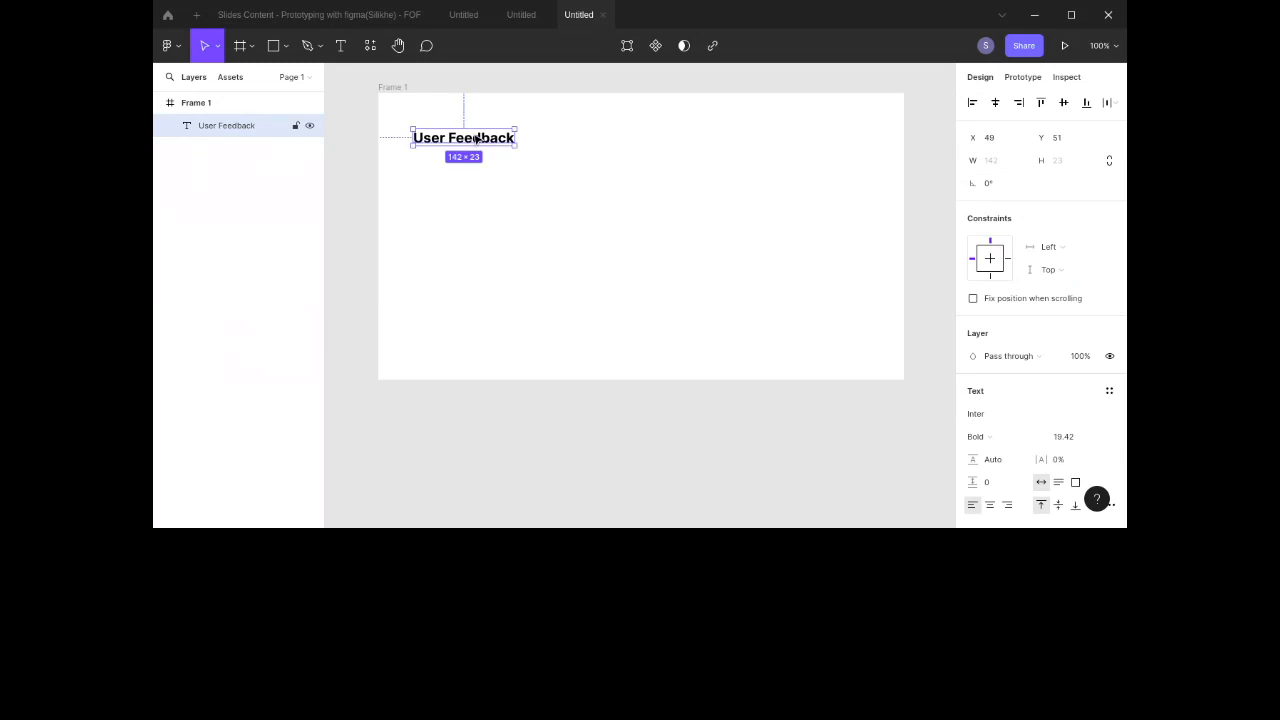
pyautogui.click(361, 130)
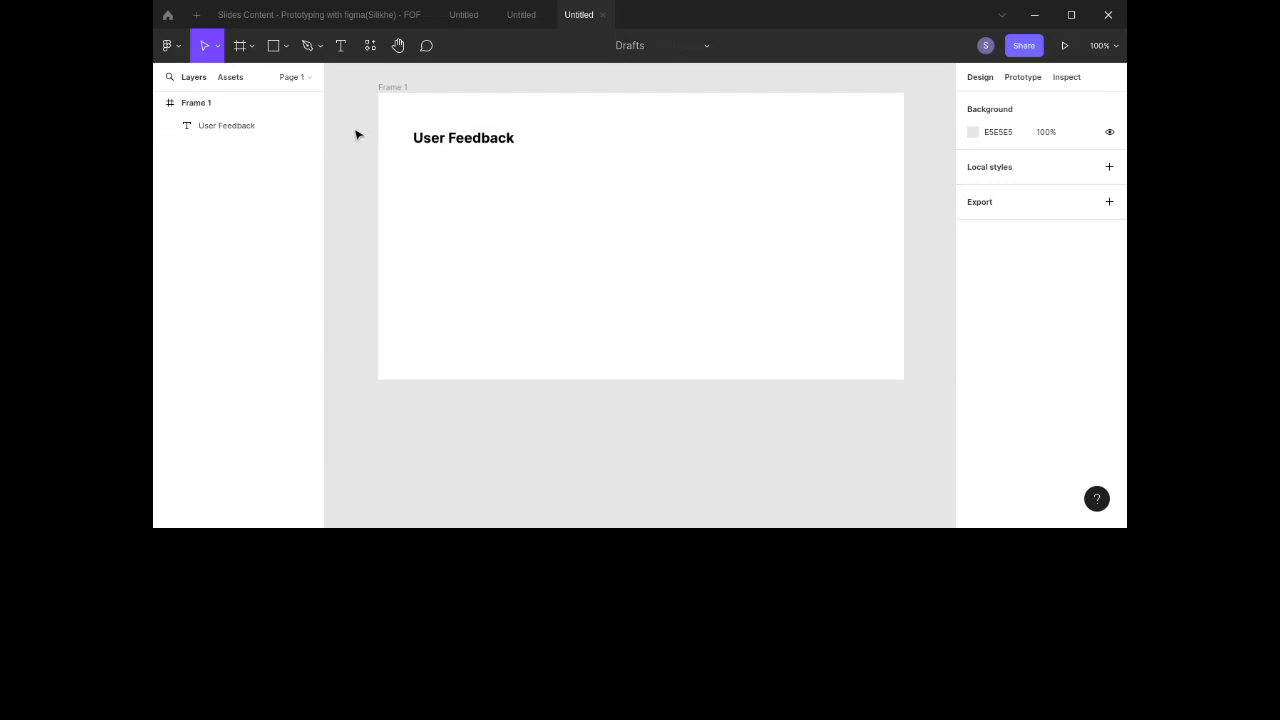
pyautogui.rightClick(352, 128)
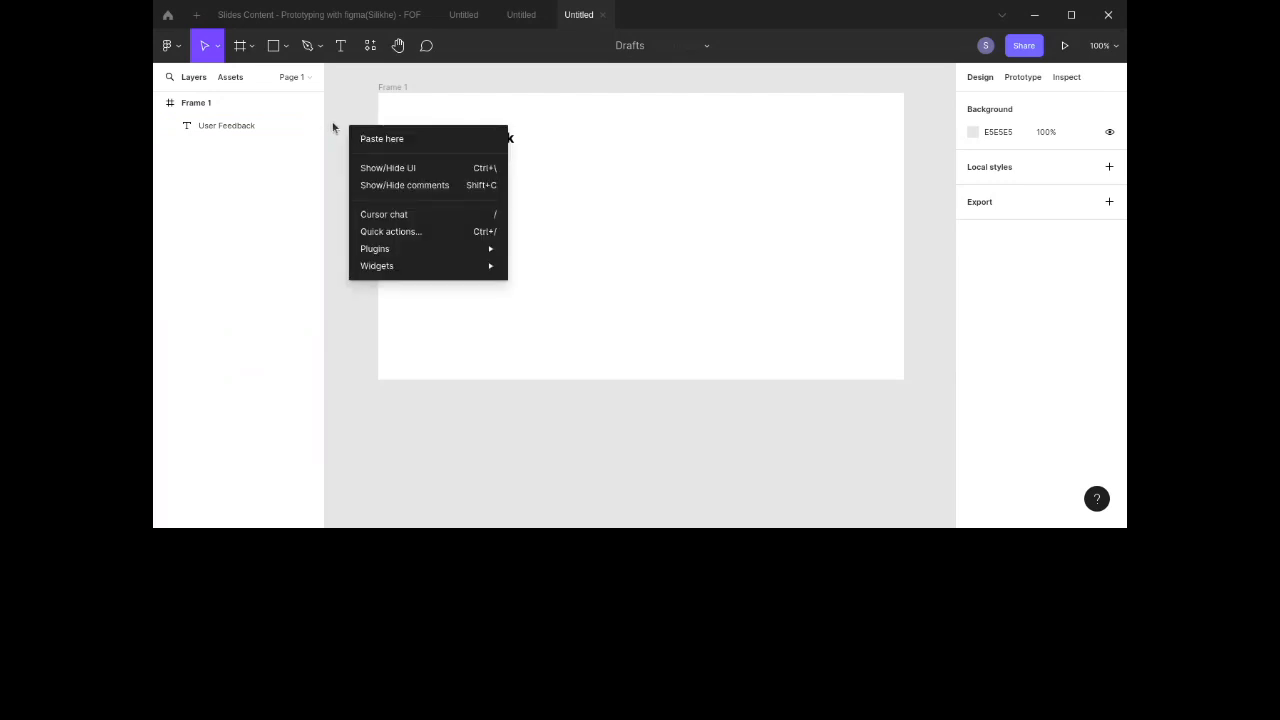
pyautogui.click(338, 129)
pyautogui.click(169, 46)
pyautogui.moveTo(197, 222)
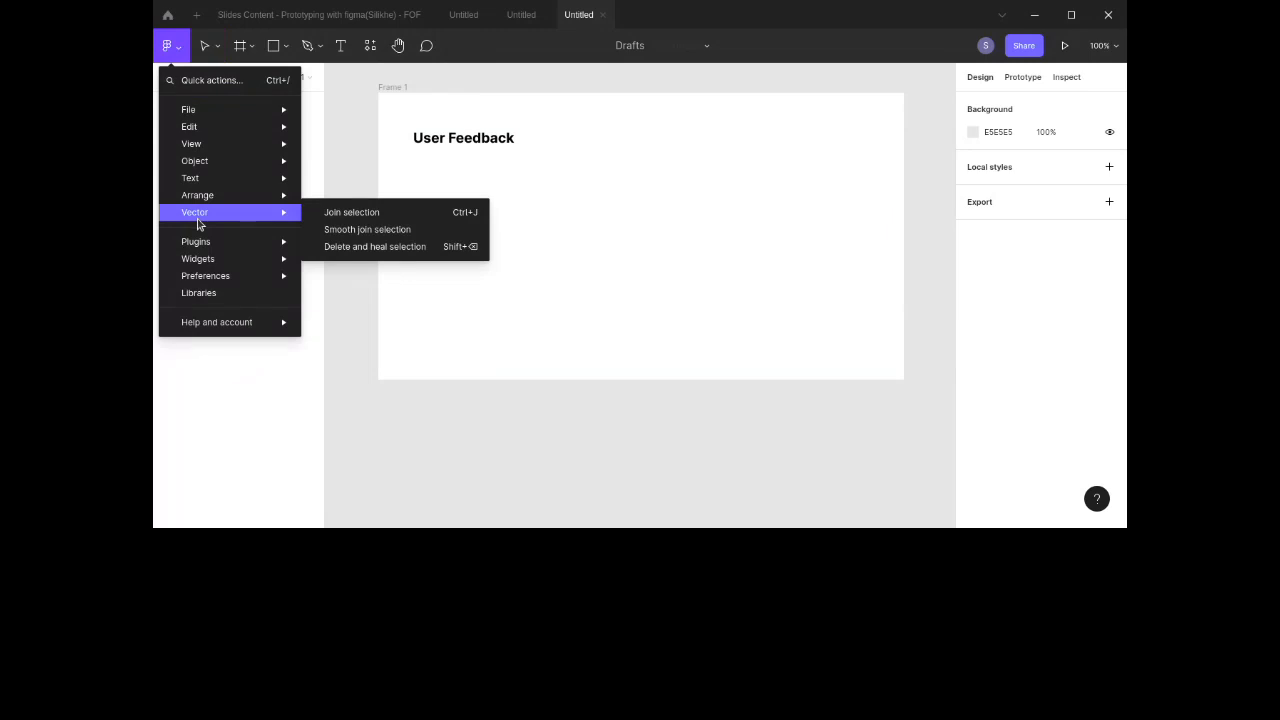
pyautogui.click(713, 148)
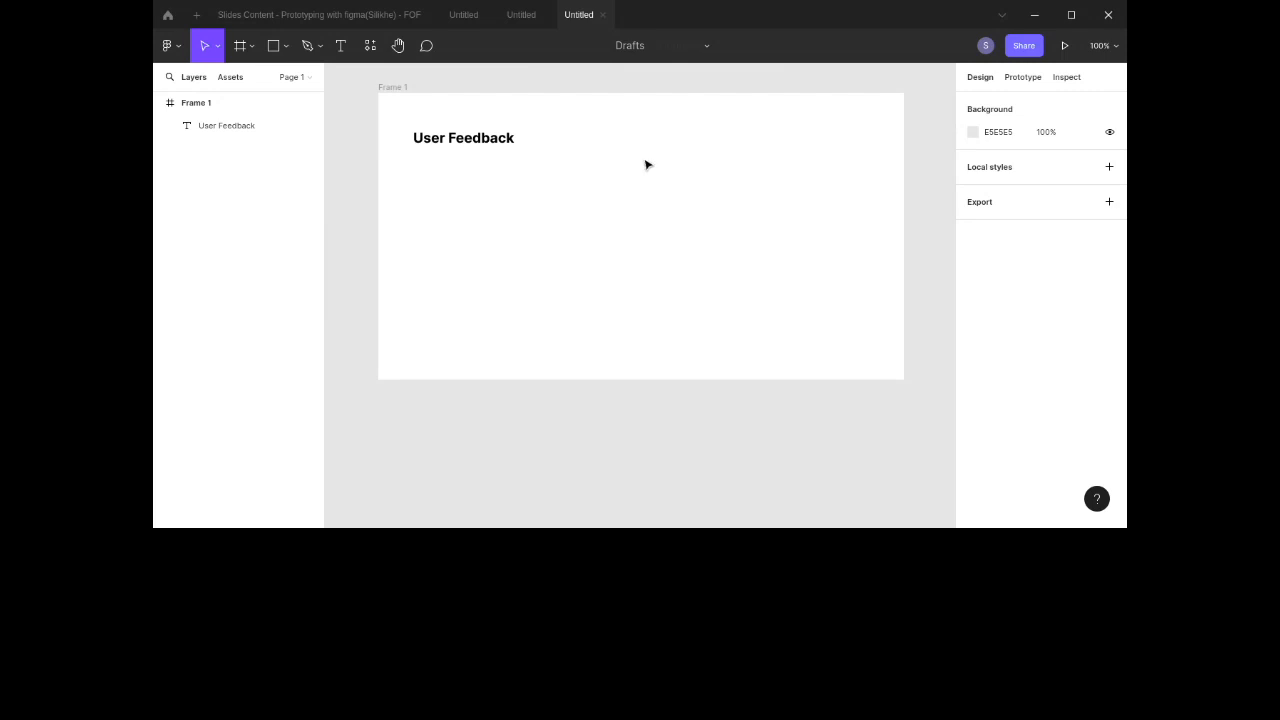
# Step: Duplicate the heading below itself and set the copy's font weight to Light
pyautogui.scroll(-2, 646, 165)
pyautogui.scroll(1, 646, 165)
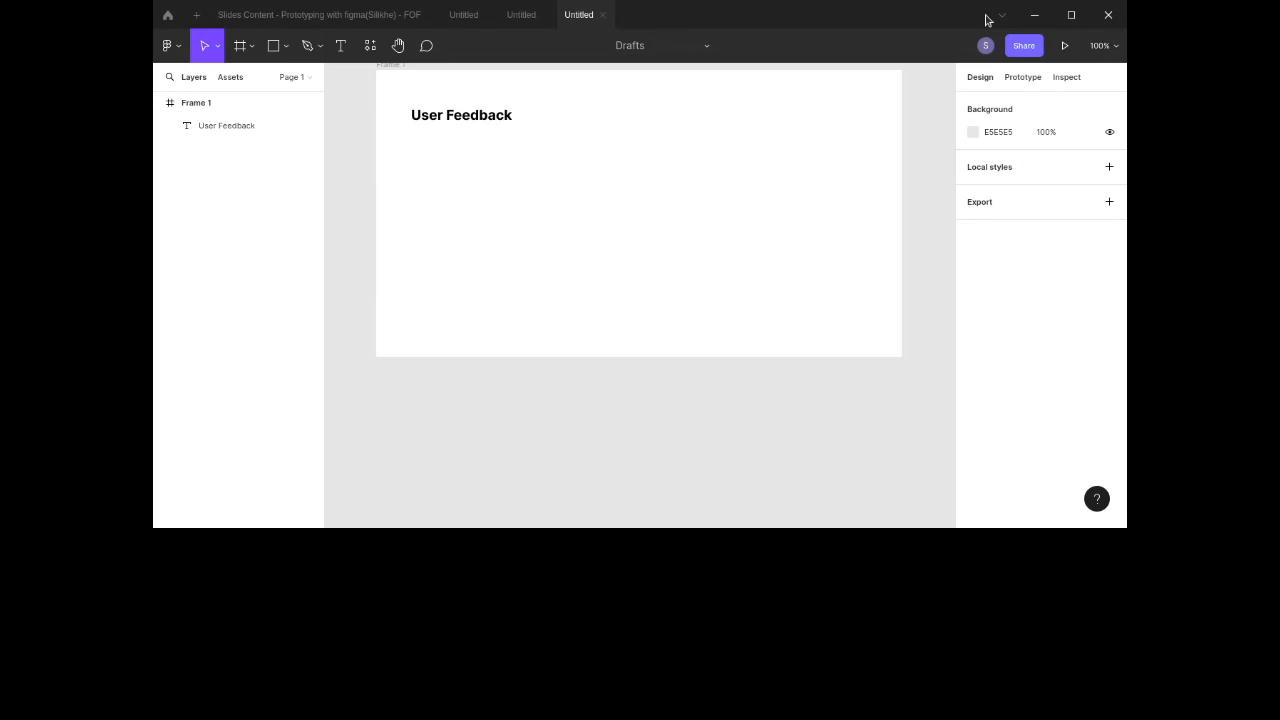
pyautogui.click(481, 119)
pyautogui.moveTo(481, 119); pyautogui.dragTo(496, 169)
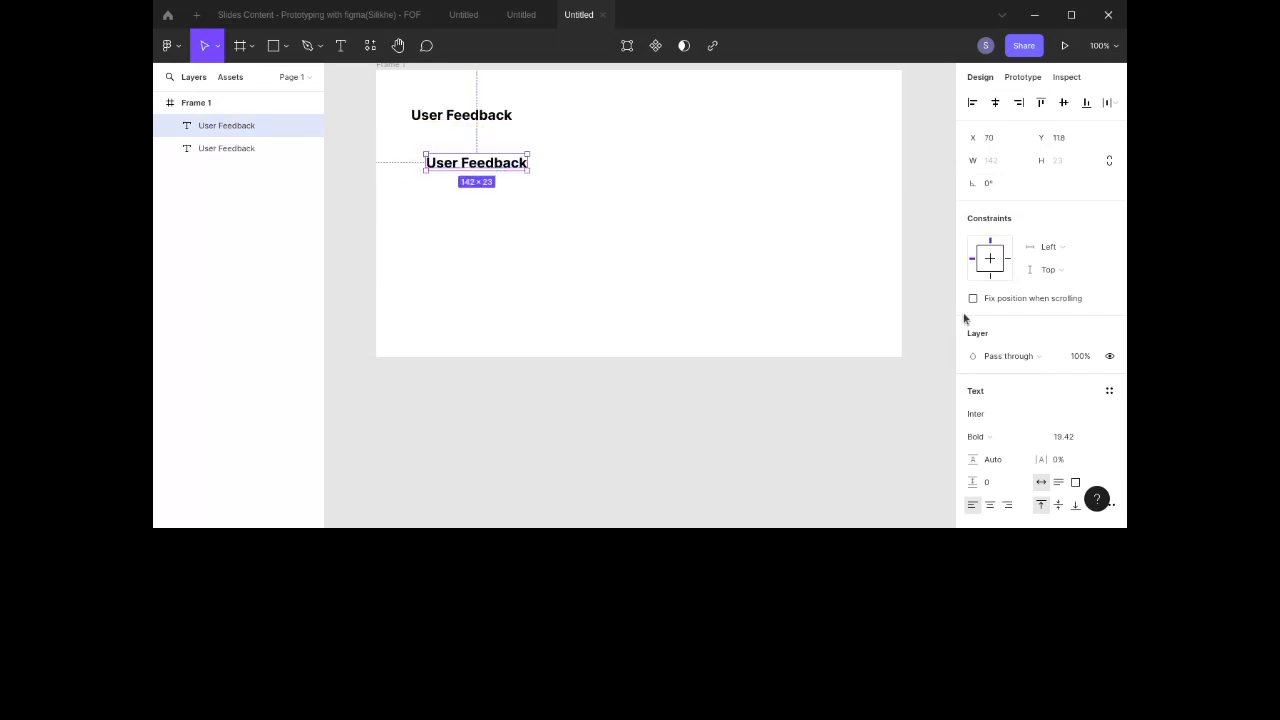
pyautogui.click(987, 437)
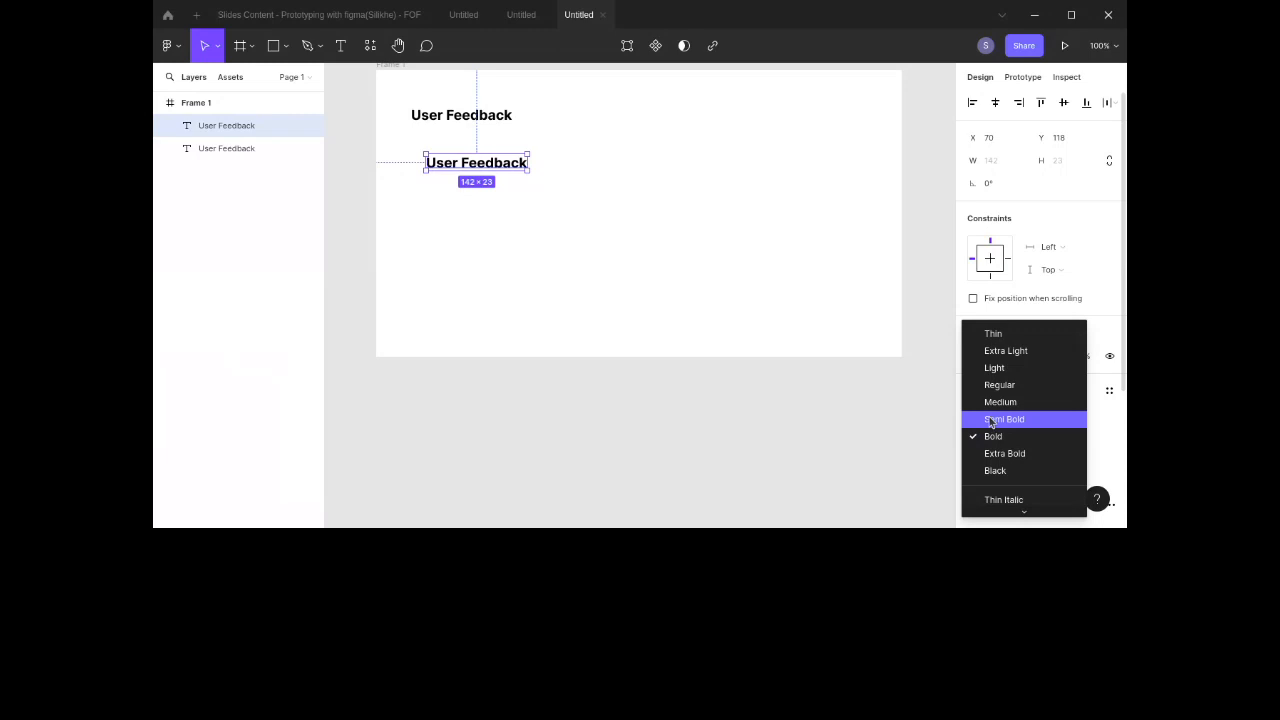
pyautogui.click(1001, 367)
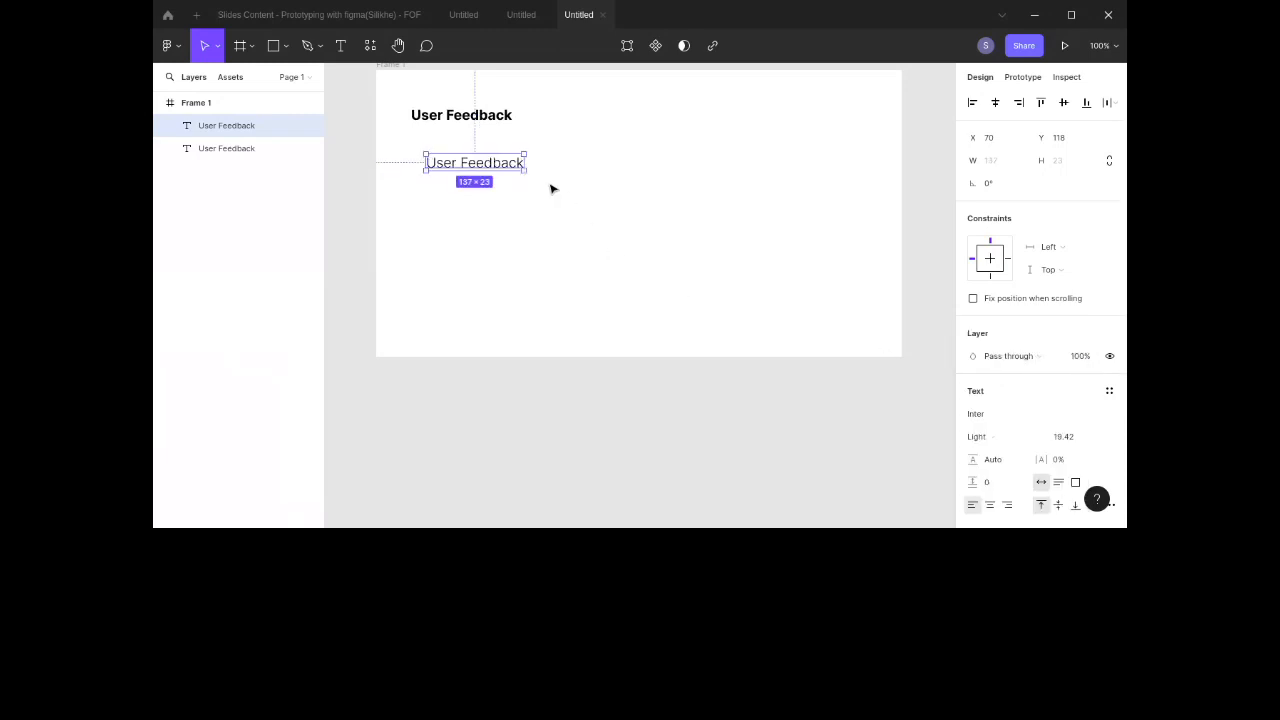
# Step: Change the copied text to Hidden menu items not clear
pyautogui.doubleClick(504, 164)
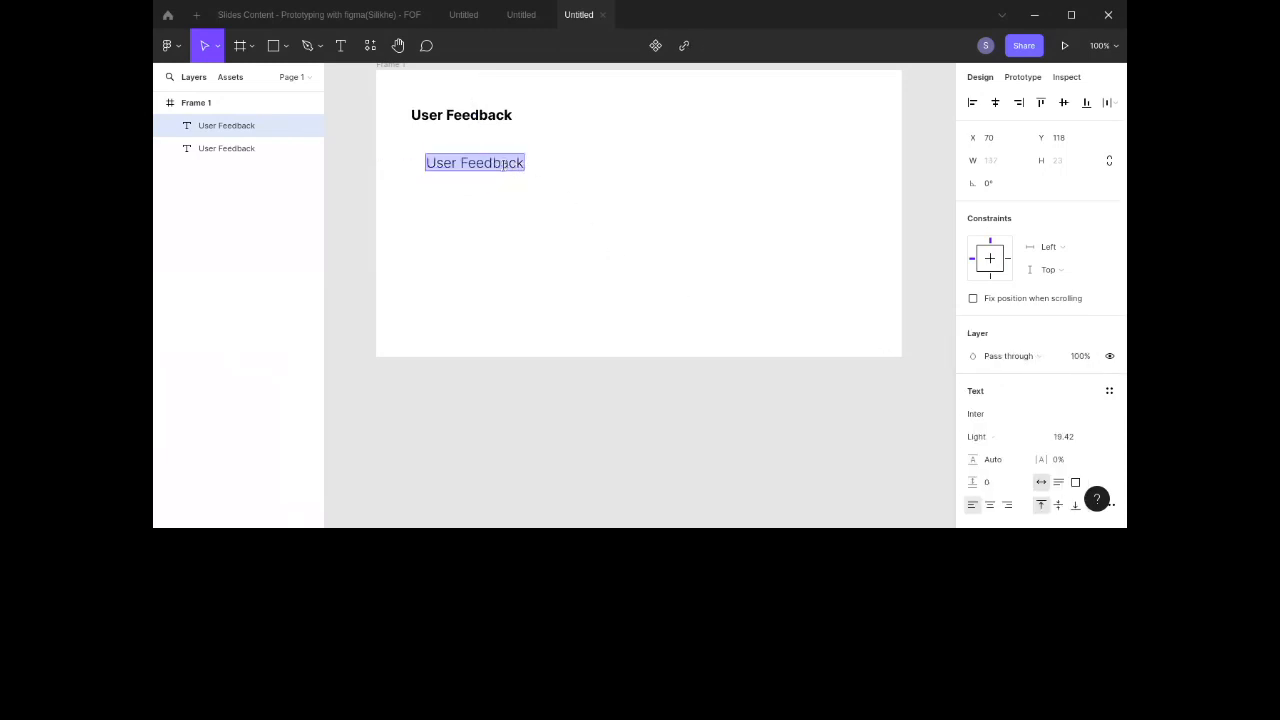
pyautogui.write('Cla')
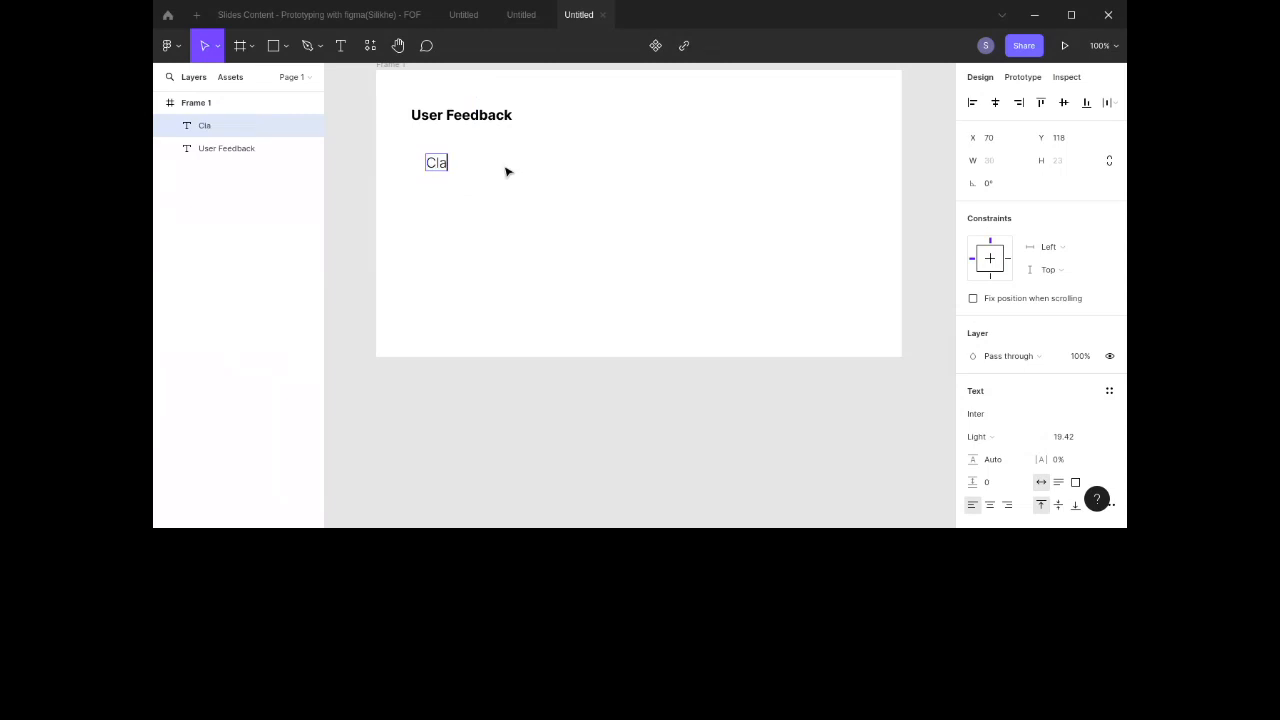
pyautogui.write('ttered')
pyautogui.hotkey('ctrl', 'BackSpace')
pyautogui.write('Hidden Meny')
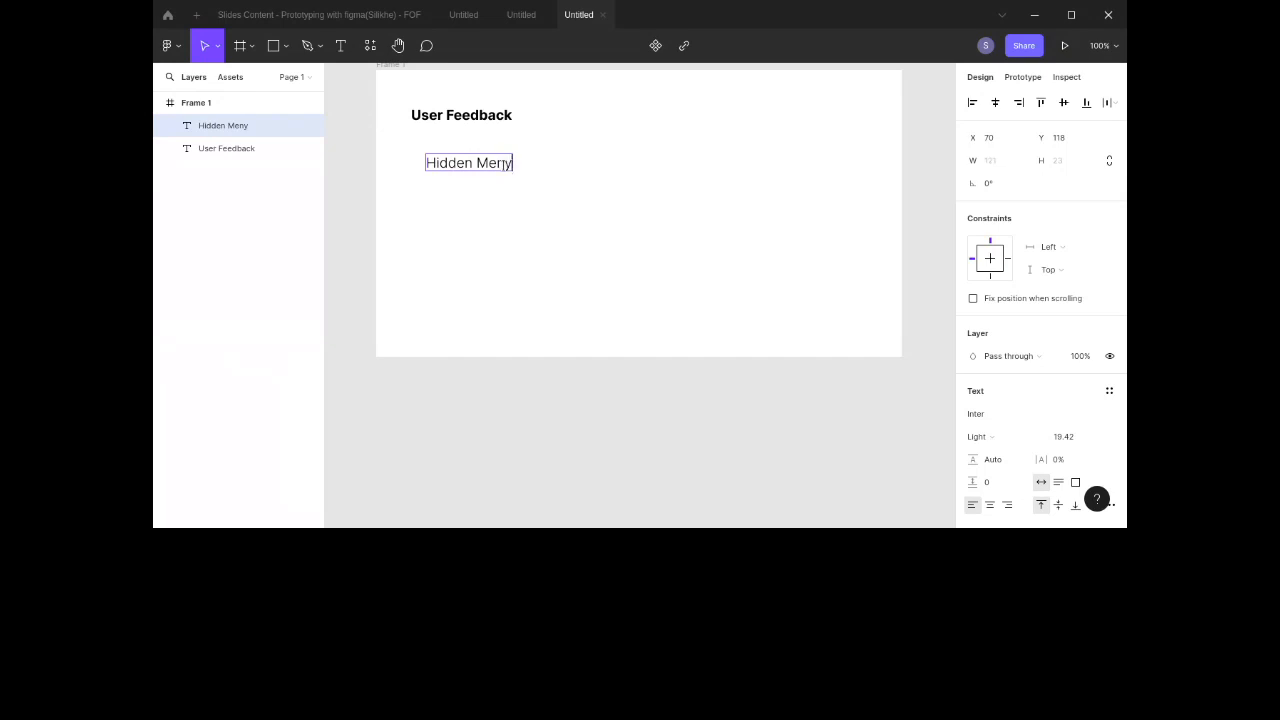
pyautogui.press('BackSpace')
pyautogui.write('u items not')
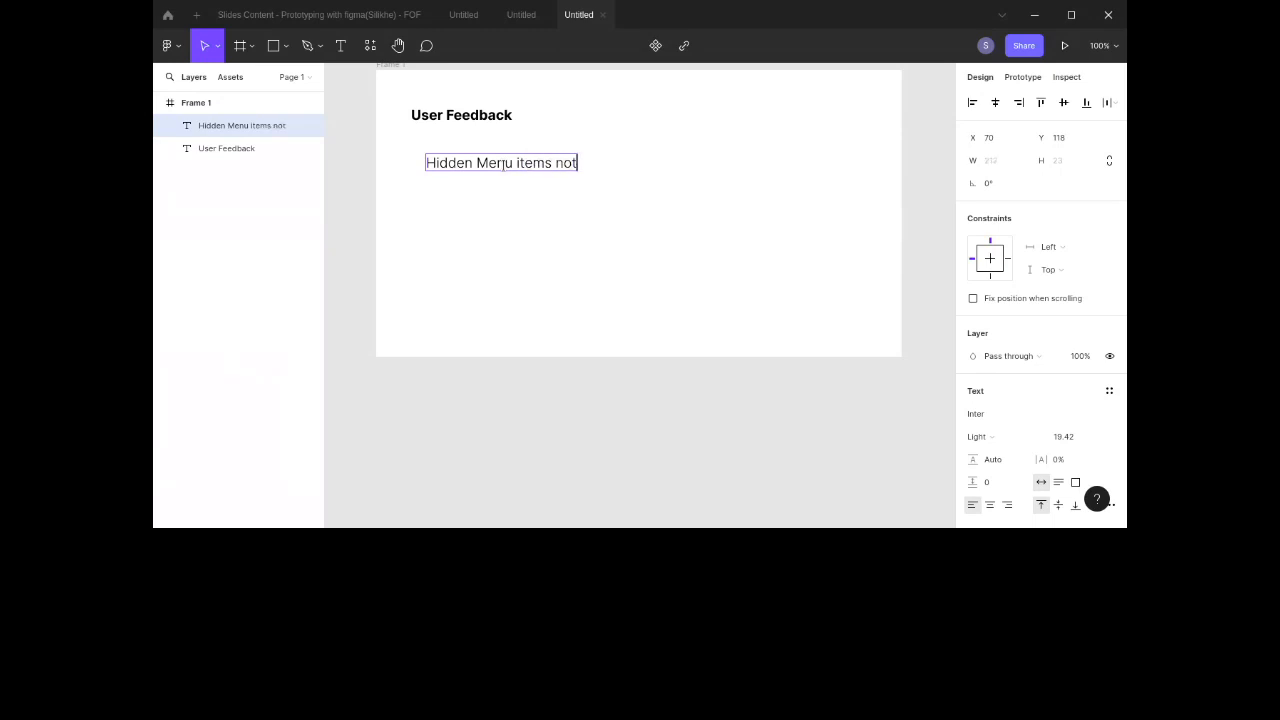
pyautogui.write(' clear')
pyautogui.click(491, 162)
pyautogui.press('BackSpace')
pyautogui.write('m')
pyautogui.press('Escape')
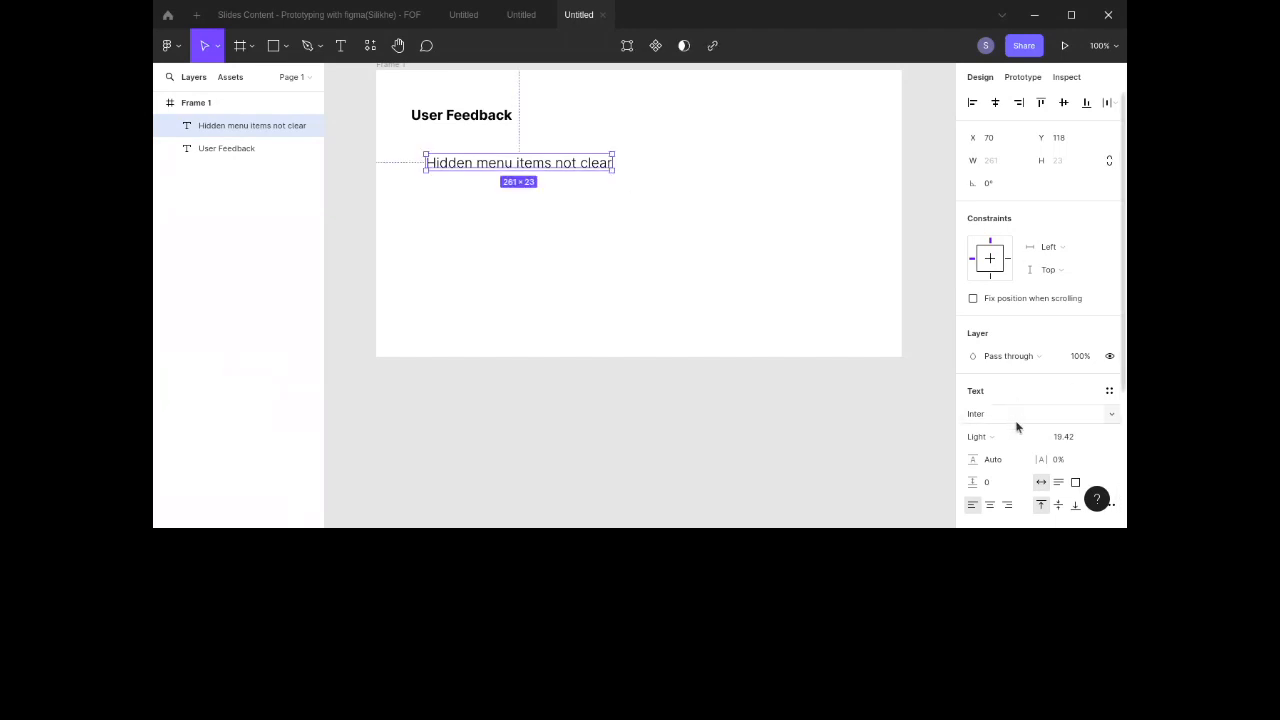
# Step: Divide the item's font size by 1.61 and move it just below the heading
pyautogui.click(1066, 434)
pyautogui.click(1067, 431)
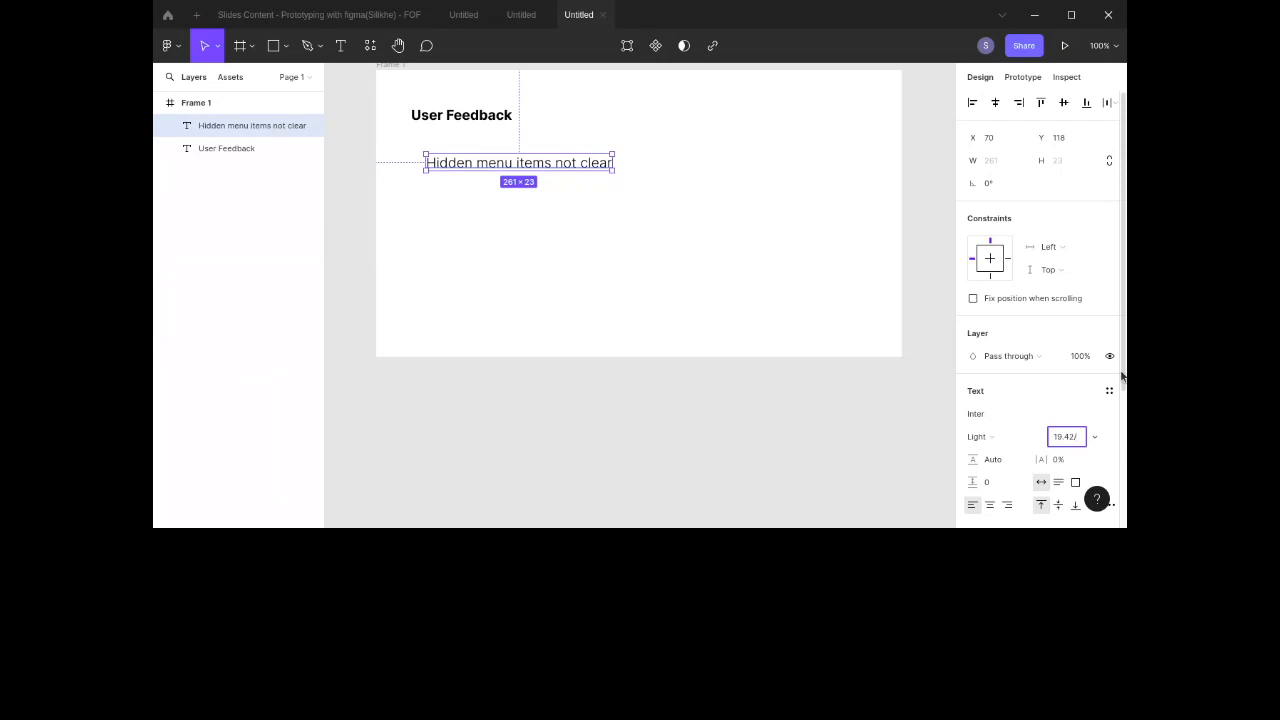
pyautogui.write('/1.618')
pyautogui.press('Return')
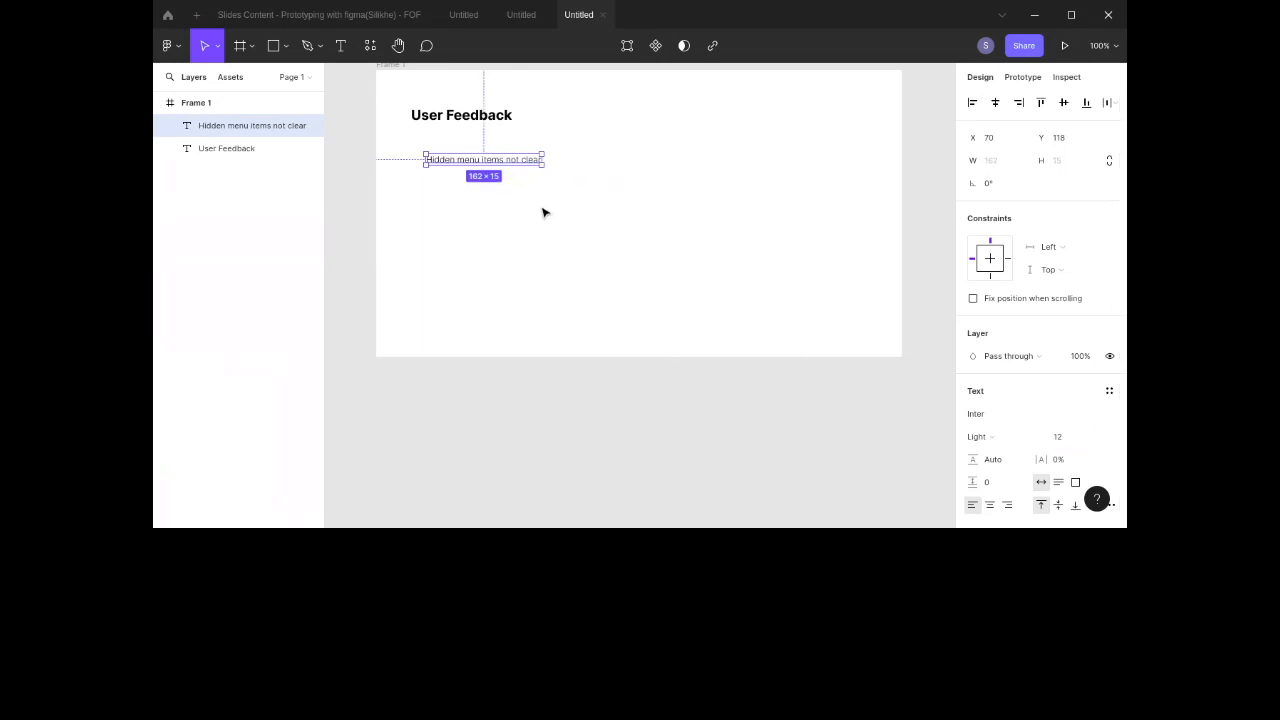
pyautogui.moveTo(503, 160); pyautogui.dragTo(509, 149)
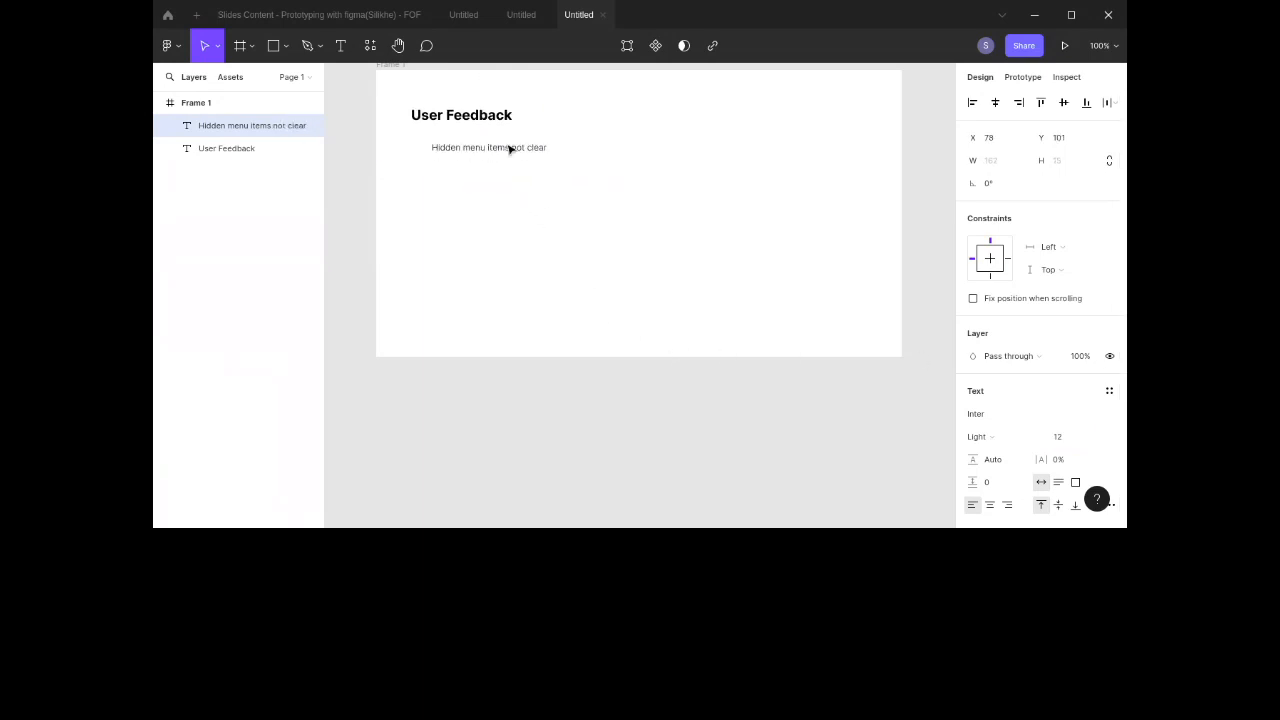
pyautogui.click(541, 244)
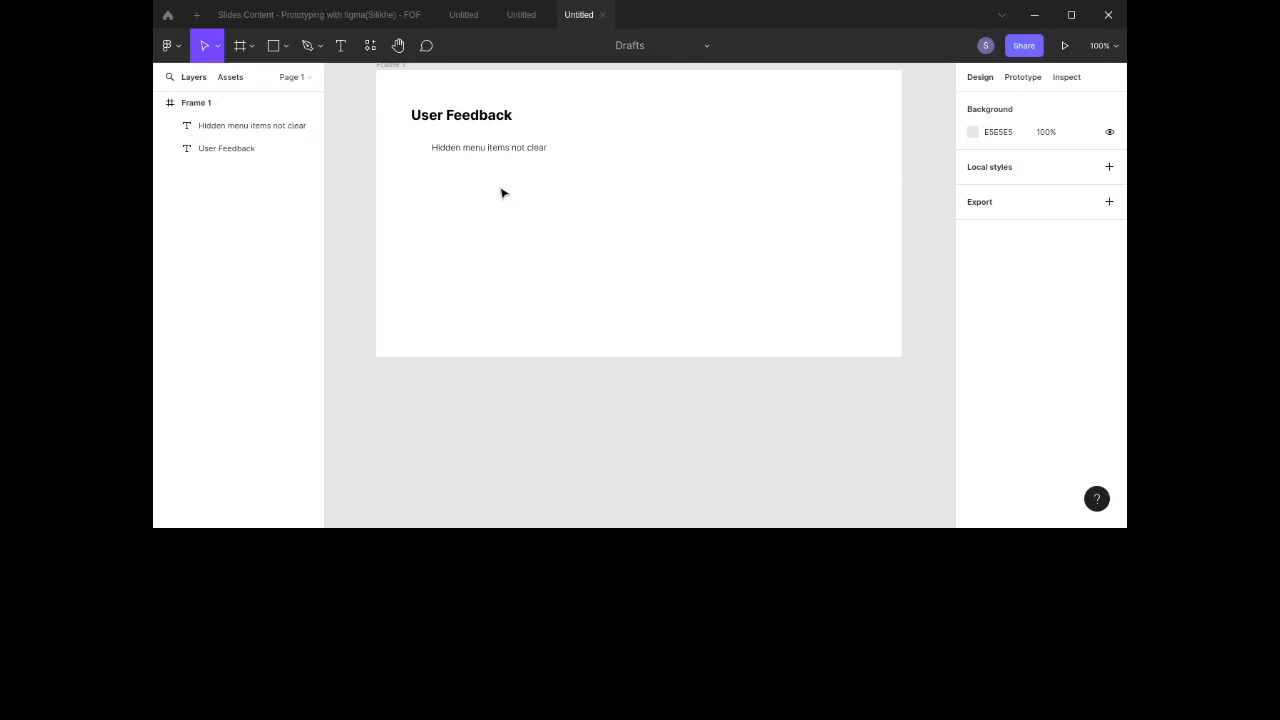
# Step: Duplicate the feedback item below itself and change the copy's text to Accessibility issues
pyautogui.click(507, 150)
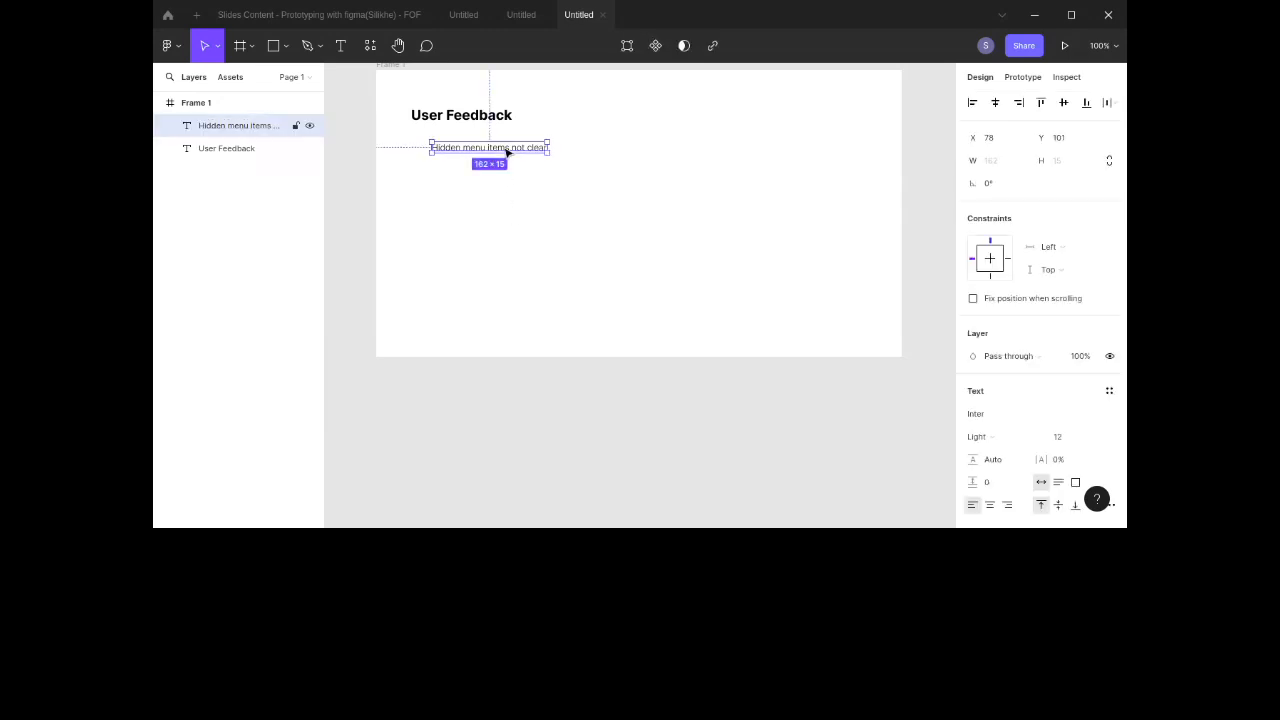
pyautogui.moveTo(507, 150); pyautogui.dragTo(500, 176)
pyautogui.doubleClick(500, 175)
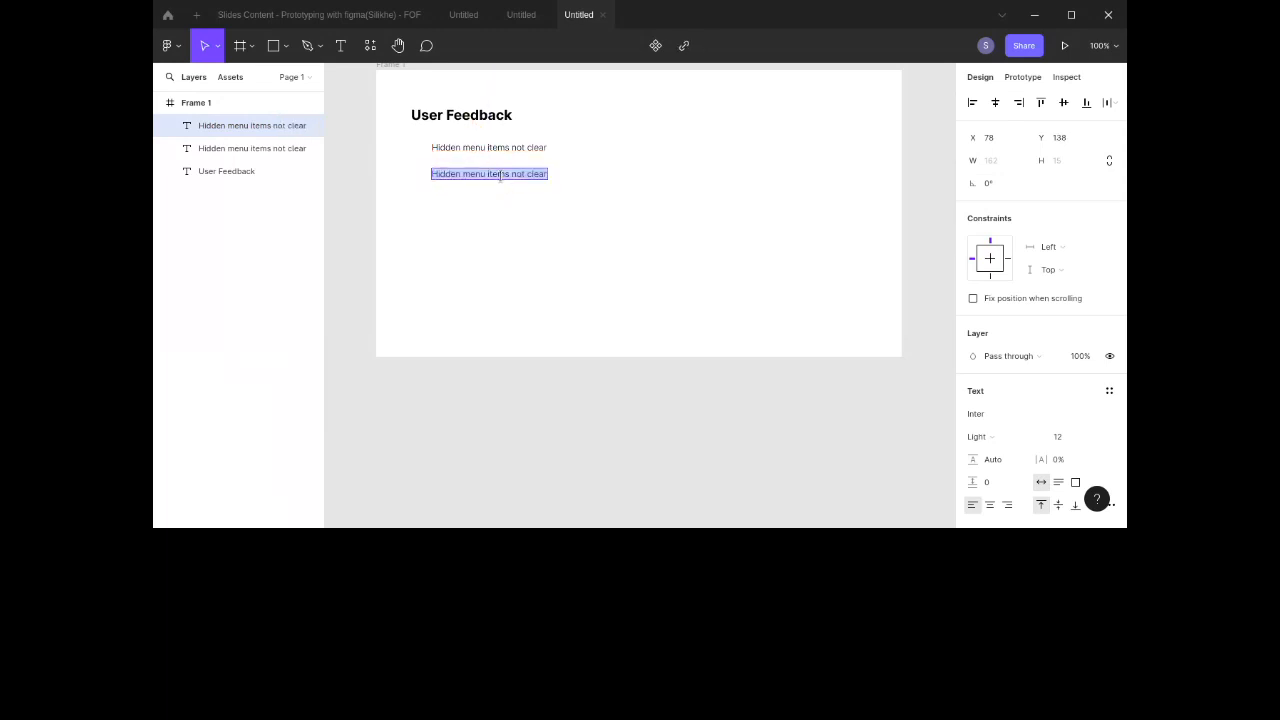
pyautogui.write('Accessibility')
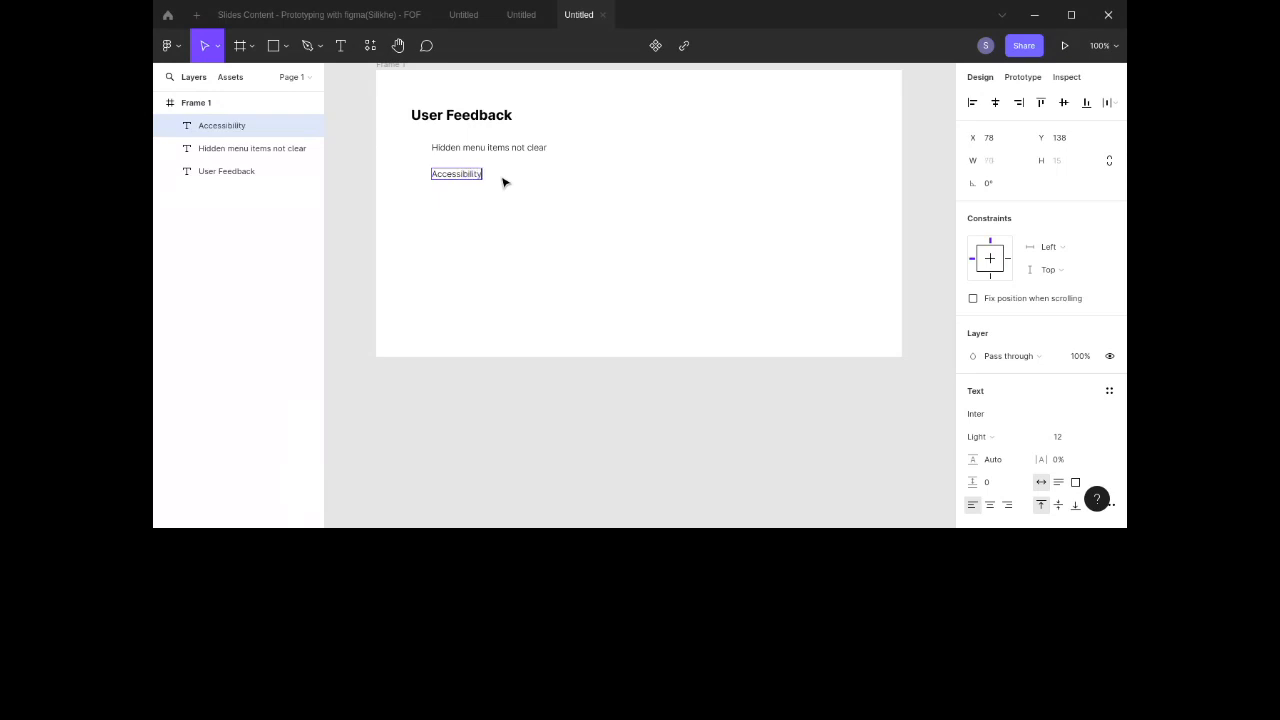
pyautogui.write(' issues')
pyautogui.press('Escape')
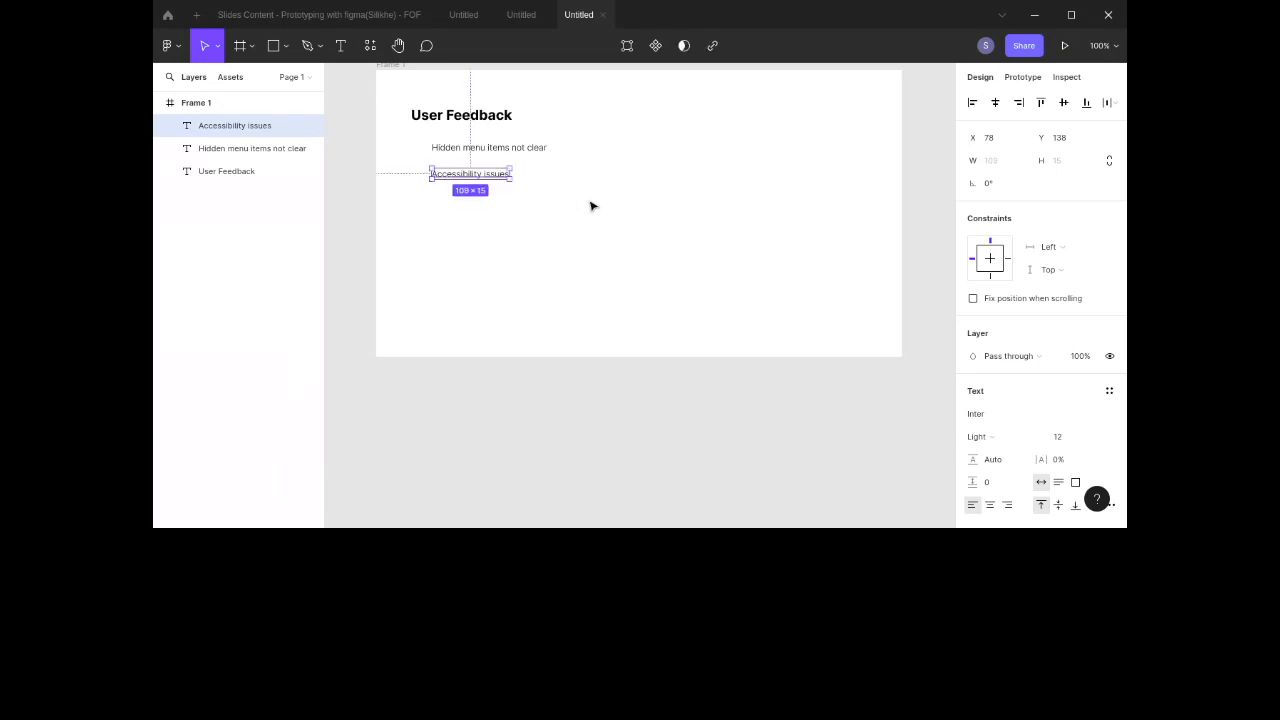
# Step: Add another Accessibility issues copy, select all three feedback items and wrap them in a vertical auto layout
pyautogui.moveTo(487, 176); pyautogui.dragTo(488, 190)
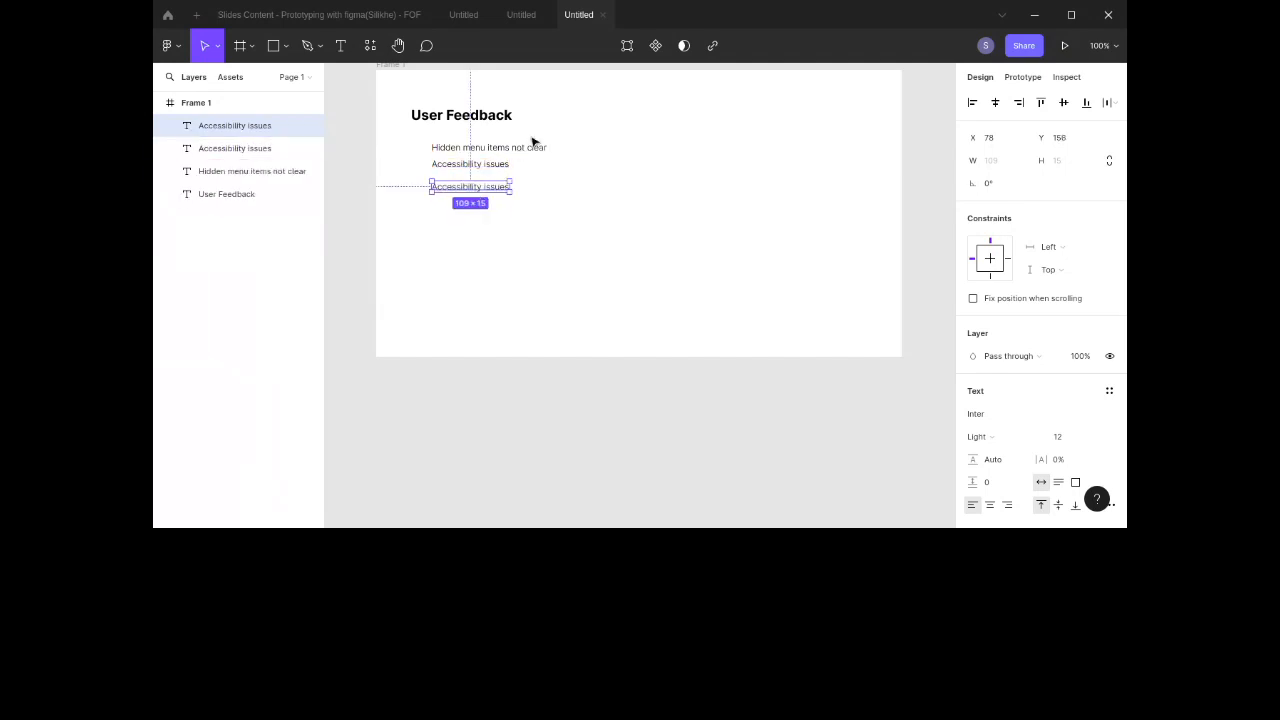
pyautogui.click(531, 165)
pyautogui.moveTo(526, 128); pyautogui.dragTo(449, 209)
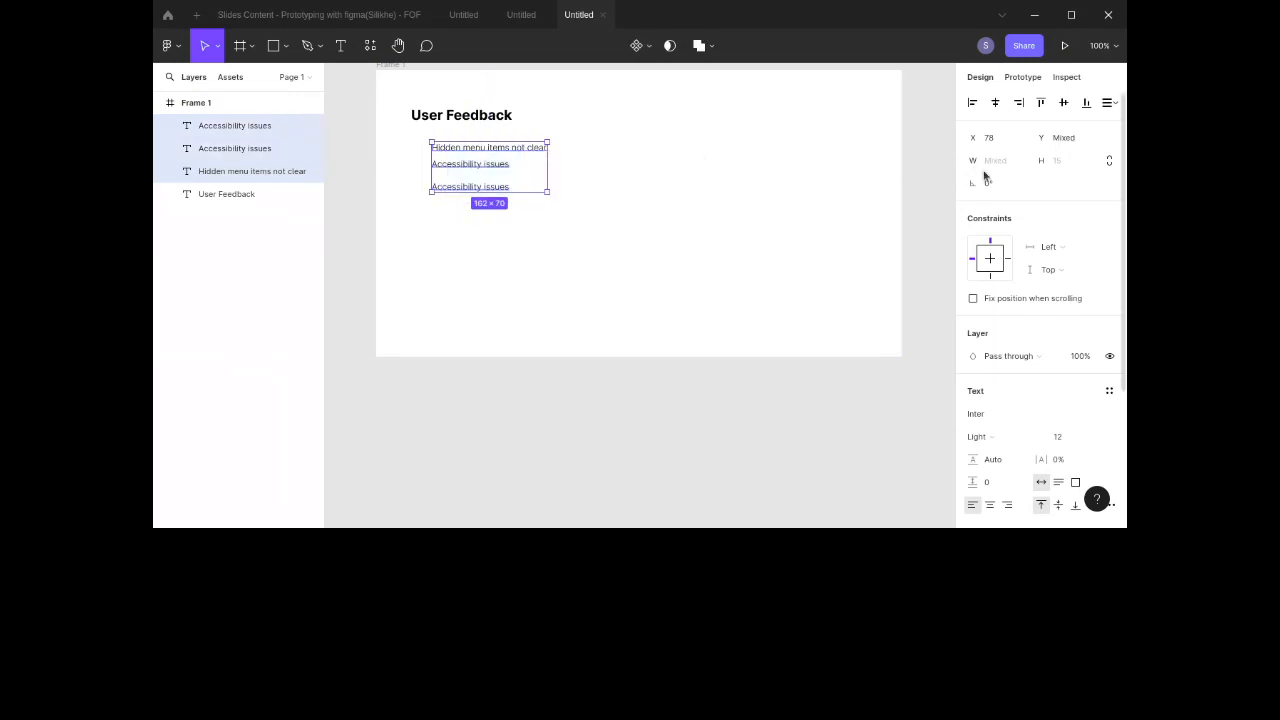
pyautogui.hotkey('shift', 'a')
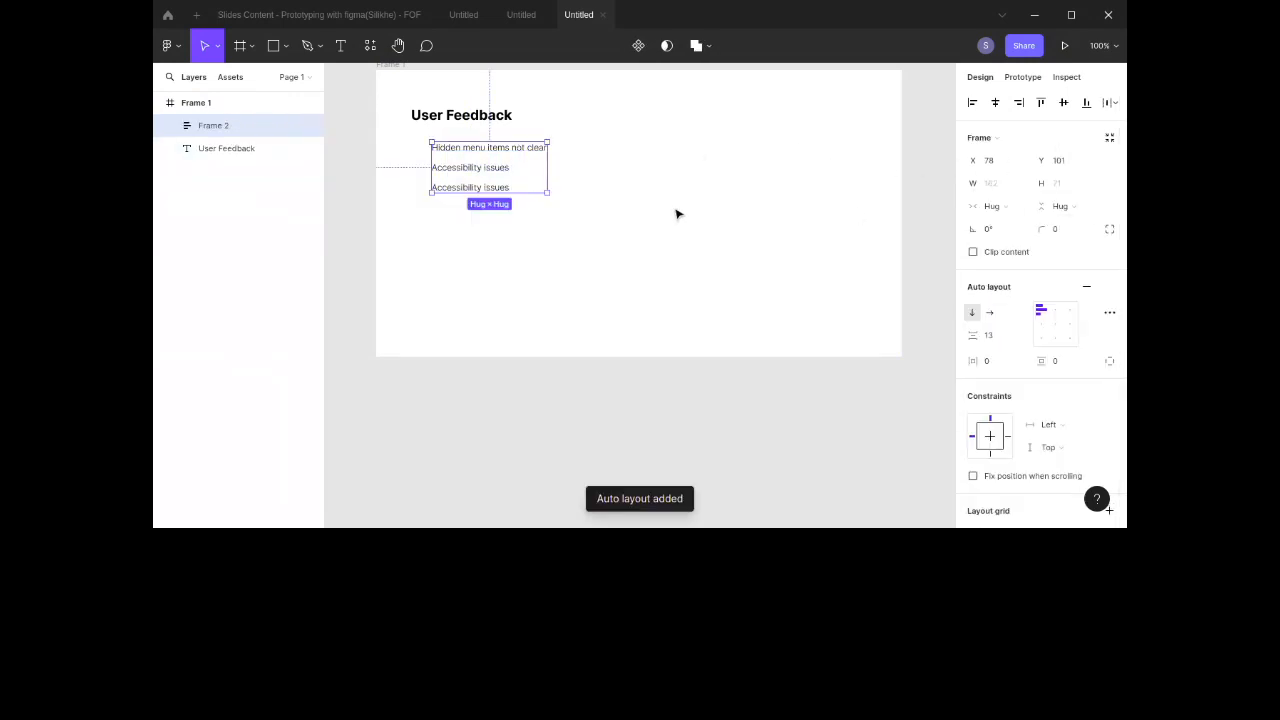
# Step: Duplicate the last feedback item out of the list to the right and paste the copied issue notes into it
pyautogui.doubleClick(484, 191)
pyautogui.doubleClick(482, 189)
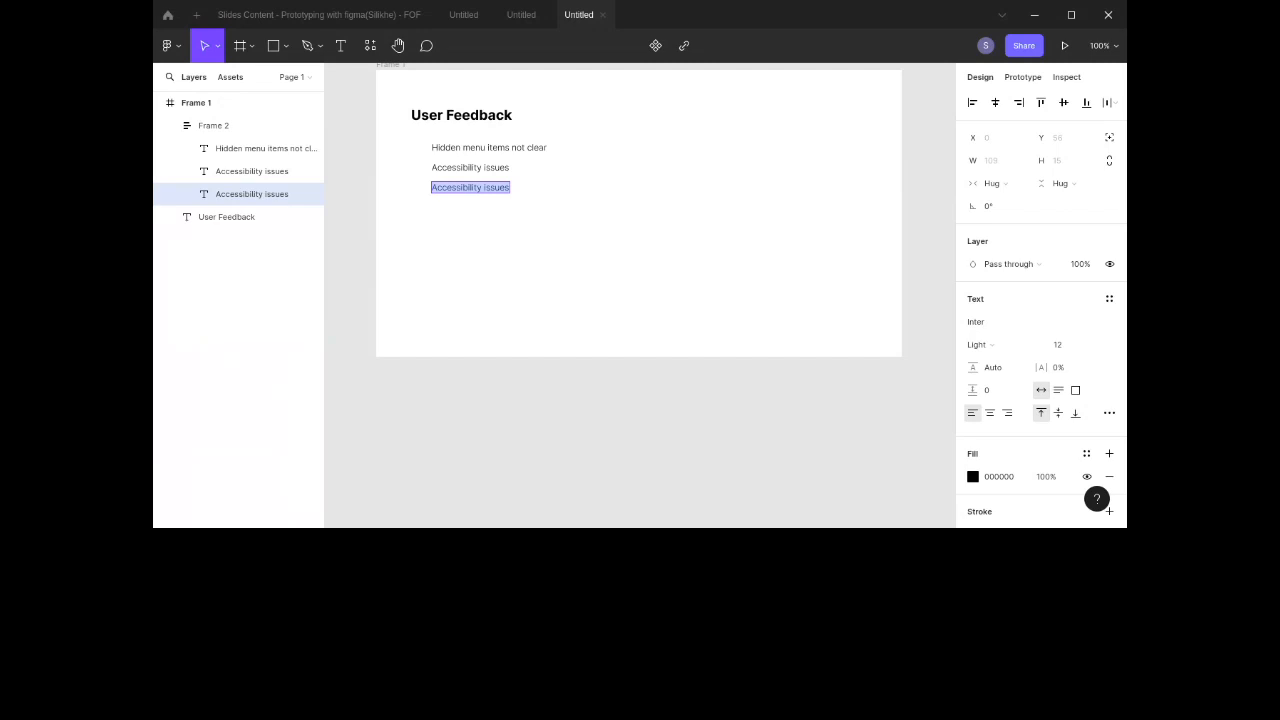
pyautogui.press('Escape')
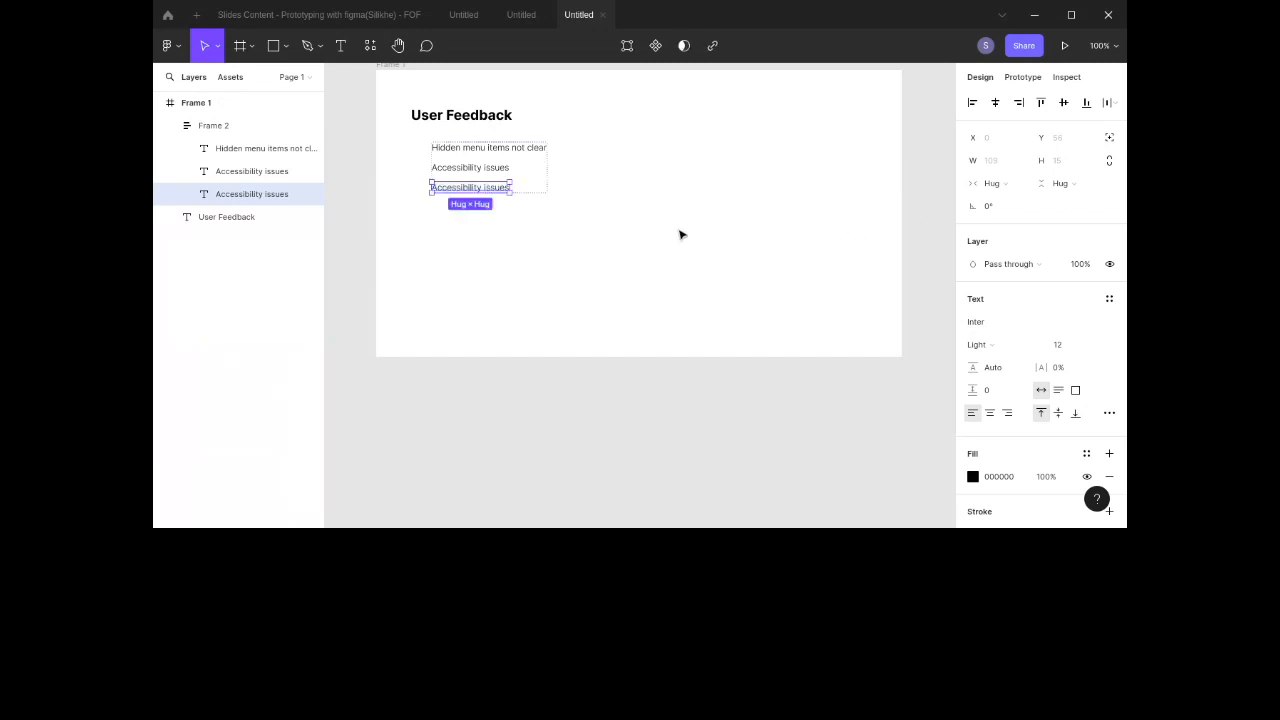
pyautogui.doubleClick(457, 188)
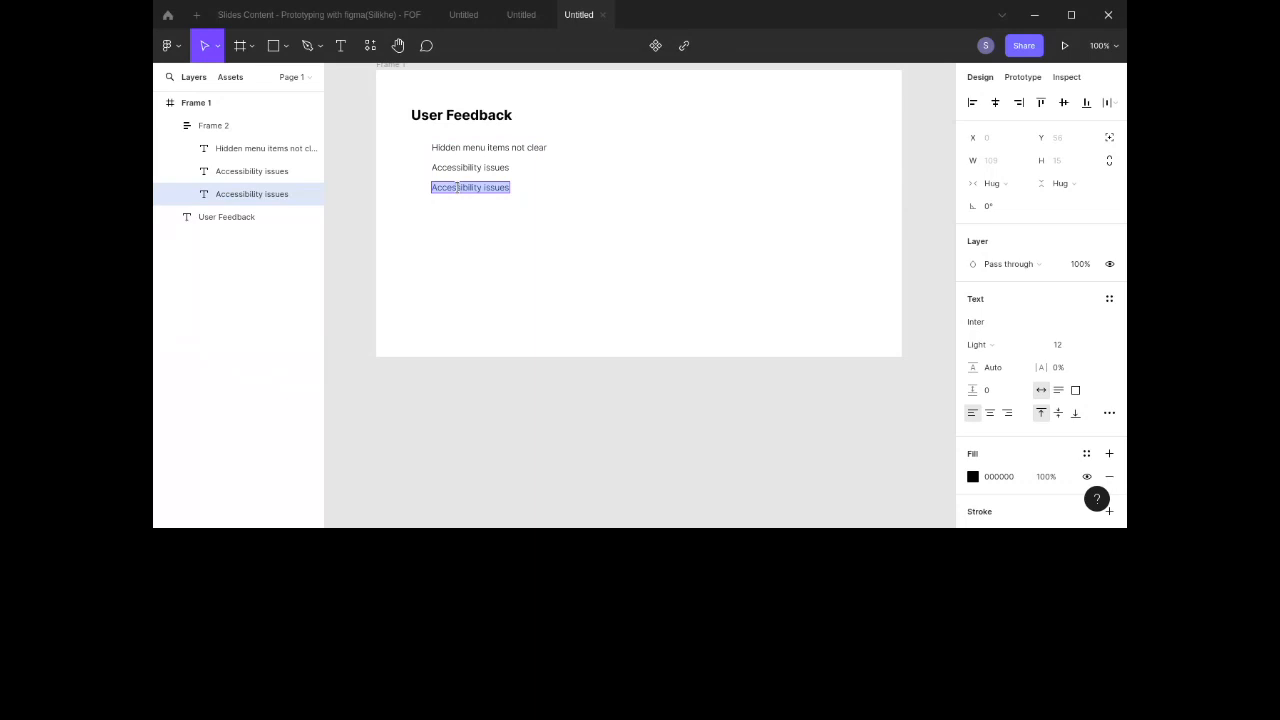
pyautogui.press('Escape')
pyautogui.moveTo(495, 193); pyautogui.dragTo(686, 174)
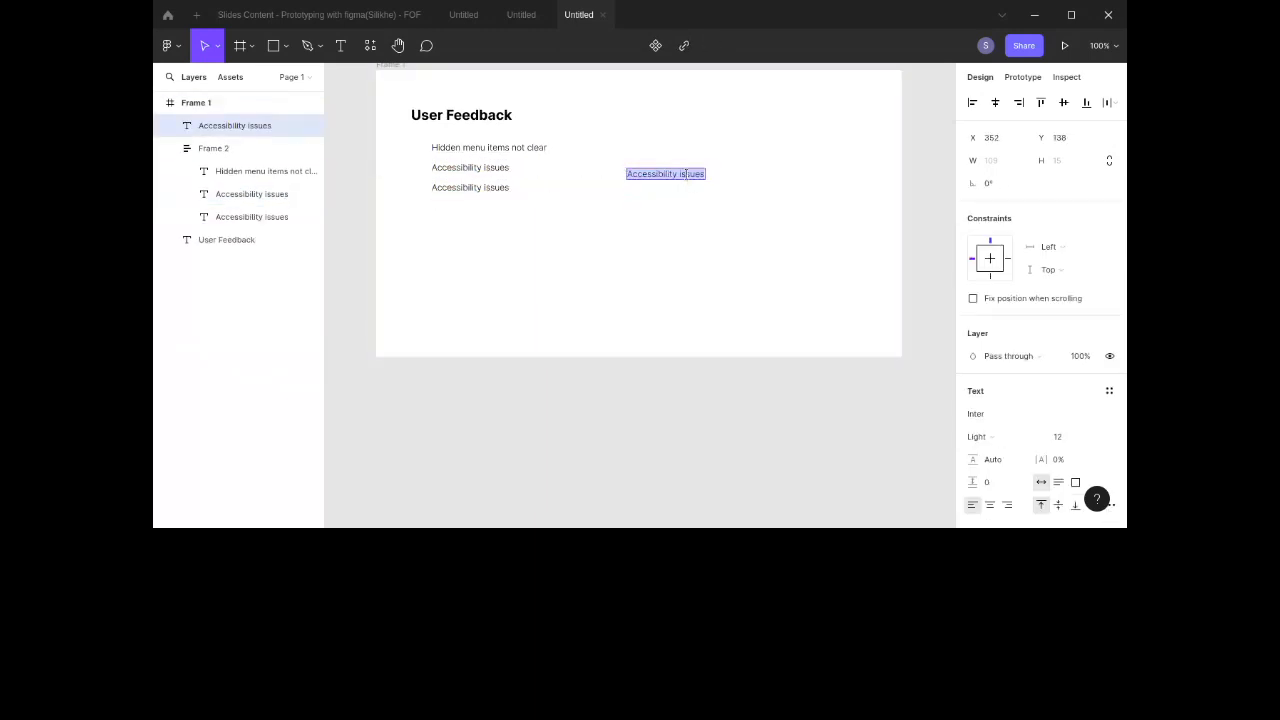
pyautogui.hotkey('ctrl', 'v')
pyautogui.press('Escape')
# Step: Resize the pasted notes text box to about 338 × 122 so the text wraps
pyautogui.hscroll(5, 721, 251)
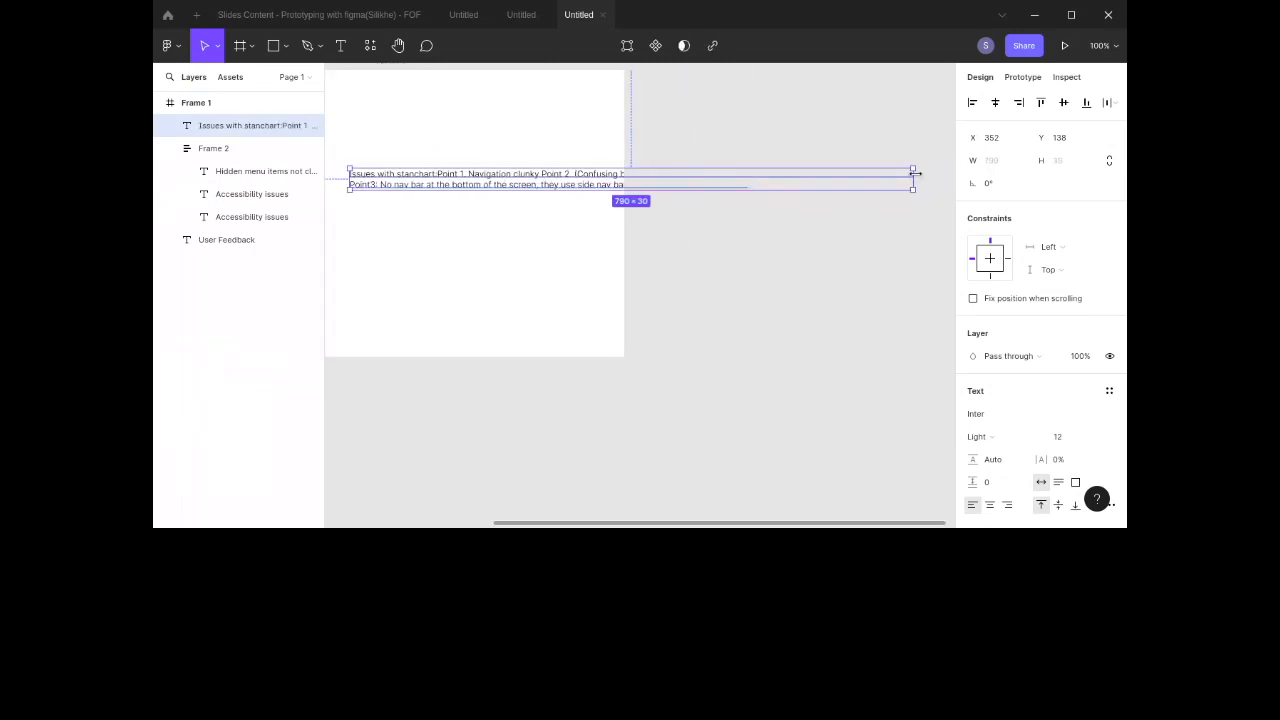
pyautogui.moveTo(914, 176); pyautogui.dragTo(591, 224)
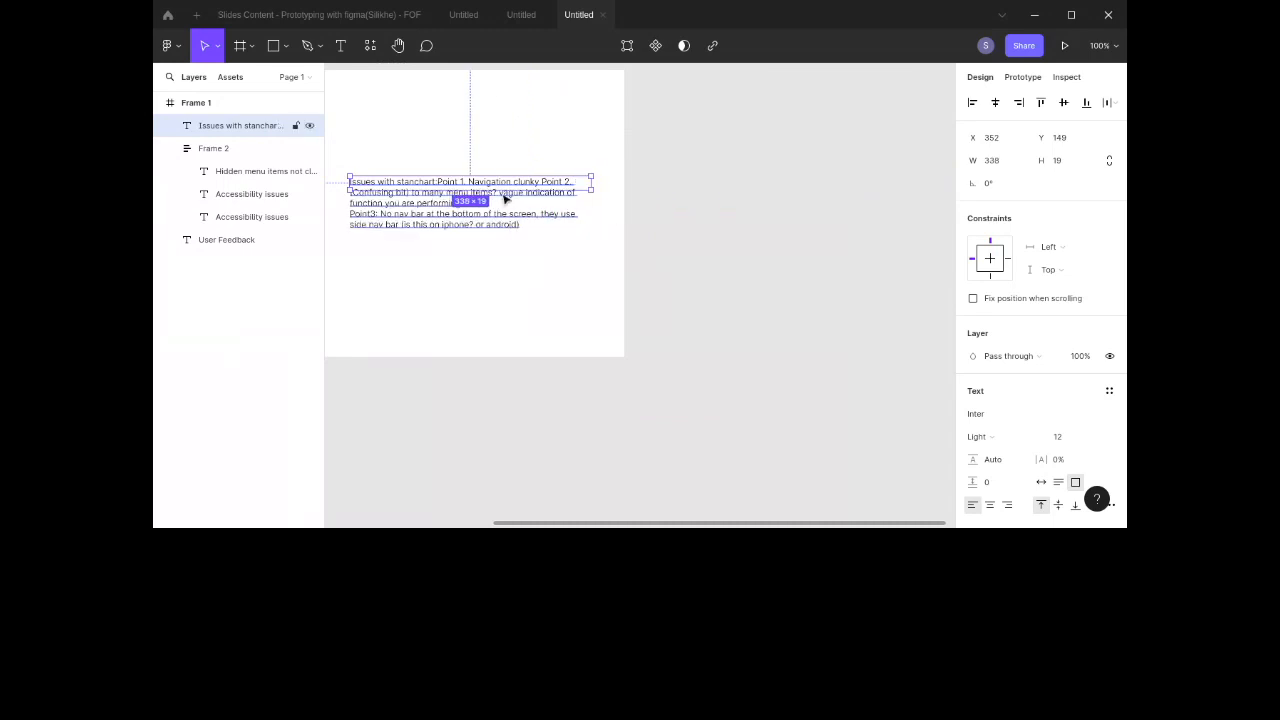
pyautogui.moveTo(503, 189); pyautogui.dragTo(500, 263)
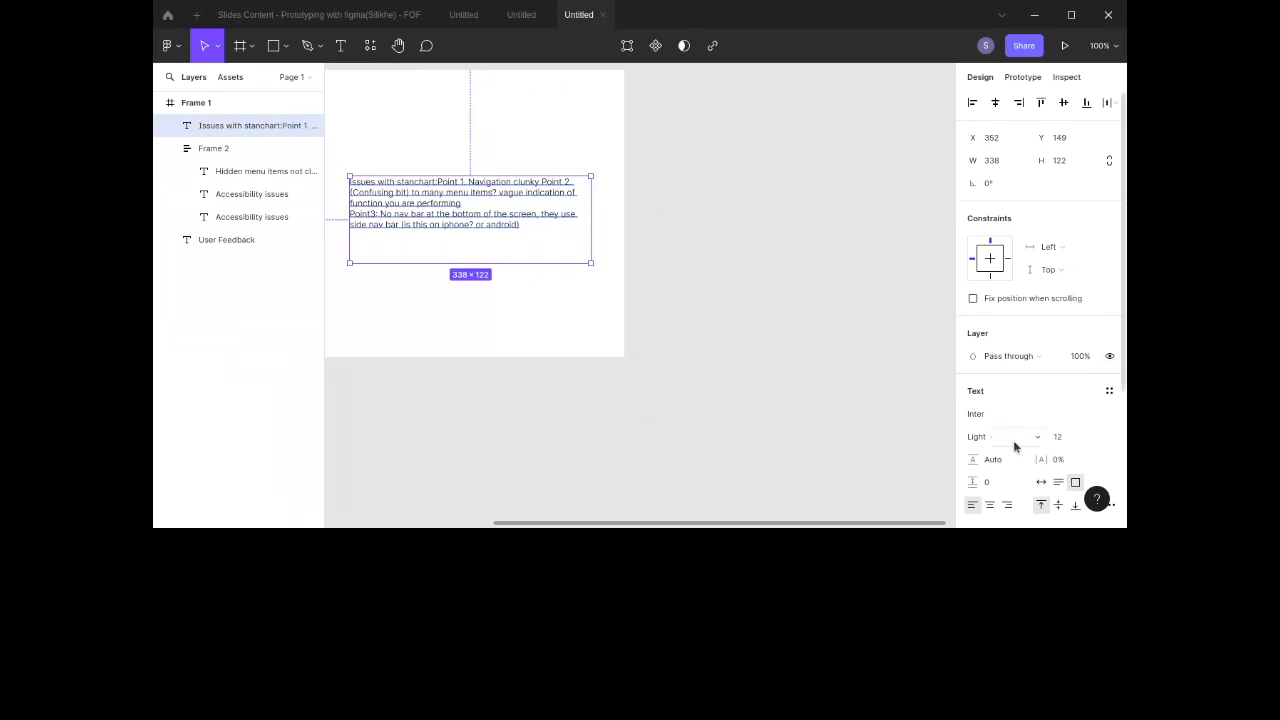
# Step: Increase the notes text's line height to 24.3
pyautogui.scroll(-1, 1012, 445)
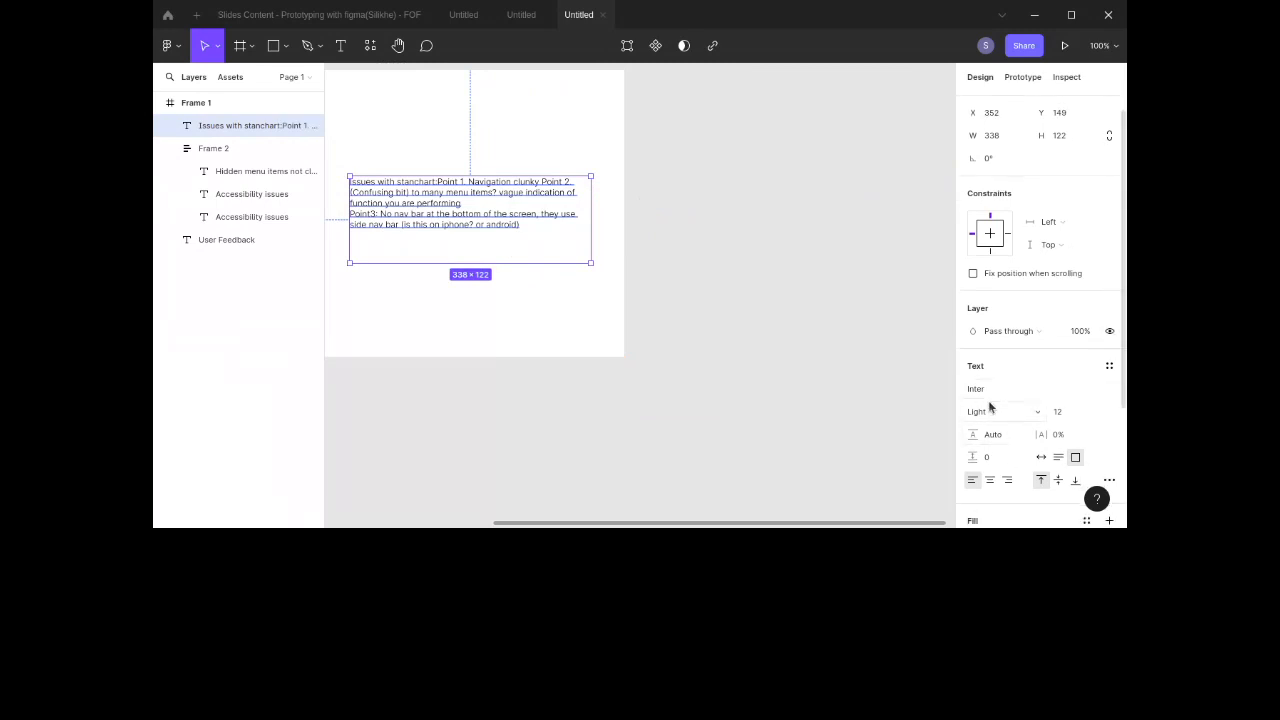
pyautogui.click(995, 434)
pyautogui.write('15')
pyautogui.write('168')
pyautogui.press('BackSpace')
pyautogui.press('BackSpace')
pyautogui.press('BackSpace')
pyautogui.write('0')
pyautogui.press('Return')
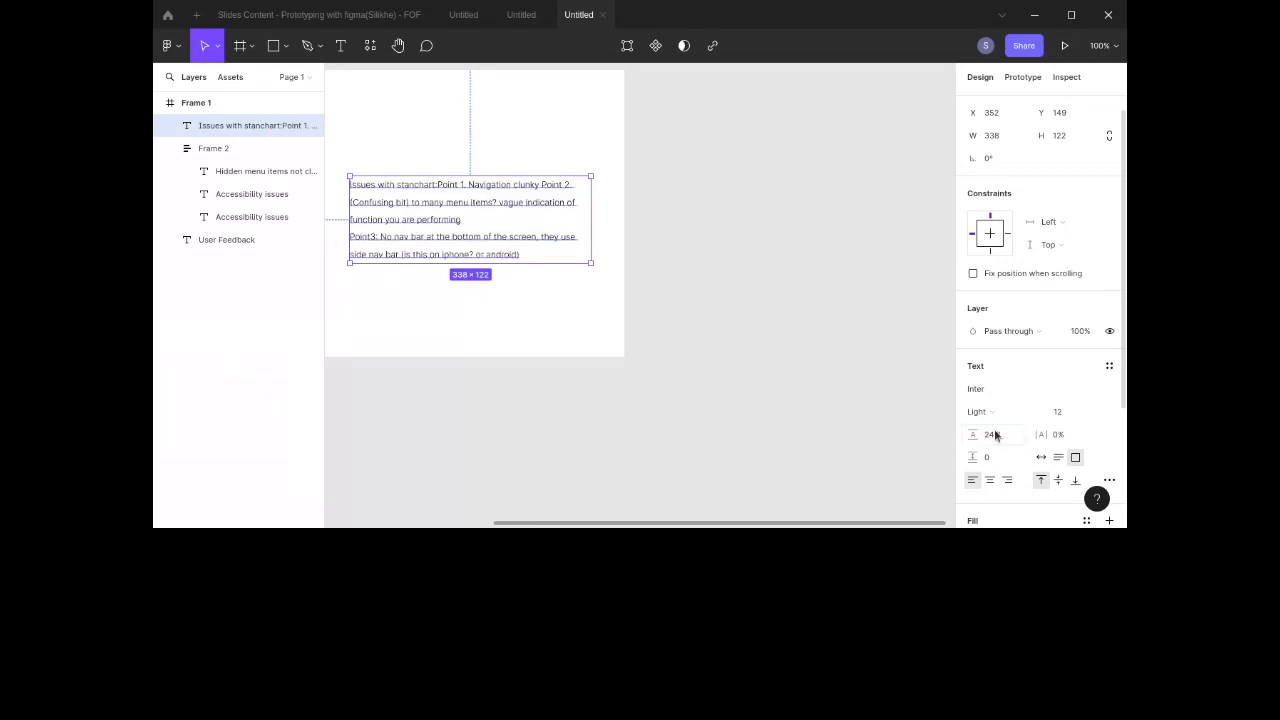
# Step: Move the notes text below the feedback items, lining it up with the list
pyautogui.hscroll(-5, 669, 388)
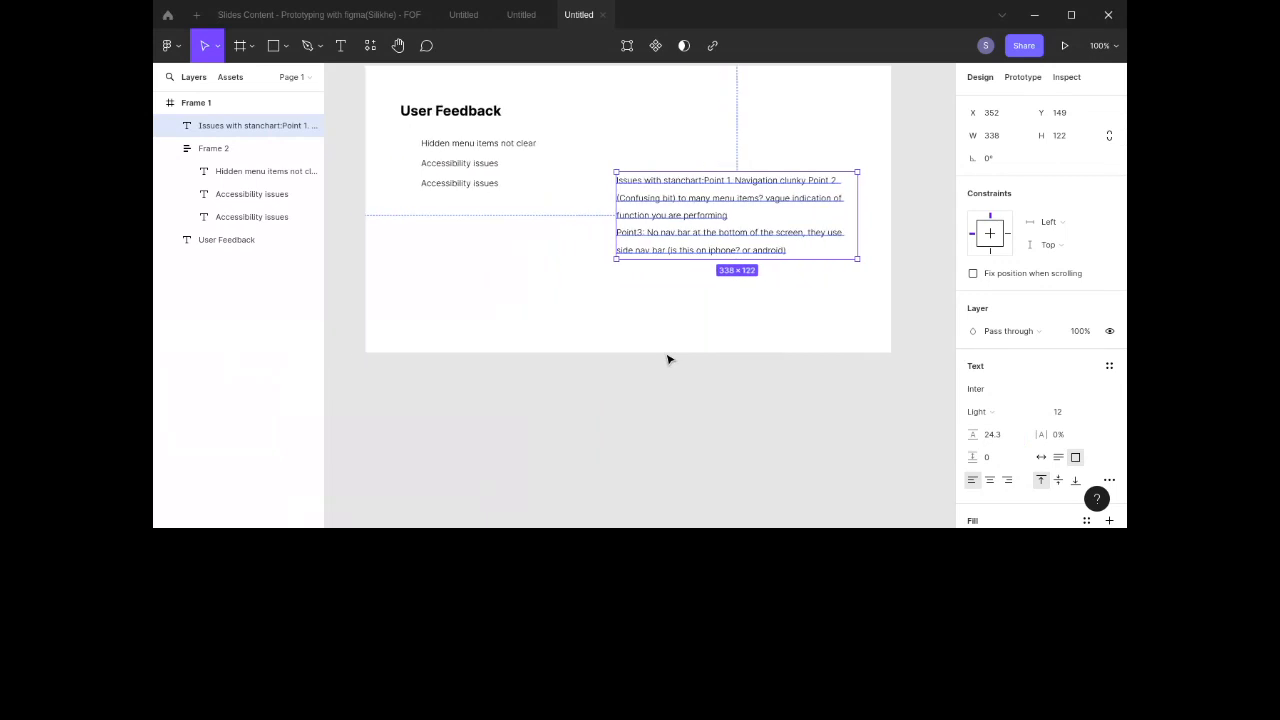
pyautogui.moveTo(712, 229); pyautogui.dragTo(519, 270)
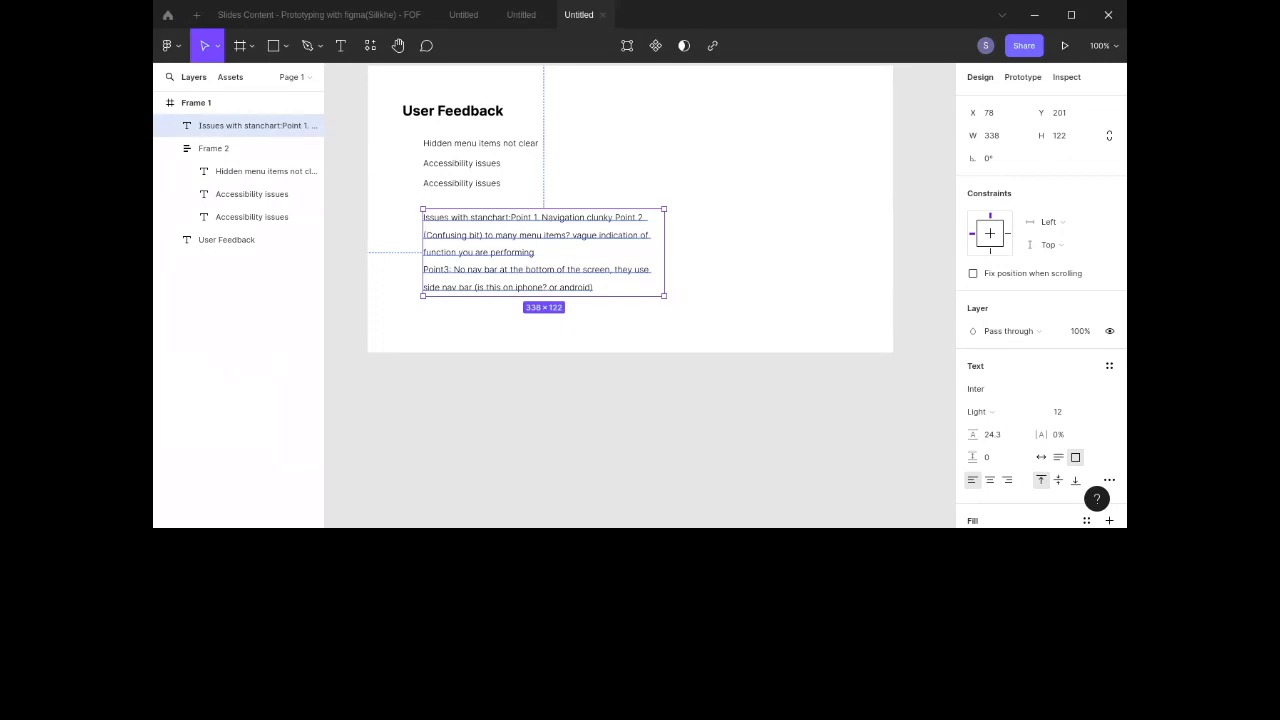
pyautogui.hscroll(3, 709, 196)
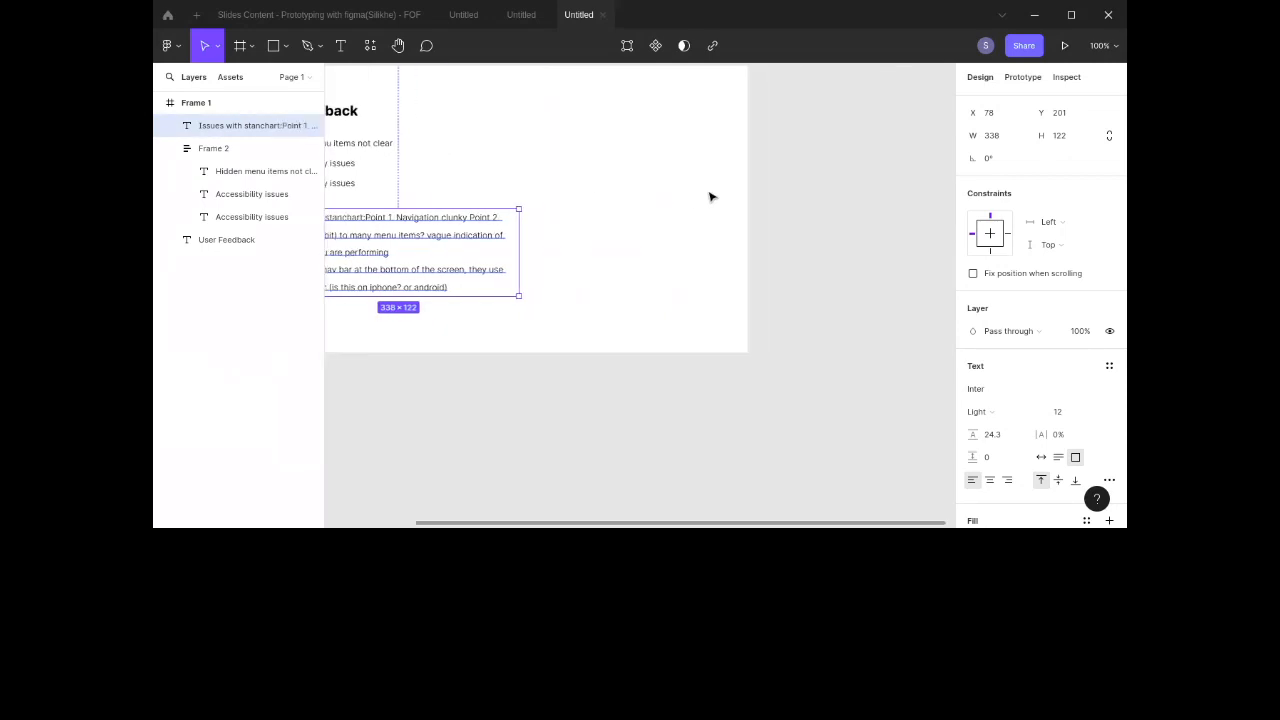
pyautogui.click(709, 196)
pyautogui.hscroll(-4, 709, 196)
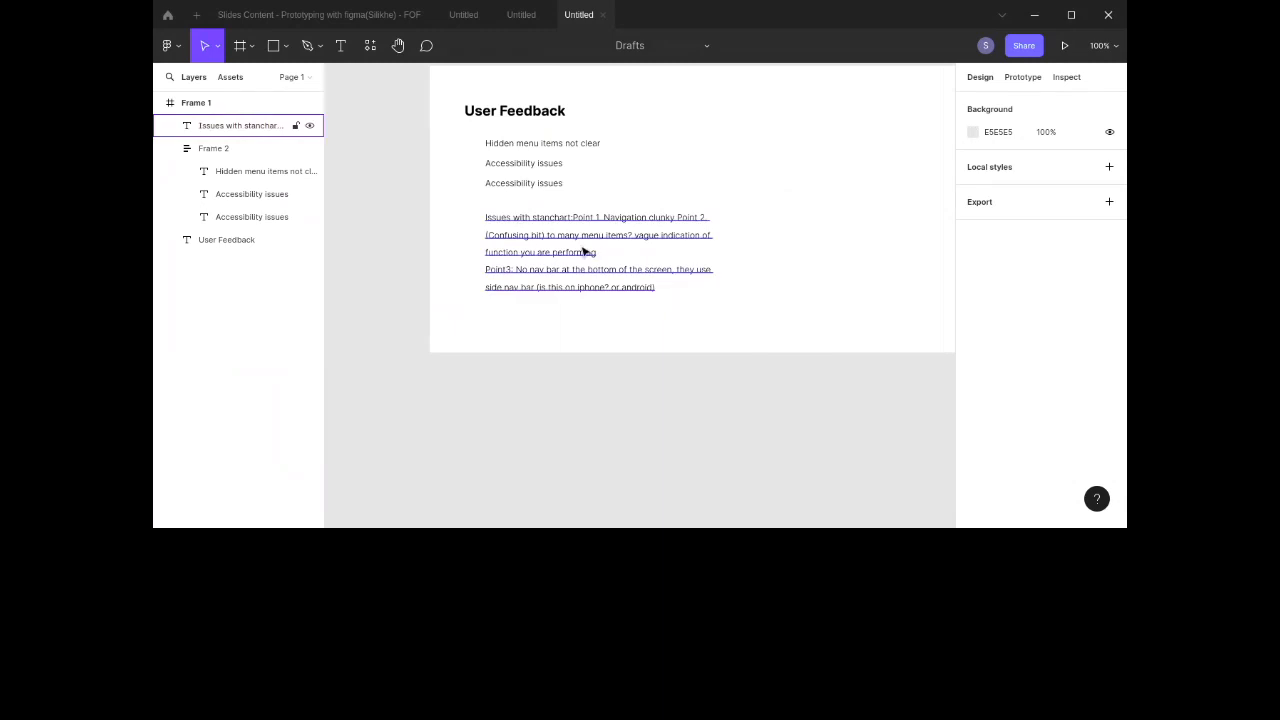
pyautogui.click(575, 241)
pyautogui.moveTo(575, 241); pyautogui.dragTo(574, 233)
pyautogui.press('alt')
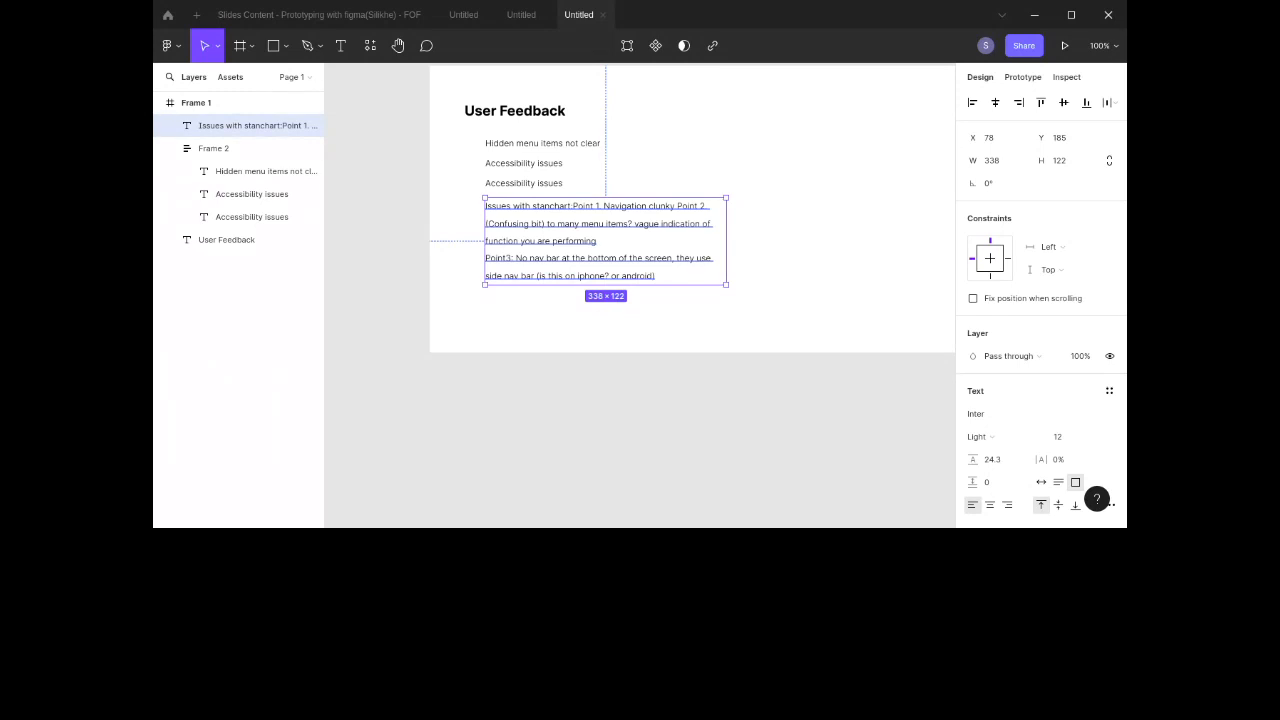
# Step: Inspect the spacing between the notes text, the feedback list and the frame edges
pyautogui.click(811, 293)
pyautogui.hscroll(2, 811, 293)
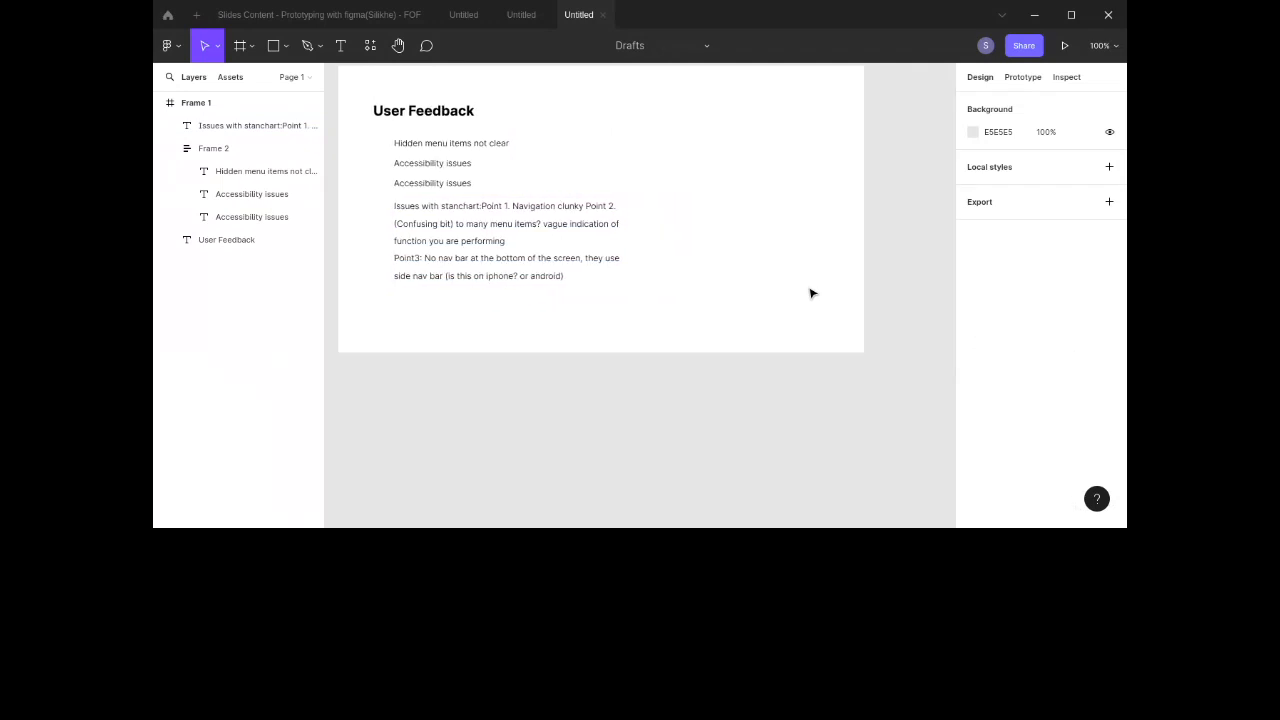
pyautogui.scroll(1, 811, 293)
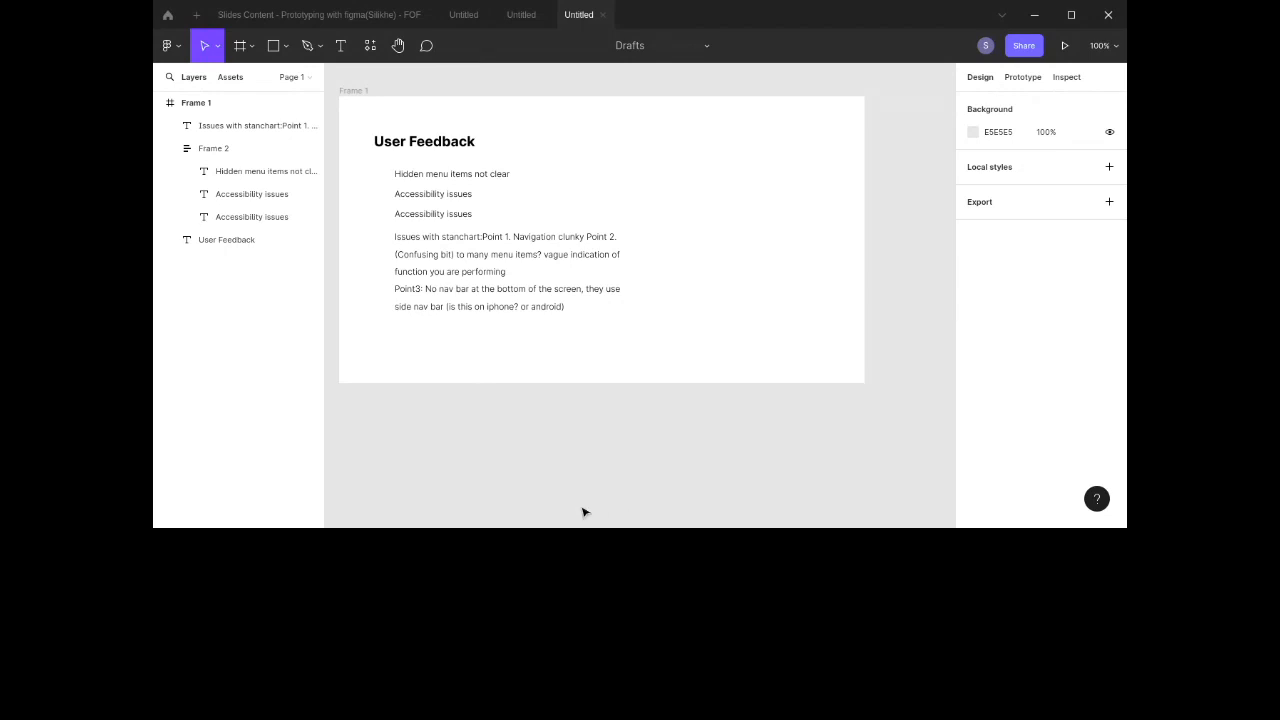
pyautogui.scroll(-1, 586, 294)
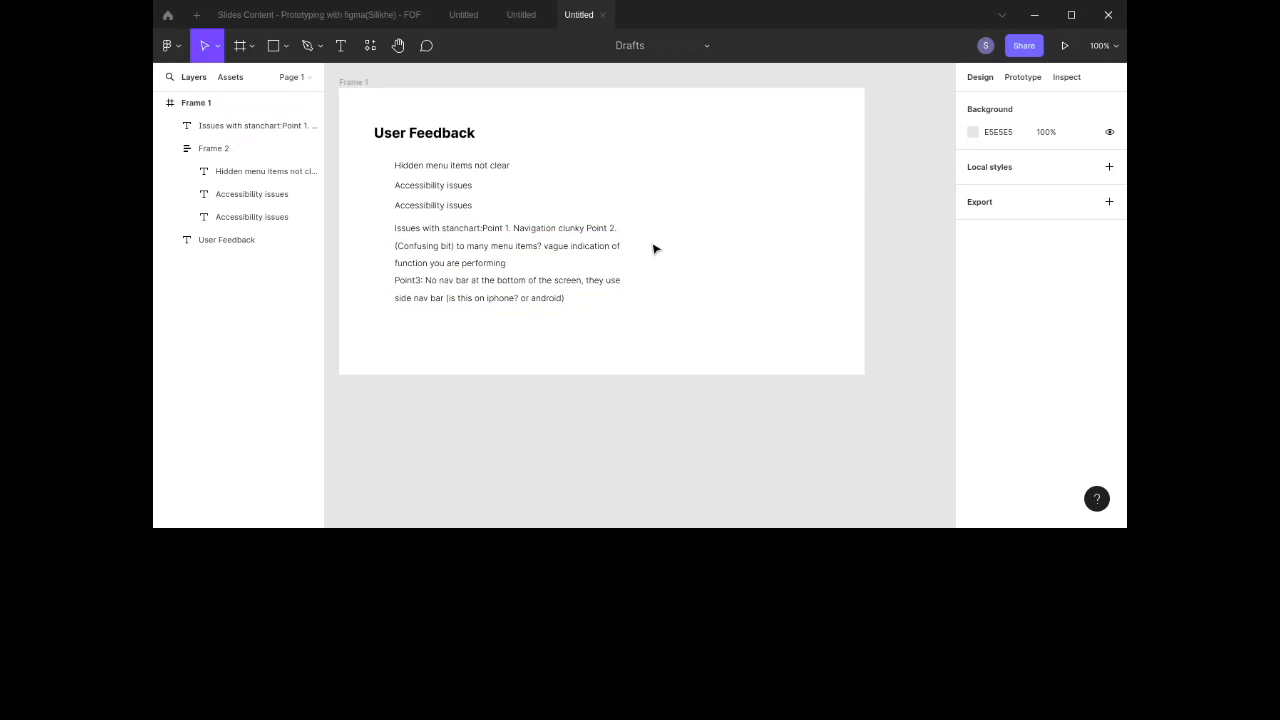
pyautogui.click(480, 297)
pyautogui.keyDown('shift'); pyautogui.click(453, 209); pyautogui.keyUp('shift')
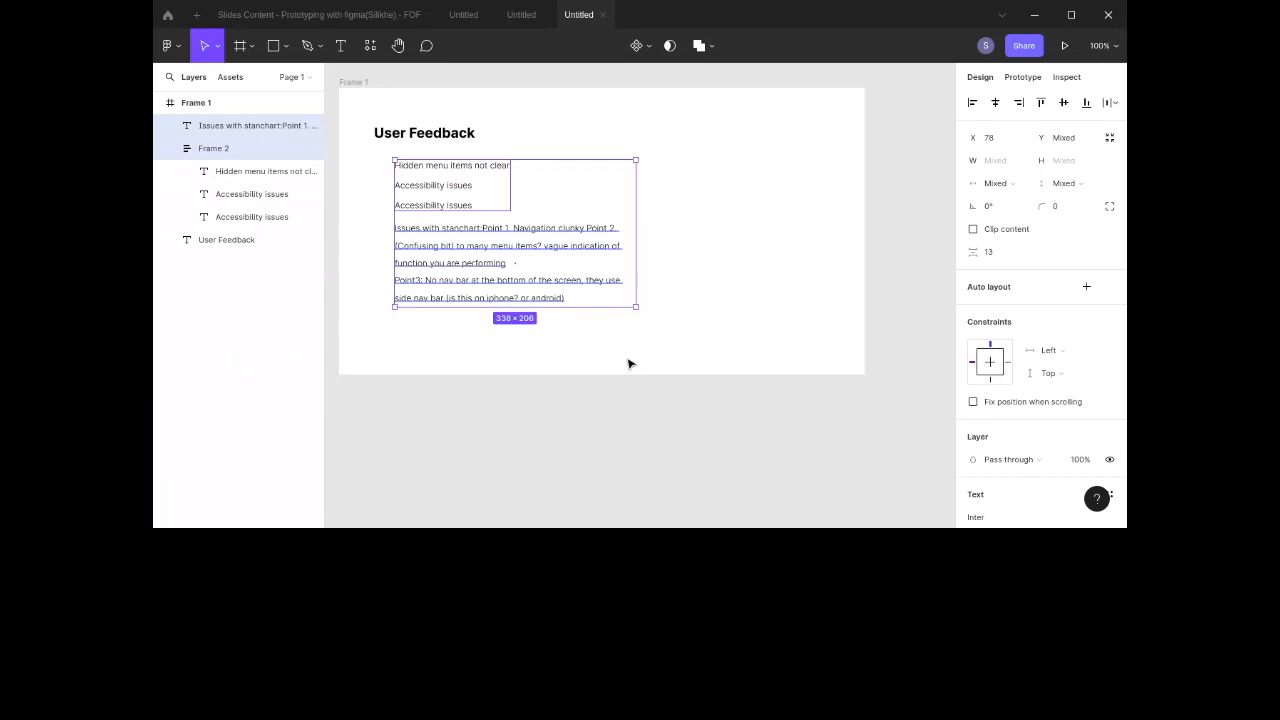
pyautogui.press('alt')
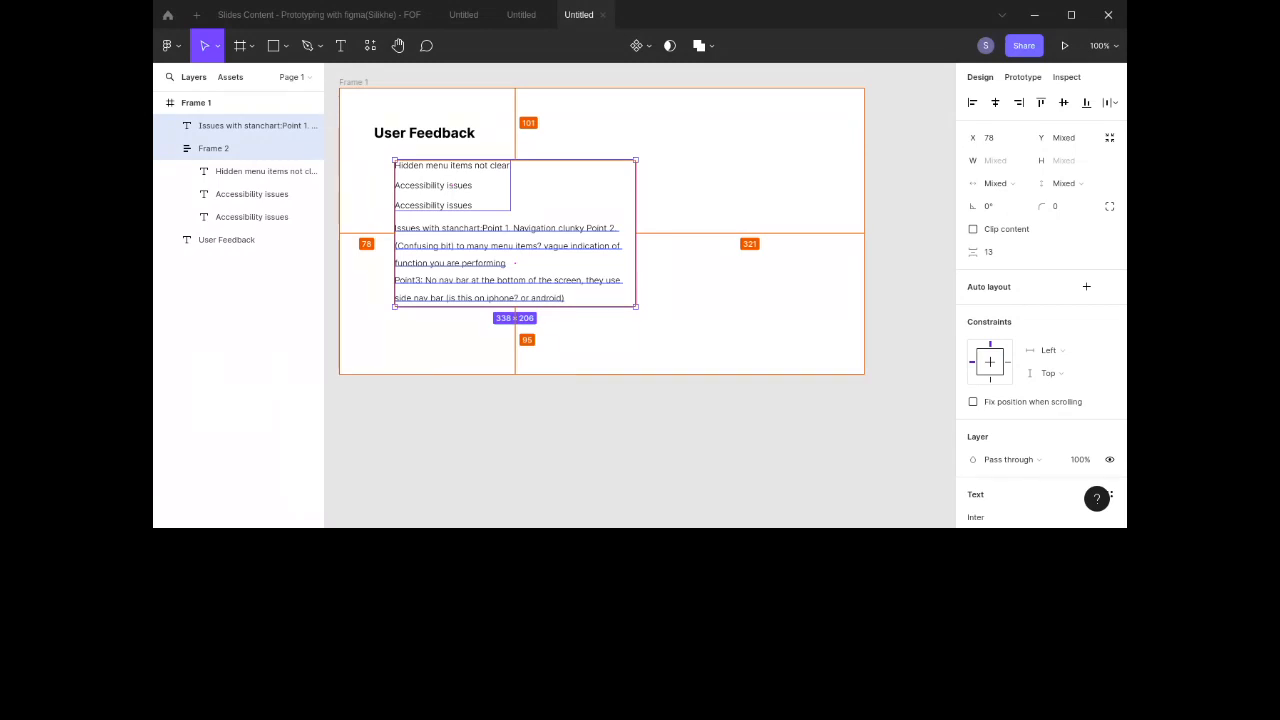
pyautogui.click(763, 206)
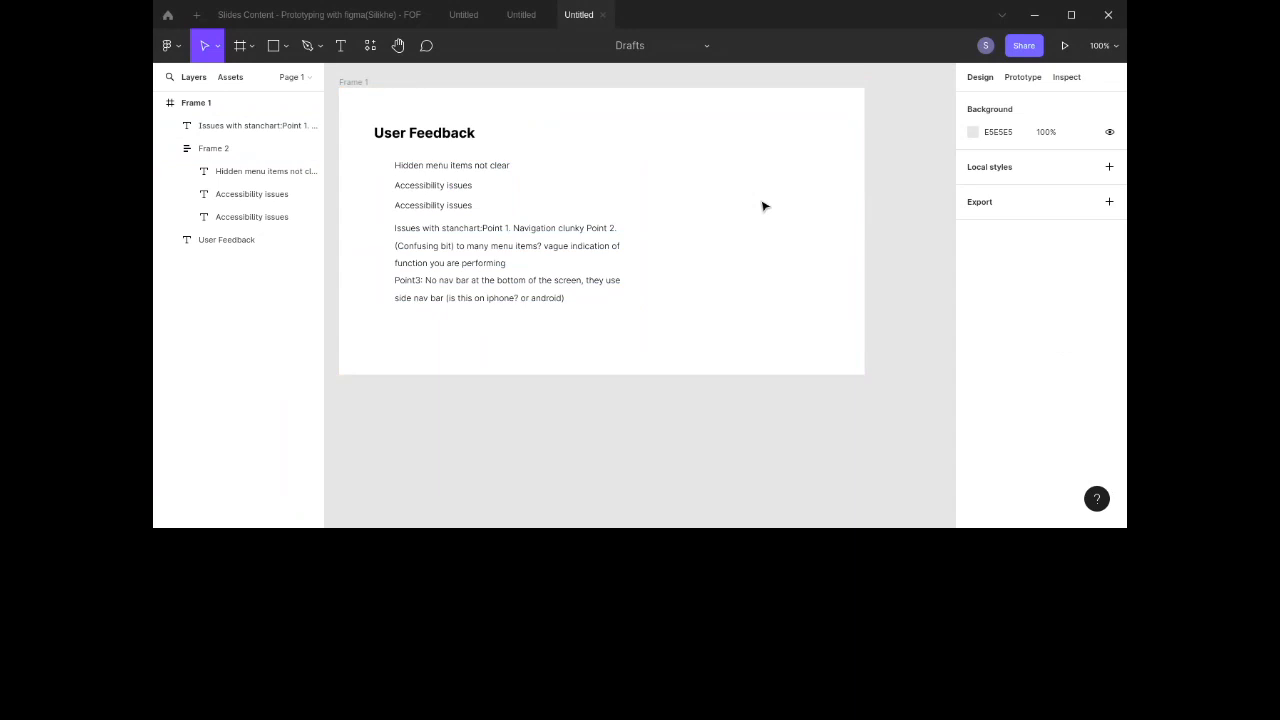
# Step: Nudge the notes text and reposition it slightly right, just below the feedback list
pyautogui.click(455, 252)
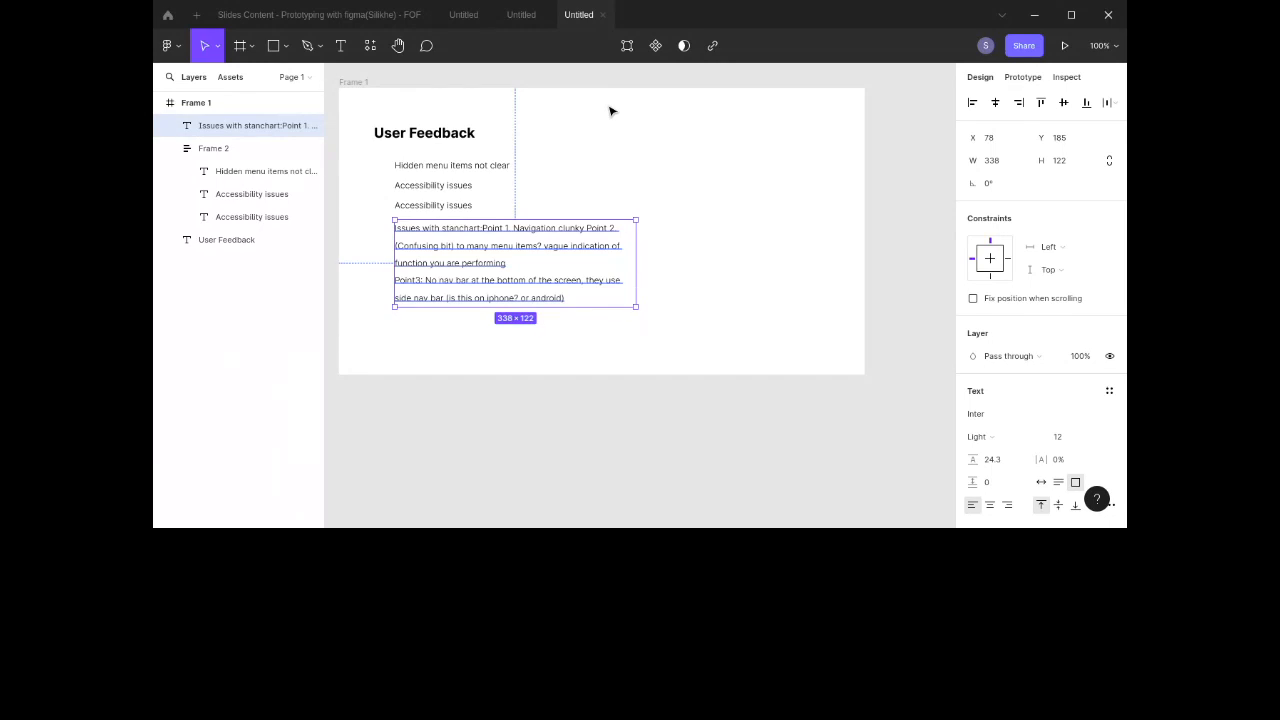
pyautogui.click(741, 235)
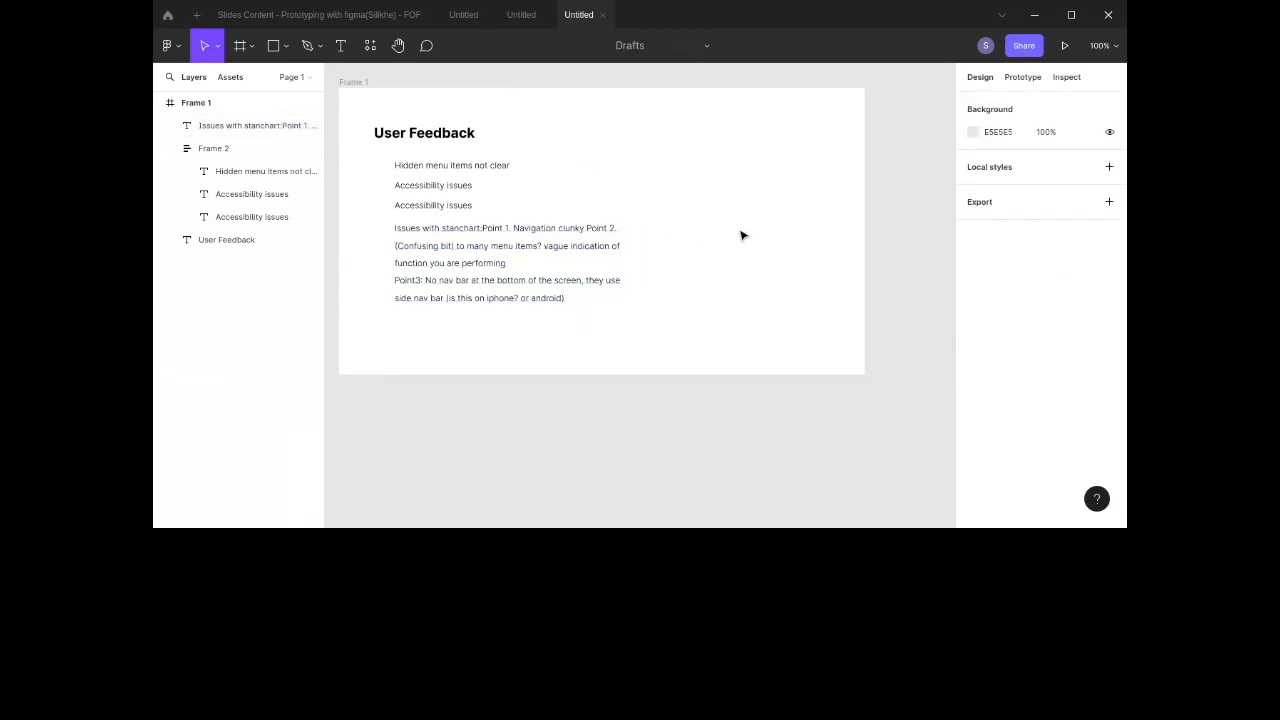
pyautogui.click(545, 262)
pyautogui.hotkey('shift', 'Up')
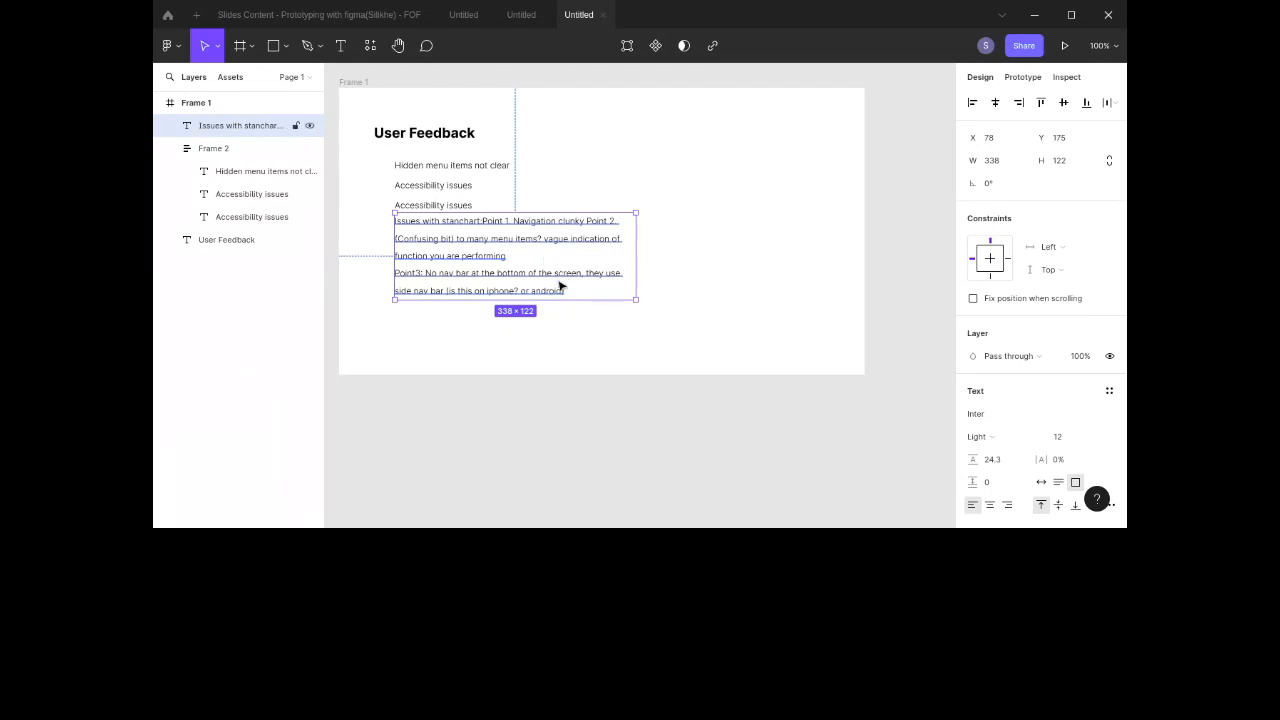
pyautogui.moveTo(537, 284); pyautogui.dragTo(537, 272)
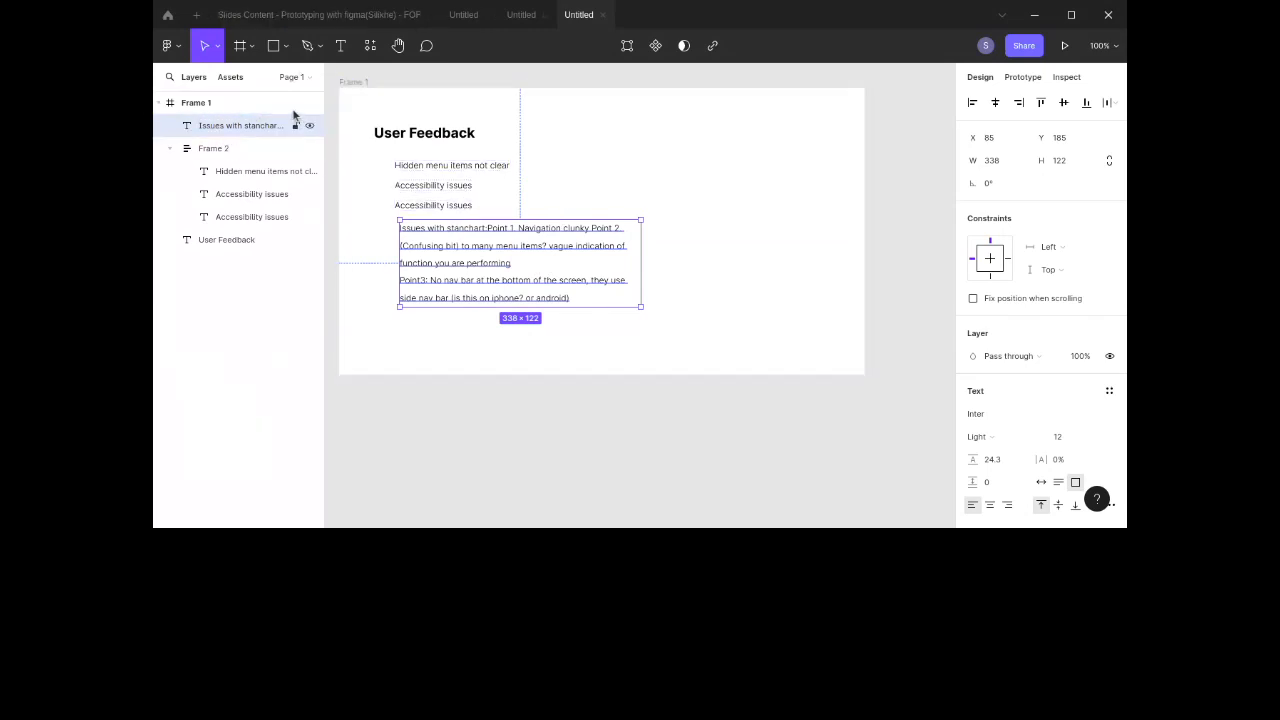
pyautogui.click(363, 192)
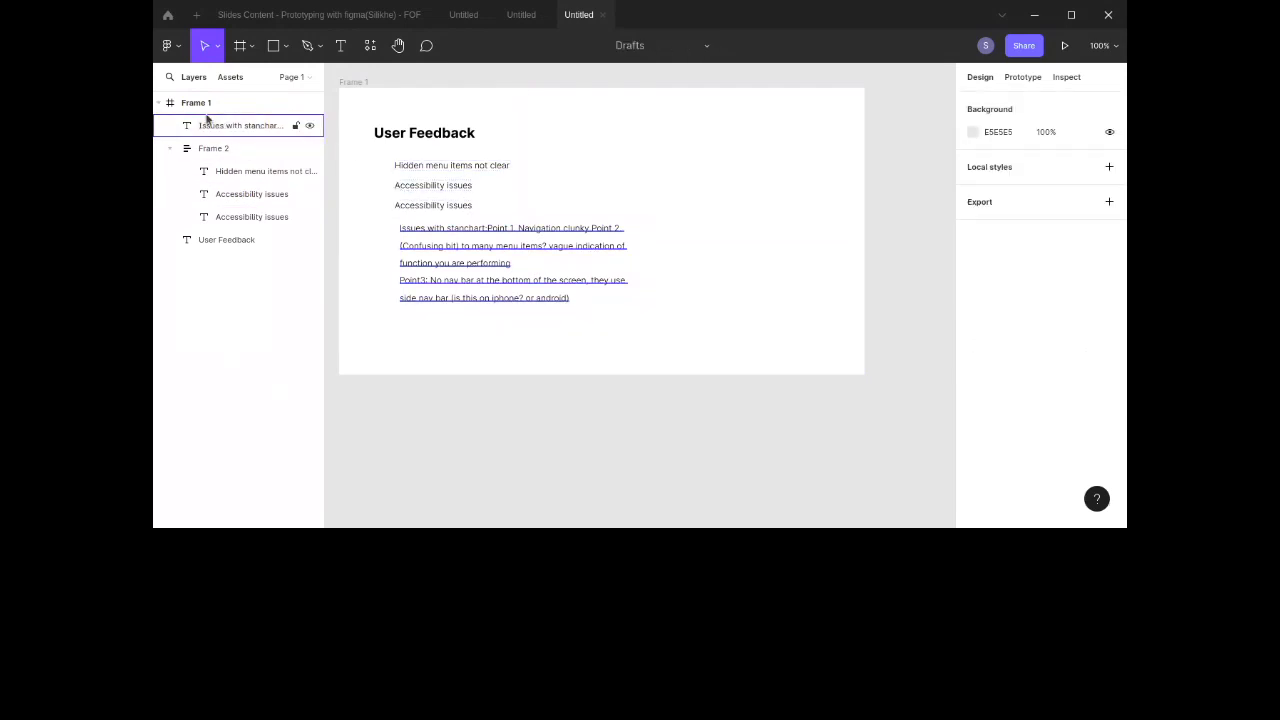
# Step: Rename Page 1 as Foundational_Research
pyautogui.click(290, 78)
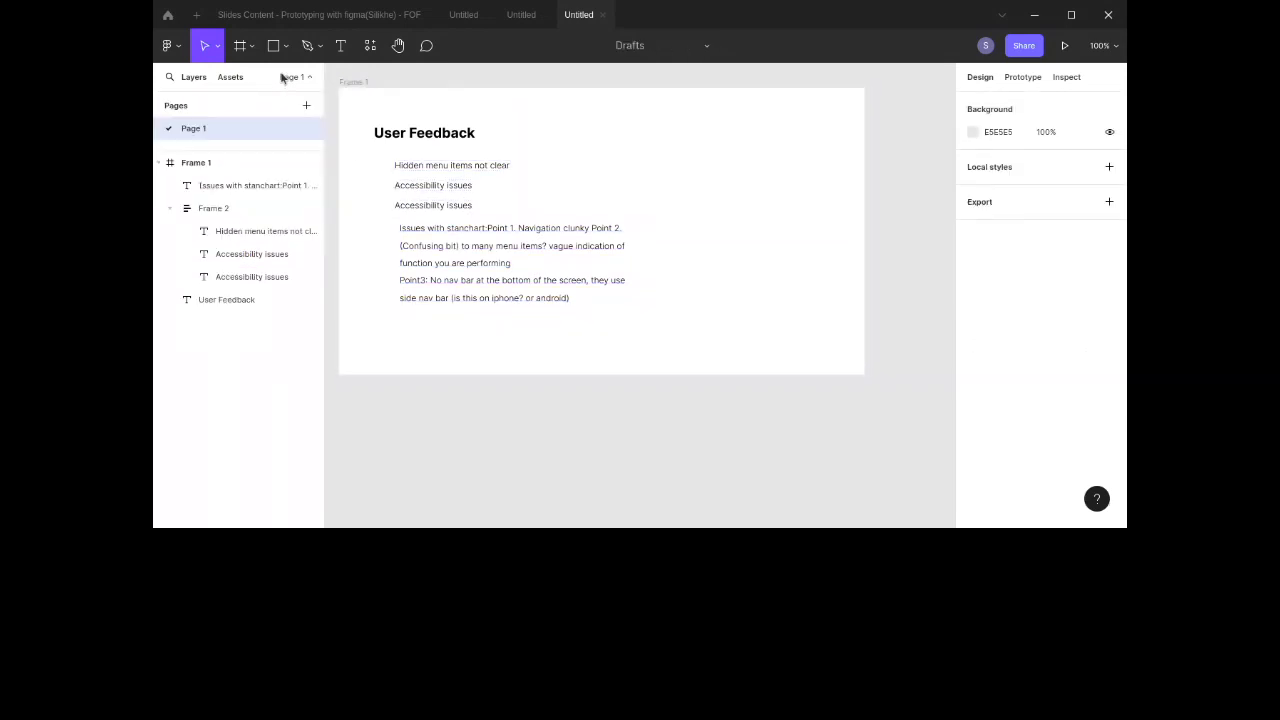
pyautogui.doubleClick(196, 134)
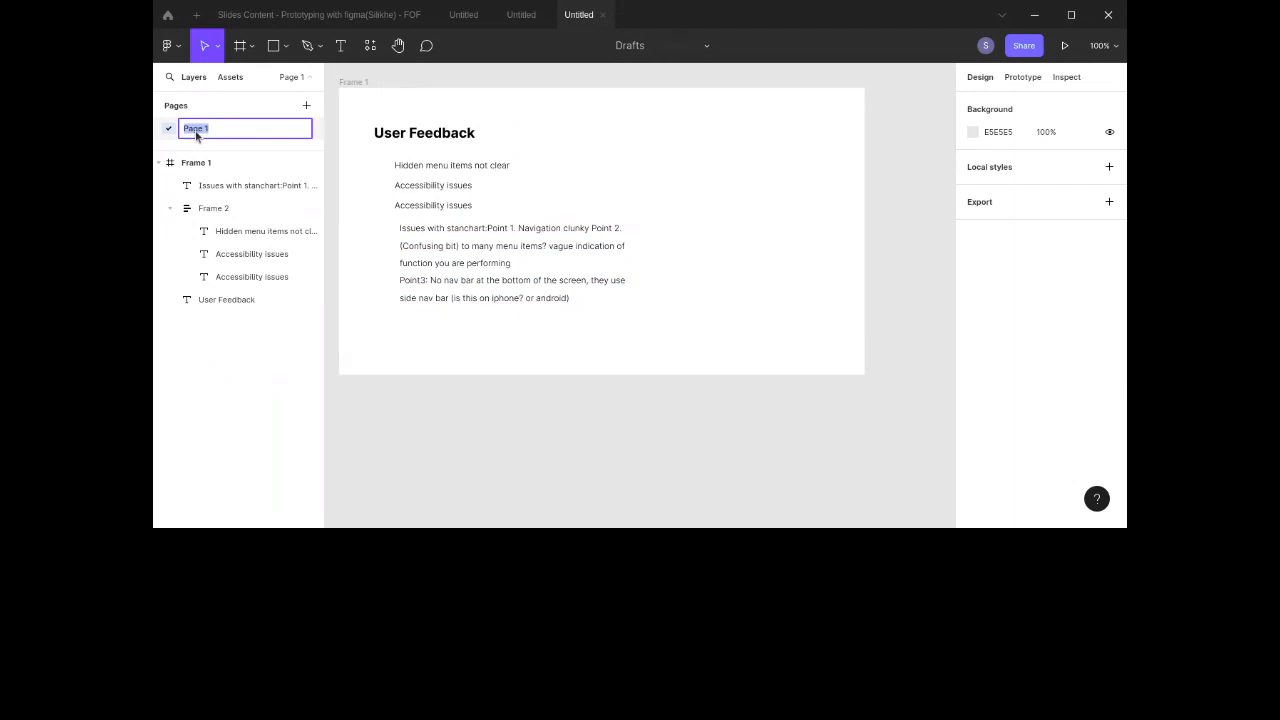
pyautogui.write('Research')
pyautogui.press('Home')
pyautogui.write('Foundational_')
pyautogui.press('Return')
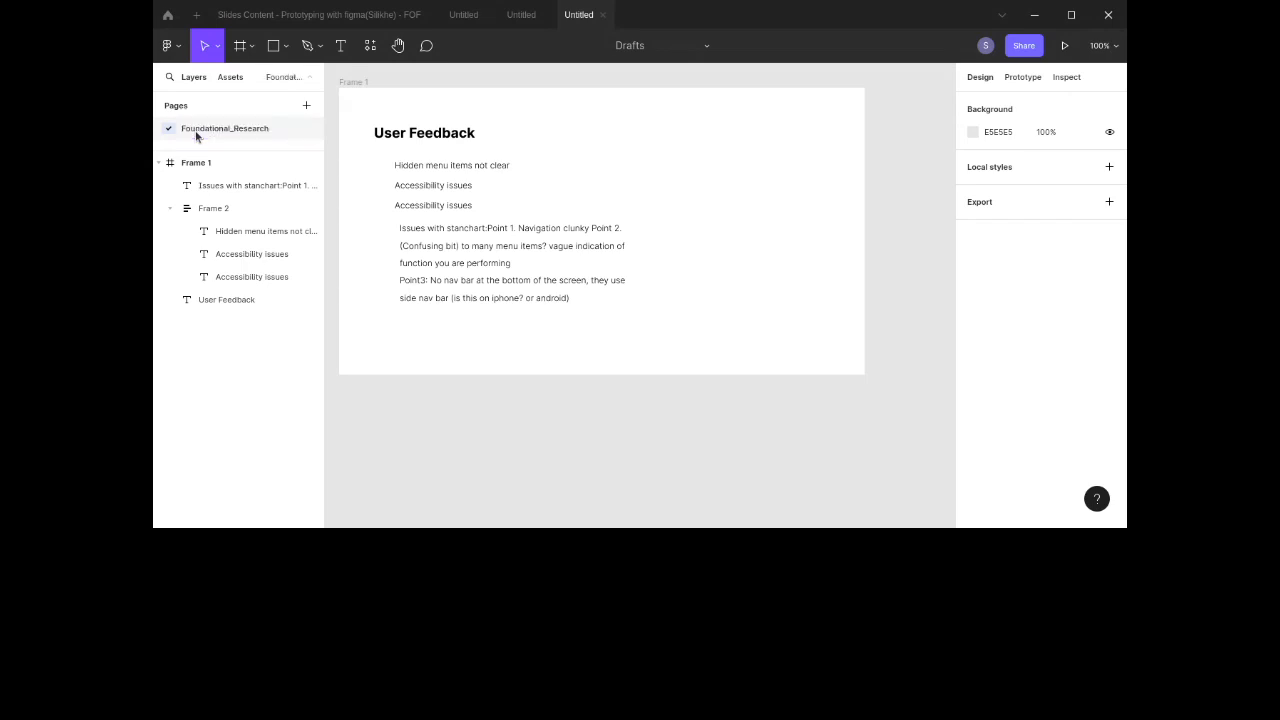
# Step: Add a new page named LOFI
pyautogui.click(306, 105)
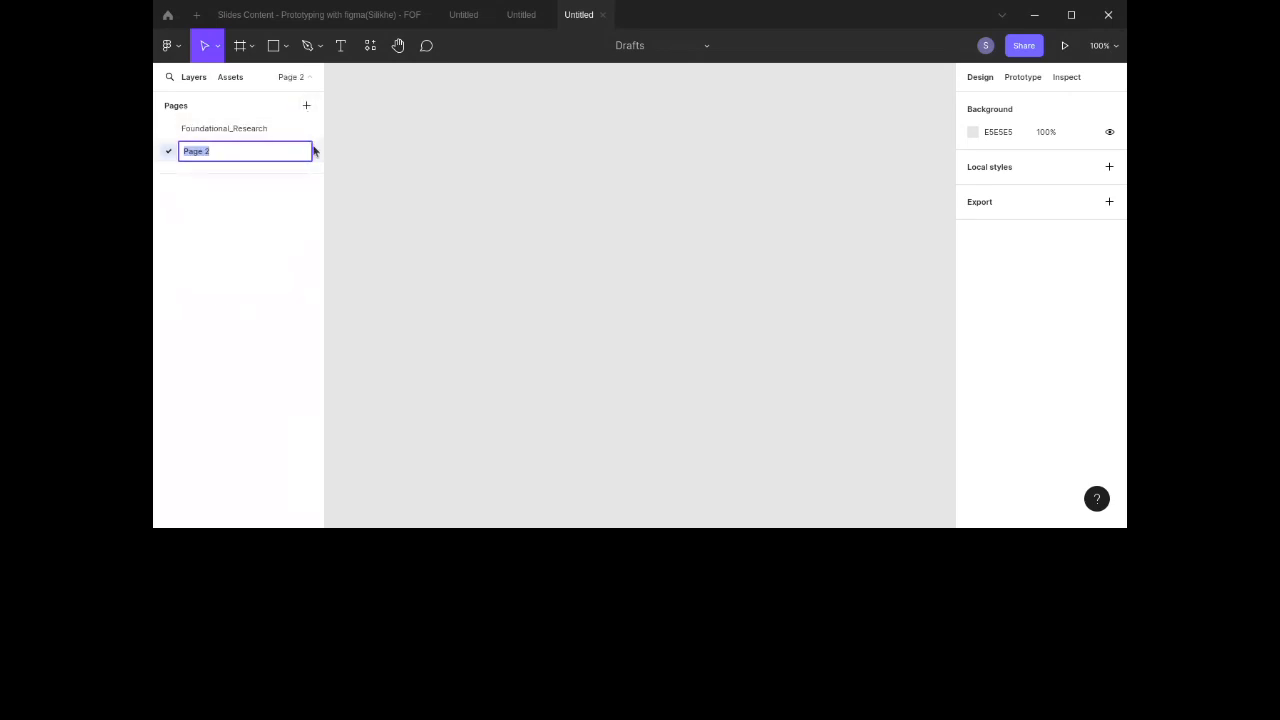
pyautogui.write('LOFI')
pyautogui.click(429, 177)
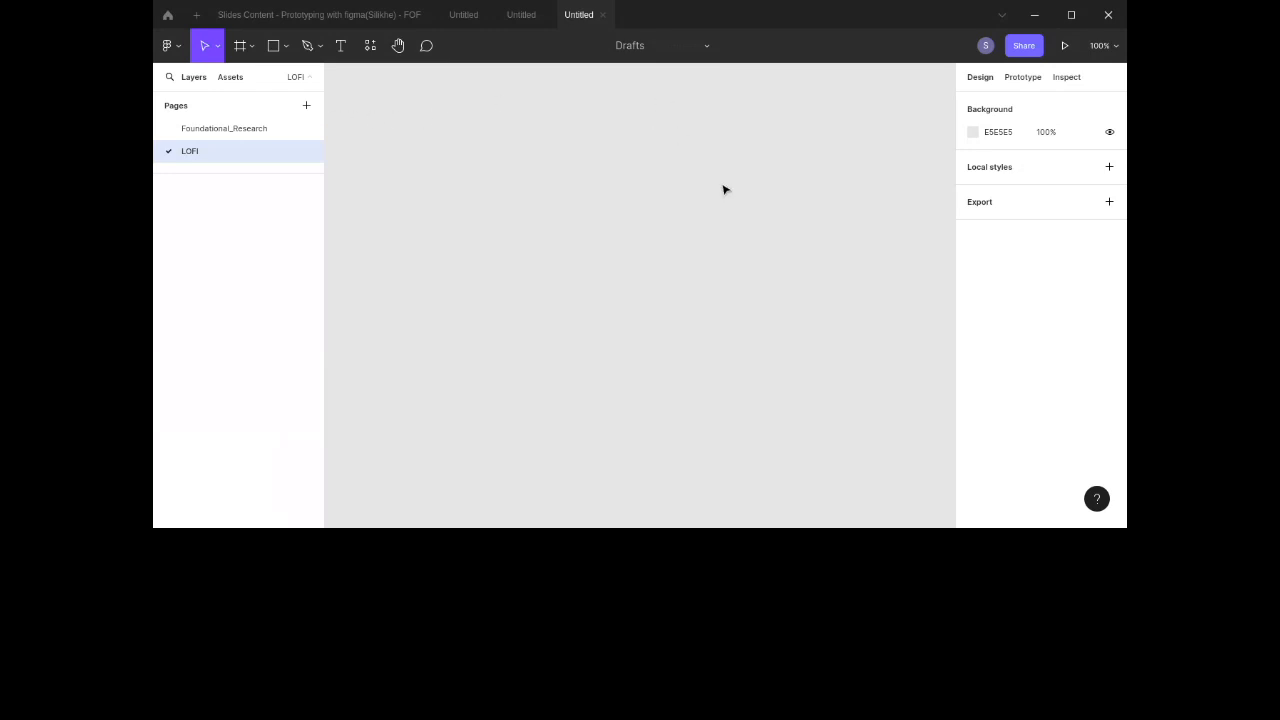
# Step: Draw a frame about 643 × 346 on the LOFI page
pyautogui.click(238, 47)
pyautogui.moveTo(362, 103); pyautogui.dragTo(820, 351)
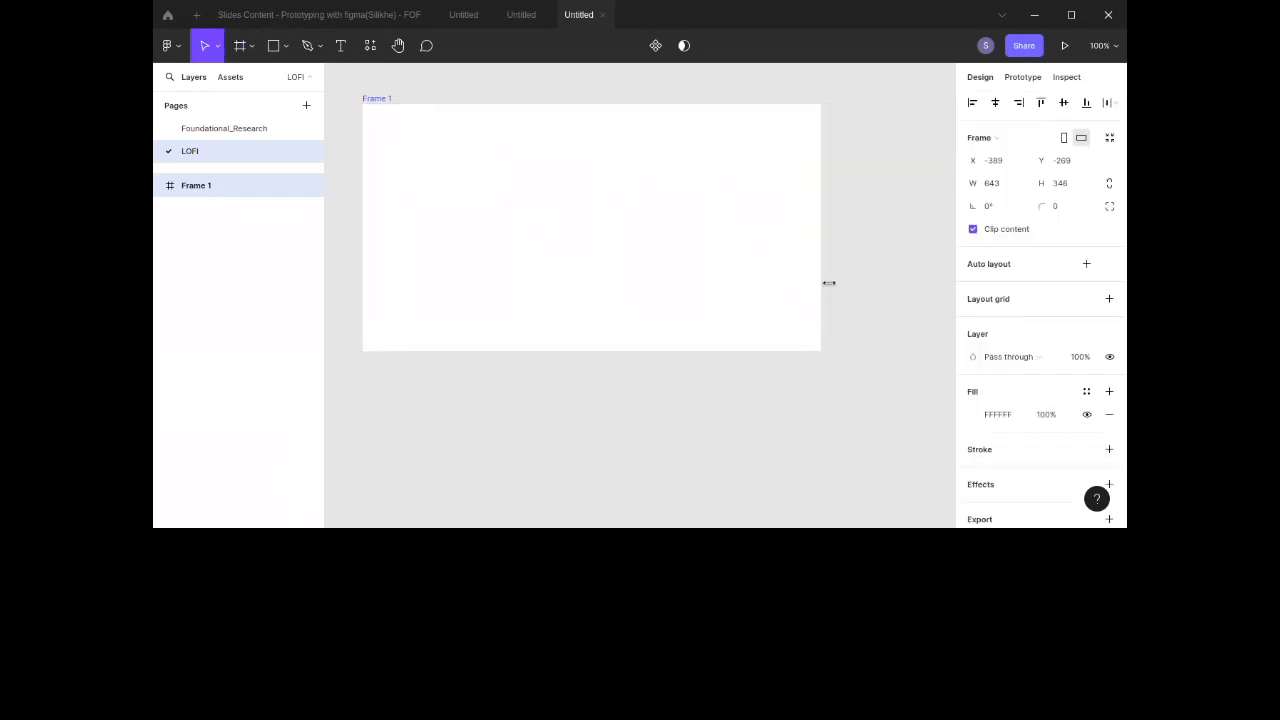
# Step: Draw a rectangle about 146 × 110 in the frame's top-left corner and duplicate it to its right
pyautogui.click(274, 46)
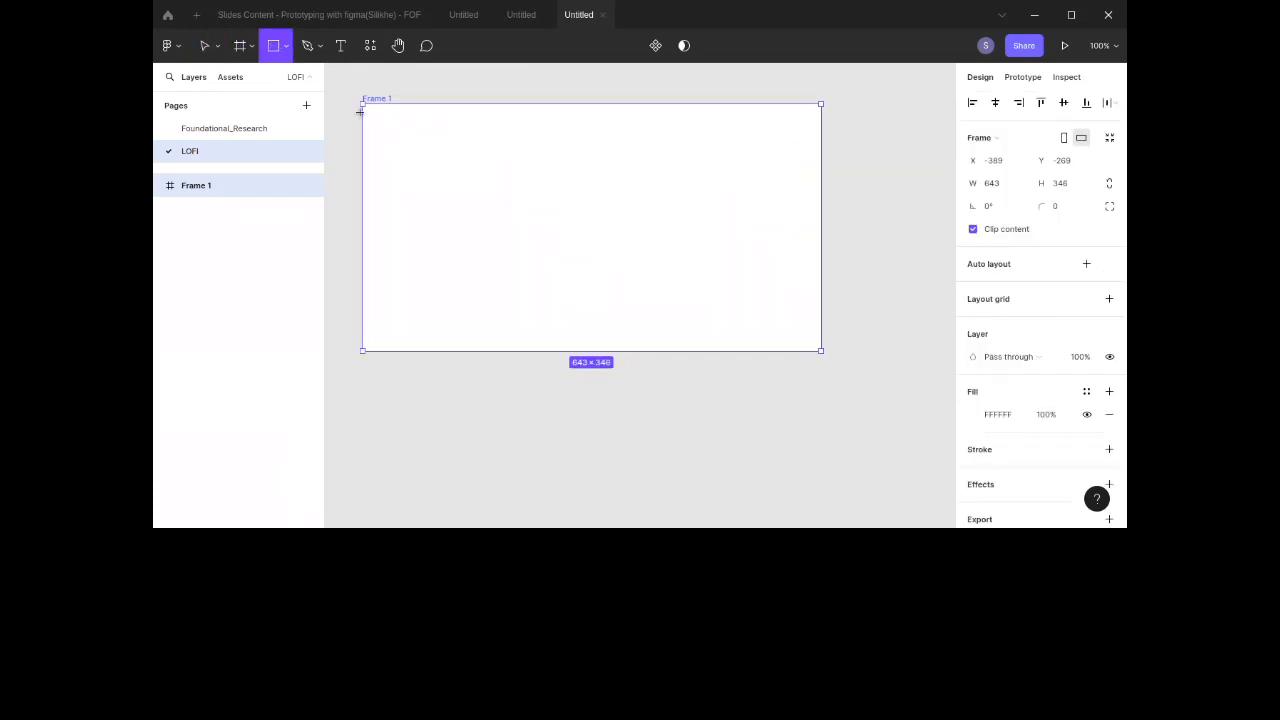
pyautogui.moveTo(381, 123); pyautogui.dragTo(485, 200)
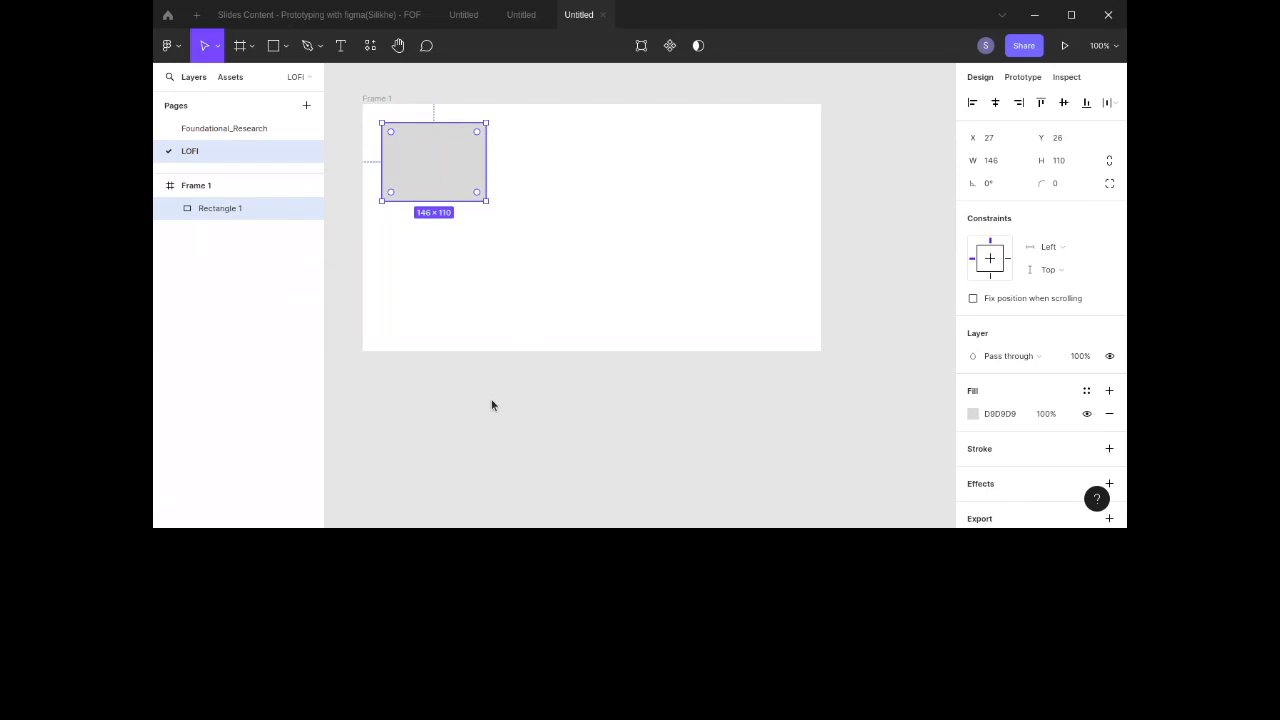
pyautogui.moveTo(472, 172); pyautogui.dragTo(597, 172)
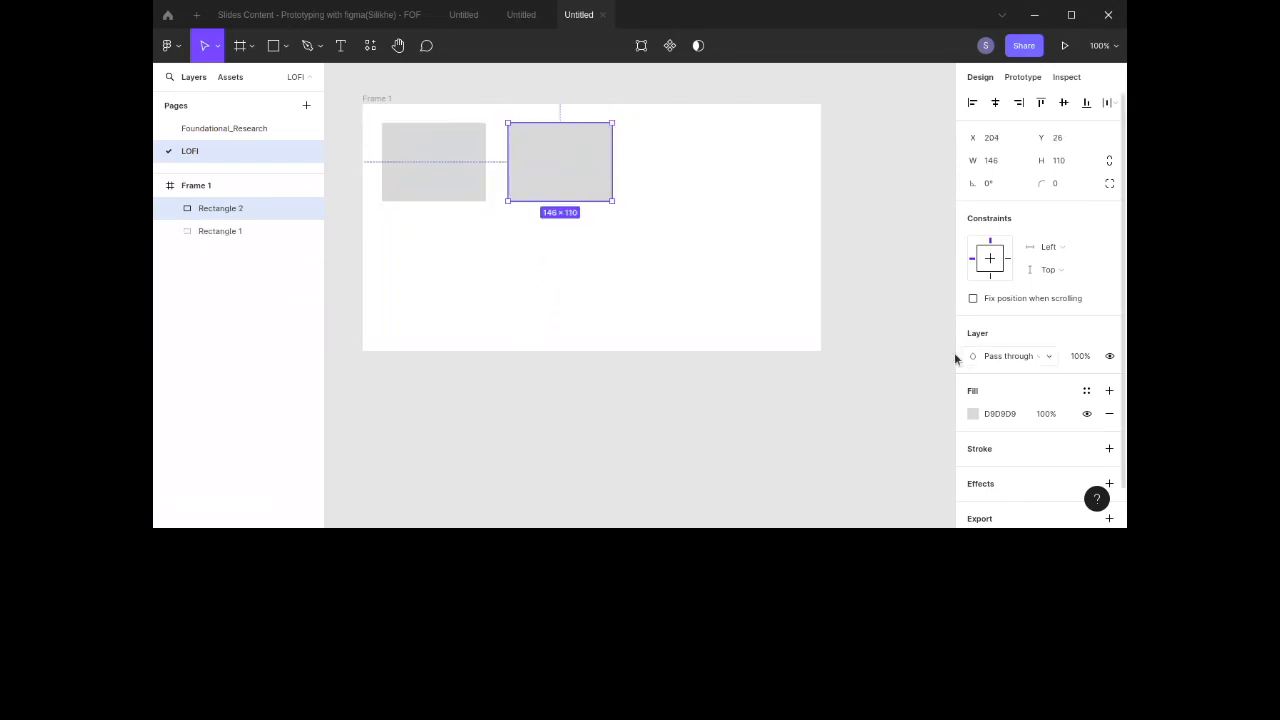
pyautogui.click(769, 230)
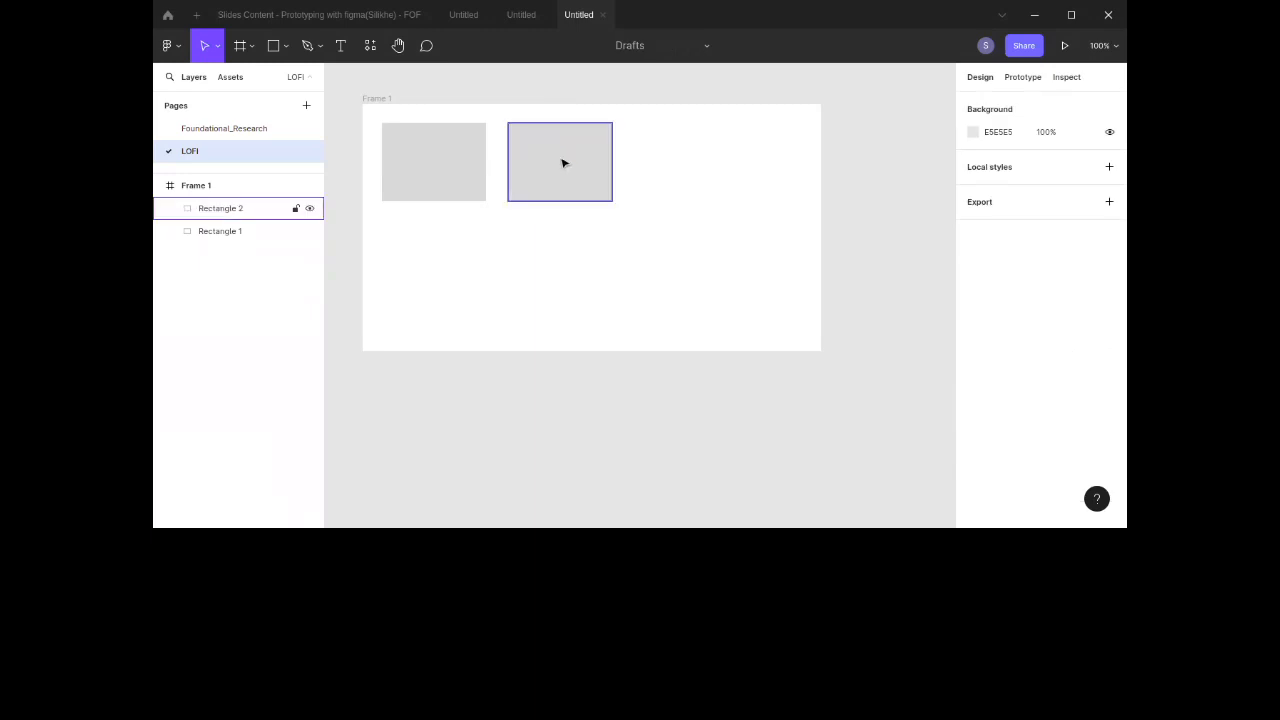
pyautogui.click(450, 160)
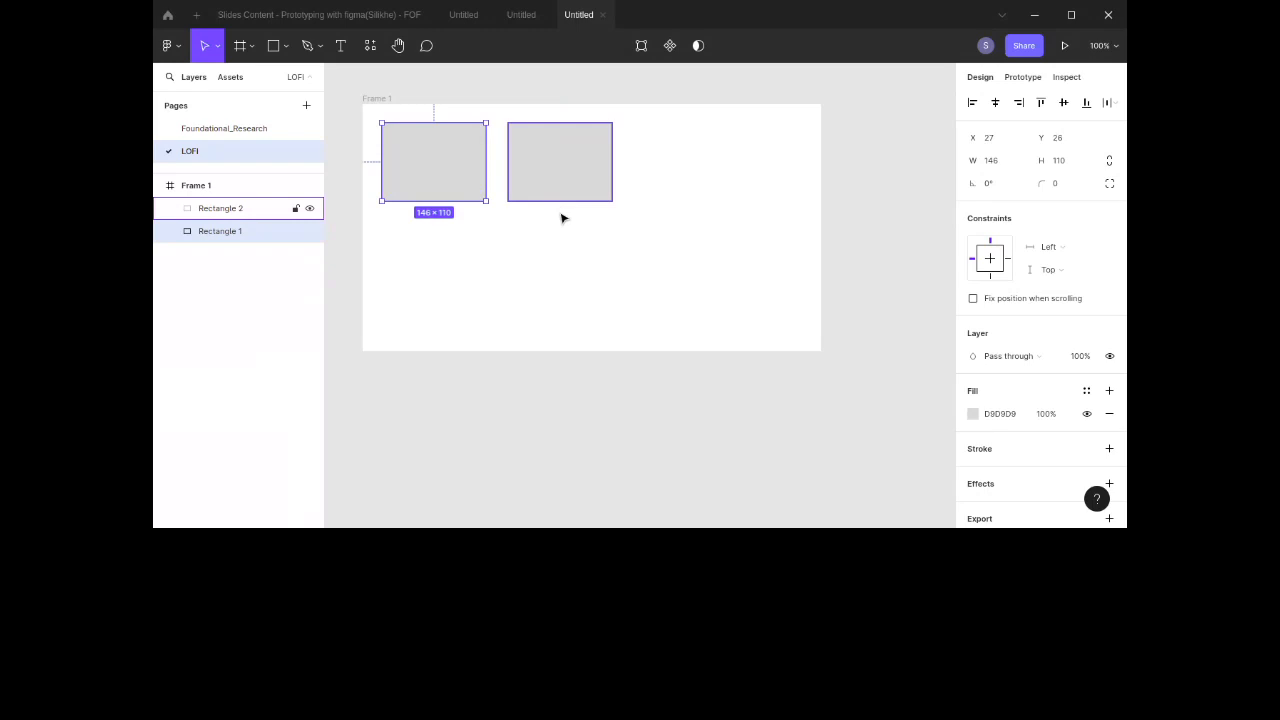
pyautogui.scroll(-1, 1022, 352)
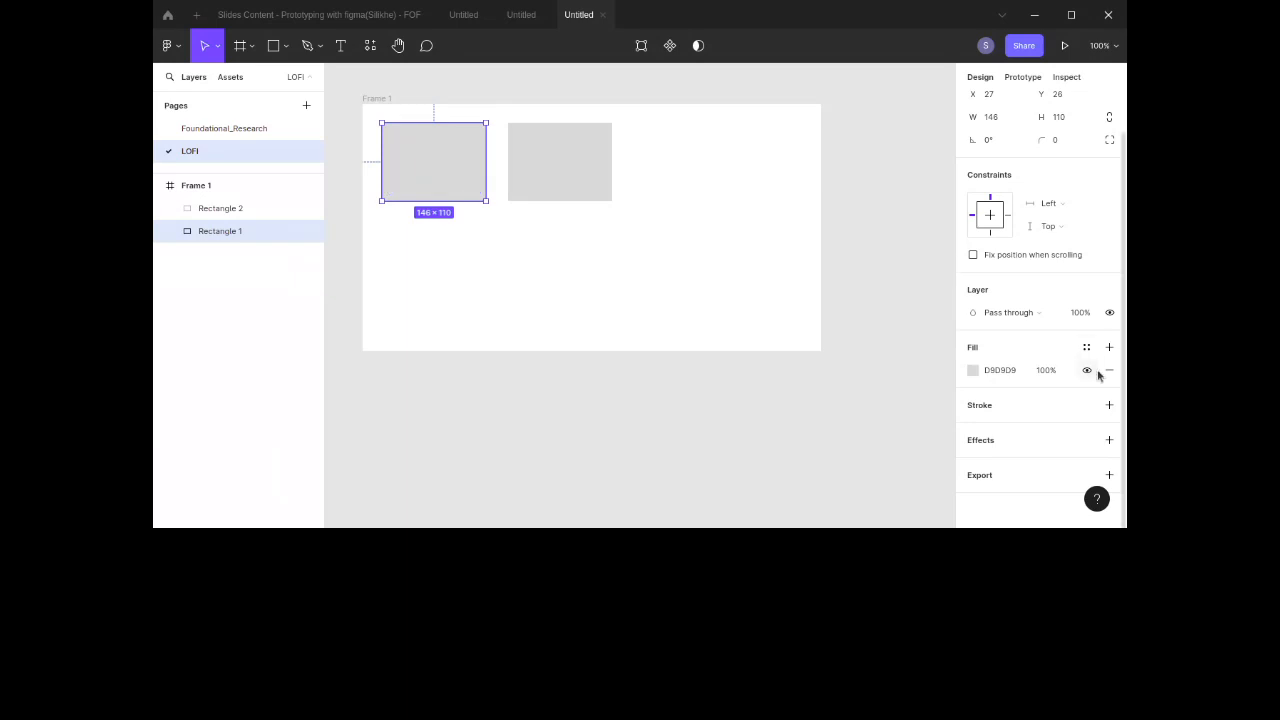
pyautogui.click(1087, 348)
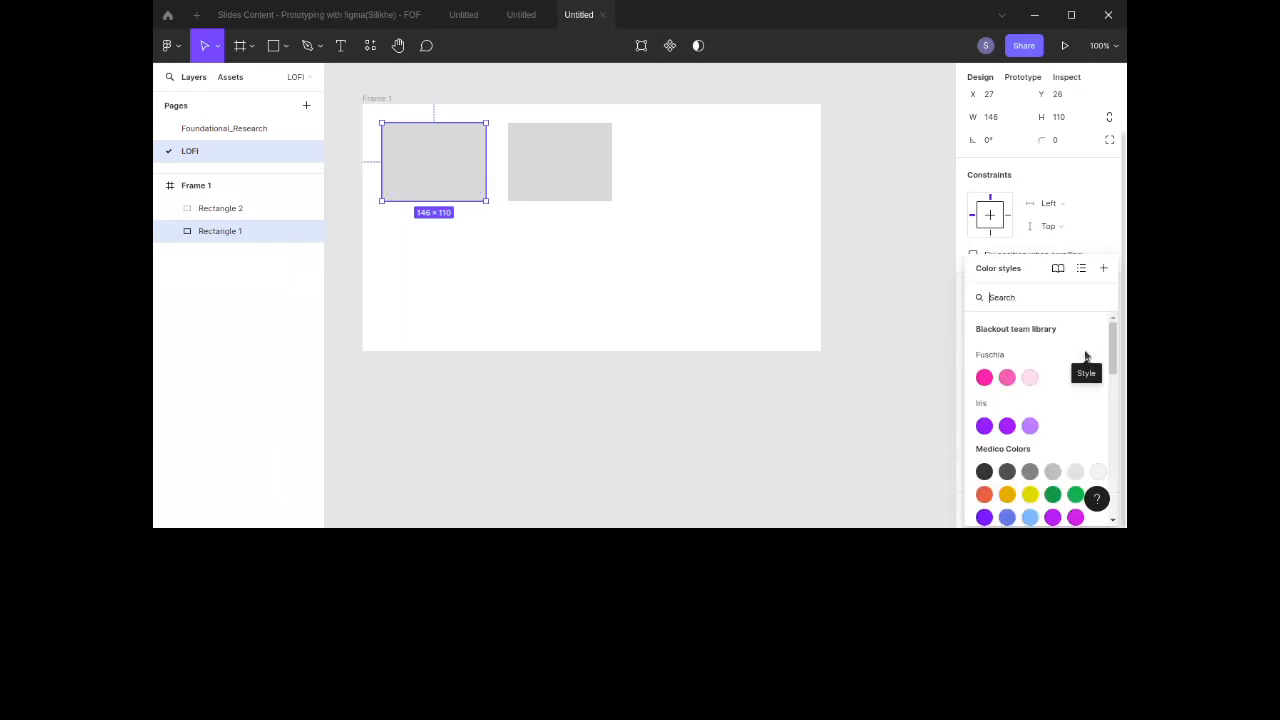
pyautogui.click(1104, 268)
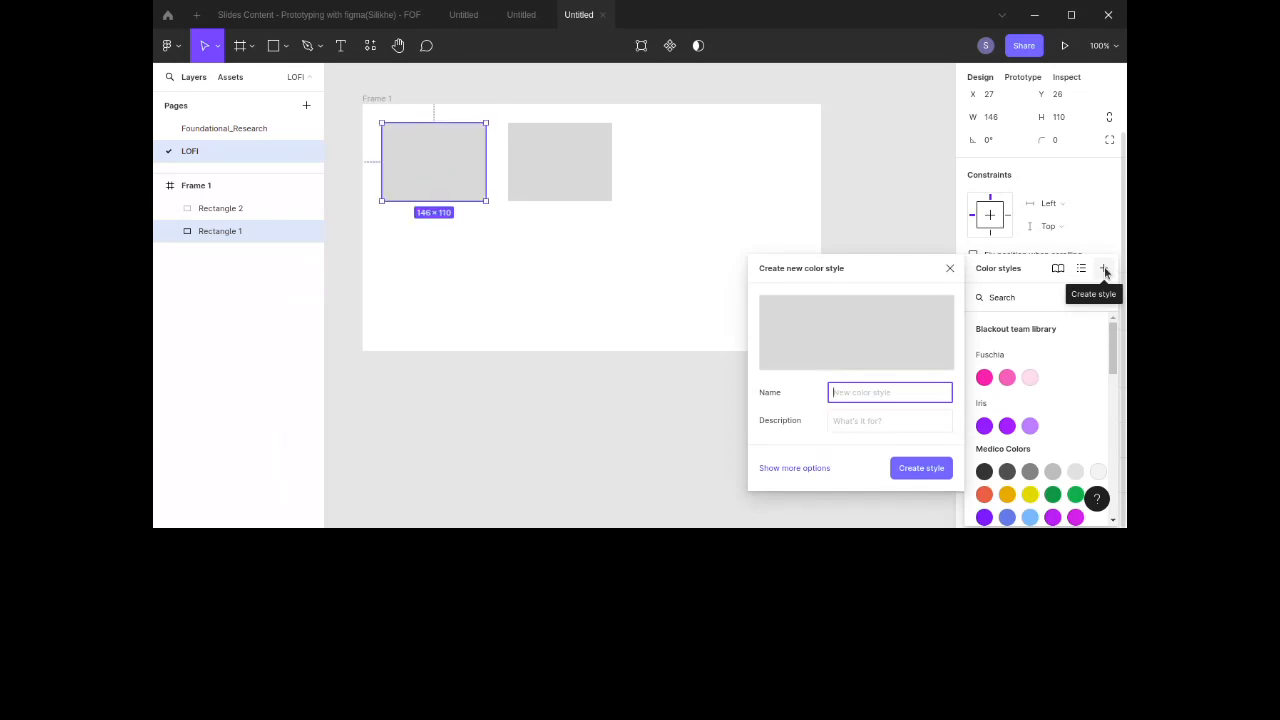
pyautogui.click(949, 253)
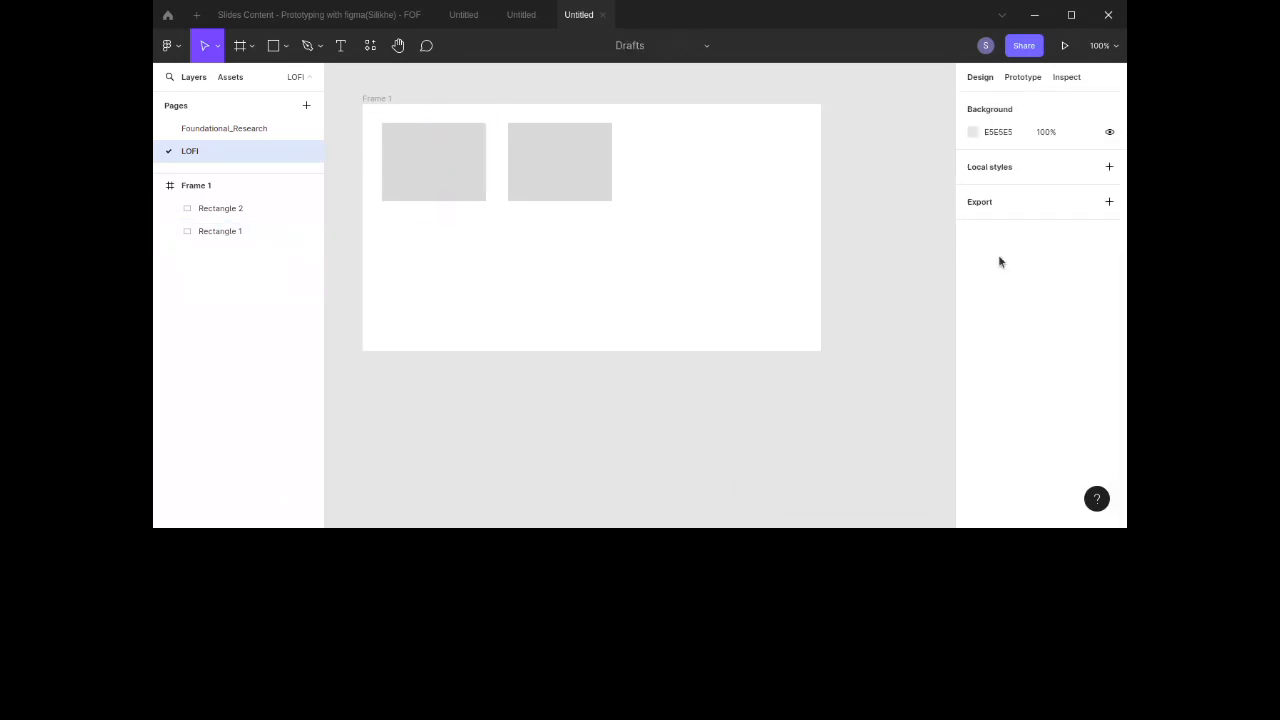
# Step: Create a color style named light_grey with the description Demo purposes from the first rectangle's fill
pyautogui.click(435, 167)
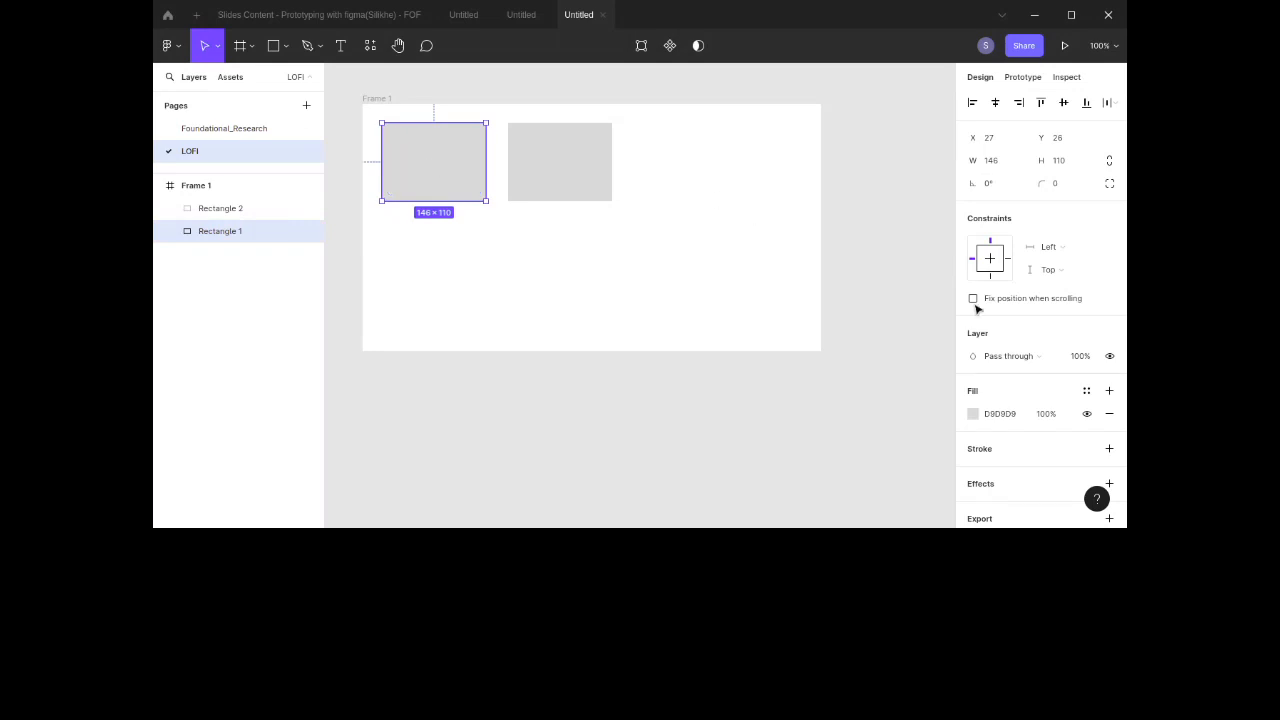
pyautogui.click(1088, 392)
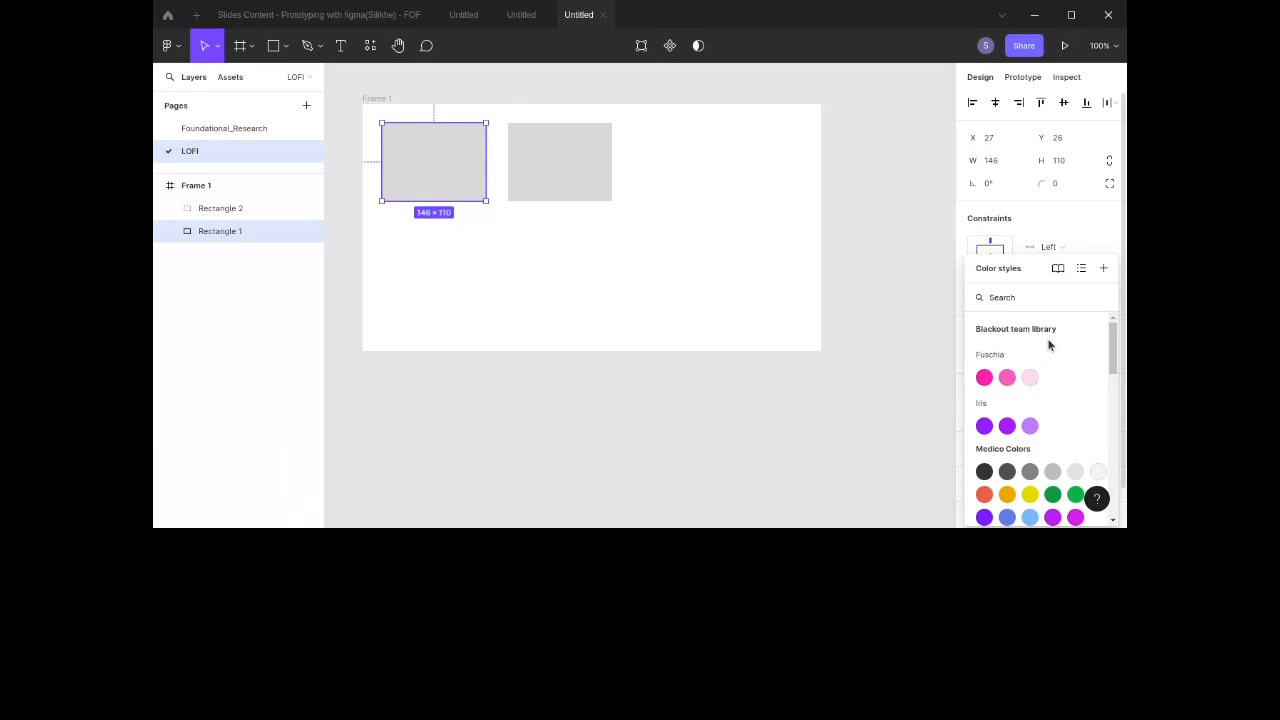
pyautogui.click(1104, 270)
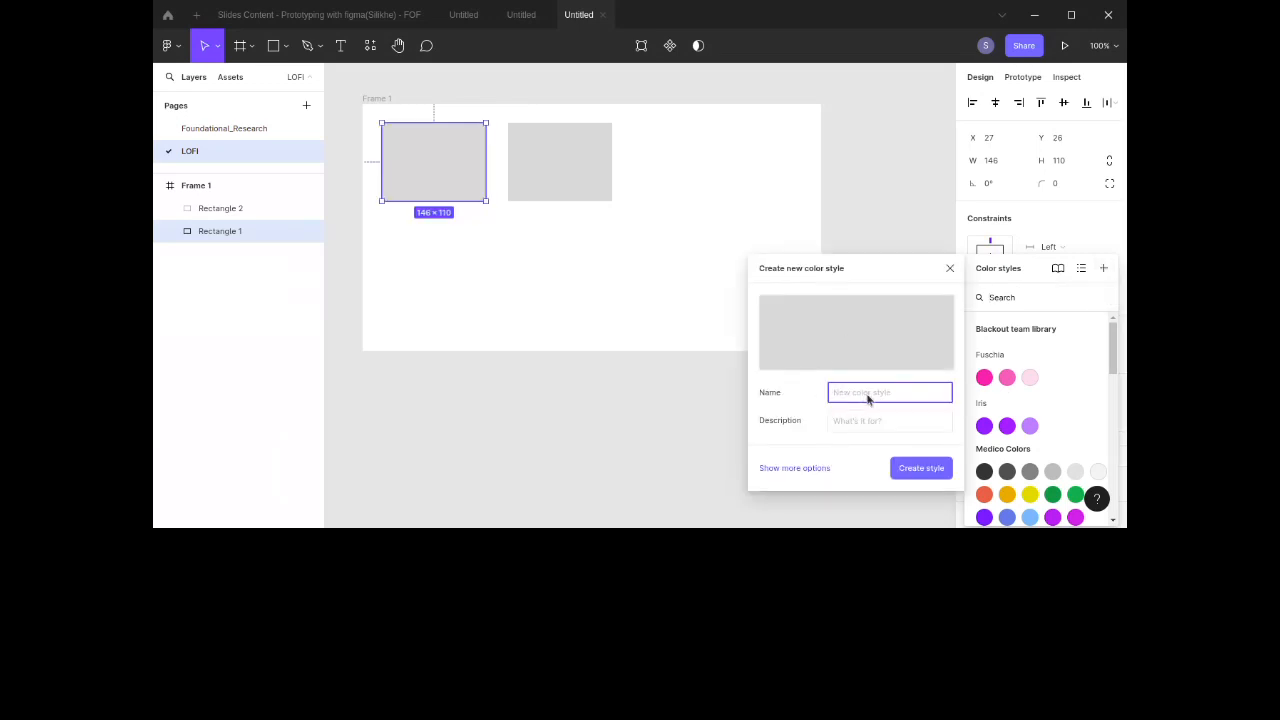
pyautogui.write('G')
pyautogui.press('BackSpace')
pyautogui.write('G')
pyautogui.write('ight')
pyautogui.write('_grey')
pyautogui.click(877, 425)
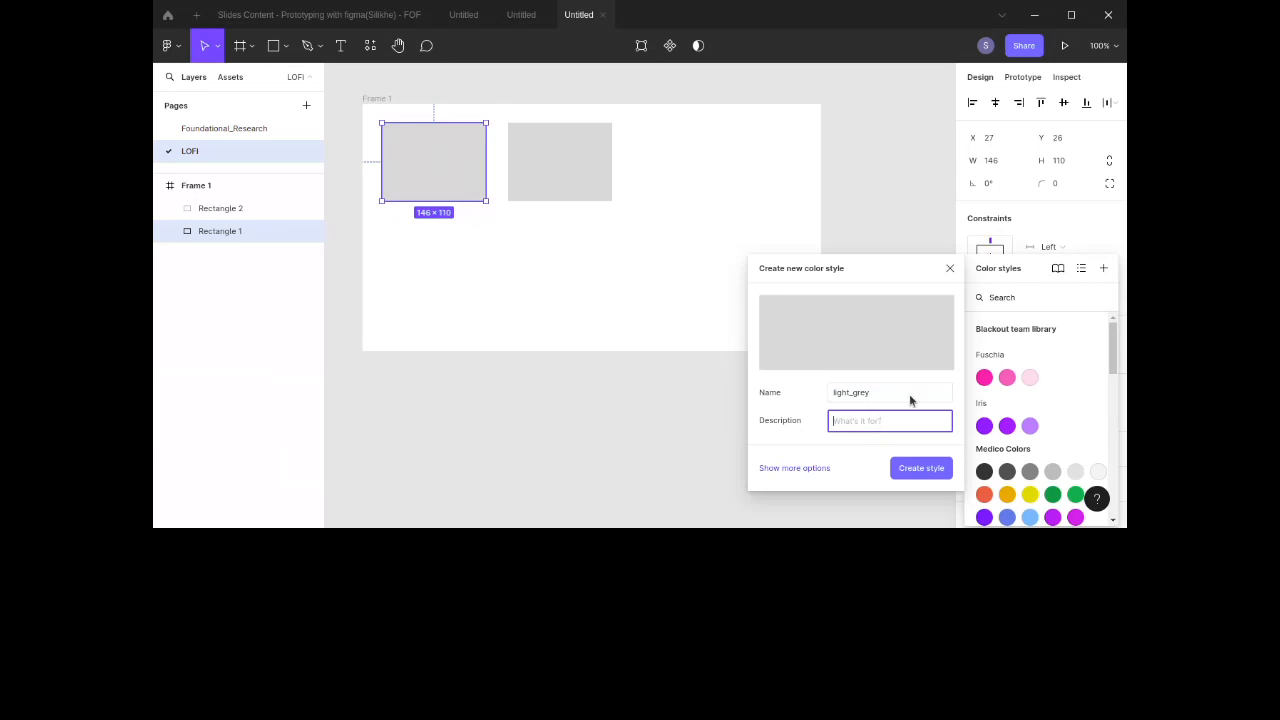
pyautogui.write('Demo purposes')
pyautogui.click(916, 470)
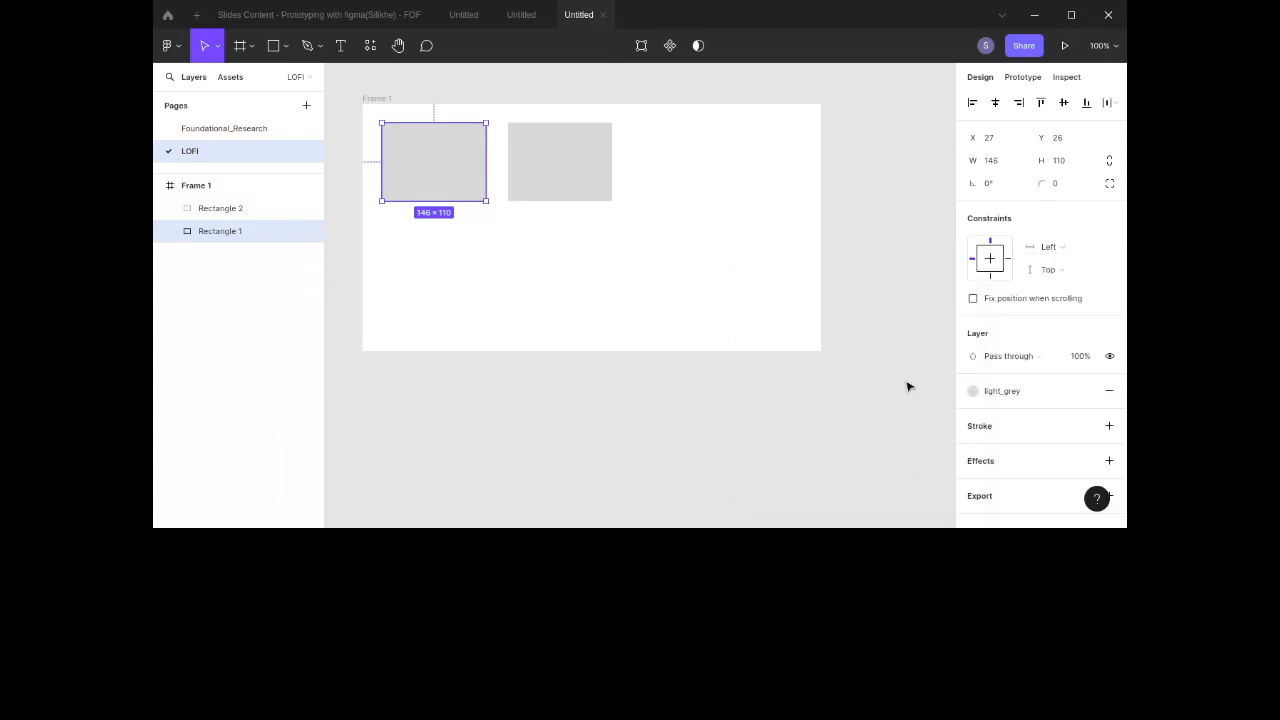
# Step: Fill the second rectangle with white by sampling the frame's colour with the eyedropper
pyautogui.click(602, 198)
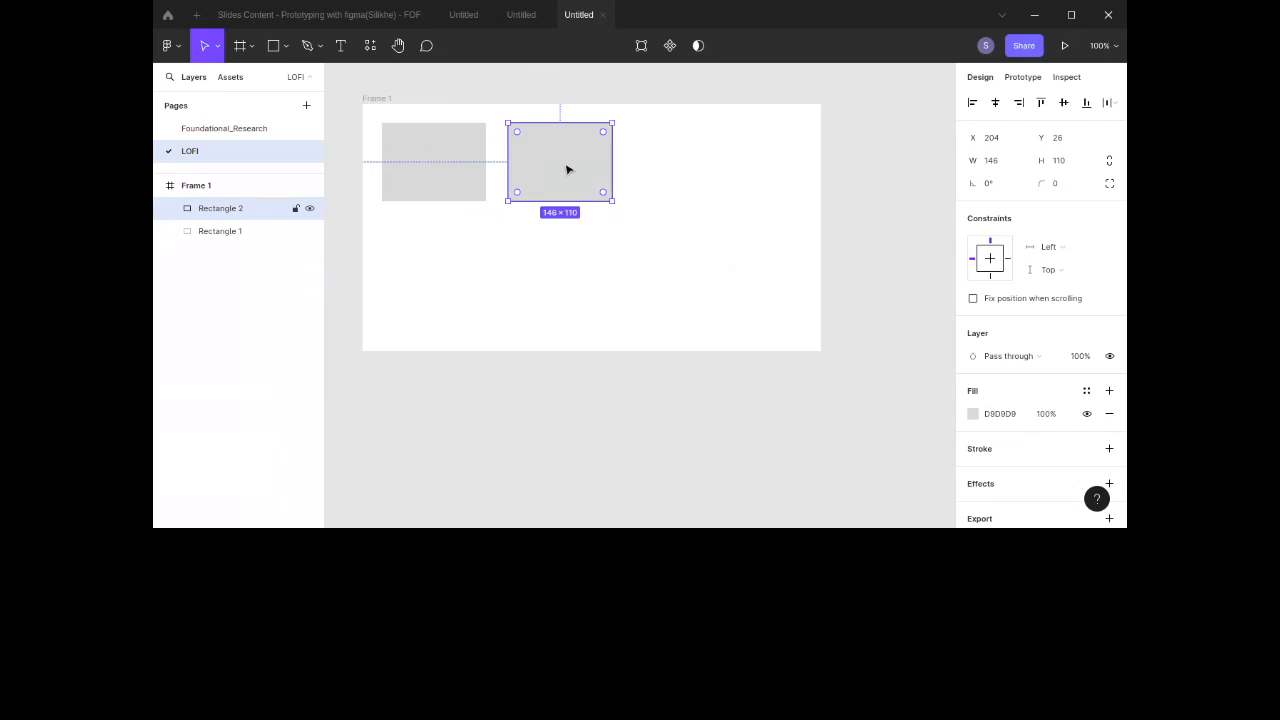
pyautogui.press('i')
pyautogui.click(737, 268)
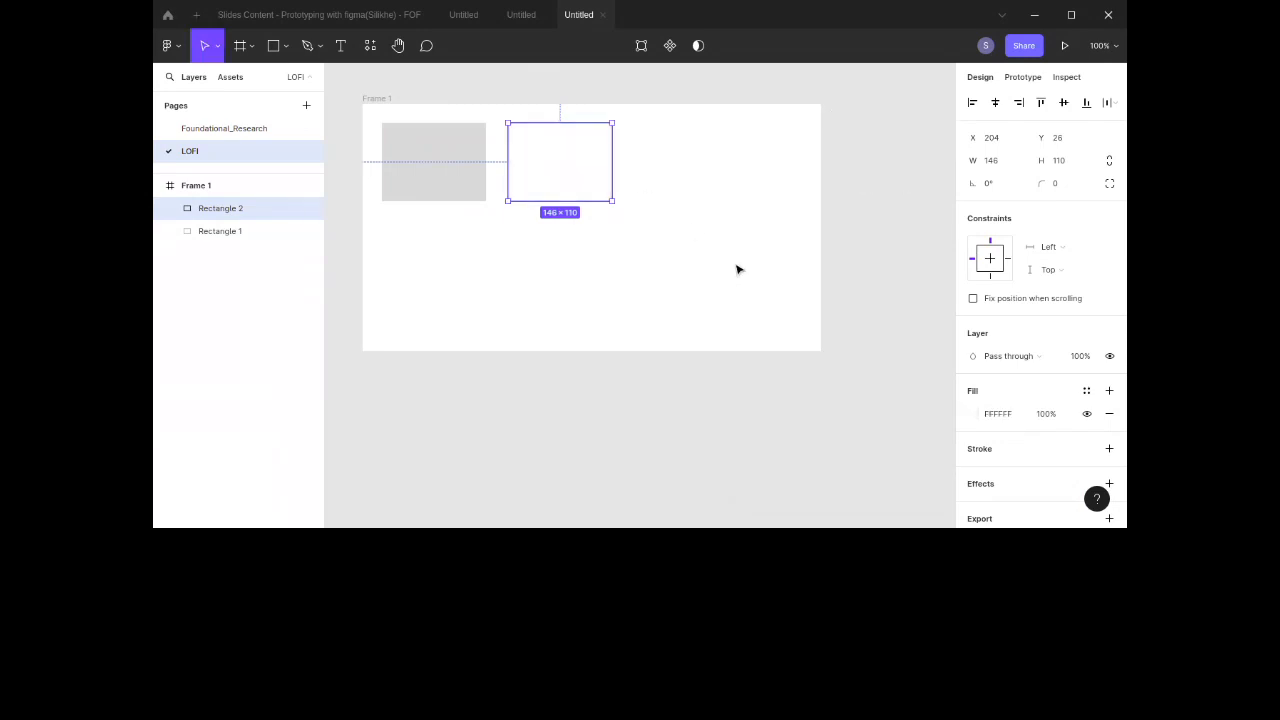
pyautogui.click(648, 288)
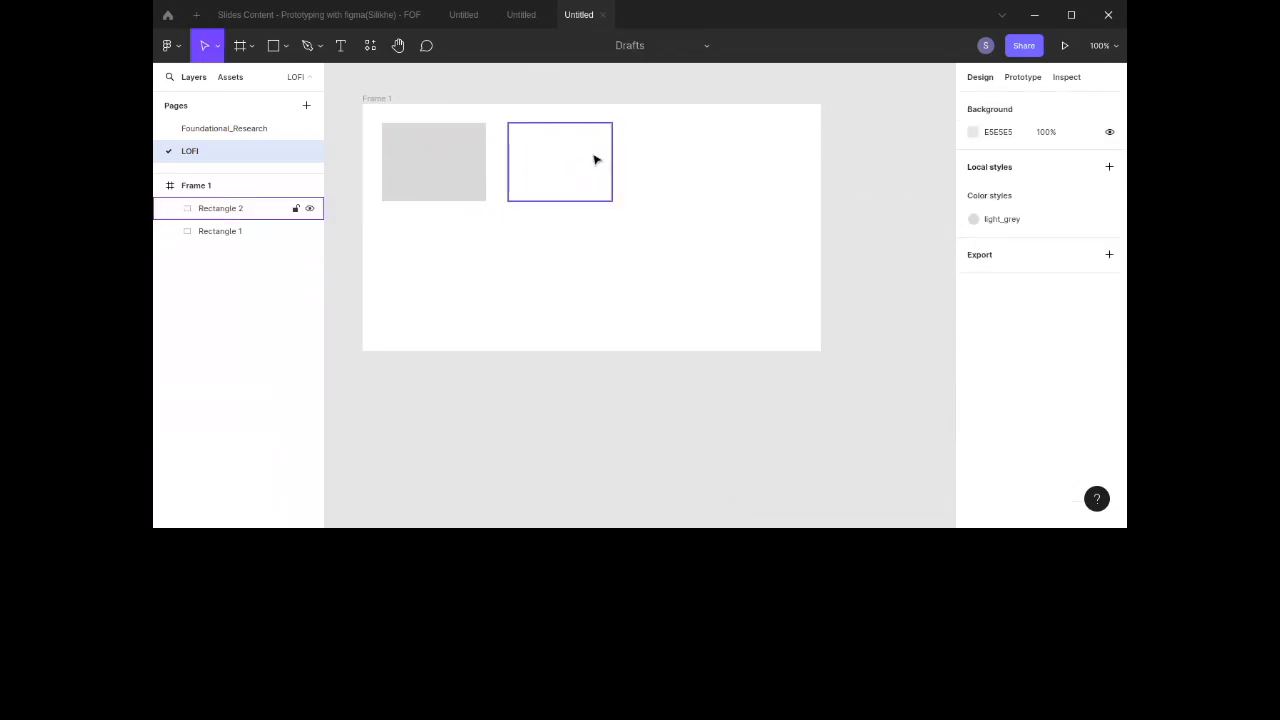
pyautogui.click(592, 165)
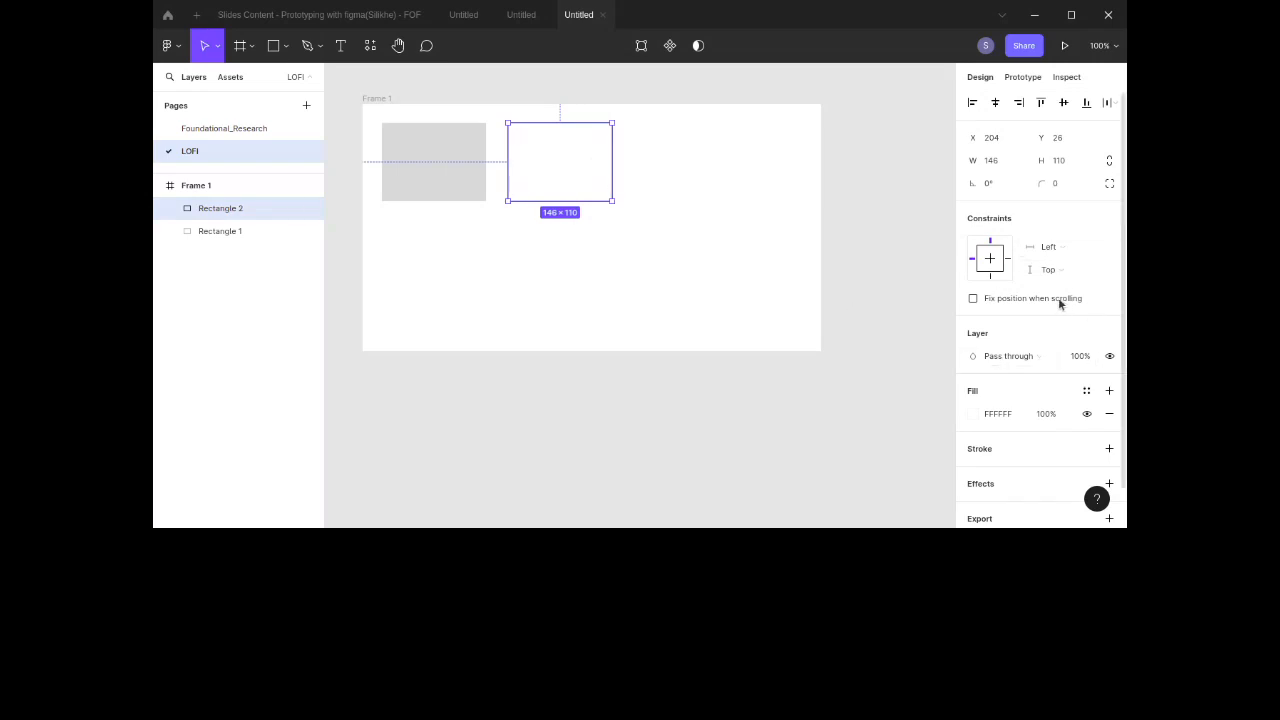
pyautogui.scroll(-1, 1060, 304)
pyautogui.click(1087, 347)
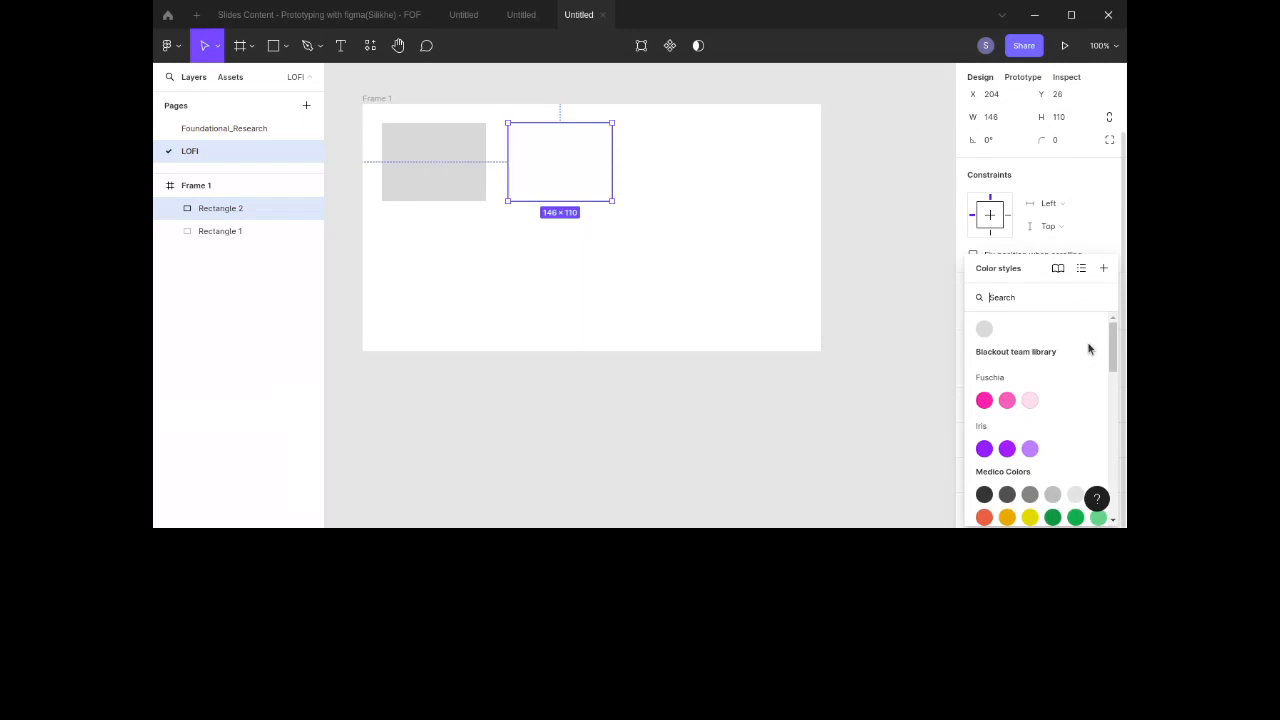
pyautogui.click(875, 312)
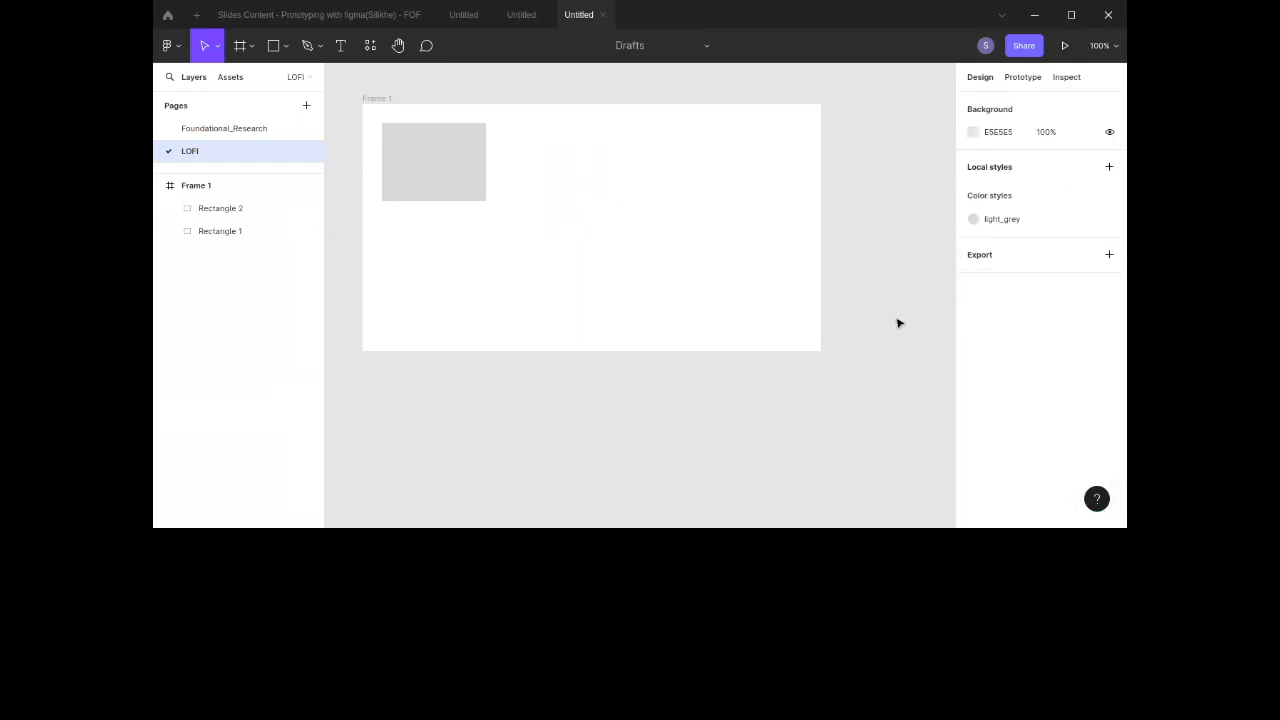
# Step: Apply the light_grey color style to the second rectangle and delete that rectangle
pyautogui.click(566, 171)
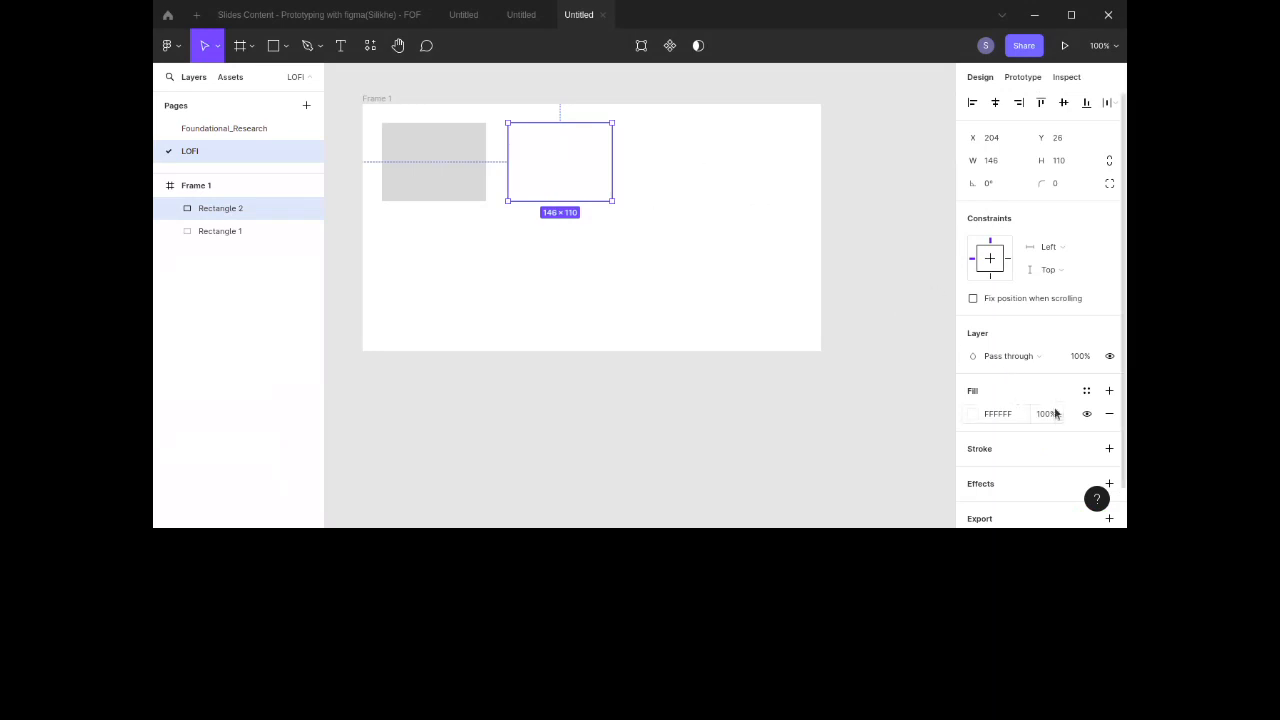
pyautogui.scroll(-1, 1055, 413)
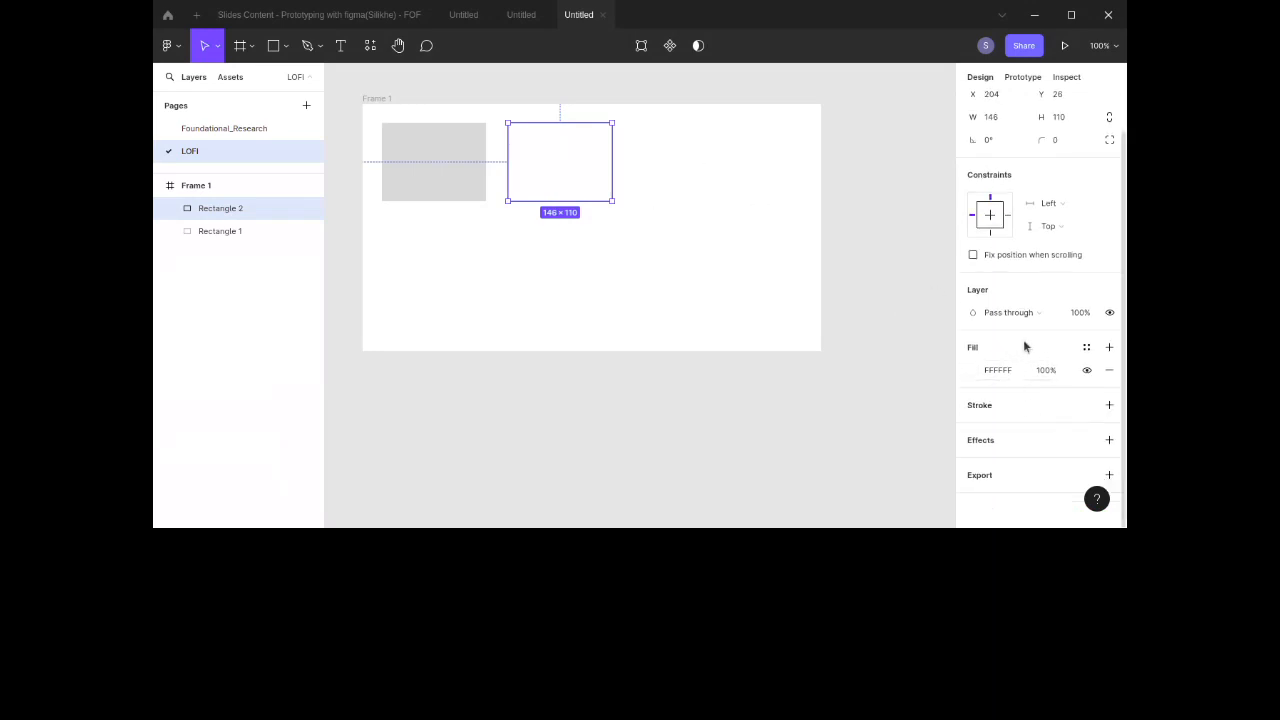
pyautogui.click(1087, 348)
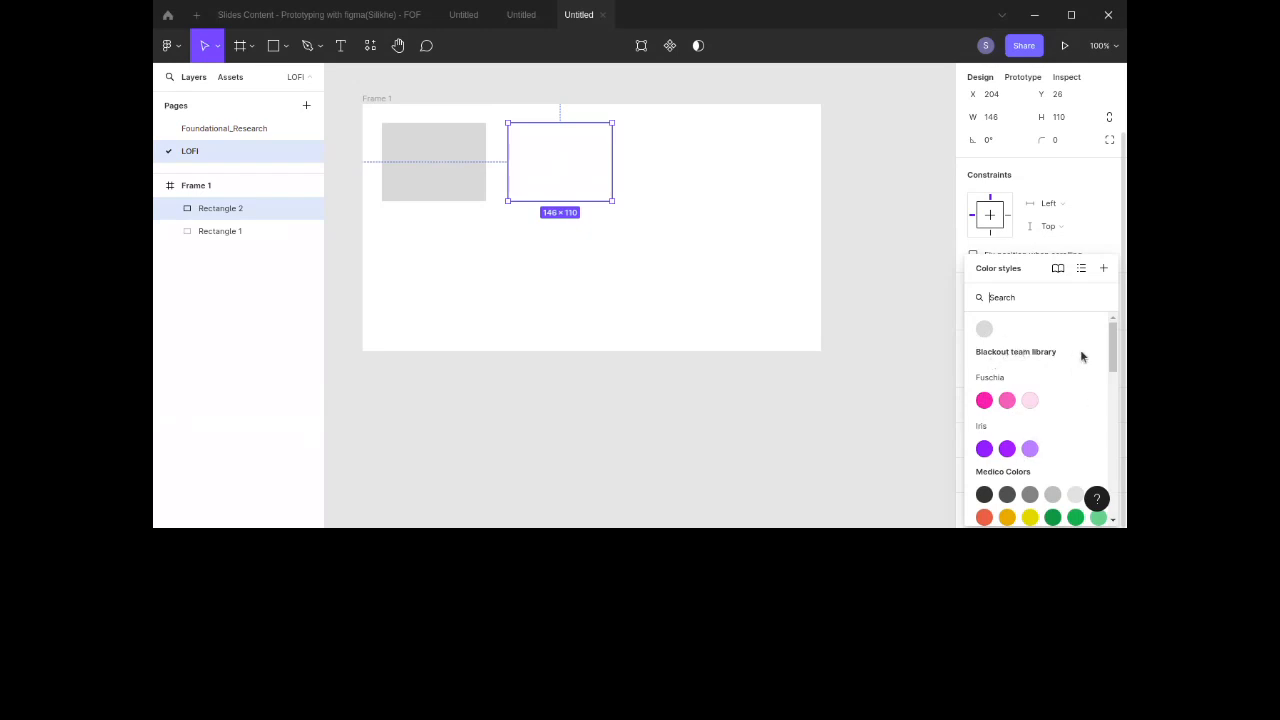
pyautogui.scroll(-2, 1097, 423)
pyautogui.scroll(-5, 1097, 423)
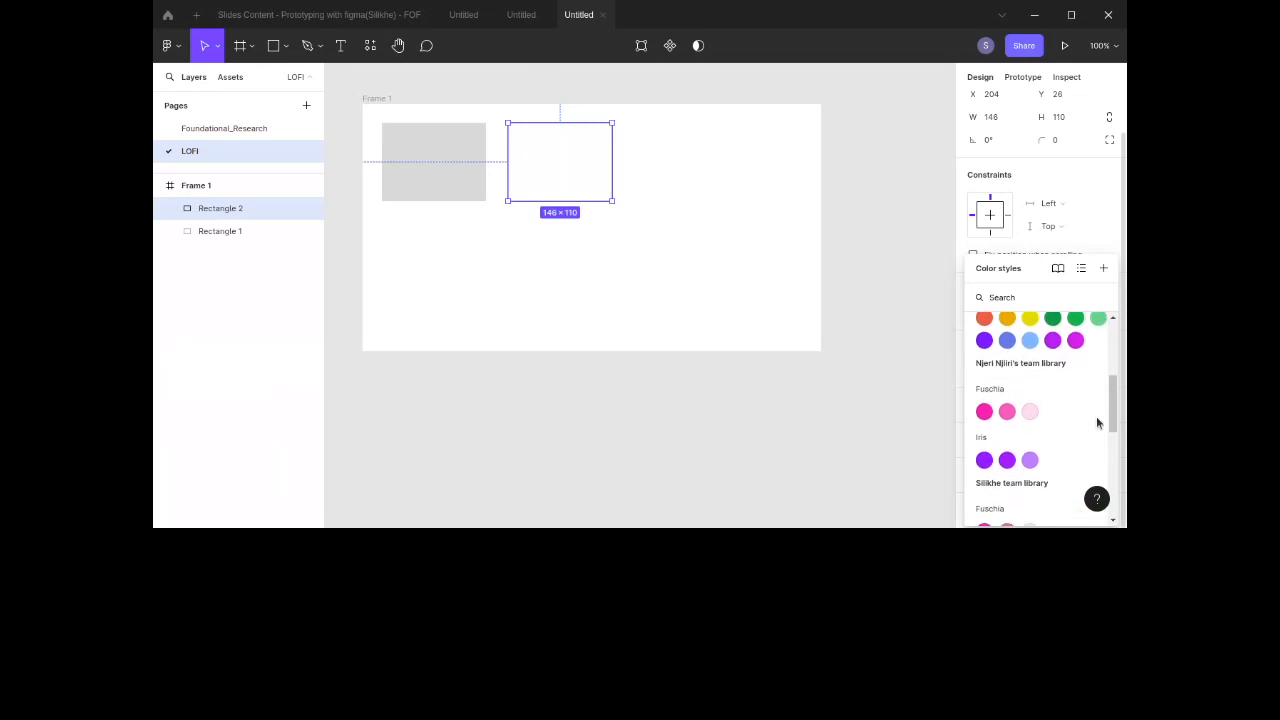
pyautogui.scroll(7, 1097, 423)
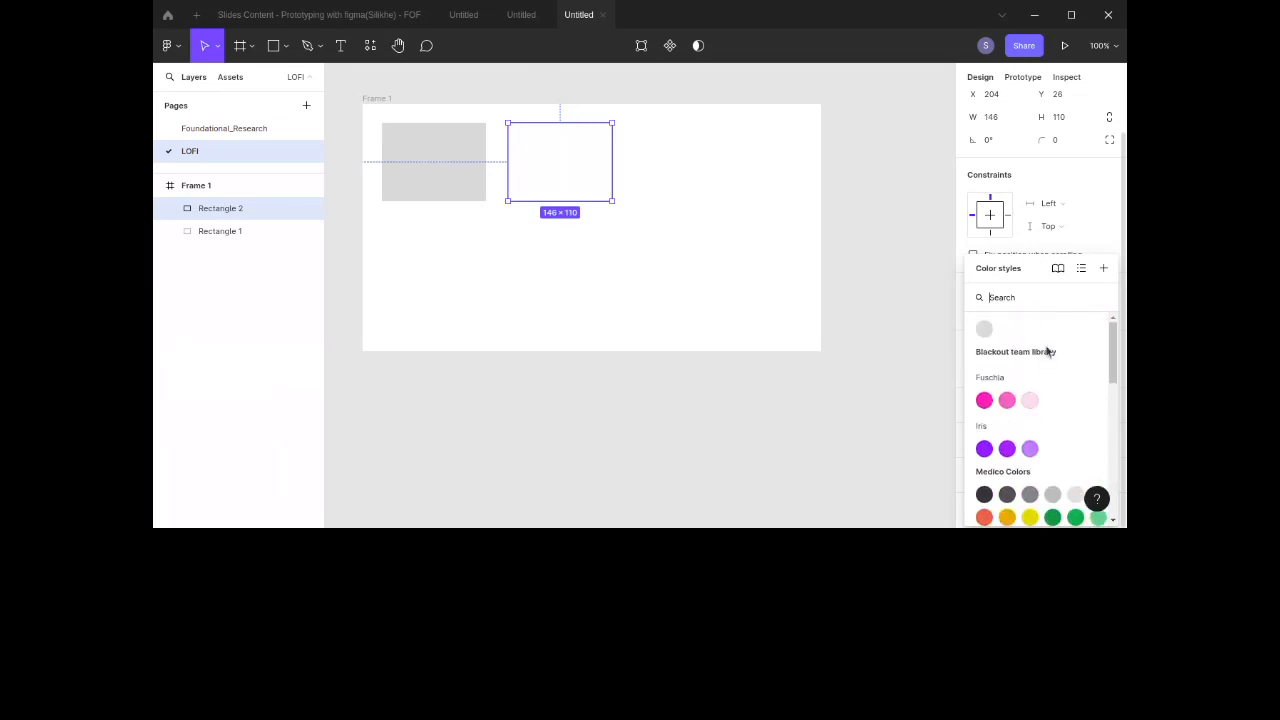
pyautogui.click(984, 331)
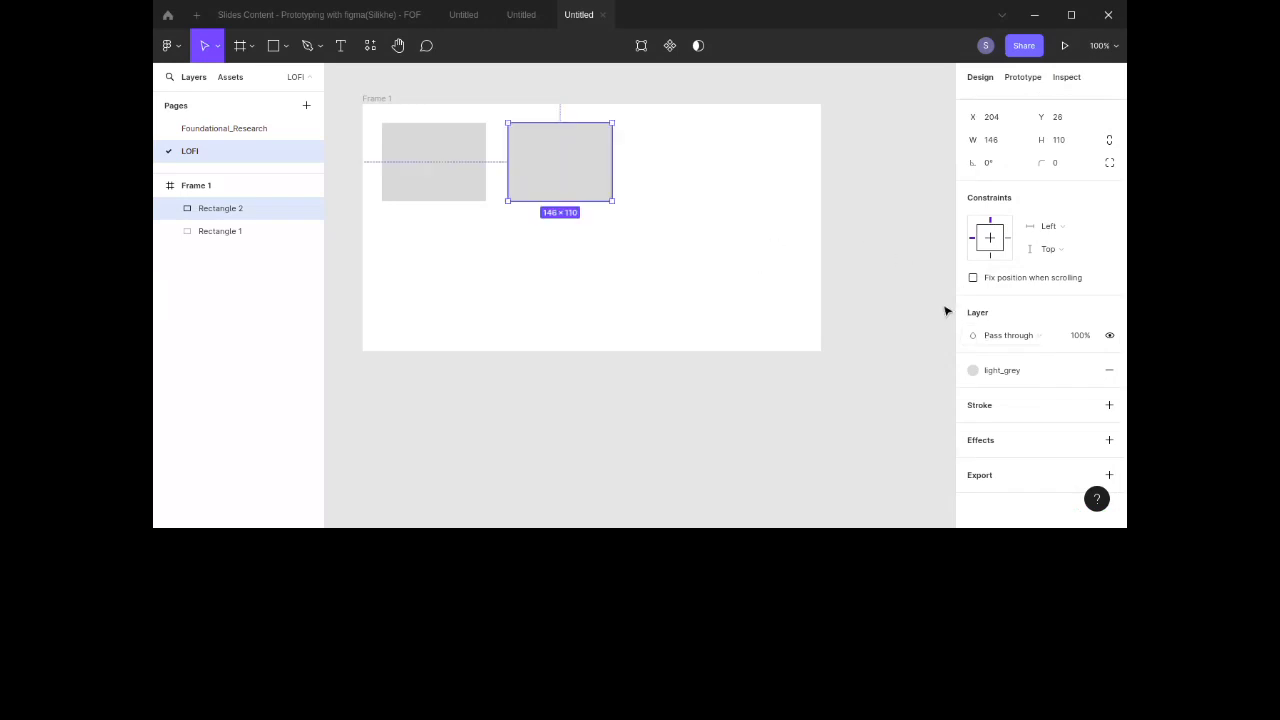
pyautogui.press('Delete')
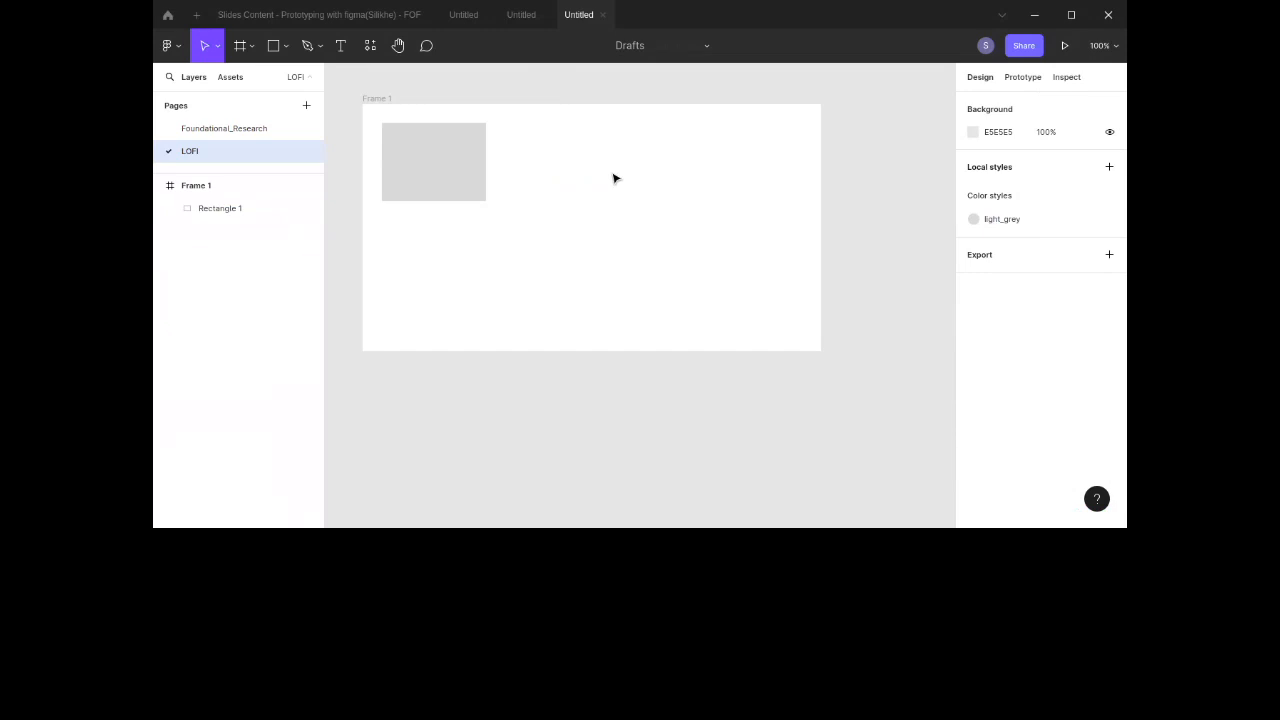
# Step: Place a new default frame in the empty canvas to the right of Frame 1
pyautogui.hscroll(3, 612, 177)
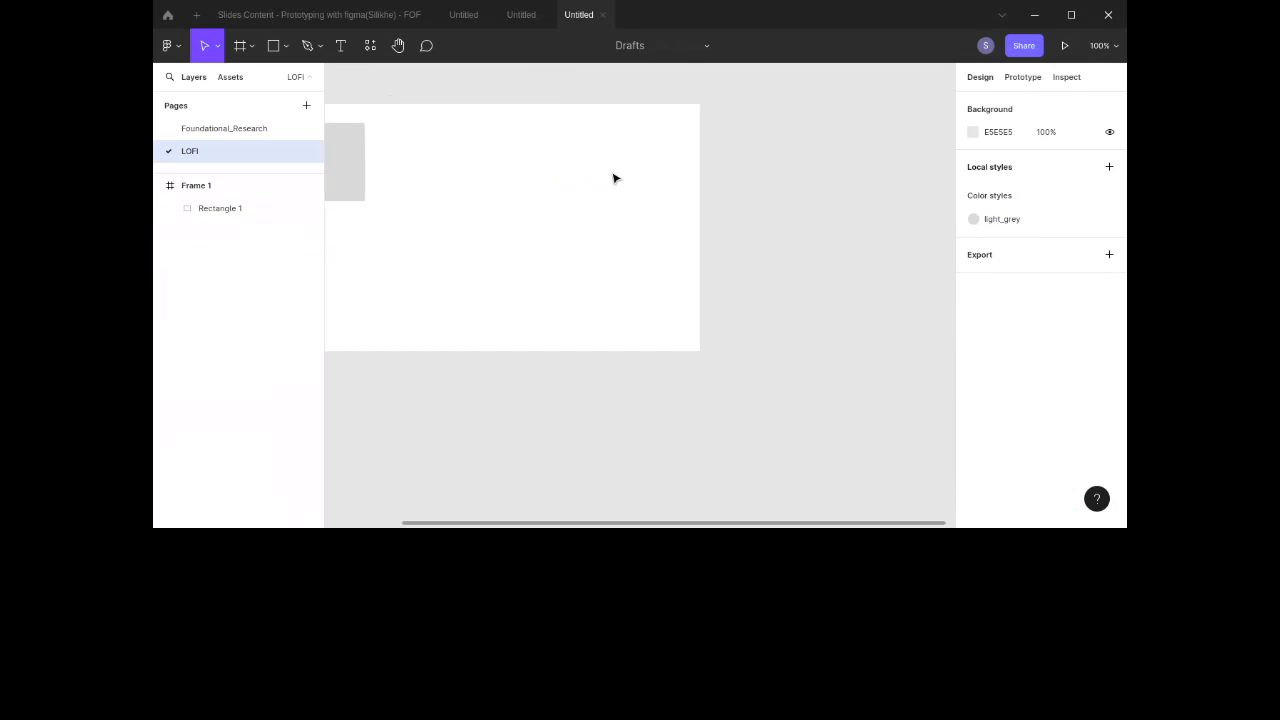
pyautogui.hscroll(-1, 611, 177)
pyautogui.hscroll(3, 602, 157)
pyautogui.scroll(2, 602, 157)
pyautogui.hscroll(-1, 602, 157)
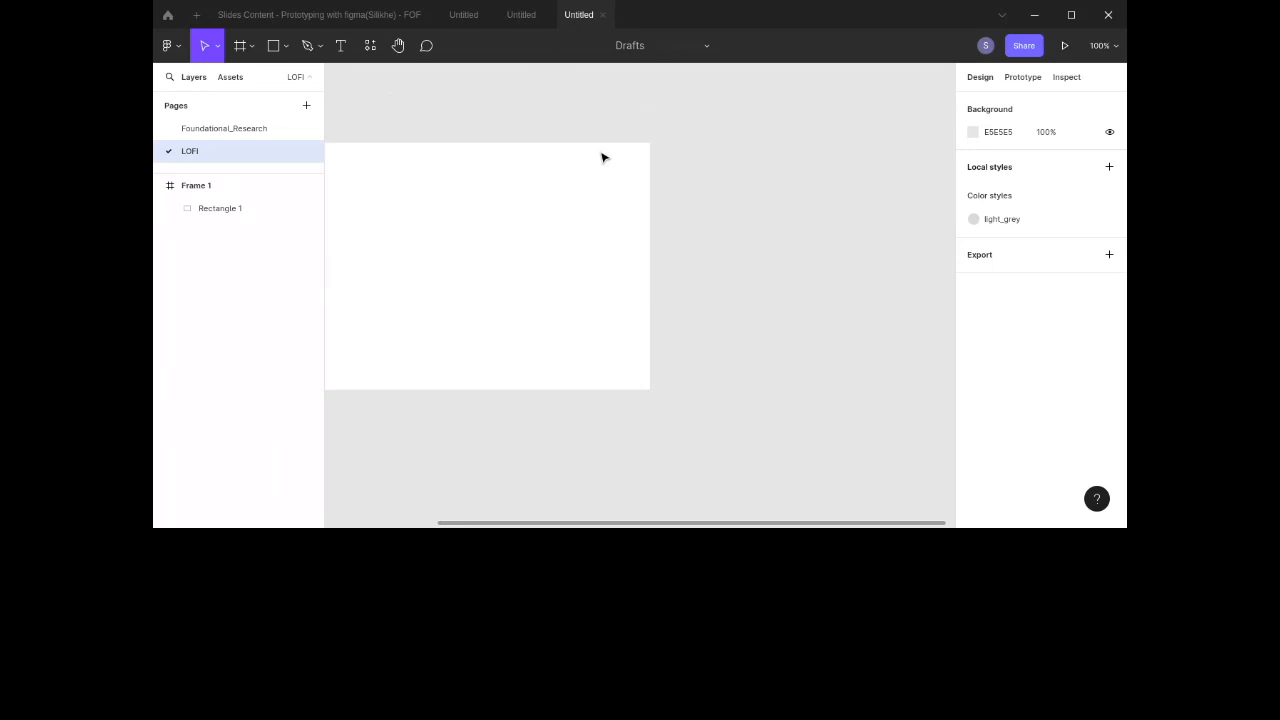
pyautogui.hscroll(5, 602, 157)
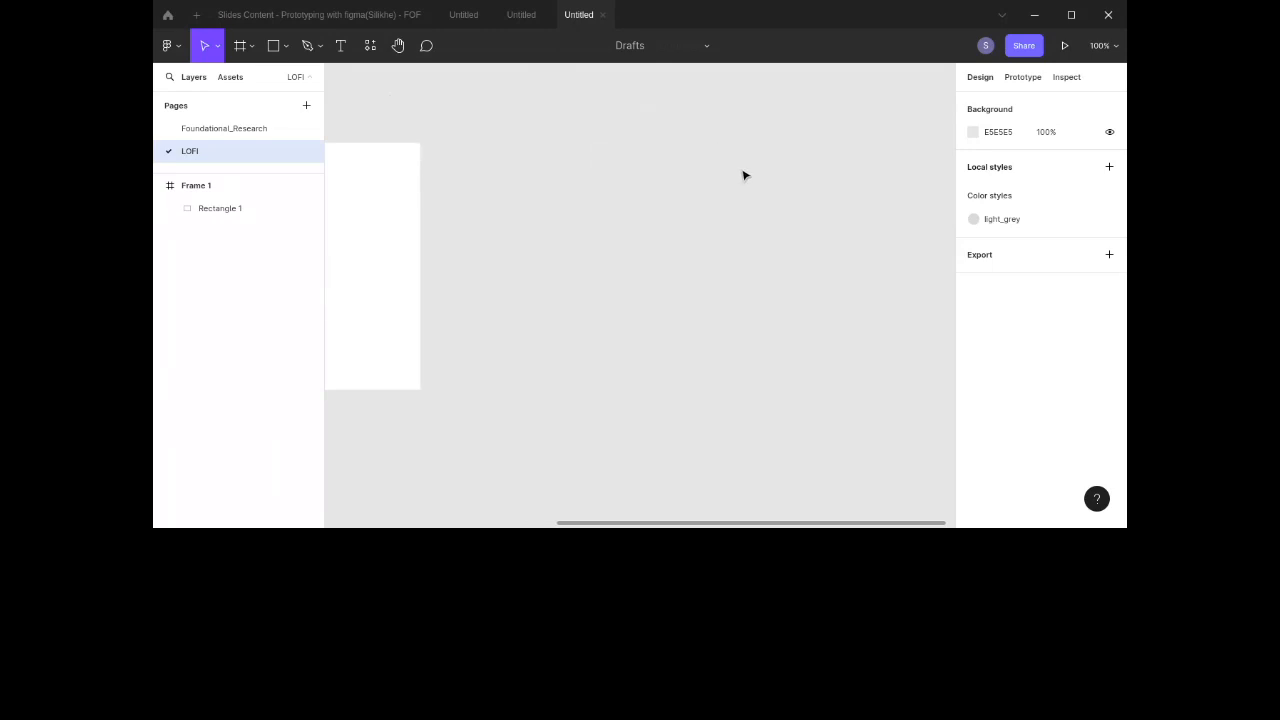
pyautogui.click(240, 50)
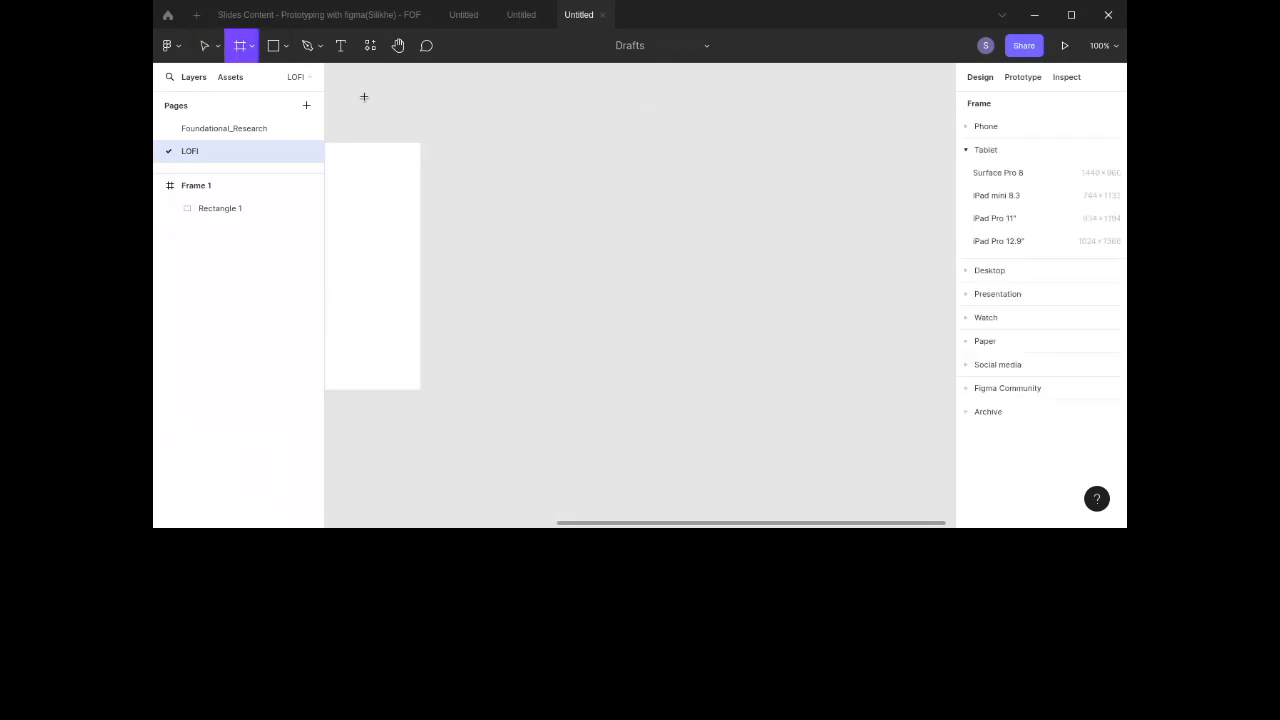
pyautogui.click(534, 152)
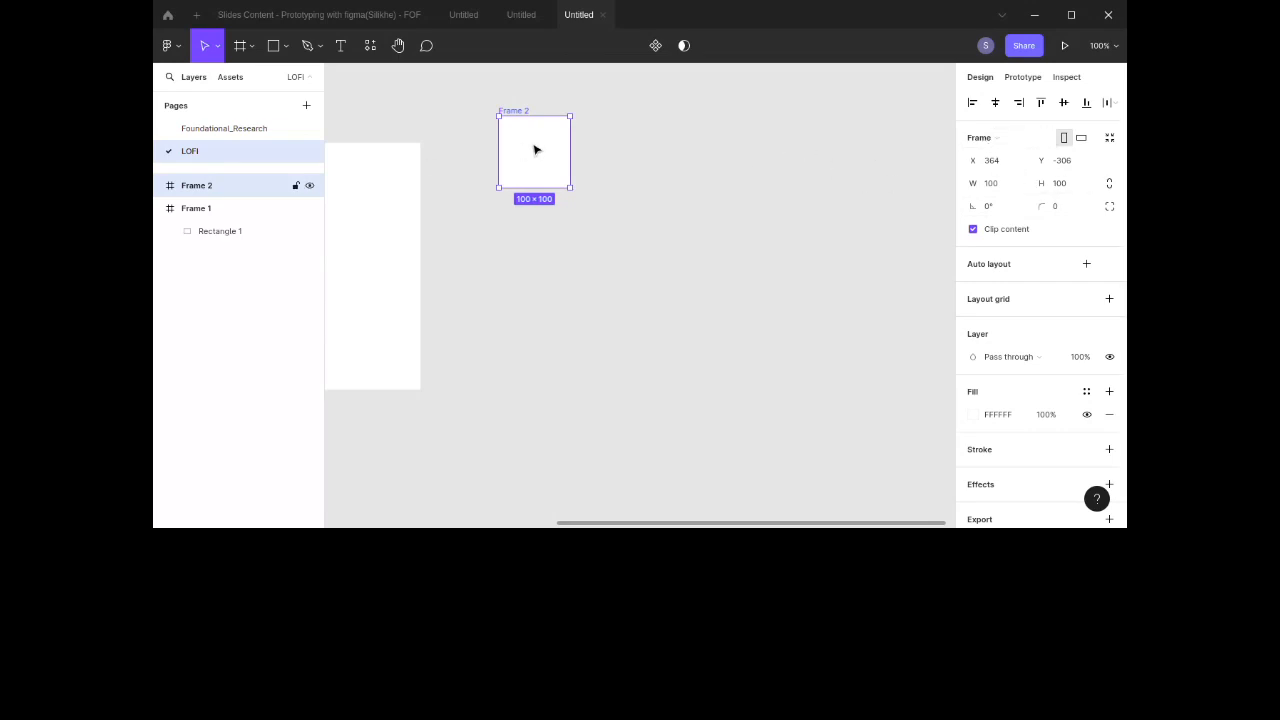
# Step: Try the iPad Pro 11" and iPhone 14 size presets on the new frame
pyautogui.click(985, 140)
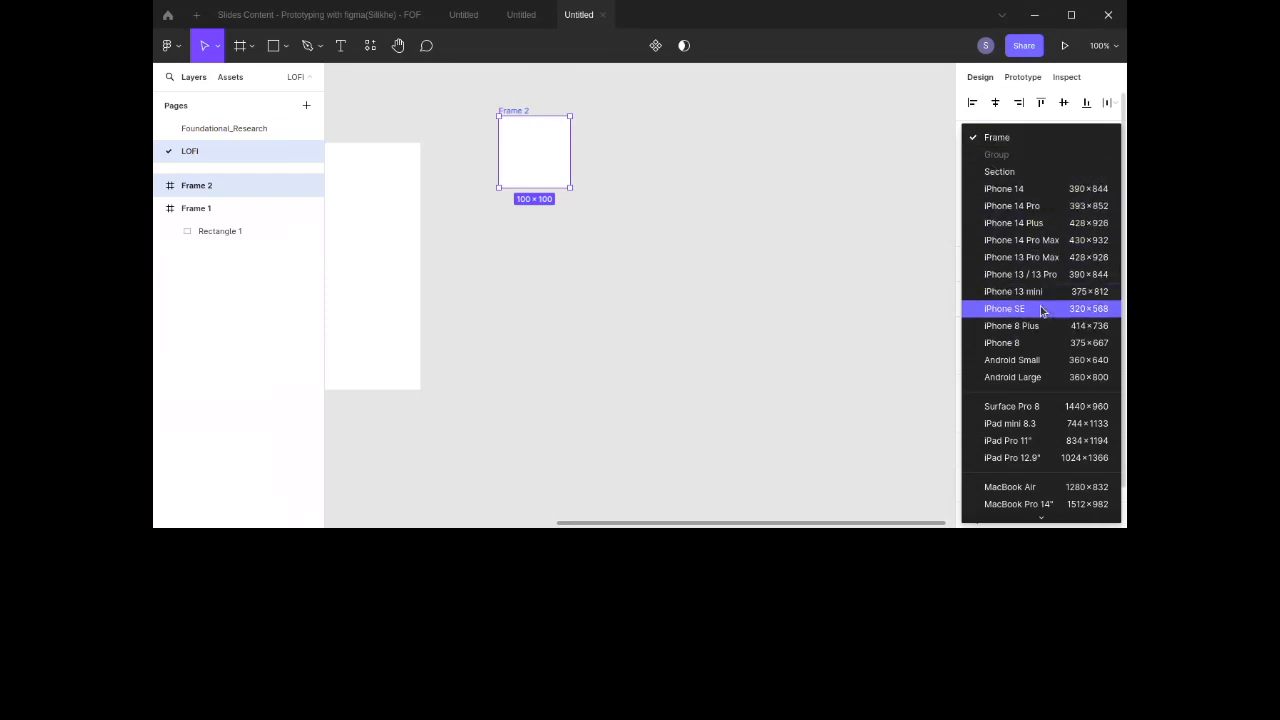
pyautogui.scroll(-3, 1041, 311)
pyautogui.click(1040, 356)
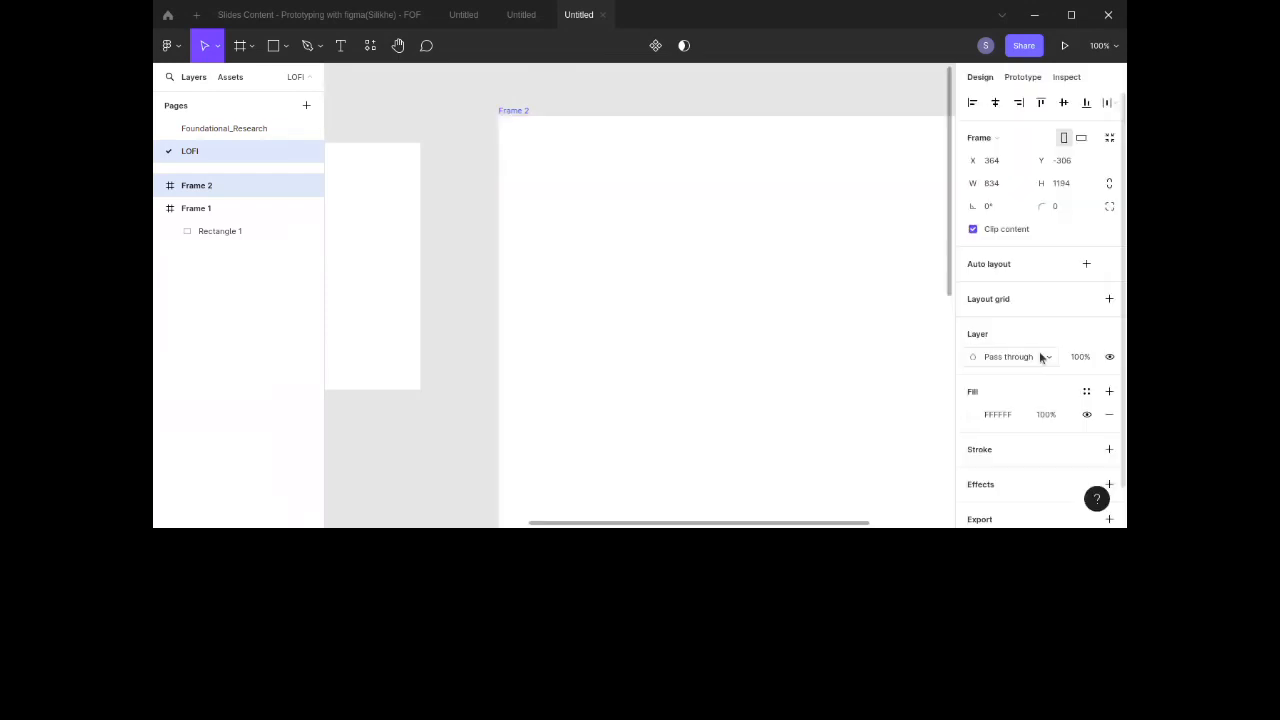
pyautogui.click(990, 138)
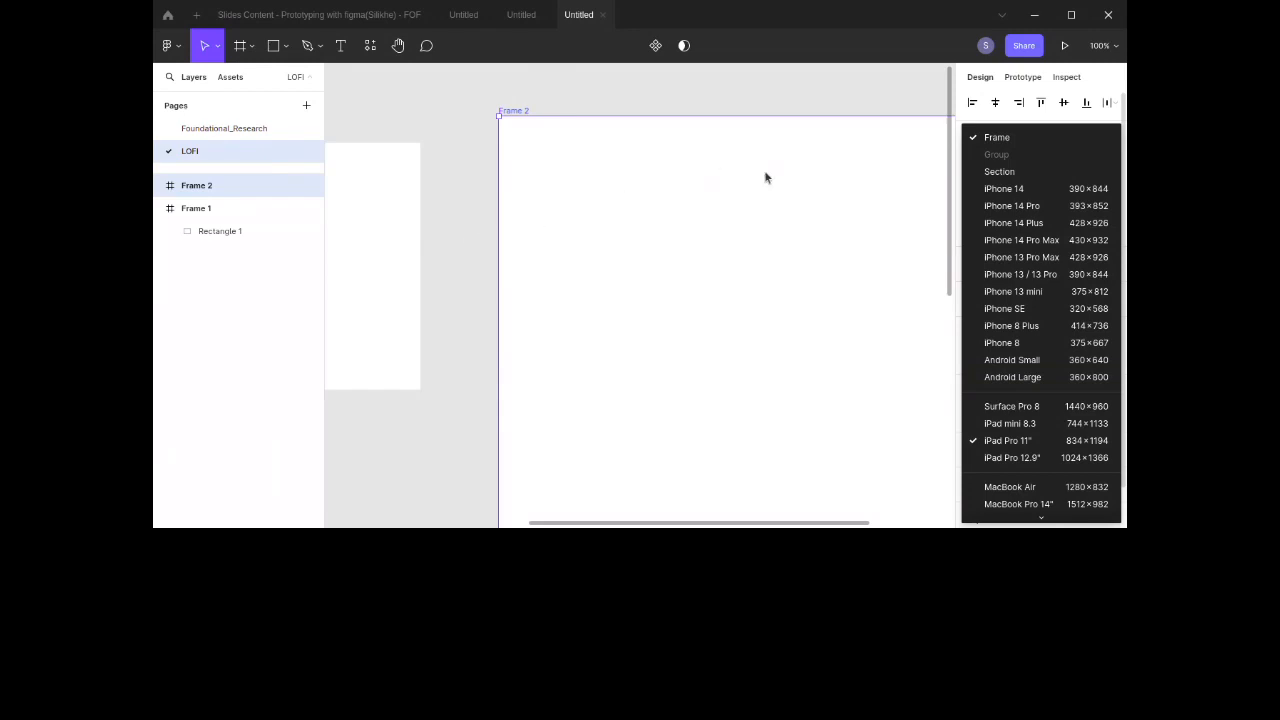
pyautogui.click(1017, 189)
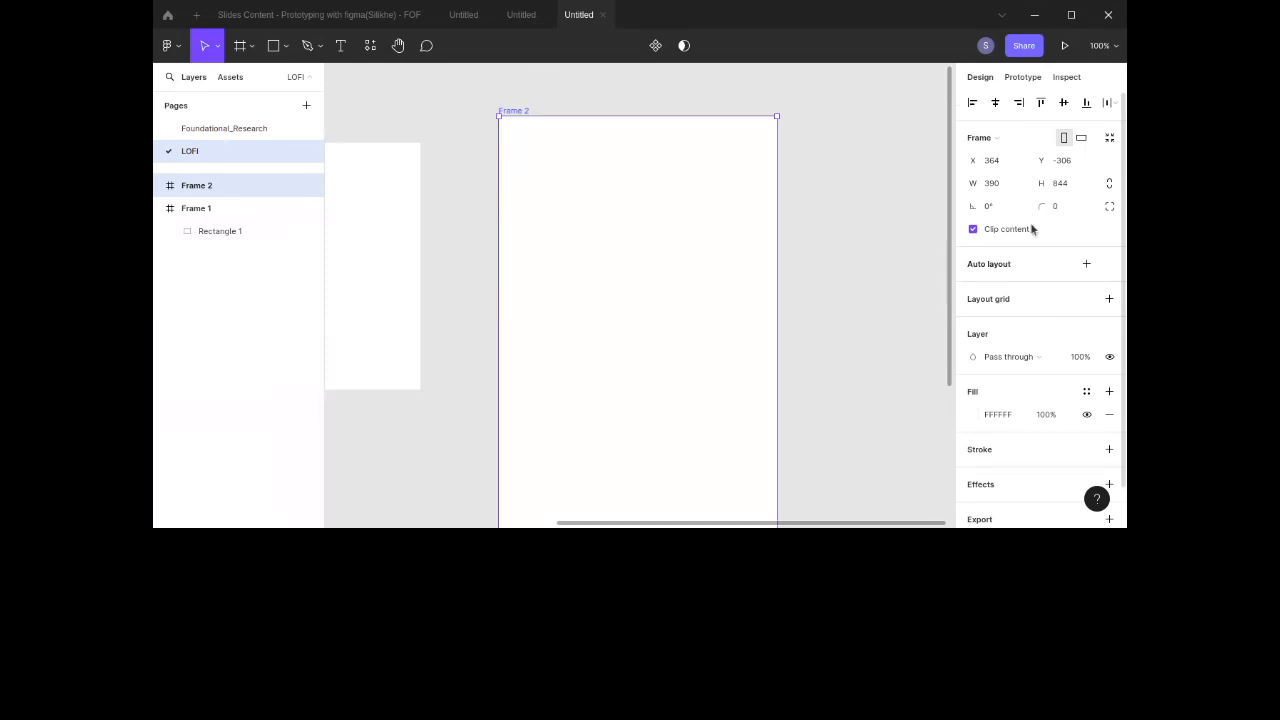
# Step: Resize the new frame to the iPhone 8 preset, 375 × 667
pyautogui.click(990, 142)
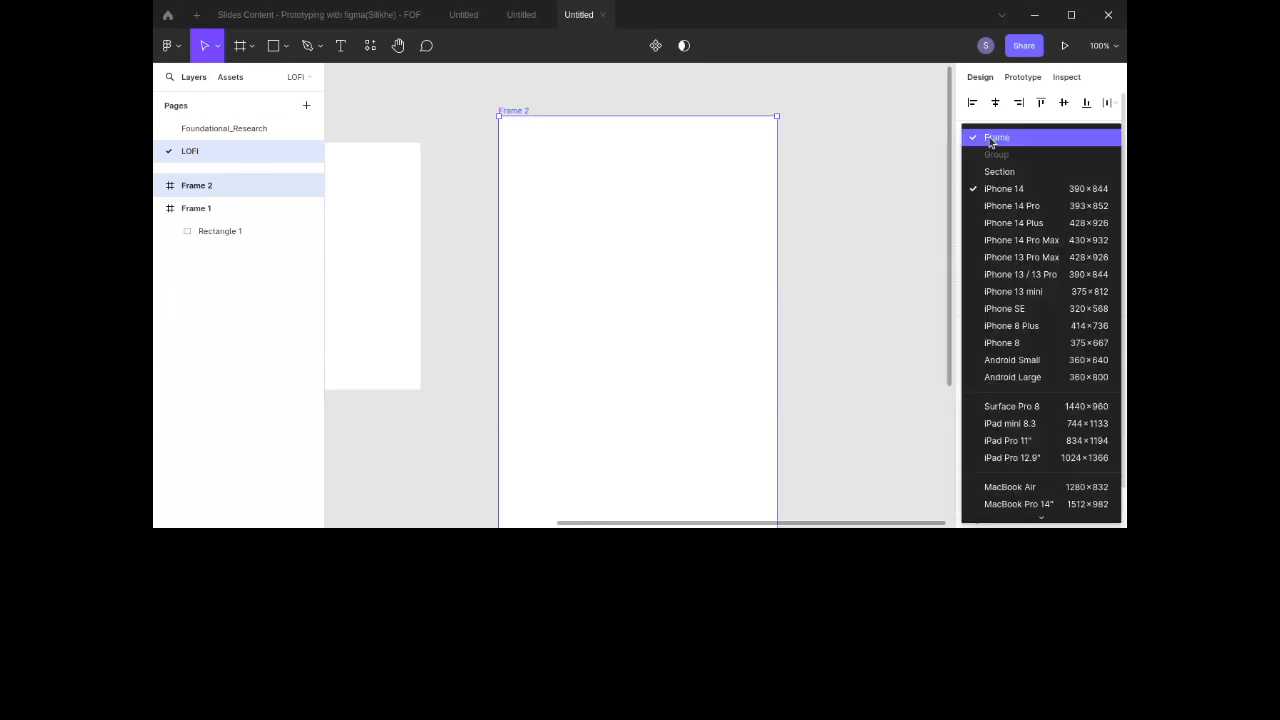
pyautogui.click(1004, 343)
pyautogui.scroll(-3, 828, 323)
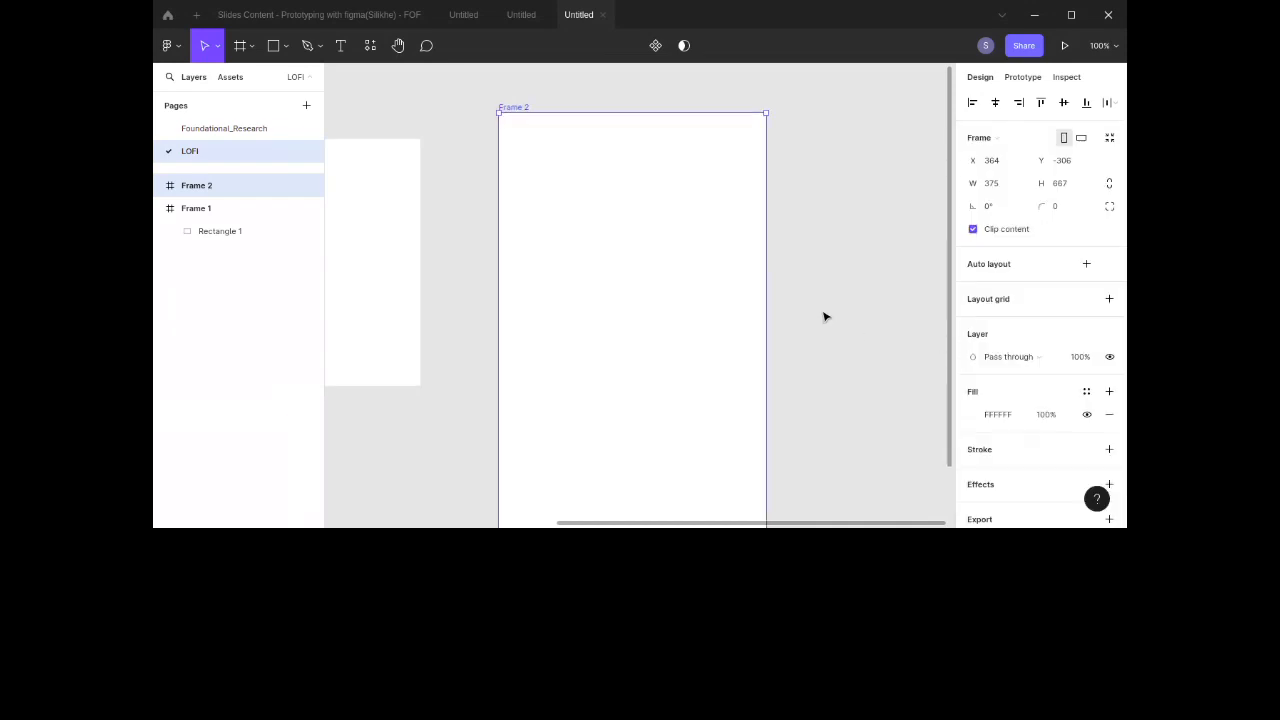
pyautogui.scroll(3, 825, 317)
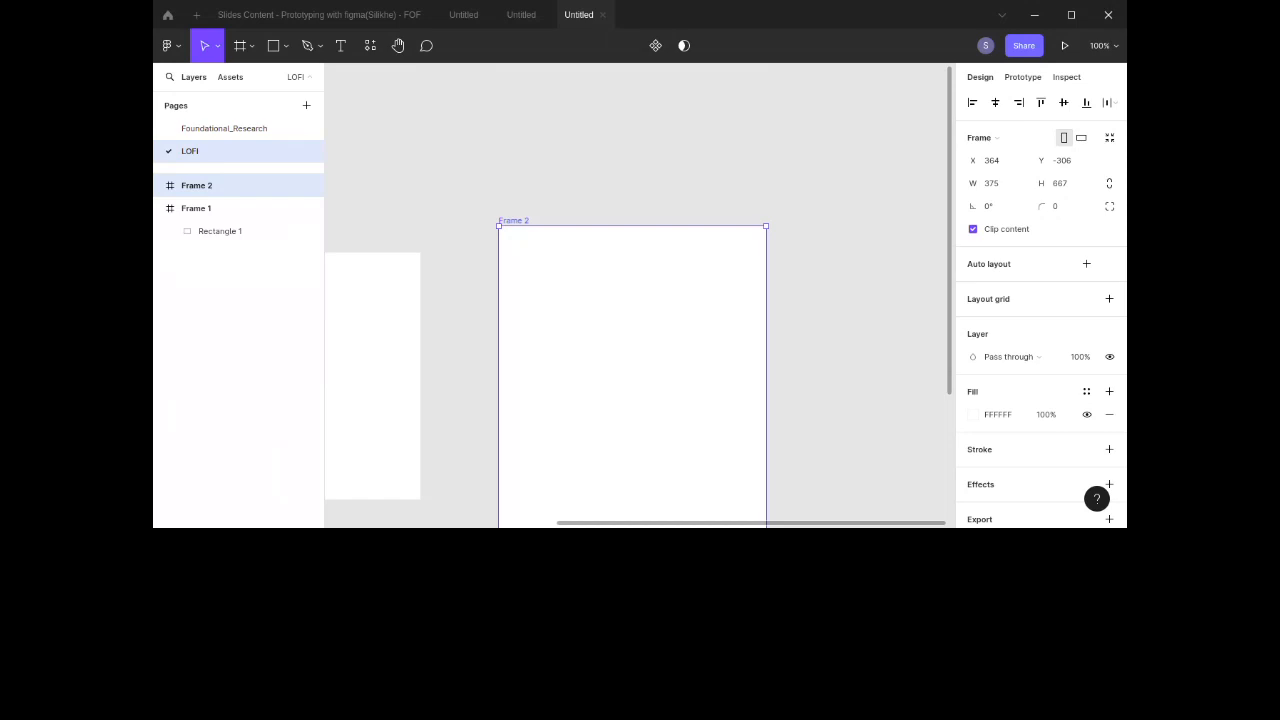
pyautogui.scroll(-2, 779, 199)
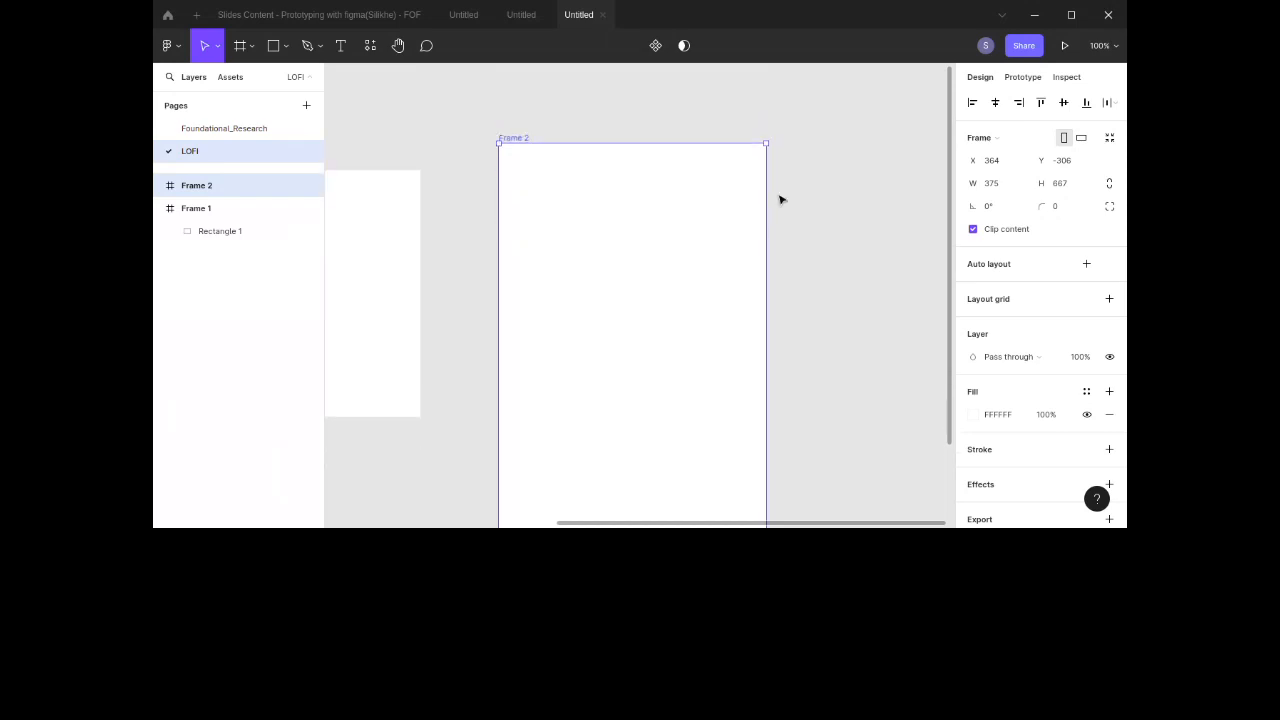
# Step: Nudge the new frame slightly up-left and rename it Home
pyautogui.moveTo(646, 239); pyautogui.dragTo(636, 228)
pyautogui.doubleClick(493, 163)
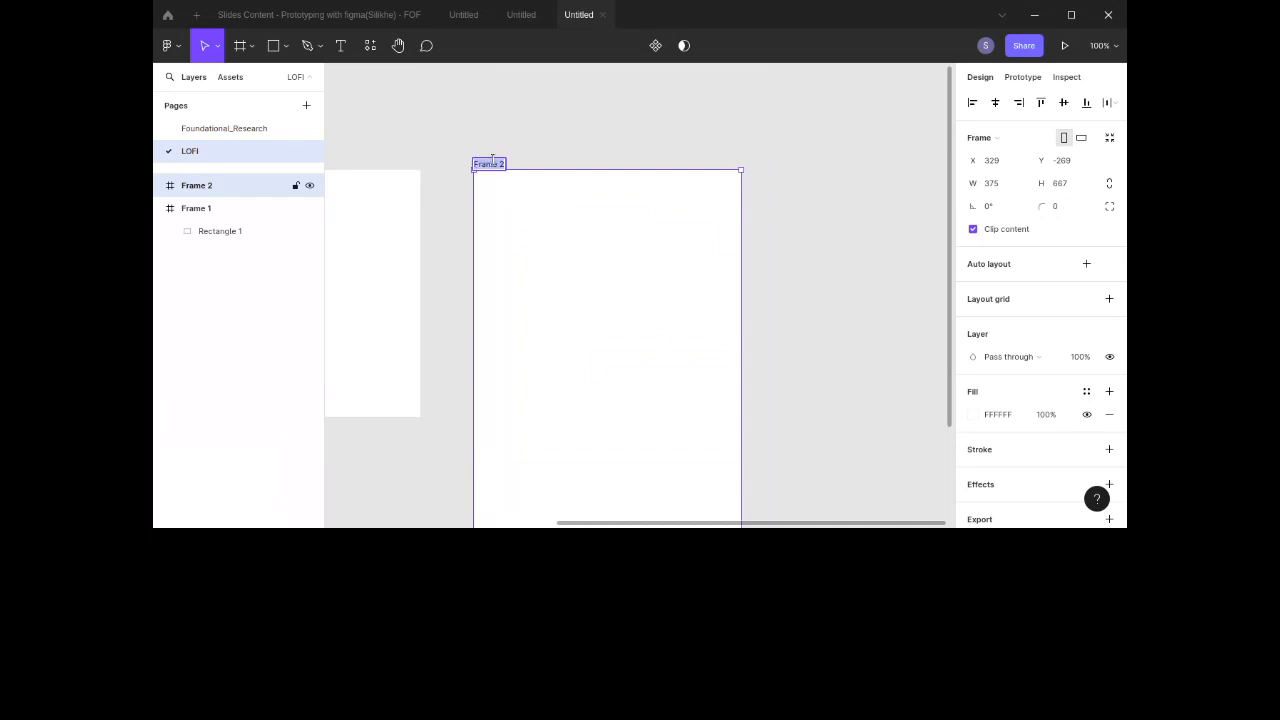
pyautogui.click(587, 218)
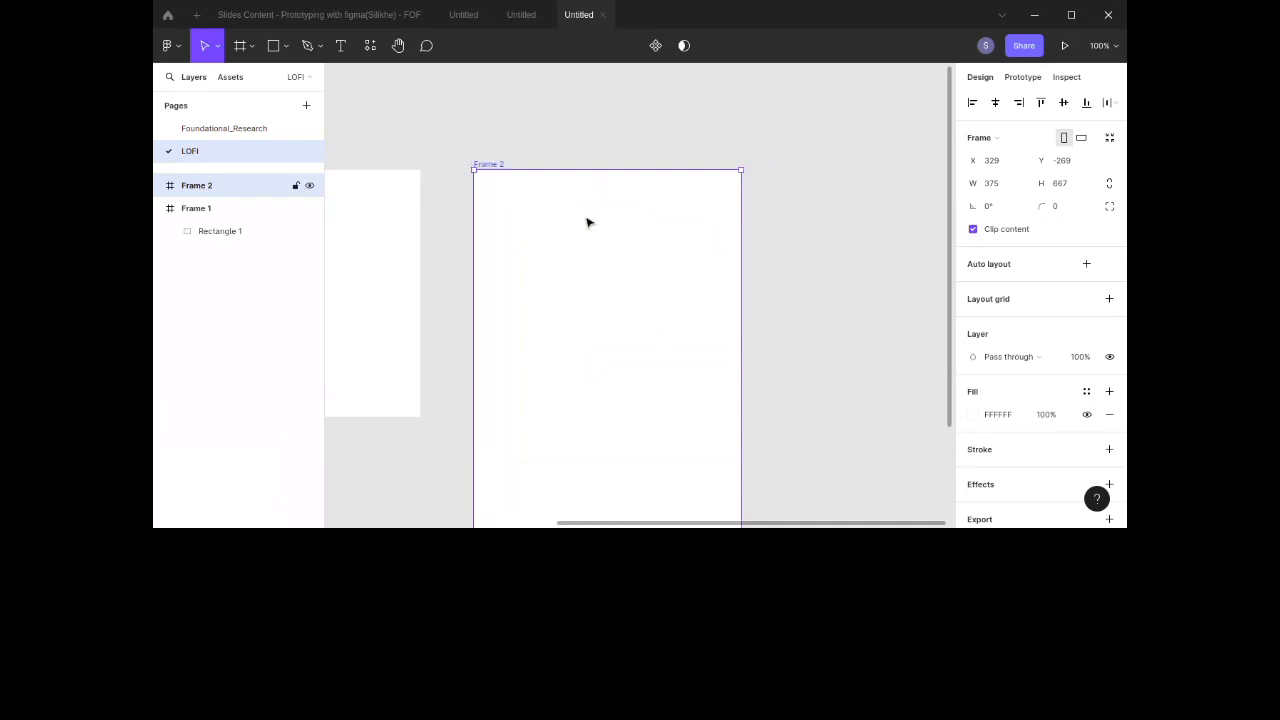
pyautogui.doubleClick(490, 163)
pyautogui.press('BackSpace')
pyautogui.write('Home')
pyautogui.click(640, 155)
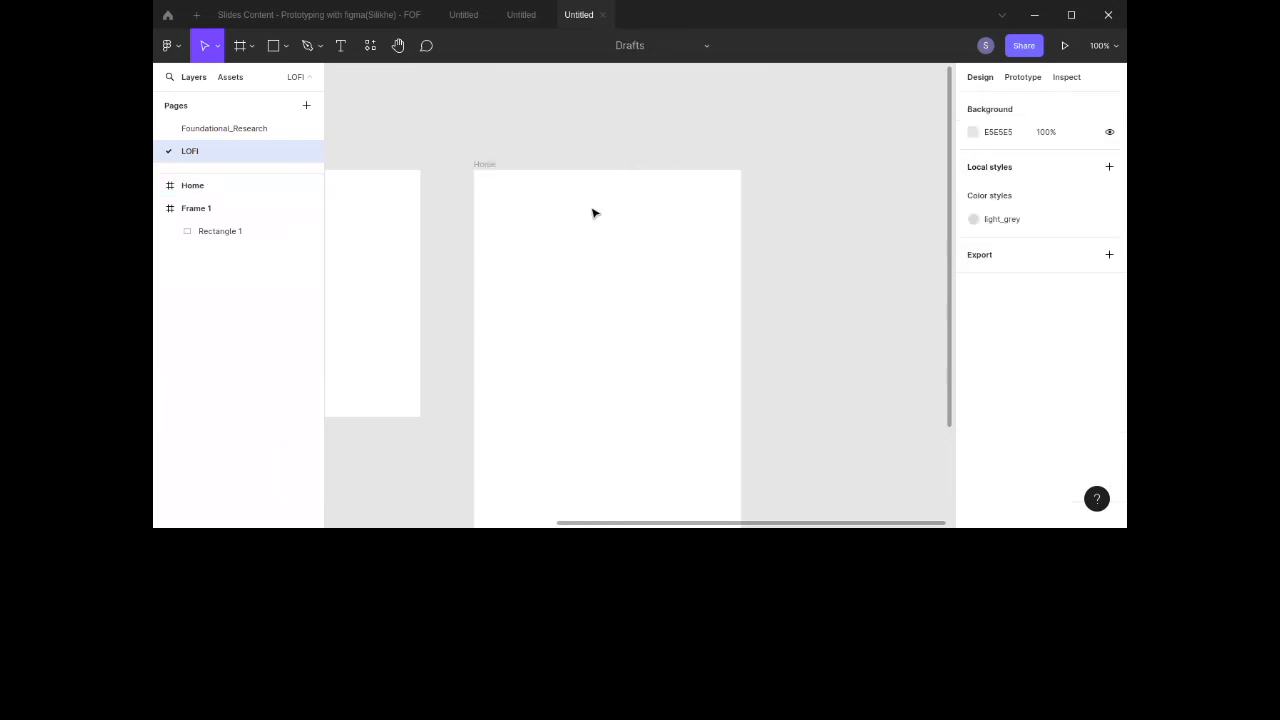
pyautogui.hscroll(-5, 413, 222)
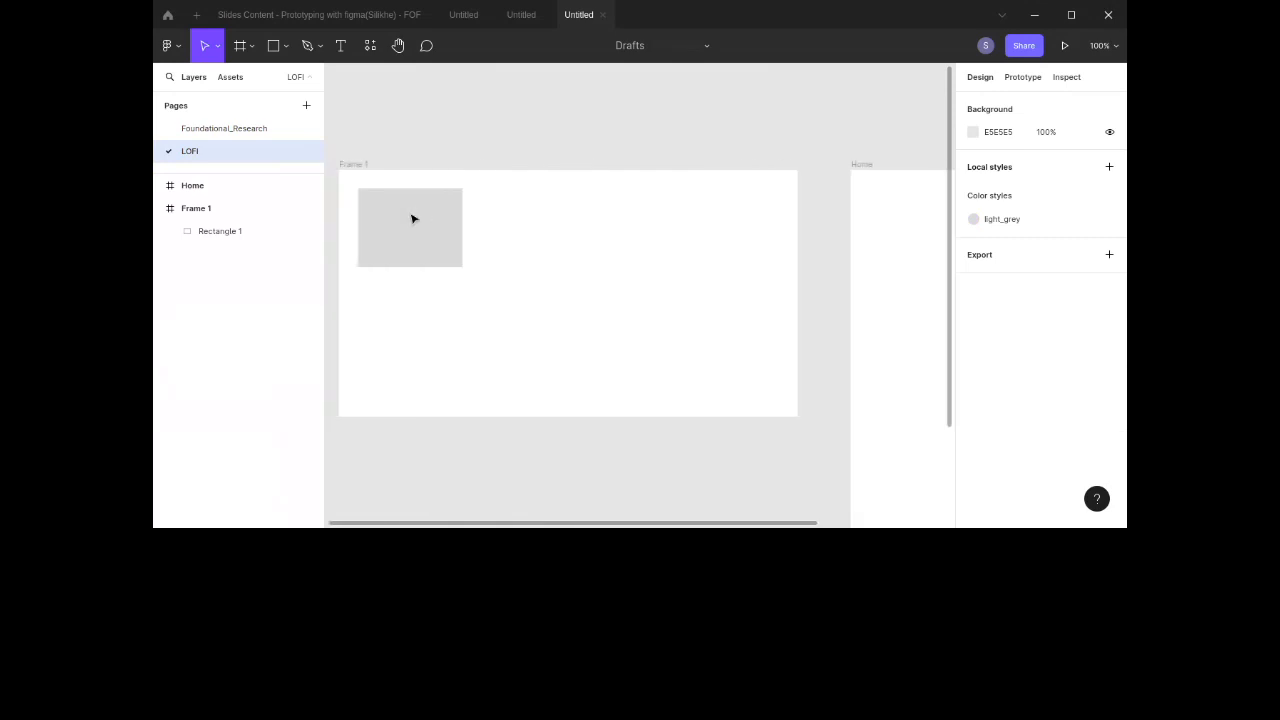
pyautogui.hscroll(4, 412, 220)
pyautogui.hscroll(3, 412, 219)
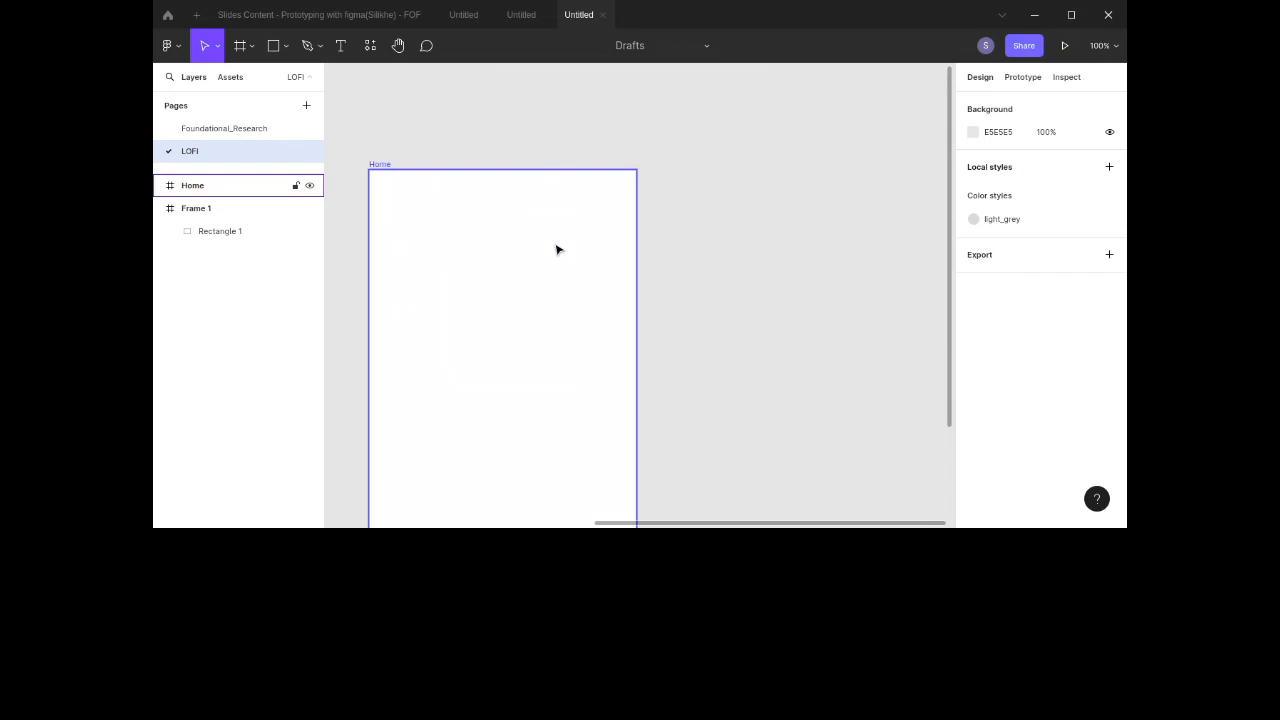
# Step: Select the Home frame and add a layout grid to it
pyautogui.scroll(-2, 557, 250)
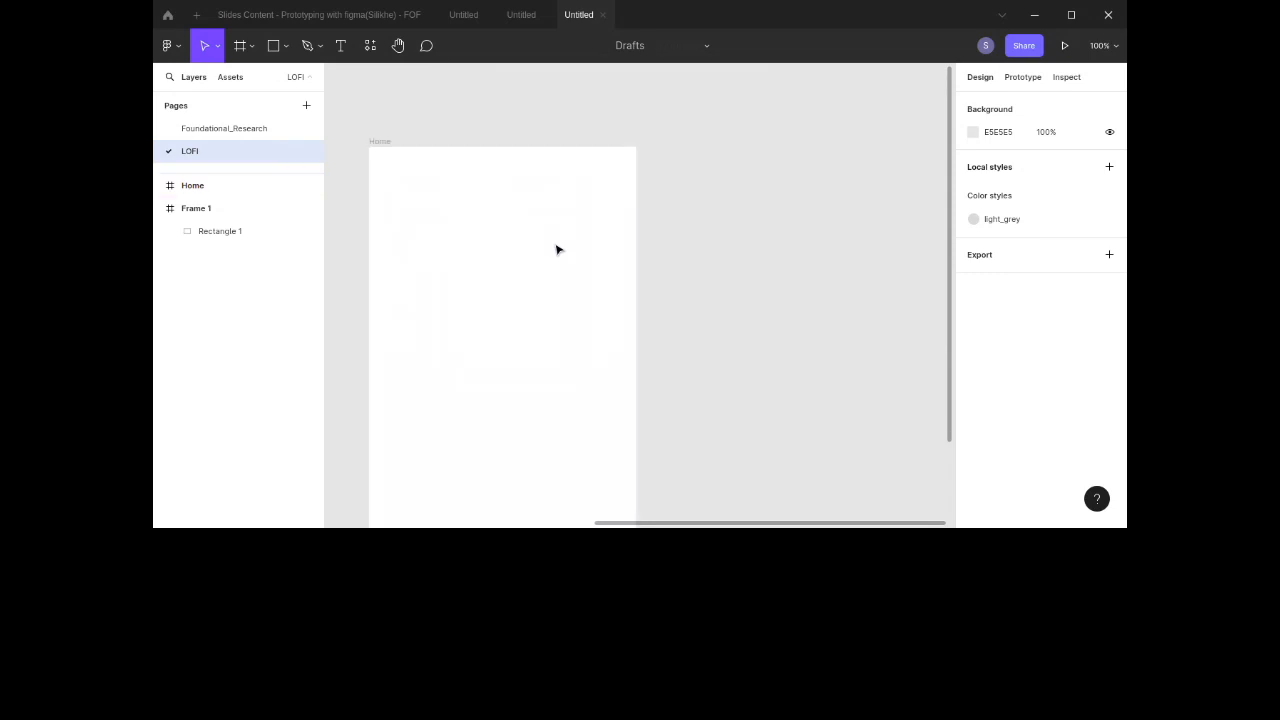
pyautogui.hscroll(-3, 557, 250)
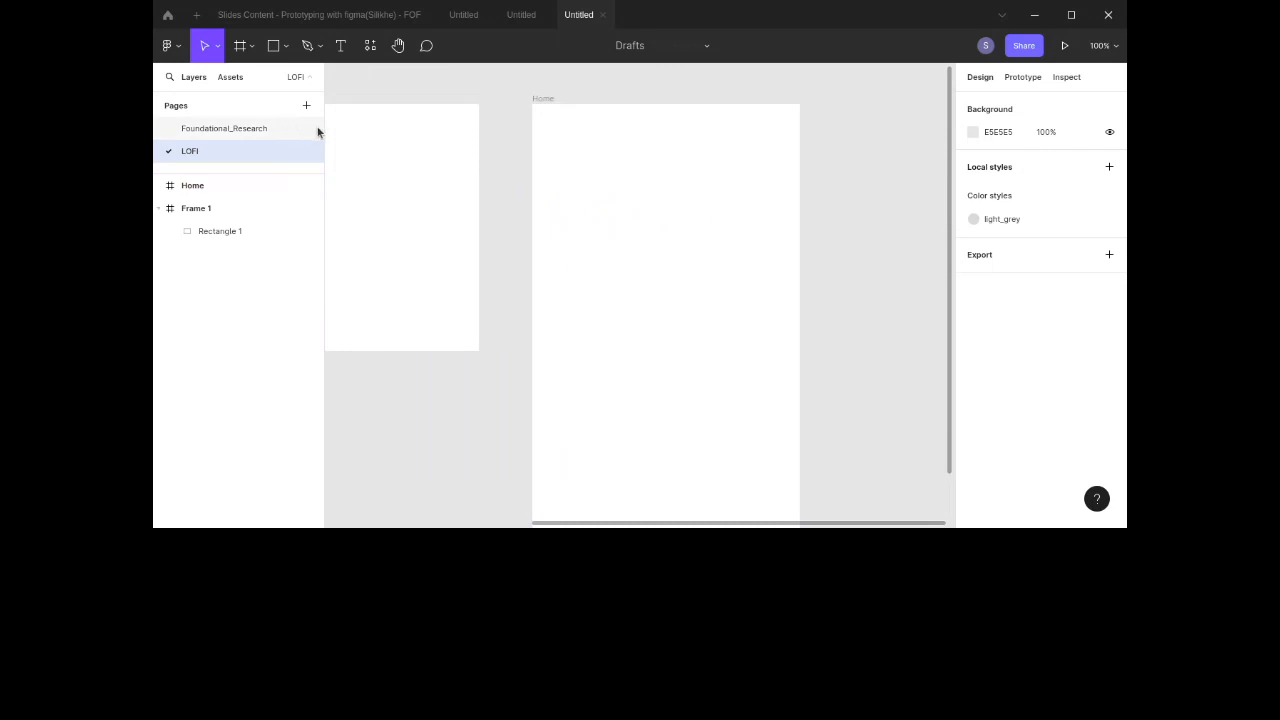
pyautogui.click(546, 98)
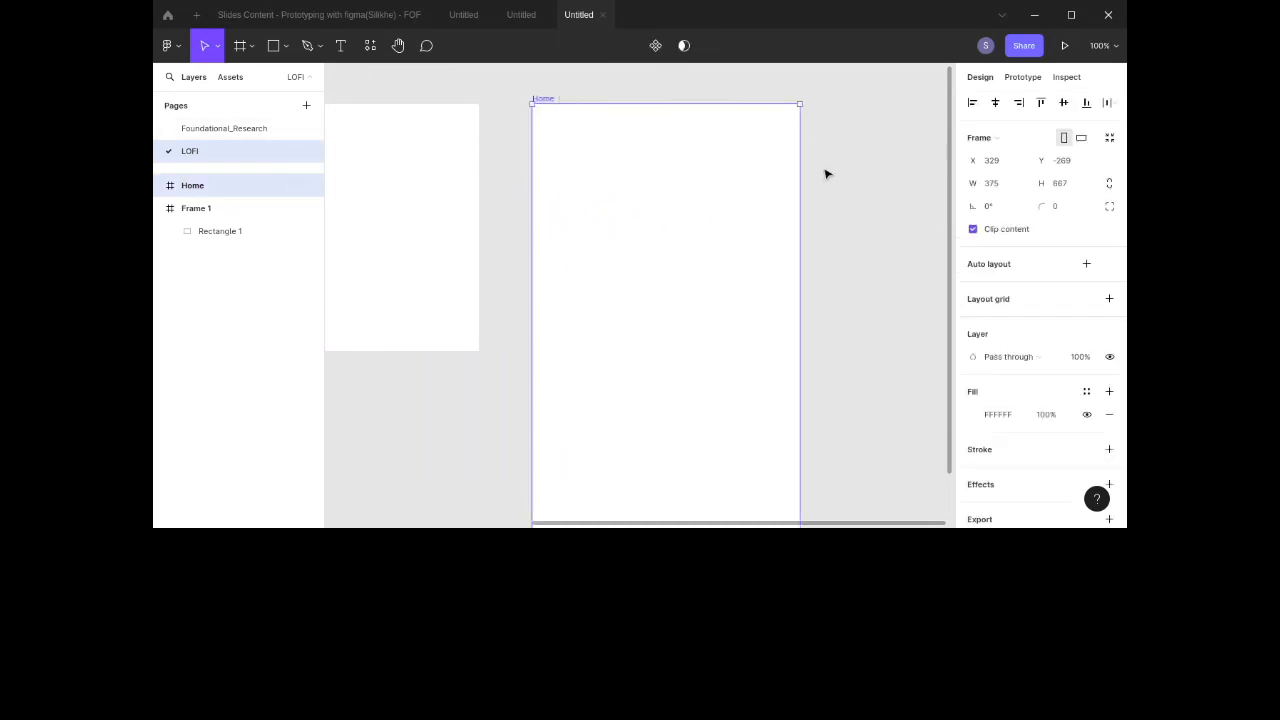
pyautogui.hscroll(3, 830, 174)
pyautogui.hscroll(-1, 830, 174)
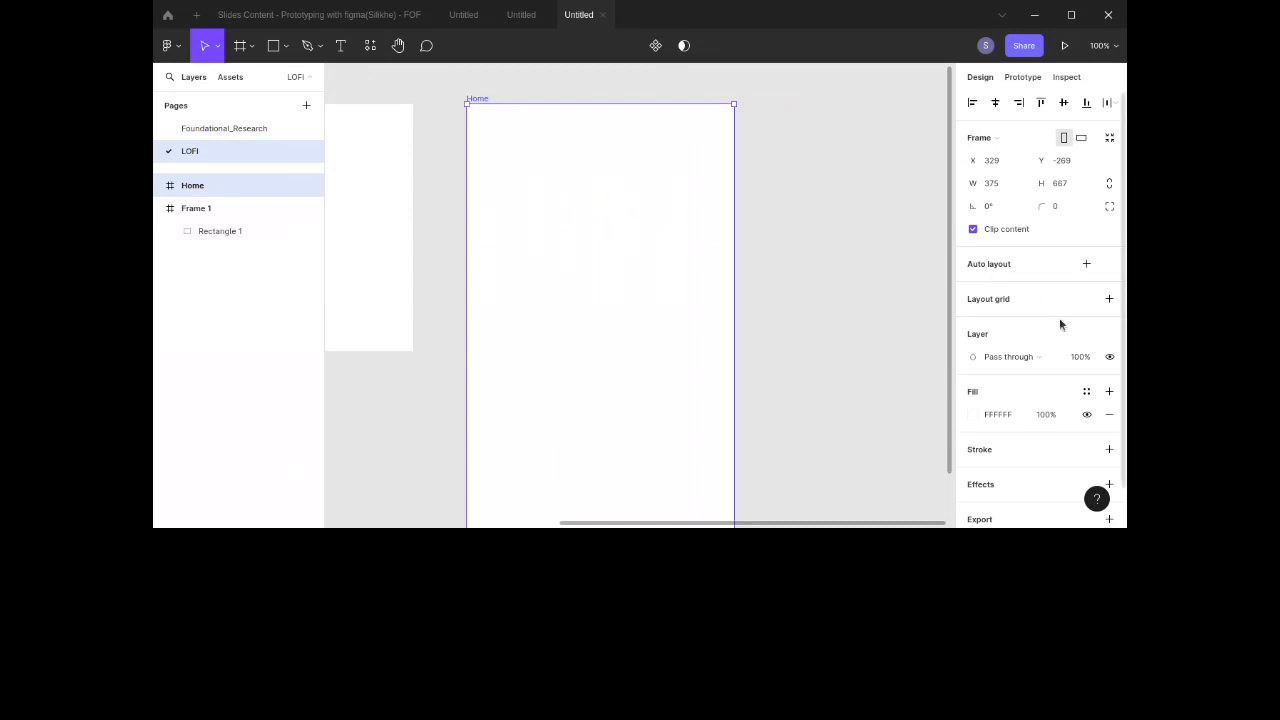
pyautogui.click(1109, 300)
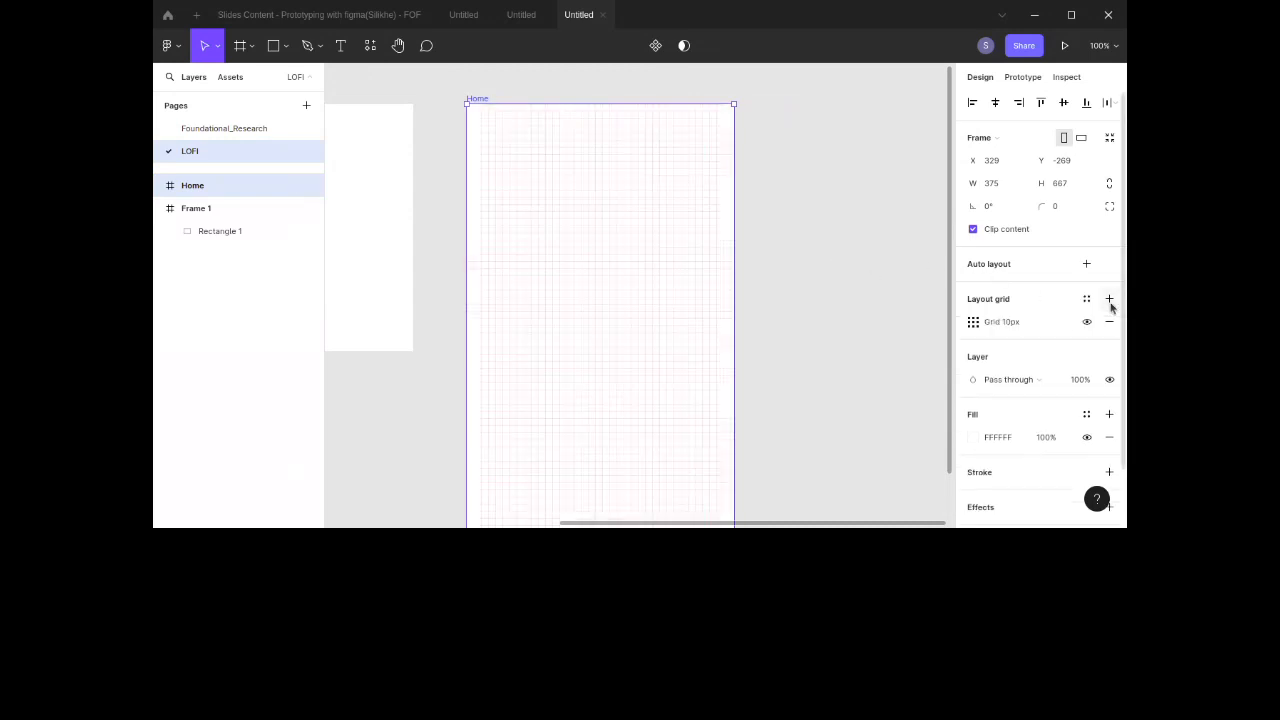
# Step: Switch the layout grid to Columns with a count of 4
pyautogui.click(973, 321)
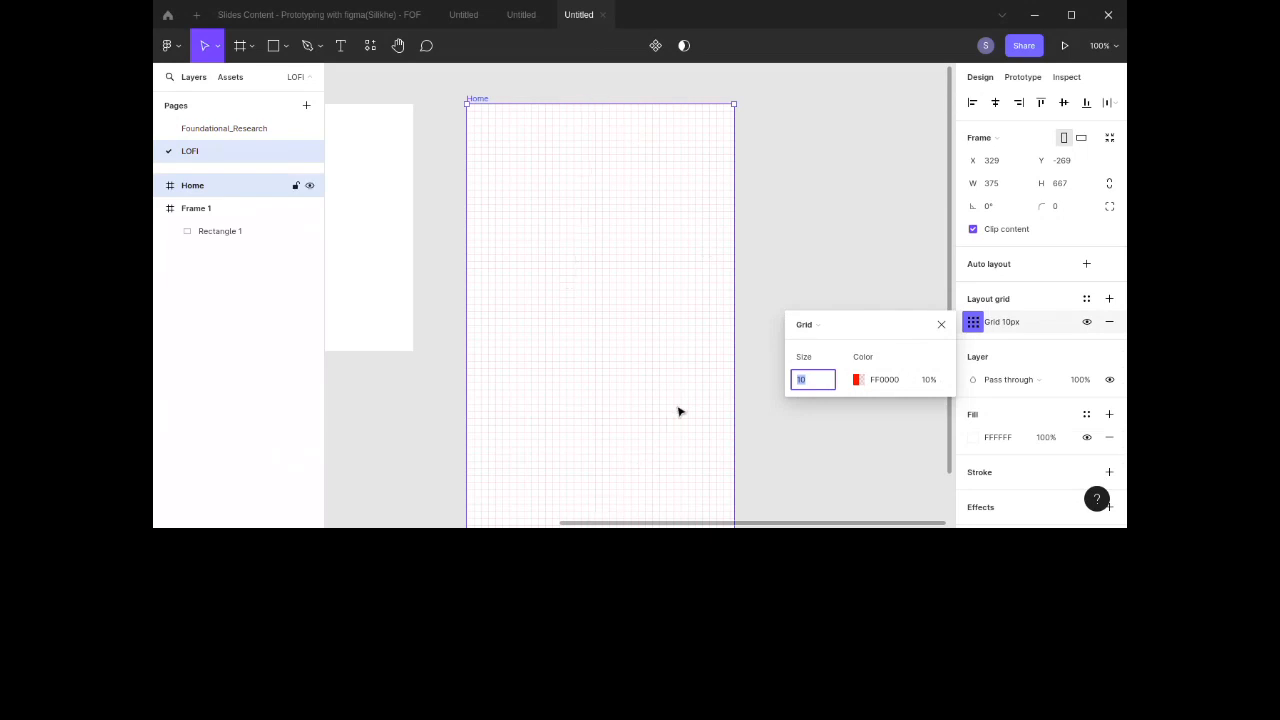
pyautogui.click(820, 328)
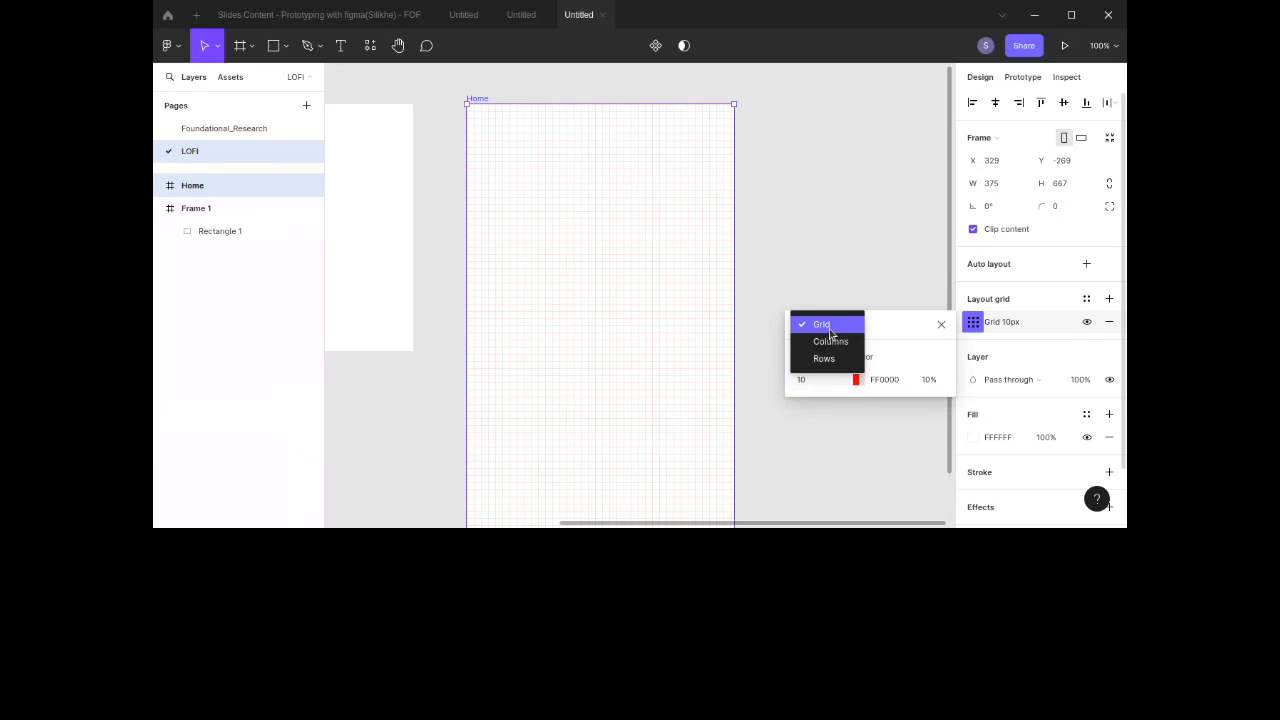
pyautogui.click(829, 341)
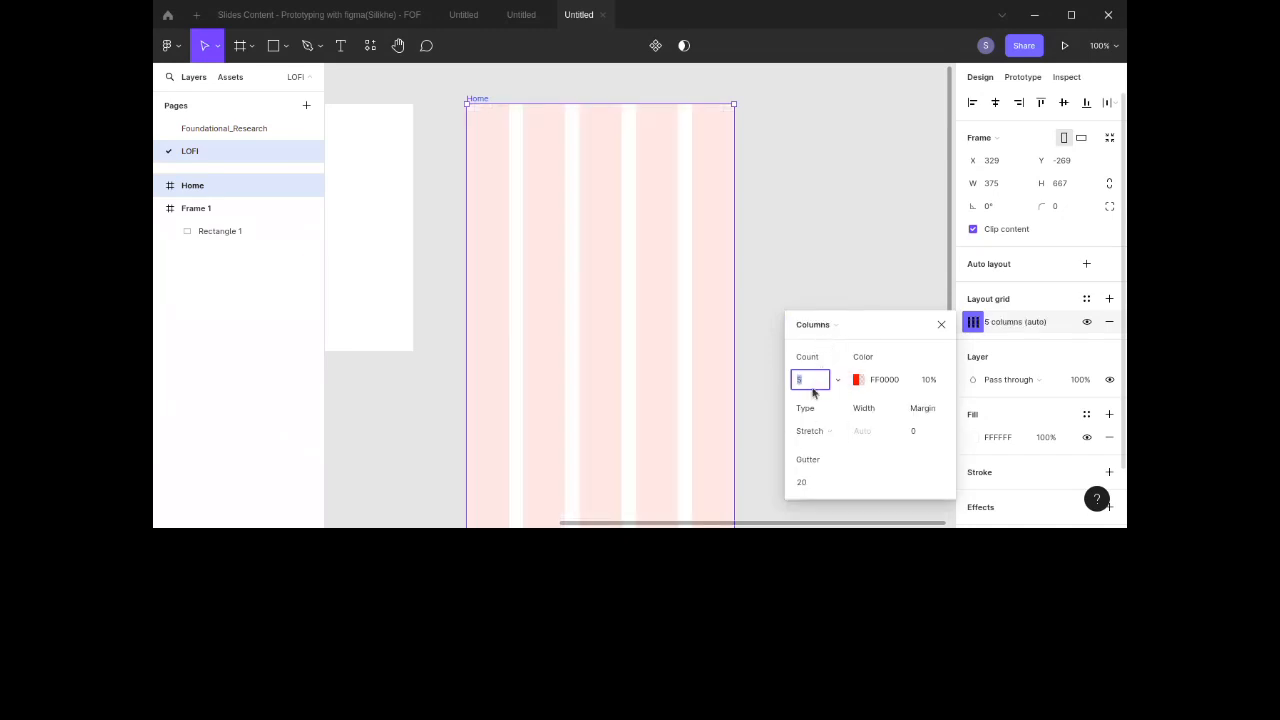
pyautogui.write('4')
pyautogui.press('Return')
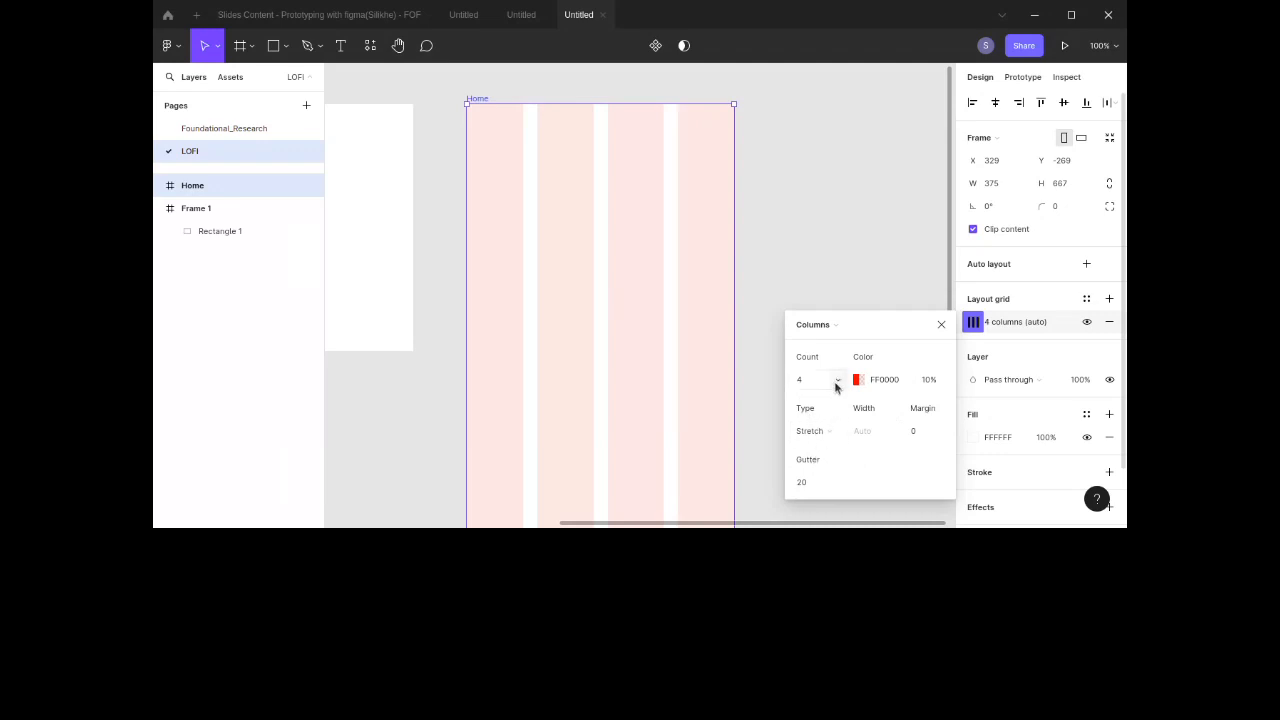
# Step: Try setting the column grid color to C4C4C4 and darker shades, then undo the grid changes
pyautogui.click(858, 380)
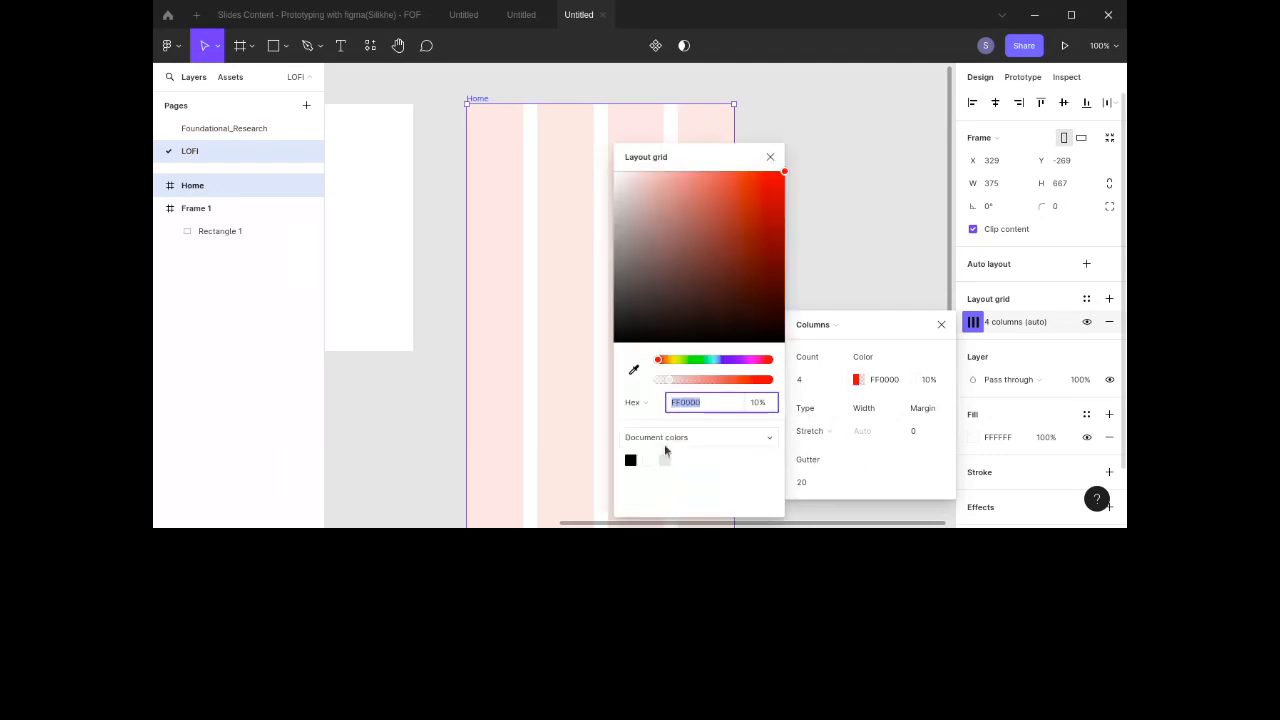
pyautogui.click(663, 469)
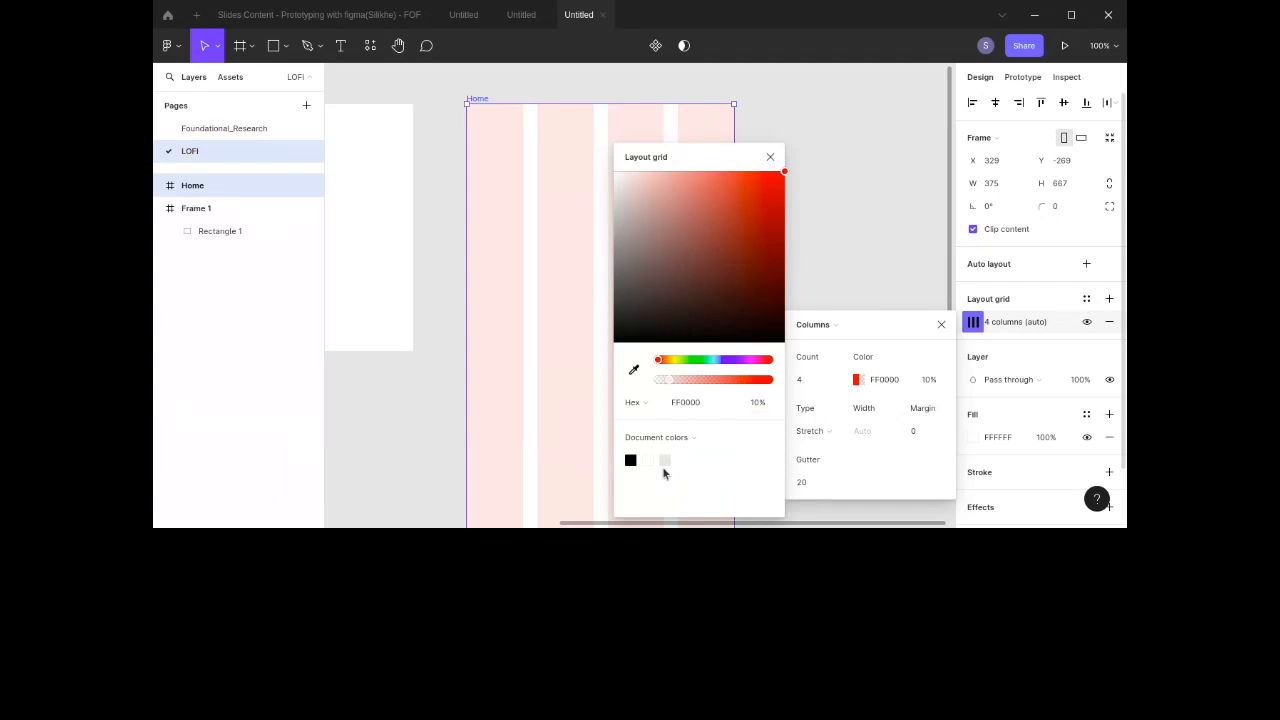
pyautogui.click(698, 406)
pyautogui.write('c4c')
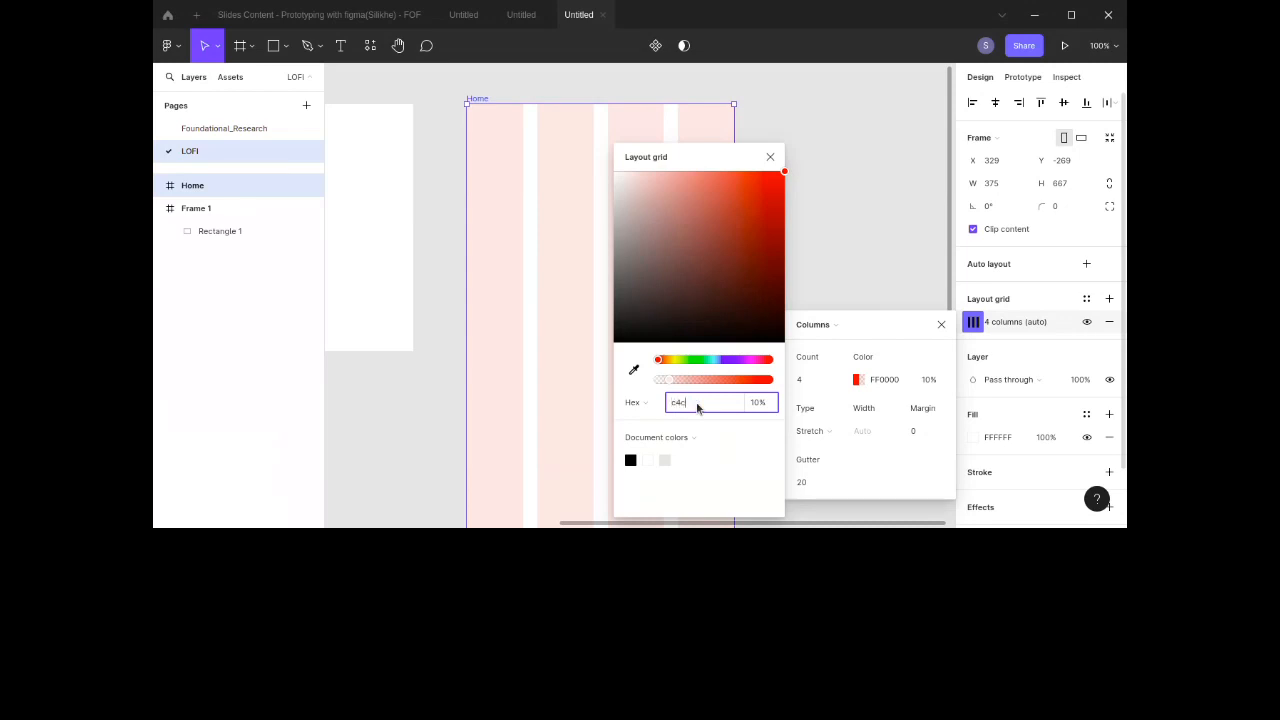
pyautogui.write('4c4')
pyautogui.press('Return')
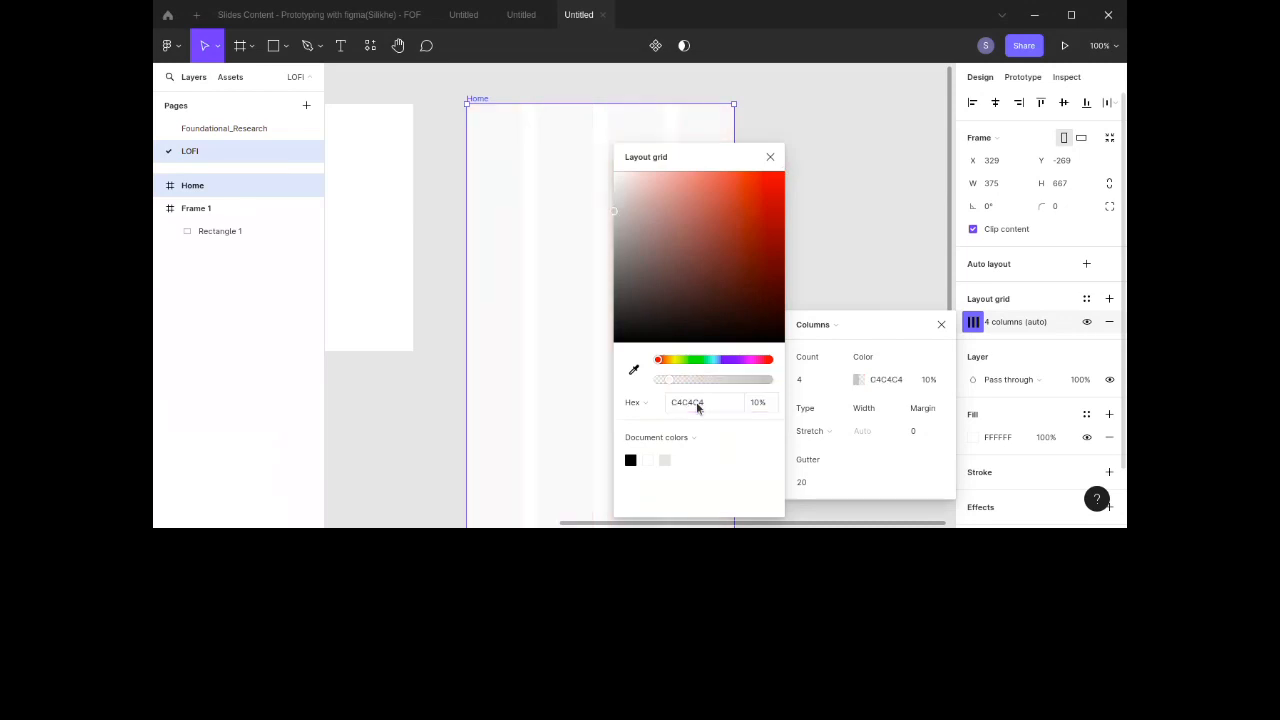
pyautogui.click(698, 406)
pyautogui.press('Up')
pyautogui.press('Up')
pyautogui.press('Down')
pyautogui.press('Down')
pyautogui.hotkey('shift', 'Down')
pyautogui.hotkey('shift', 'Down')
pyautogui.hotkey('shift', 'Down')
pyautogui.hotkey('shift', 'Down')
pyautogui.hotkey('shift', 'Down')
pyautogui.hotkey('shift', 'Down')
pyautogui.hotkey('shift', 'Down')
pyautogui.hotkey('shift', 'Down')
pyautogui.hotkey('shift', 'Down')
pyautogui.hotkey('shift', 'Down')
pyautogui.hotkey('shift', 'Down')
pyautogui.hotkey('shift', 'Down')
pyautogui.hotkey('shift', 'Down')
pyautogui.hotkey('shift', 'Down')
pyautogui.hotkey('shift', 'Down')
pyautogui.hotkey('shift', 'Down')
pyautogui.hotkey('shift', 'Down')
pyautogui.hotkey('shift', 'Down')
pyautogui.hotkey('shift', 'Down')
pyautogui.hotkey('shift', 'Down')
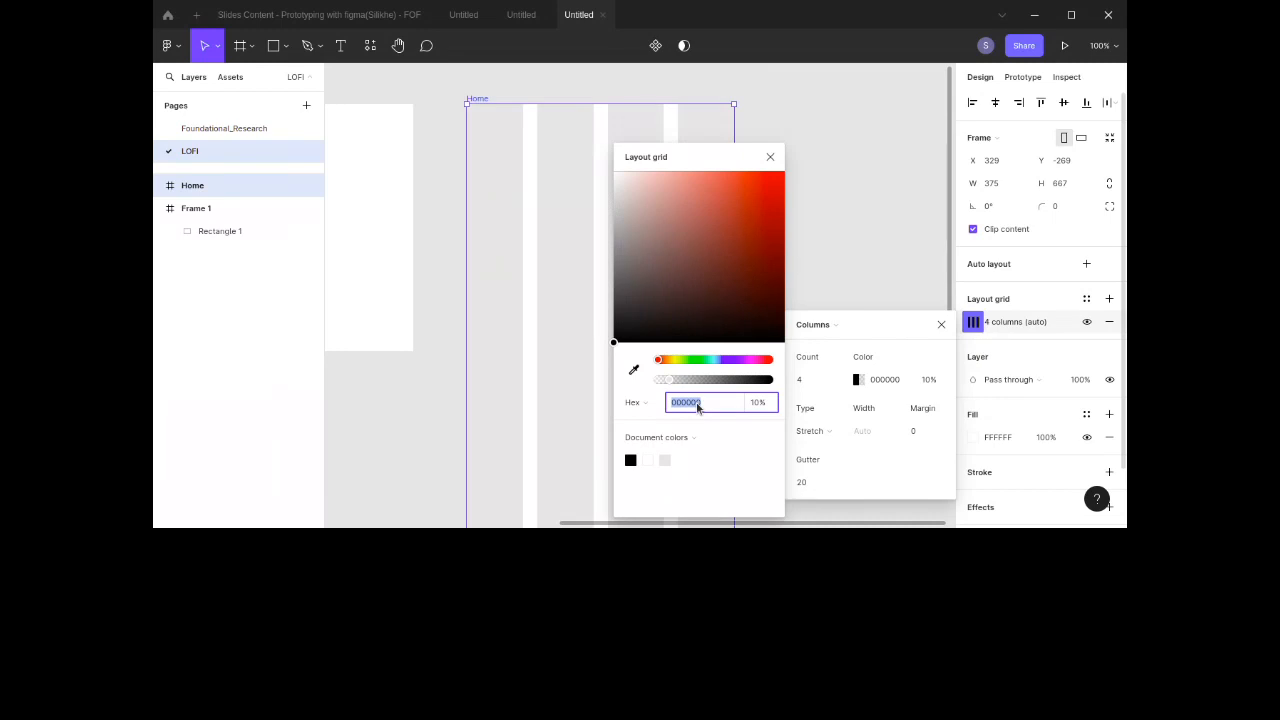
pyautogui.hotkey('ctrl', 'z')
pyautogui.hotkey('ctrl', 'z')
pyautogui.hotkey('ctrl', 'z')
pyautogui.hotkey('ctrl', 'z')
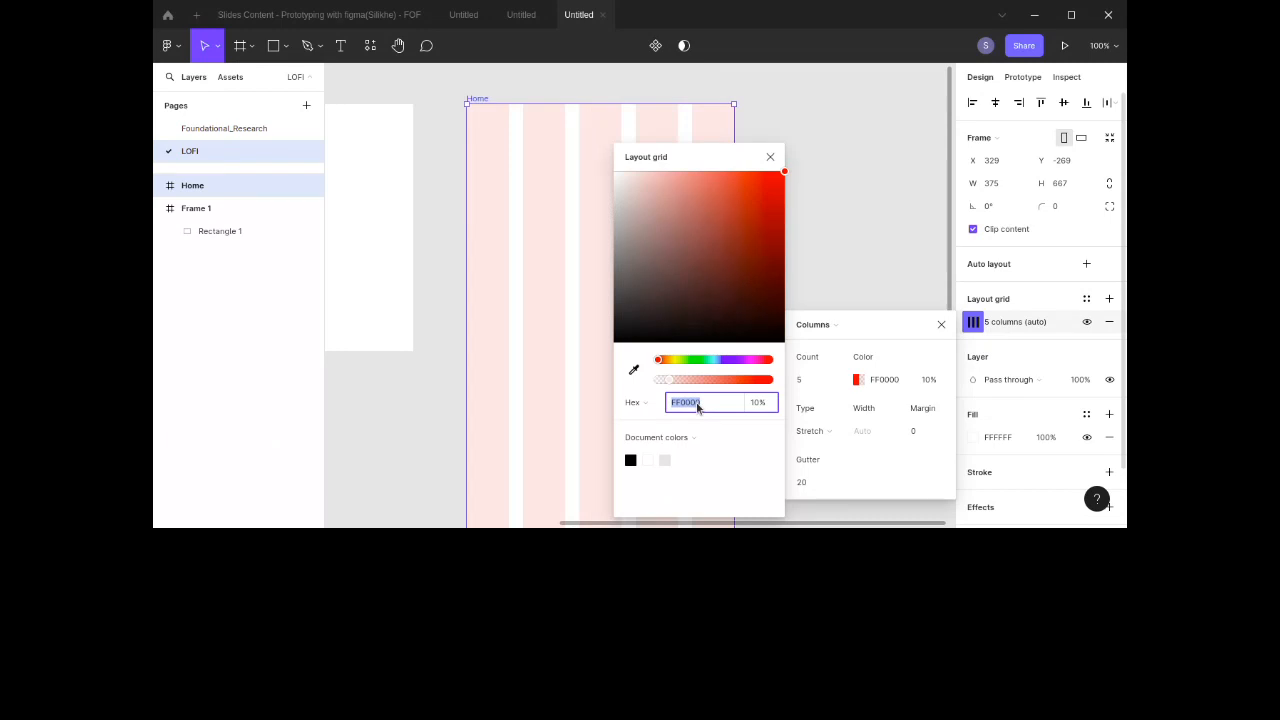
pyautogui.hotkey('ctrl', 'z')
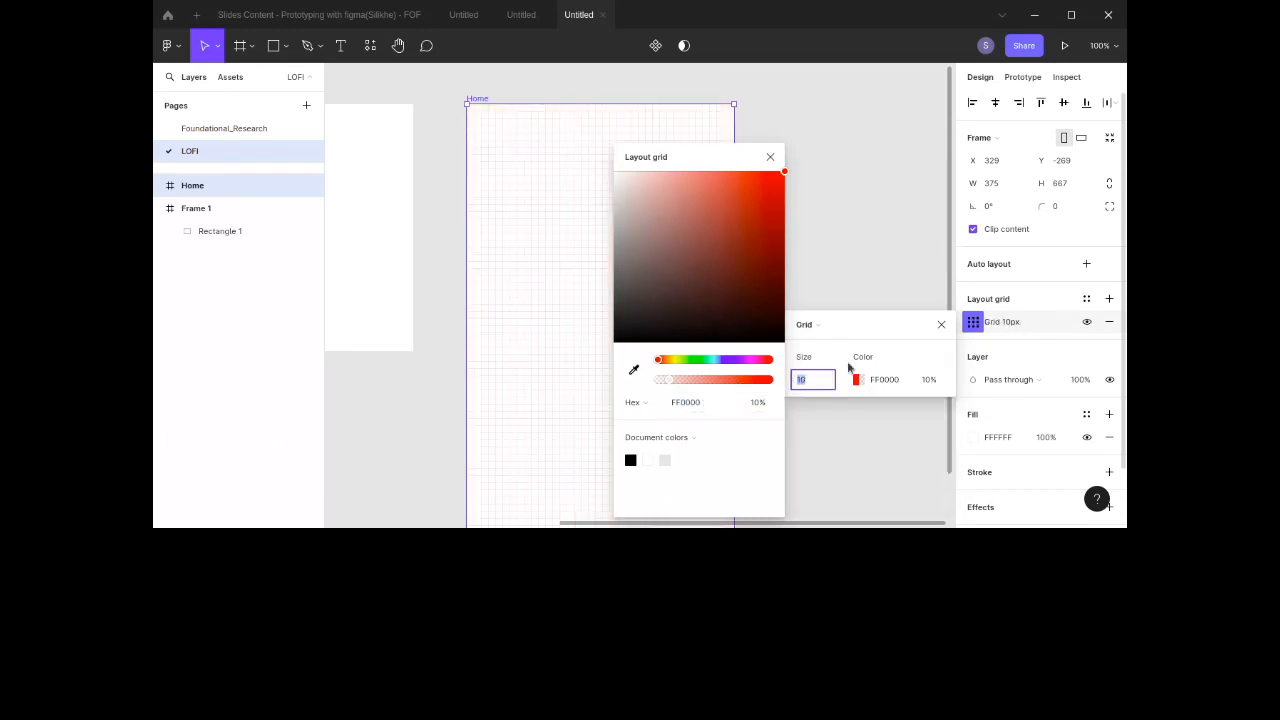
# Step: Switch the layout grid to Columns and set the count to 4
pyautogui.click(812, 324)
pyautogui.click(830, 341)
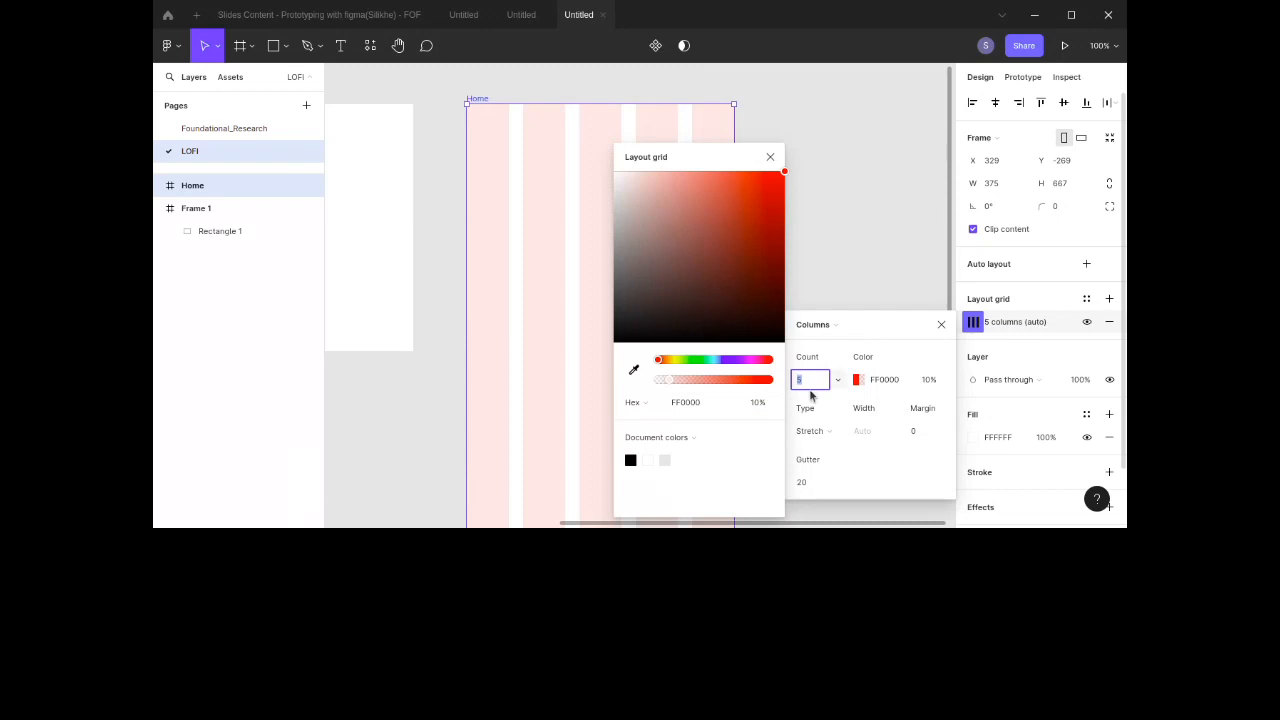
pyautogui.write('4')
pyautogui.press('Return')
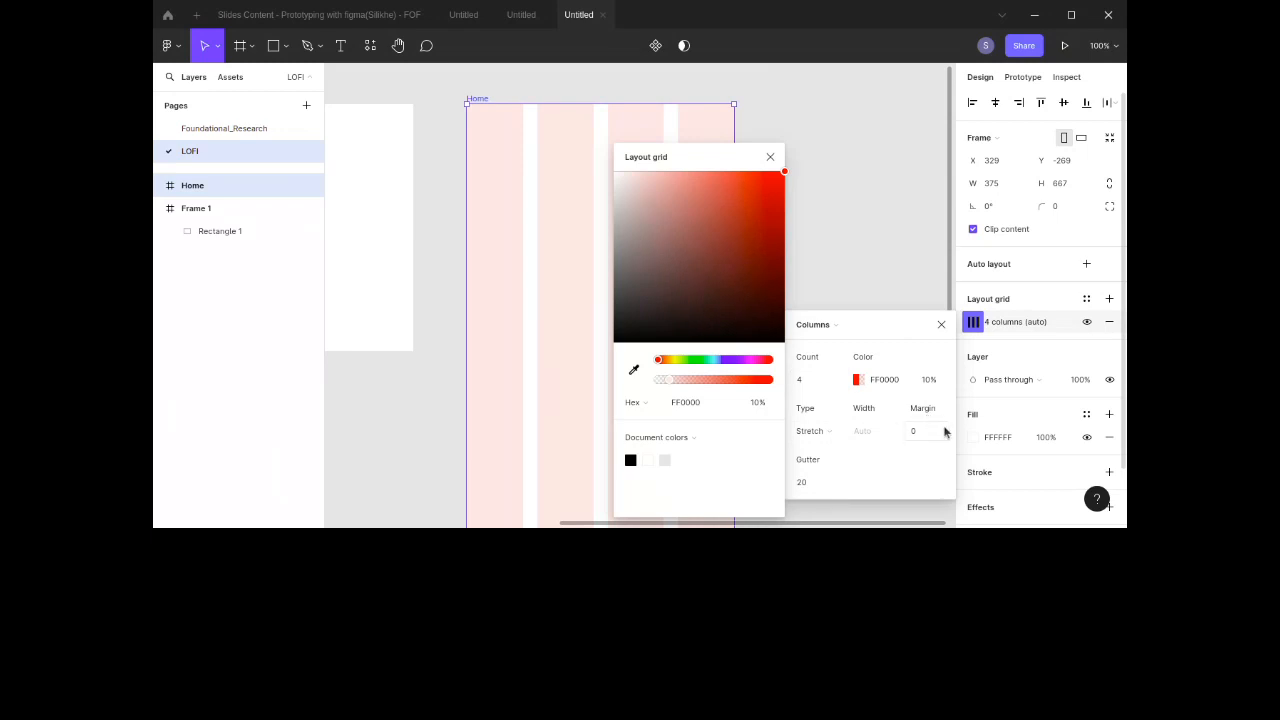
# Step: Set the column grid margin to 35 and close the grid settings
pyautogui.click(926, 432)
pyautogui.moveTo(690, 157); pyautogui.dragTo(866, 195)
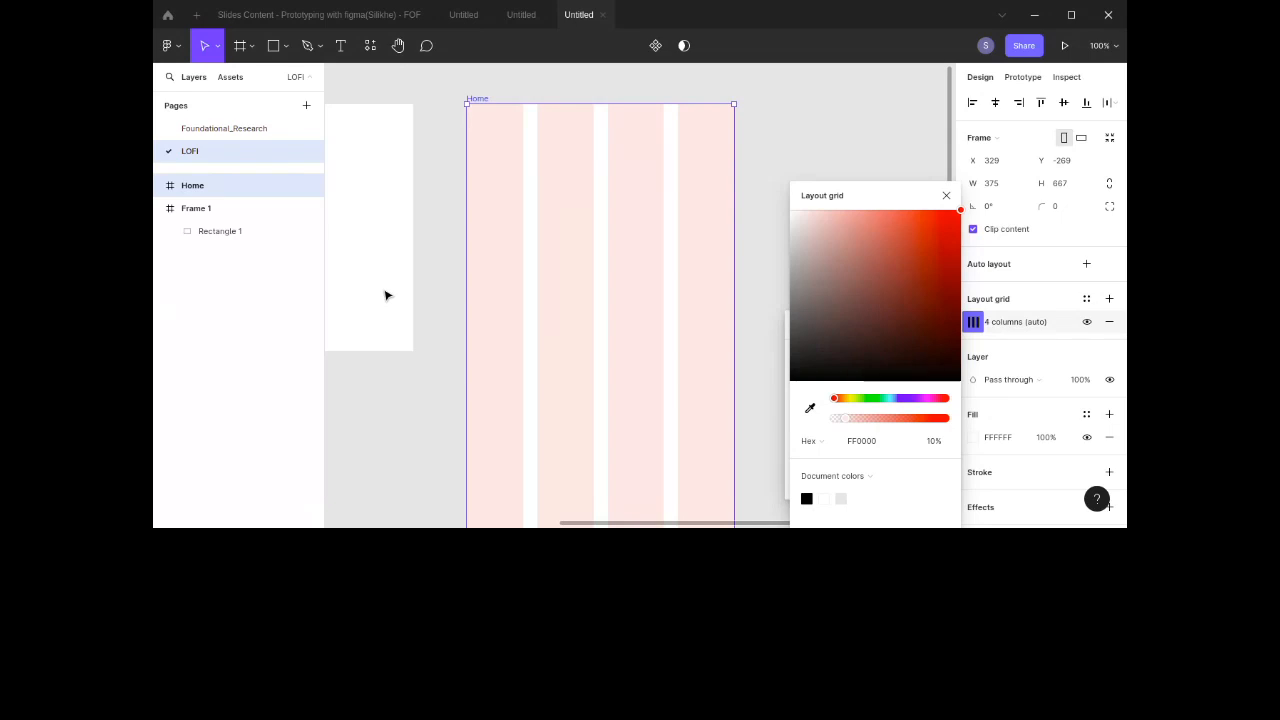
pyautogui.click(946, 195)
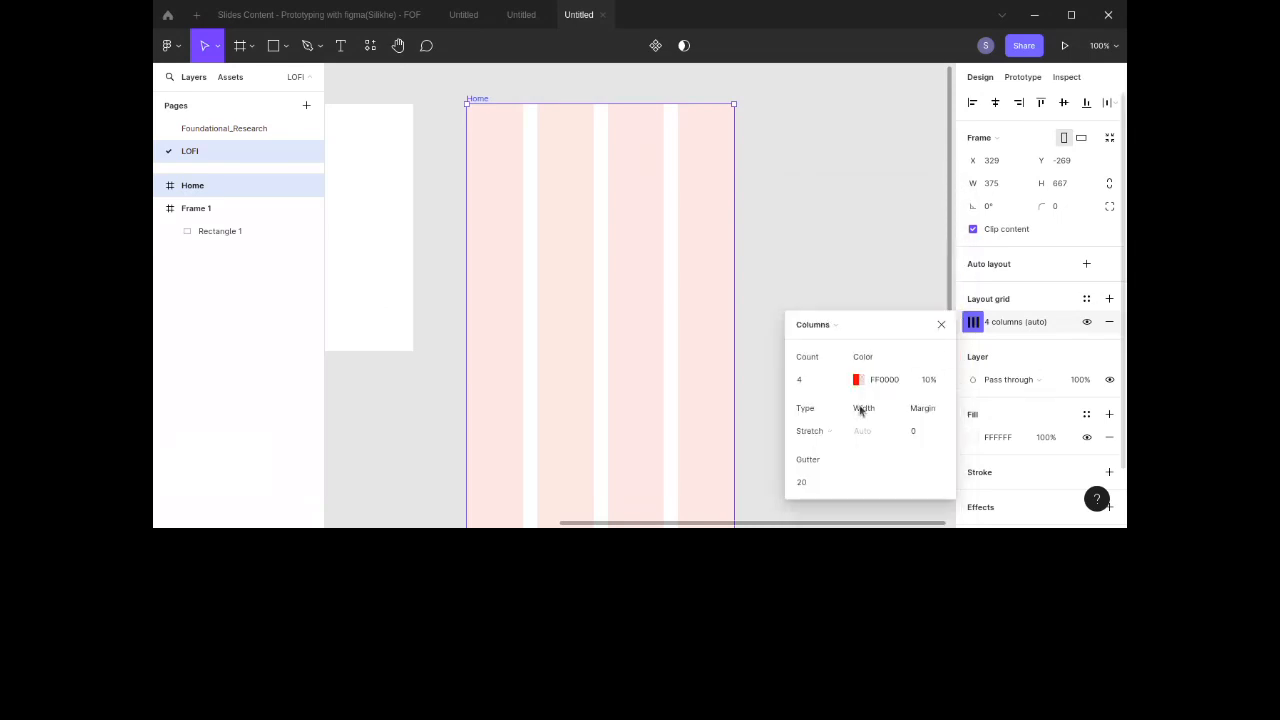
pyautogui.click(919, 432)
pyautogui.press('Return')
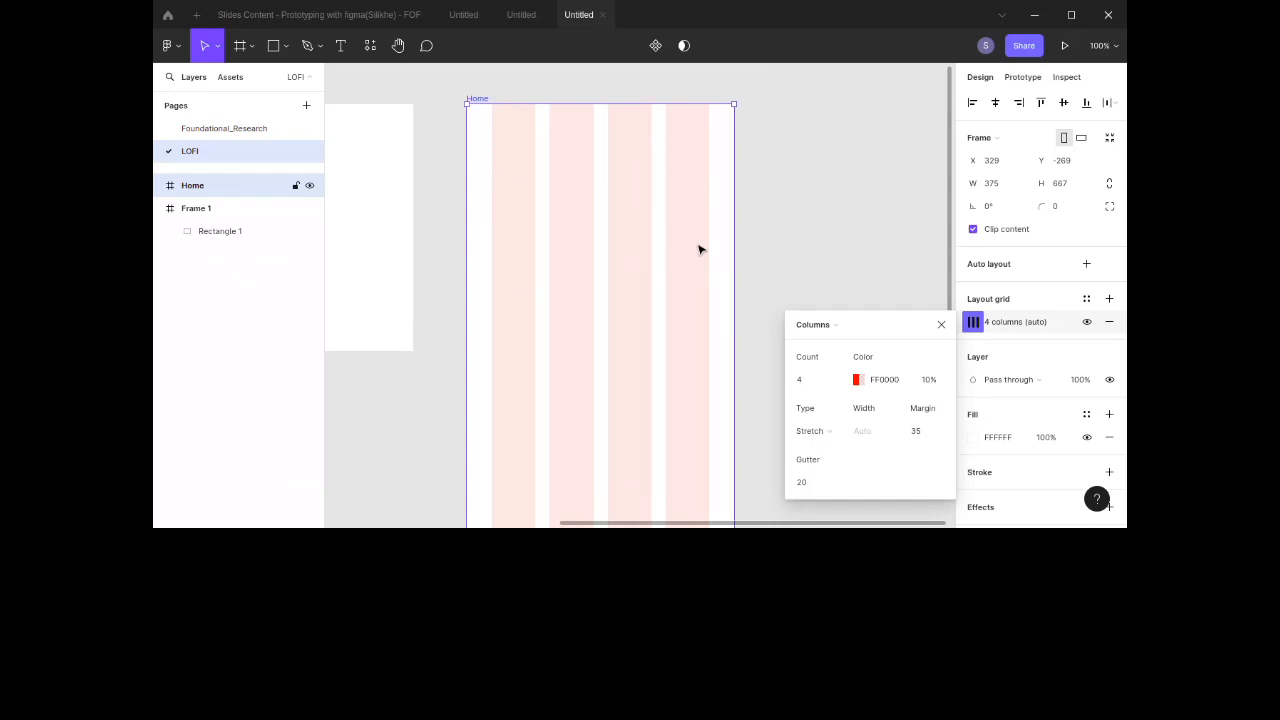
pyautogui.click(940, 326)
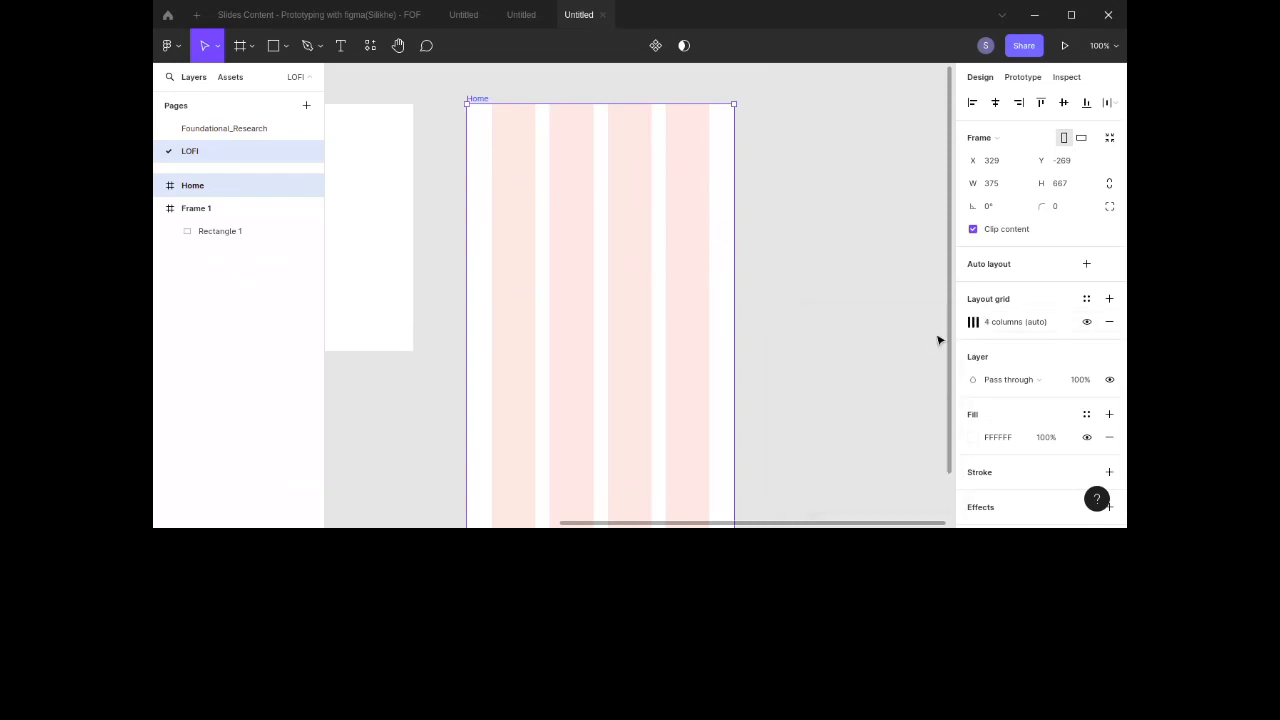
# Step: Add a second layout grid to the Home frame as Rows with a count of 1000
pyautogui.scroll(-3, 835, 310)
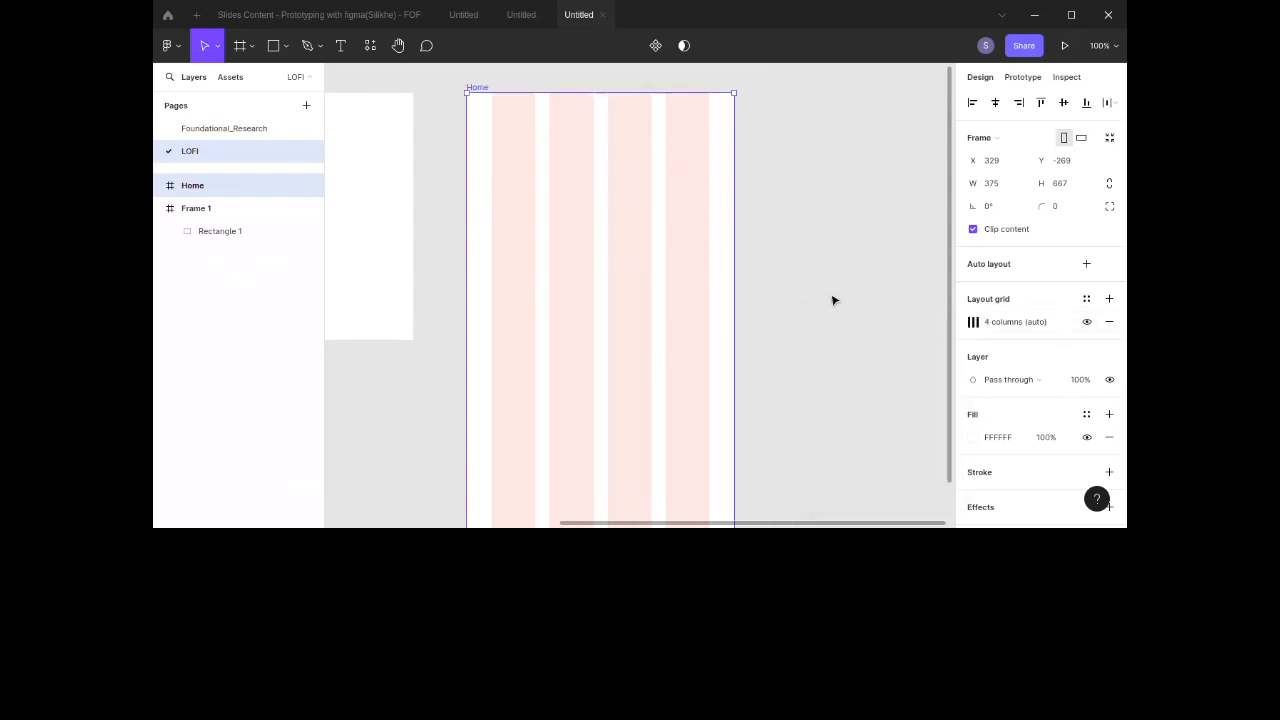
pyautogui.scroll(3, 835, 300)
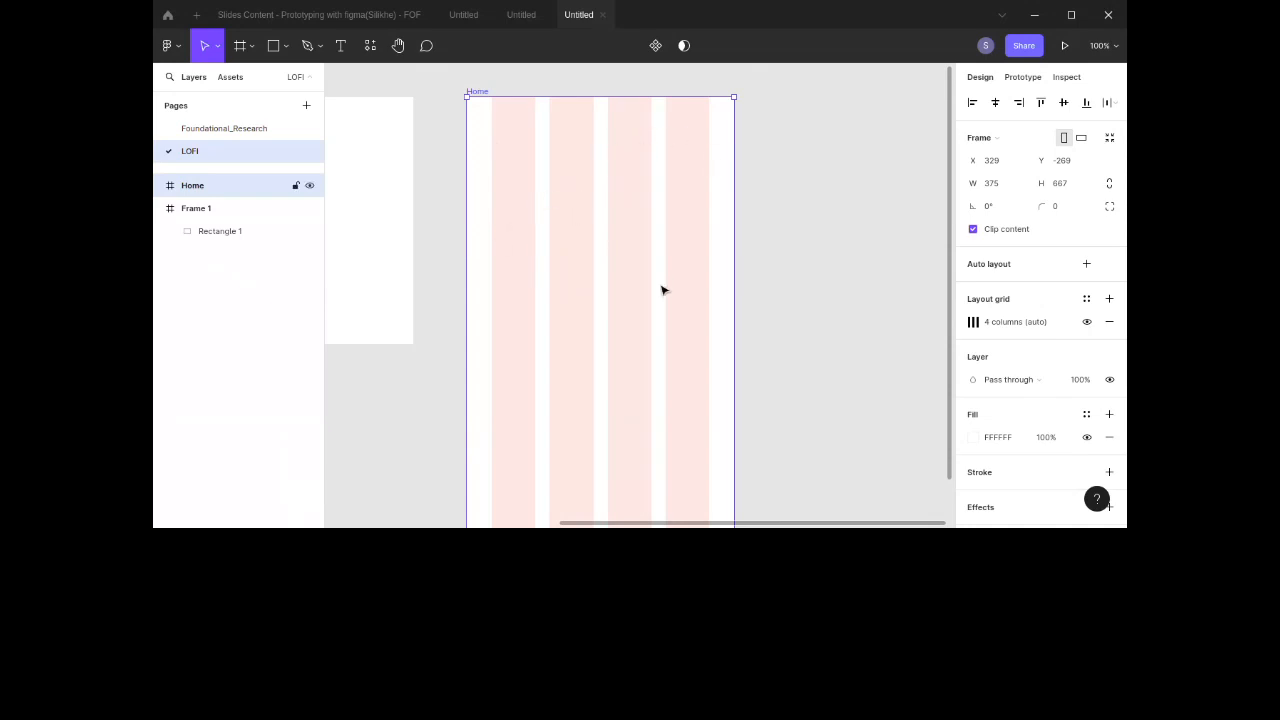
pyautogui.click(1109, 299)
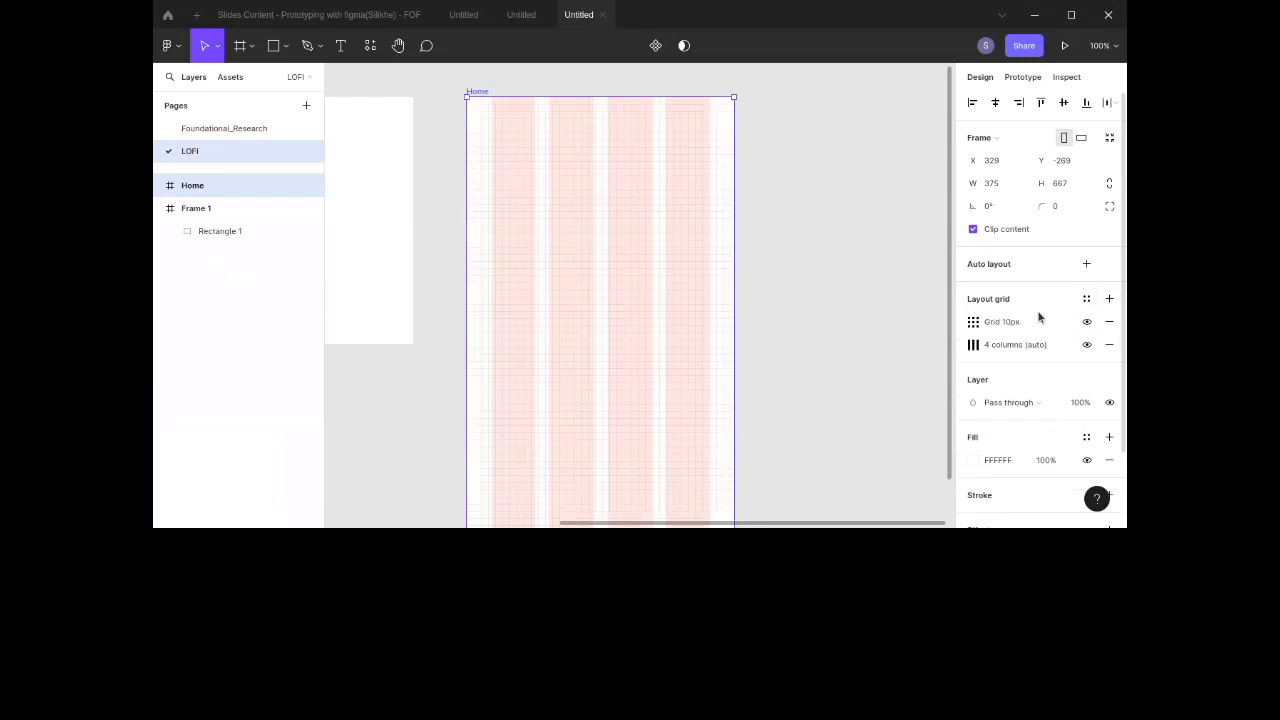
pyautogui.click(971, 326)
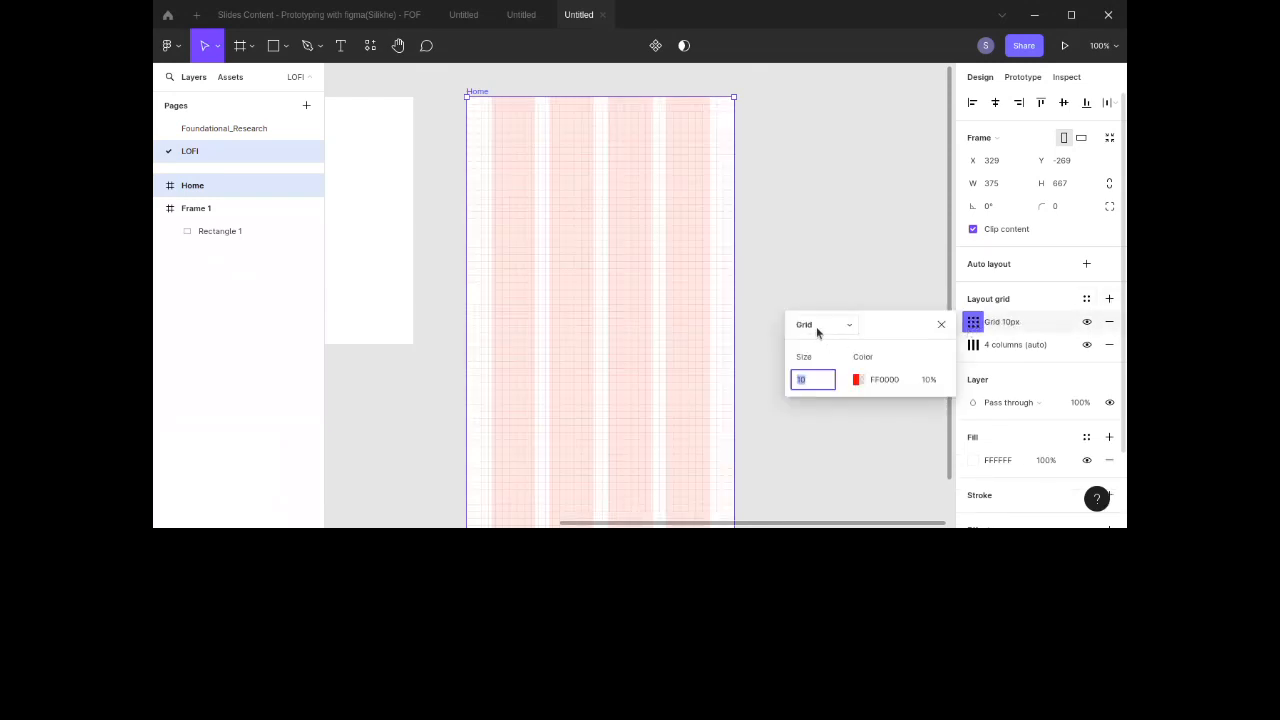
pyautogui.click(816, 326)
pyautogui.click(814, 359)
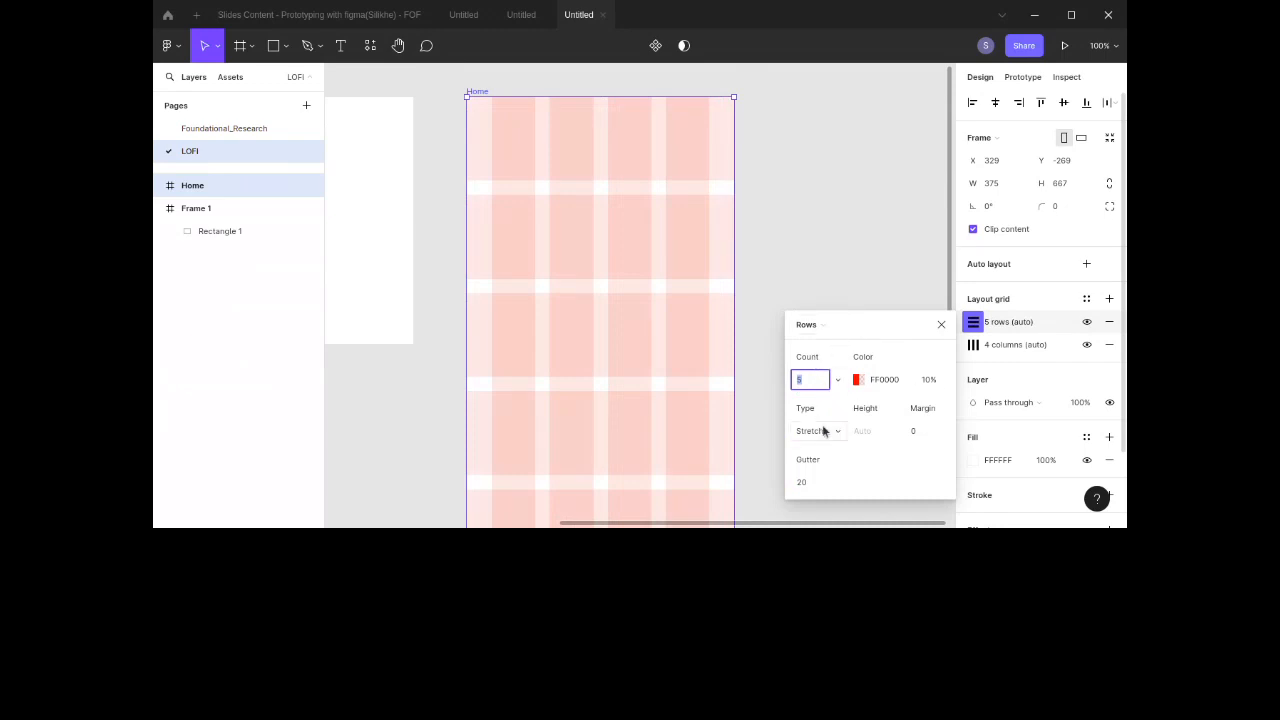
pyautogui.write('1000')
pyautogui.press('Return')
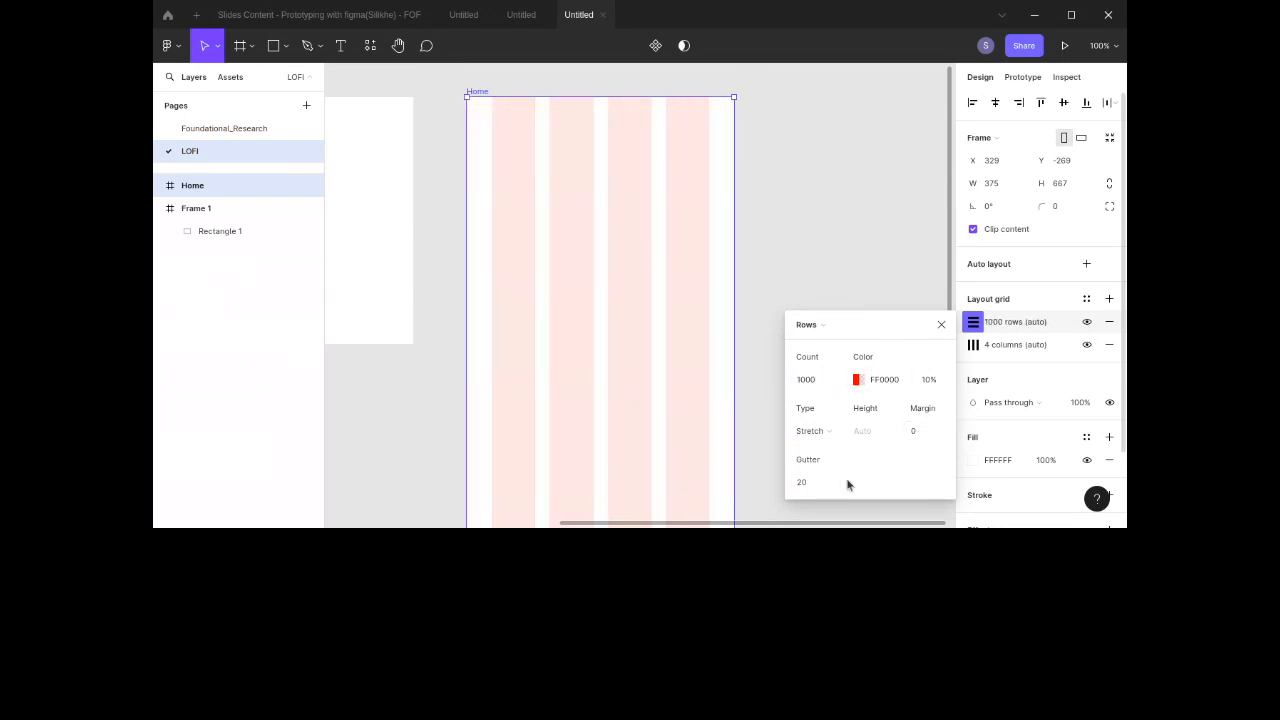
# Step: Set the row grid gutter to 0 and its type to Top
pyautogui.click(805, 483)
pyautogui.write('0')
pyautogui.press('Return')
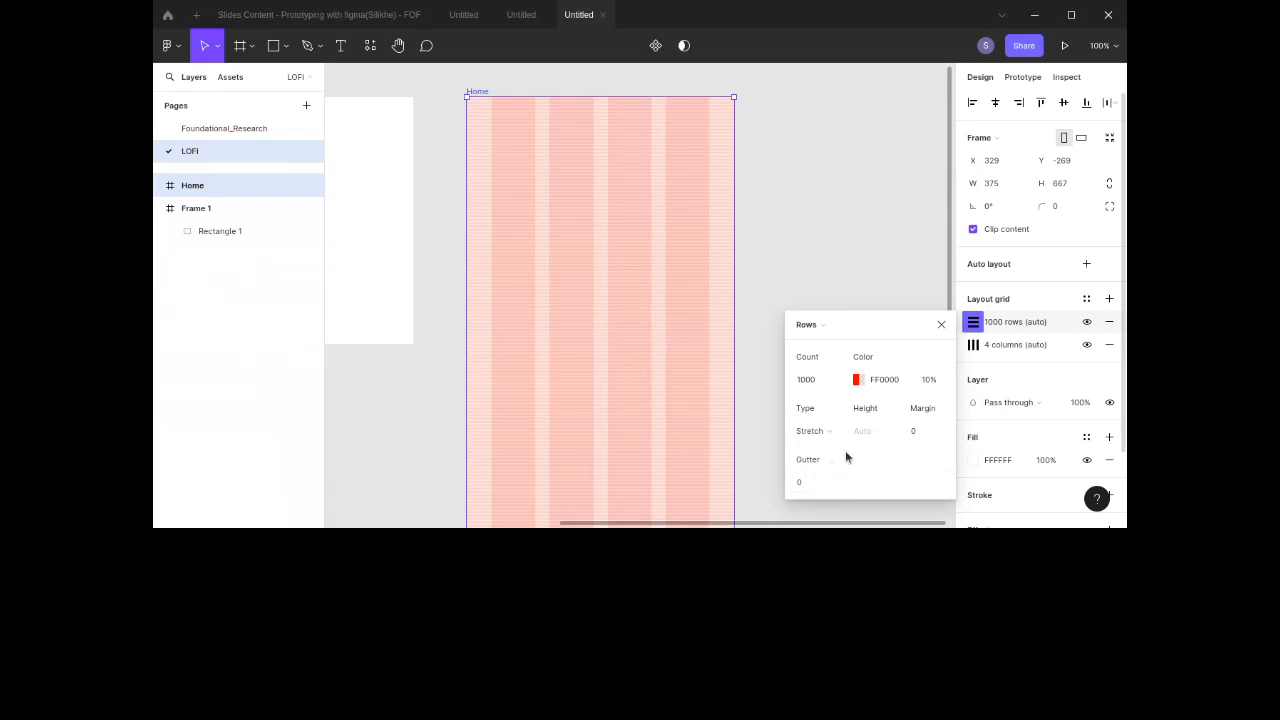
pyautogui.click(918, 432)
pyautogui.click(824, 429)
pyautogui.click(826, 376)
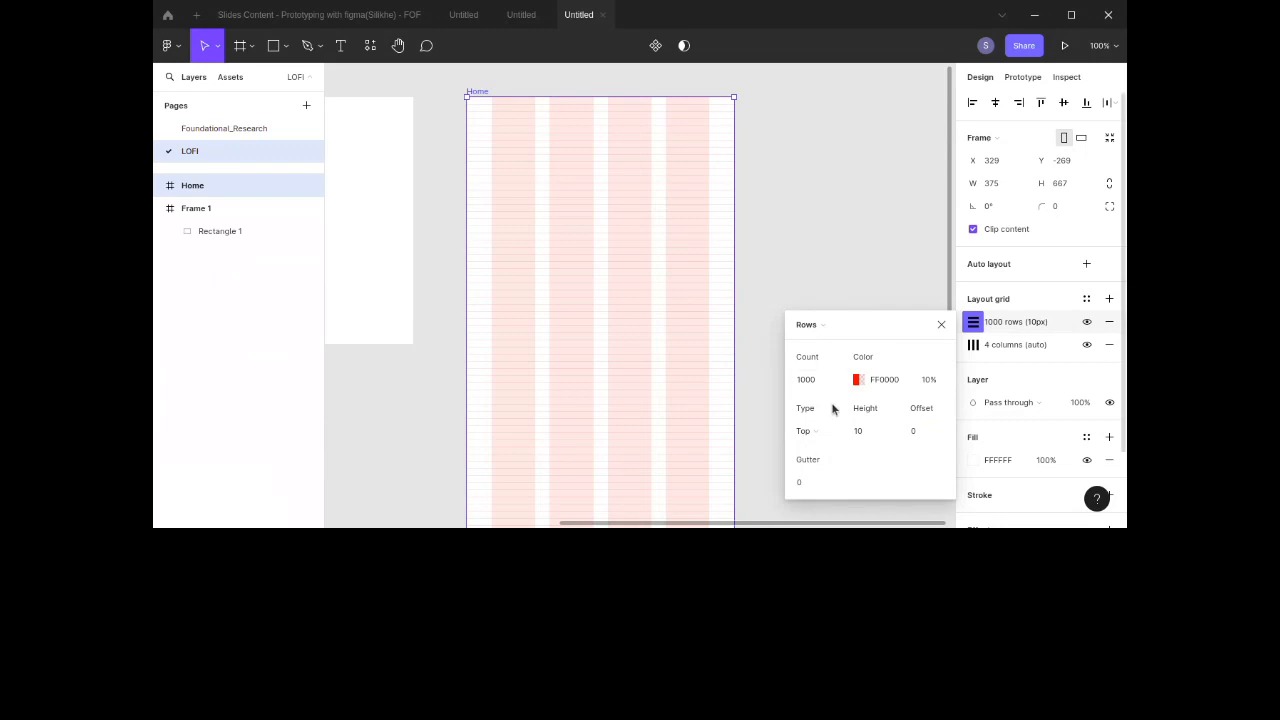
# Step: Set the row height to 8 and close the grid settings
pyautogui.click(863, 435)
pyautogui.write('8')
pyautogui.press('Return')
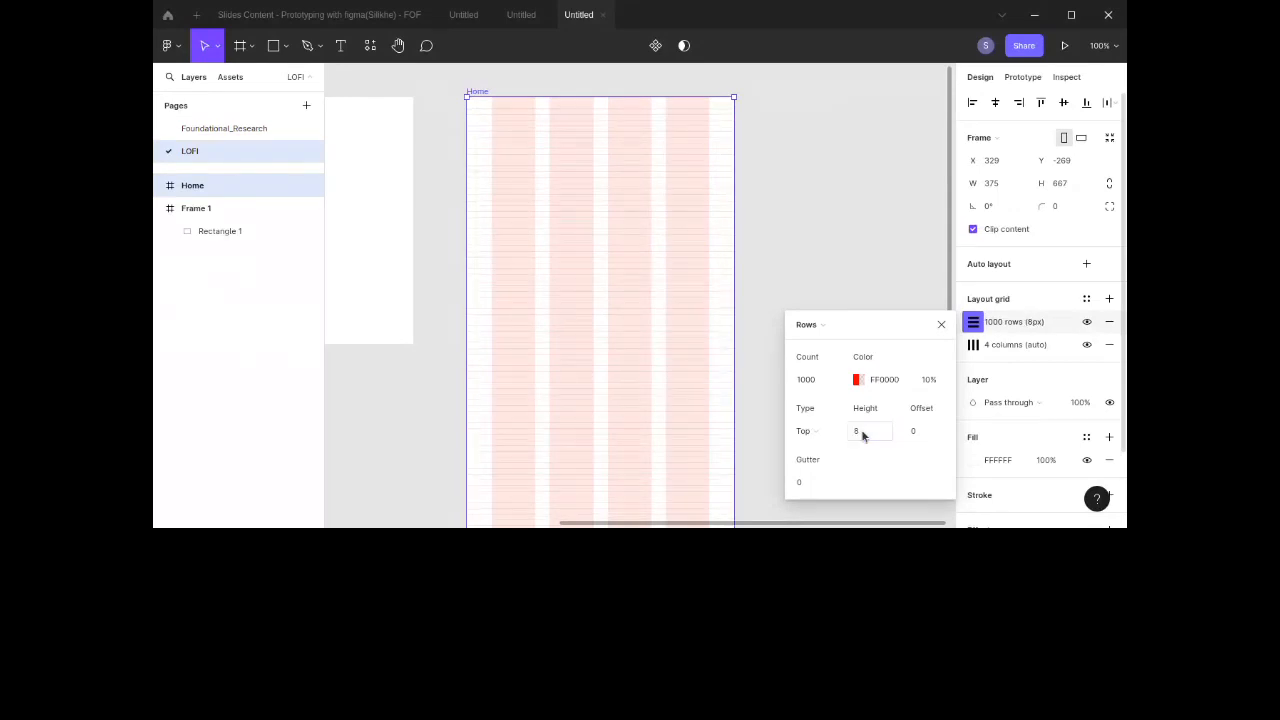
pyautogui.click(941, 324)
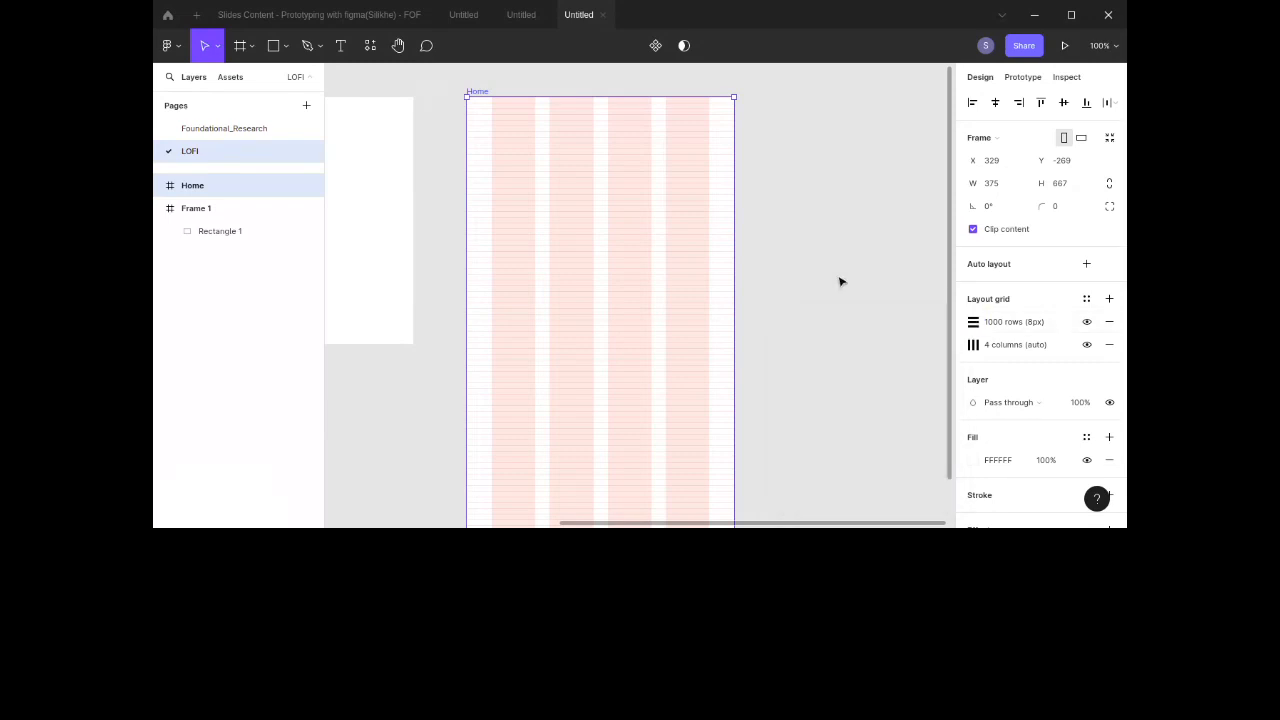
# Step: Inspect the Home frame's grids up close, then open the Foundational_Research page and select the user feedback items
pyautogui.scroll(3, 806, 251)
pyautogui.press('+')
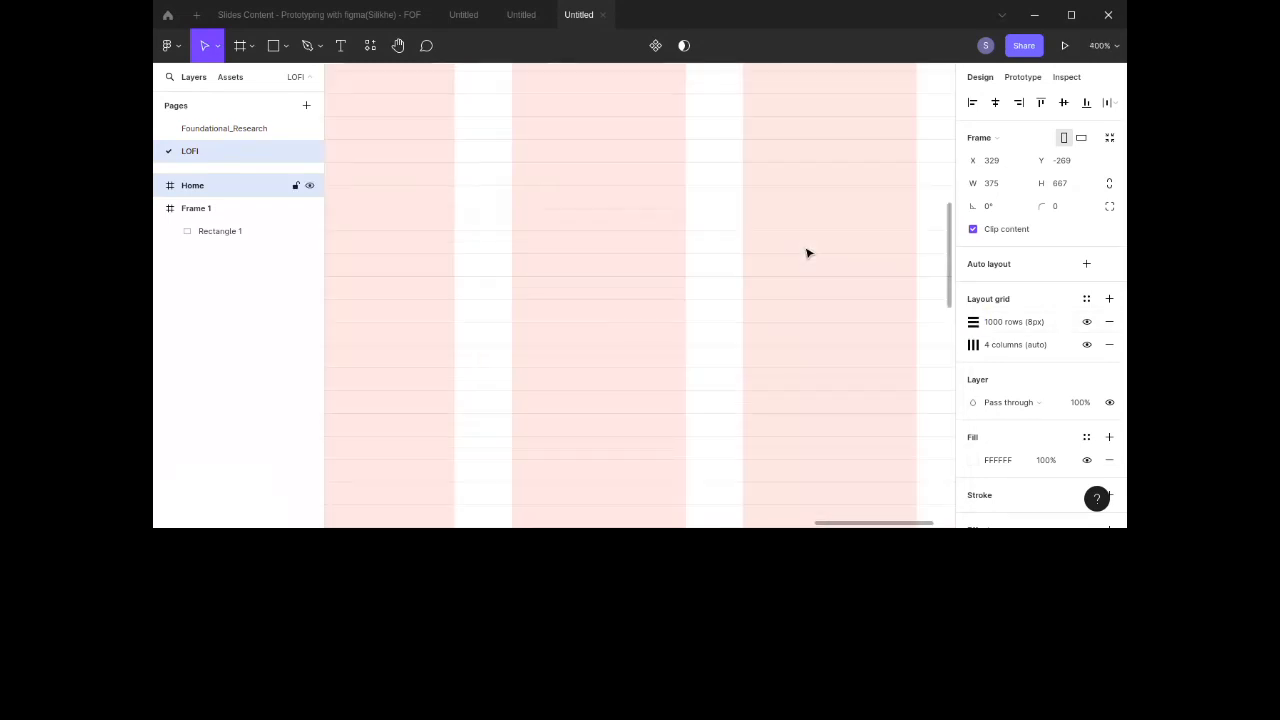
pyautogui.scroll(3, 808, 253)
pyautogui.hscroll(-1, 808, 253)
pyautogui.press('-')
pyautogui.scroll(5, 808, 253)
pyautogui.scroll(-4, 808, 253)
pyautogui.scroll(1, 808, 253)
pyautogui.scroll(1, 808, 253)
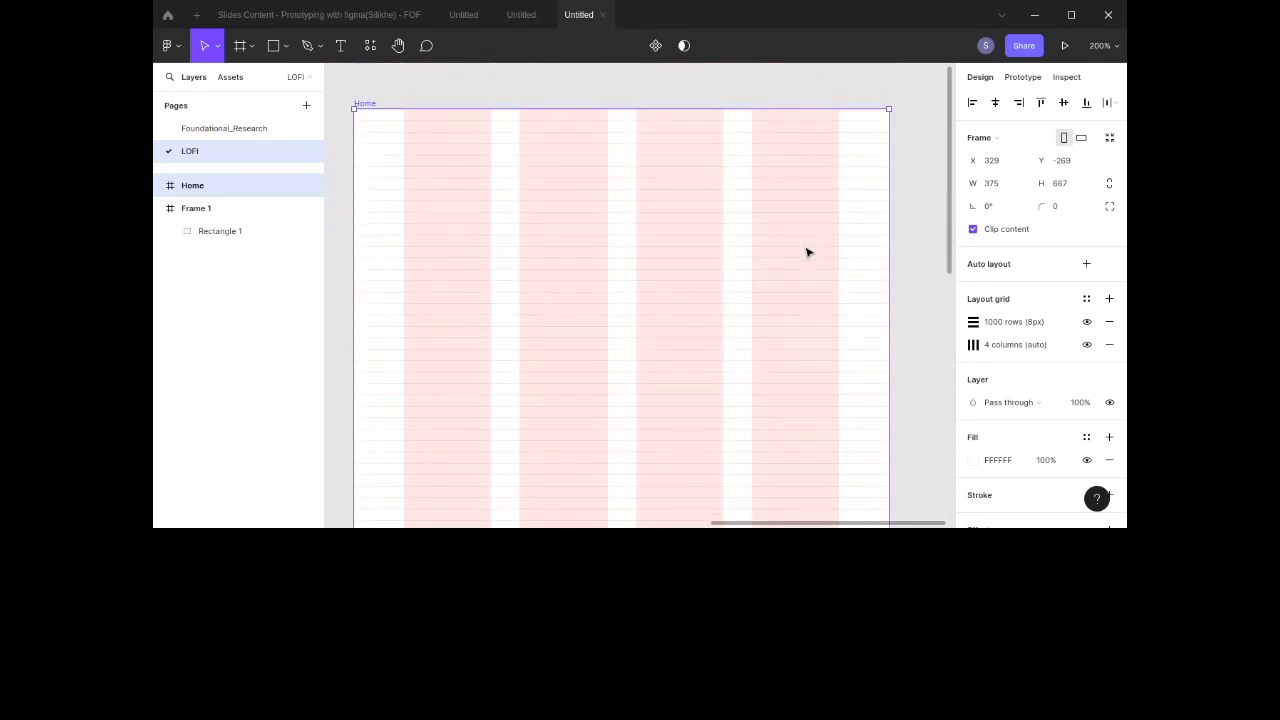
pyautogui.click(197, 130)
pyautogui.click(473, 233)
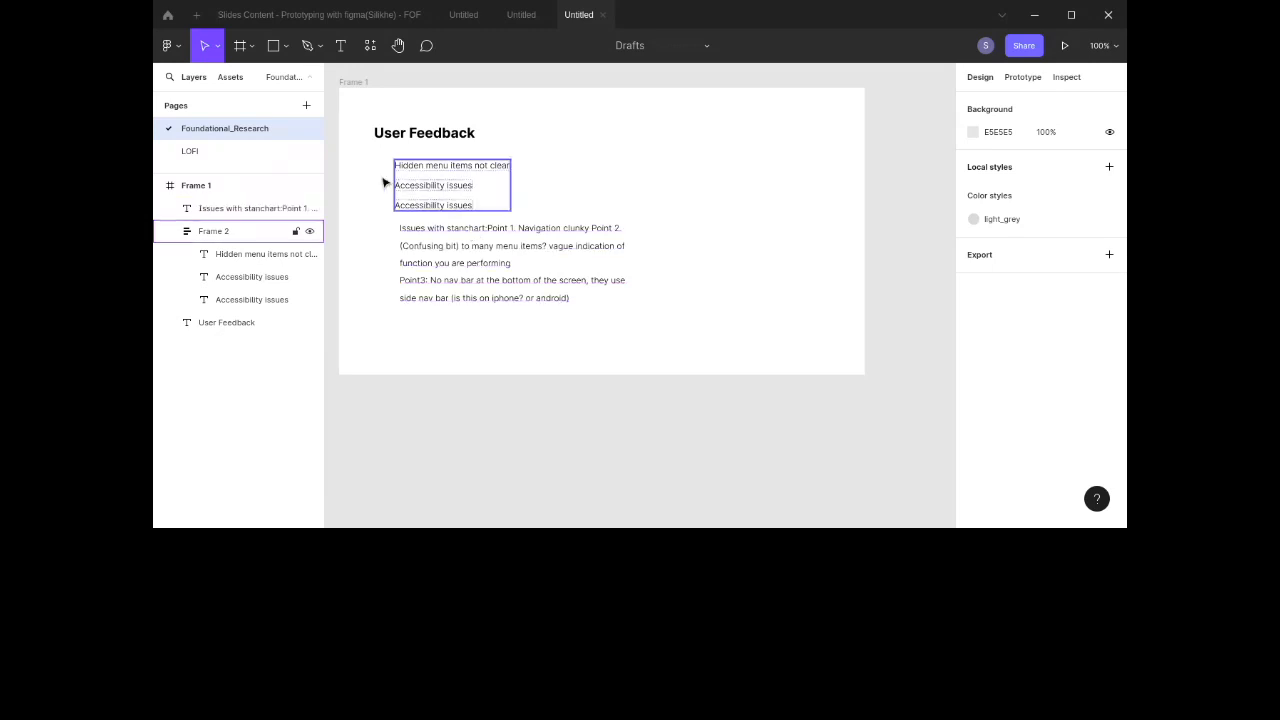
# Step: Return to the LOFI page and view the Home frame with its column and row grids
pyautogui.click(254, 148)
pyautogui.scroll(-1, 537, 296)
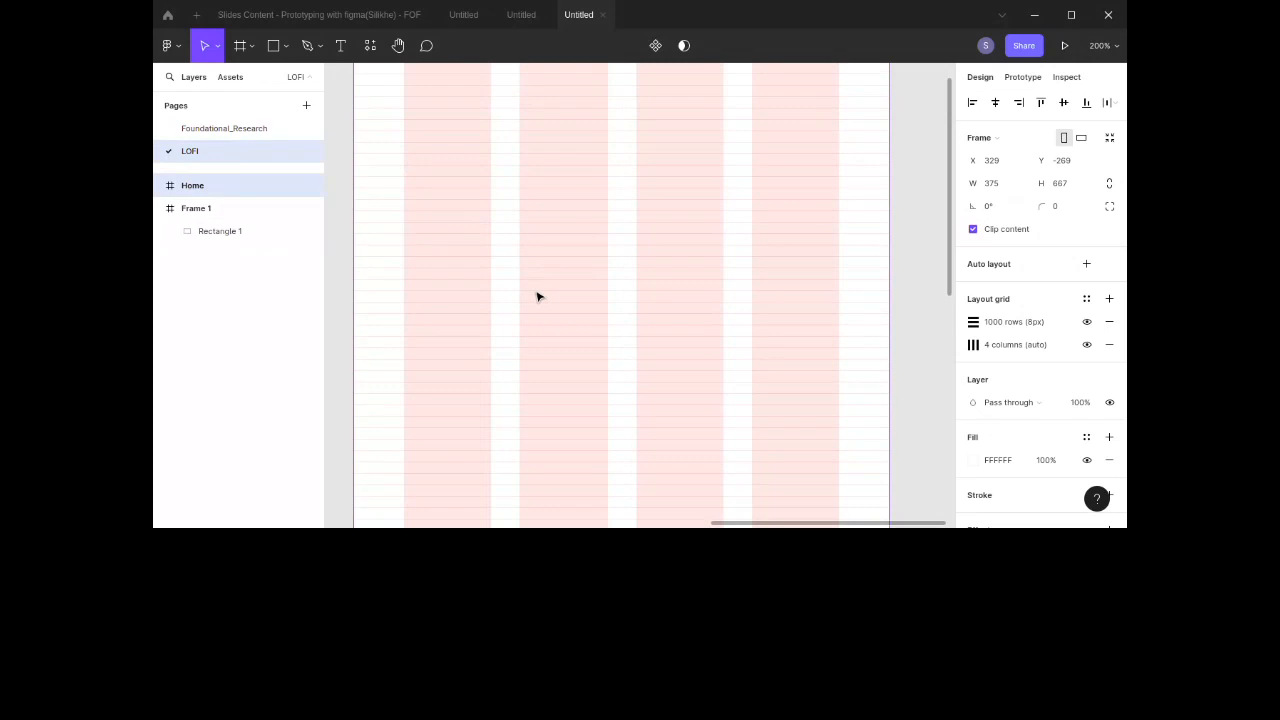
pyautogui.scroll(3, 537, 296)
pyautogui.scroll(-1, 537, 296)
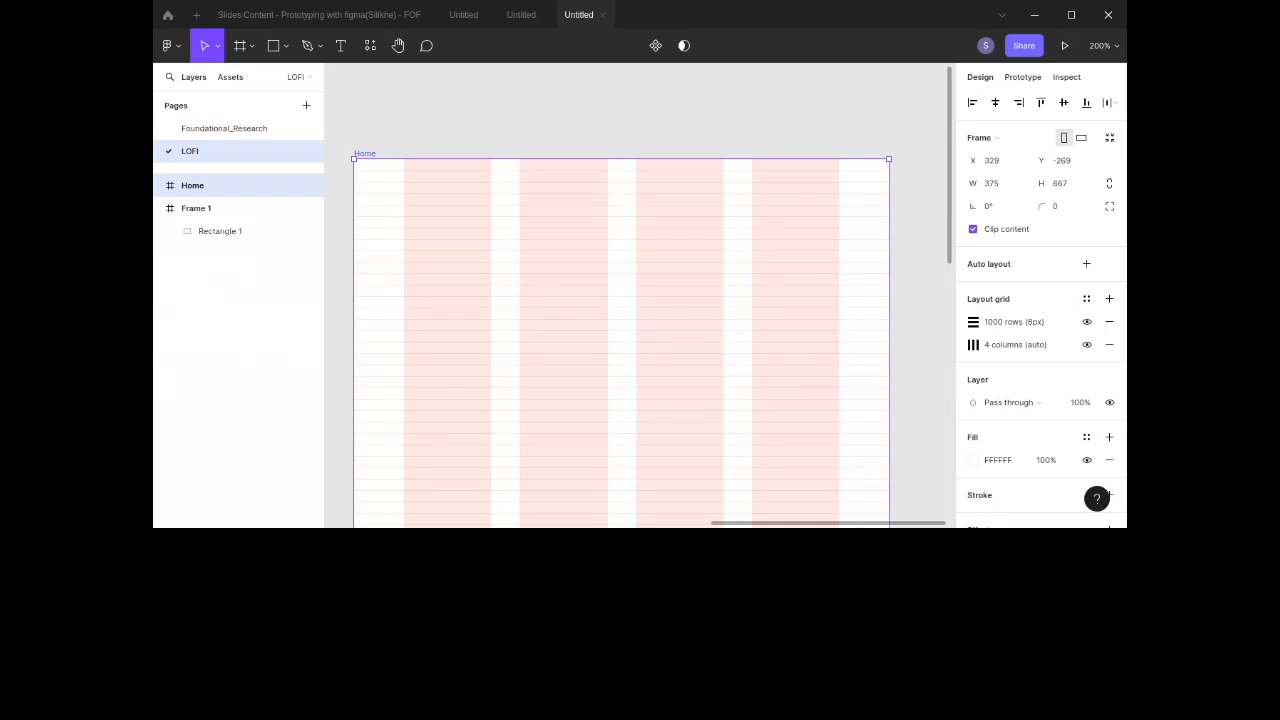
pyautogui.hscroll(5, 640, 146)
pyautogui.click(643, 151)
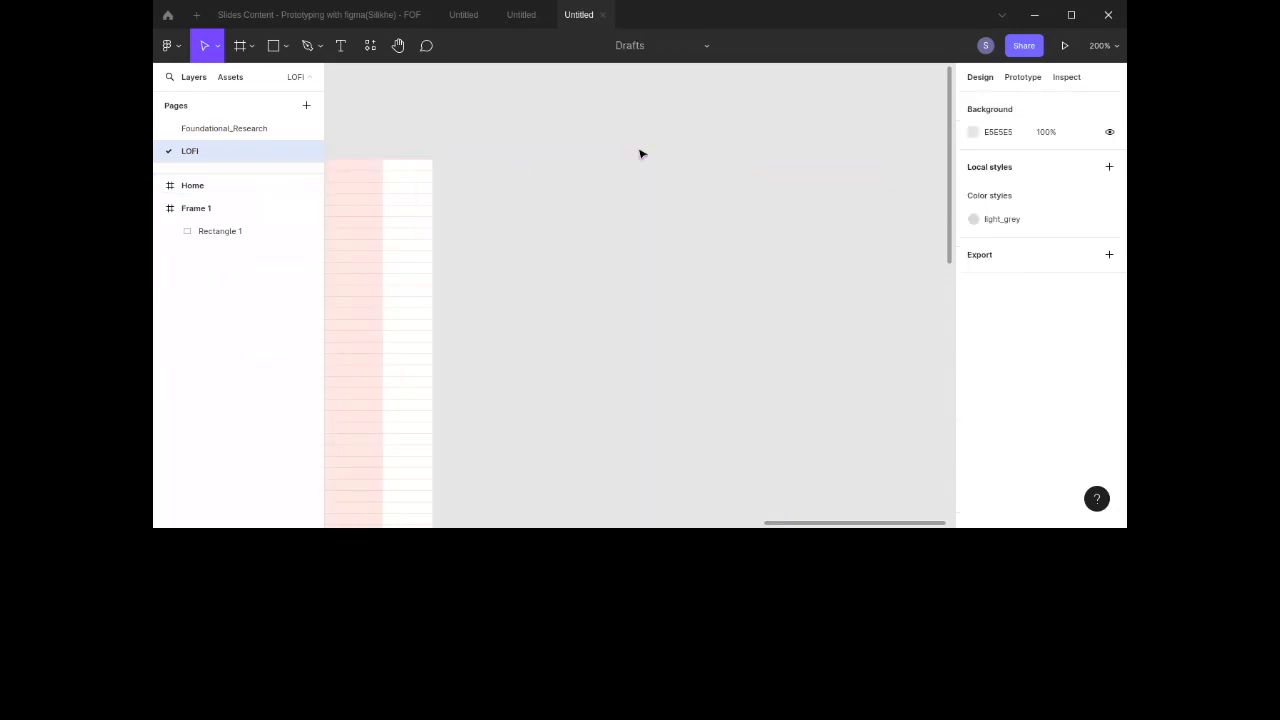
pyautogui.hotkey('ctrl', 'v')
pyautogui.hotkey('ctrl', 'z')
pyautogui.hscroll(-5, 636, 224)
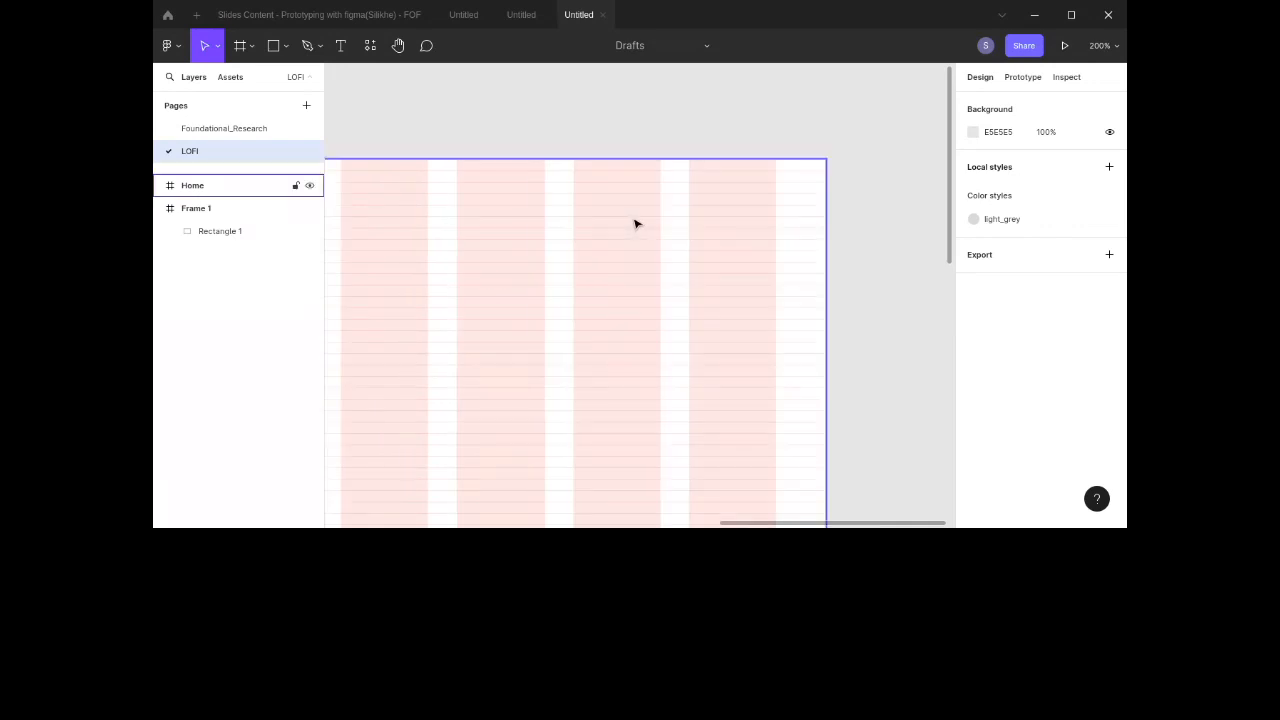
pyautogui.hscroll(4, 835, 229)
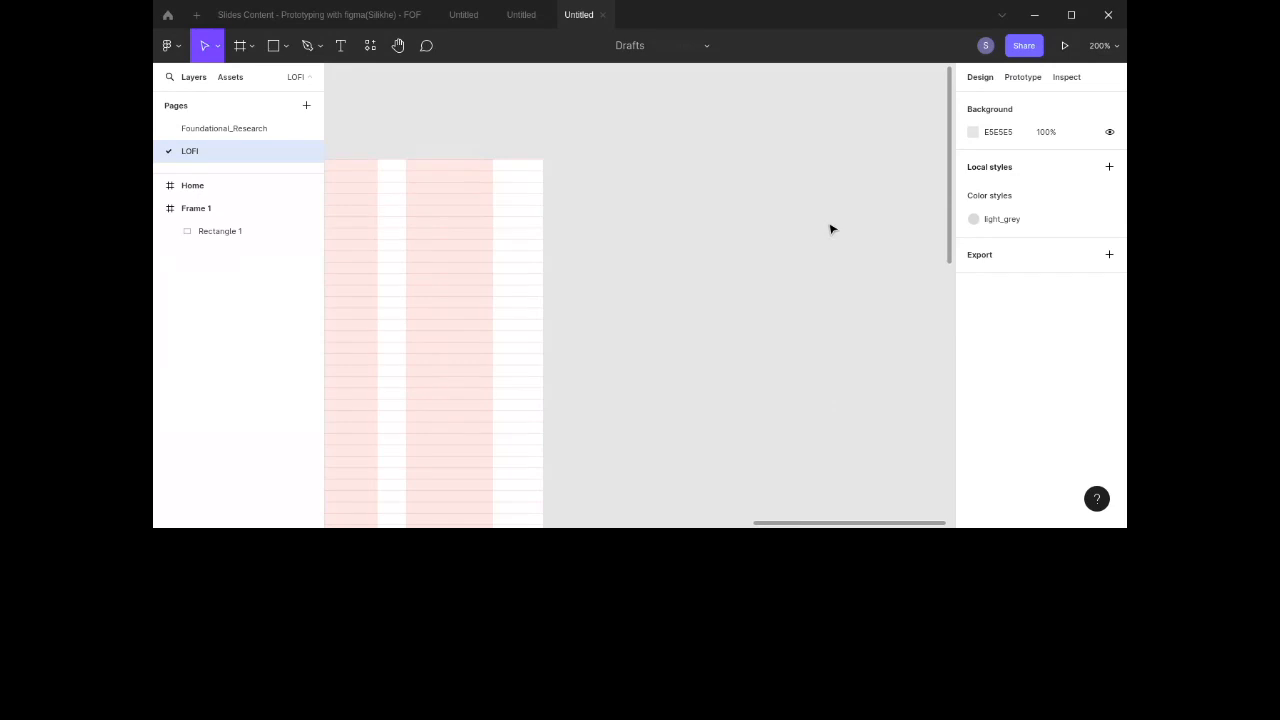
pyautogui.hscroll(-1, 830, 229)
pyautogui.hotkey('ctrl', 'v')
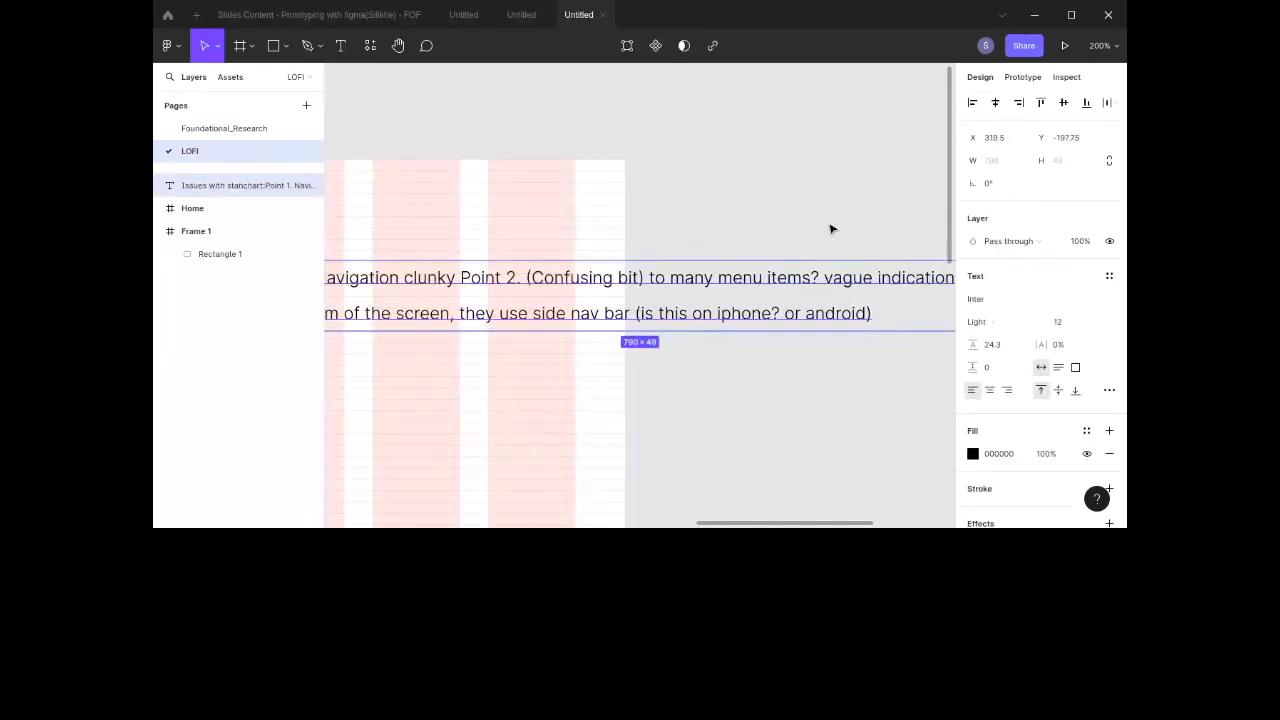
pyautogui.press('Delete')
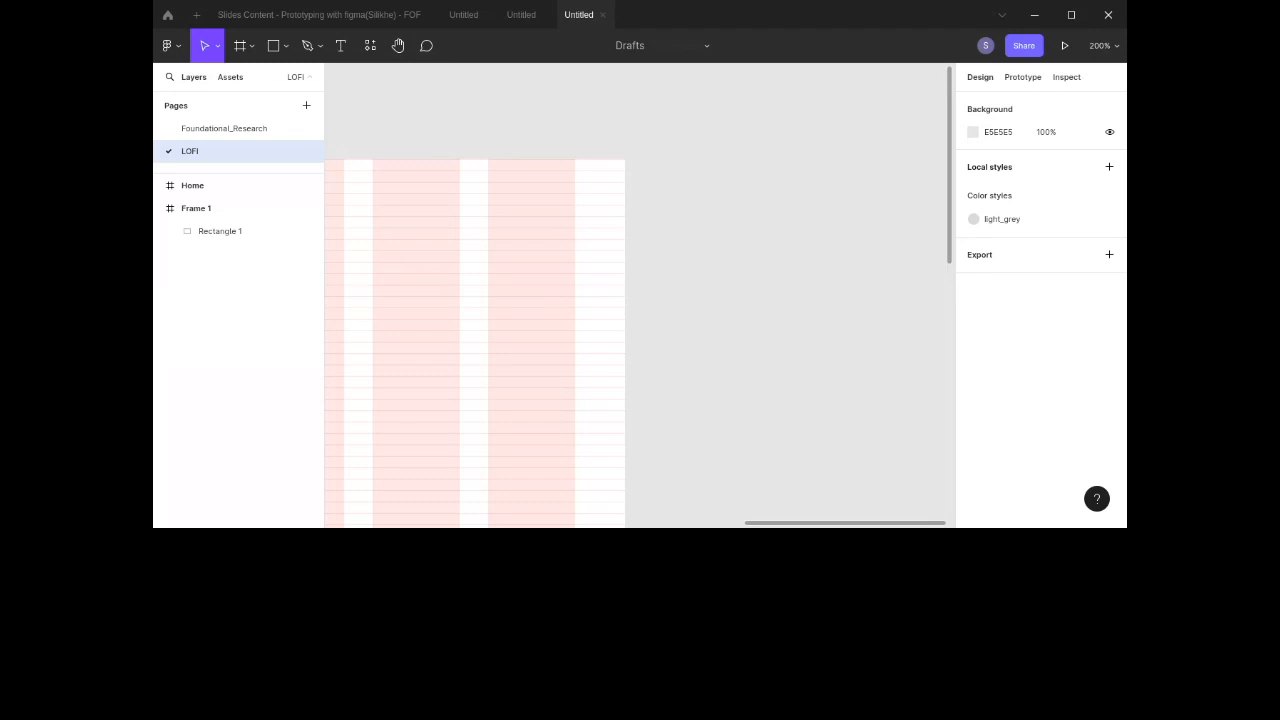
# Step: Switch to the Foundational_Research page and back to the LOFI page
pyautogui.click(224, 128)
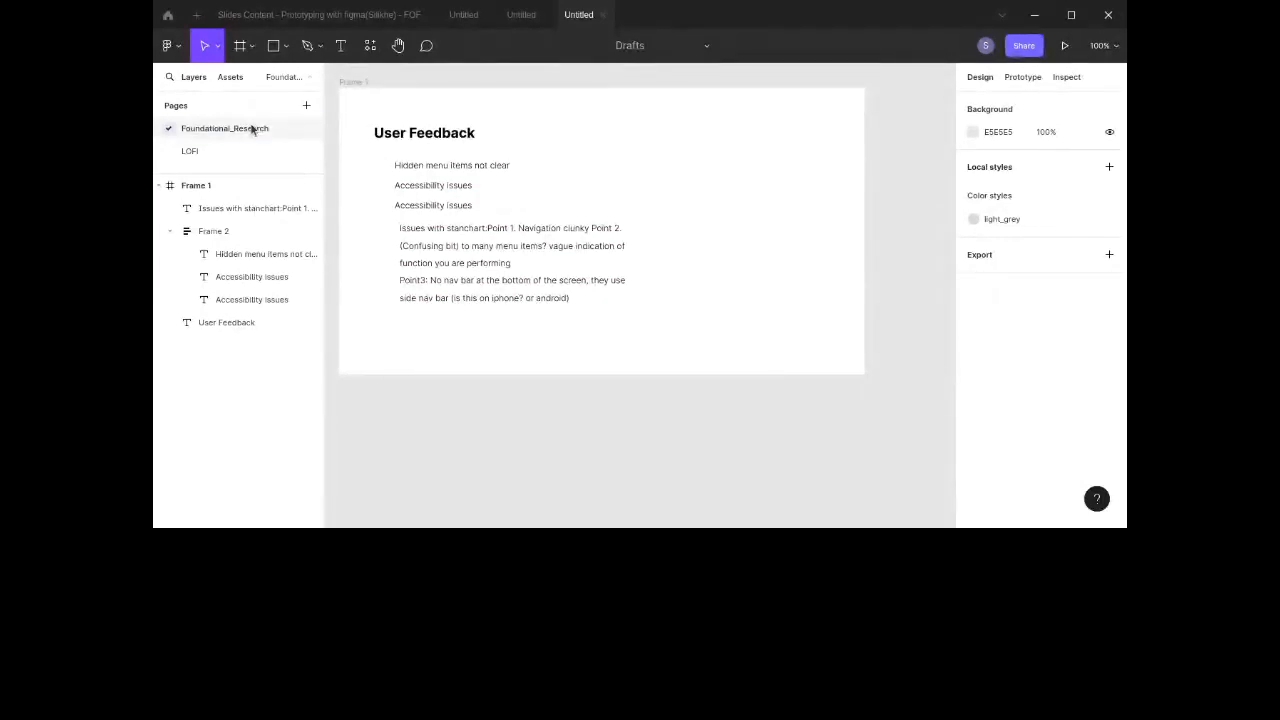
pyautogui.click(252, 130)
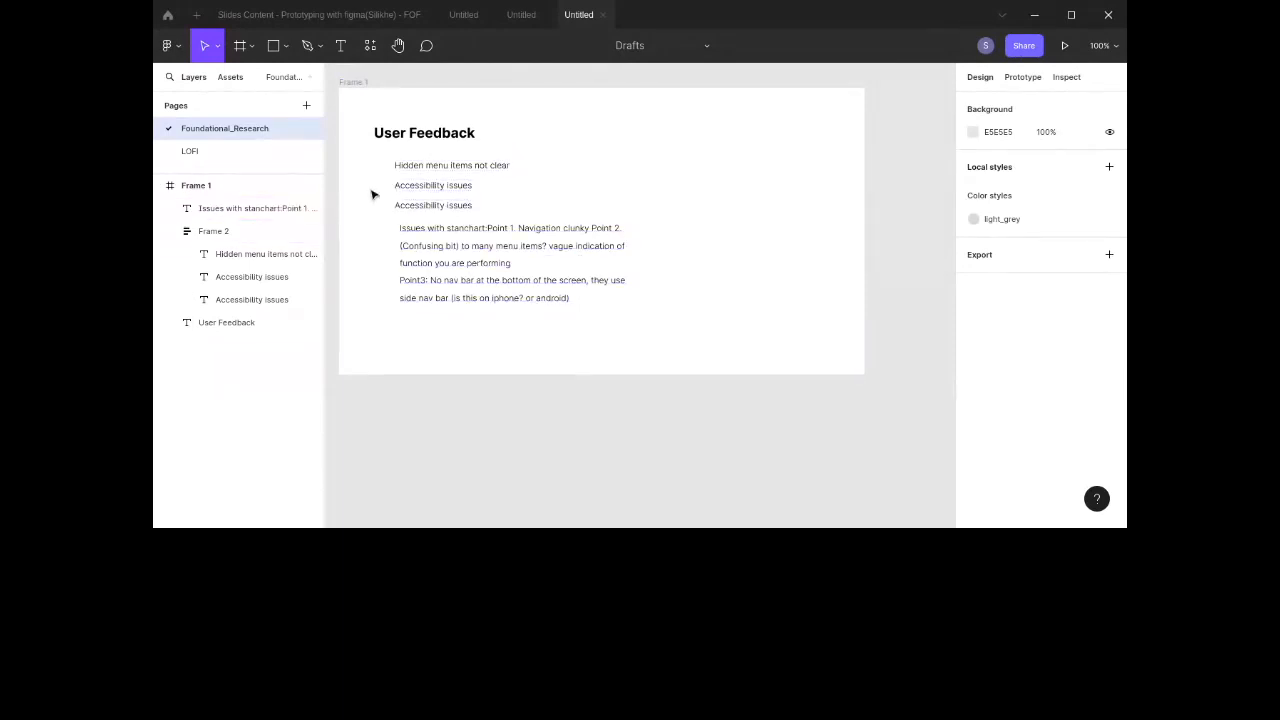
pyautogui.click(238, 150)
pyautogui.hscroll(10, 640, 229)
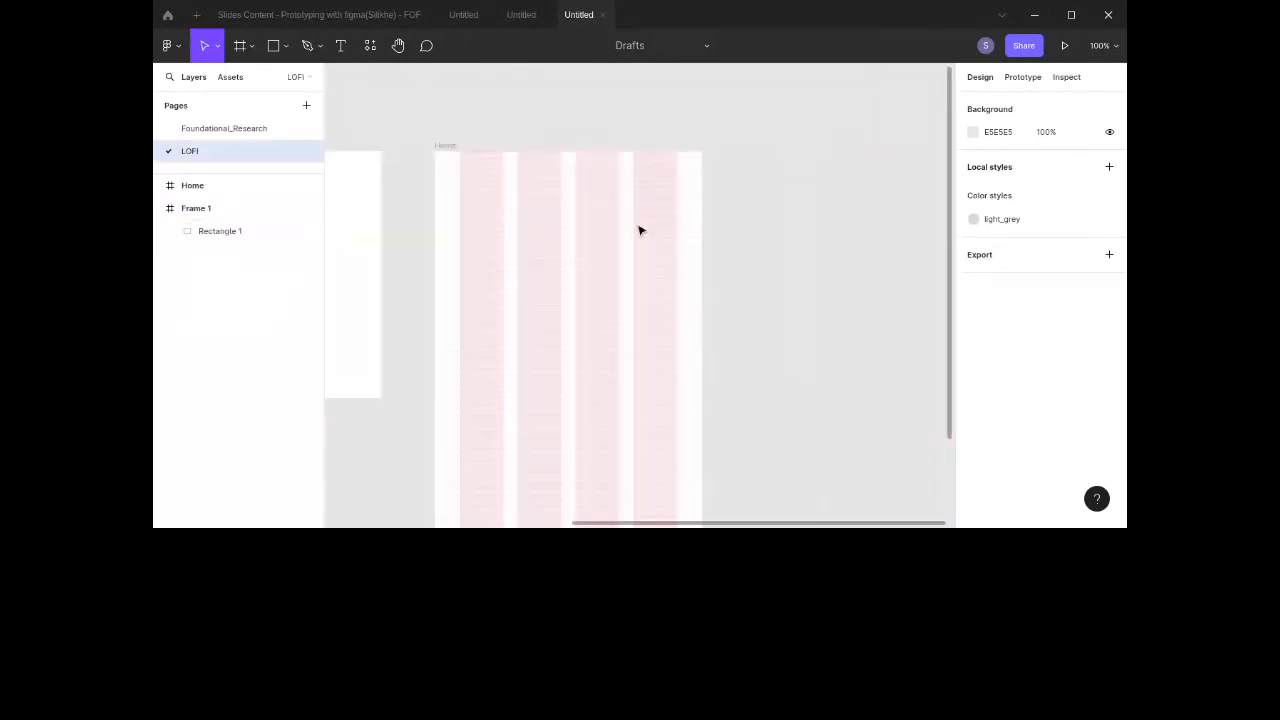
pyautogui.click(273, 45)
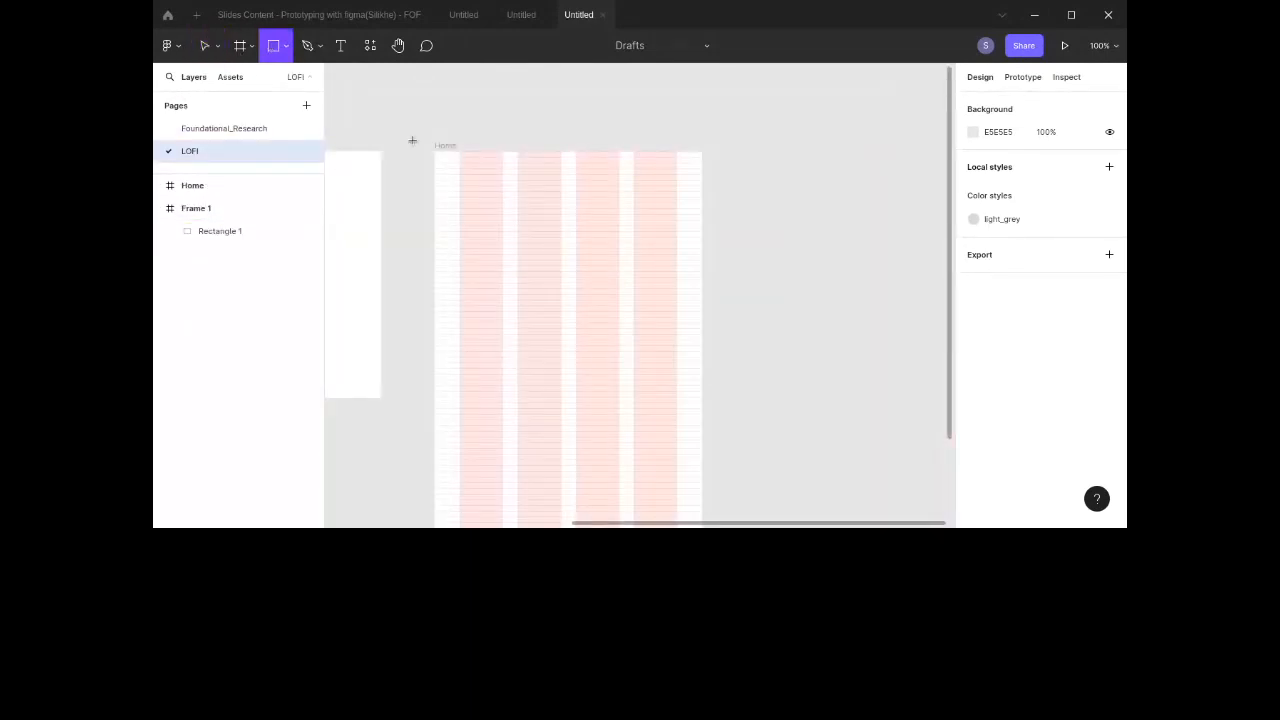
pyautogui.moveTo(459, 185)
pyautogui.mouseDown()
pyautogui.moveTo(540, 197)
pyautogui.moveTo(569, 220)
pyautogui.mouseUp()
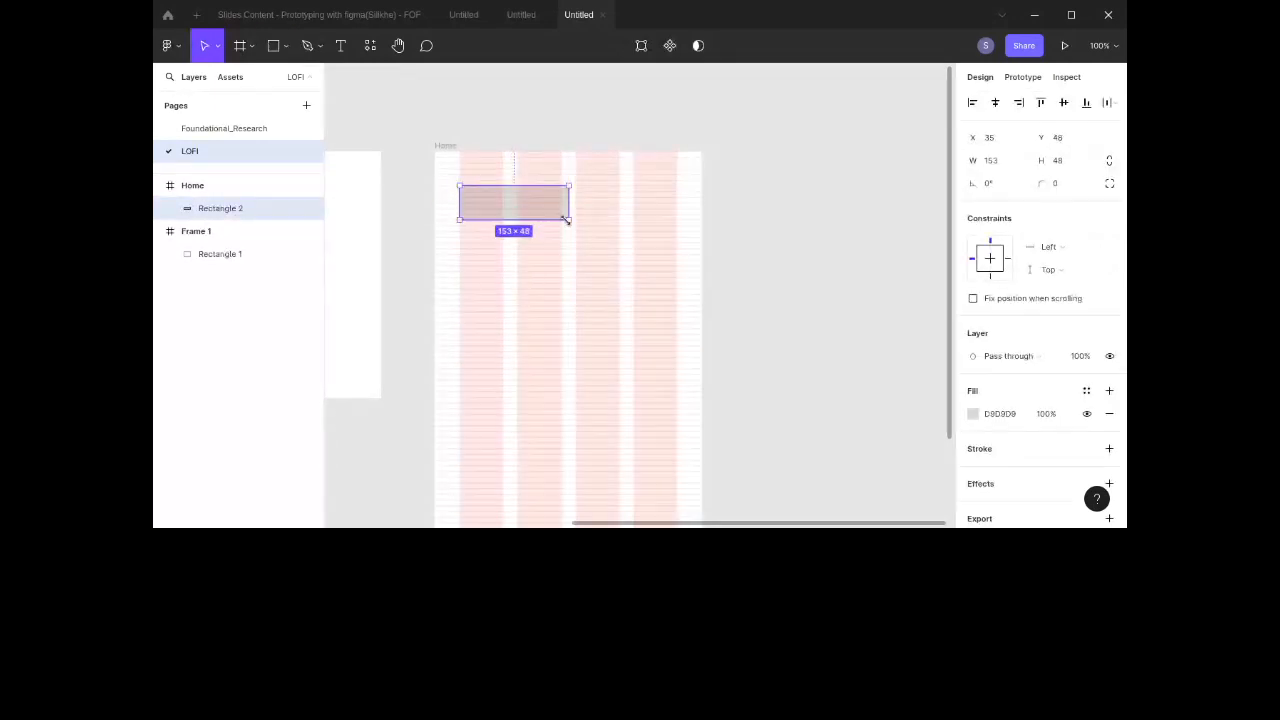
pyautogui.scroll(-3, 569, 223)
pyautogui.moveTo(548, 77); pyautogui.dragTo(572, 312)
pyautogui.scroll(3, 546, 211)
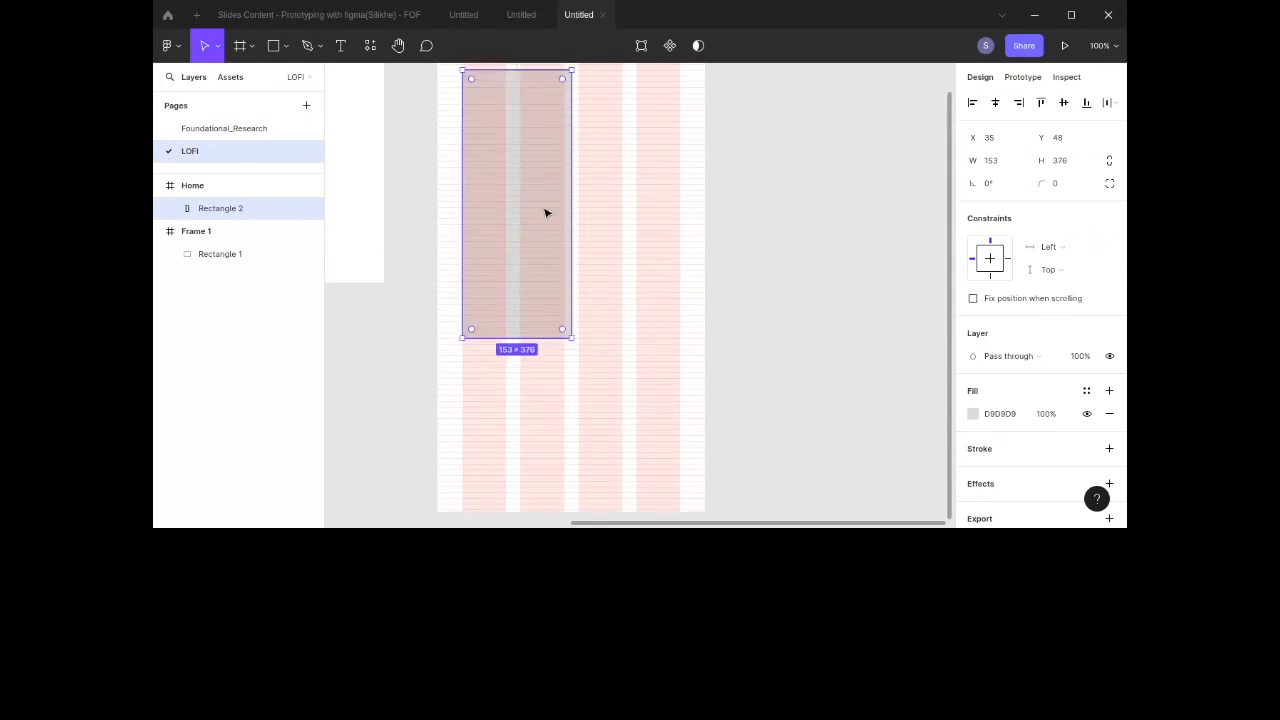
pyautogui.moveTo(538, 217); pyautogui.dragTo(531, 357)
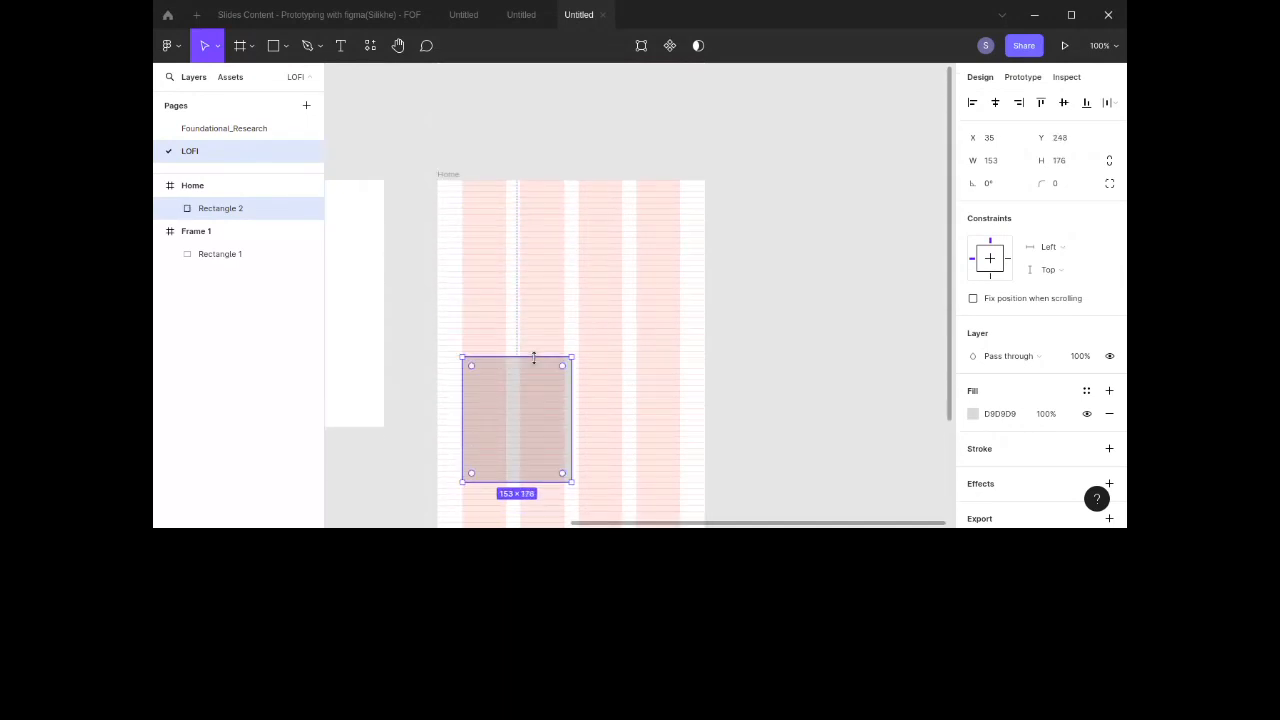
pyautogui.scroll(-3, 536, 362)
pyautogui.press('Delete')
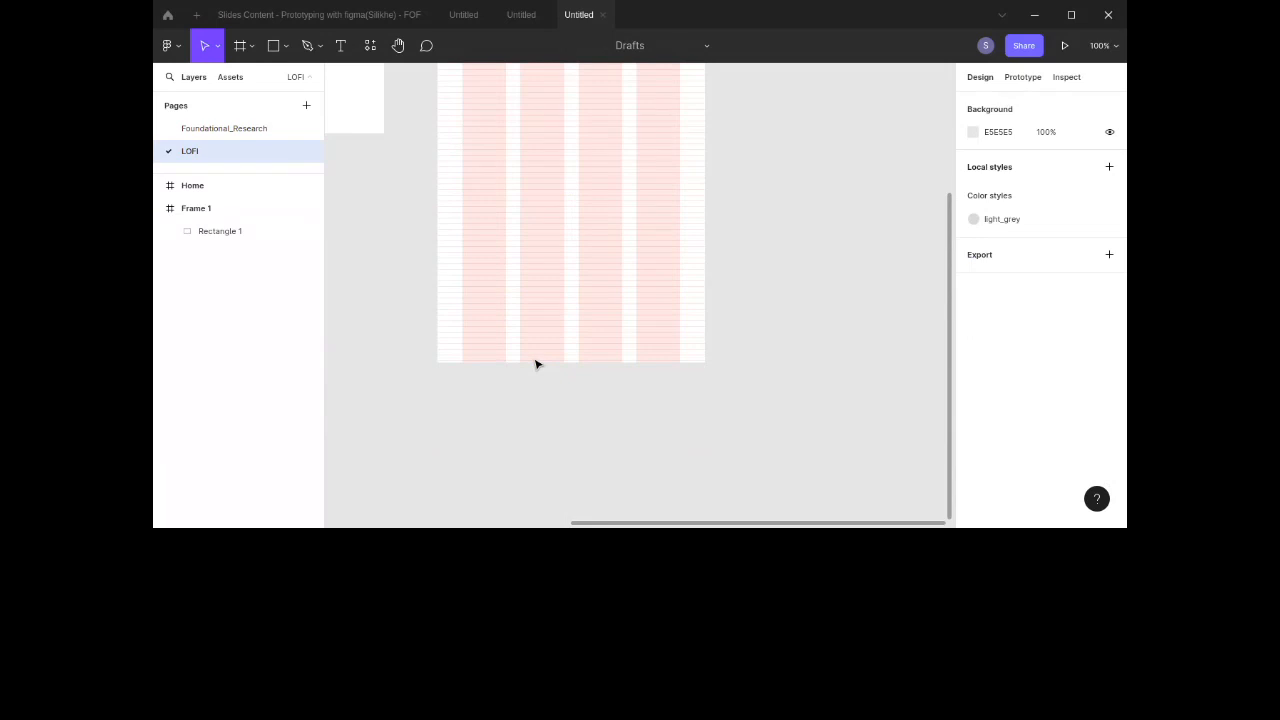
# Step: Draw a full-width rectangle about 375 × 59 along the bottom of the Home frame as a nav bar
pyautogui.press('r')
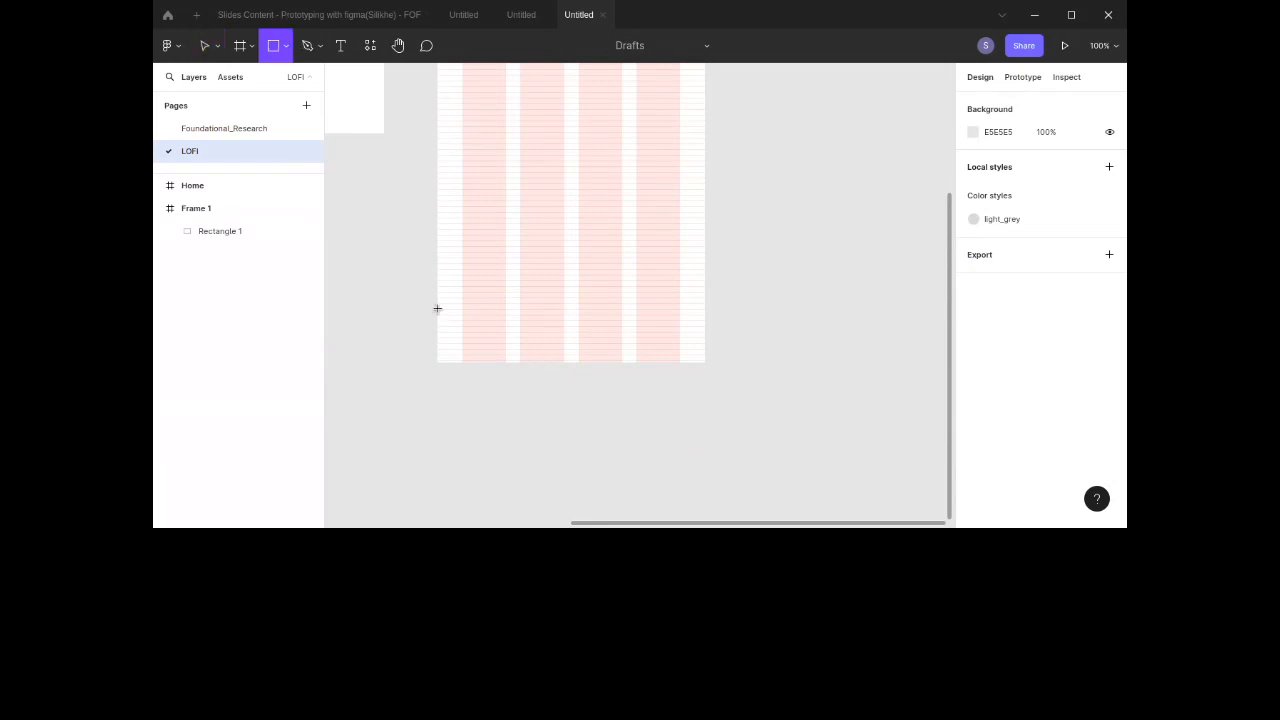
pyautogui.moveTo(510, 351)
pyautogui.mouseDown()
pyautogui.moveTo(583, 346)
pyautogui.moveTo(674, 371)
pyautogui.moveTo(705, 362)
pyautogui.mouseUp()
pyautogui.moveTo(606, 308); pyautogui.dragTo(606, 318)
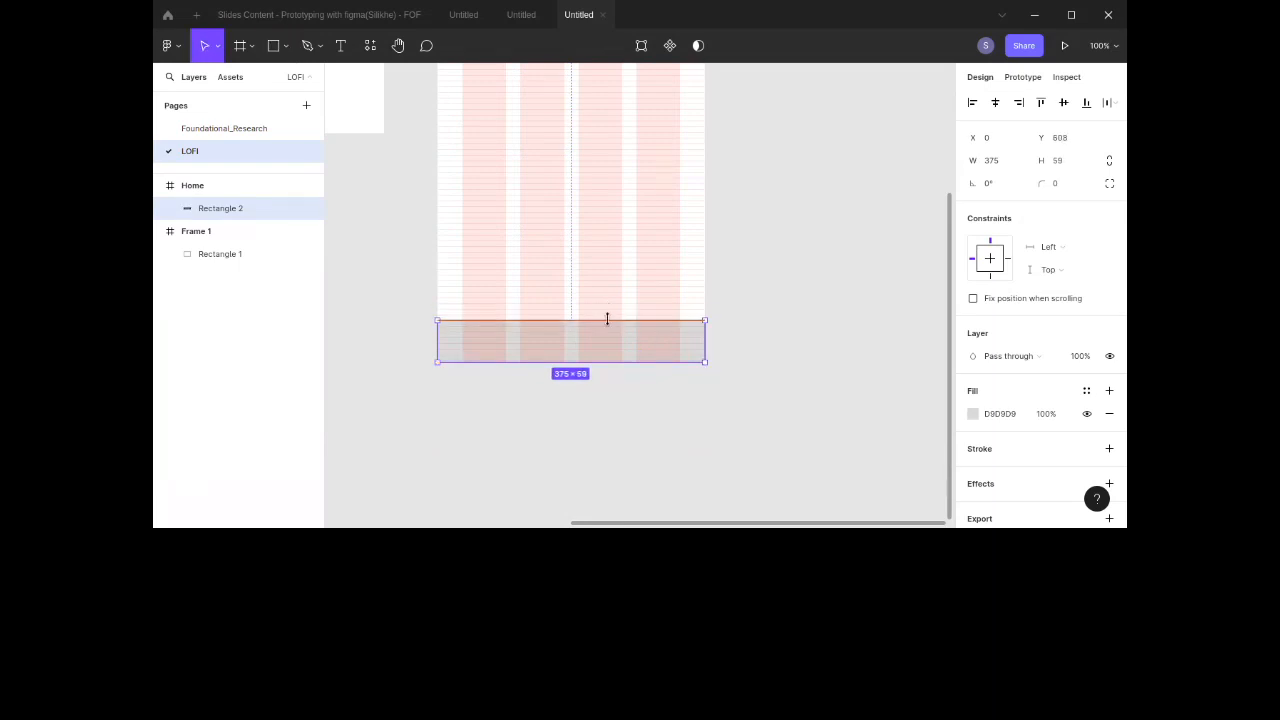
pyautogui.click(787, 302)
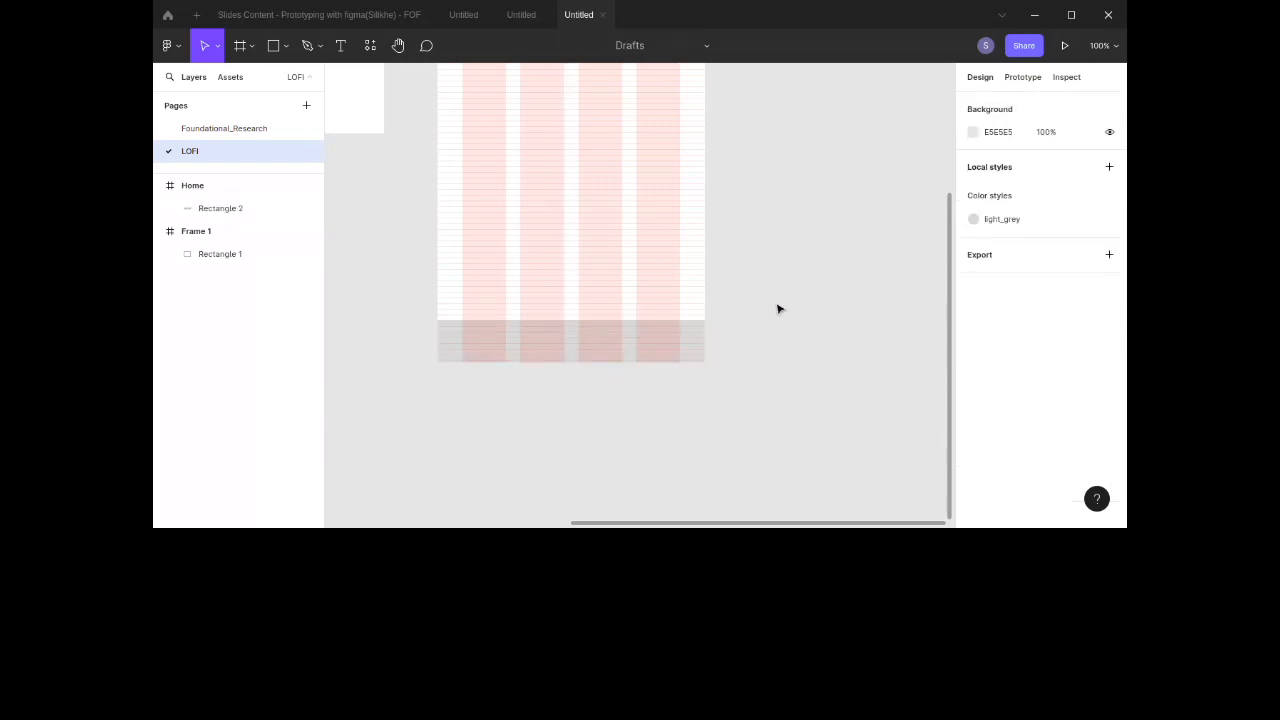
# Step: Draw a small rectangle about 44 × 32 inside the nav bar and set its fill to B1B1B1
pyautogui.hscroll(-3, 677, 360)
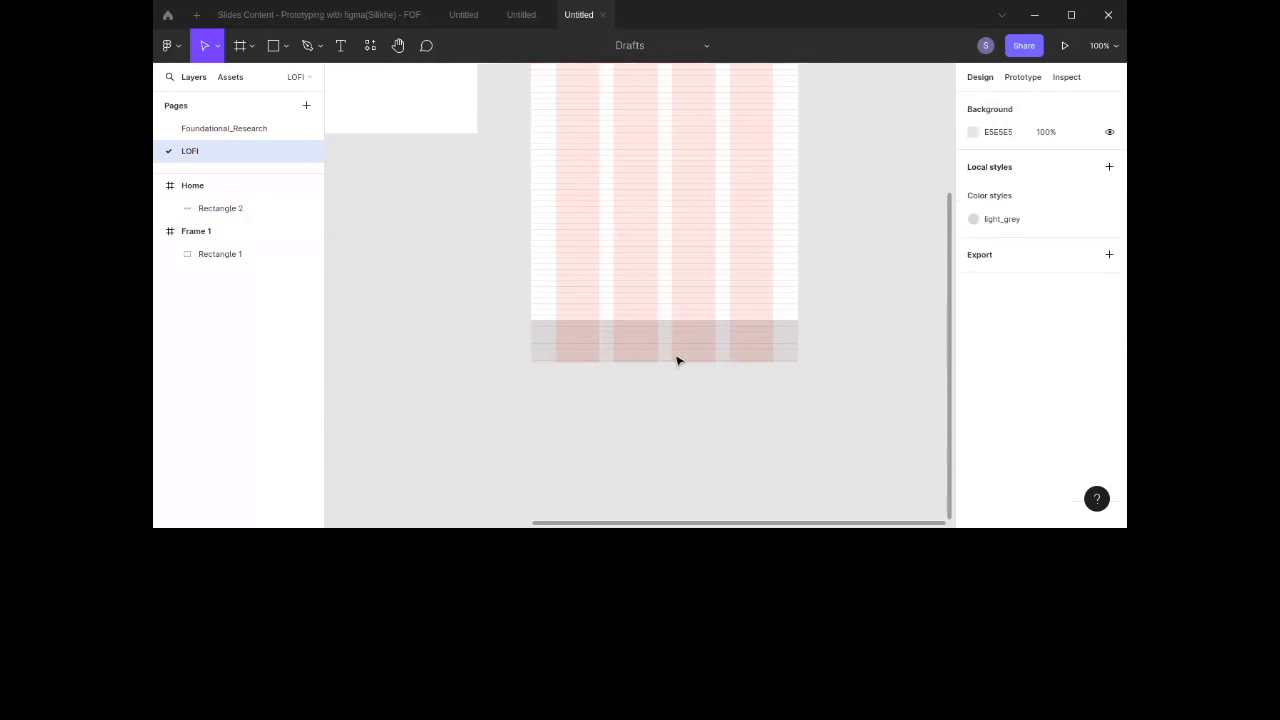
pyautogui.click(272, 48)
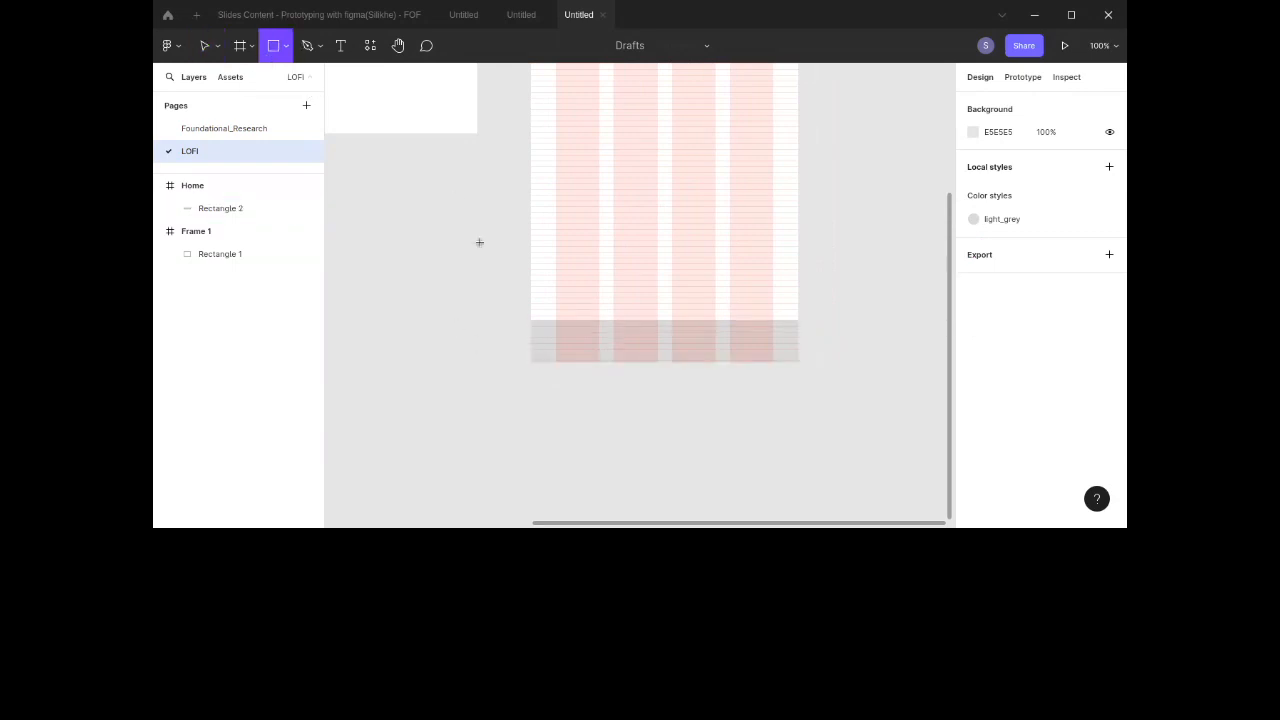
pyautogui.moveTo(561, 331)
pyautogui.mouseDown()
pyautogui.moveTo(606, 346)
pyautogui.moveTo(601, 359)
pyautogui.moveTo(593, 344)
pyautogui.mouseUp()
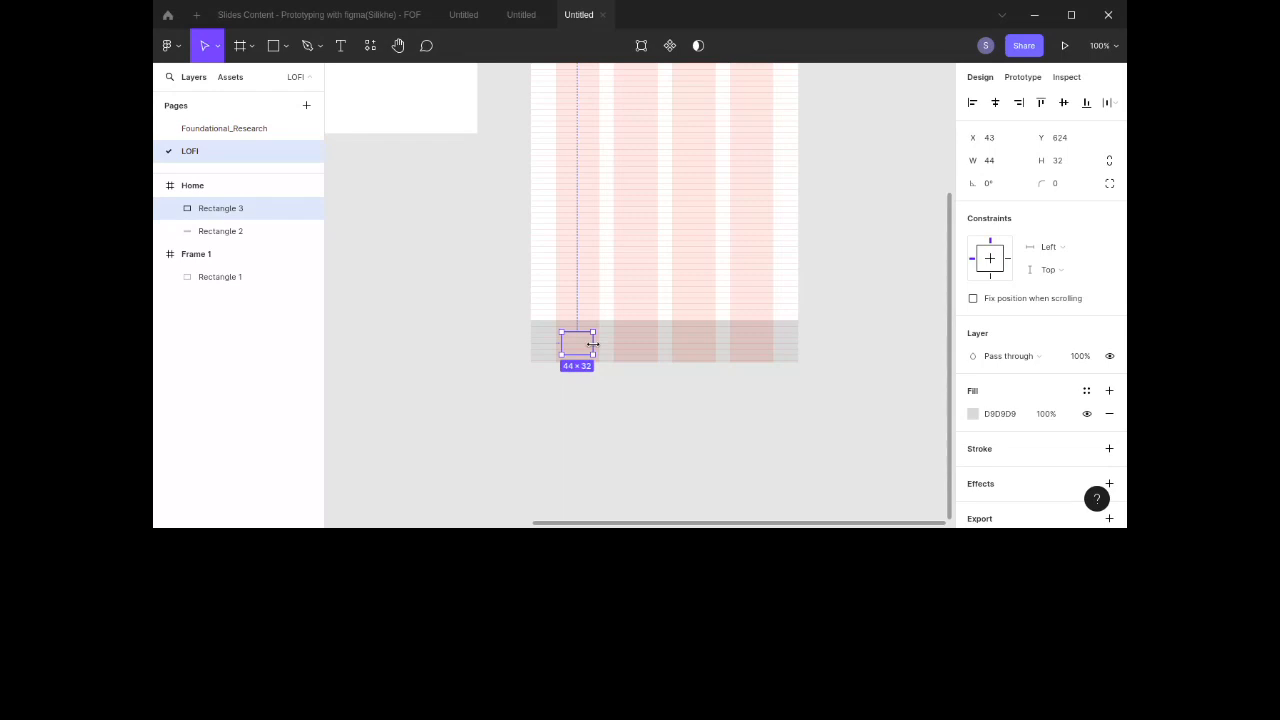
pyautogui.click(1017, 415)
pyautogui.click(1017, 415)
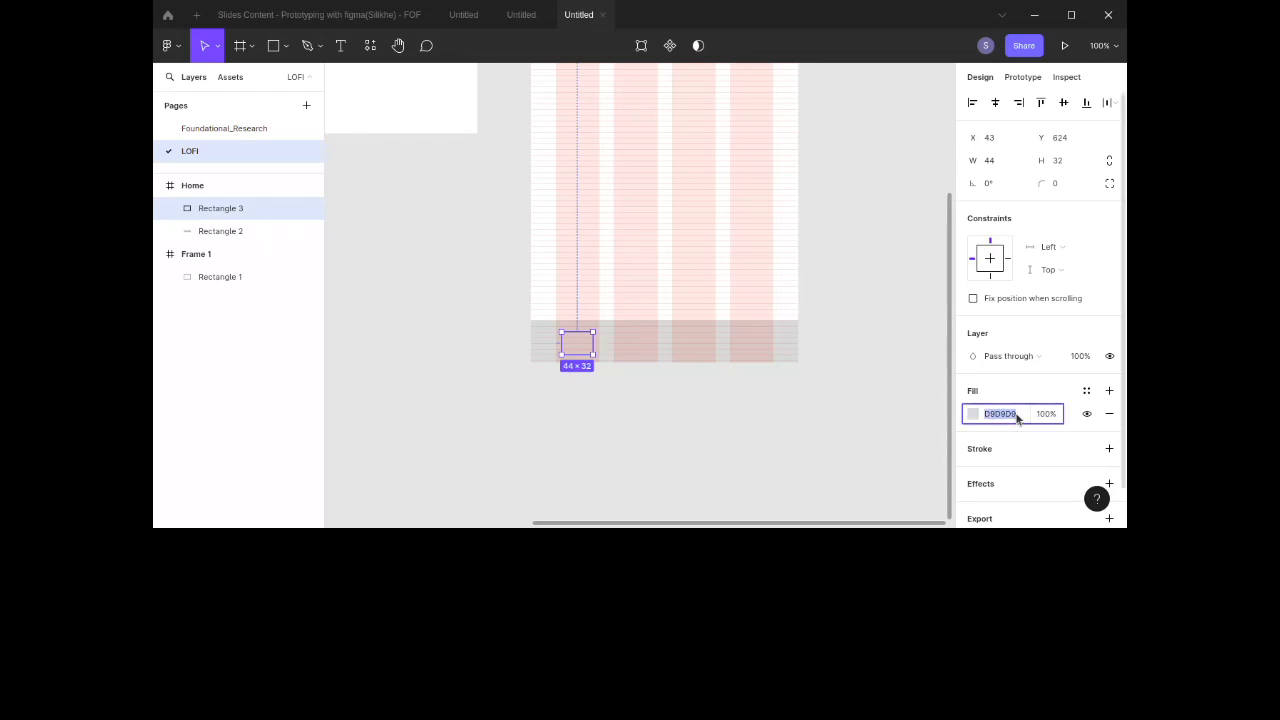
pyautogui.write('B8B8B8')
pyautogui.press('Return')
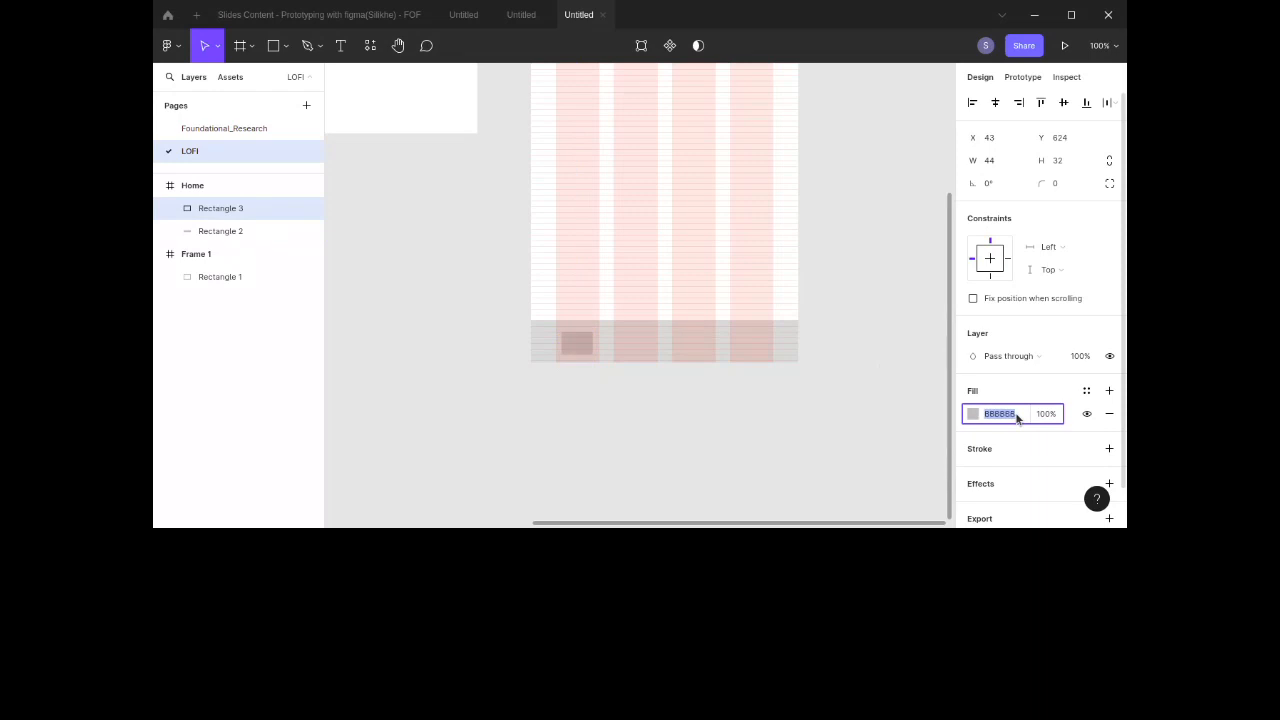
pyautogui.write('B1B1B1')
pyautogui.press('Return')
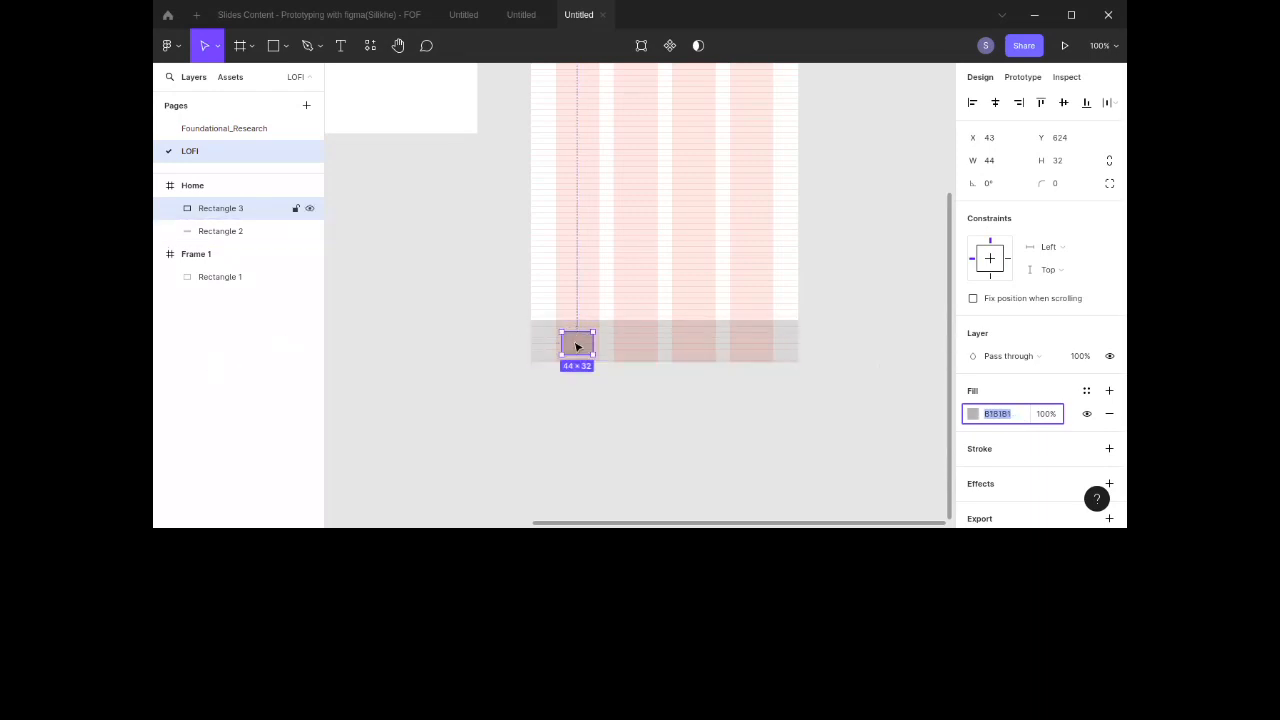
# Step: Duplicate the small rectangle across the nav bar and distribute the three rectangles evenly horizontally
pyautogui.keyDown('alt'); pyautogui.moveTo(576, 347); pyautogui.dragTo(748, 346); pyautogui.keyUp('alt')
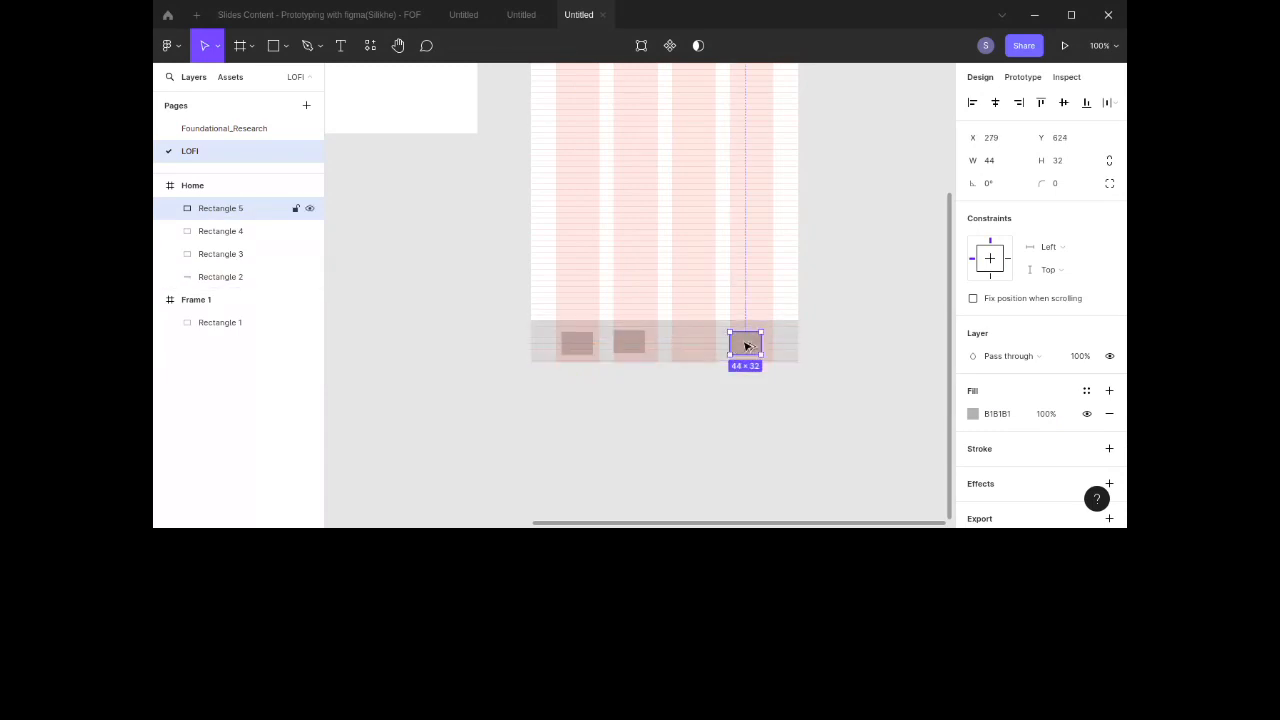
pyautogui.keyDown('shift'); pyautogui.click(632, 344); pyautogui.keyUp('shift')
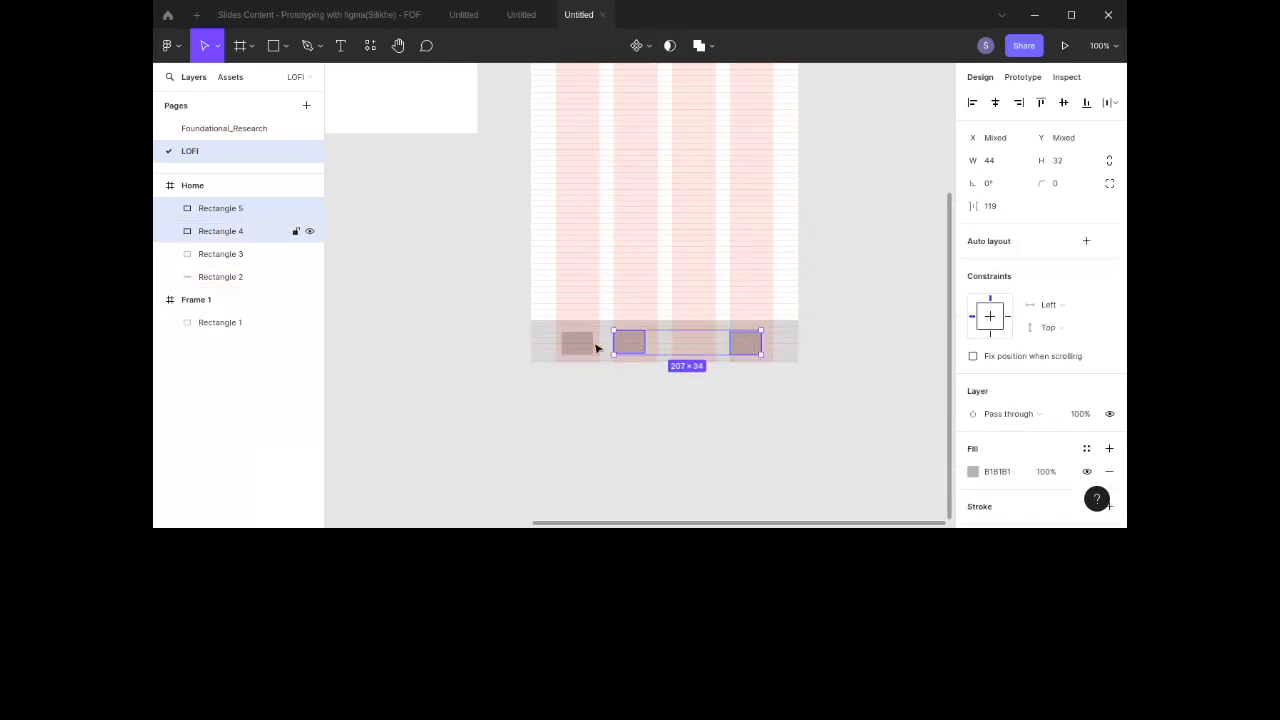
pyautogui.keyDown('shift'); pyautogui.click(582, 346); pyautogui.keyUp('shift')
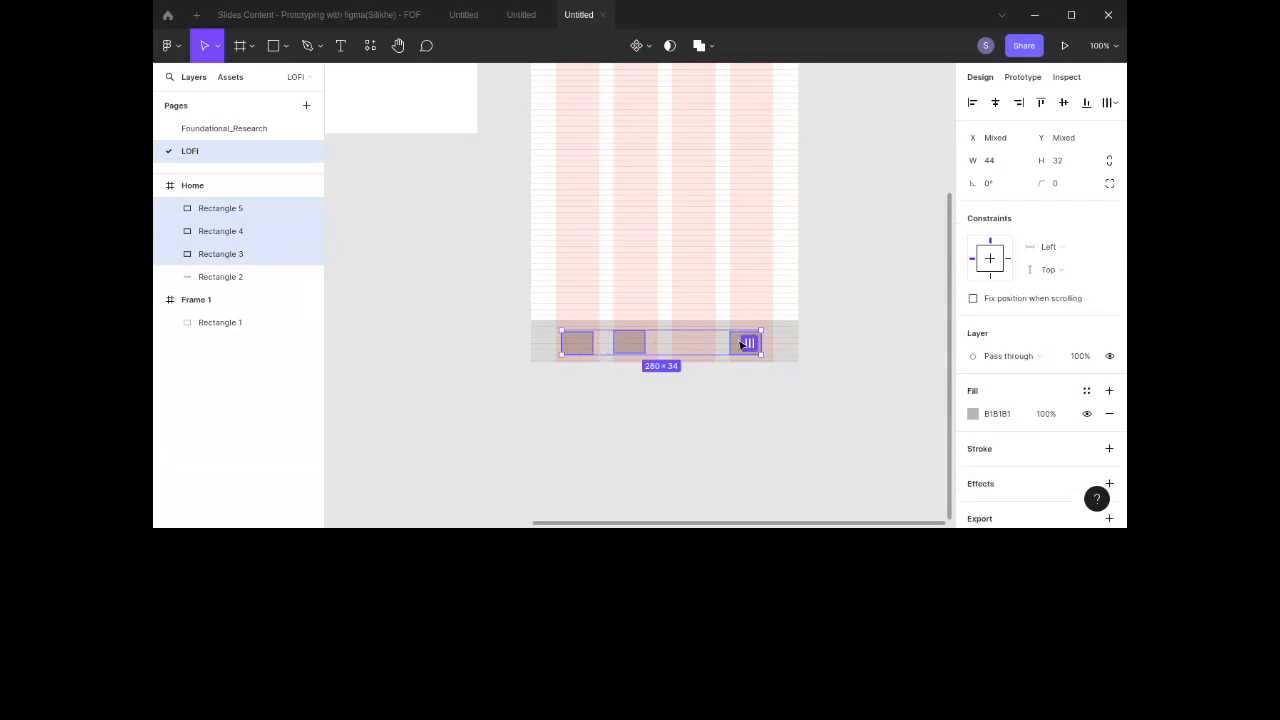
pyautogui.hotkey('alt', 'shift', 'h')
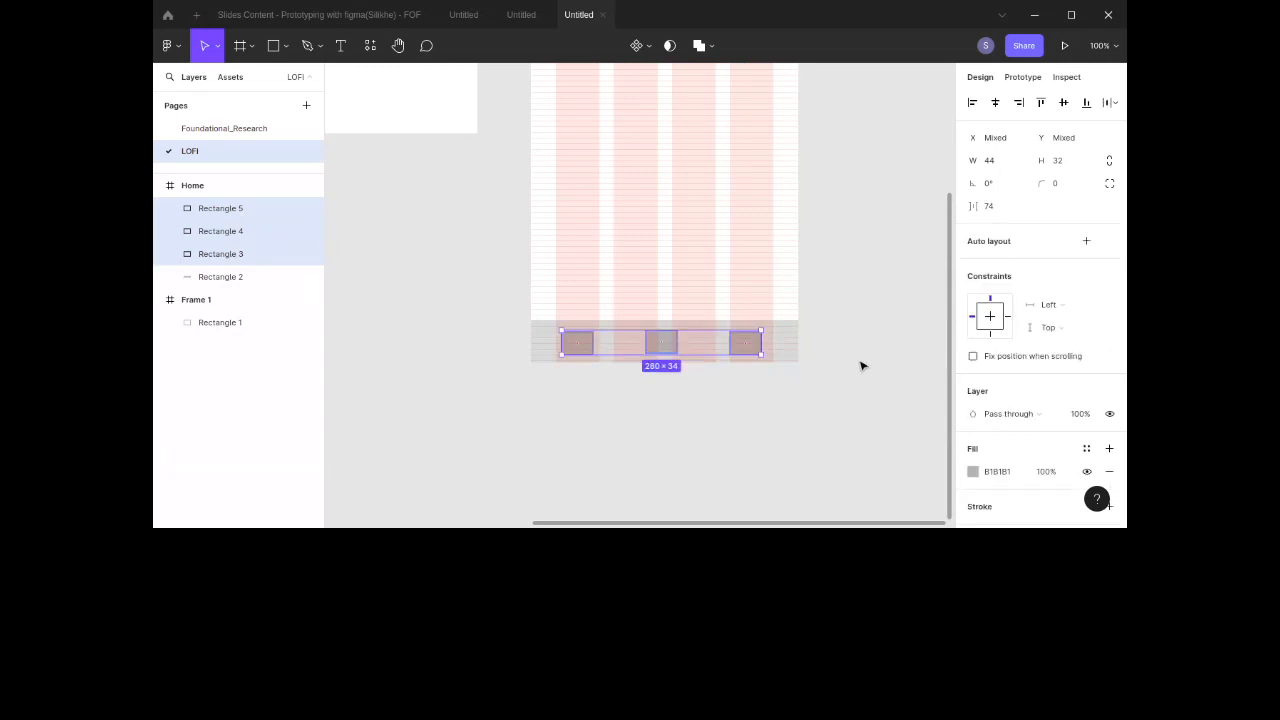
pyautogui.click(1086, 241)
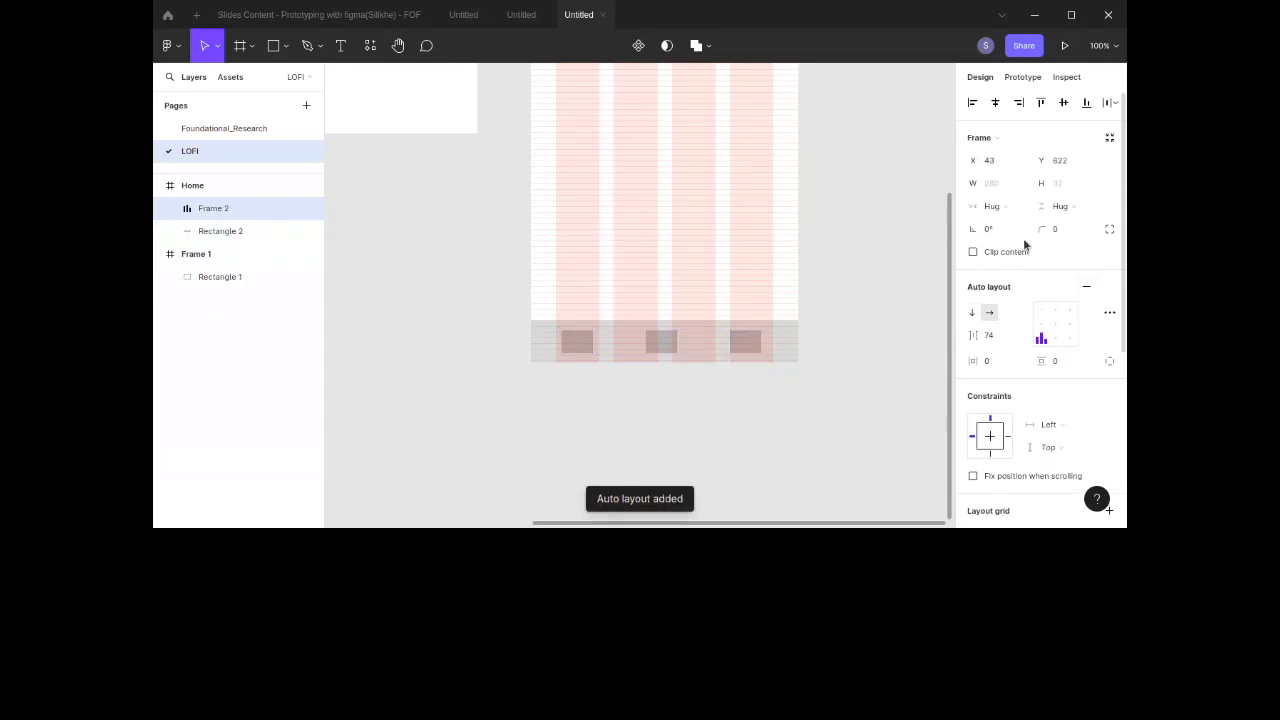
pyautogui.click(874, 309)
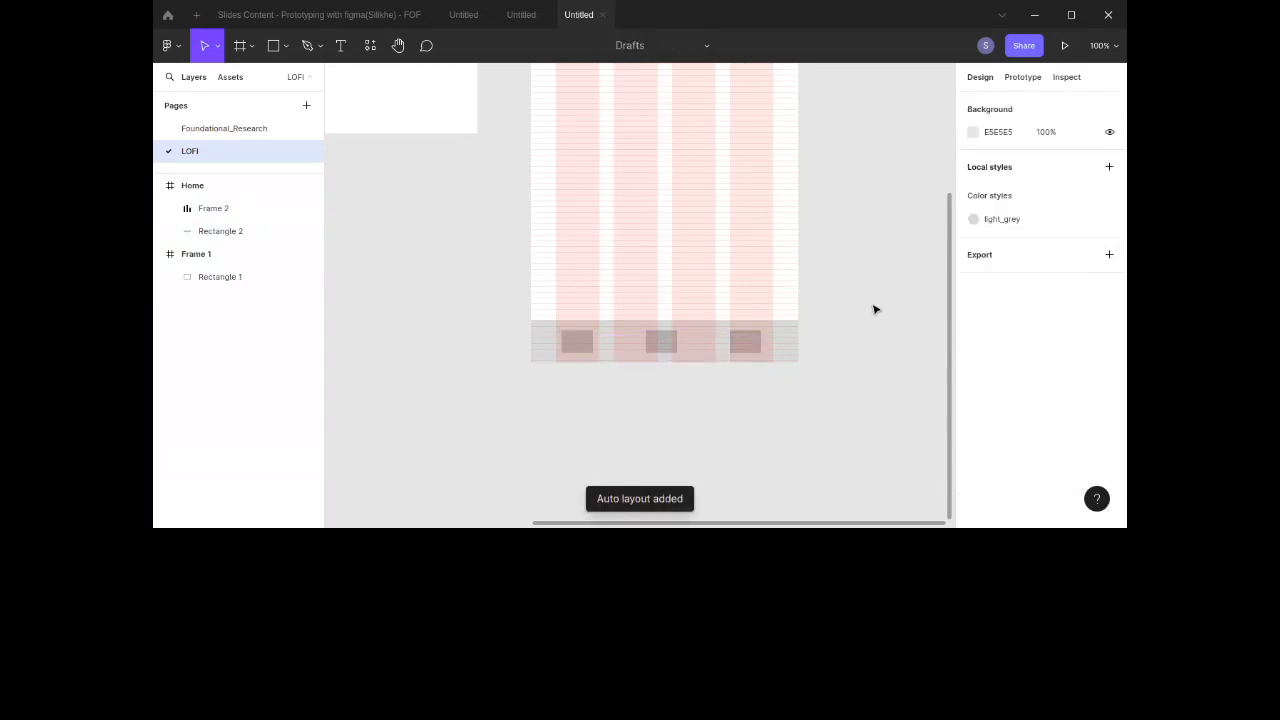
pyautogui.scroll(4, 874, 309)
pyautogui.scroll(-6, 874, 309)
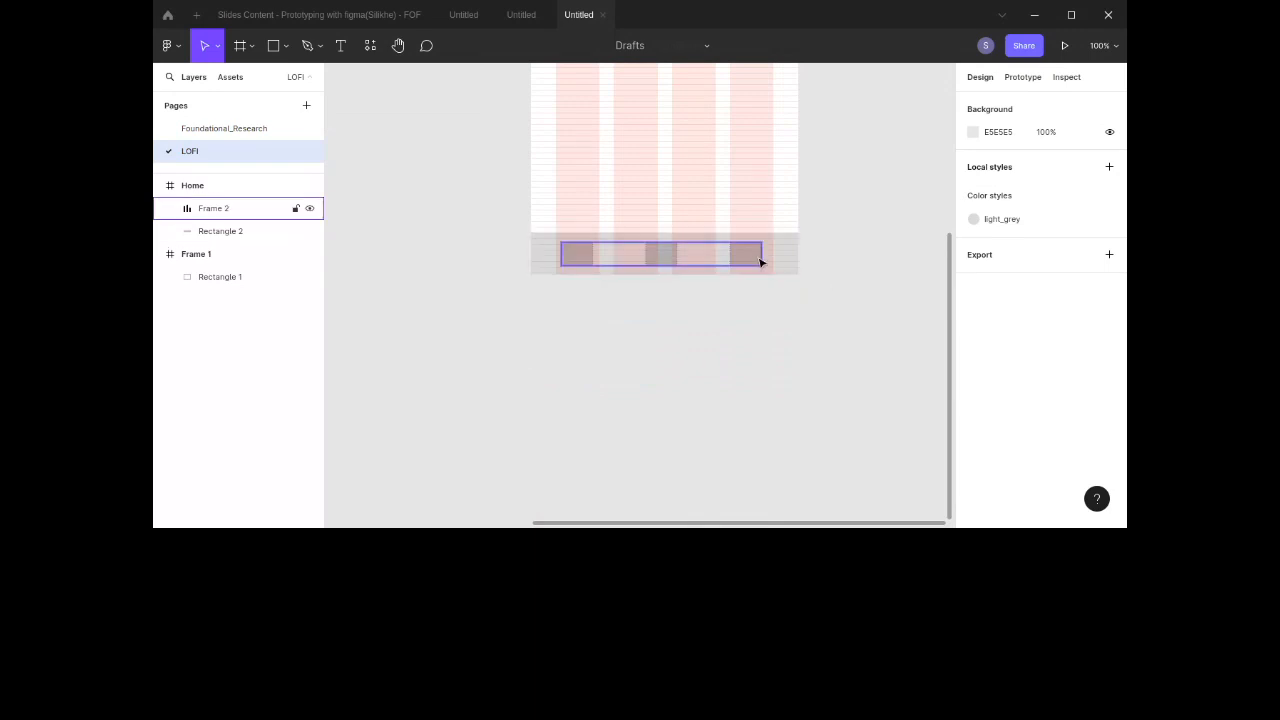
pyautogui.click(760, 262)
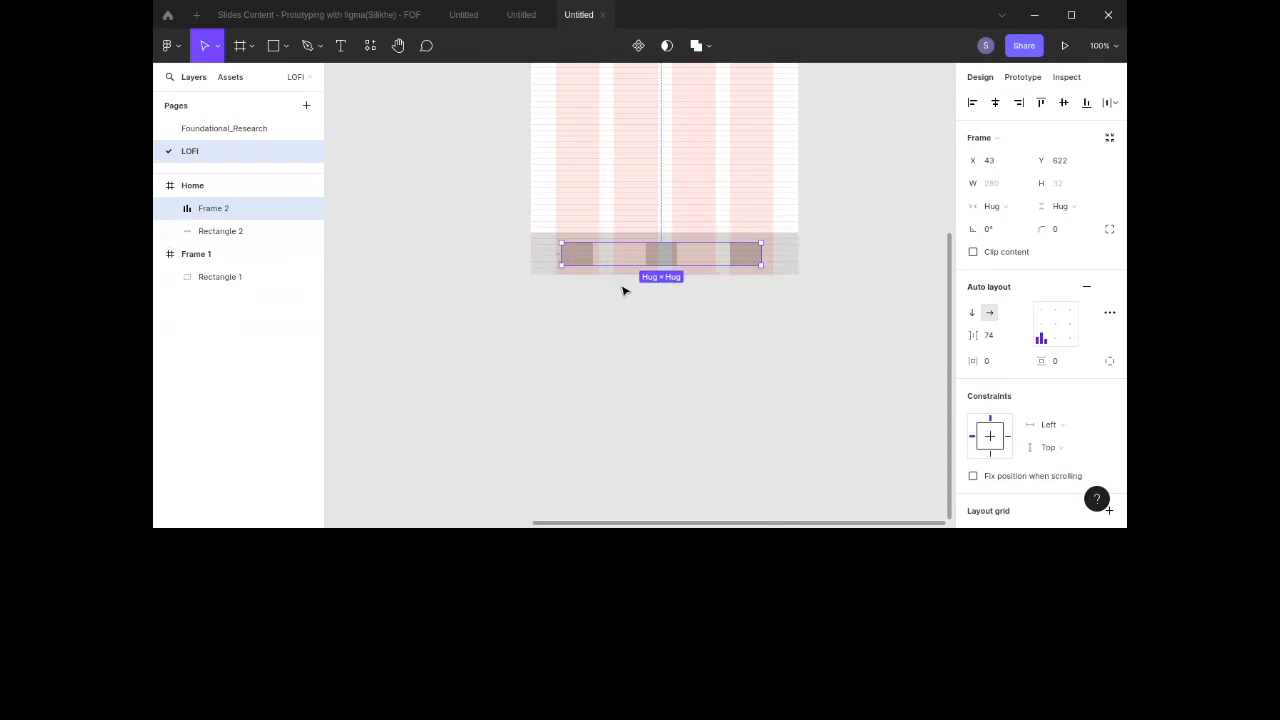
pyautogui.click(1082, 290)
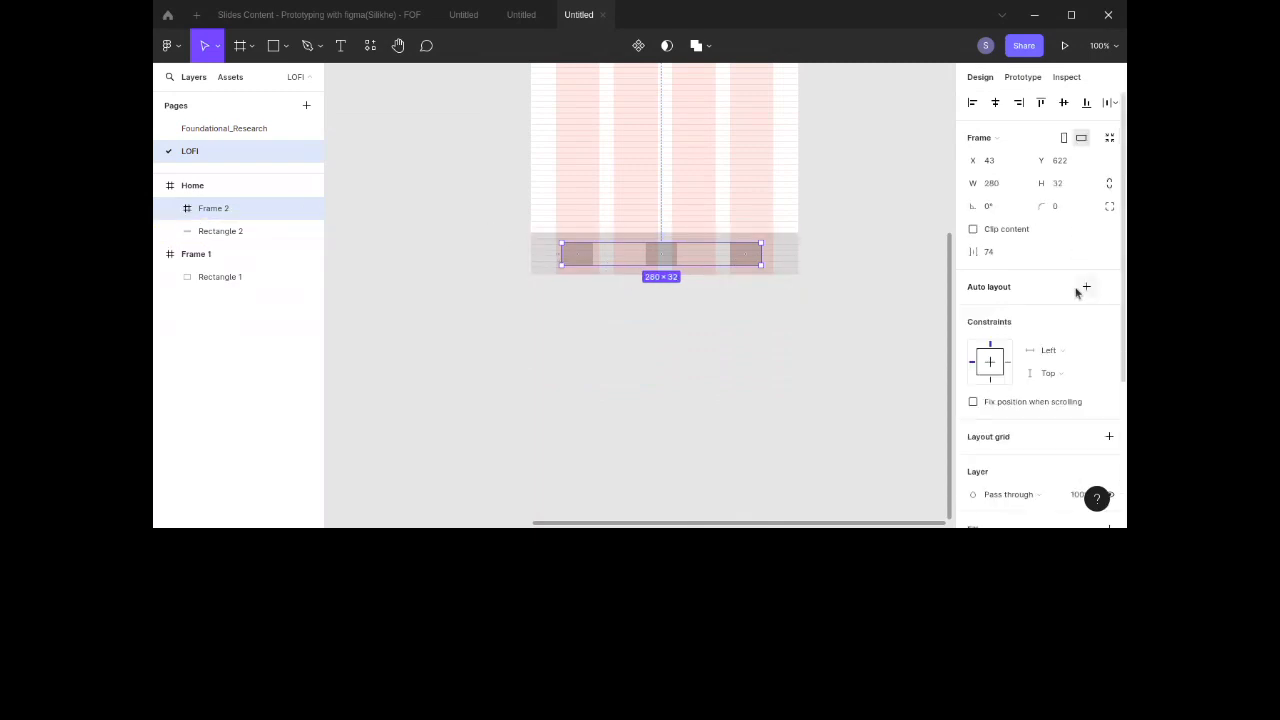
pyautogui.hotkey('ctrl', 'shift', 'g')
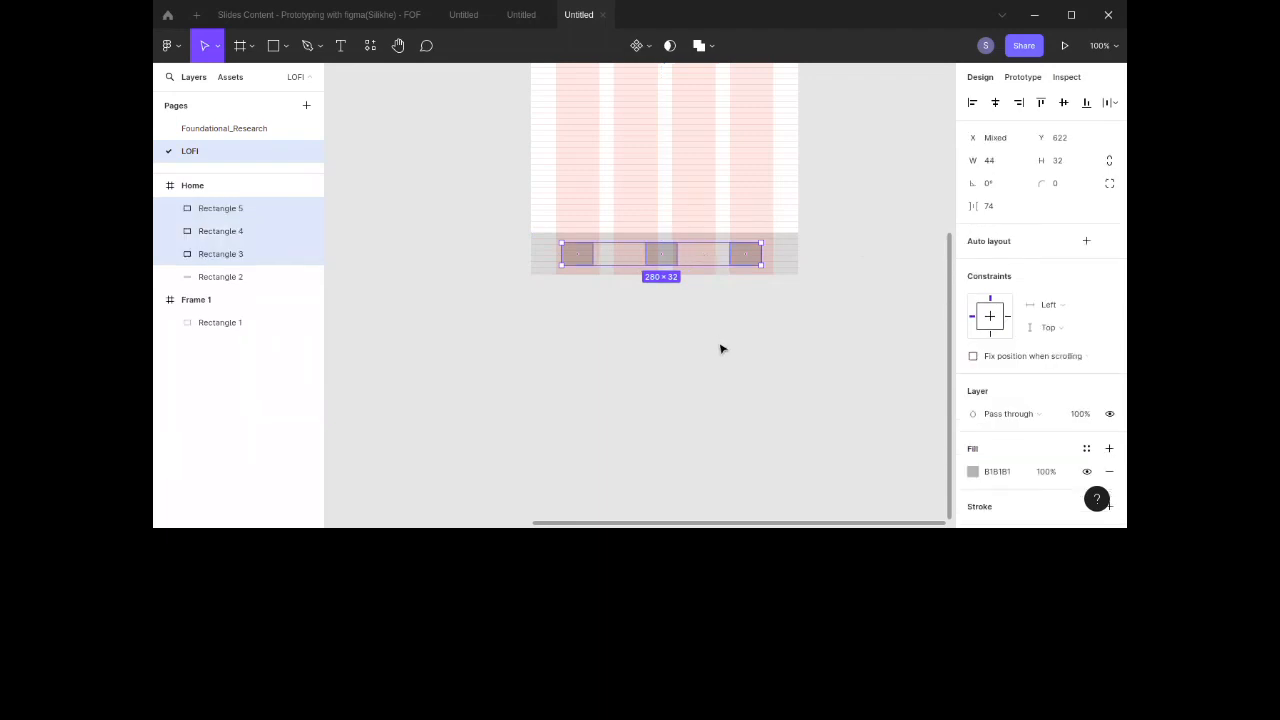
# Step: Narrow the middle nav-bar rectangle to a width of about 38
pyautogui.click(709, 309)
pyautogui.click(661, 259)
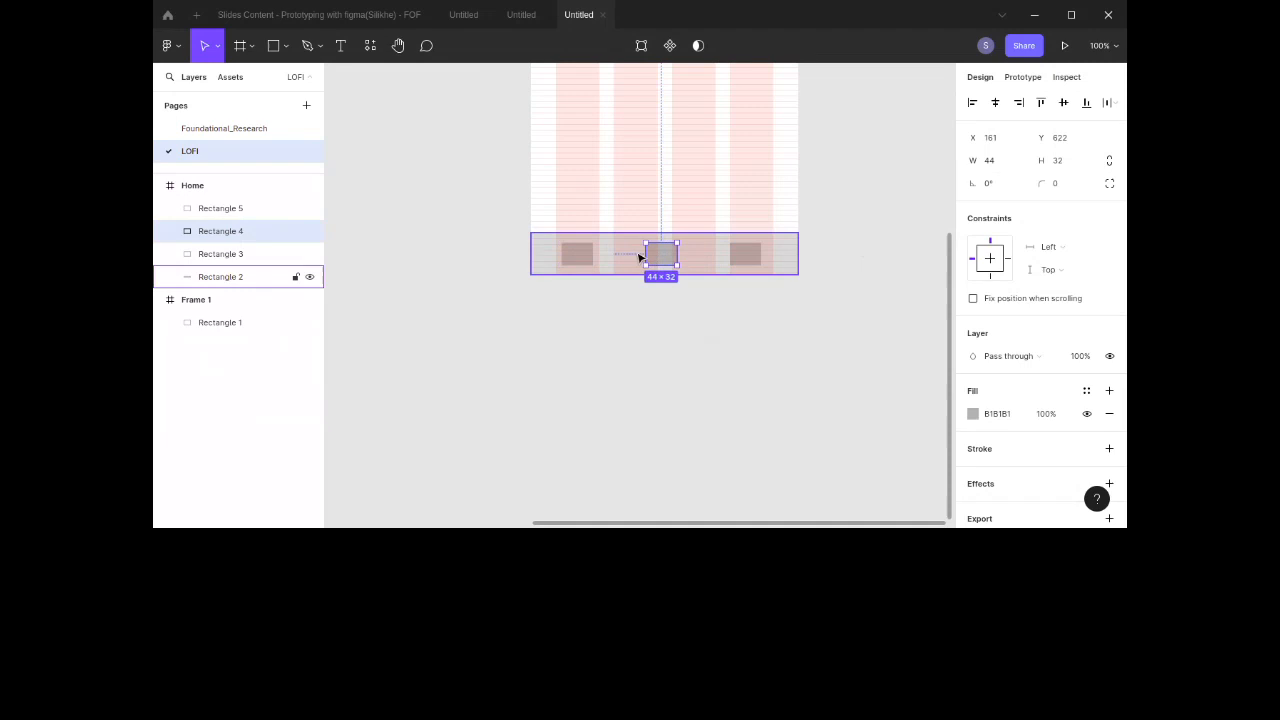
pyautogui.moveTo(645, 243); pyautogui.dragTo(649, 243)
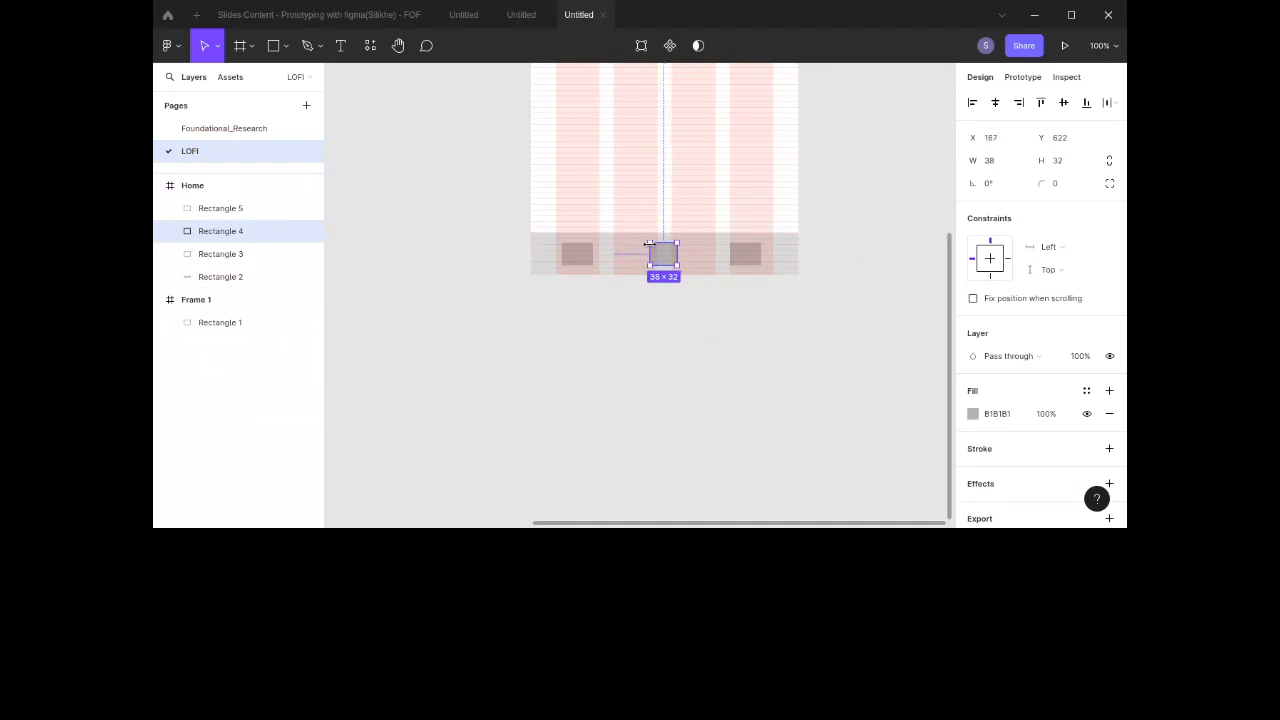
# Step: Move the middle rectangle up slightly and duplicate it beneath as a thin bar with height 5
pyautogui.moveTo(673, 252); pyautogui.dragTo(671, 254)
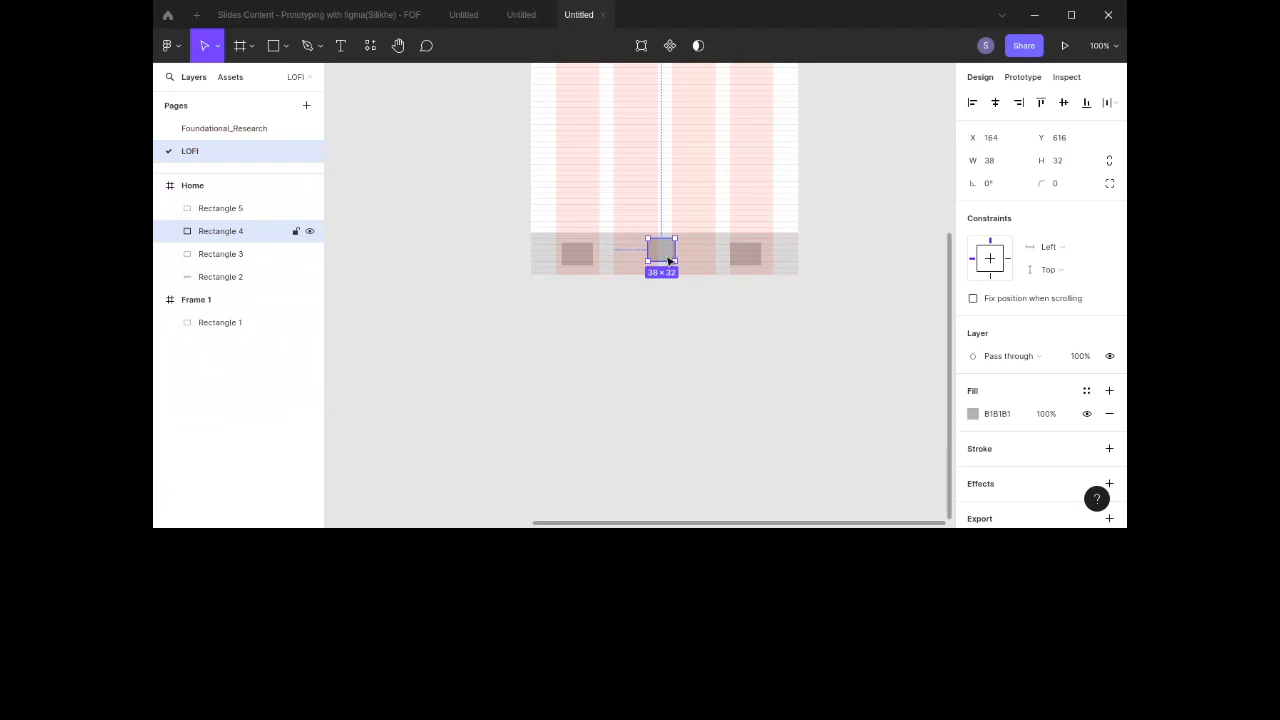
pyautogui.keyDown('alt'); pyautogui.moveTo(660, 256); pyautogui.dragTo(663, 267); pyautogui.keyUp('alt')
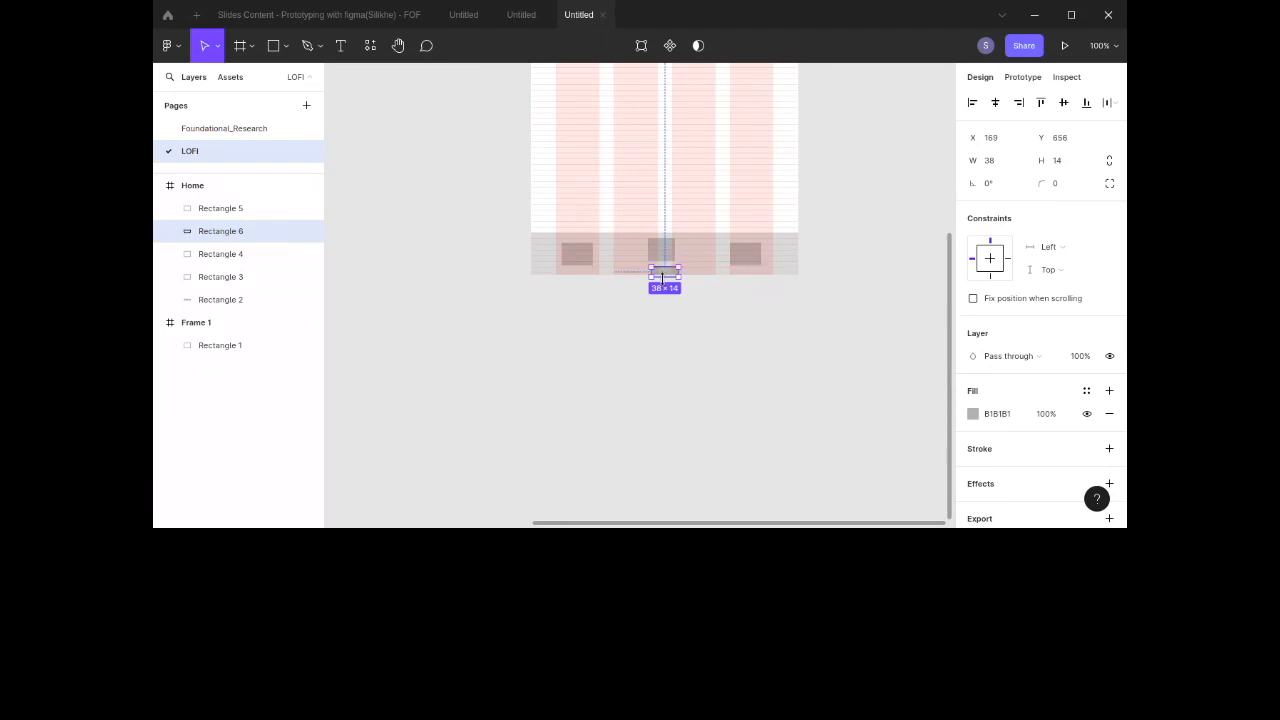
pyautogui.moveTo(661, 276); pyautogui.dragTo(661, 274)
pyautogui.scroll(1, 665, 272)
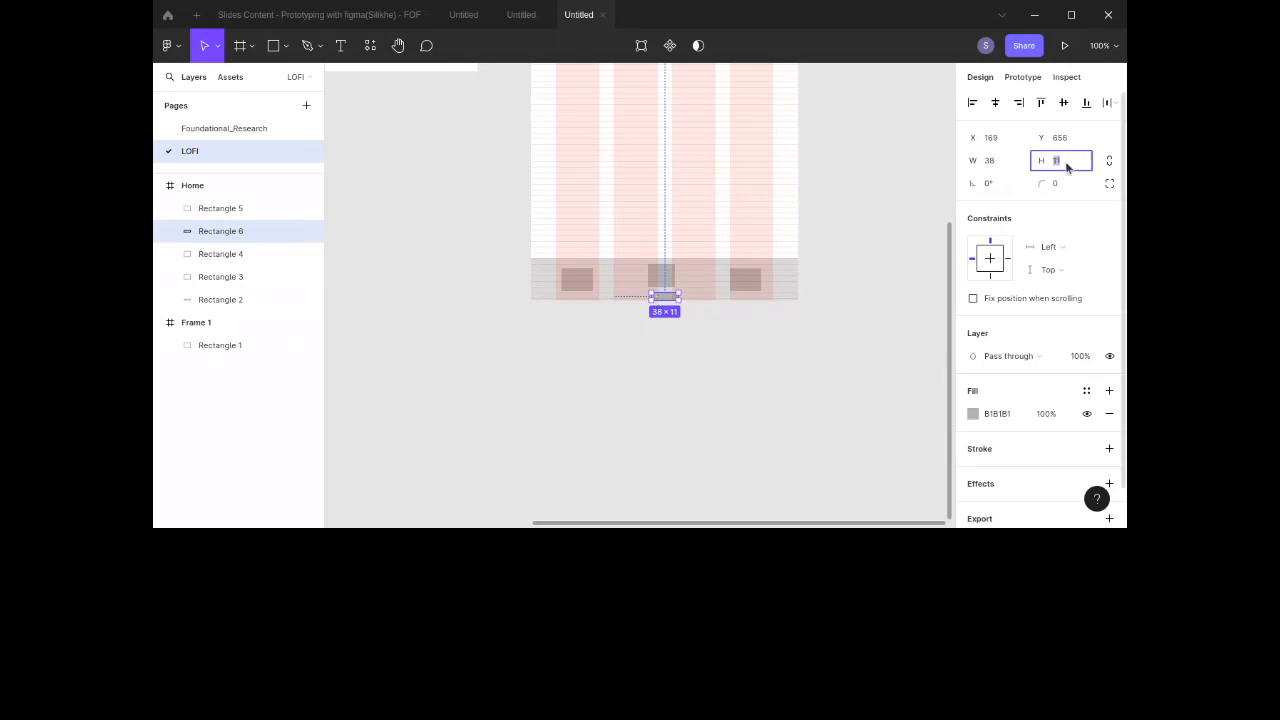
pyautogui.write('5')
pyautogui.press('Return')
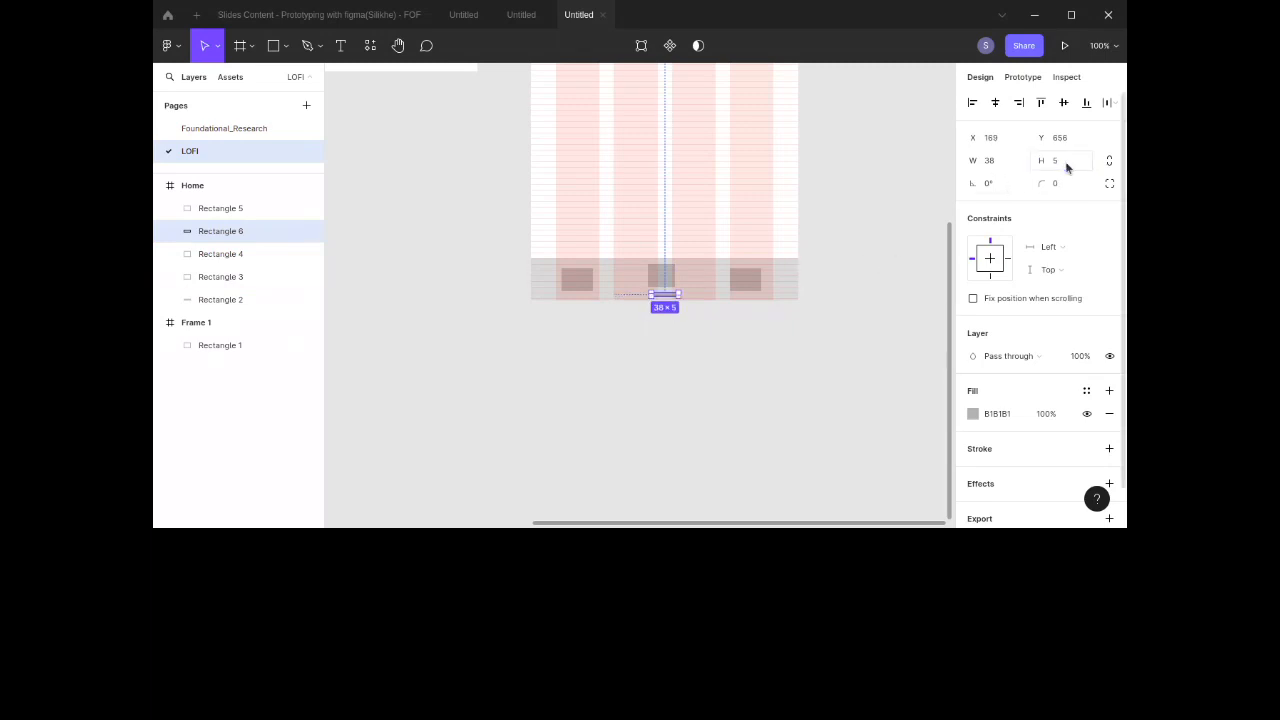
# Step: Wrap the middle icon rectangle and its bar in a vertical auto layout frame
pyautogui.keyDown('shift'); pyautogui.click(657, 283); pyautogui.keyUp('shift')
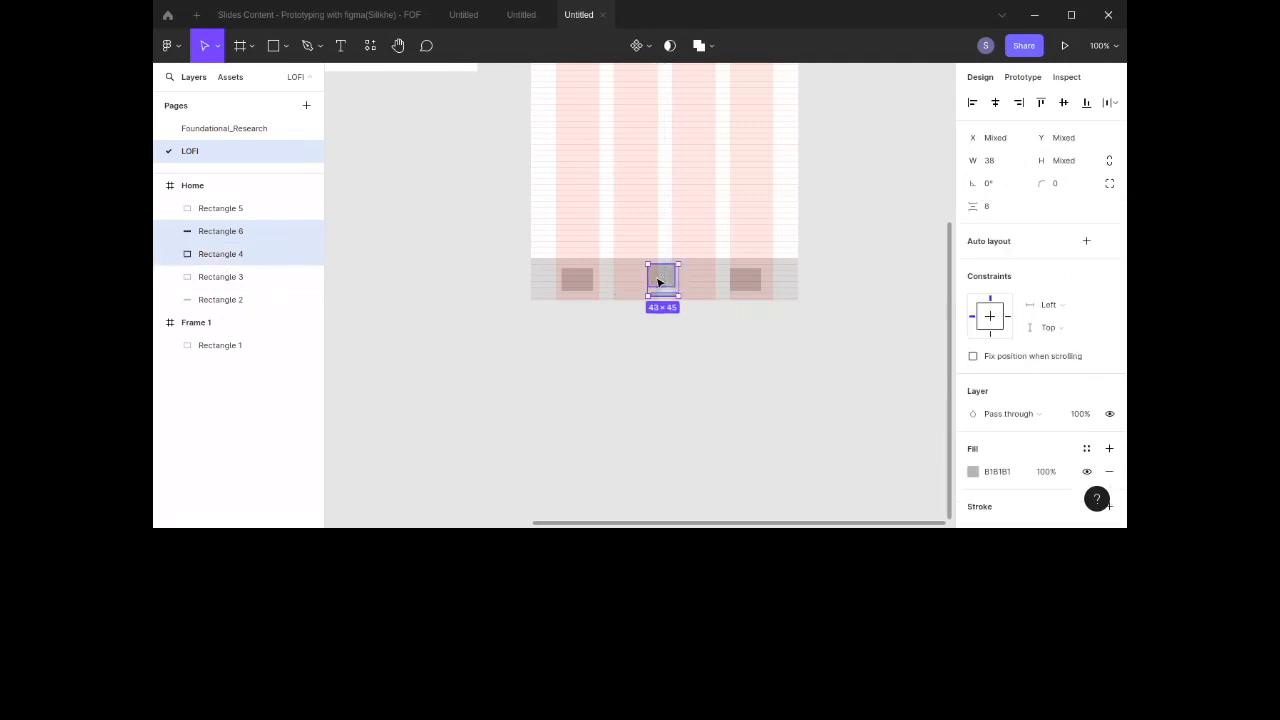
pyautogui.click(1085, 243)
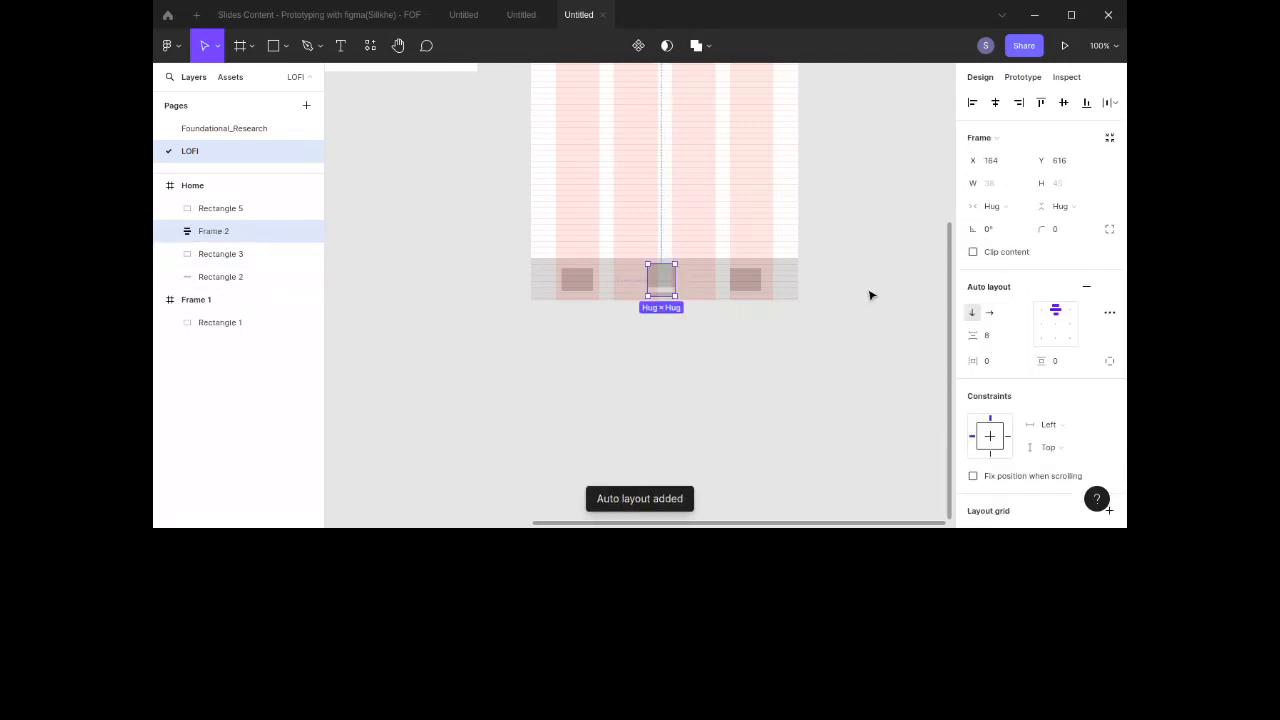
# Step: Replace the two outer nav rectangles with copies of the icon-and-bar auto layout frame
pyautogui.click(737, 287)
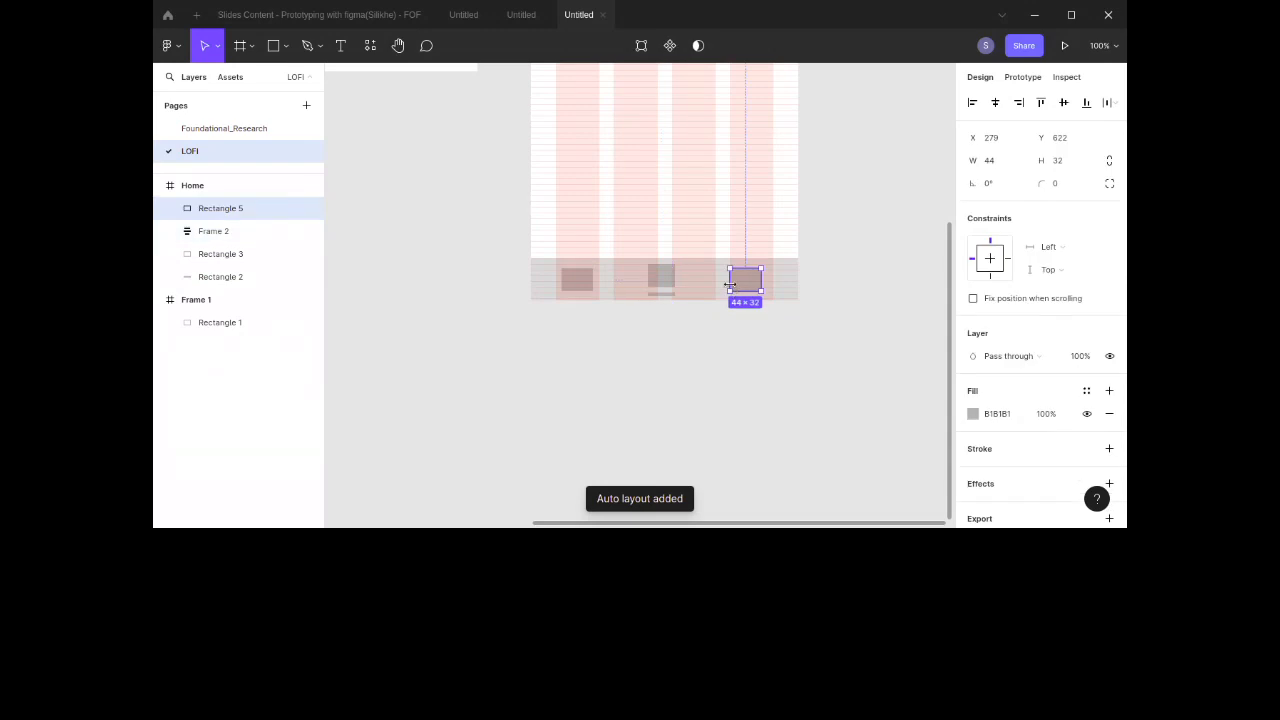
pyautogui.press('Delete')
pyautogui.click(658, 281)
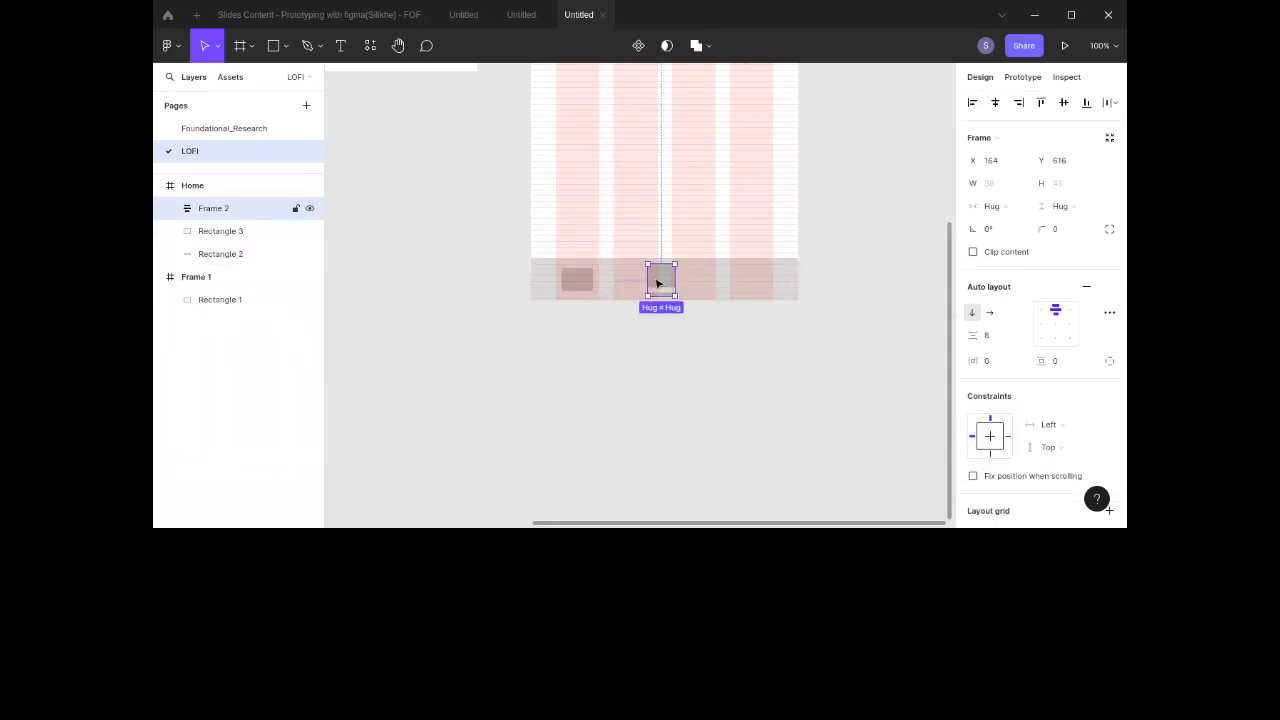
pyautogui.keyDown('alt'); pyautogui.moveTo(660, 282); pyautogui.dragTo(754, 278); pyautogui.keyUp('alt')
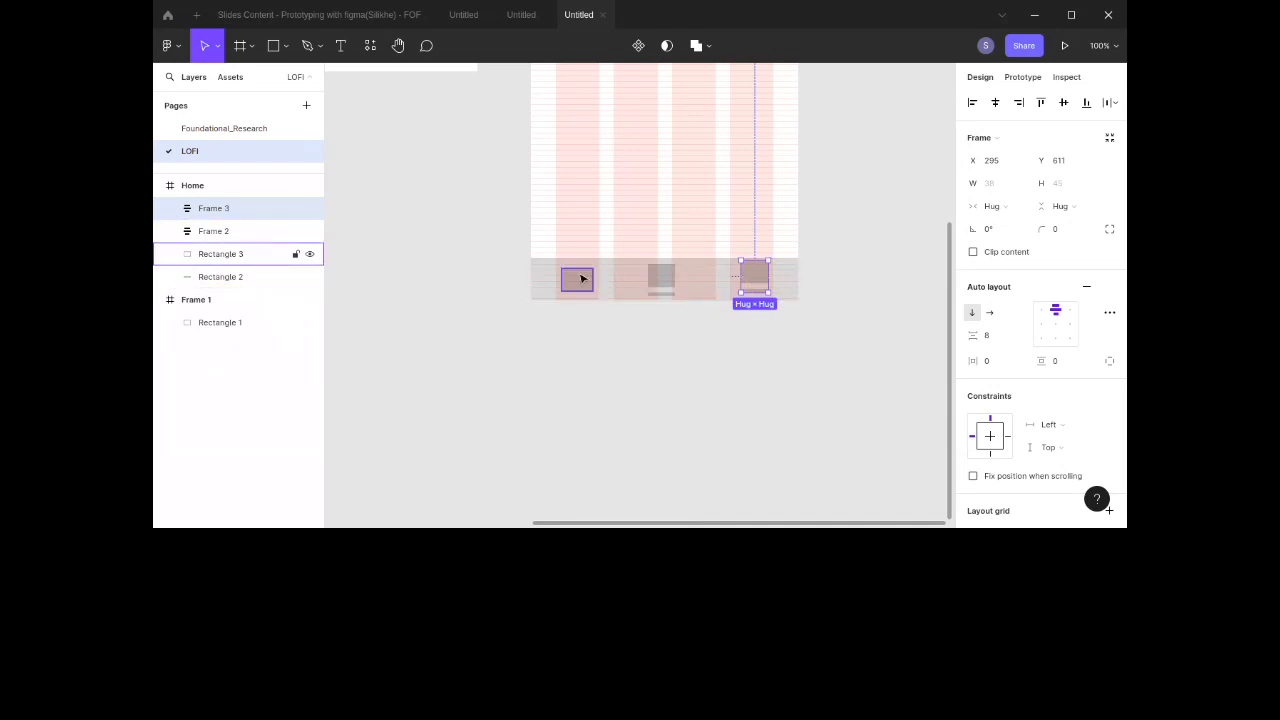
pyautogui.press('Delete')
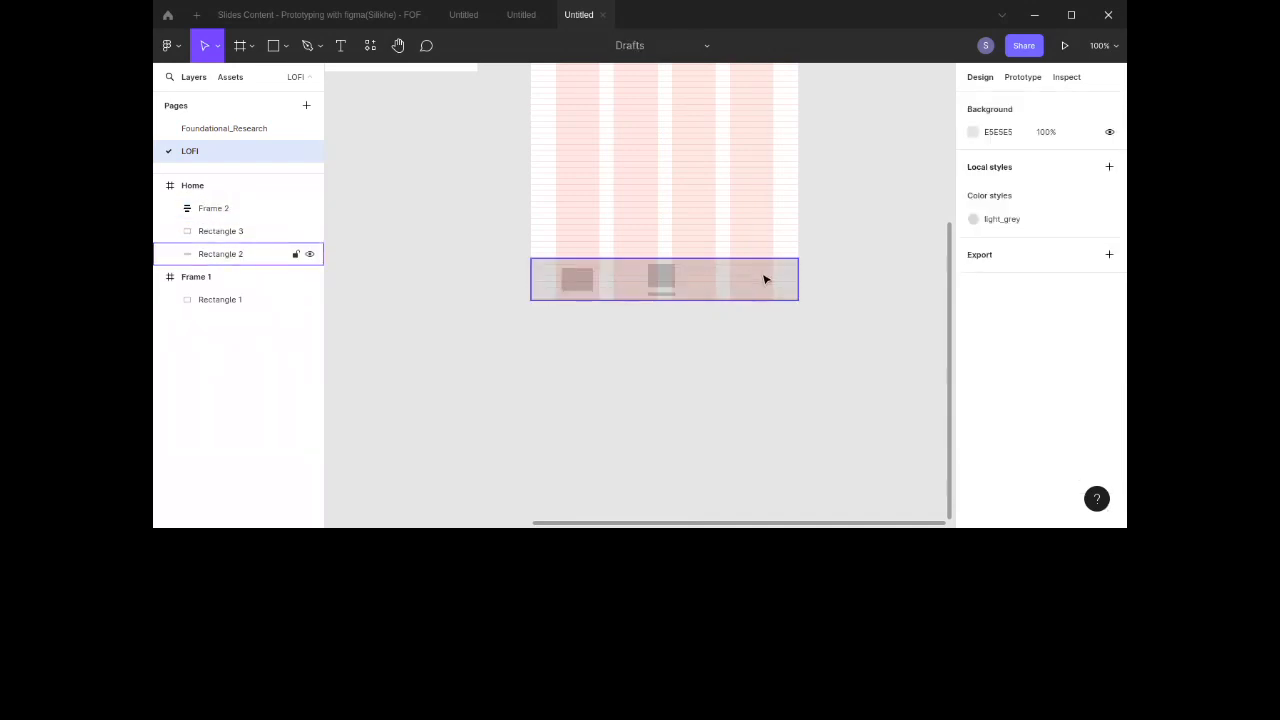
pyautogui.click(660, 288)
pyautogui.moveTo(712, 290); pyautogui.dragTo(608, 284)
pyautogui.click(567, 286)
pyautogui.press('Delete')
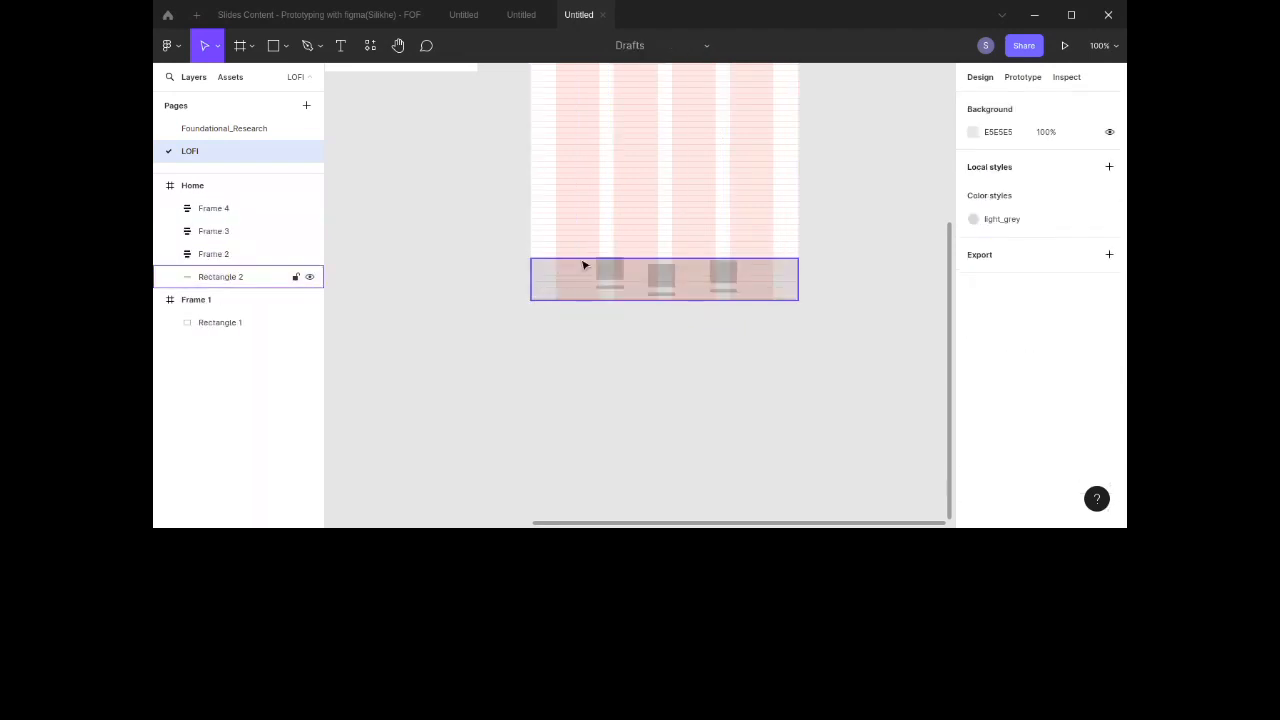
# Step: Select the three icon frames and align their vertical centers
pyautogui.click(611, 272)
pyautogui.keyDown('shift'); pyautogui.click(666, 279); pyautogui.keyUp('shift')
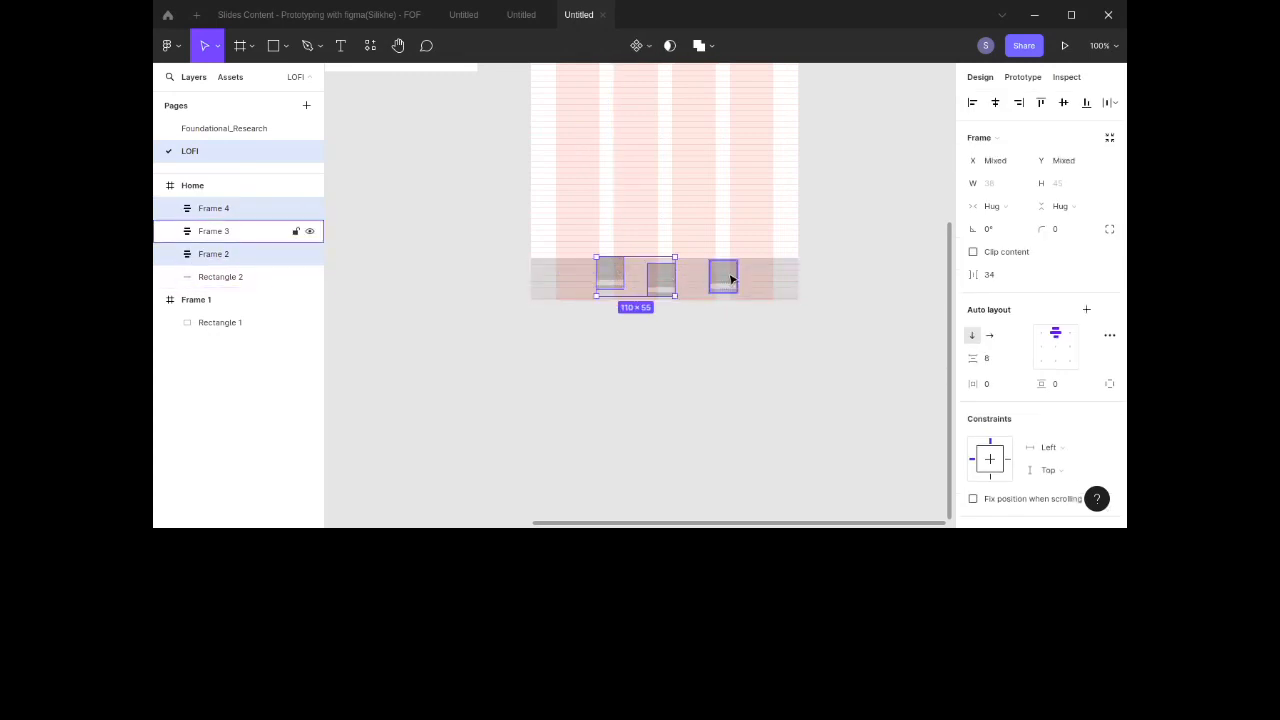
pyautogui.keyDown('shift'); pyautogui.click(729, 279); pyautogui.keyUp('shift')
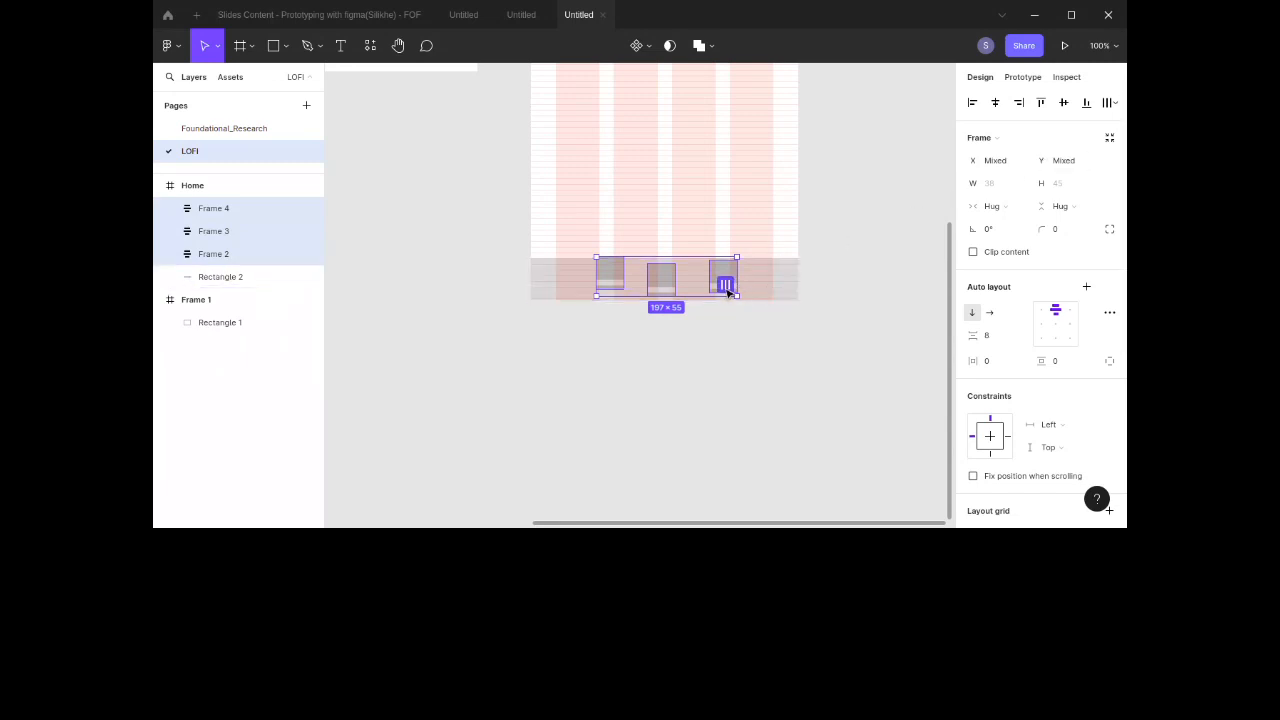
pyautogui.click(728, 285)
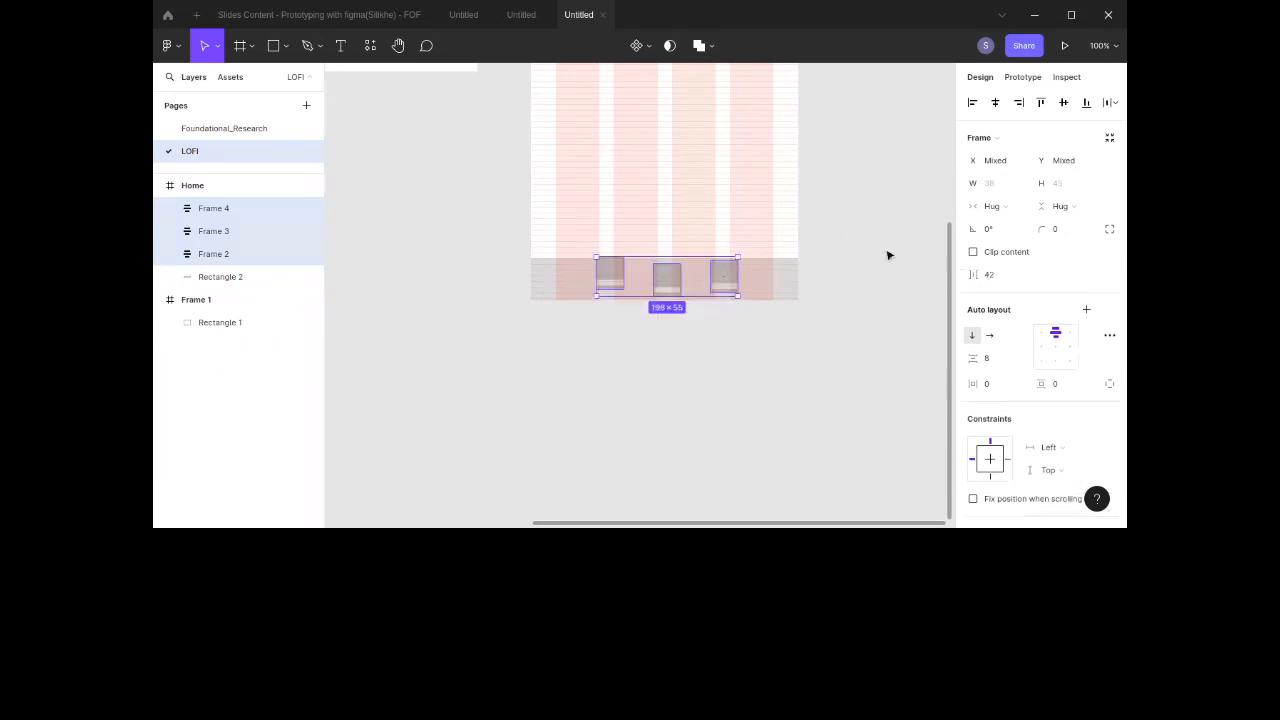
pyautogui.click(1065, 103)
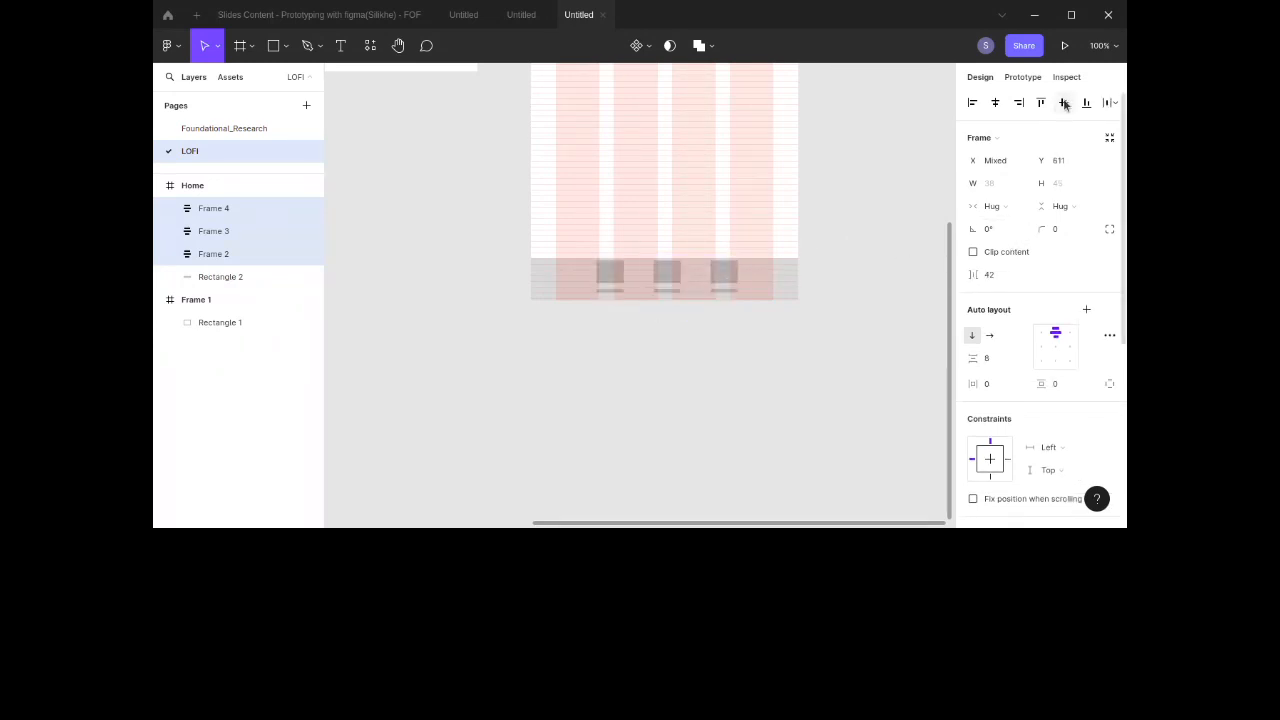
# Step: Set the horizontal spacing between the three icon frames to 92
pyautogui.click(995, 281)
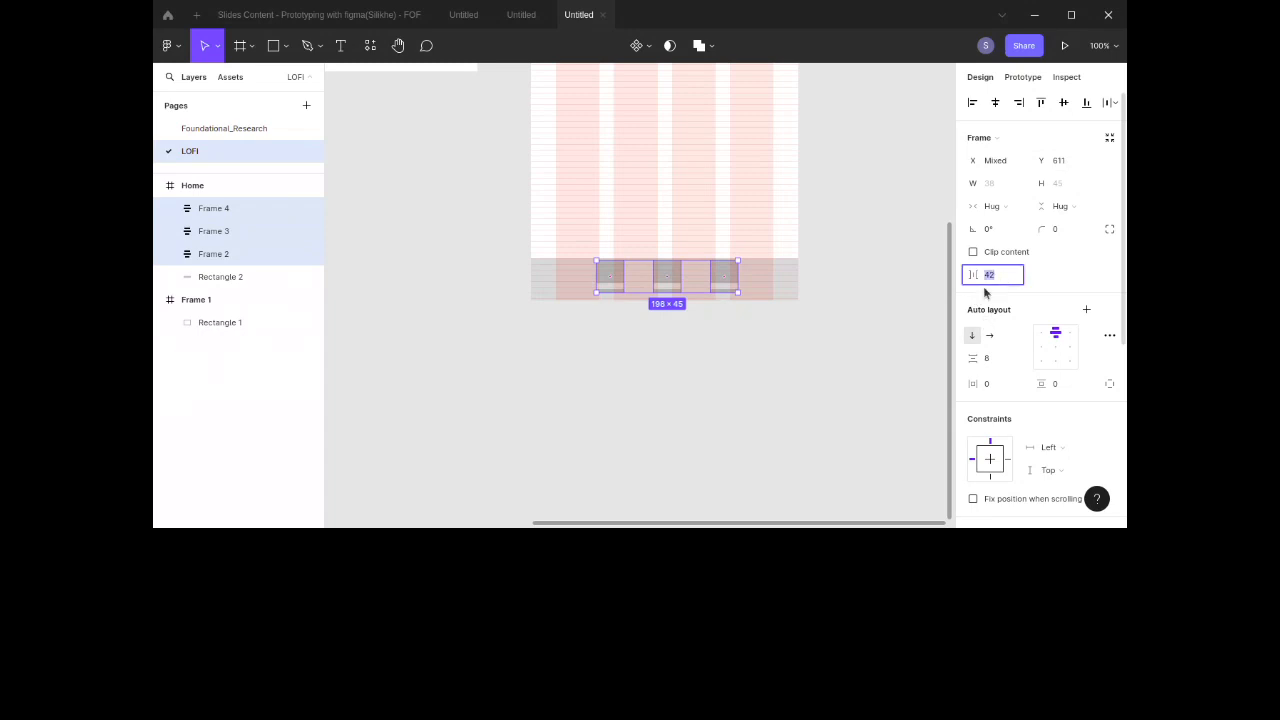
pyautogui.hotkey('shift', 'Up')
pyautogui.hotkey('shift', 'Up')
pyautogui.hotkey('shift', 'Up')
pyautogui.hotkey('shift', 'Up')
pyautogui.hotkey('shift', 'Up')
pyautogui.hotkey('shift', 'Up')
pyautogui.hotkey('shift', 'Down')
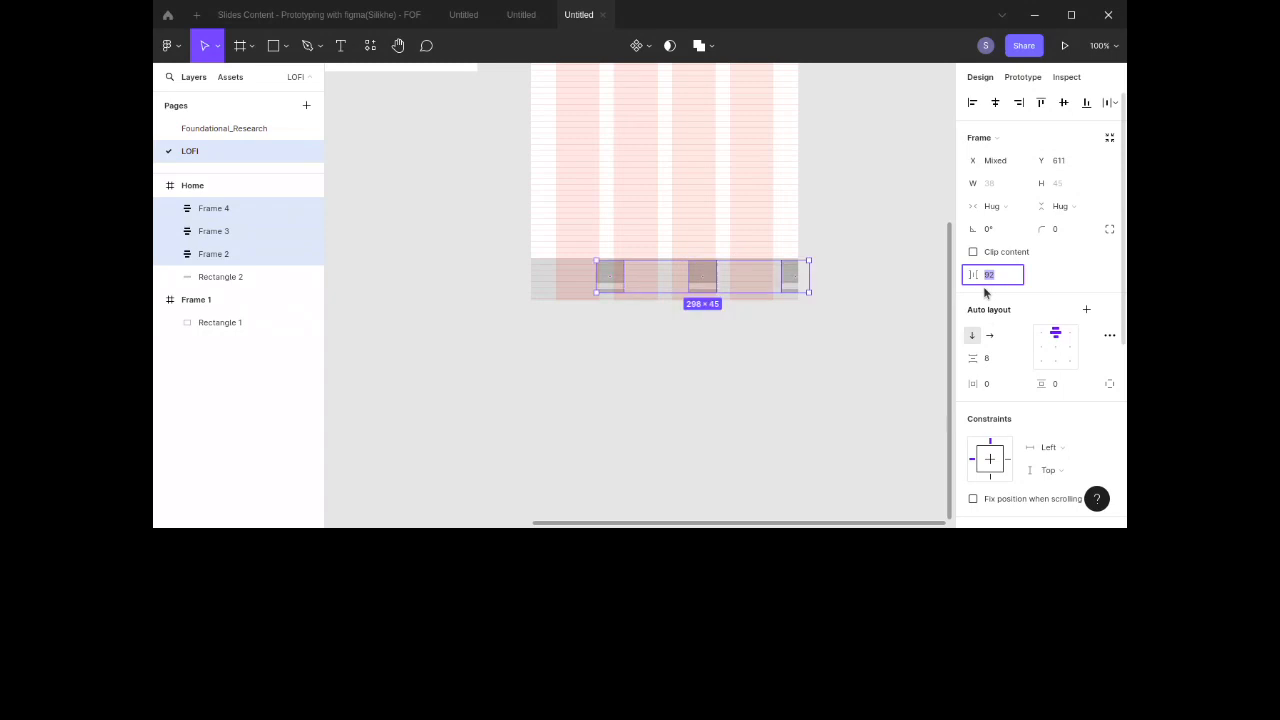
# Step: Wrap the three icon frames in a horizontal auto layout frame, center-align it, and center it in the nav bar
pyautogui.click(1086, 310)
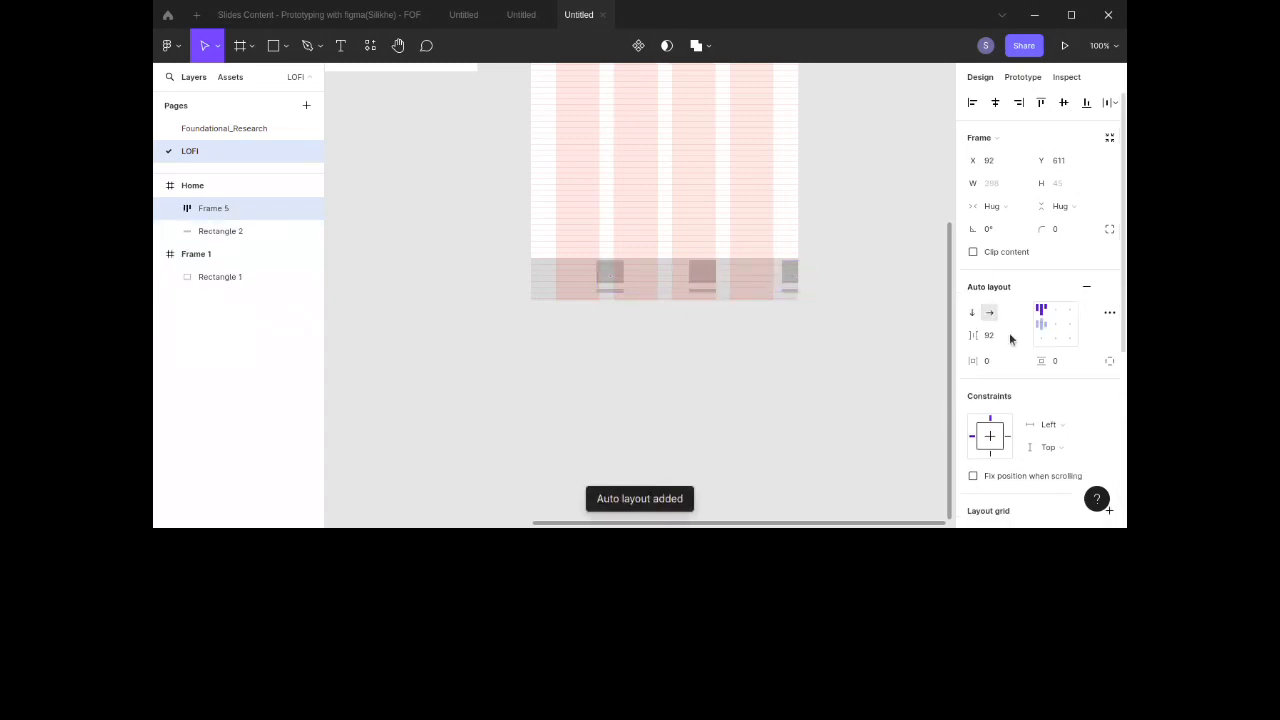
pyautogui.click(1055, 312)
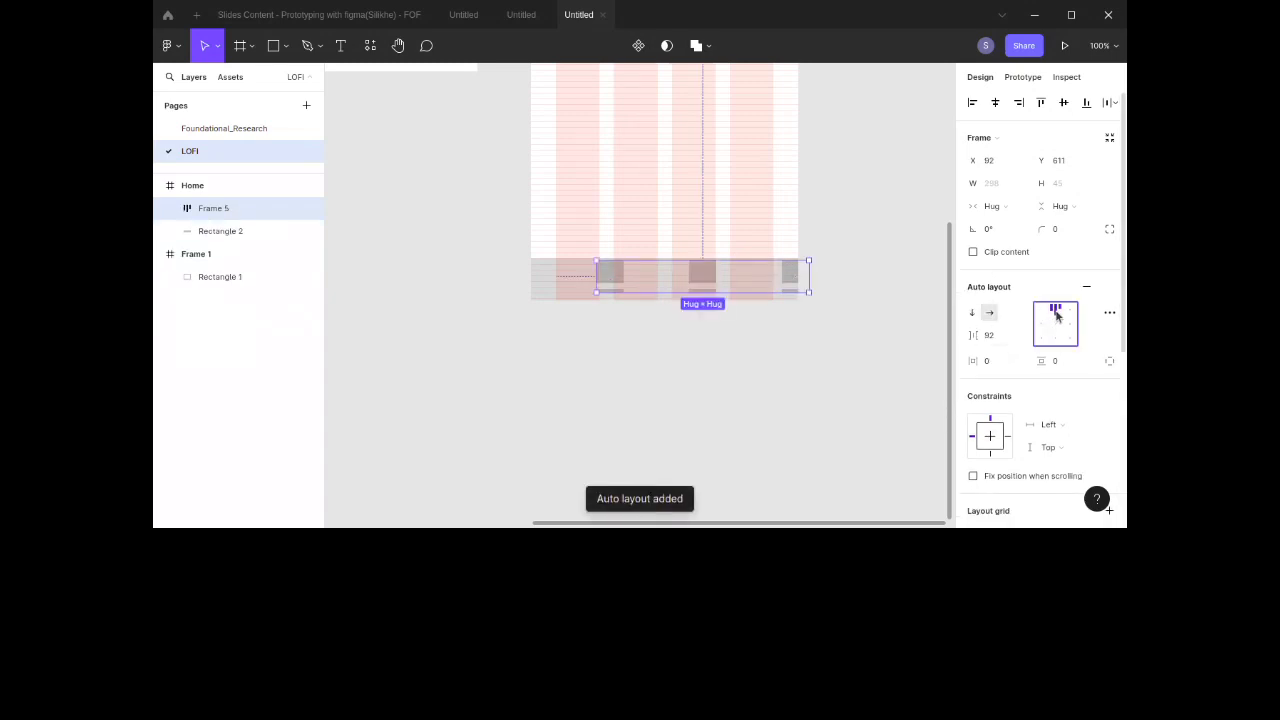
pyautogui.moveTo(703, 277); pyautogui.dragTo(665, 285)
pyautogui.click(867, 268)
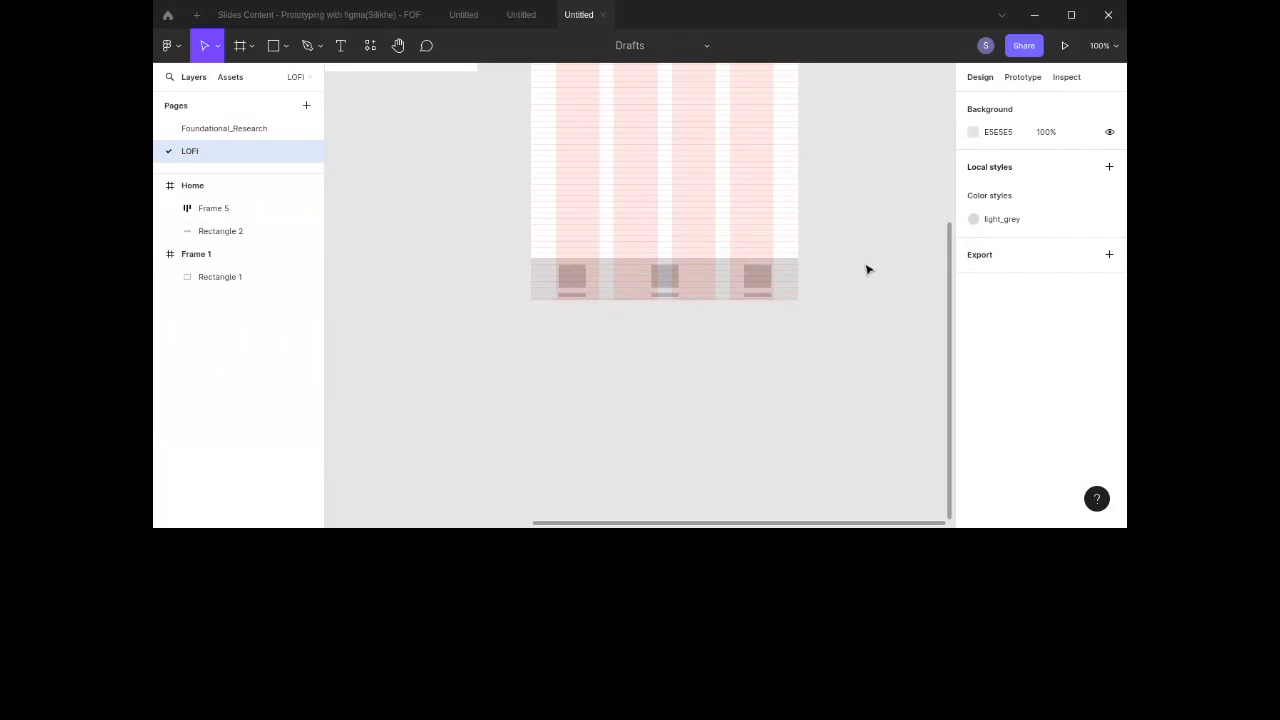
# Step: Scroll around the Home frame to examine the finished nav bar
pyautogui.scroll(5, 867, 268)
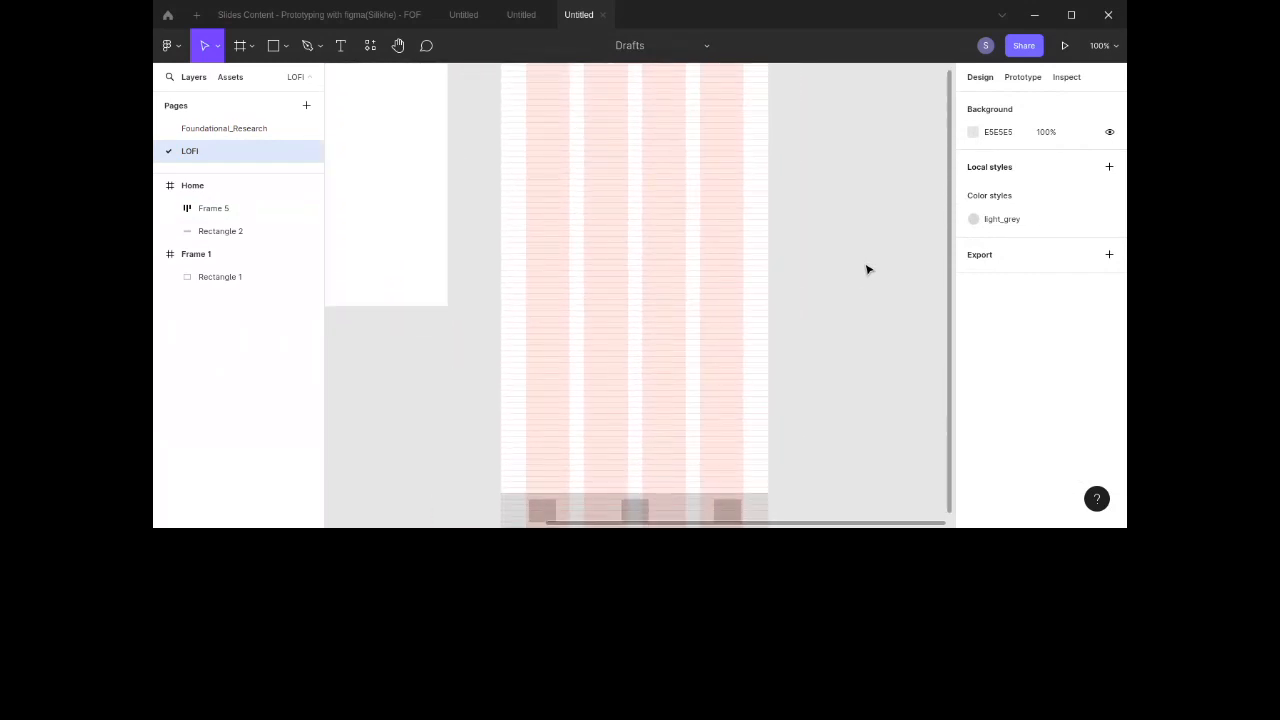
pyautogui.scroll(-1, 867, 268)
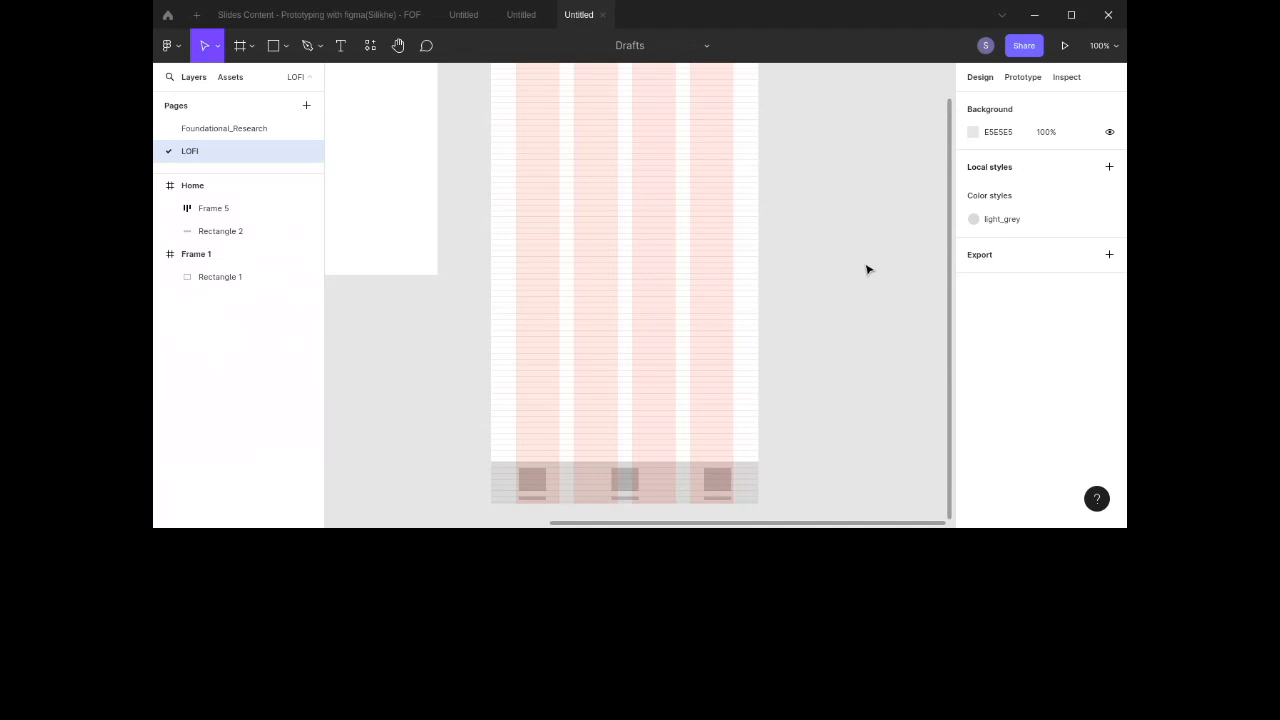
pyautogui.scroll(3, 868, 269)
pyautogui.scroll(-3, 868, 269)
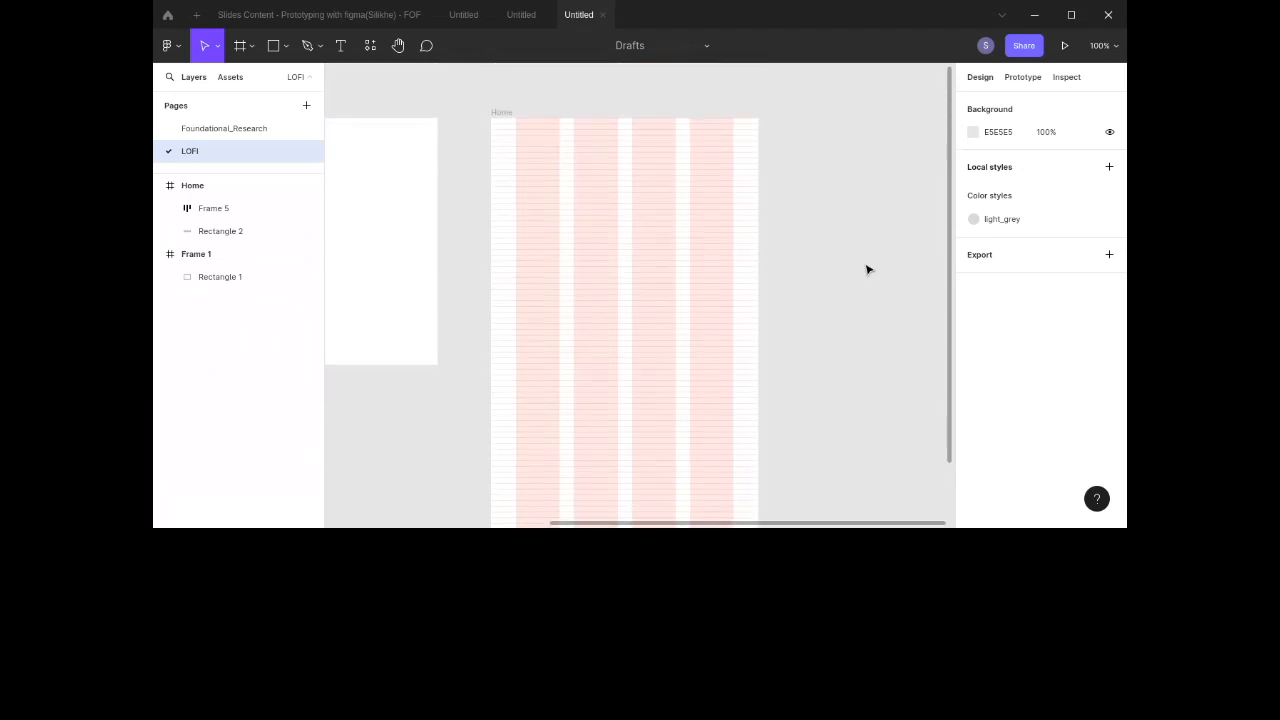
pyautogui.scroll(-1, 868, 269)
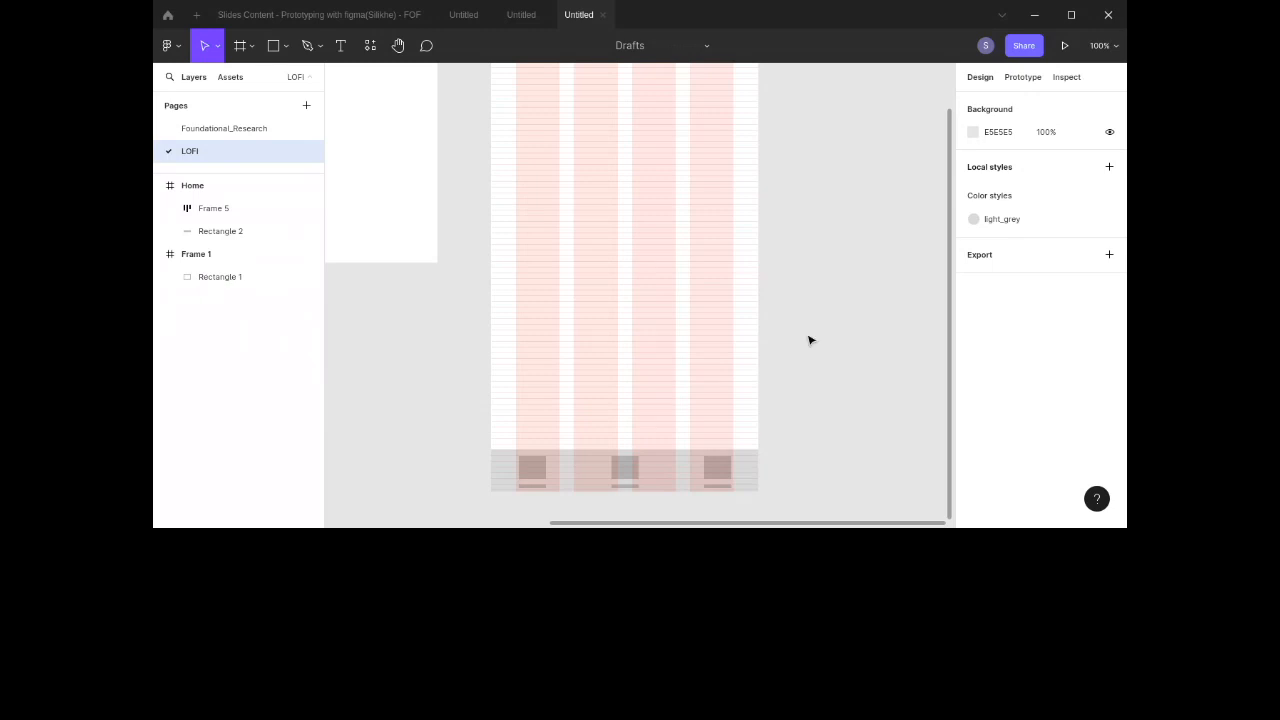
pyautogui.scroll(3, 771, 308)
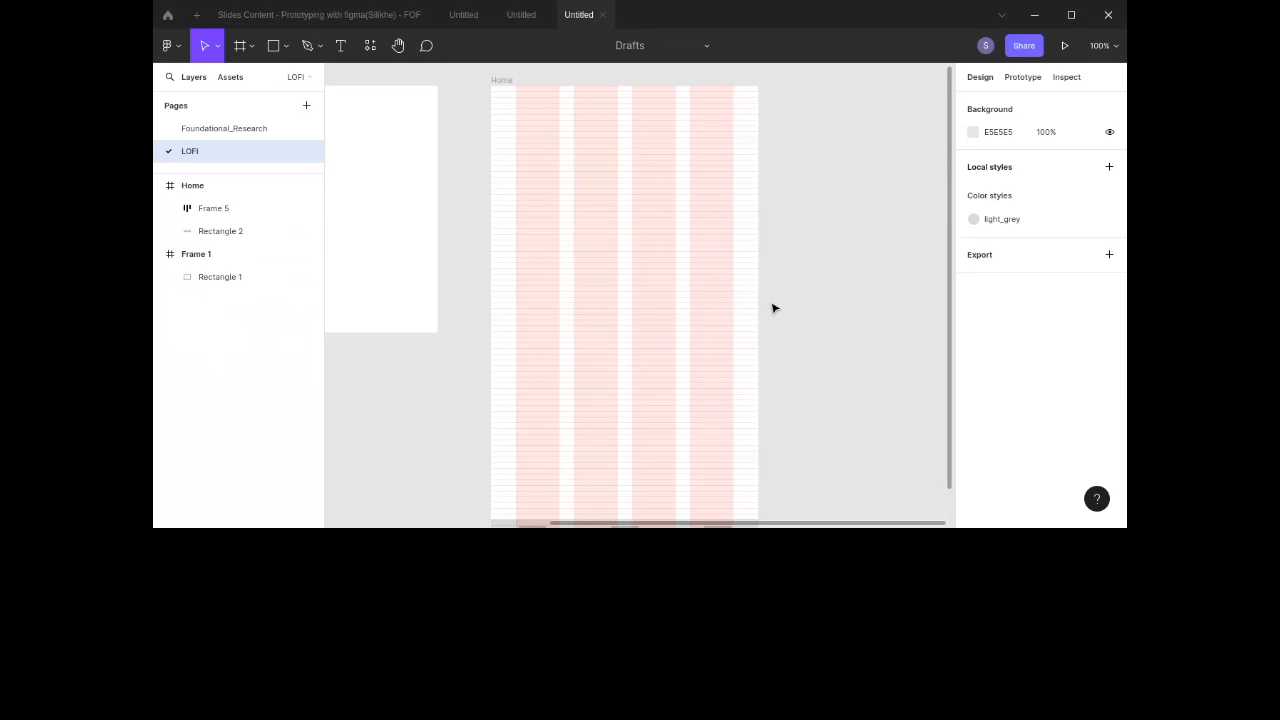
pyautogui.scroll(-5, 714, 283)
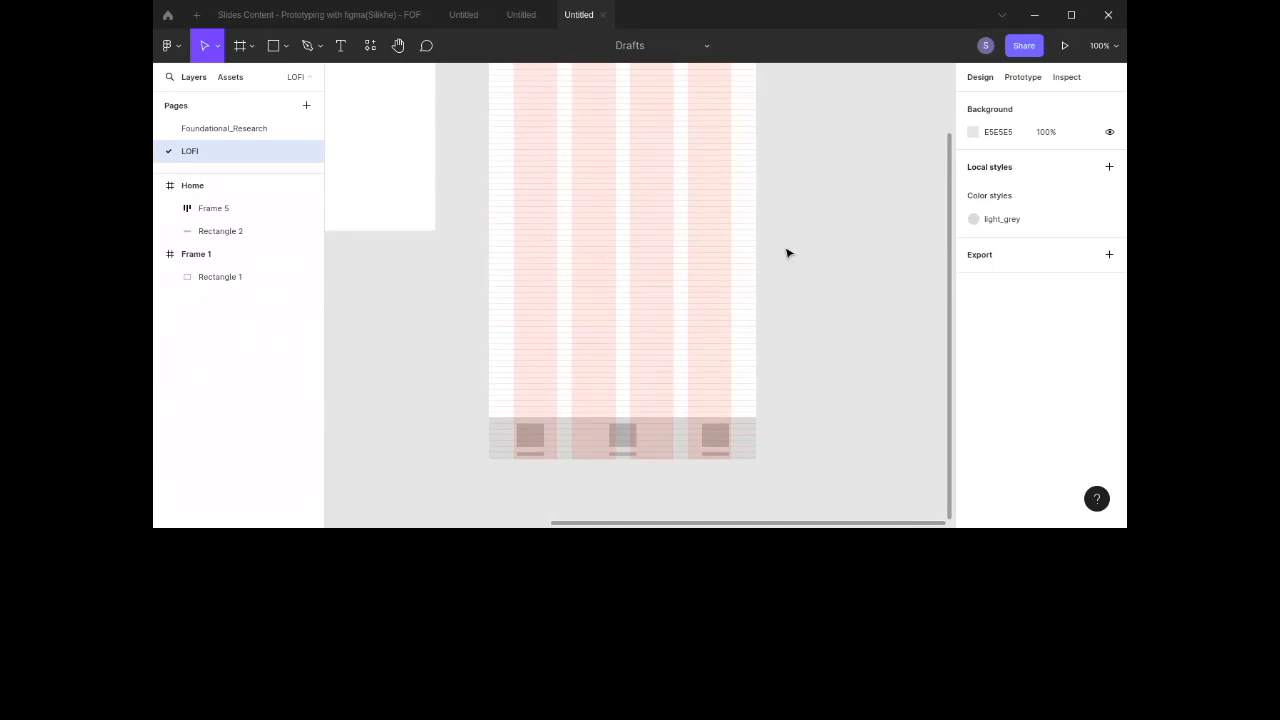
pyautogui.scroll(1, 787, 253)
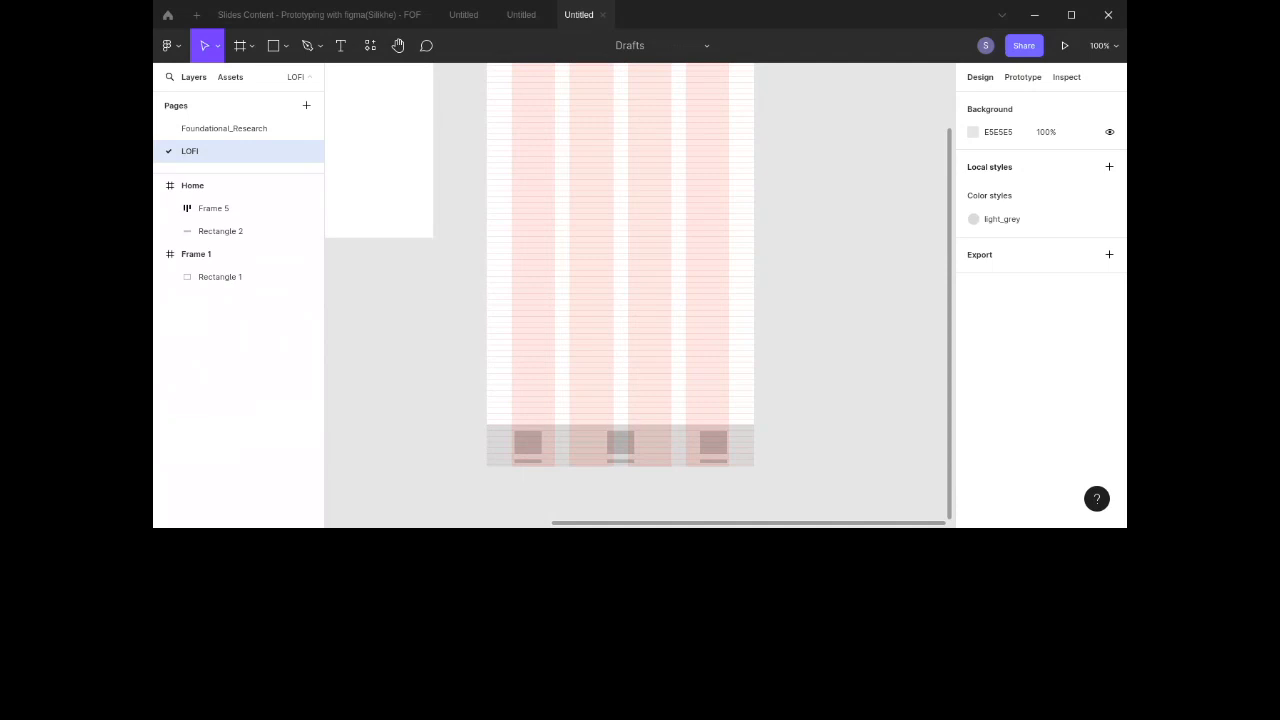
pyautogui.hscroll(-3, 606, 331)
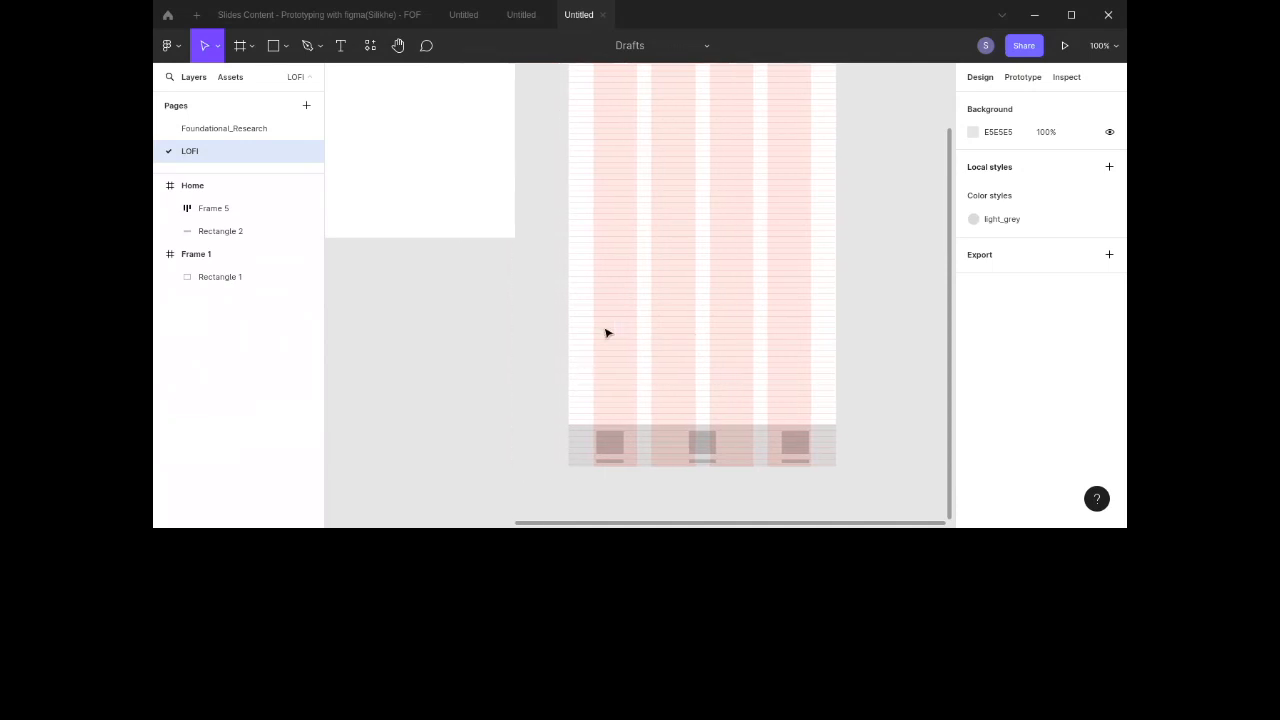
pyautogui.scroll(5, 606, 332)
pyautogui.scroll(-3, 606, 332)
pyautogui.hscroll(3, 606, 332)
pyautogui.scroll(1, 606, 332)
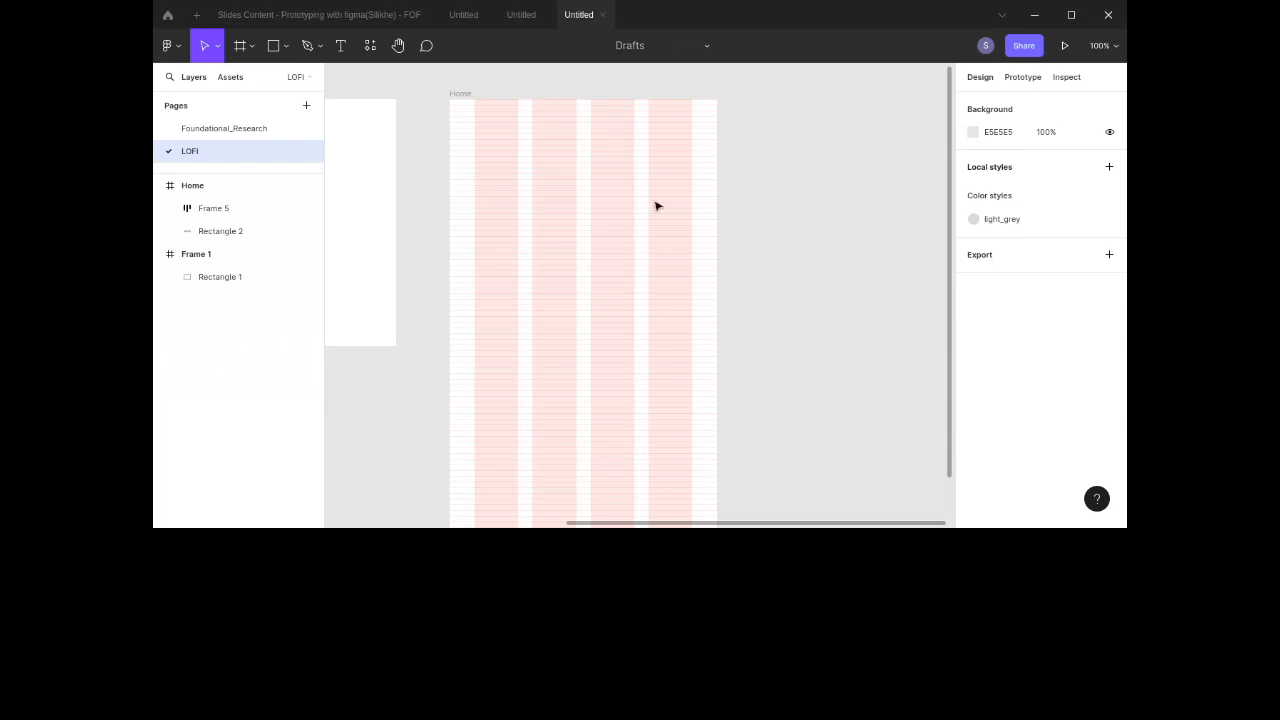
pyautogui.scroll(-5, 731, 312)
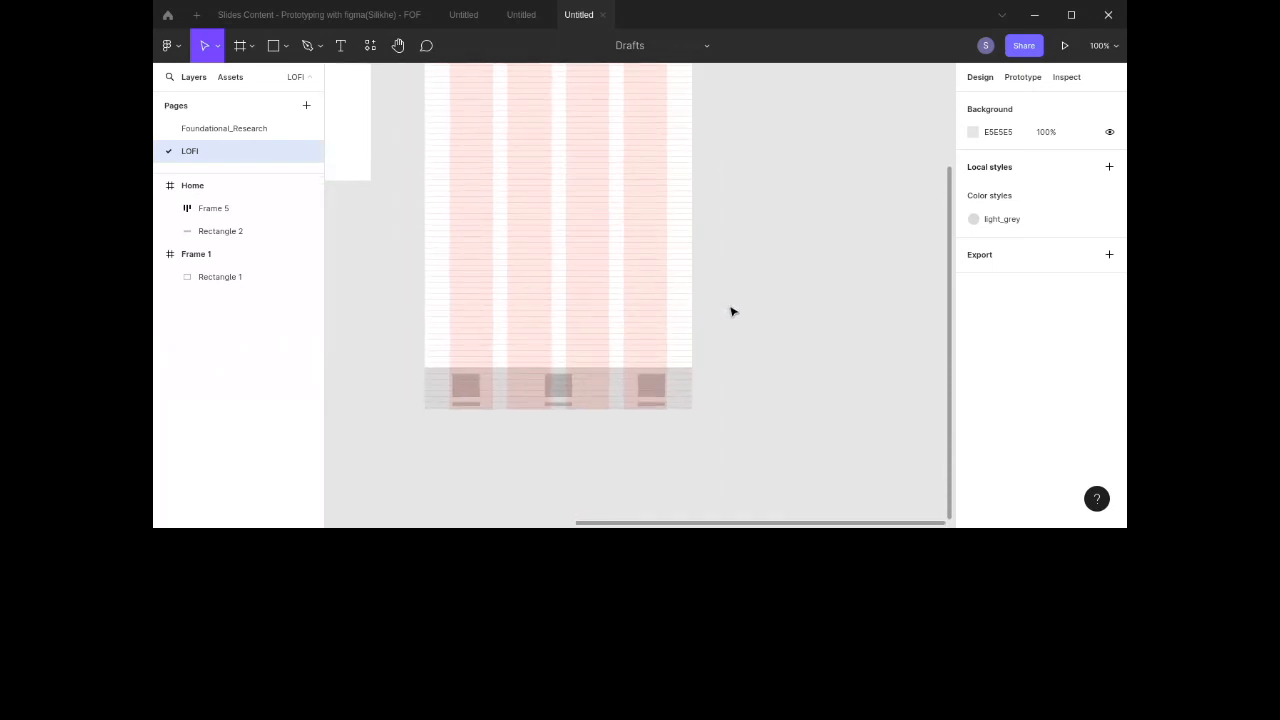
pyautogui.scroll(2, 796, 296)
pyautogui.hscroll(-2, 796, 296)
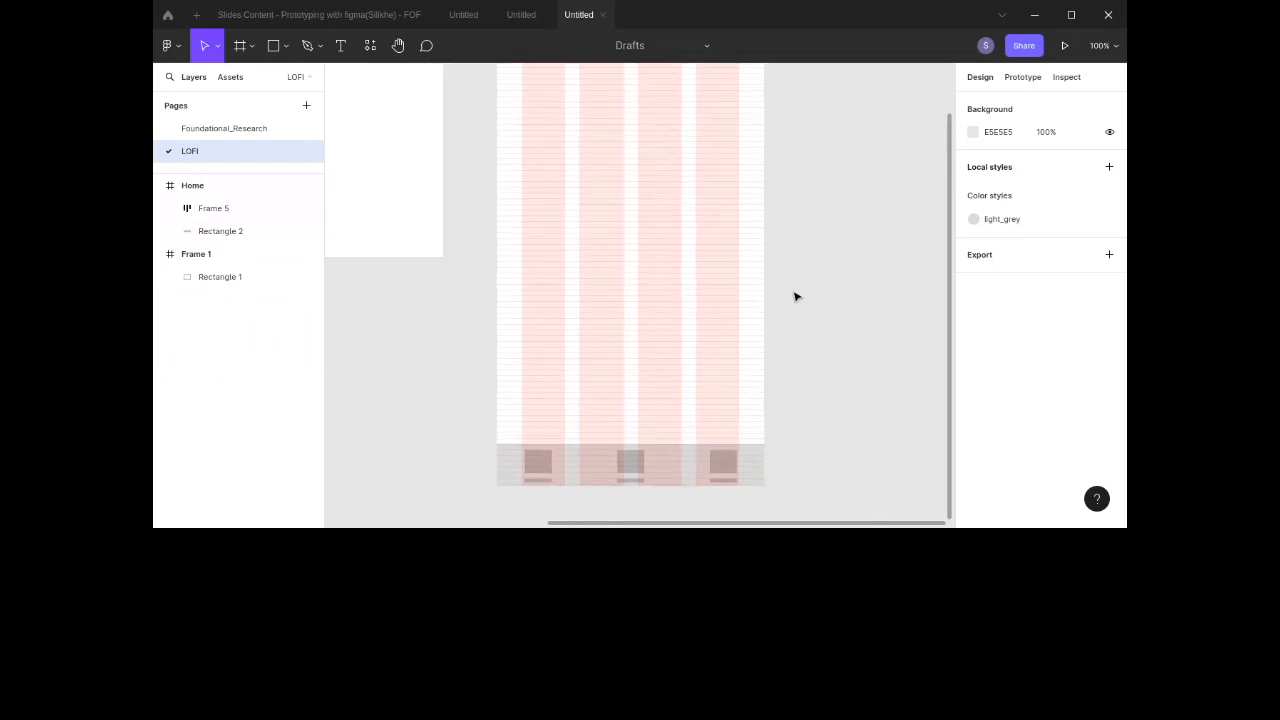
pyautogui.scroll(3, 796, 296)
pyautogui.hscroll(1, 796, 296)
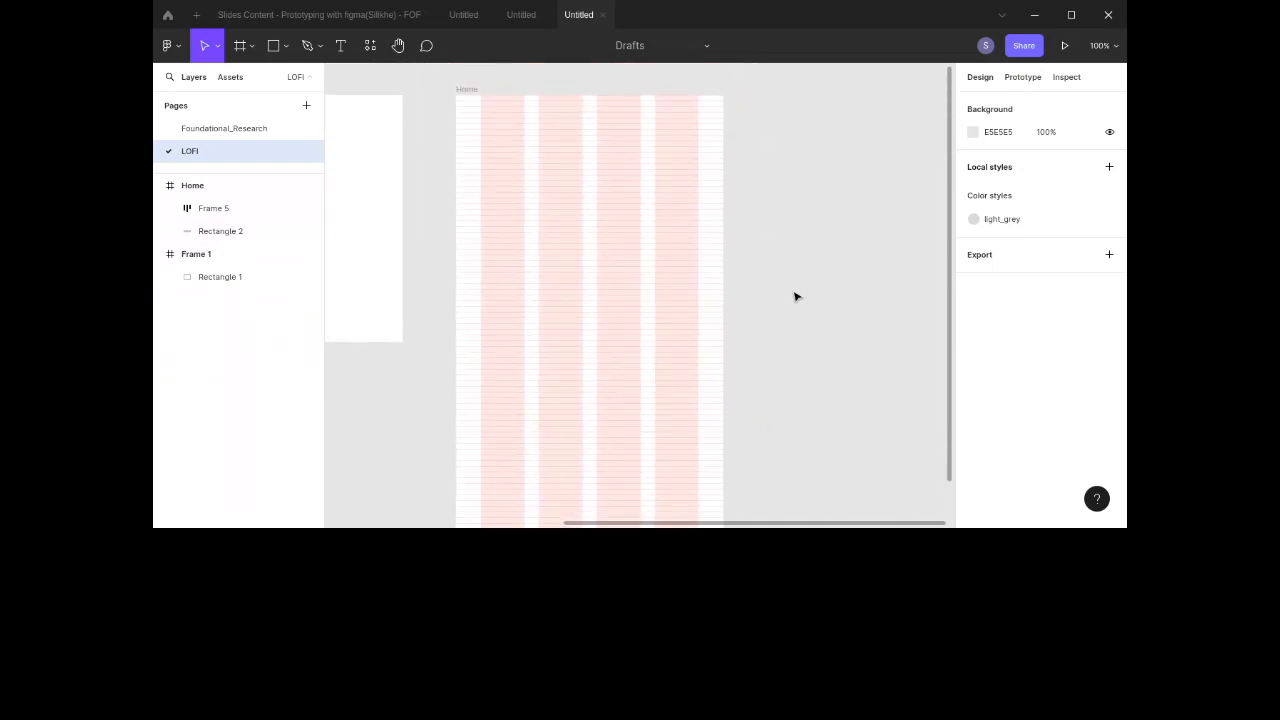
pyautogui.hscroll(-2, 796, 296)
pyautogui.scroll(1, 796, 296)
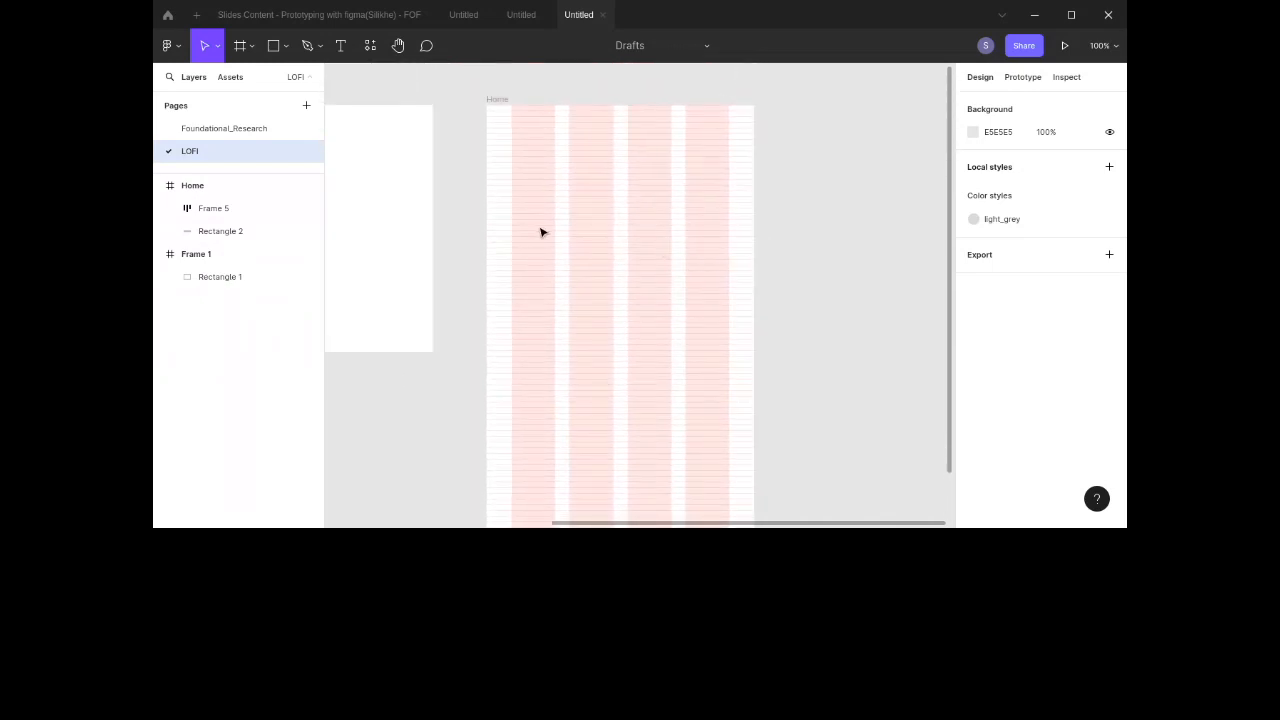
# Step: Switch to the Foundational_Research page
pyautogui.click(207, 130)
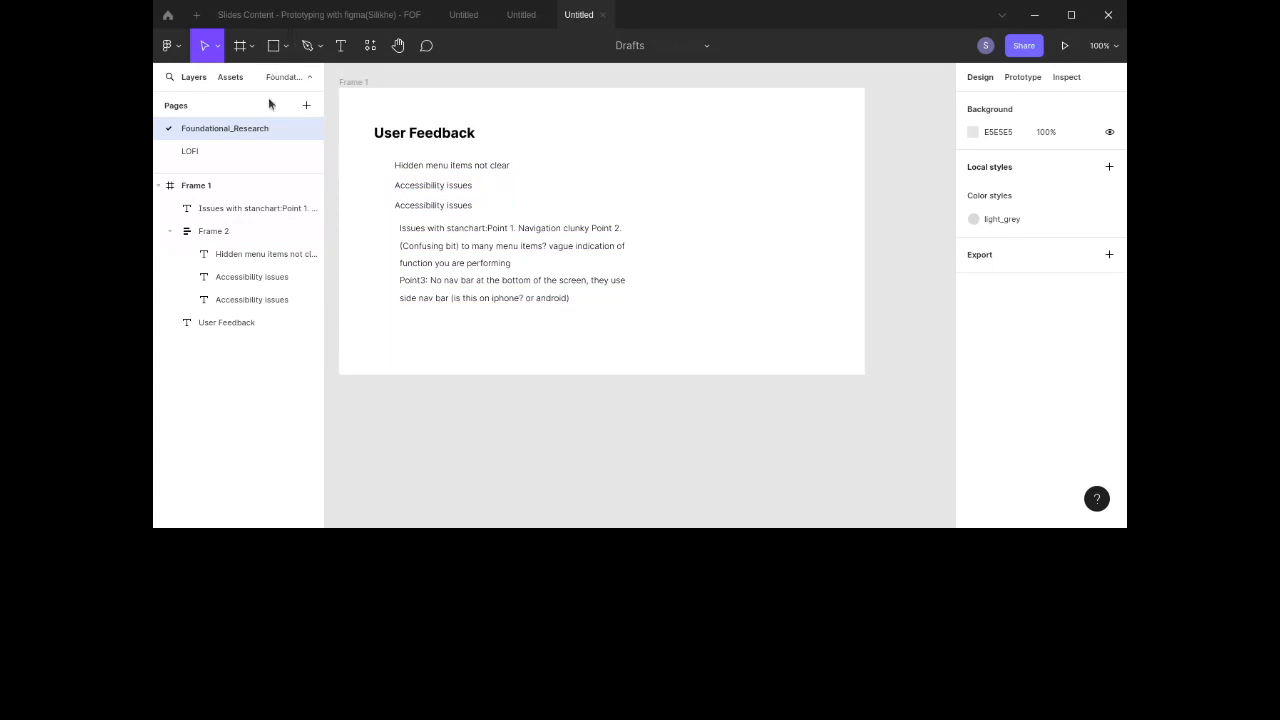
# Step: Switch to the LOFI page and bring the Home frame into view
pyautogui.click(262, 151)
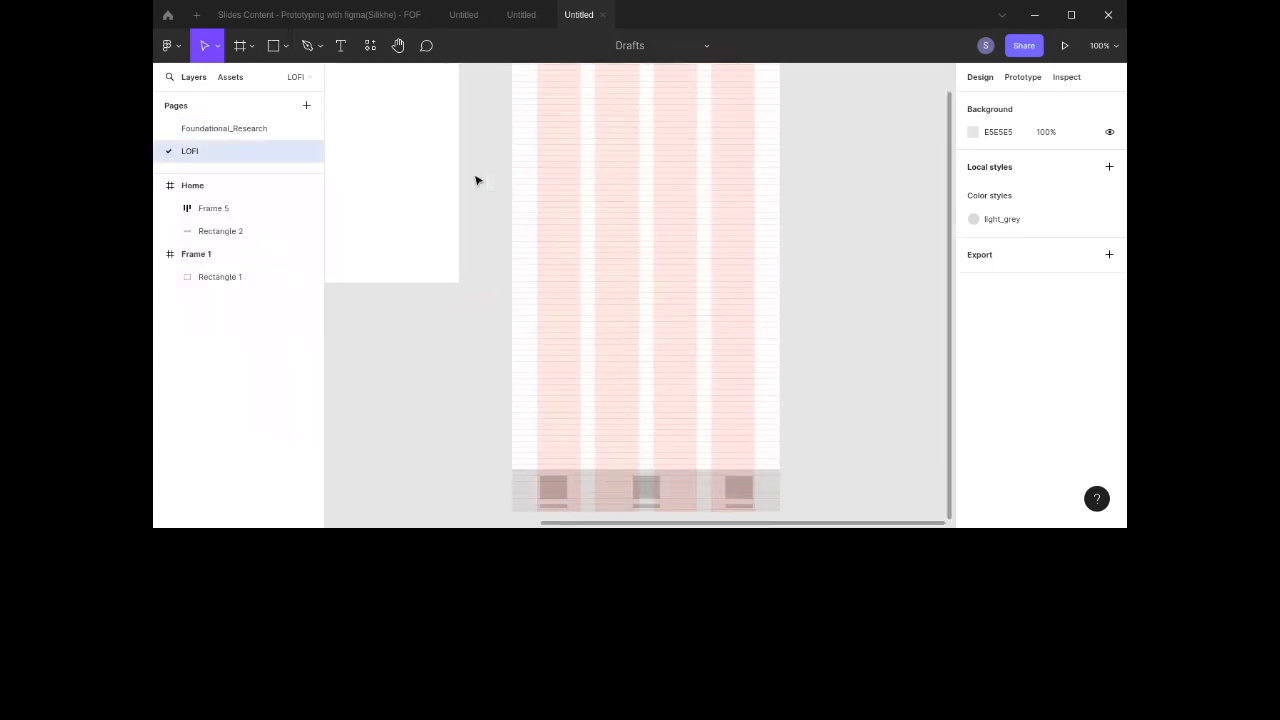
pyautogui.hscroll(-2, 477, 181)
pyautogui.hscroll(2, 477, 181)
pyautogui.scroll(1, 477, 181)
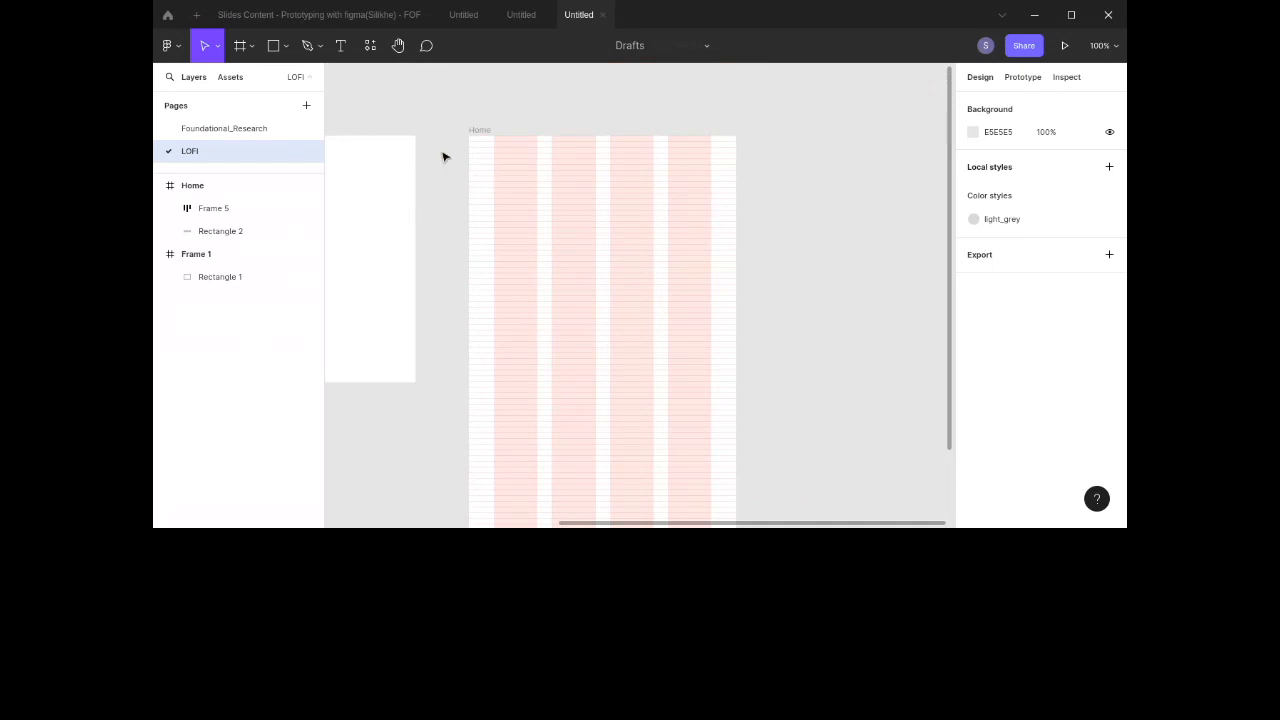
# Step: Draw three thin bar rectangles near the top-left of the Home frame and space them evenly vertically
pyautogui.click(273, 47)
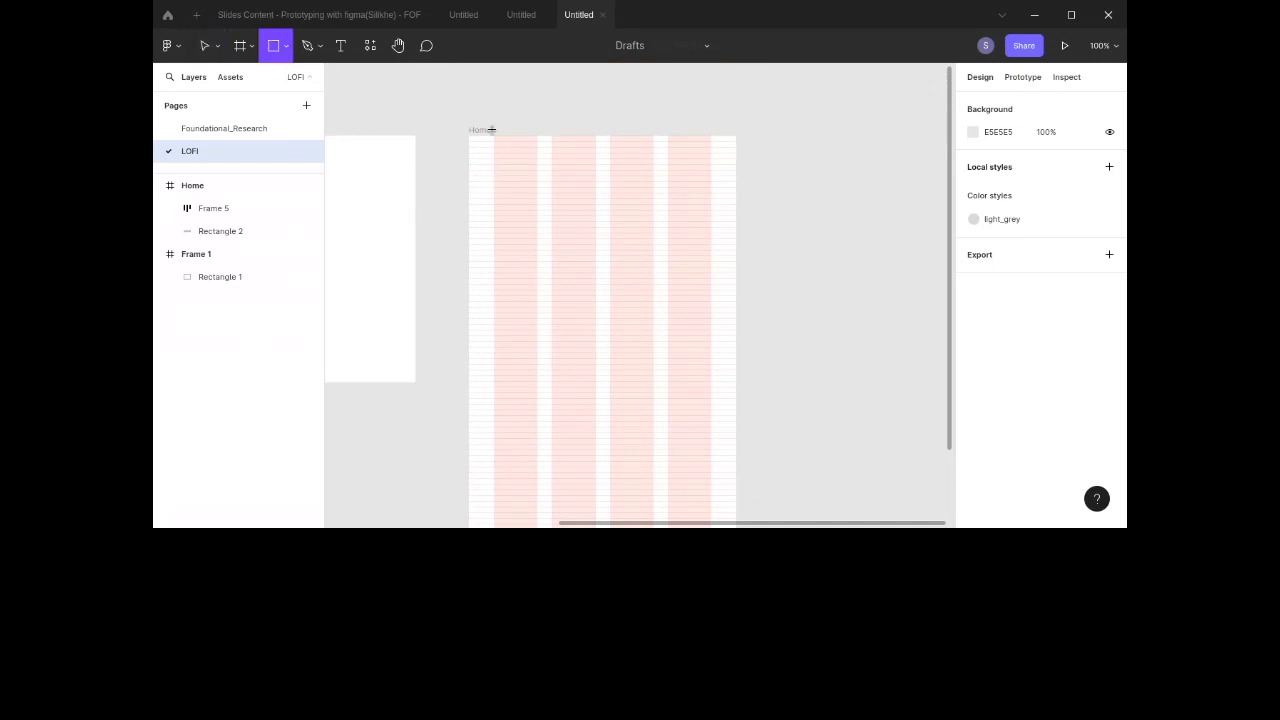
pyautogui.moveTo(468, 157)
pyautogui.mouseDown()
pyautogui.moveTo(514, 164)
pyautogui.moveTo(504, 236)
pyautogui.mouseUp()
pyautogui.moveTo(491, 147); pyautogui.dragTo(528, 270)
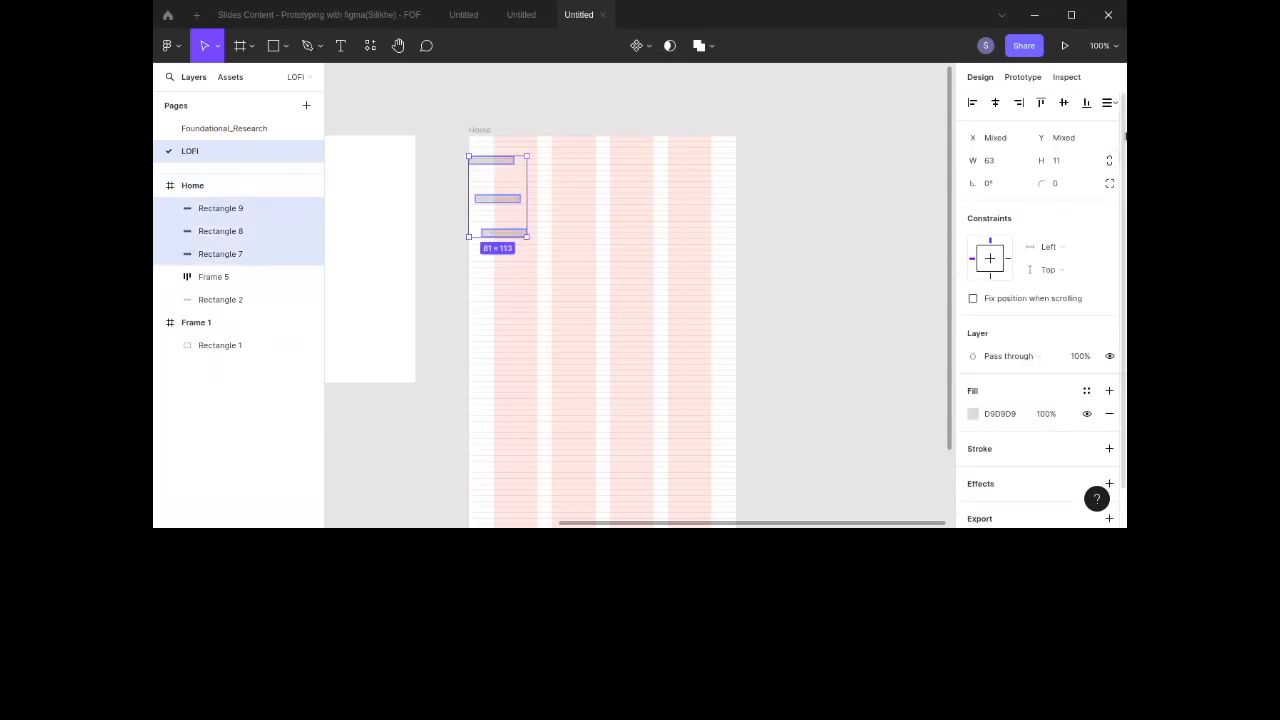
pyautogui.click(1110, 104)
pyautogui.click(1062, 131)
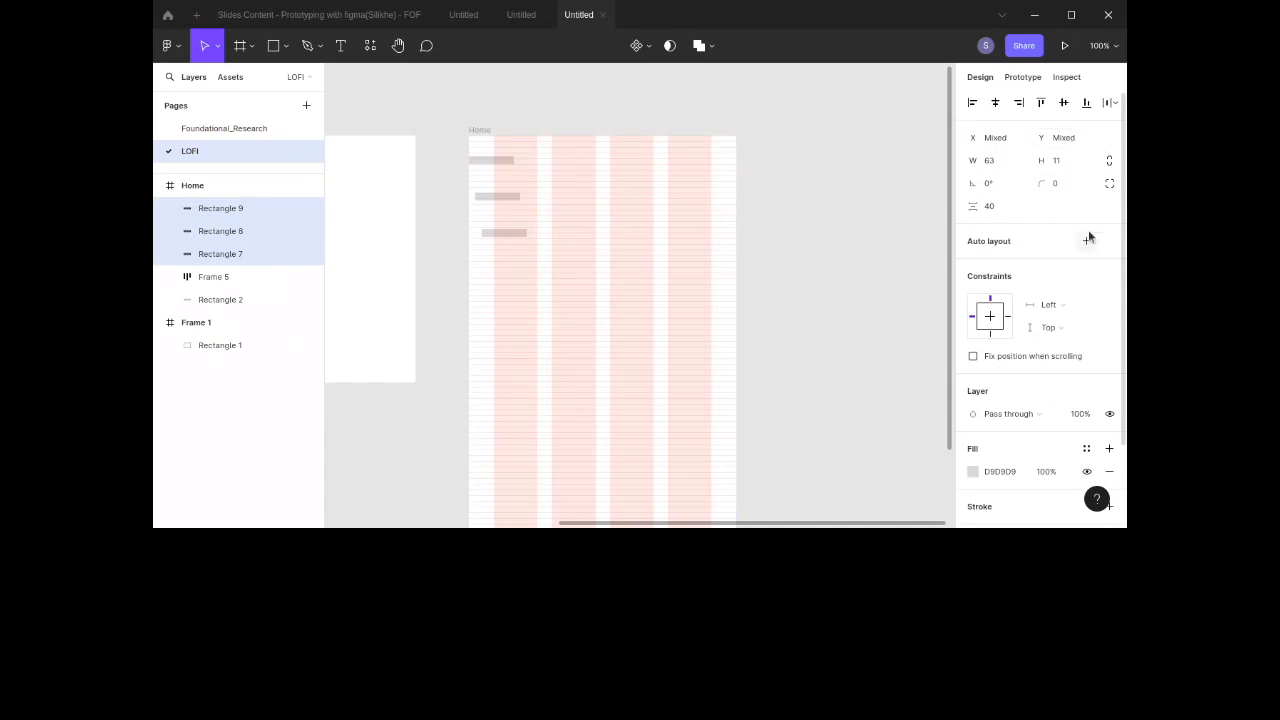
# Step: Wrap the three bars in a vertical auto layout frame
pyautogui.click(1089, 240)
pyautogui.click(991, 338)
pyautogui.press('Return')
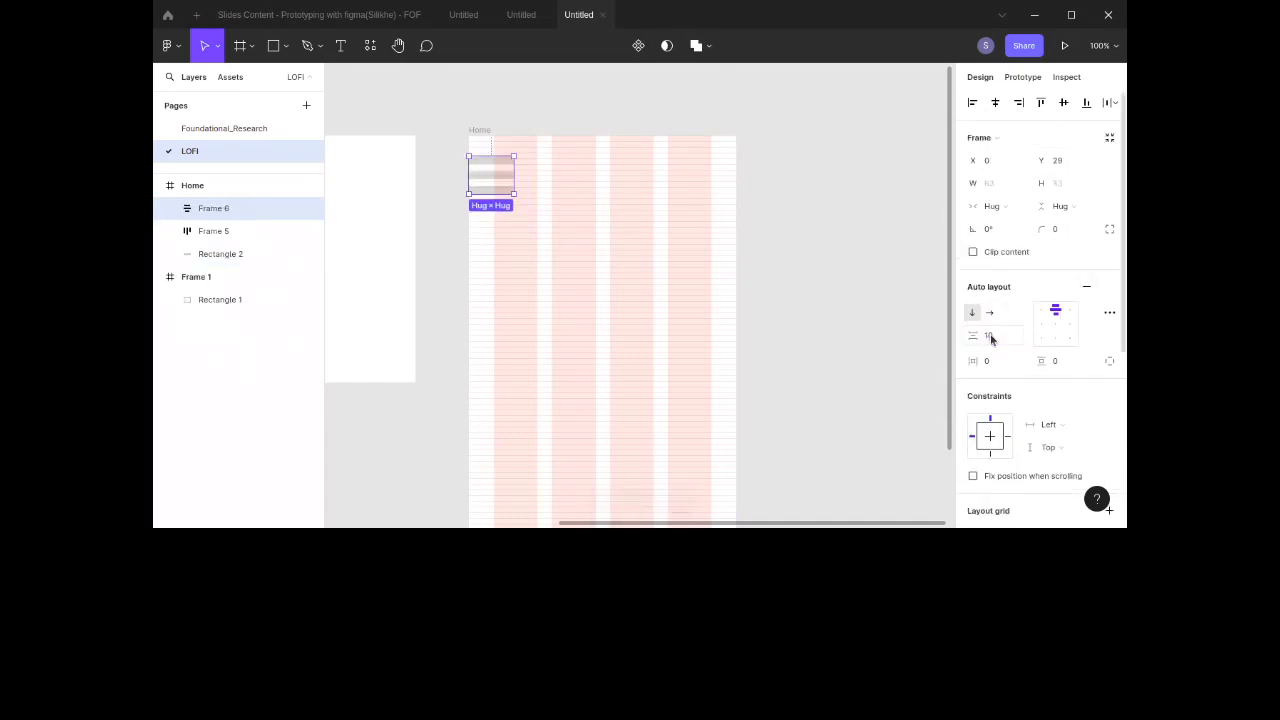
# Step: Move the bar frame to the top-right corner of the Home frame
pyautogui.click(536, 313)
pyautogui.moveTo(501, 183); pyautogui.dragTo(697, 180)
pyautogui.click(803, 204)
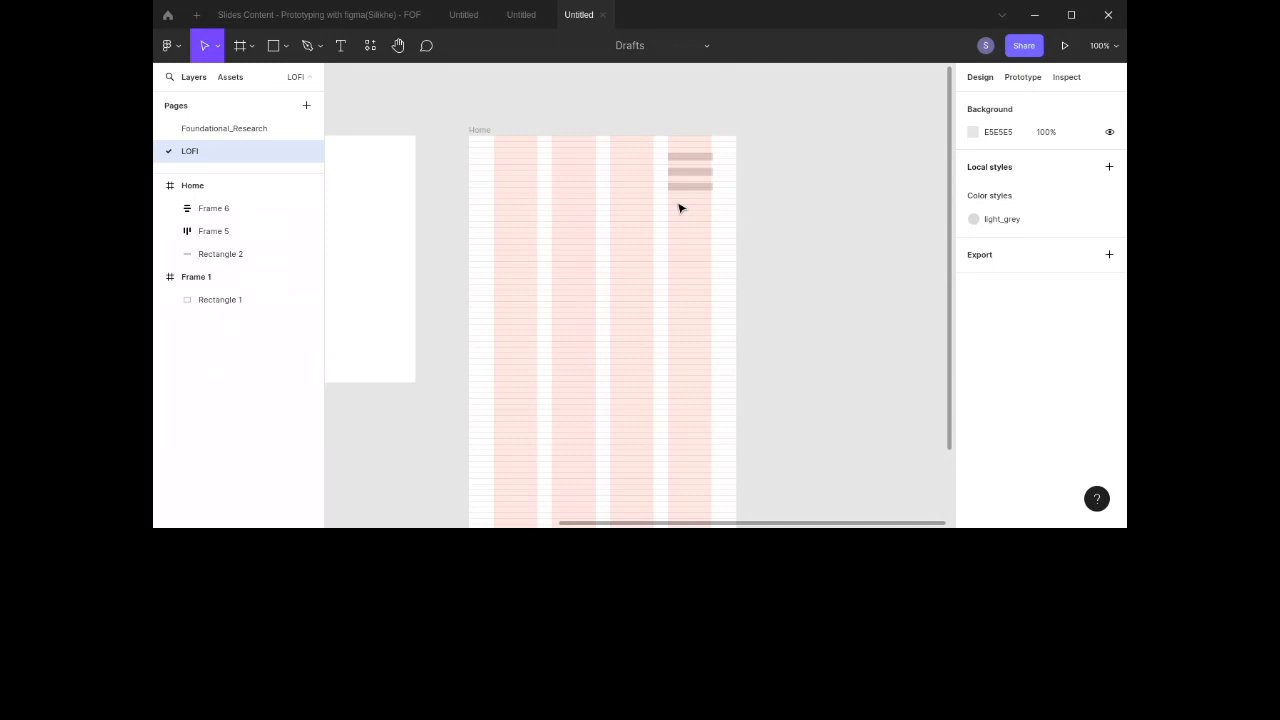
# Step: Inspect the bar frame's placement within the Home screen
pyautogui.click(702, 177)
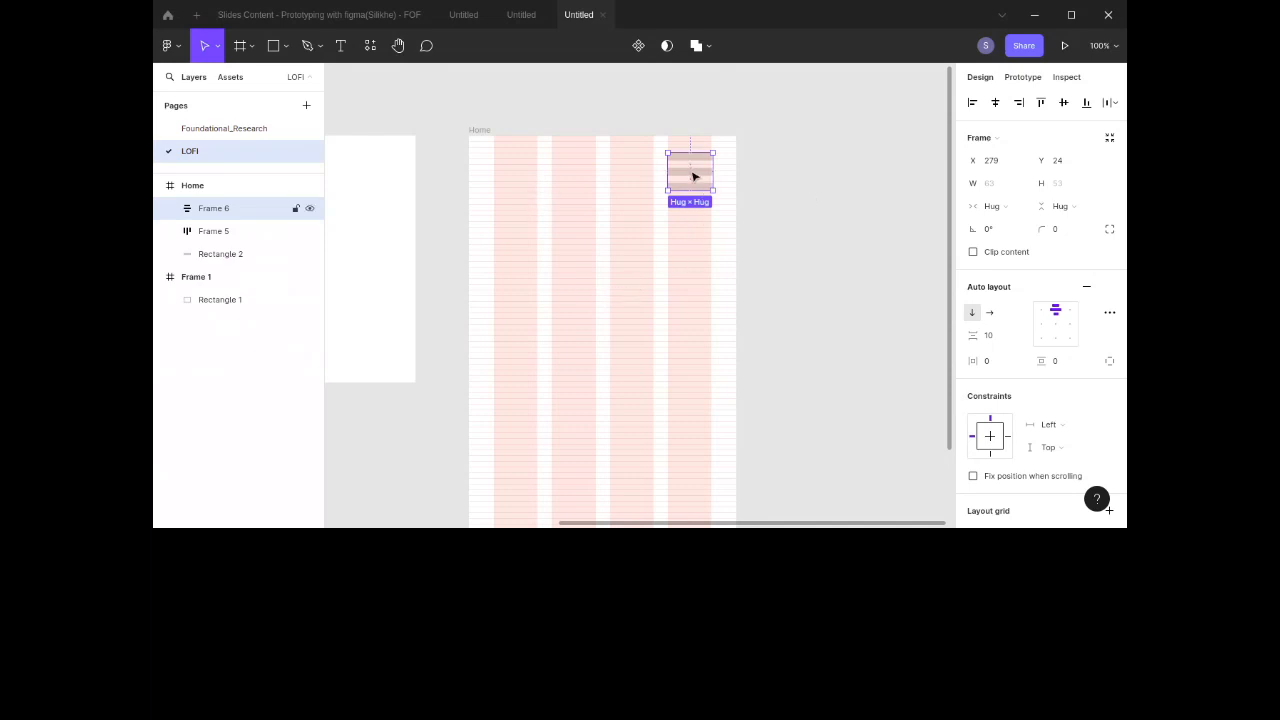
pyautogui.scroll(-1, 695, 178)
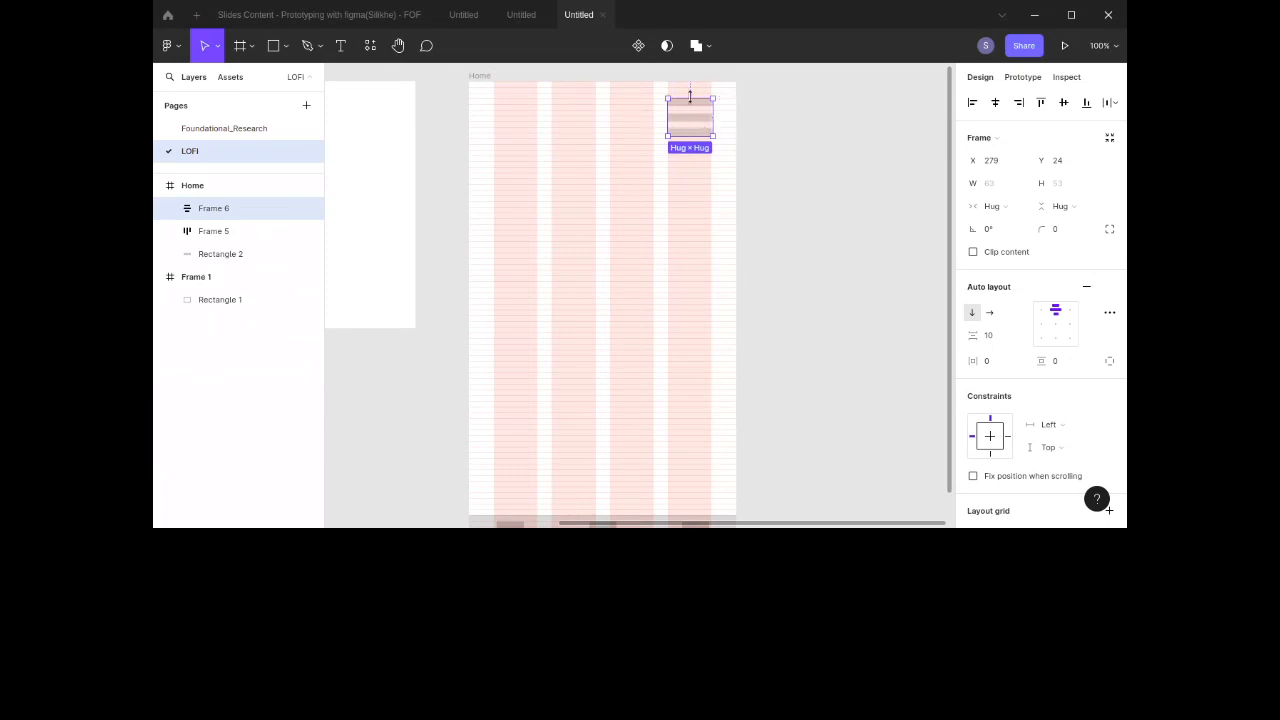
pyautogui.click(710, 160)
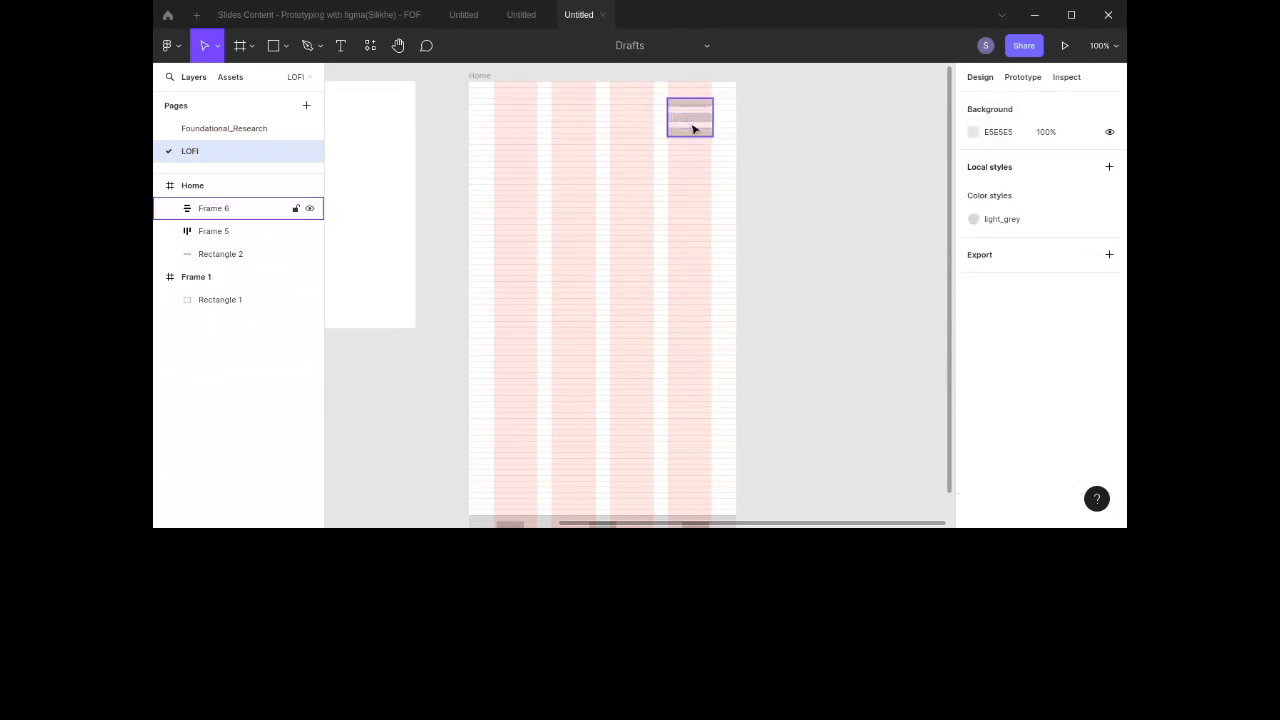
pyautogui.click(694, 130)
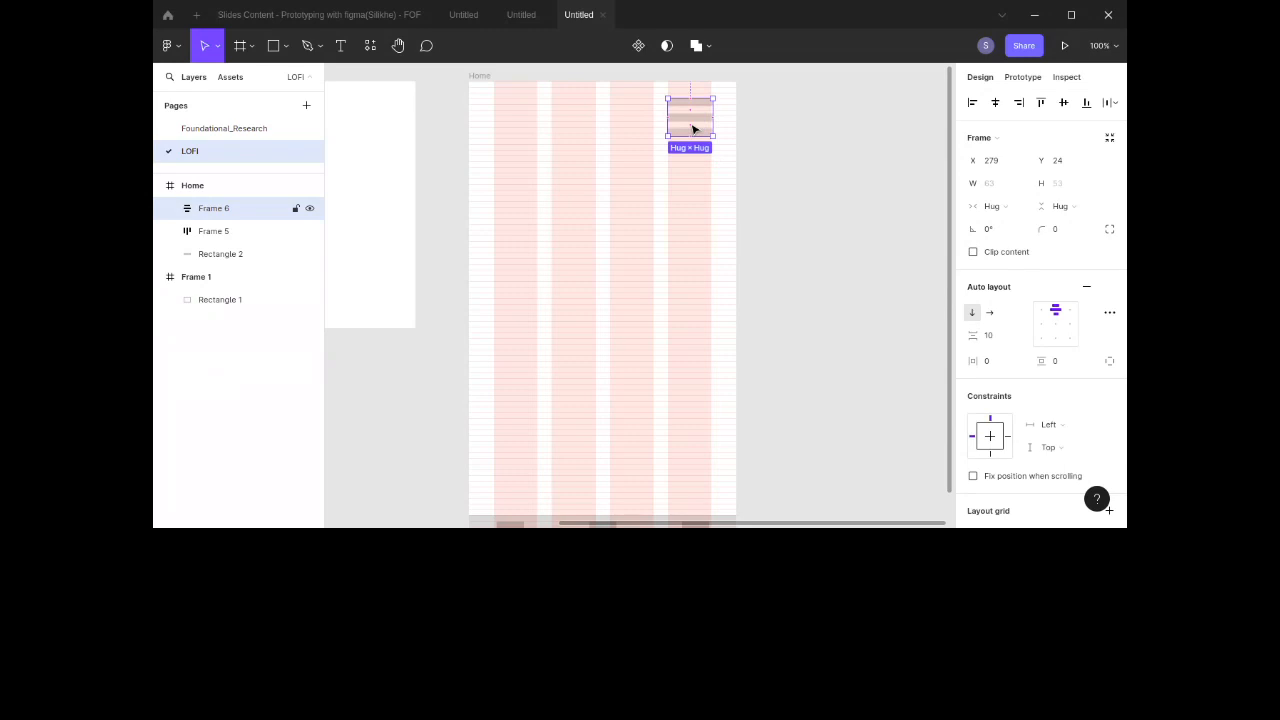
pyautogui.scroll(-3, 692, 130)
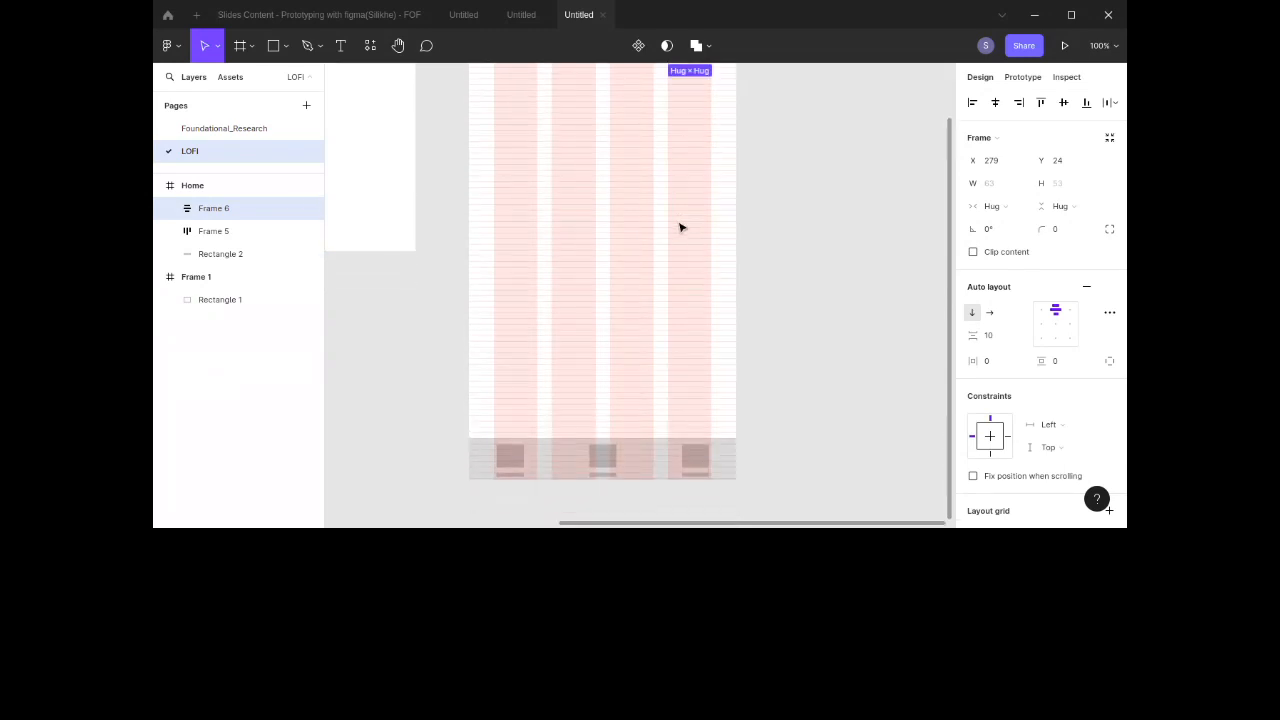
pyautogui.scroll(5, 680, 228)
pyautogui.scroll(-3, 680, 226)
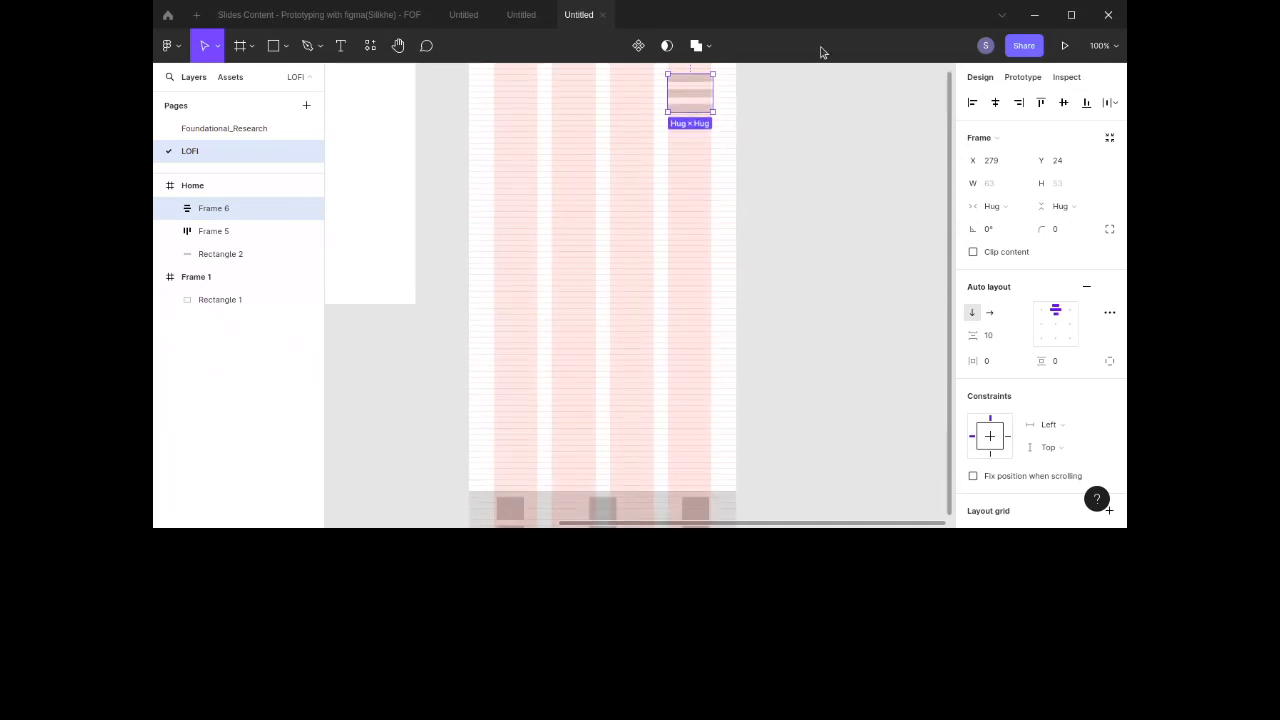
pyautogui.scroll(5, 703, 157)
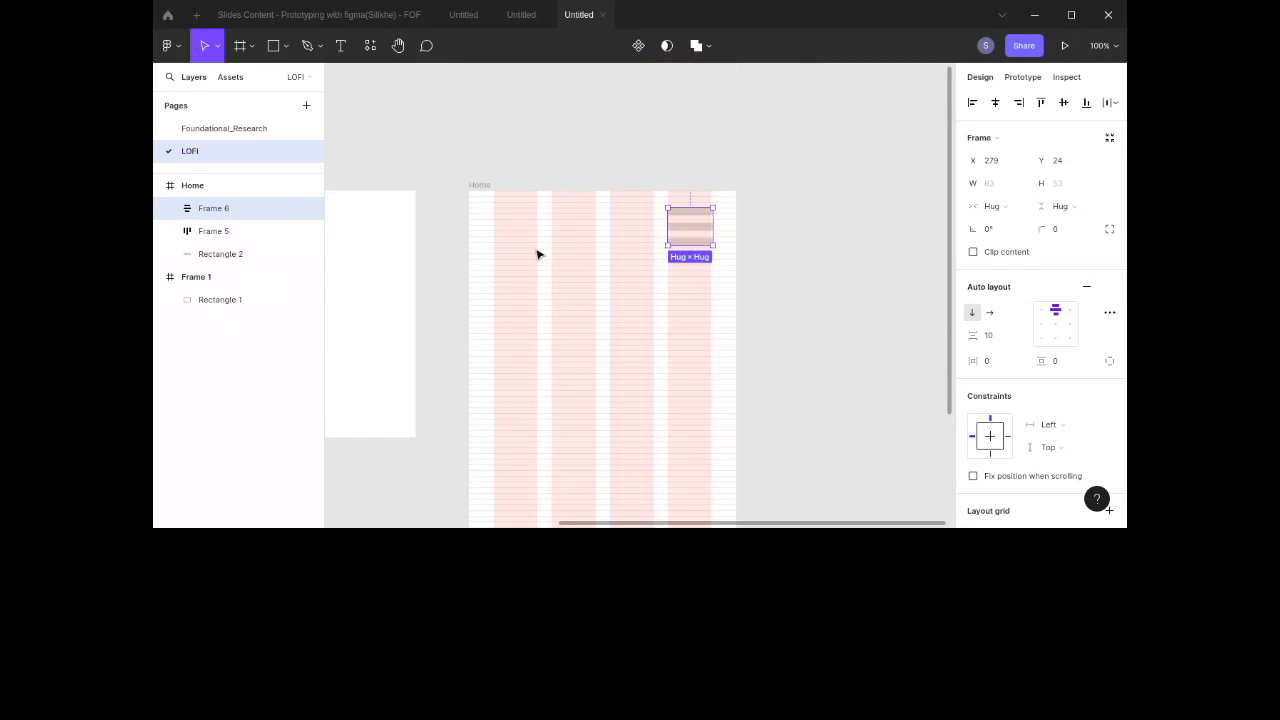
# Step: Select the three bars inside the frame and set their height to 3
pyautogui.click(687, 243)
pyautogui.keyDown('shift'); pyautogui.click(691, 229); pyautogui.keyUp('shift')
pyautogui.keyDown('shift'); pyautogui.click(696, 213); pyautogui.keyUp('shift')
pyautogui.keyDown('shift'); pyautogui.click(696, 213); pyautogui.keyUp('shift')
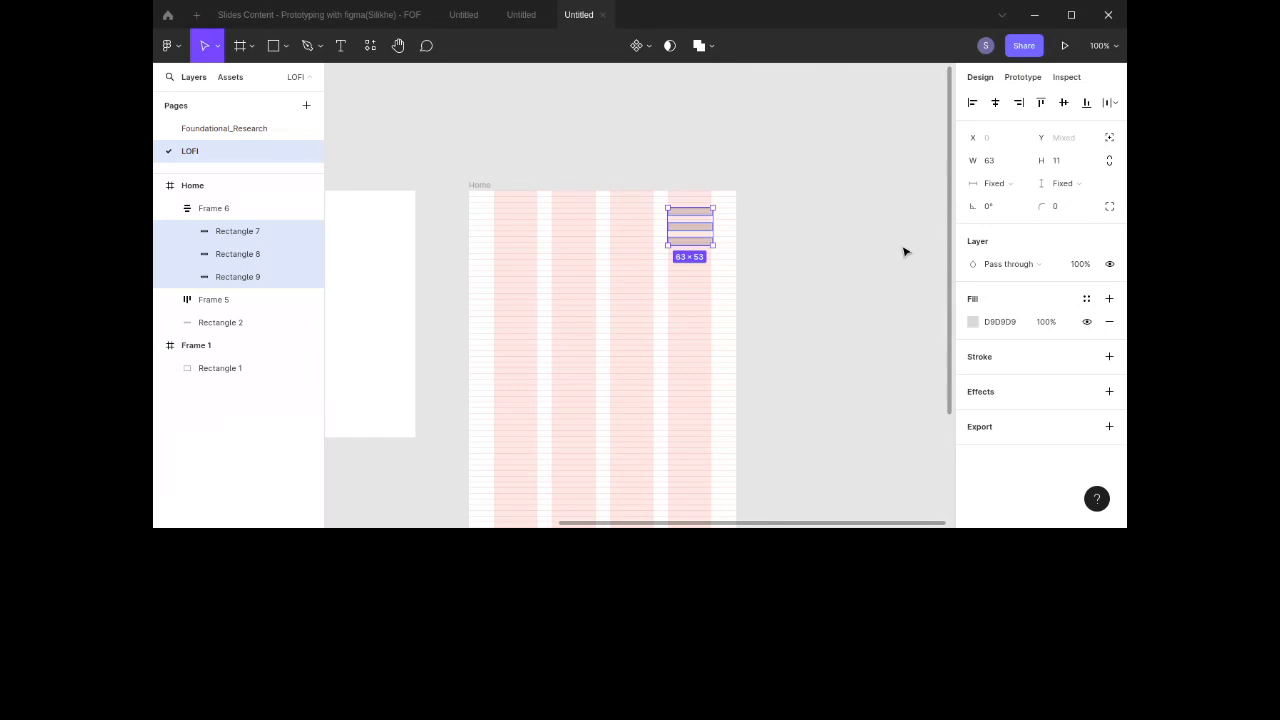
pyautogui.scroll(-1, 904, 252)
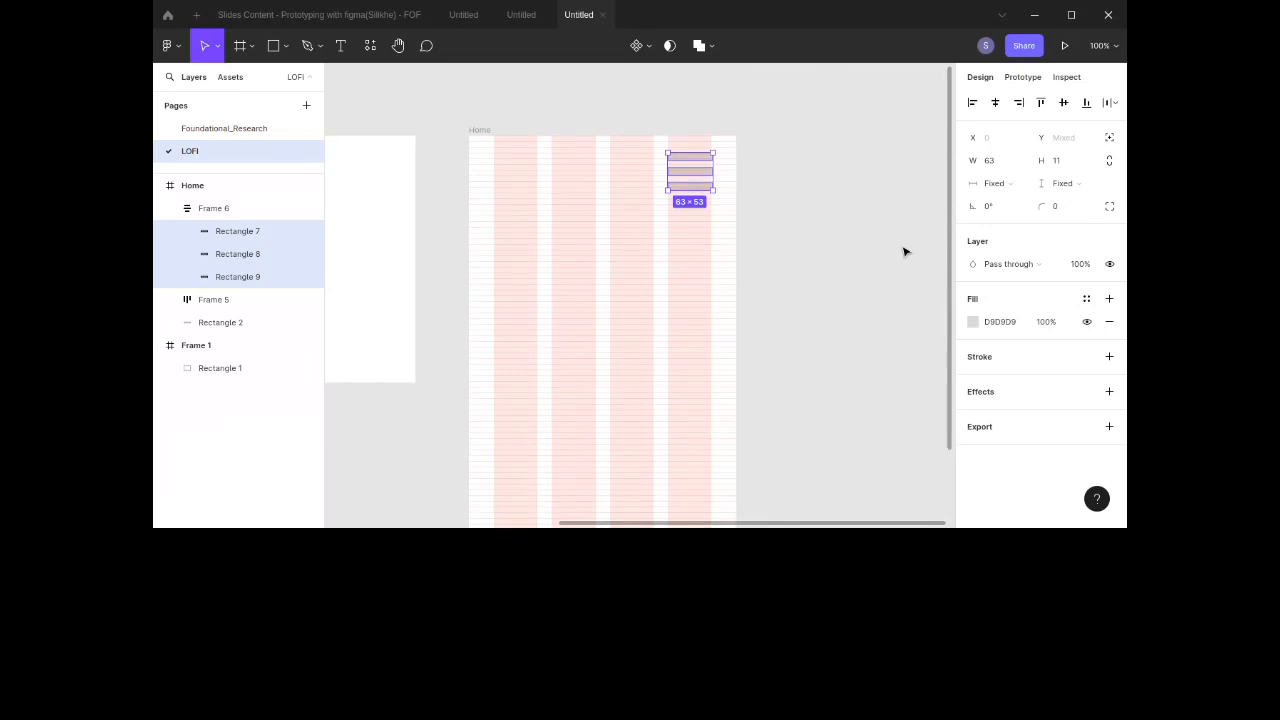
pyautogui.click(1062, 166)
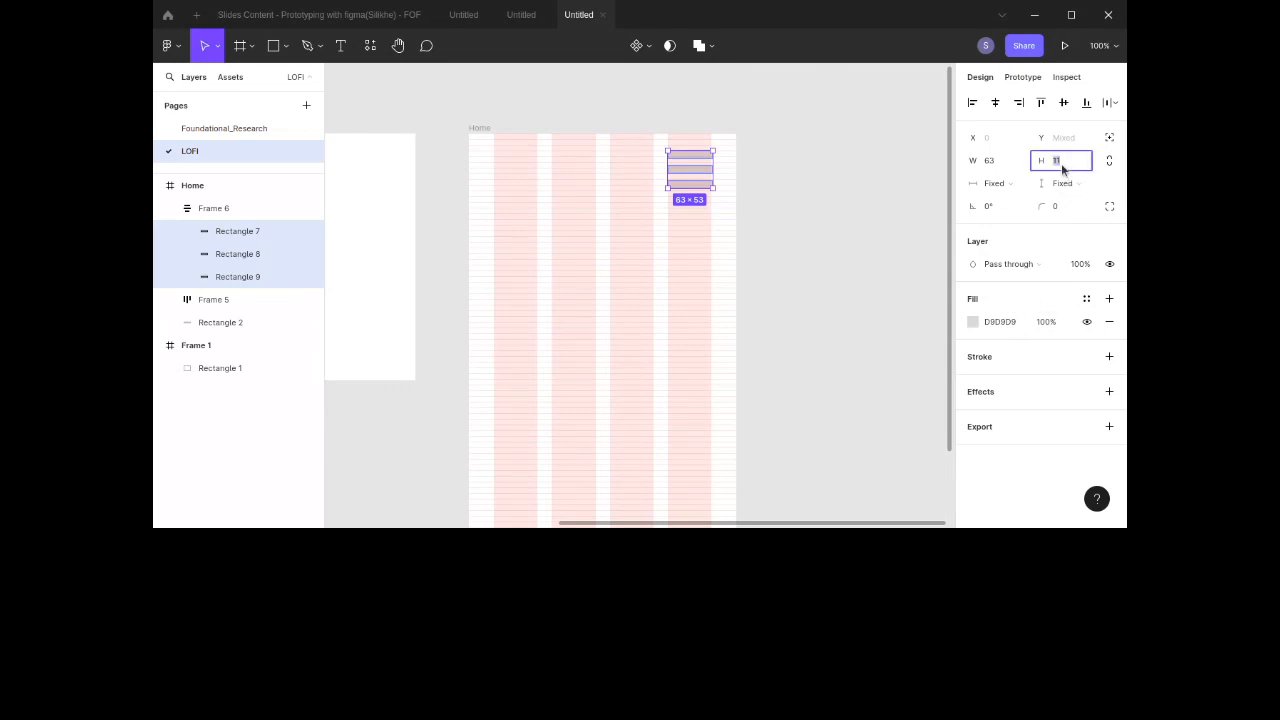
pyautogui.write('3')
pyautogui.press('Return')
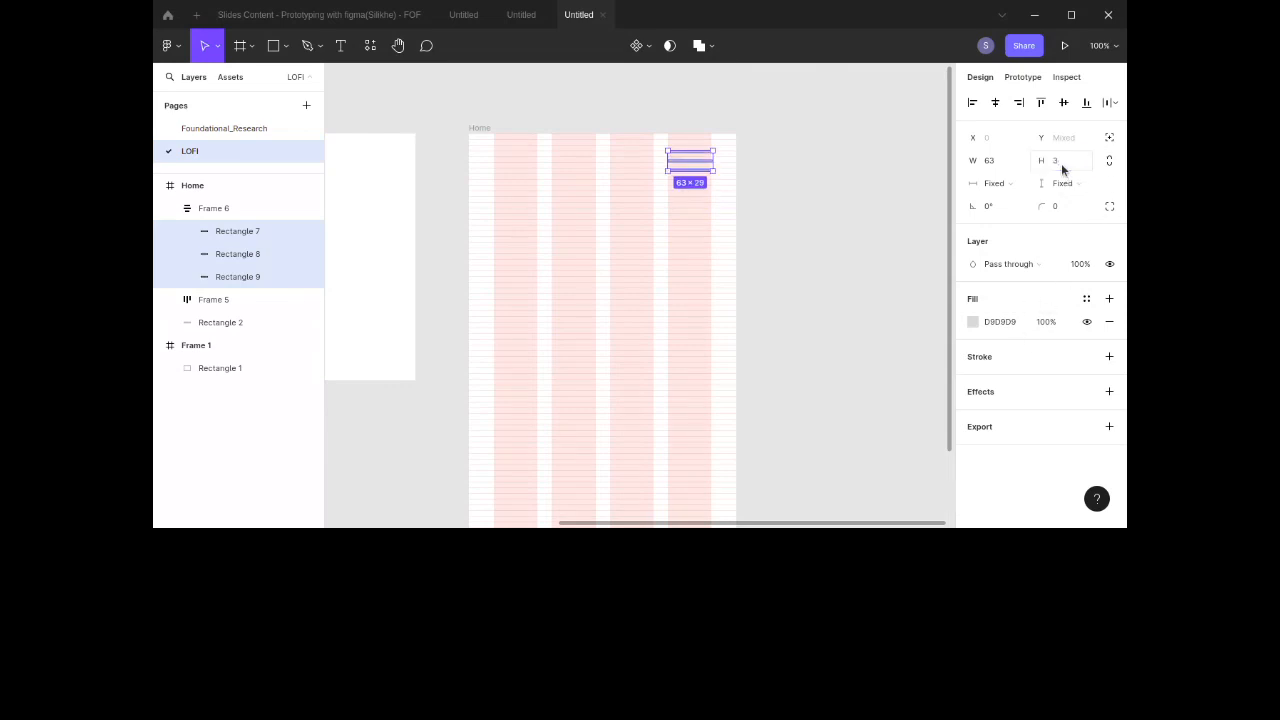
# Step: Set the bars' fill color to AAAAAA
pyautogui.click(1002, 321)
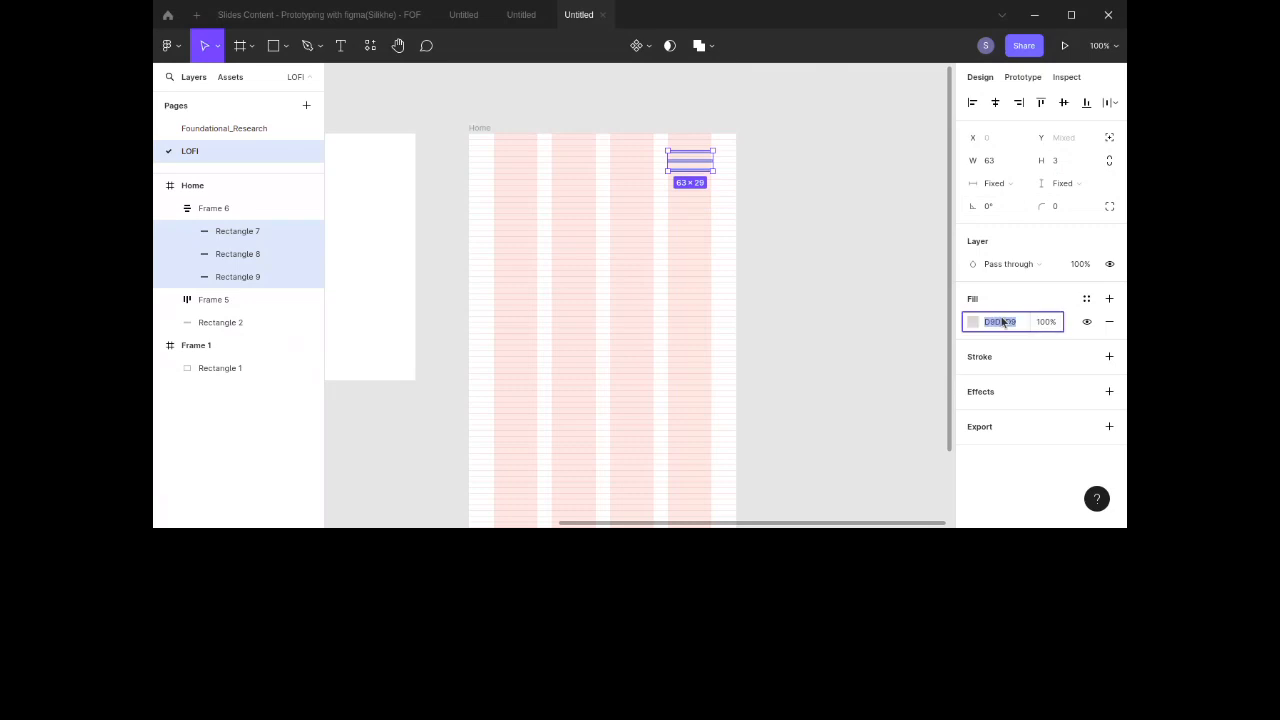
pyautogui.write('aaaaaa')
pyautogui.press('Return')
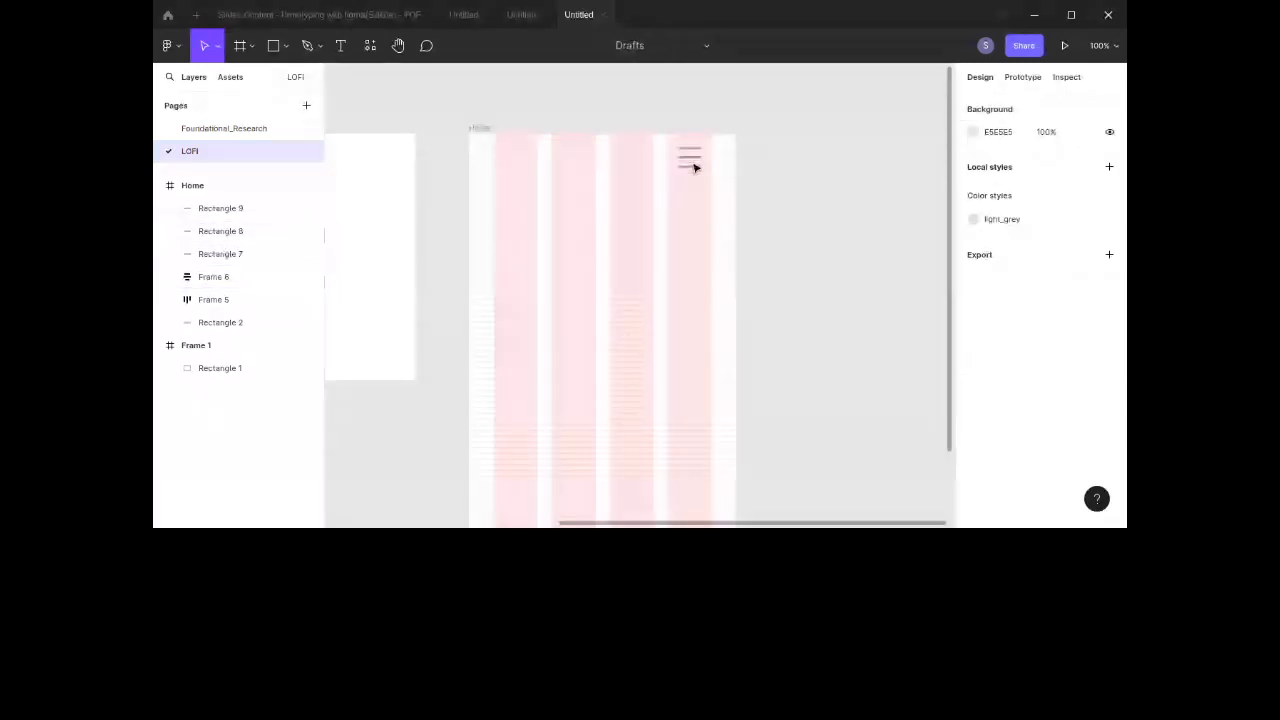
# Step: Undo the last change, wrap the bars in a new auto layout frame, and nudge it slightly right
pyautogui.hotkey('ctrl', 'z')
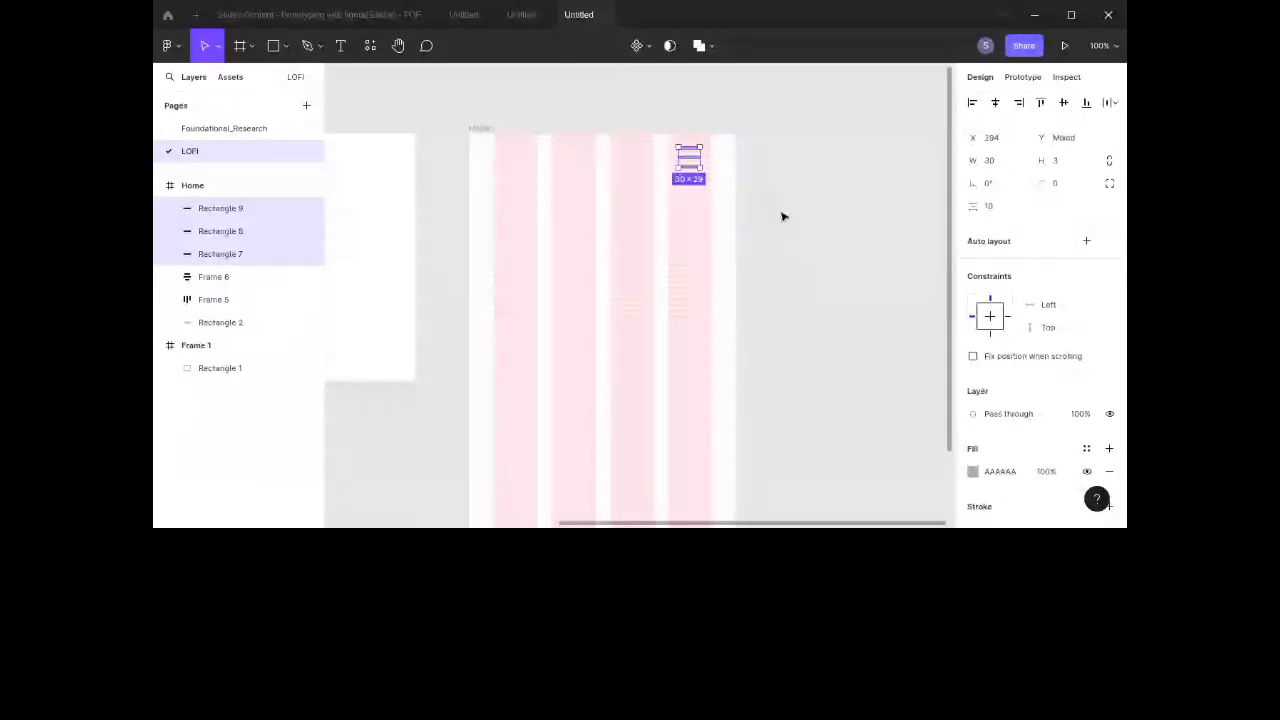
pyautogui.click(1087, 240)
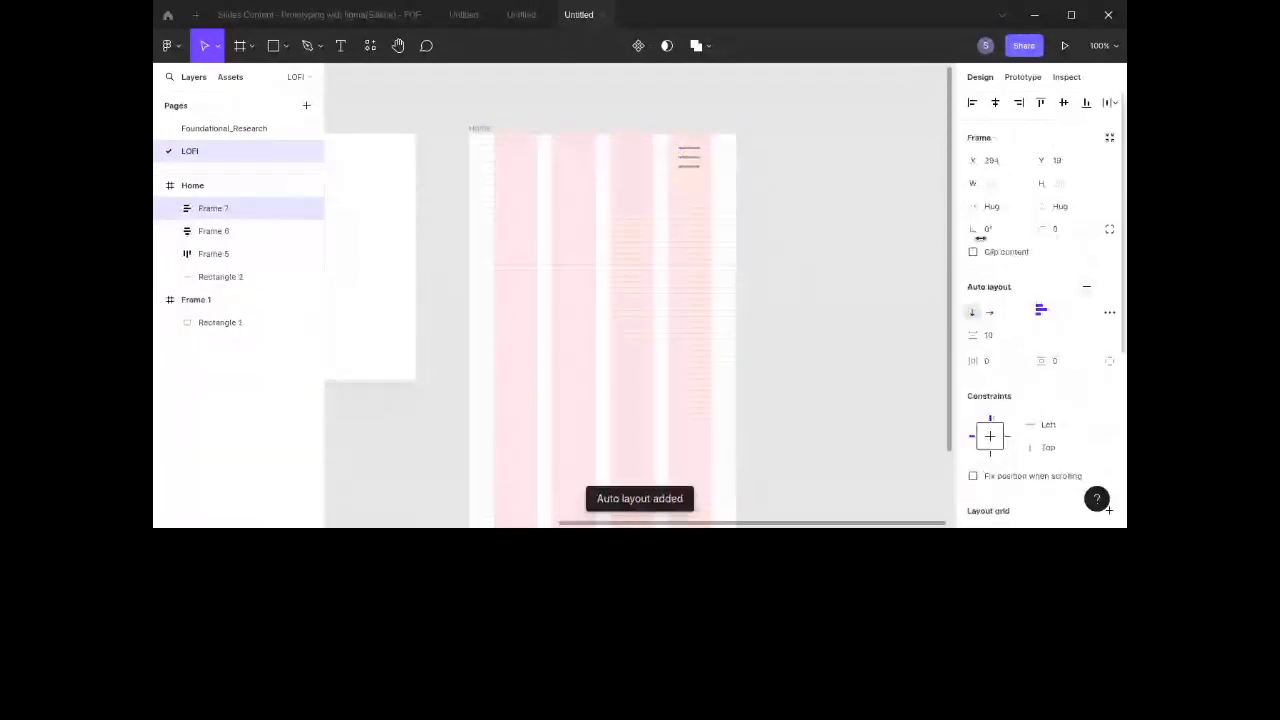
pyautogui.click(834, 223)
pyautogui.click(689, 164)
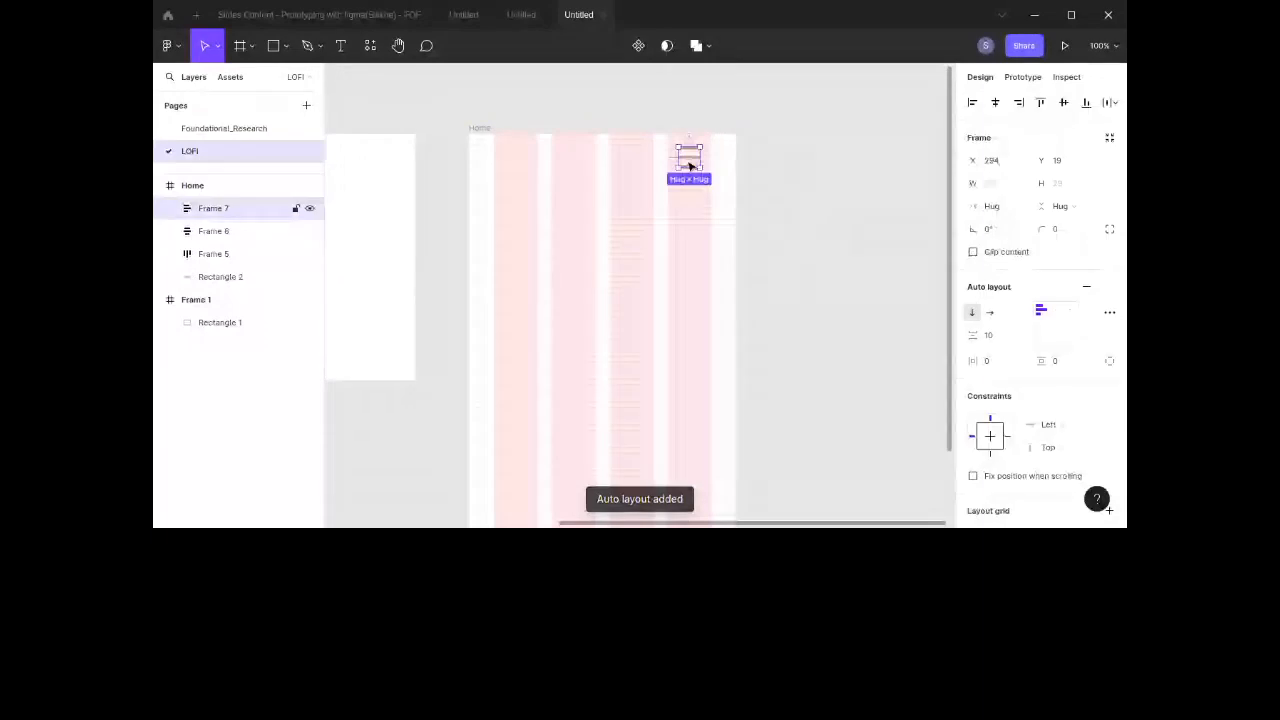
pyautogui.moveTo(690, 165); pyautogui.dragTo(696, 165)
pyautogui.click(817, 130)
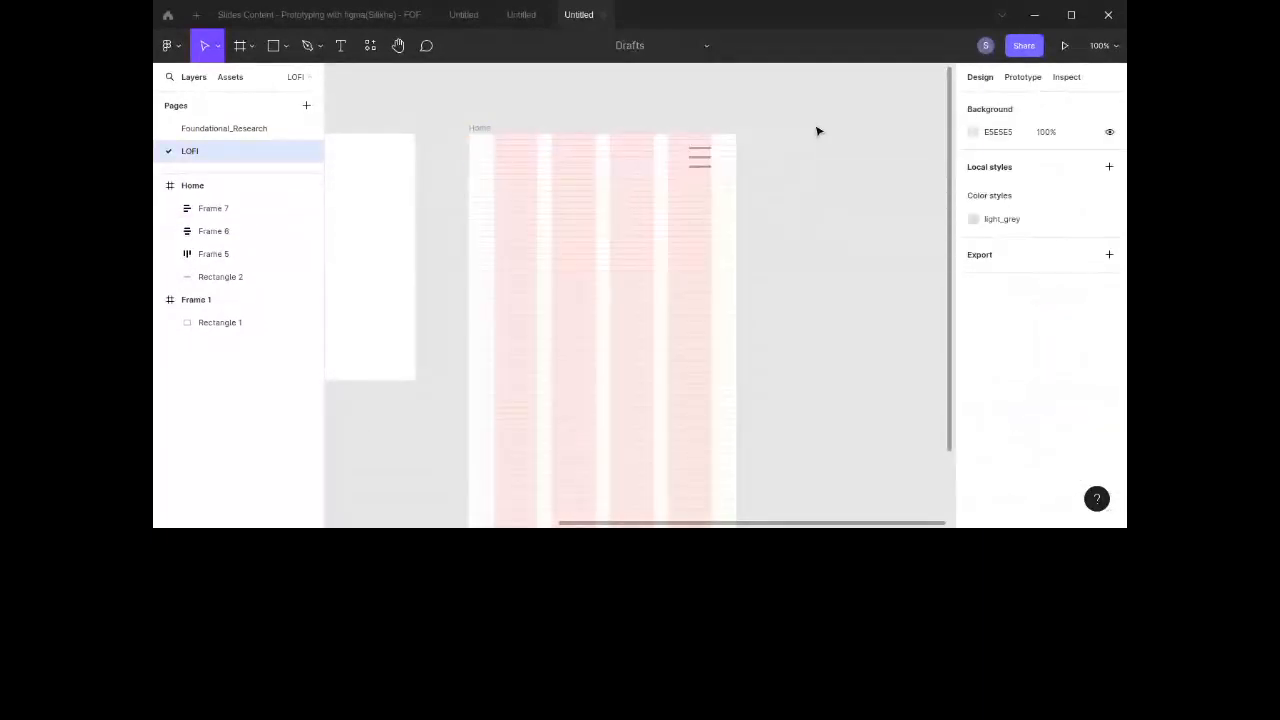
pyautogui.scroll(-5, 817, 131)
pyautogui.hscroll(2, 817, 131)
pyautogui.scroll(5, 817, 131)
pyautogui.hscroll(3, 817, 131)
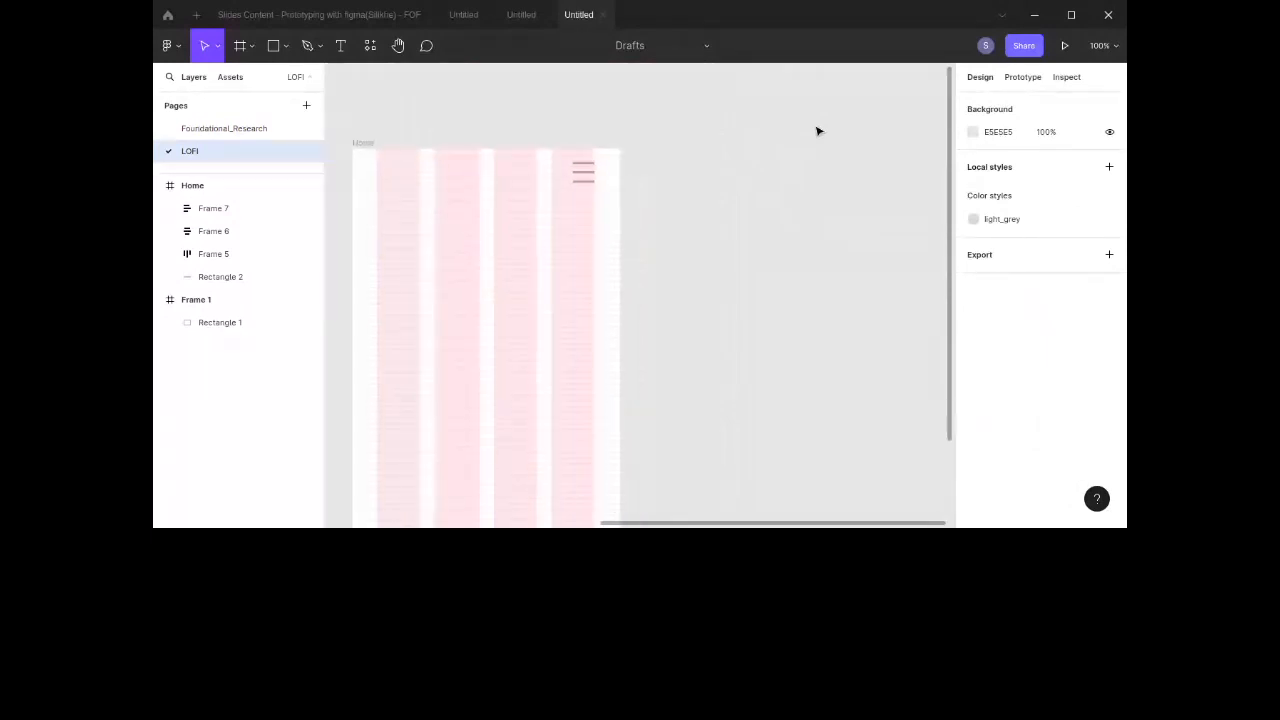
pyautogui.scroll(-1, 735, 178)
pyautogui.hscroll(1, 735, 178)
pyautogui.scroll(1, 735, 178)
pyautogui.hscroll(-1, 735, 178)
pyautogui.scroll(-1, 735, 178)
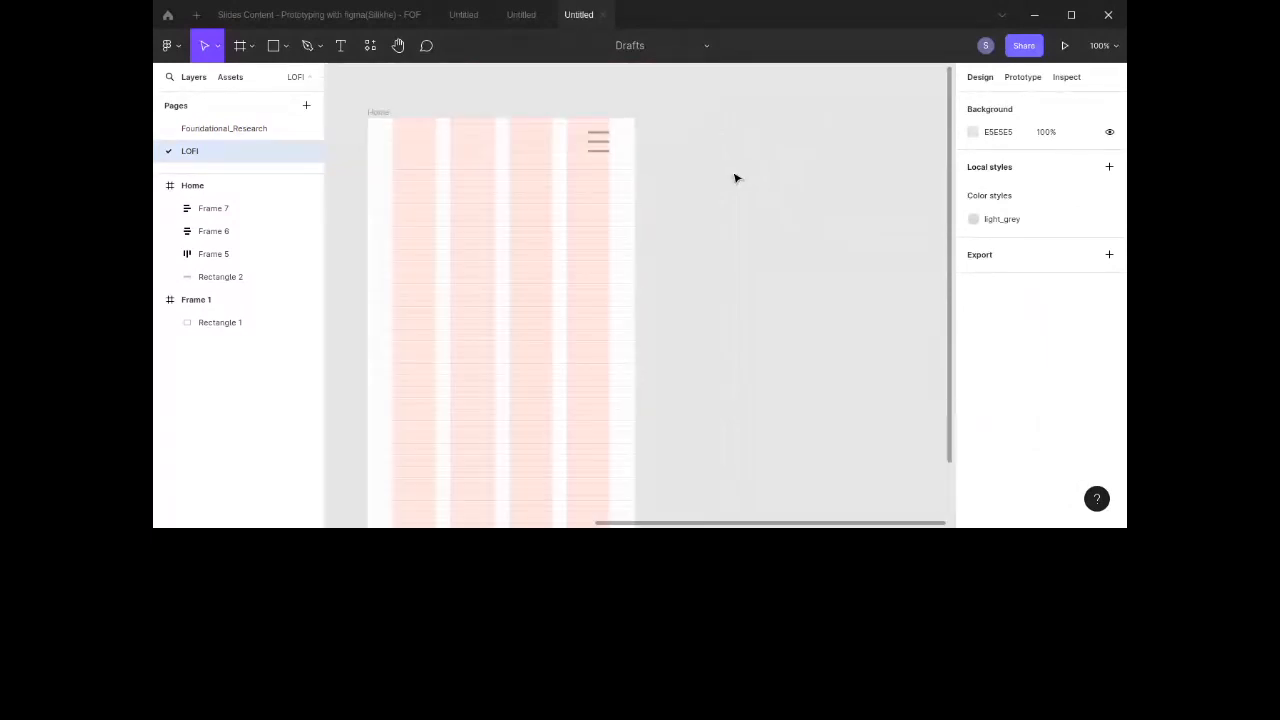
pyautogui.hscroll(-1, 735, 178)
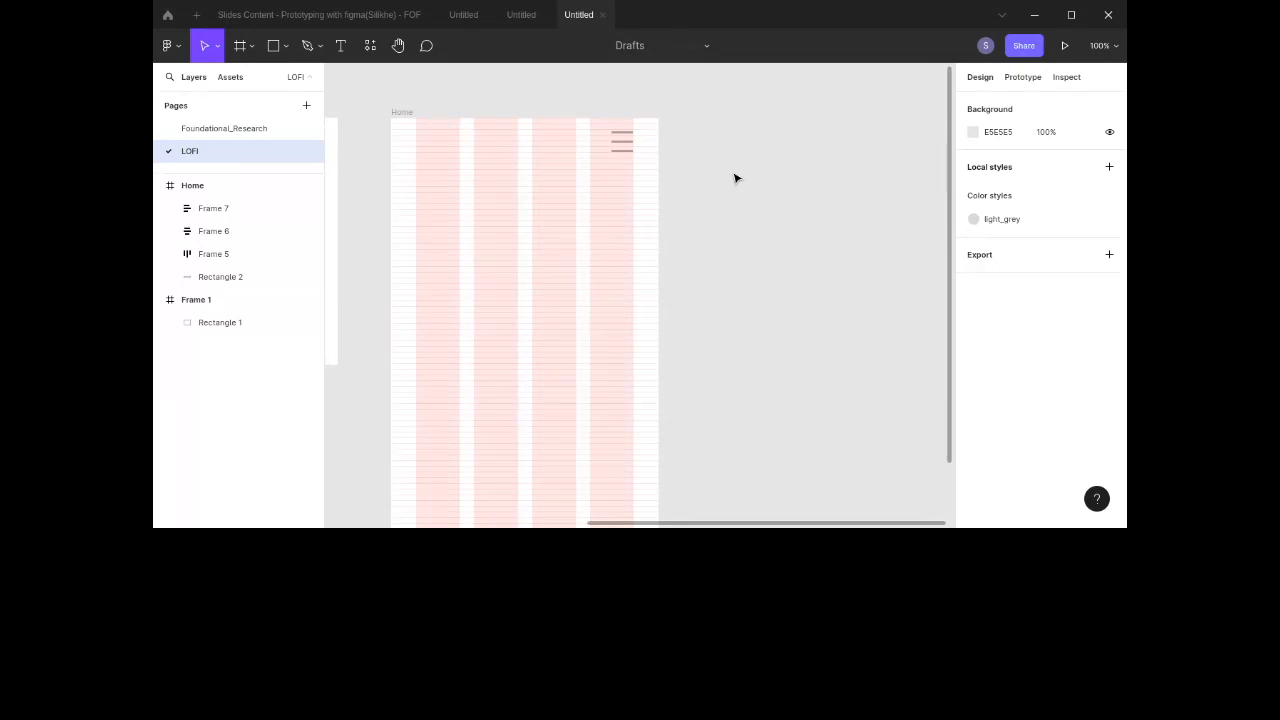
# Step: Search the community plugins for icon plugins
pyautogui.rightClick(677, 188)
pyautogui.moveTo(814, 319)
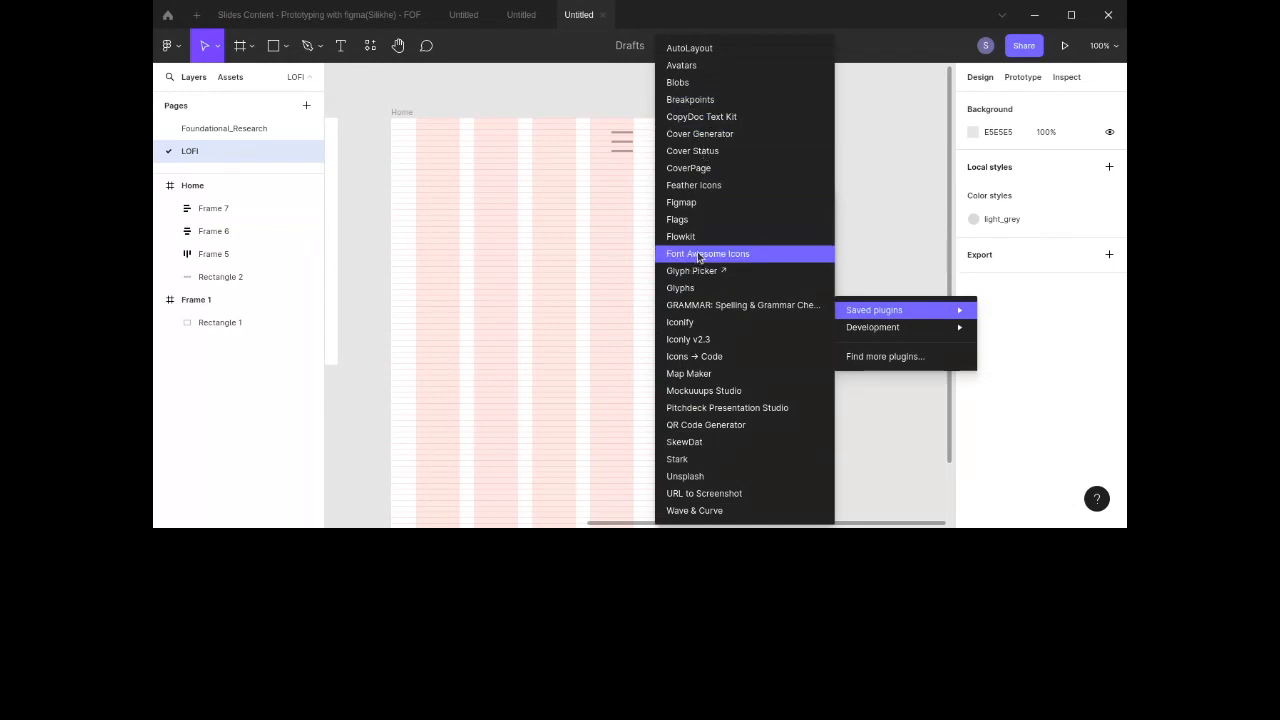
pyautogui.click(869, 362)
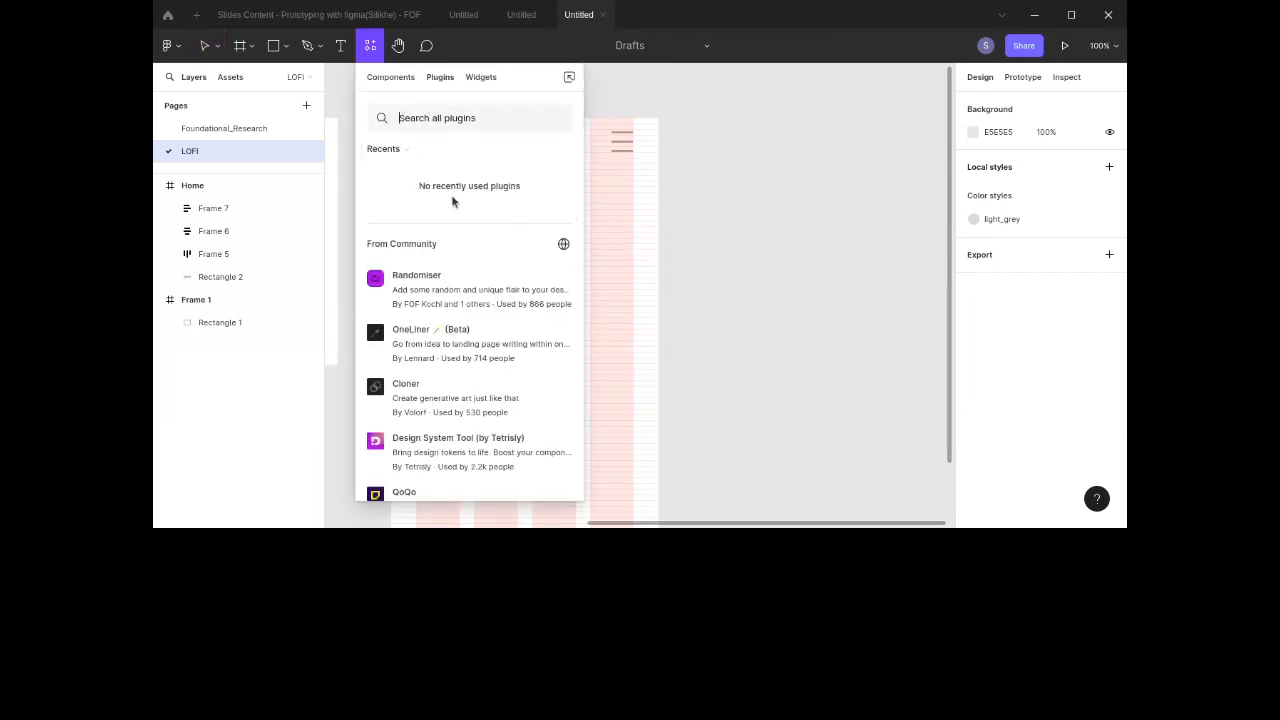
pyautogui.write('icon')
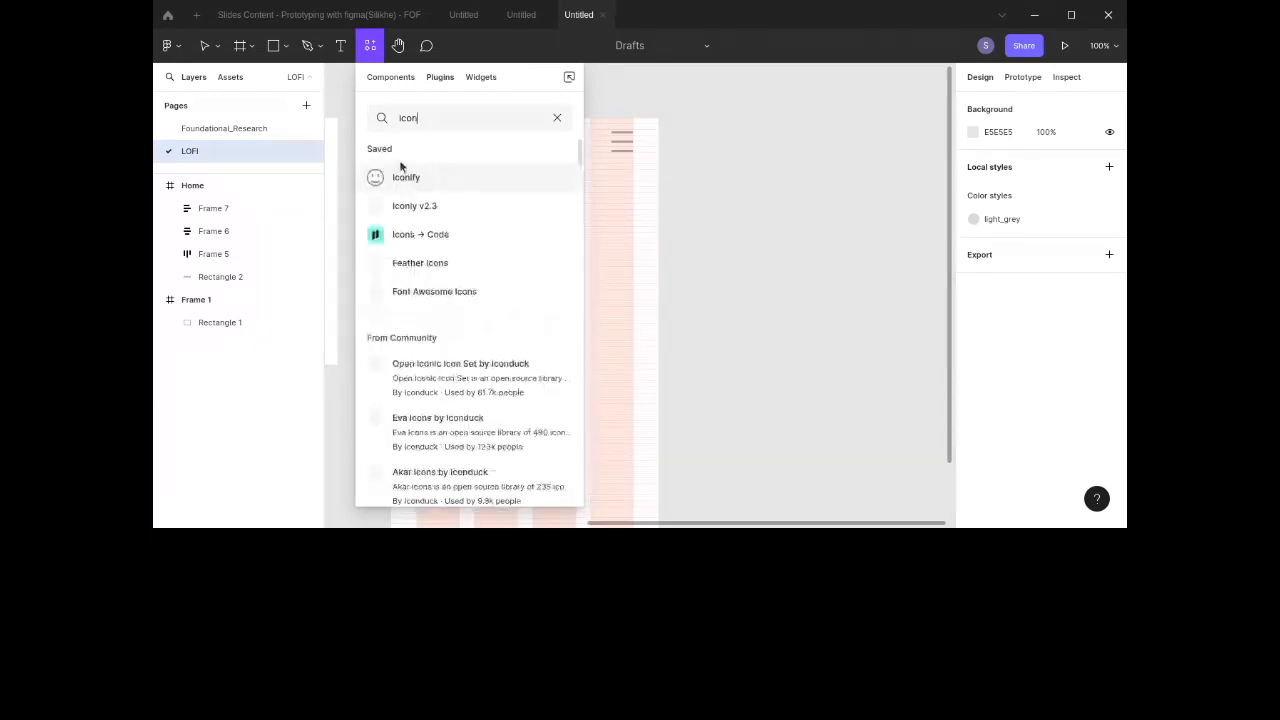
pyautogui.scroll(-4, 408, 317)
pyautogui.scroll(1, 430, 242)
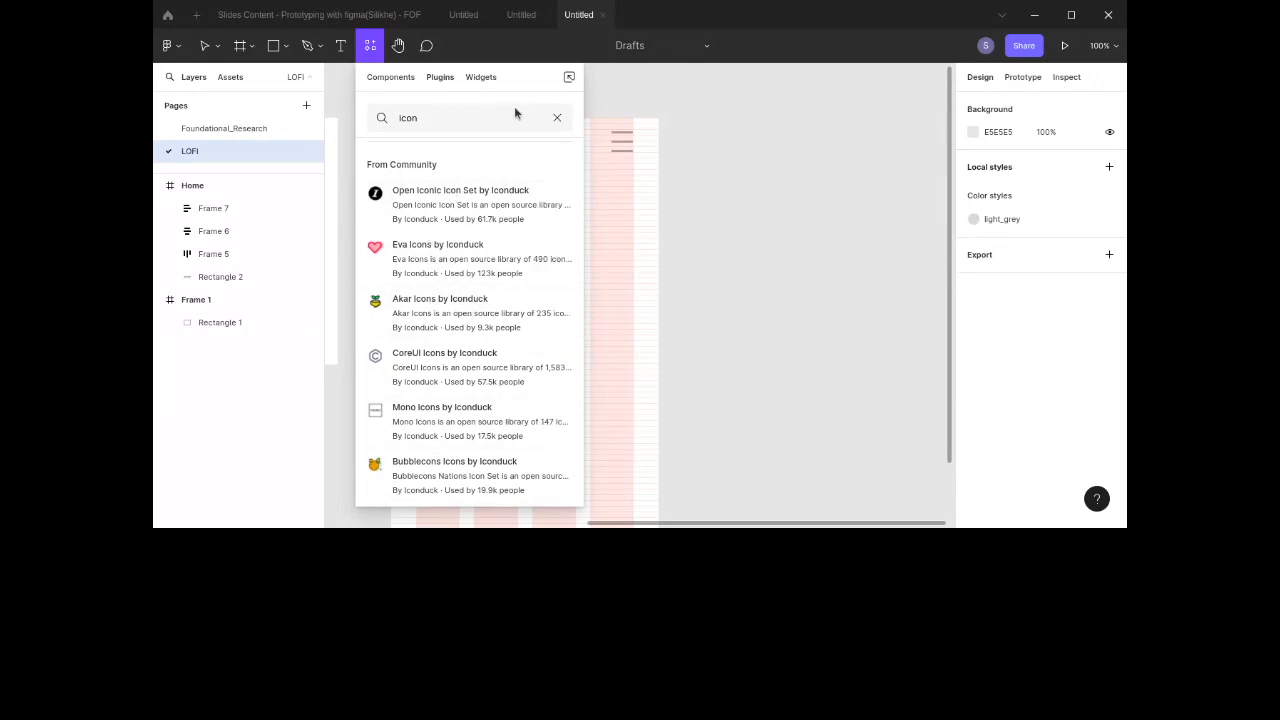
pyautogui.click(778, 183)
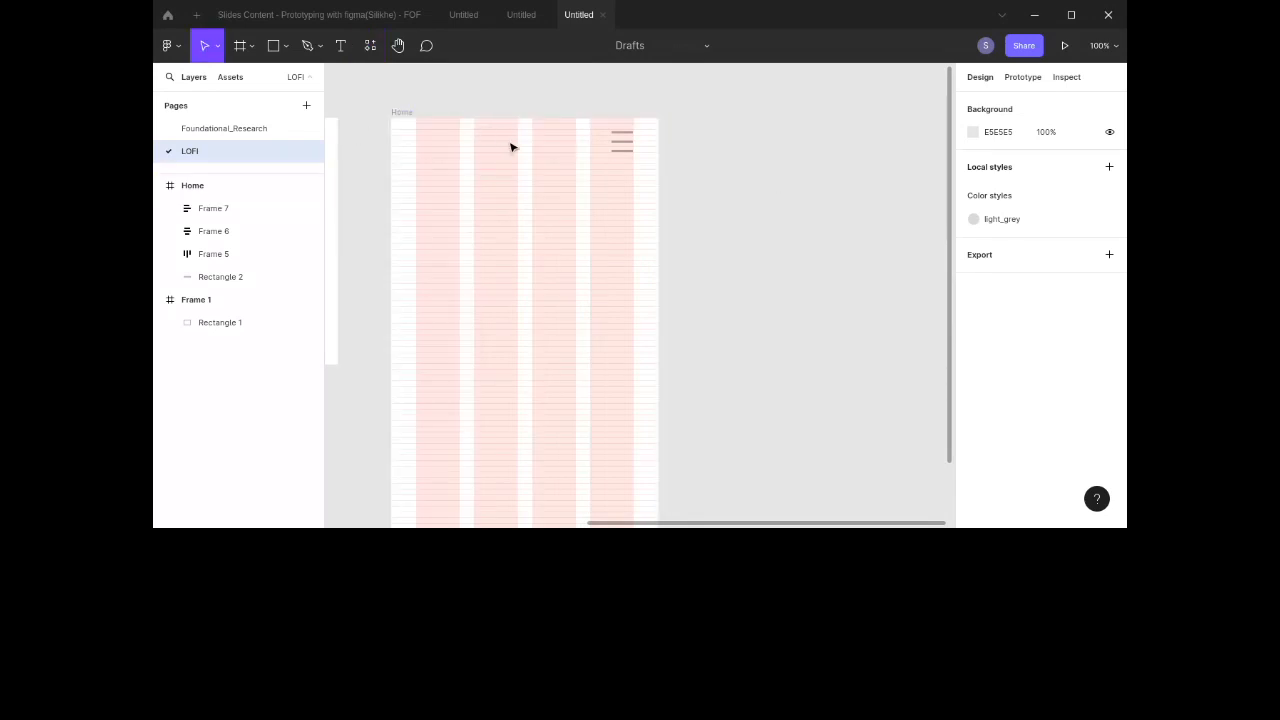
pyautogui.click(370, 49)
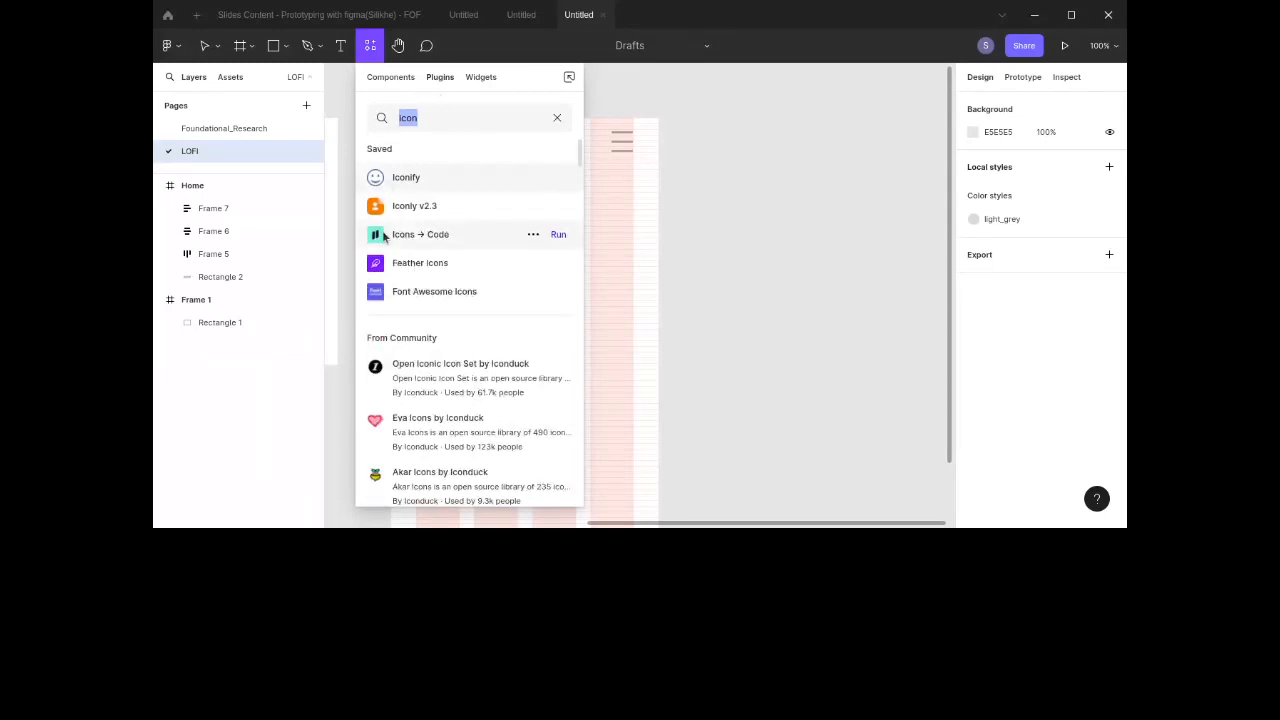
pyautogui.click(605, 250)
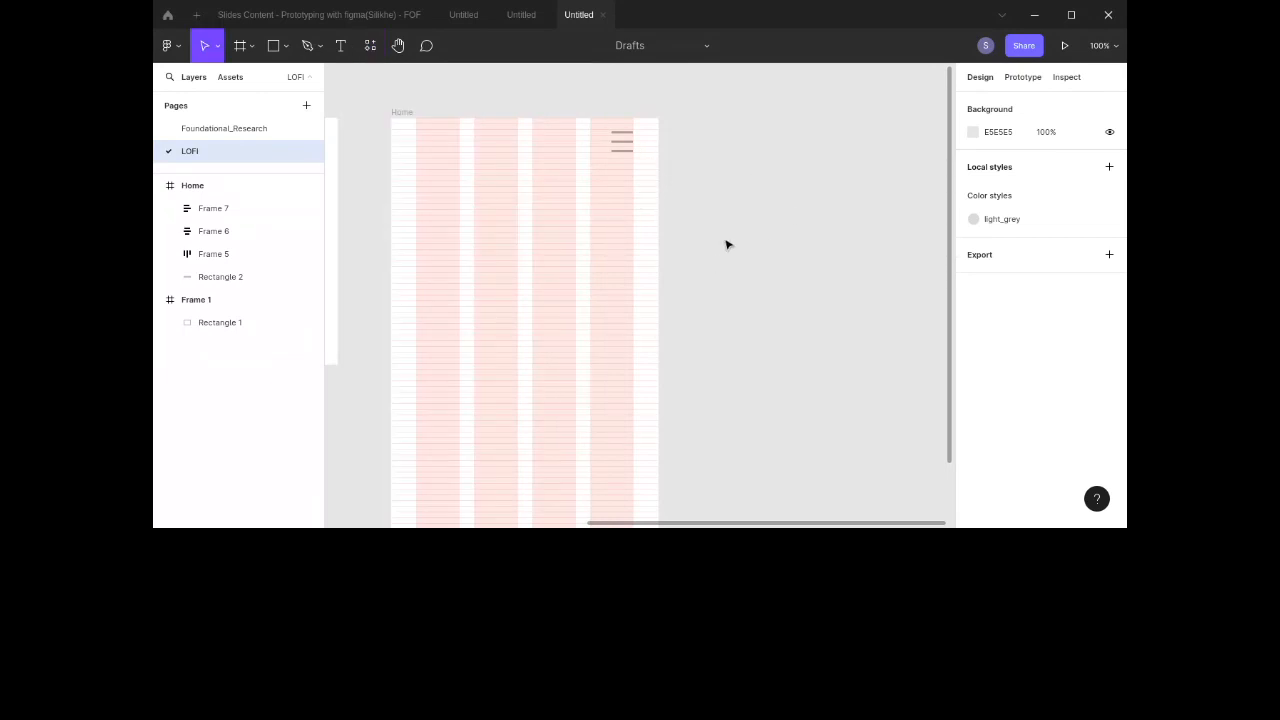
# Step: Delete the hamburger bar frame and the leftover empty auto layout frame from the Home screen
pyautogui.hscroll(-1, 700, 215)
pyautogui.click(642, 150)
pyautogui.press('Delete')
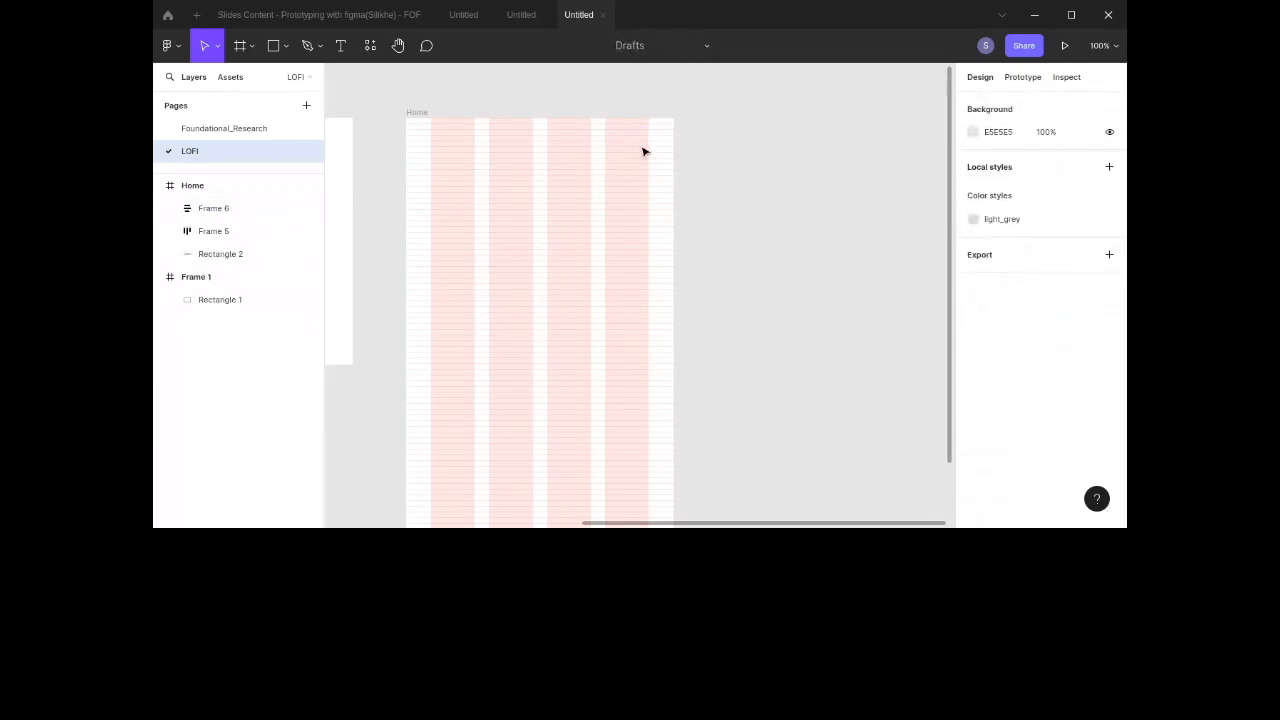
pyautogui.hscroll(-1, 650, 154)
pyautogui.click(638, 150)
pyautogui.press('Delete')
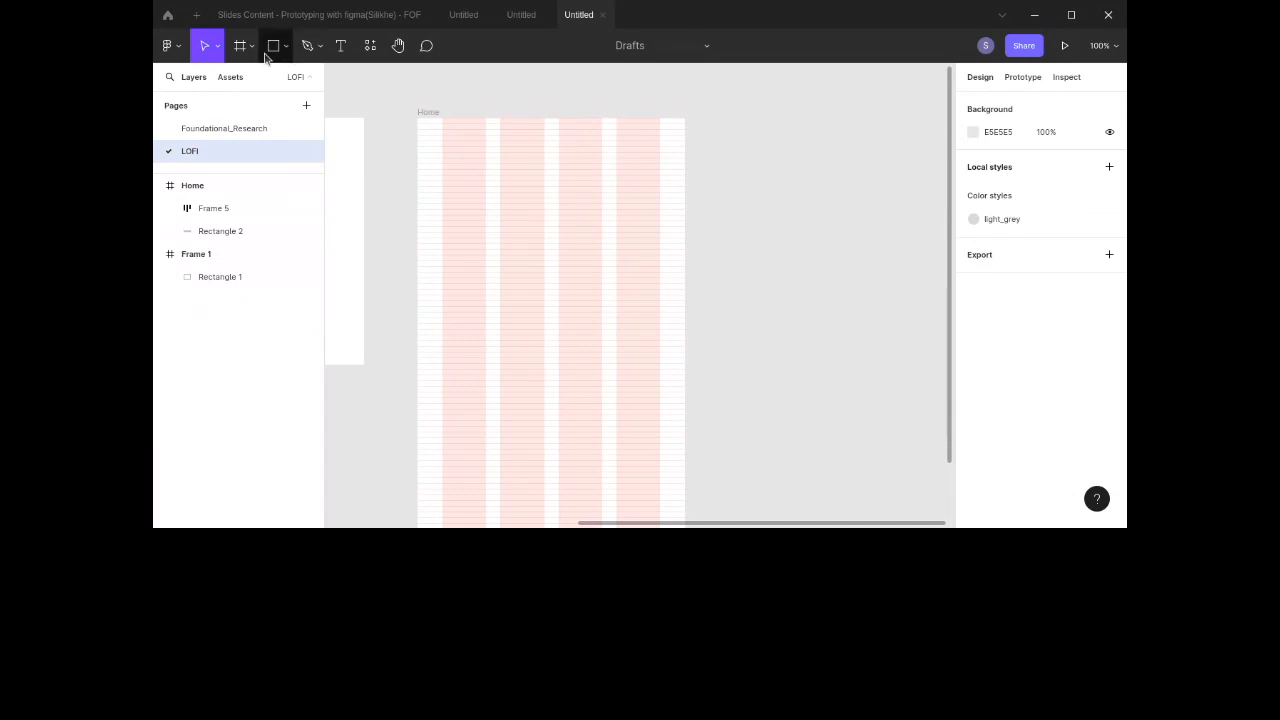
# Step: Draw a small rectangle about 53 × 48 near the top-right corner of the Home frame
pyautogui.click(273, 45)
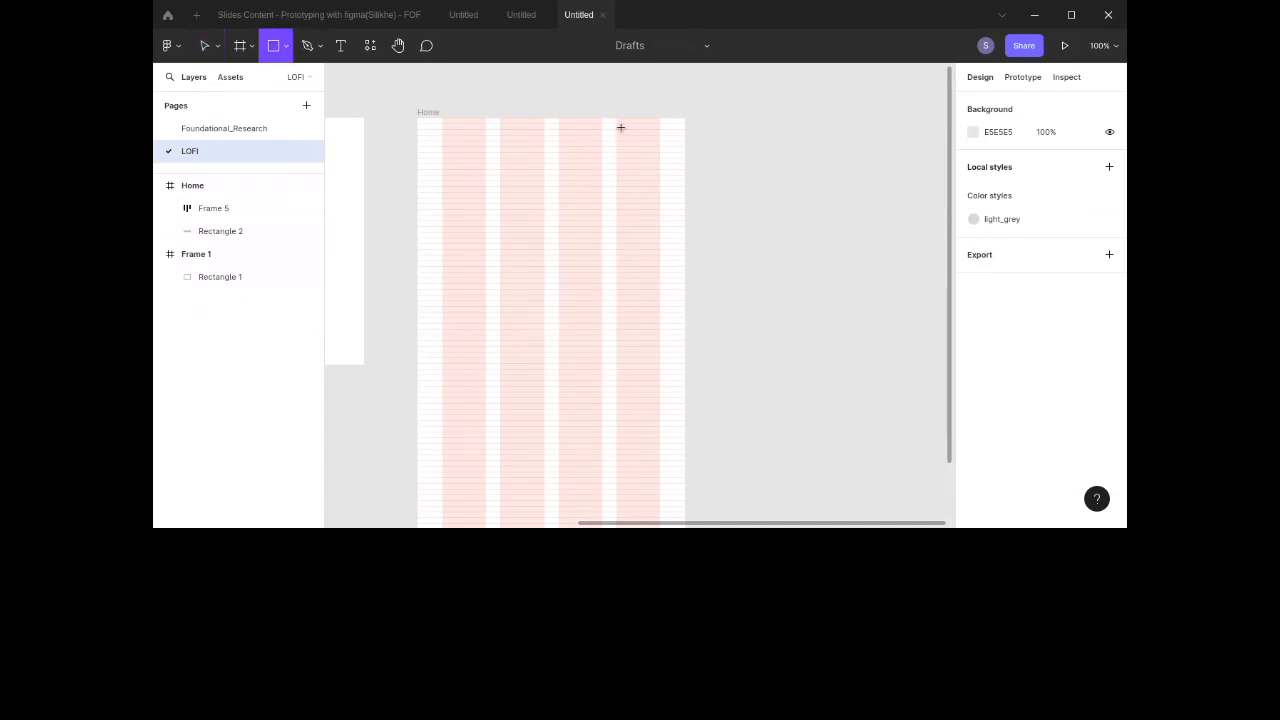
pyautogui.moveTo(617, 129); pyautogui.dragTo(653, 163)
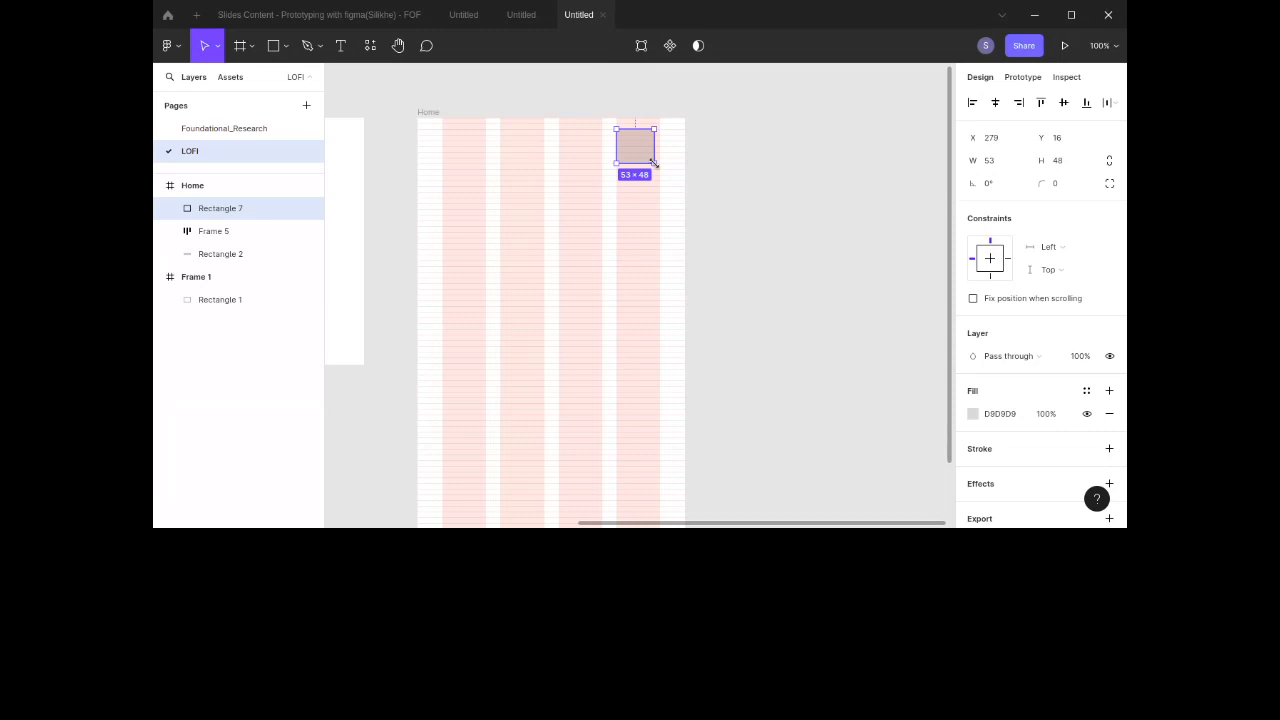
pyautogui.moveTo(634, 144); pyautogui.dragTo(644, 152)
# Step: Resize the small rectangle to about 47 × 40 and reposition it near the top-right corner
pyautogui.hscroll(-4, 643, 148)
pyautogui.scroll(-2, 643, 148)
pyautogui.hscroll(2, 642, 148)
pyautogui.scroll(2, 642, 148)
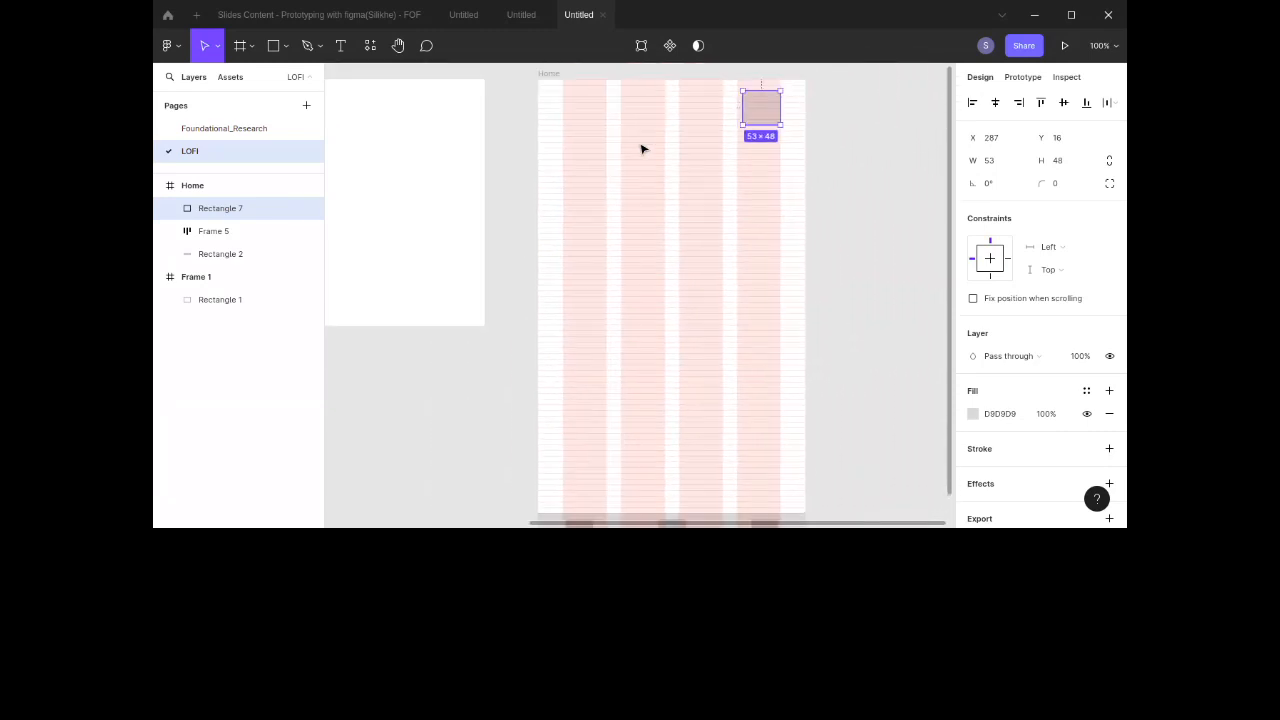
pyautogui.moveTo(737, 122); pyautogui.dragTo(762, 129)
pyautogui.click(826, 124)
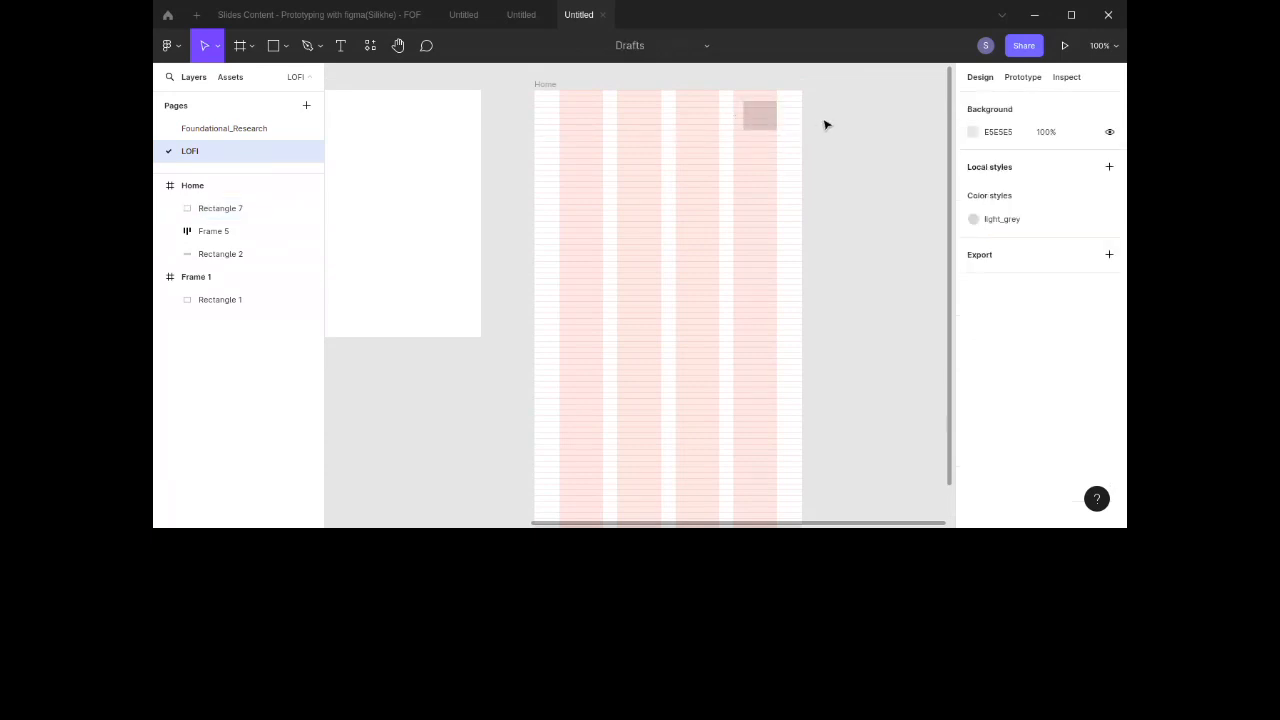
pyautogui.doubleClick(758, 115)
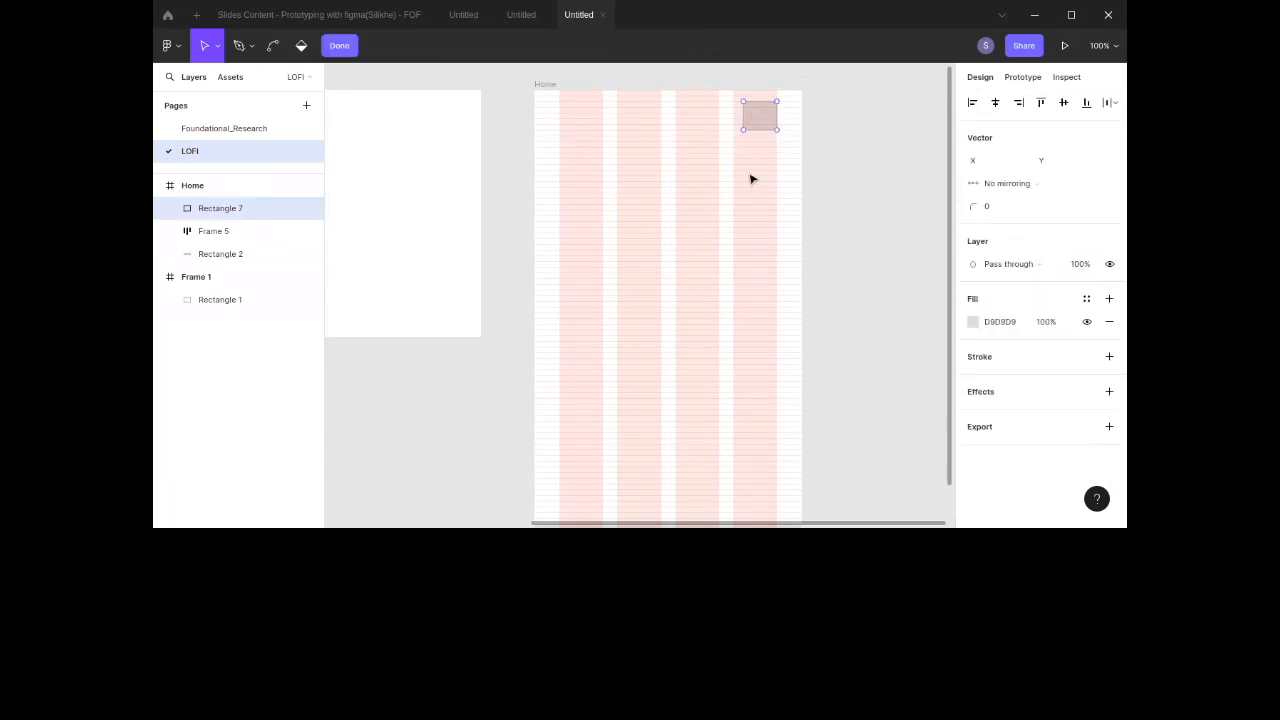
pyautogui.press('Escape')
pyautogui.moveTo(762, 115); pyautogui.dragTo(760, 176)
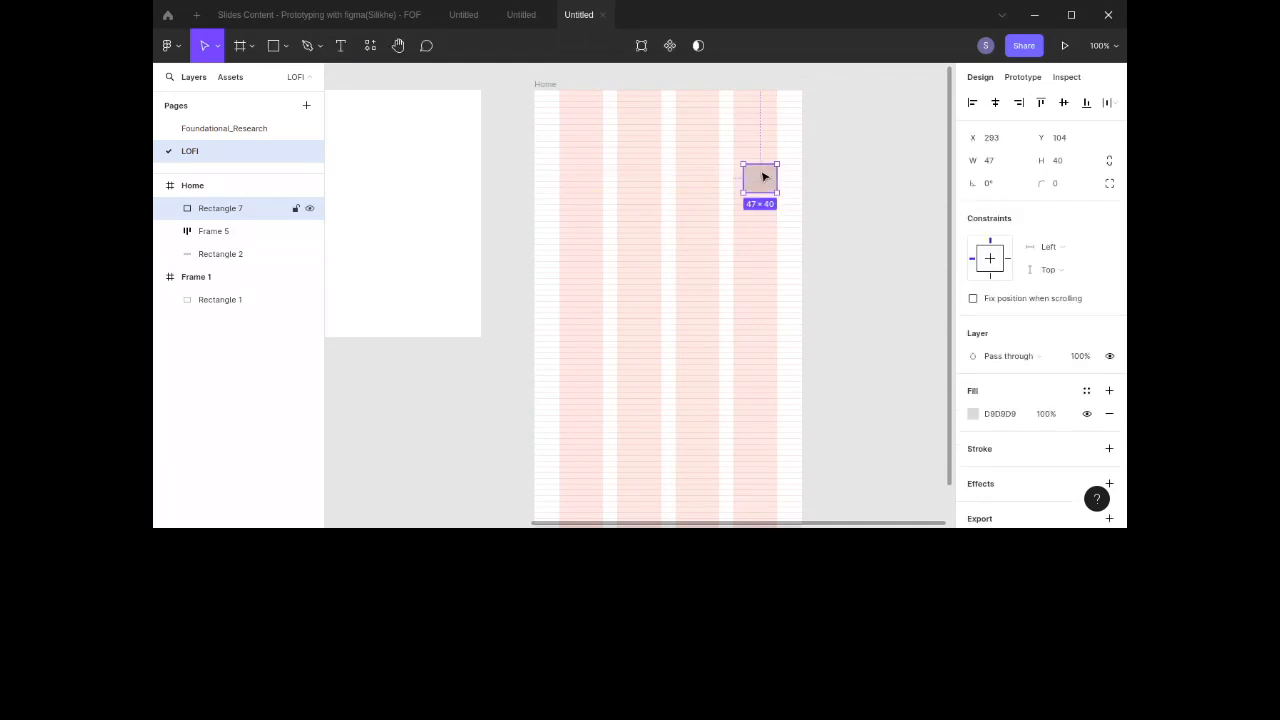
# Step: Draw a header background rectangle across the top of the Home frame and bring the small square in front of it
pyautogui.click(274, 48)
pyautogui.moveTo(533, 88)
pyautogui.mouseDown()
pyautogui.moveTo(563, 106)
pyautogui.moveTo(811, 146)
pyautogui.moveTo(805, 165)
pyautogui.moveTo(762, 178)
pyautogui.moveTo(765, 203)
pyautogui.moveTo(769, 125)
pyautogui.mouseUp()
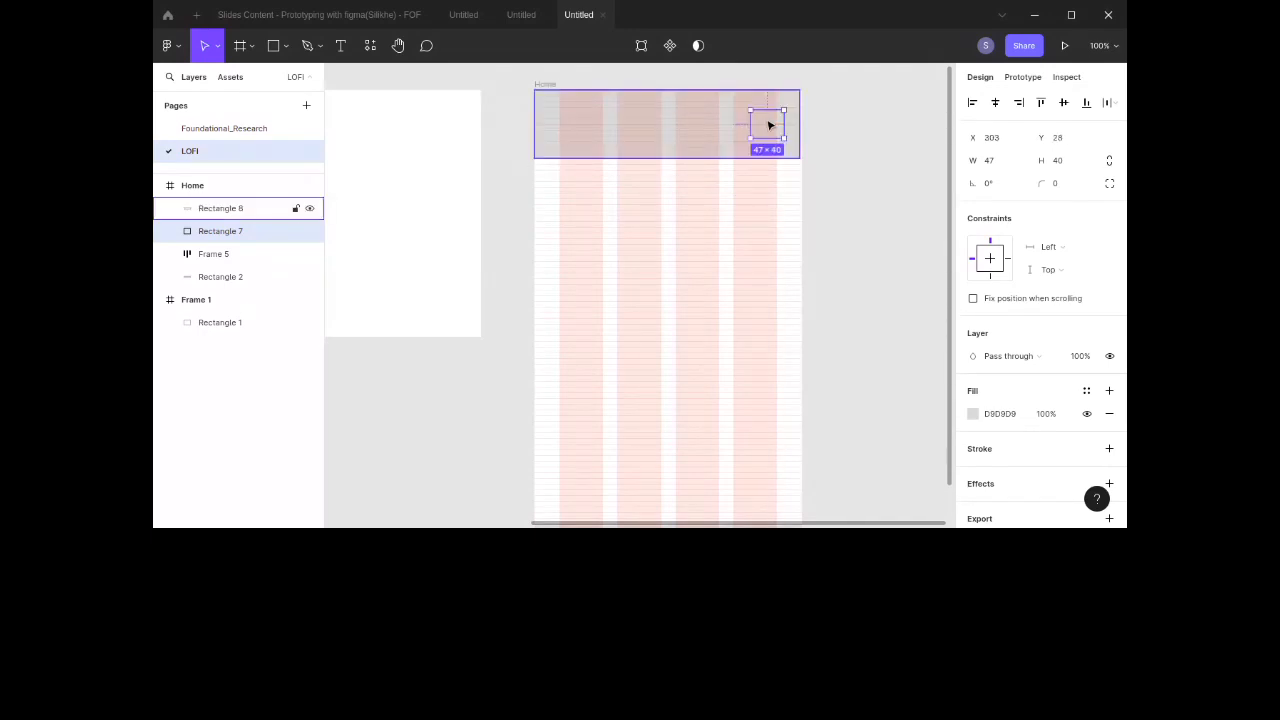
pyautogui.hotkey('ctrl', ']')
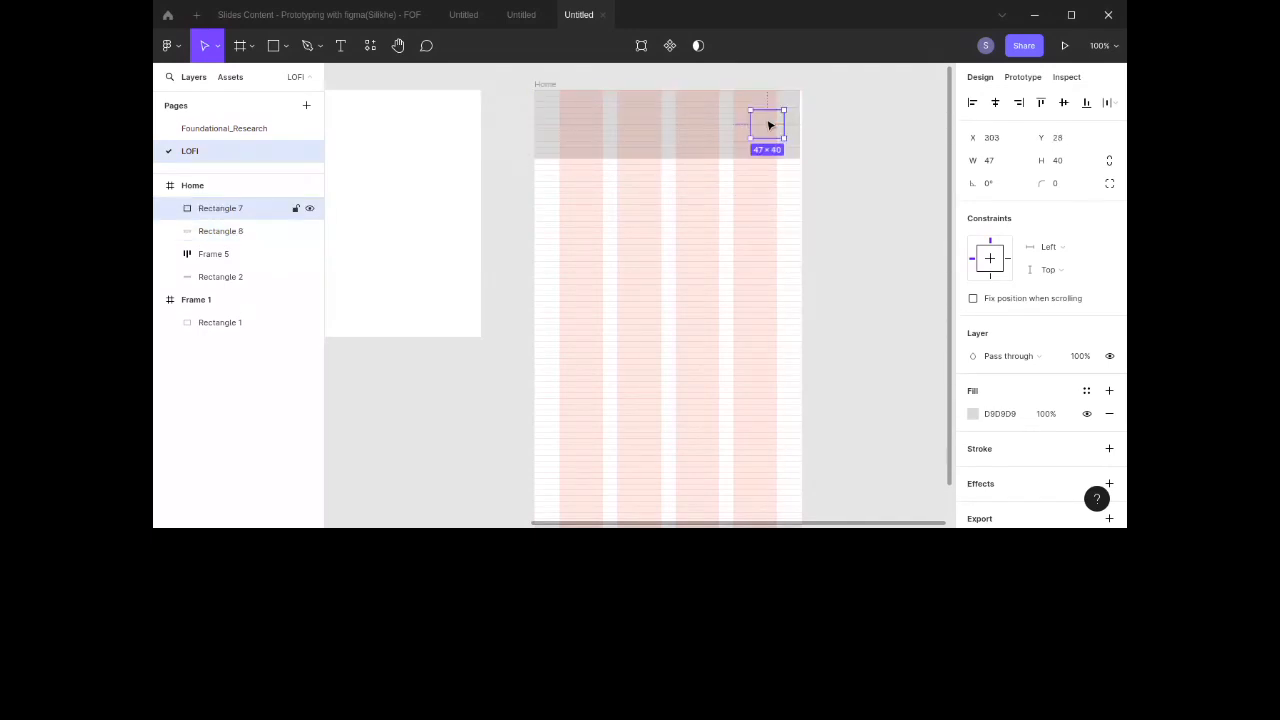
# Step: Set the small square's fill color to B8B8B8
pyautogui.click(1000, 414)
pyautogui.write('C5C5C5')
pyautogui.press('Return')
pyautogui.write('B8B8B8')
pyautogui.press('Return')
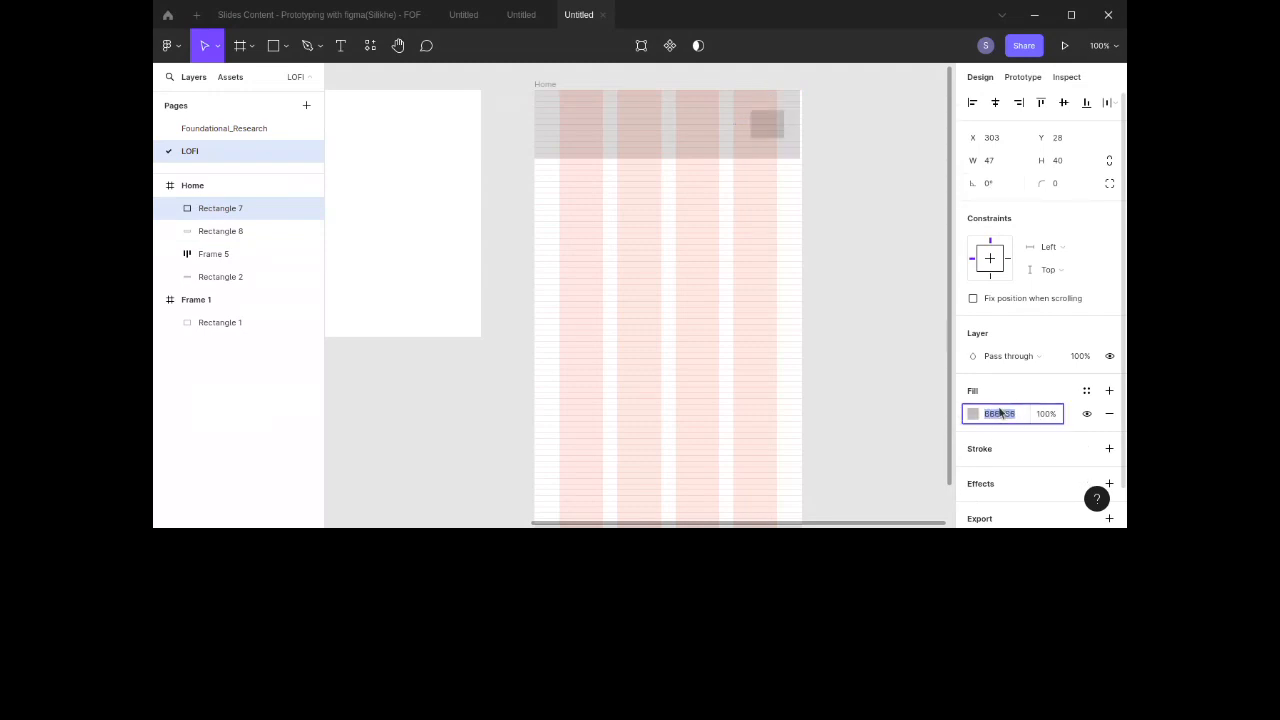
# Step: Add a bar rectangle about 159 wide in the header, set its height to 15, and move it beside the square
pyautogui.moveTo(772, 132); pyautogui.dragTo(680, 133)
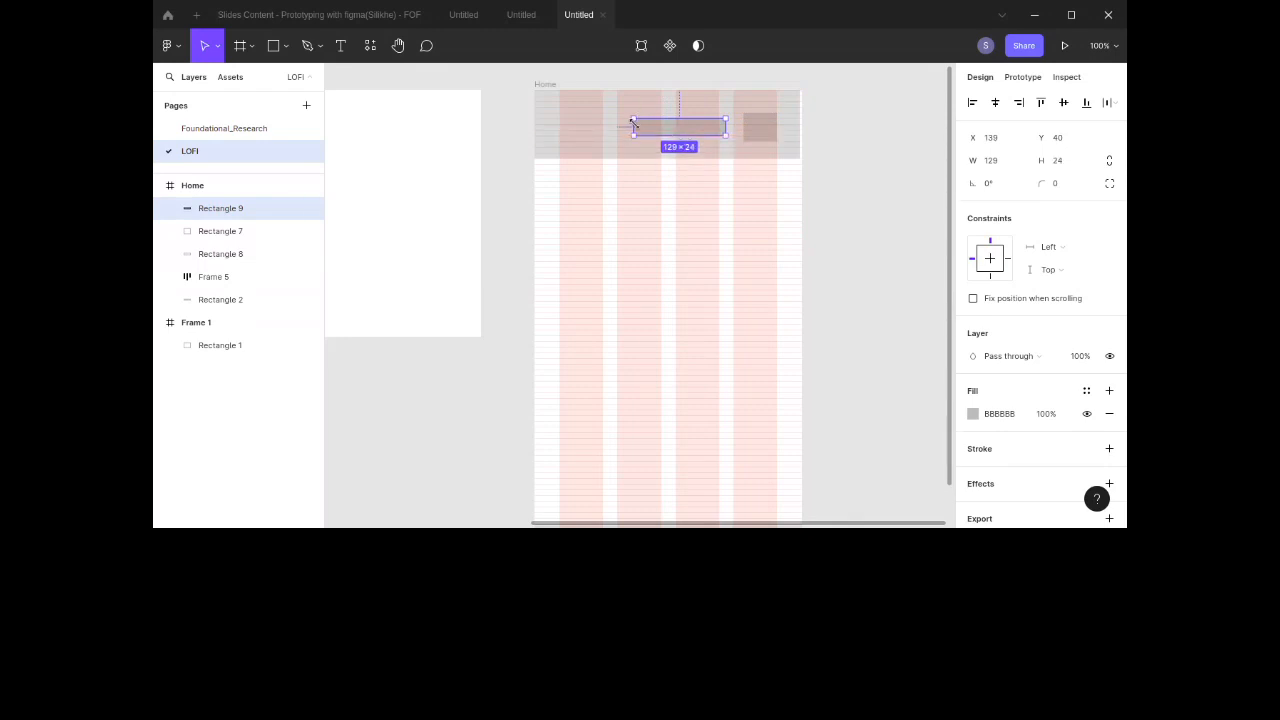
pyautogui.moveTo(633, 122); pyautogui.dragTo(611, 124)
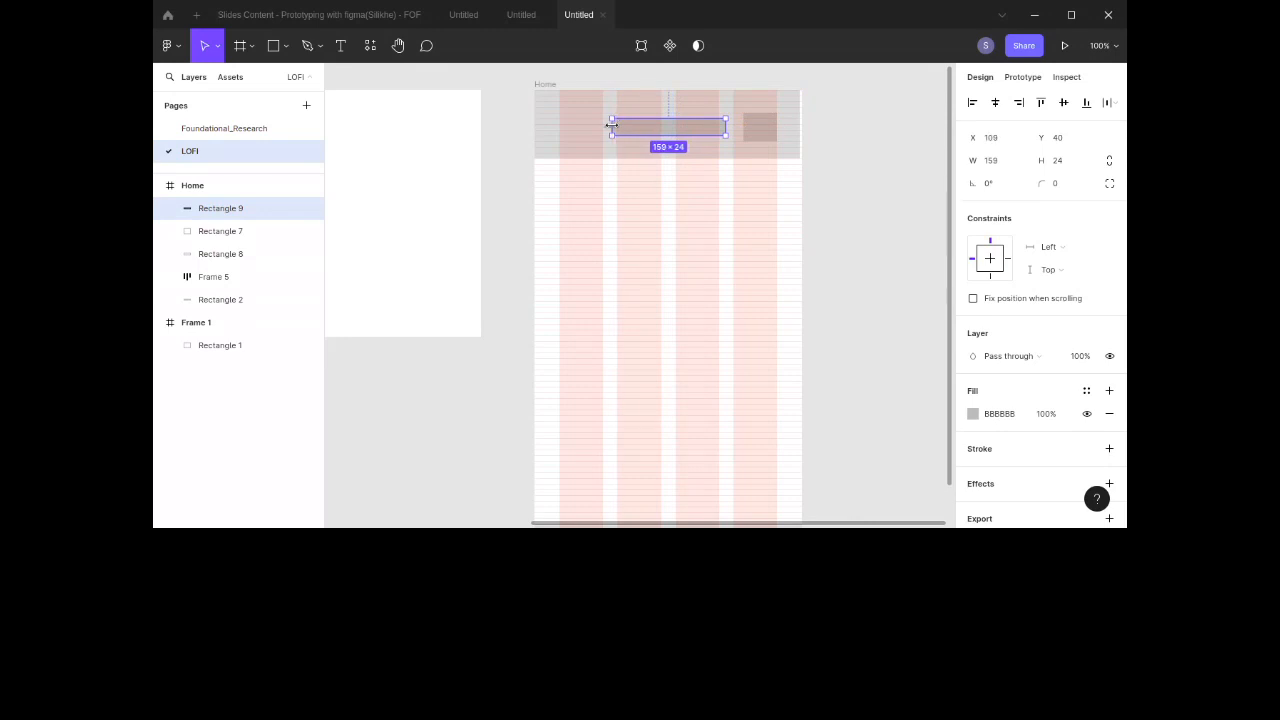
pyautogui.click(1053, 165)
pyautogui.write('15')
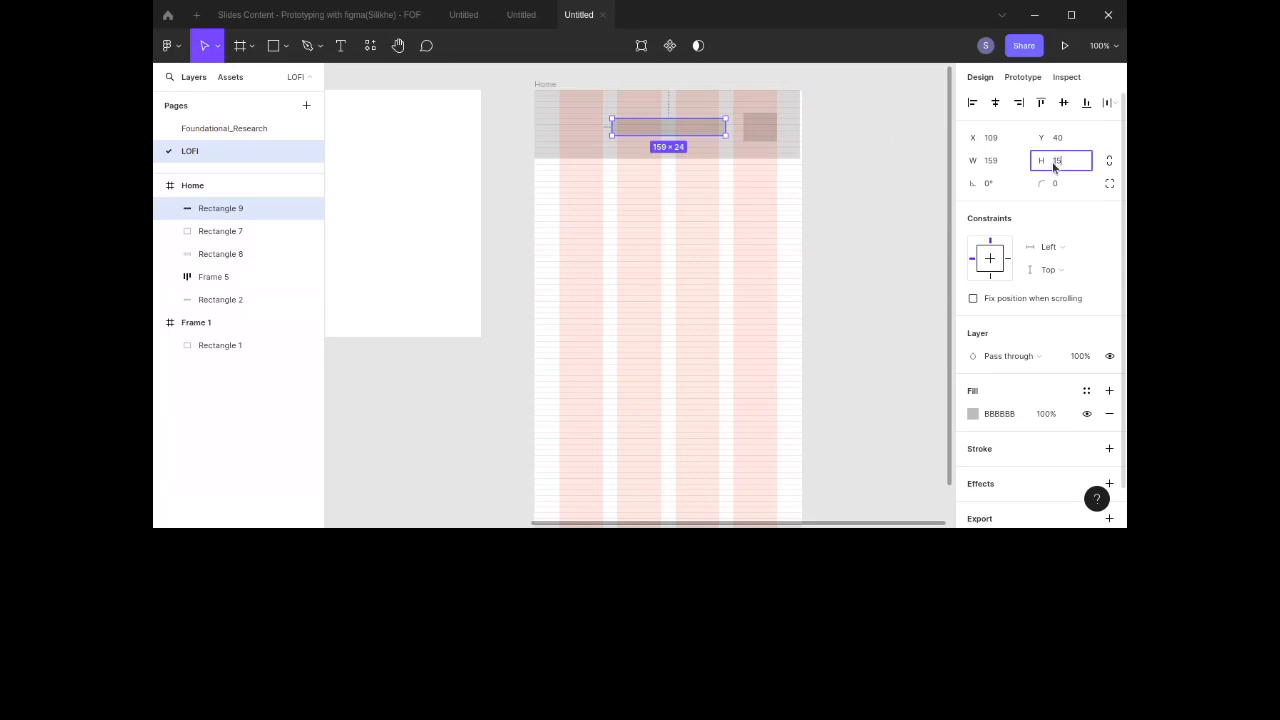
pyautogui.press('Return')
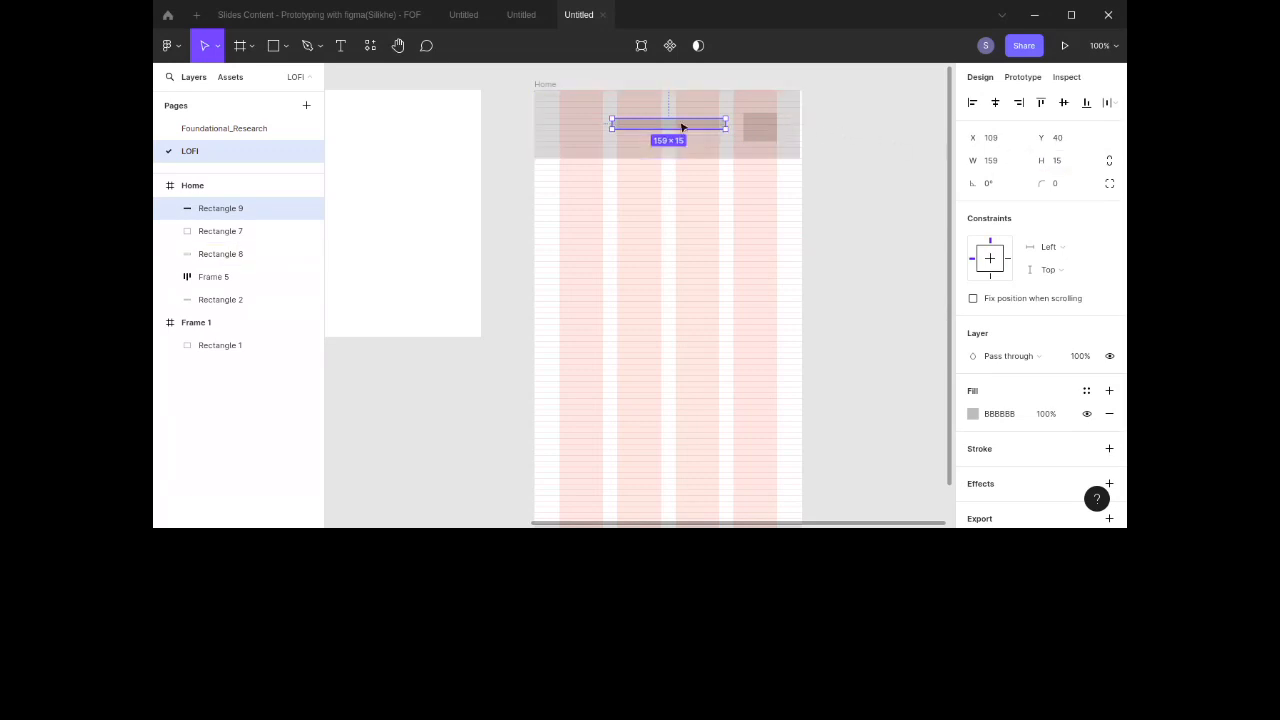
pyautogui.moveTo(659, 127)
pyautogui.mouseDown()
pyautogui.moveTo(634, 133)
pyautogui.moveTo(651, 132)
pyautogui.mouseUp()
# Step: Duplicate the square to the left end of the header and nudge the bar into place between the squares
pyautogui.click(761, 124)
pyautogui.moveTo(761, 124); pyautogui.dragTo(575, 128)
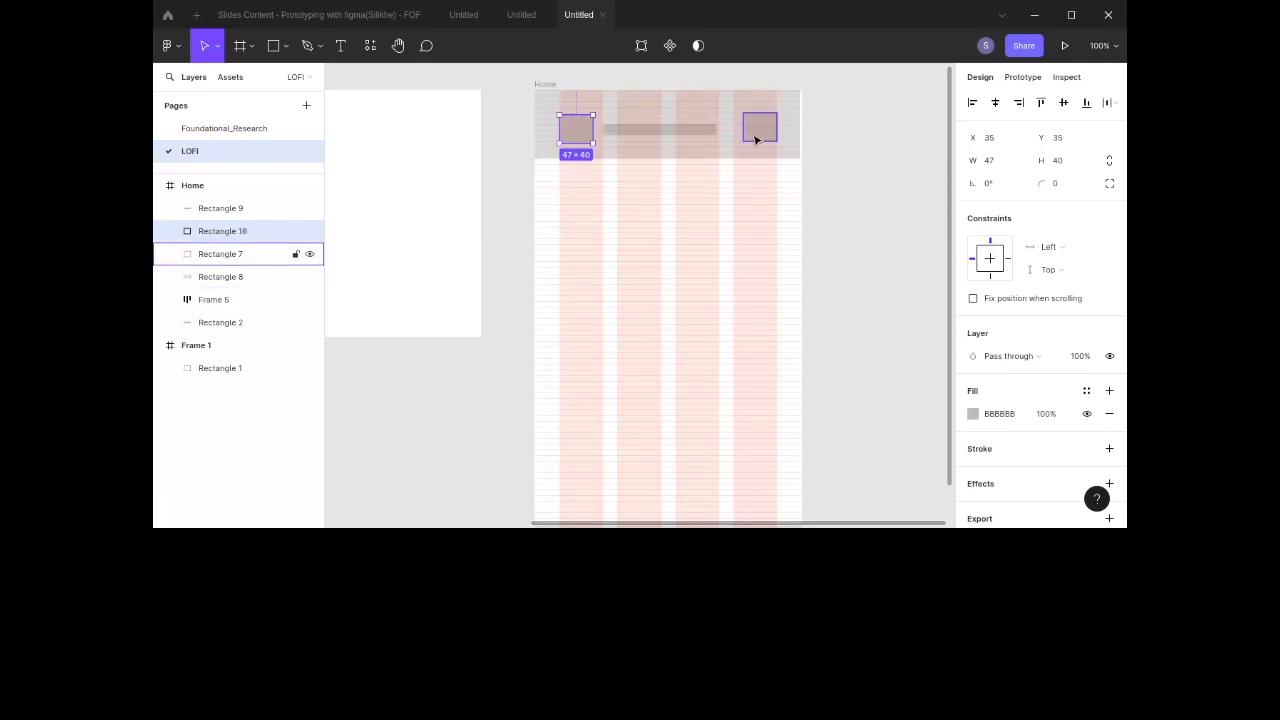
pyautogui.click(757, 135)
pyautogui.moveTo(757, 135); pyautogui.dragTo(757, 138)
pyautogui.click(677, 136)
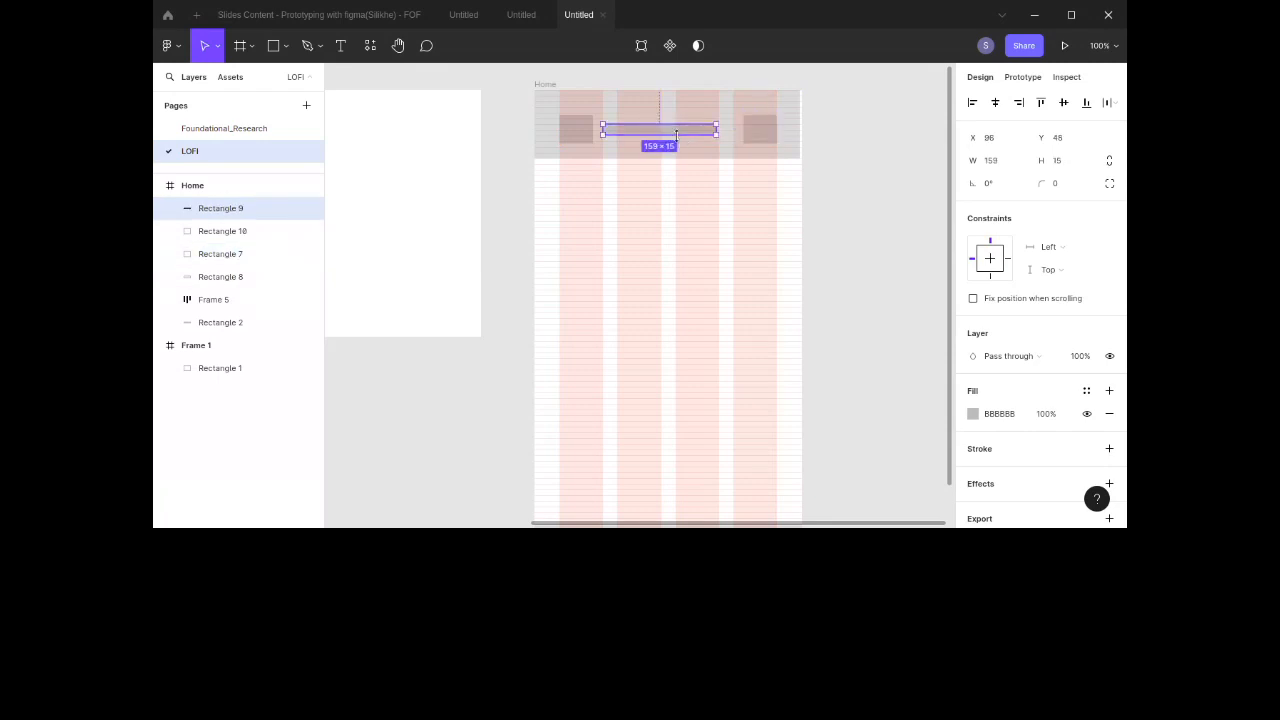
pyautogui.moveTo(678, 132); pyautogui.dragTo(690, 139)
pyautogui.click(893, 231)
# Step: Select both squares and the bar and wrap them in an auto layout frame
pyautogui.hscroll(-2, 893, 231)
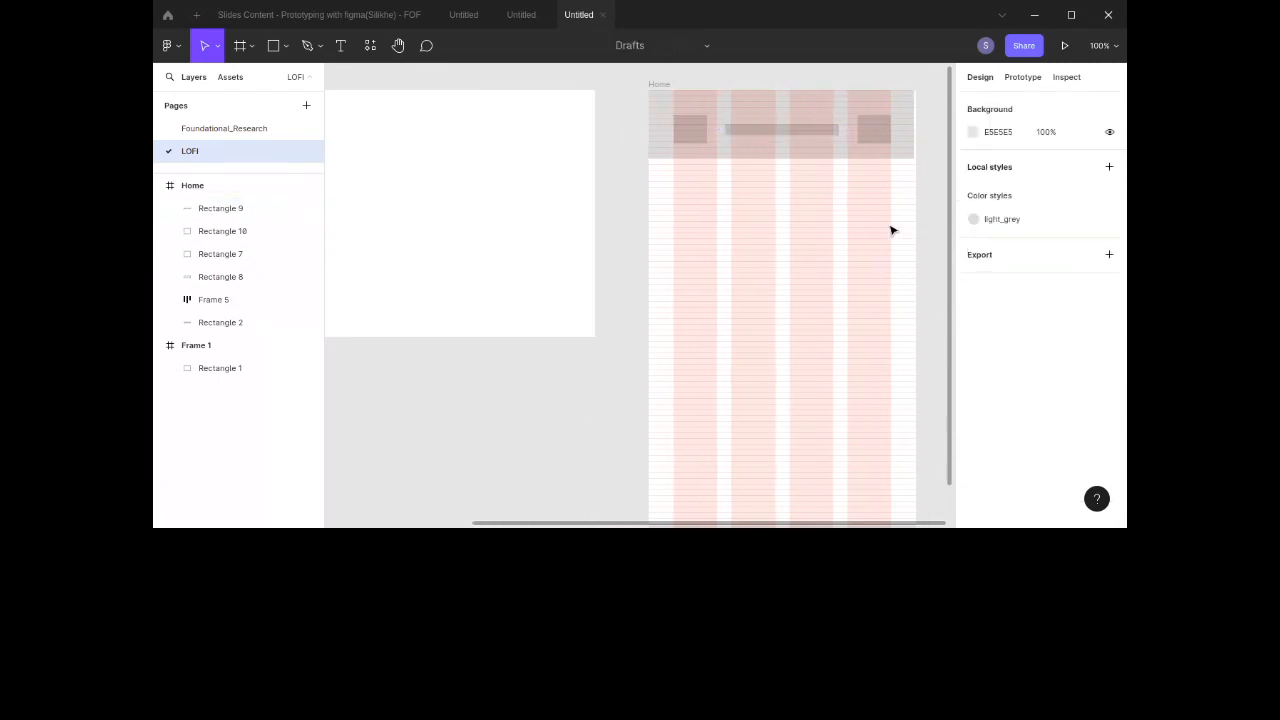
pyautogui.scroll(-4, 893, 231)
pyautogui.hscroll(2, 893, 231)
pyautogui.scroll(4, 893, 231)
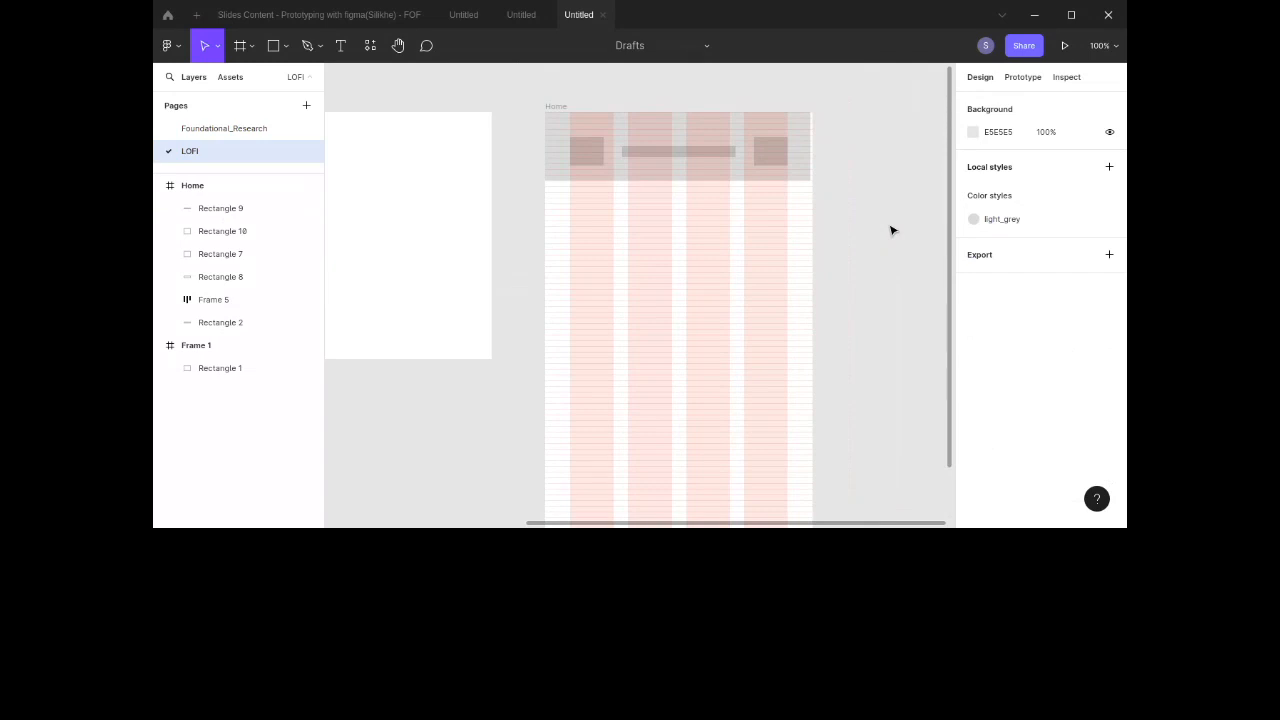
pyautogui.click(578, 161)
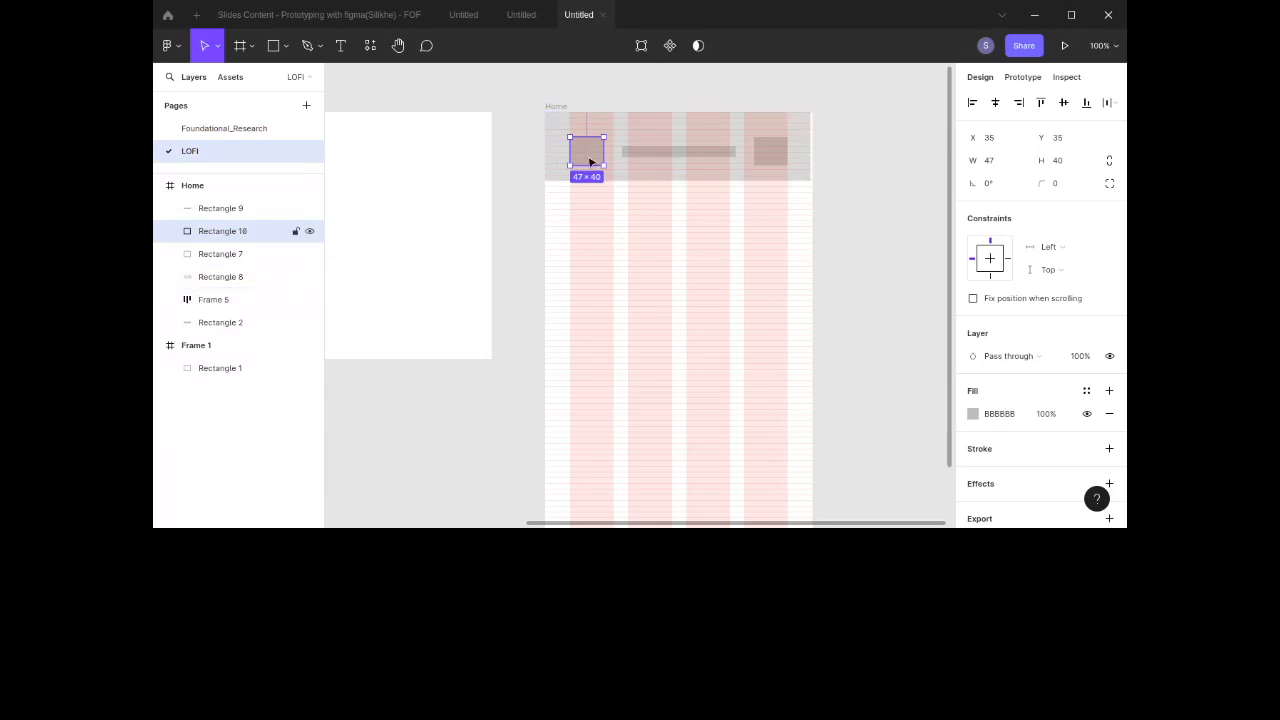
pyautogui.click(769, 156)
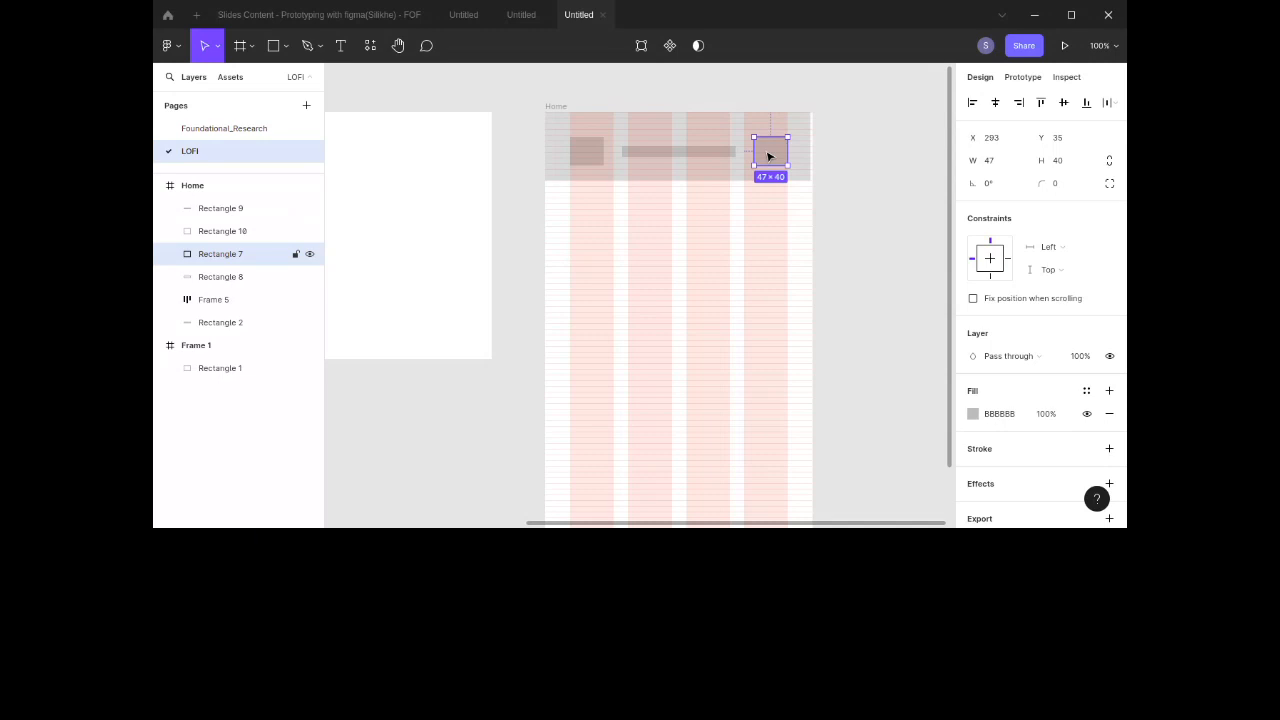
pyautogui.scroll(-5, 767, 157)
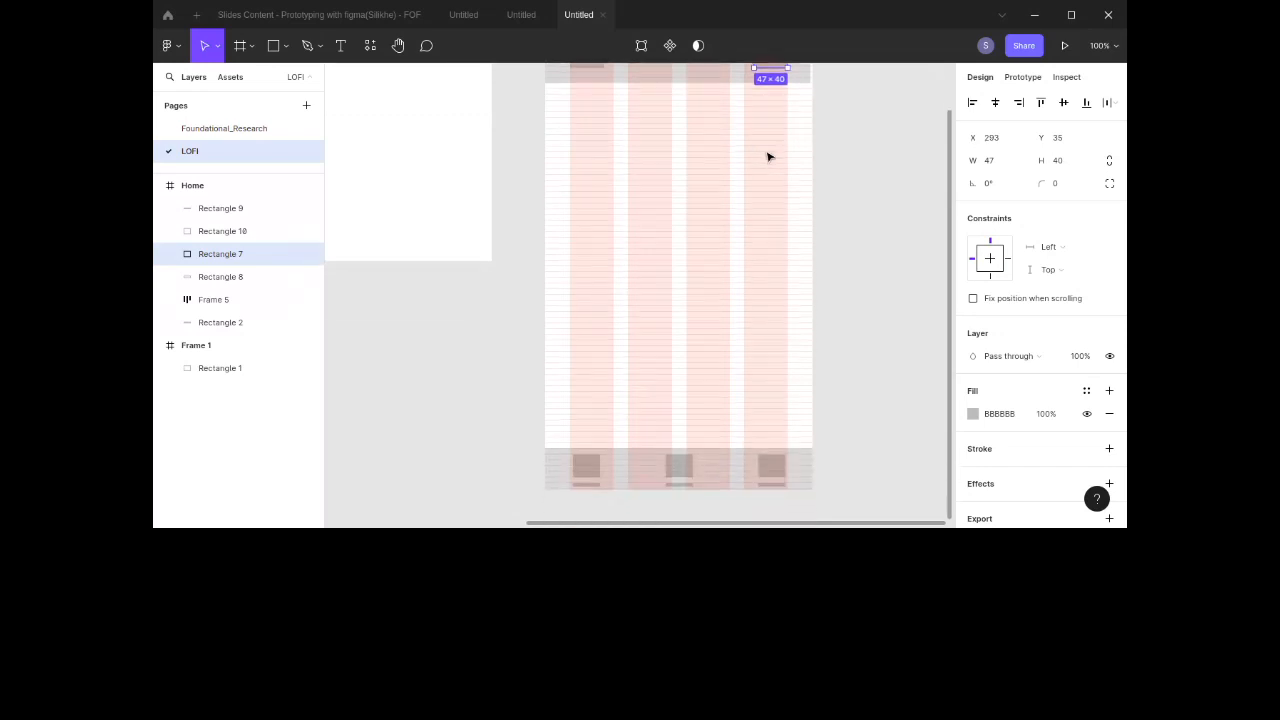
pyautogui.scroll(6, 637, 205)
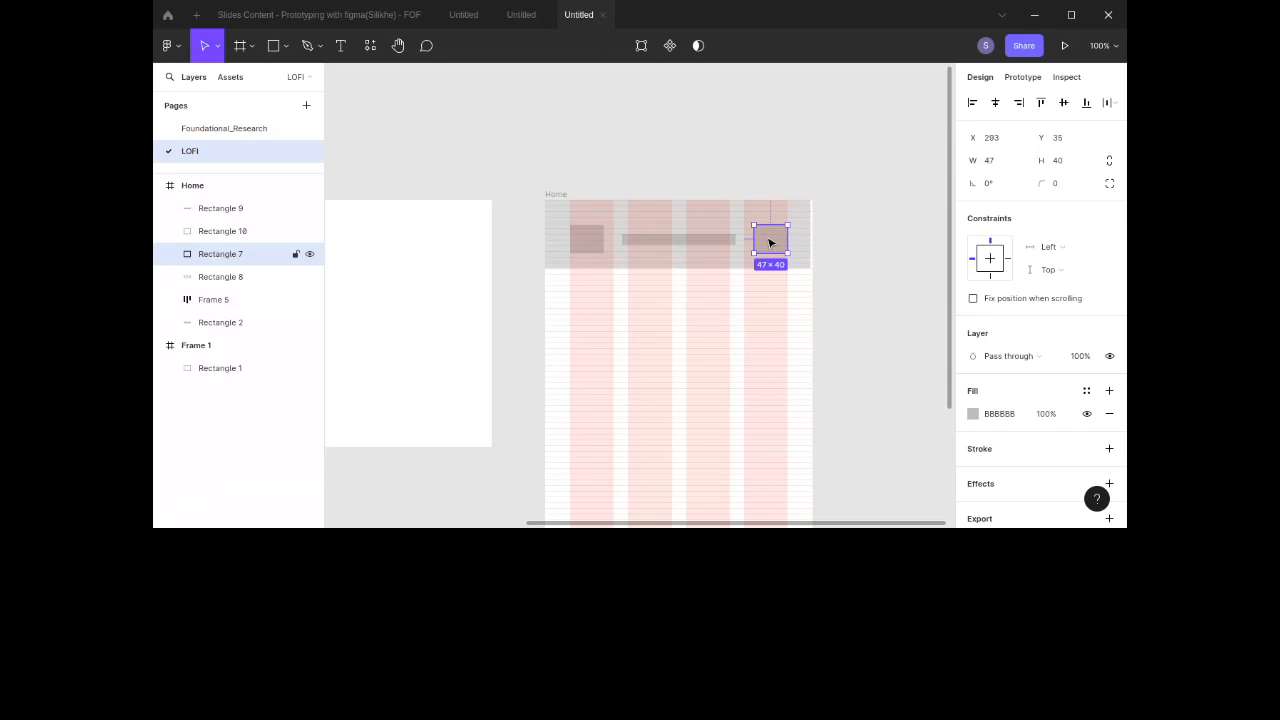
pyautogui.keyDown('shift'); pyautogui.click(716, 239); pyautogui.keyUp('shift')
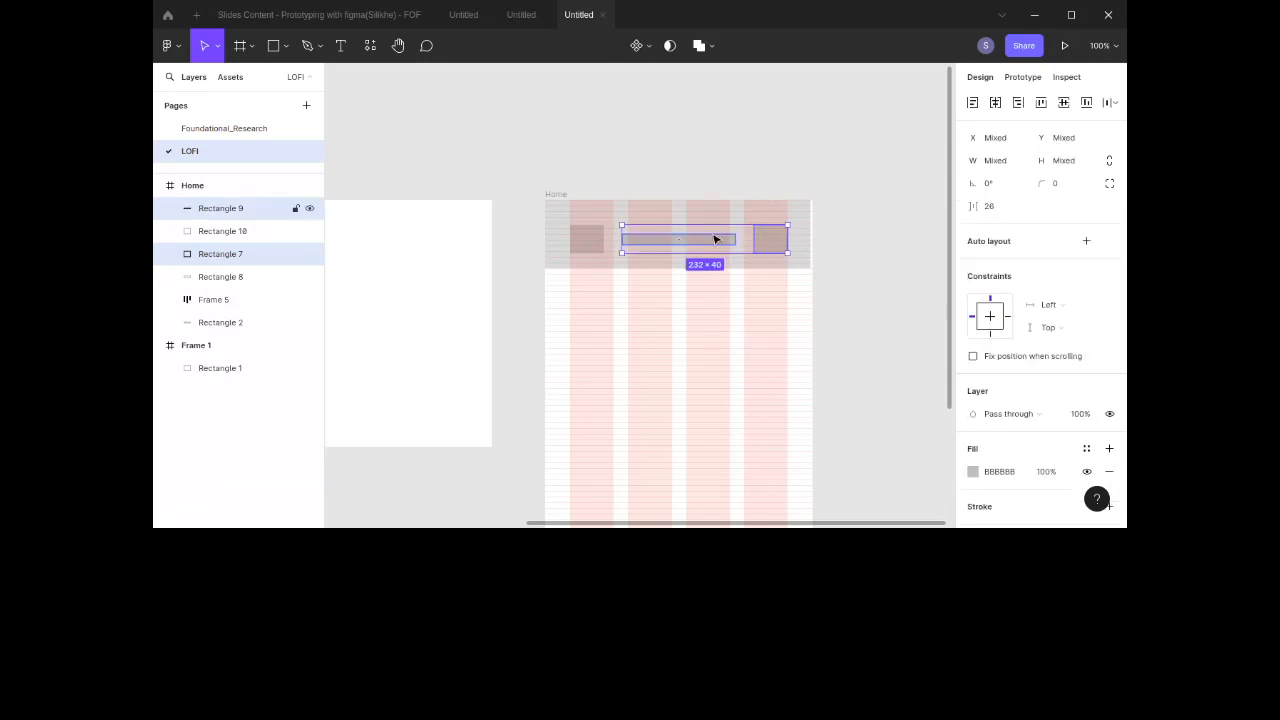
pyautogui.keyDown('shift'); pyautogui.click(601, 245); pyautogui.keyUp('shift')
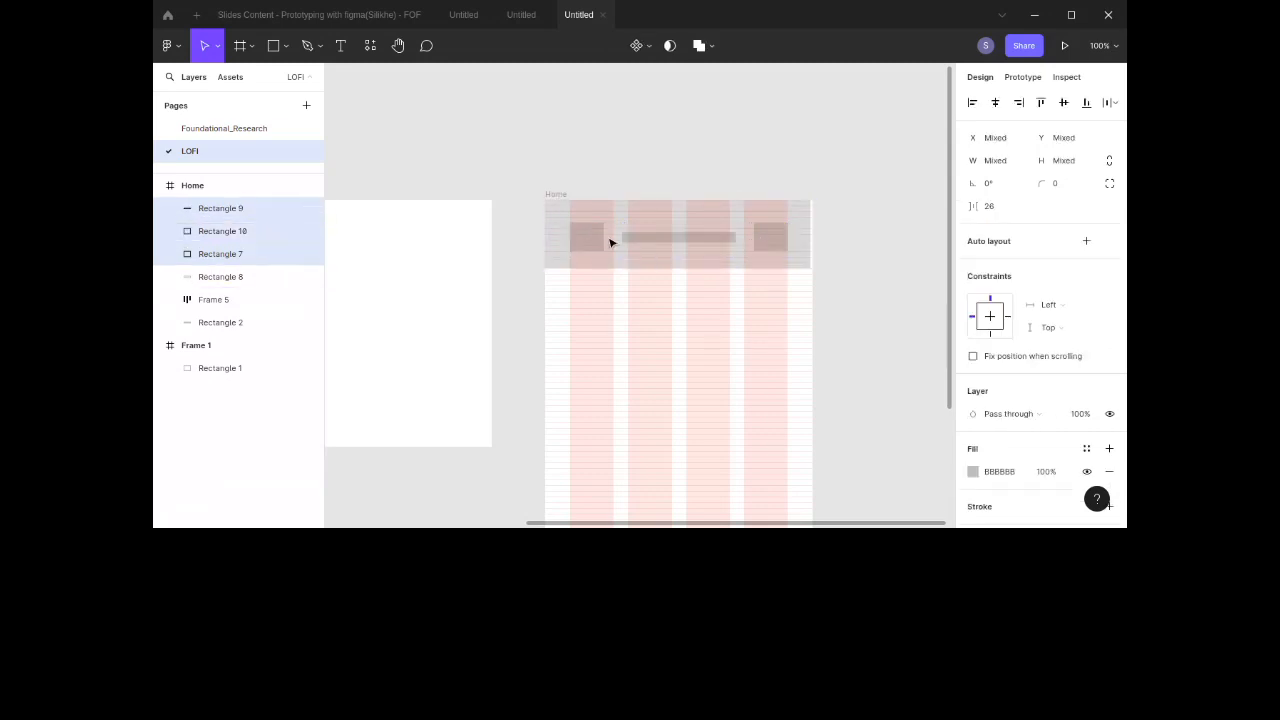
pyautogui.click(1087, 243)
# Step: Nudge the header background rectangle so it spans the full width of the Home frame
pyautogui.click(808, 251)
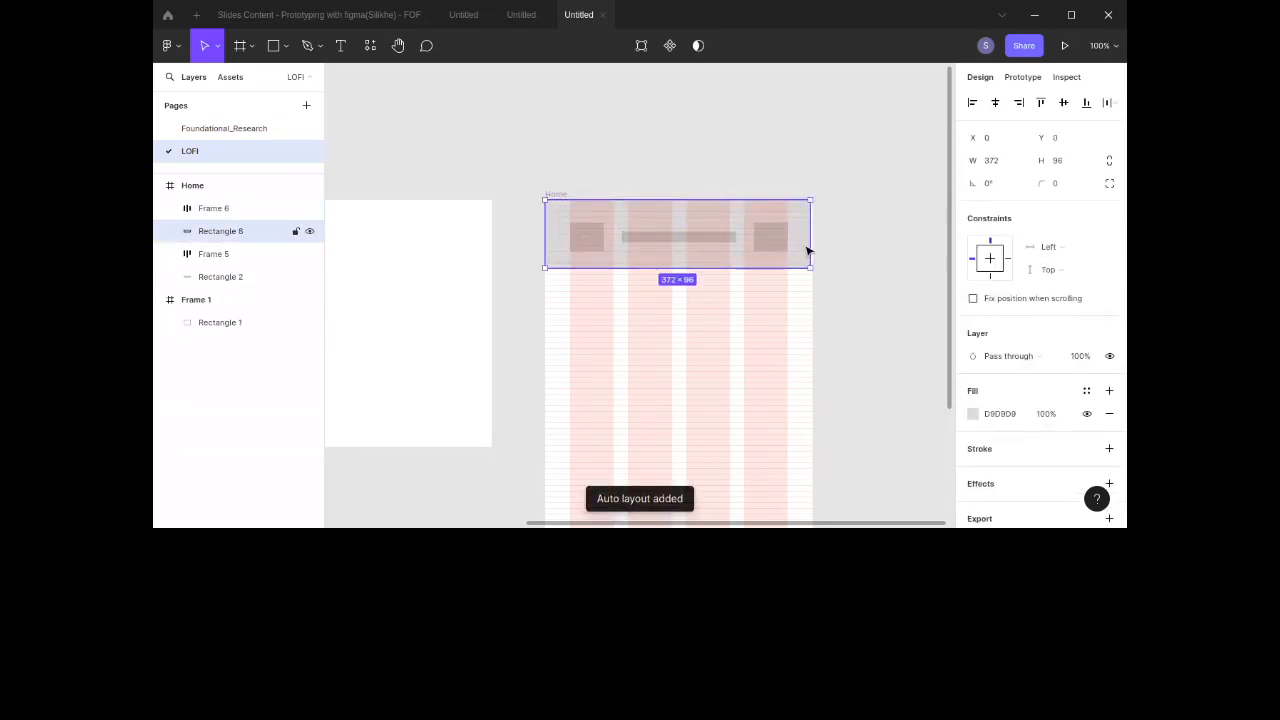
pyautogui.press('Right')
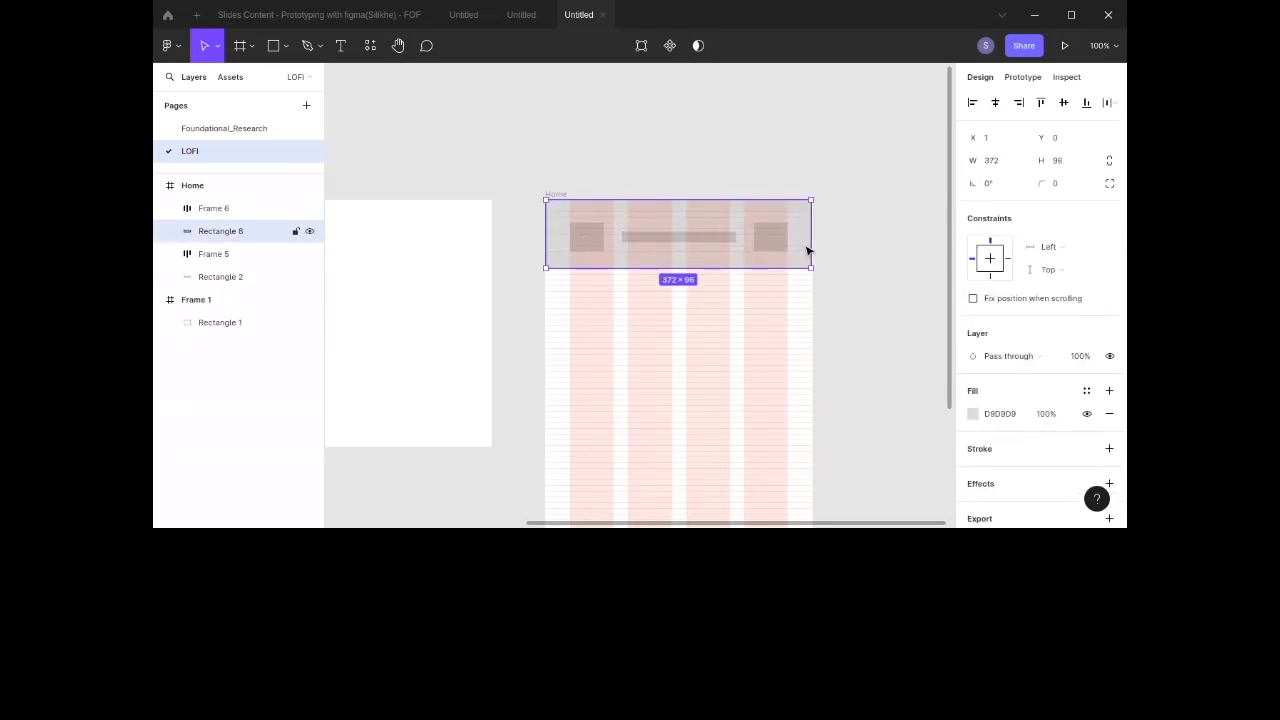
pyautogui.hotkey('ctrl', 'Right')
pyautogui.click(580, 258)
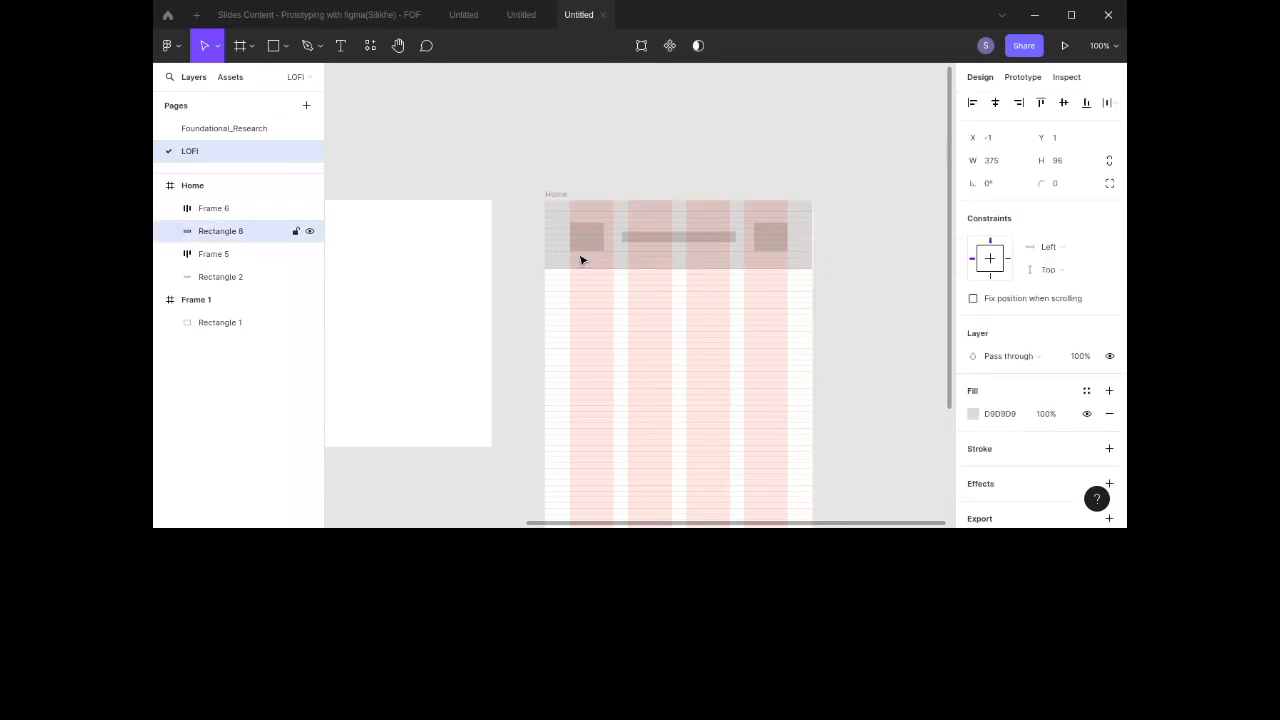
pyautogui.click(870, 295)
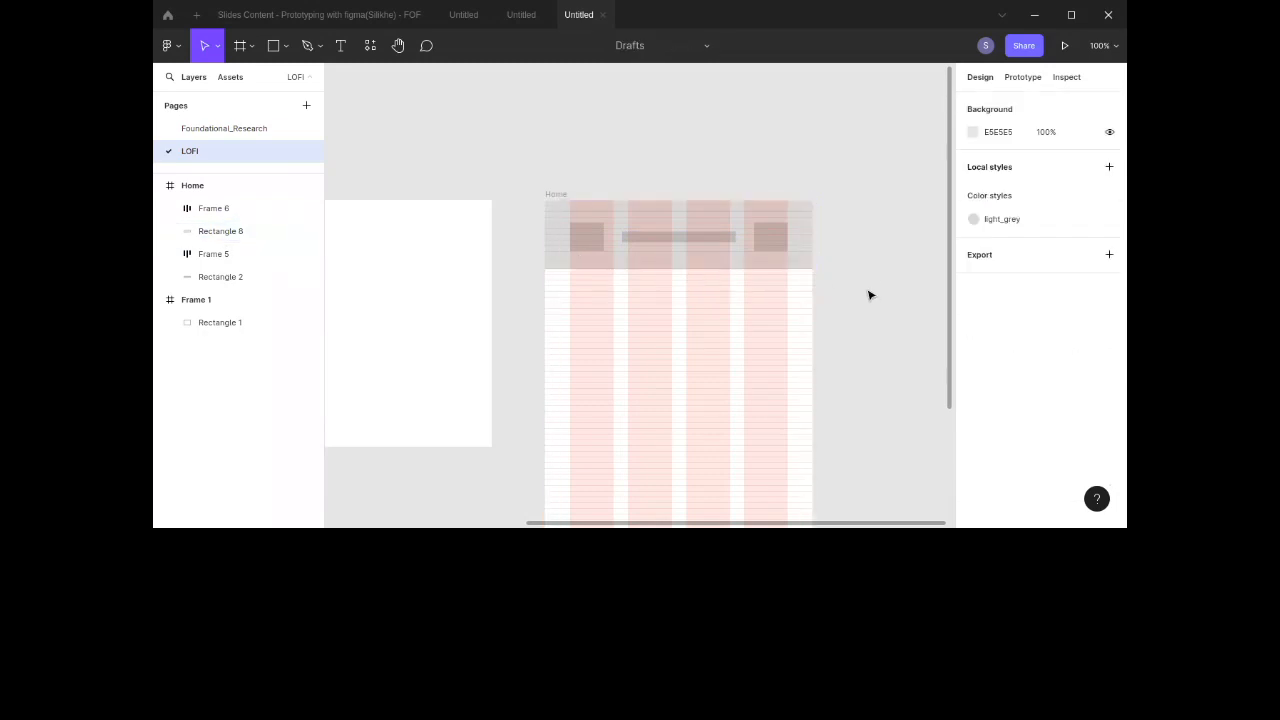
# Step: Review the Home screen layout and the user feedback notes on the Foundational_Research page
pyautogui.scroll(-4, 870, 295)
pyautogui.scroll(3, 871, 282)
pyautogui.scroll(-2, 870, 284)
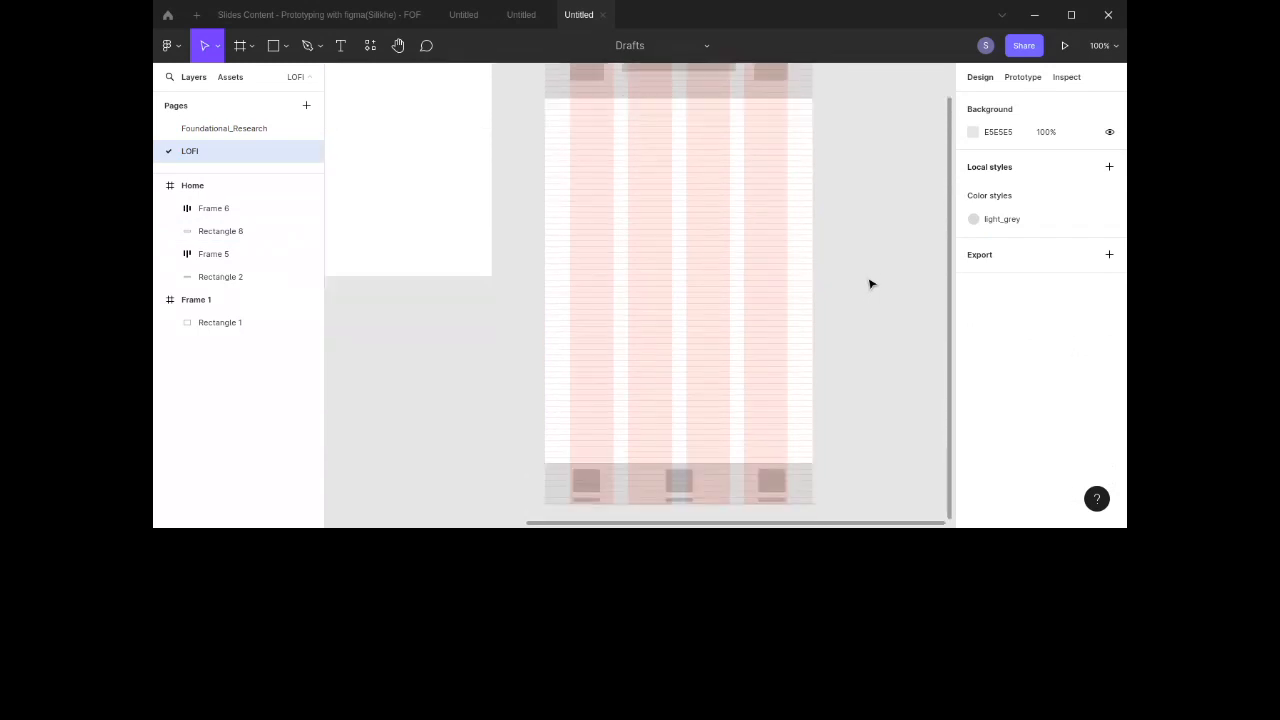
pyautogui.hscroll(-1, 870, 284)
pyautogui.scroll(2, 870, 284)
pyautogui.scroll(1, 870, 284)
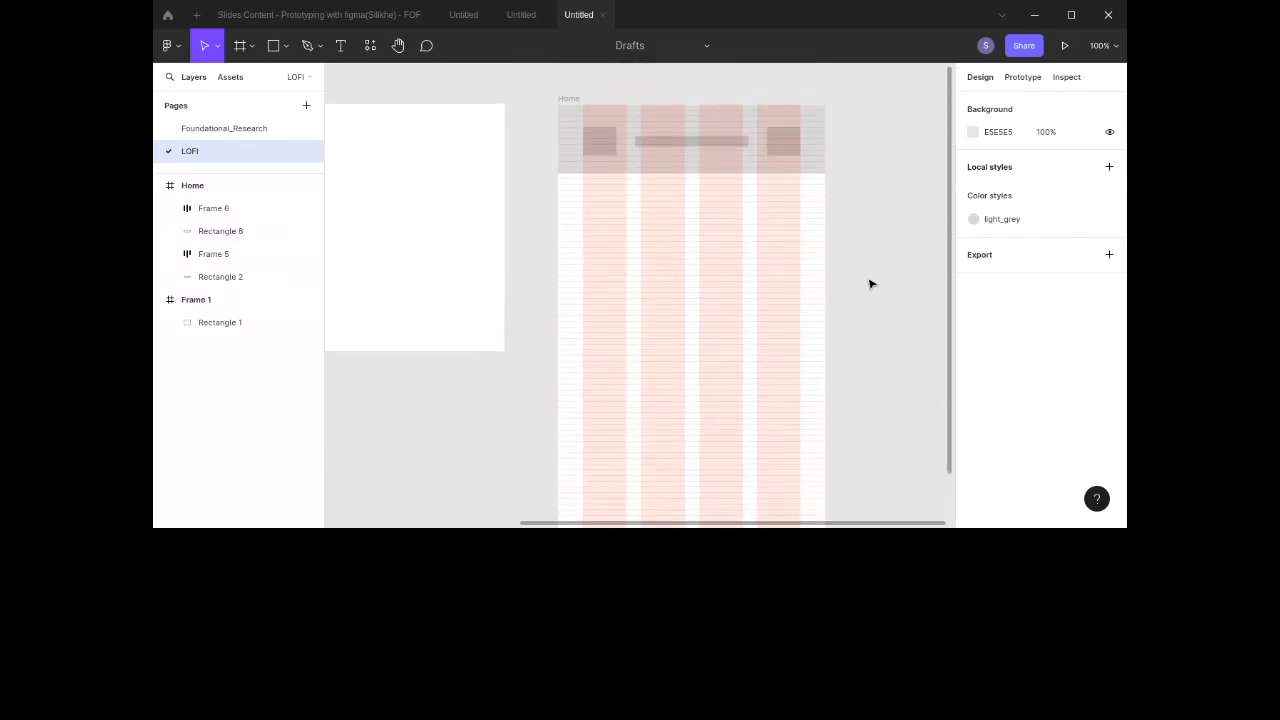
pyautogui.click(248, 132)
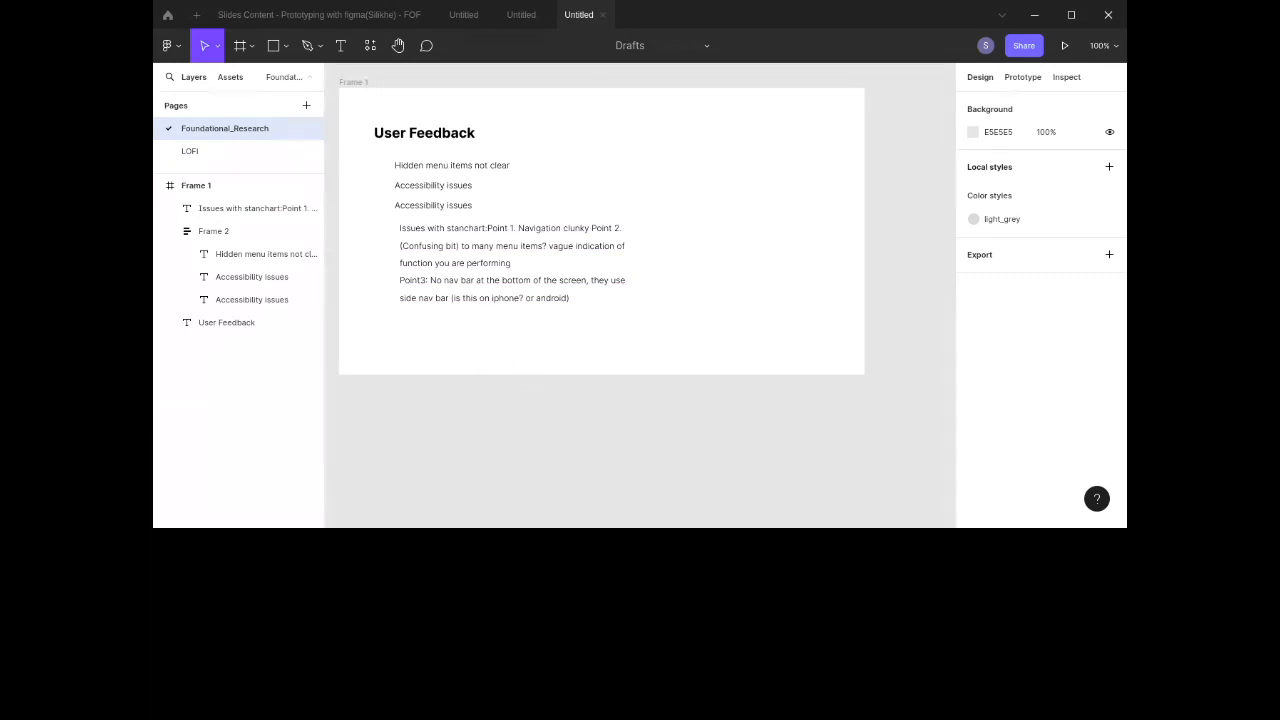
pyautogui.click(234, 153)
pyautogui.scroll(-3, 595, 212)
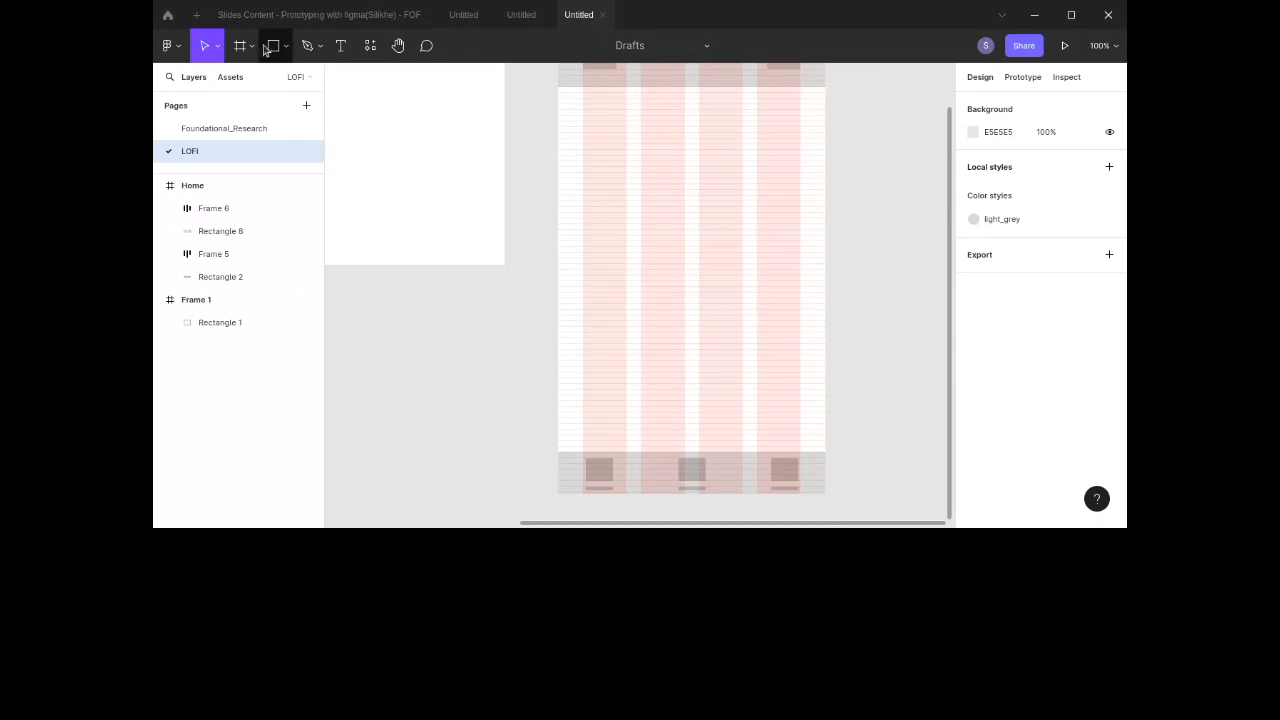
# Step: Draw card rectangles about 143 × 136 in two columns below the header of the Home frame
pyautogui.click(267, 48)
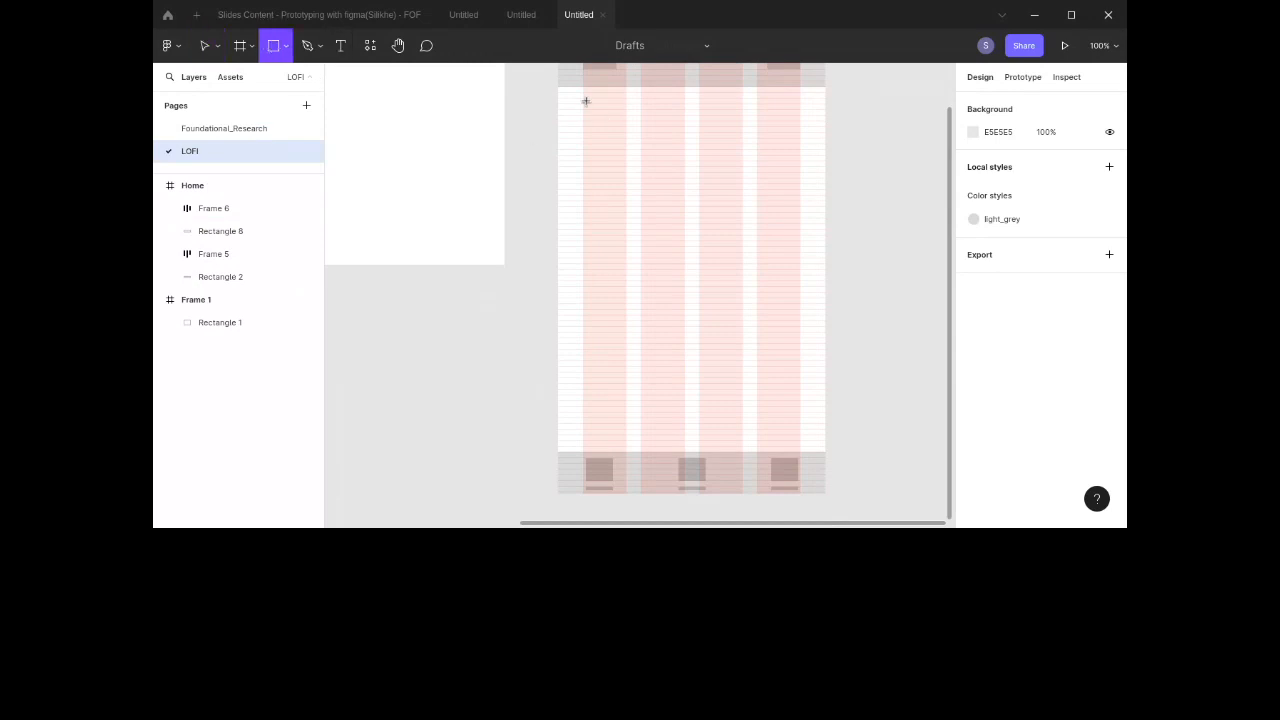
pyautogui.moveTo(581, 97)
pyautogui.mouseDown()
pyautogui.moveTo(691, 155)
pyautogui.moveTo(684, 238)
pyautogui.moveTo(685, 199)
pyautogui.moveTo(654, 193)
pyautogui.moveTo(785, 159)
pyautogui.moveTo(777, 289)
pyautogui.moveTo(626, 263)
pyautogui.moveTo(663, 277)
pyautogui.mouseUp()
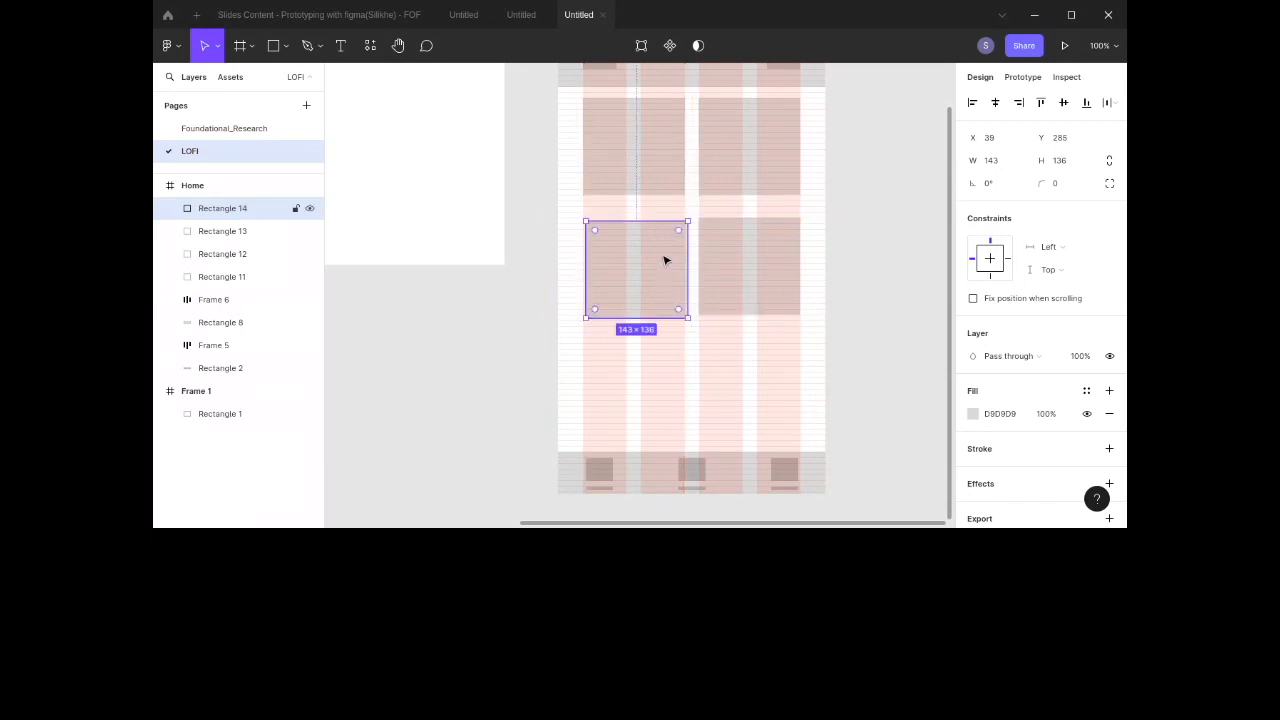
pyautogui.scroll(3, 665, 260)
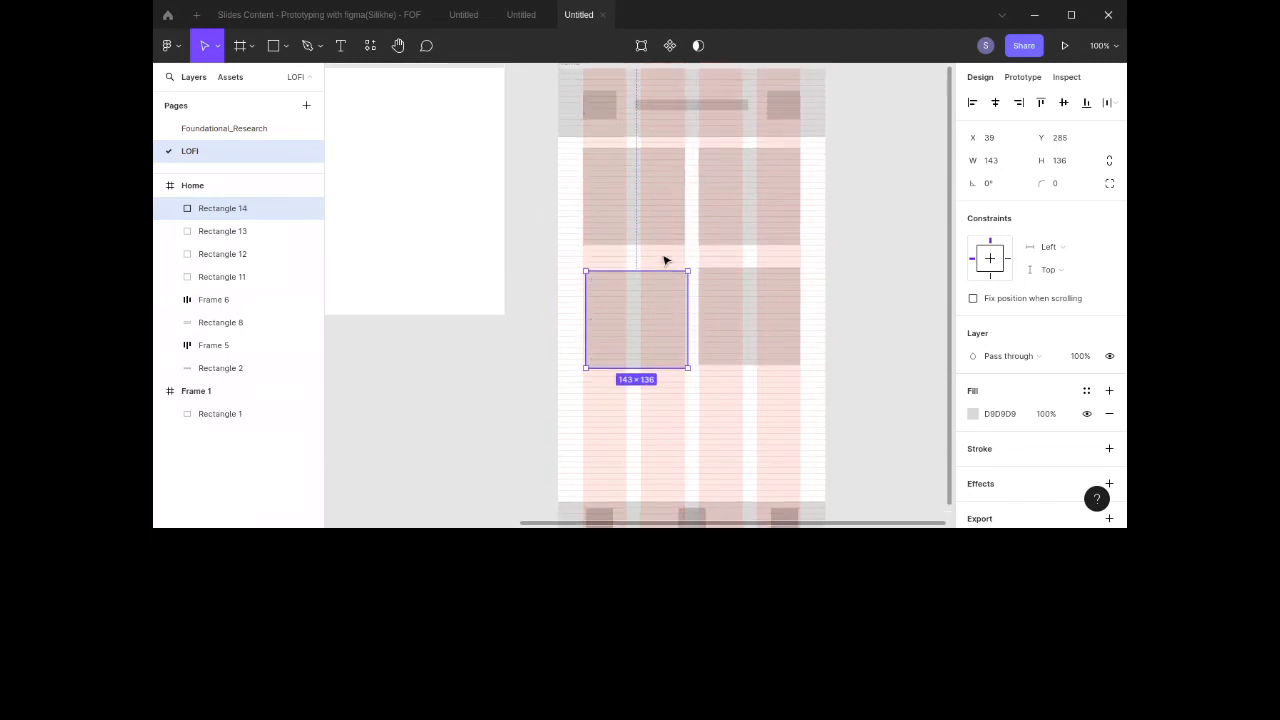
# Step: Duplicate a card into the right column of the third row below the header
pyautogui.scroll(-4, 665, 260)
pyautogui.scroll(3, 665, 260)
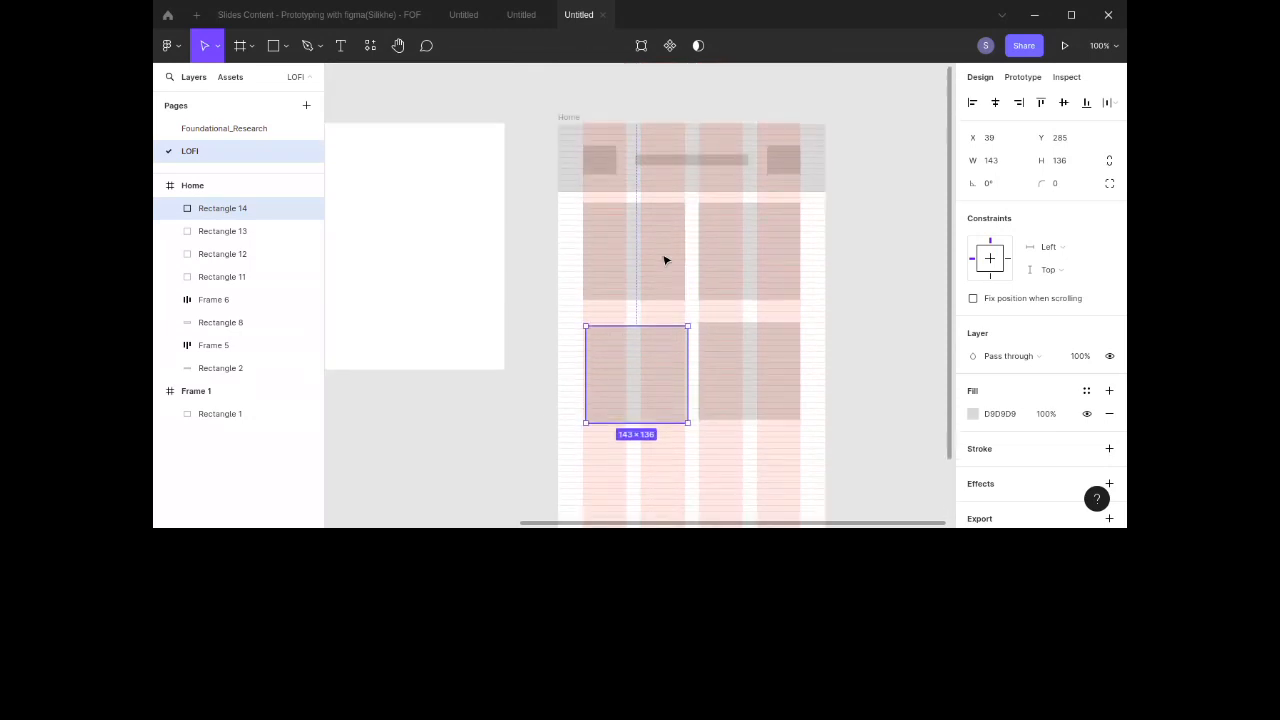
pyautogui.scroll(-1, 665, 260)
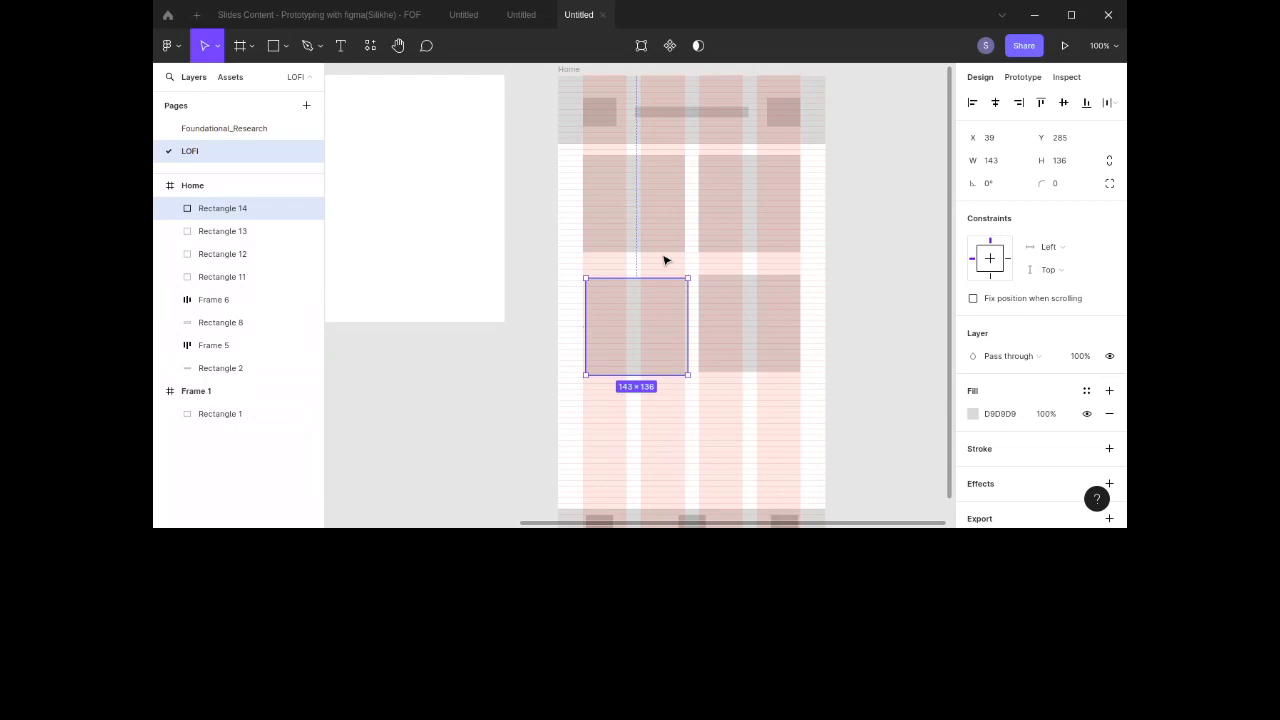
pyautogui.scroll(-2, 663, 260)
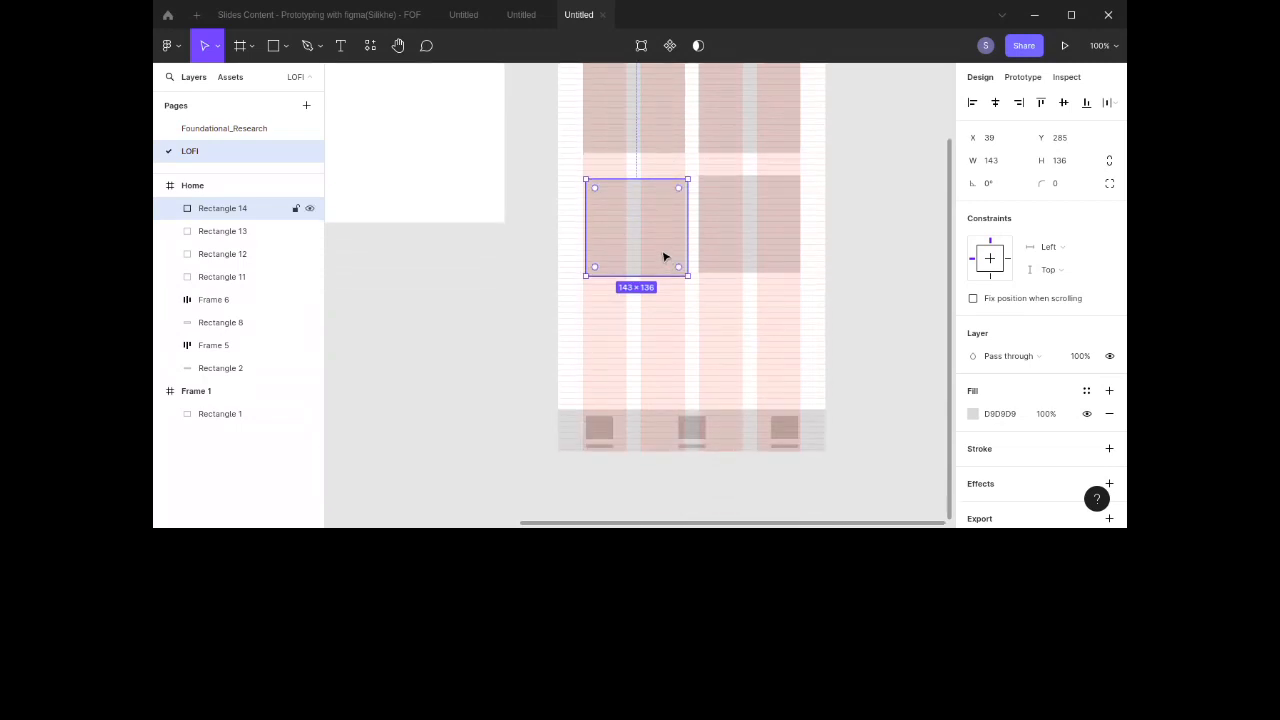
pyautogui.moveTo(663, 257); pyautogui.dragTo(783, 371)
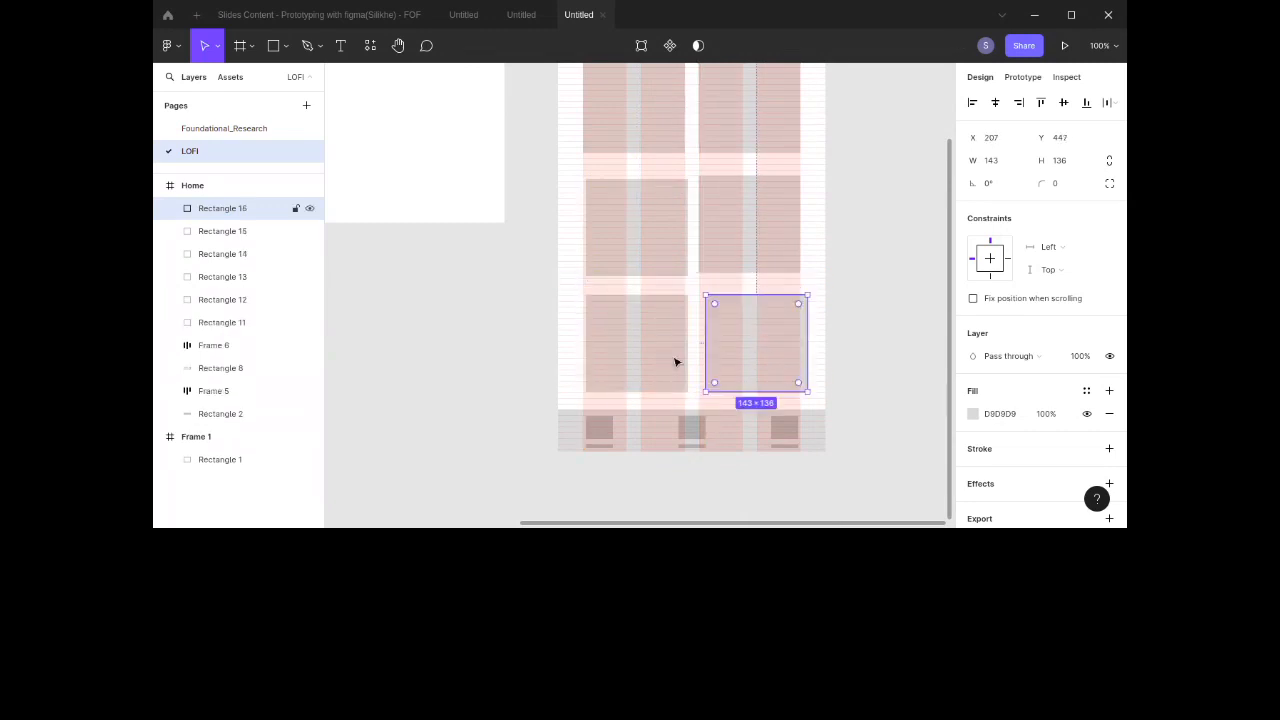
pyautogui.keyDown('shift'); pyautogui.click(632, 351); pyautogui.keyUp('shift')
pyautogui.moveTo(632, 351); pyautogui.dragTo(737, 257)
pyautogui.click(736, 257)
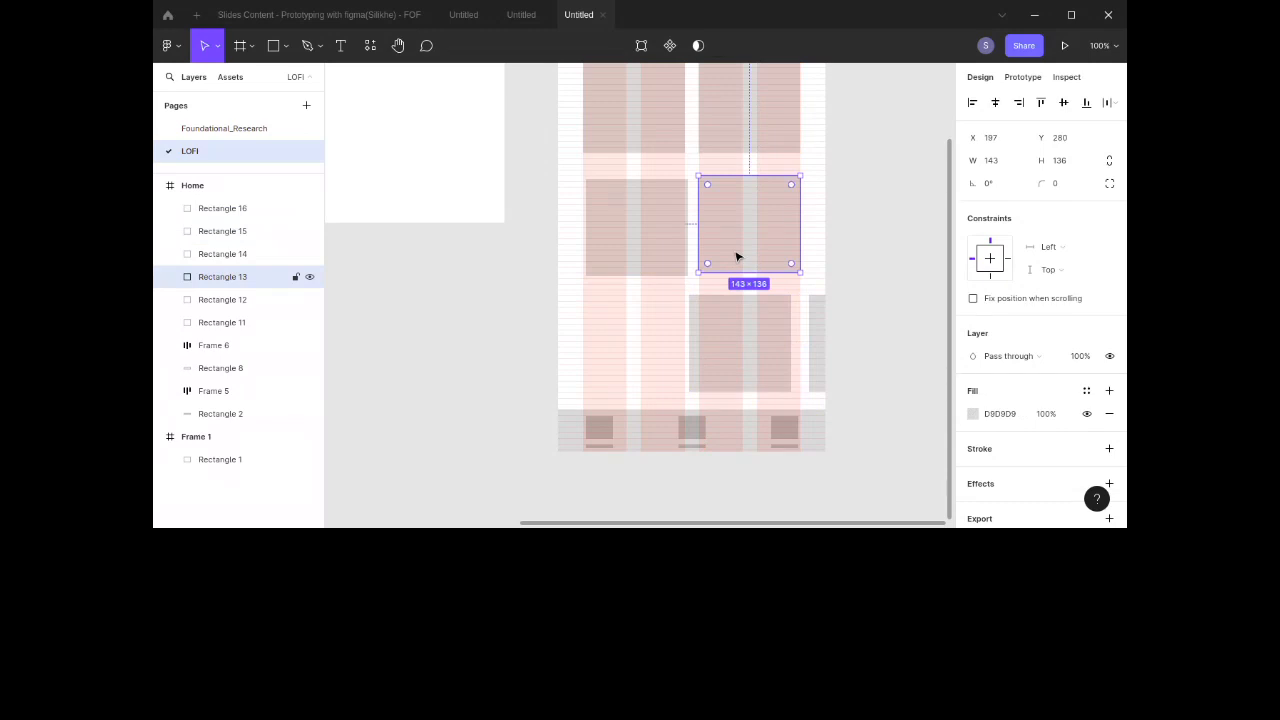
pyautogui.hotkey('ctrl', 'z')
pyautogui.hotkey('ctrl', '\\')
pyautogui.hotkey('ctrl', '\\')
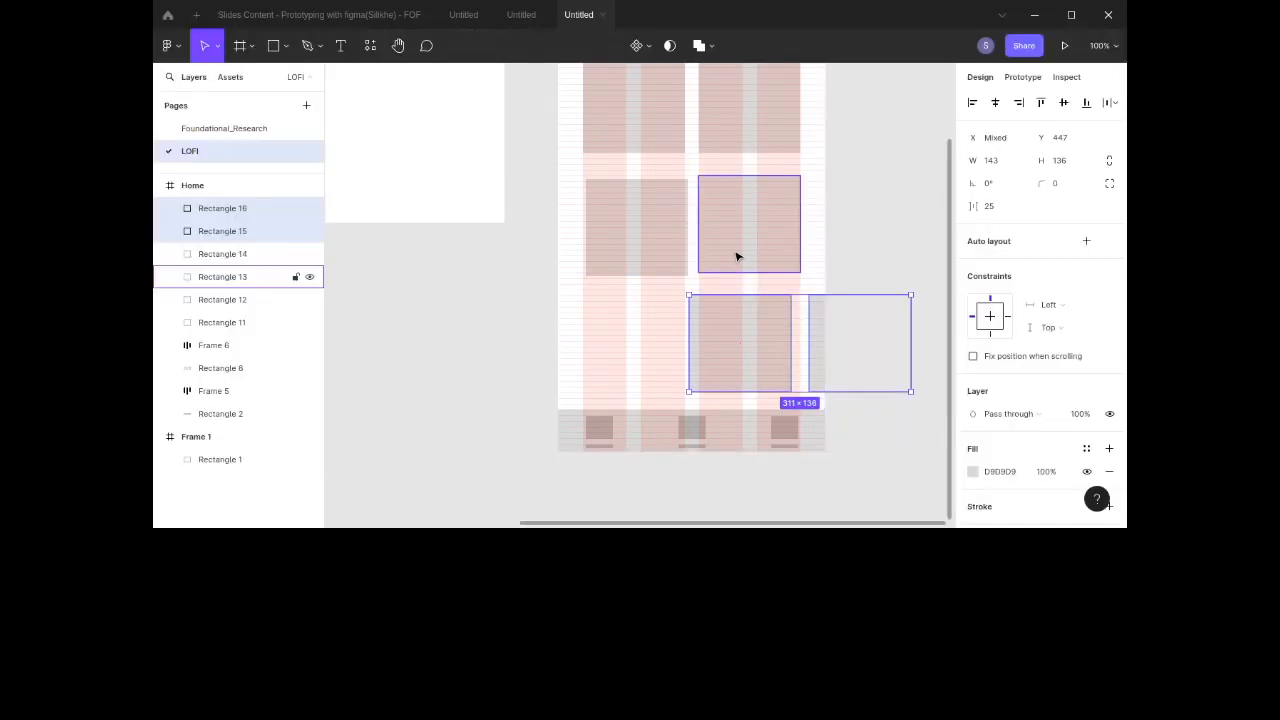
pyautogui.hotkey('ctrl', 'z')
pyautogui.keyDown('shift'); pyautogui.click(654, 338); pyautogui.keyUp('shift')
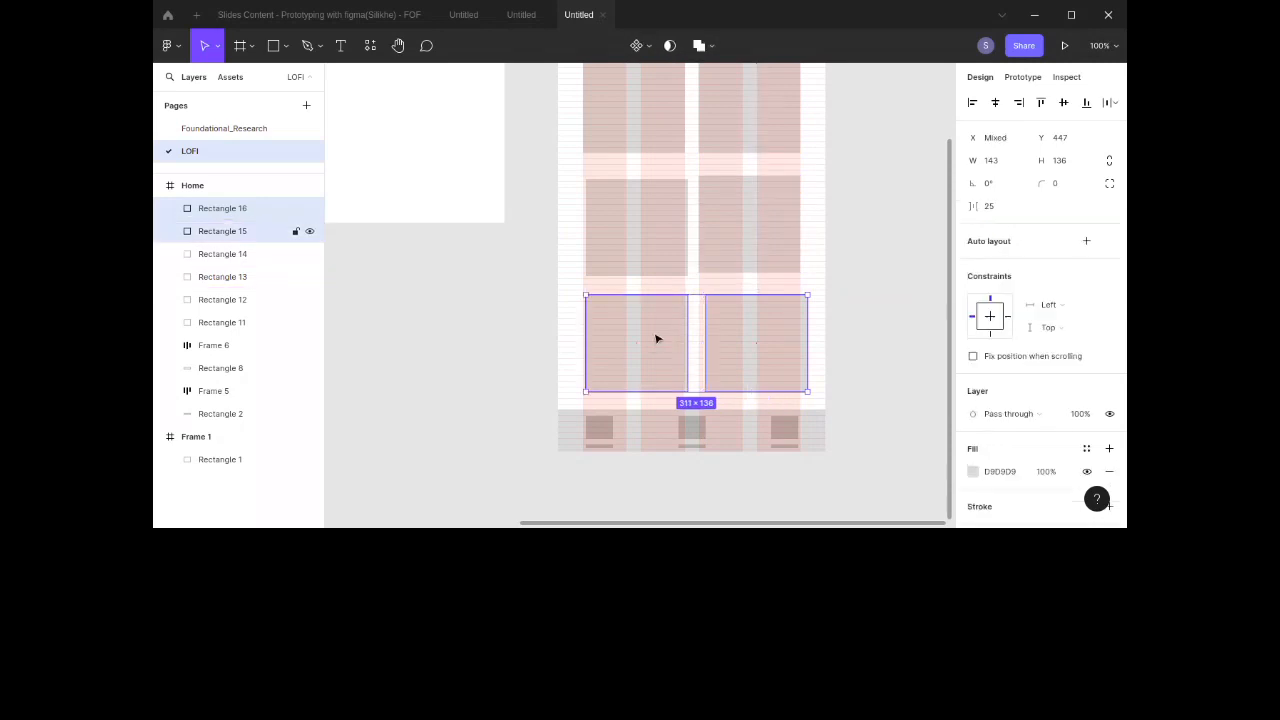
# Step: Select all six cards and tidy them up into an evenly spaced two-column grid
pyautogui.keyDown('shift'); pyautogui.click(738, 258); pyautogui.keyUp('shift')
pyautogui.keyDown('shift'); pyautogui.click(646, 257); pyautogui.keyUp('shift')
pyautogui.keyDown('shift'); pyautogui.click(729, 153); pyautogui.keyUp('shift')
pyautogui.keyDown('shift'); pyautogui.click(637, 129); pyautogui.keyUp('shift')
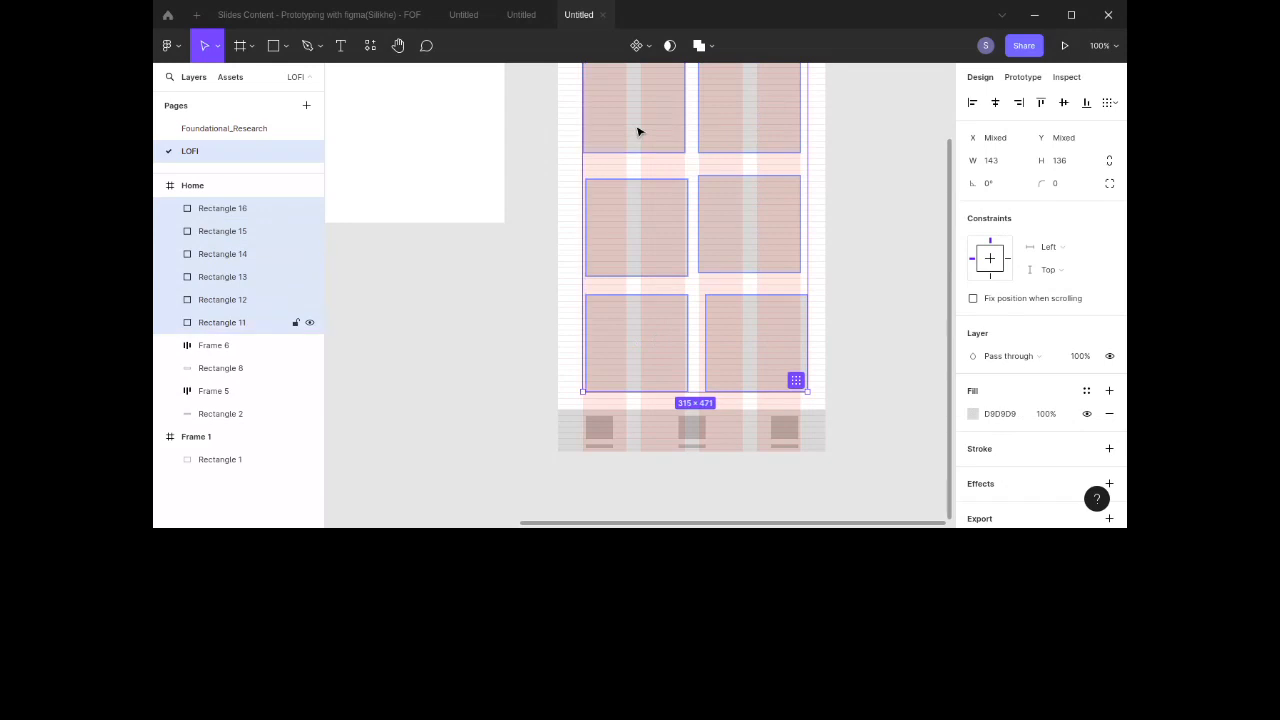
pyautogui.click(797, 381)
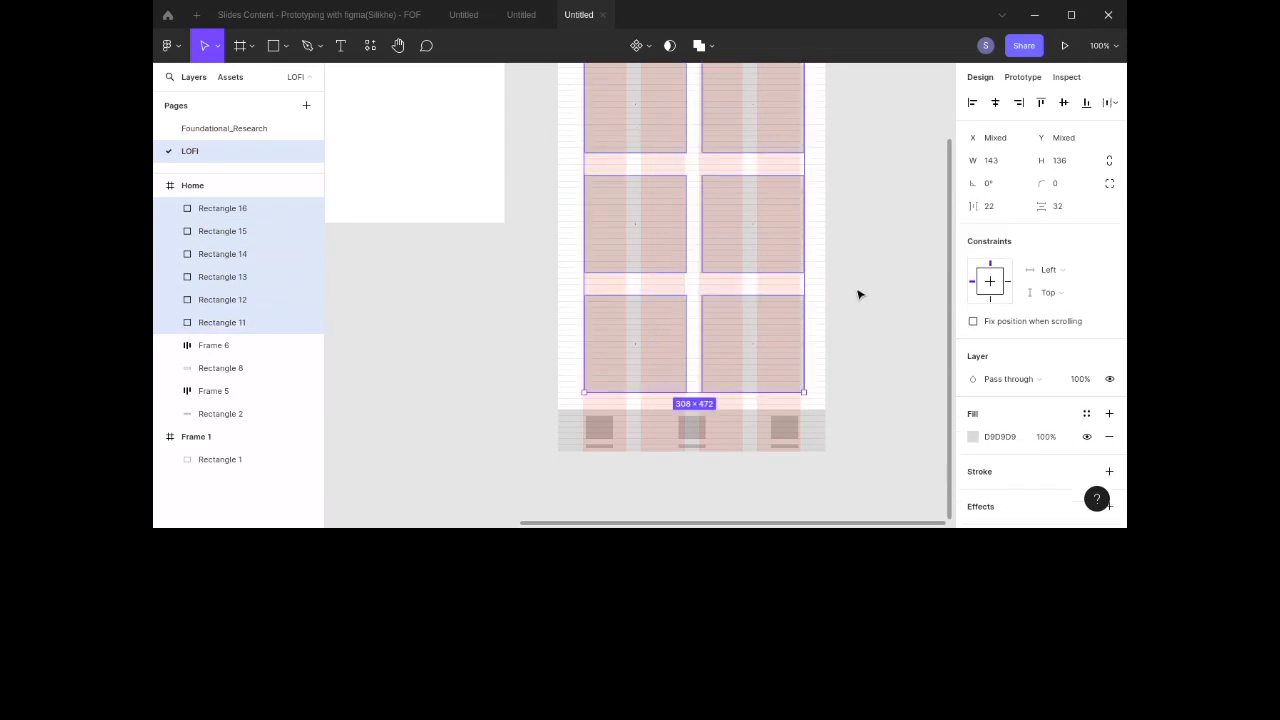
# Step: Wrap the six cards in a new frame
pyautogui.scroll(1, 863, 332)
pyautogui.hscroll(1, 862, 334)
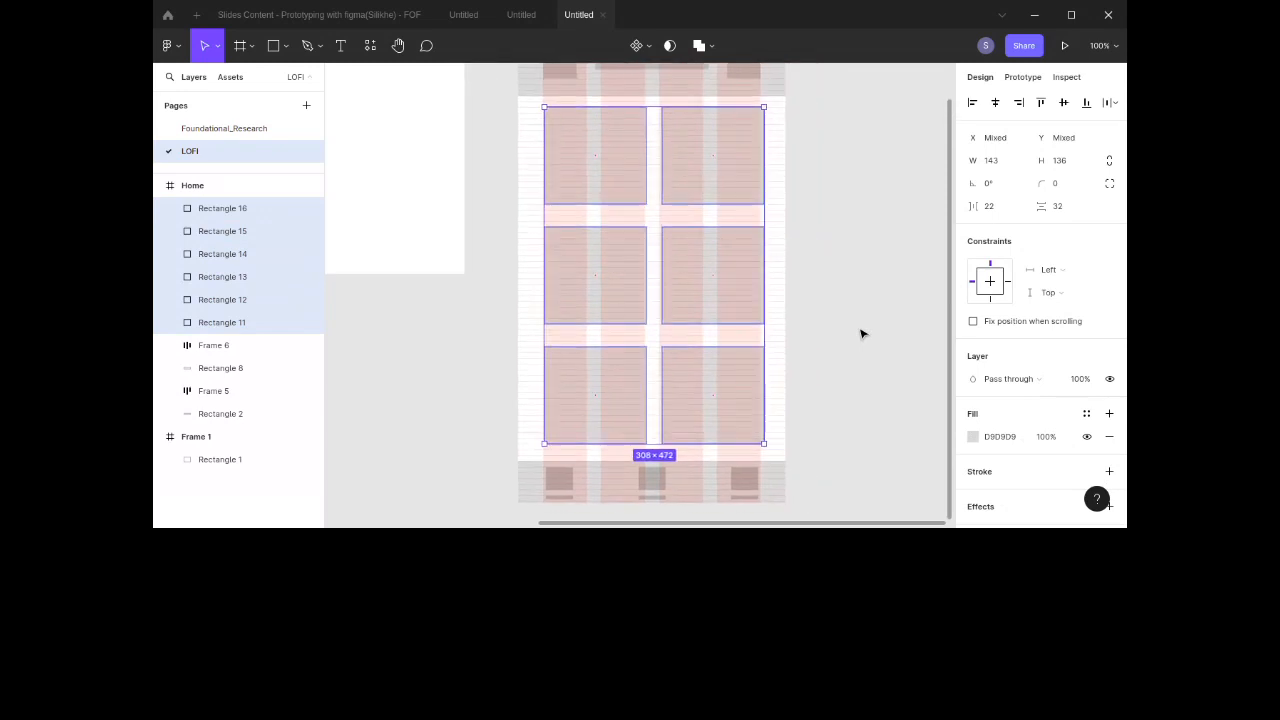
pyautogui.hotkey('ctrl', 'alt', 'g')
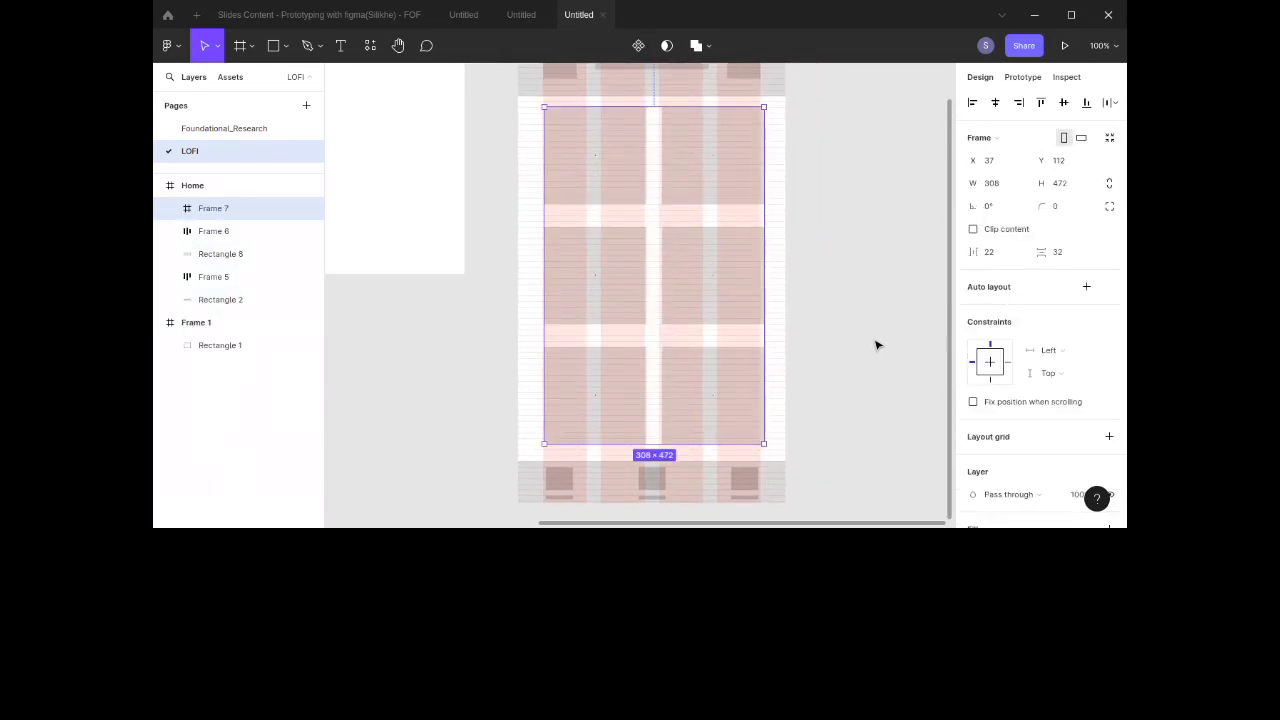
# Step: Nudge the card frame 2 px to the left
pyautogui.scroll(-3, 806, 340)
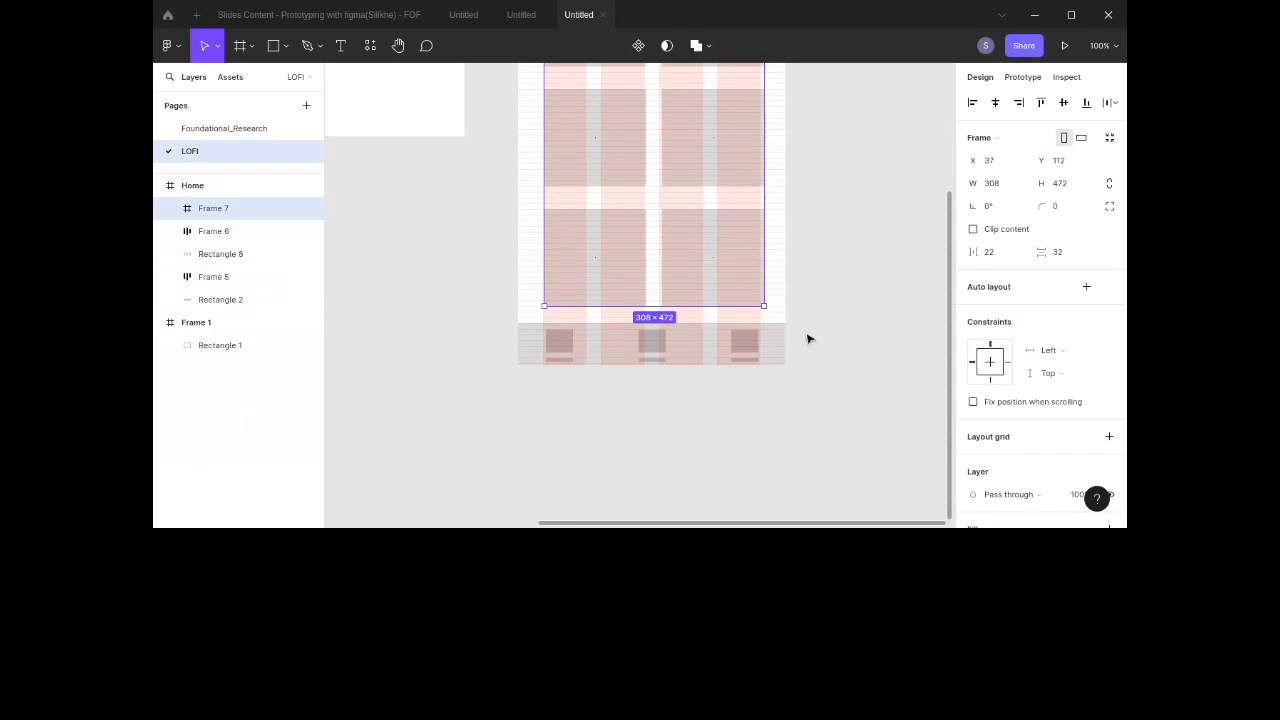
pyautogui.scroll(3, 806, 338)
pyautogui.hscroll(1, 806, 338)
pyautogui.scroll(2, 808, 339)
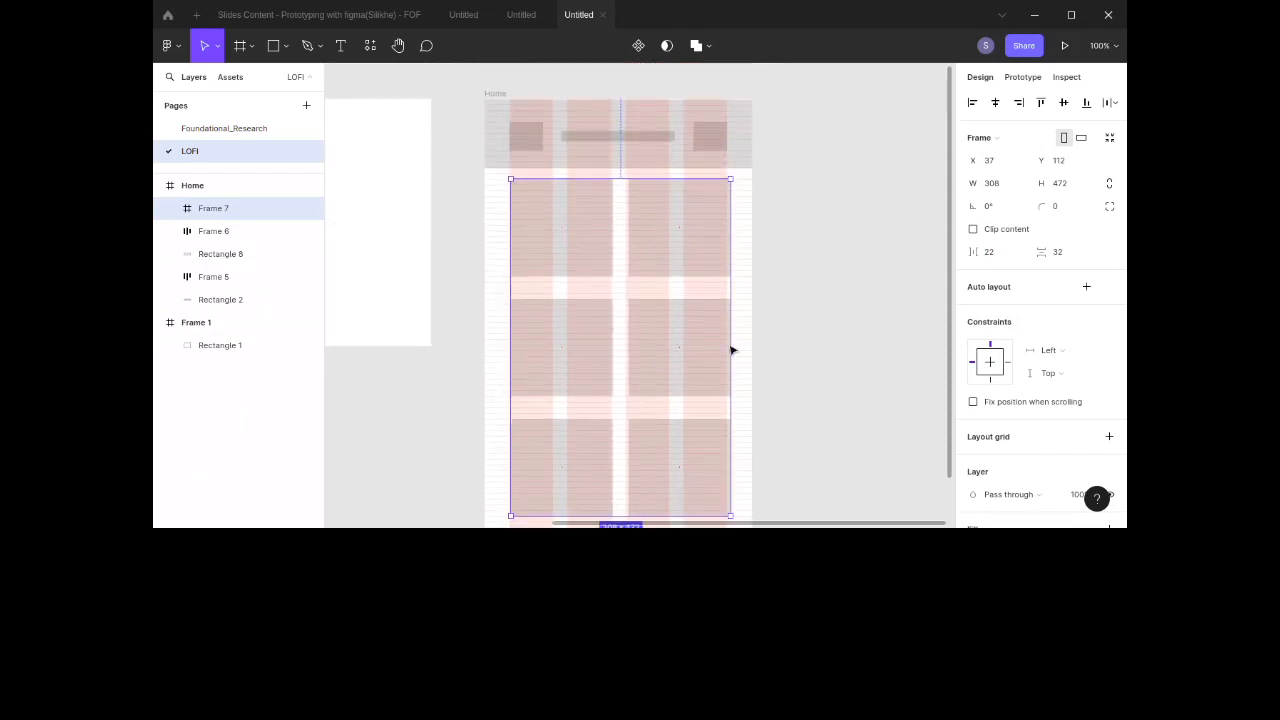
pyautogui.press('Left')
pyautogui.press('Left')
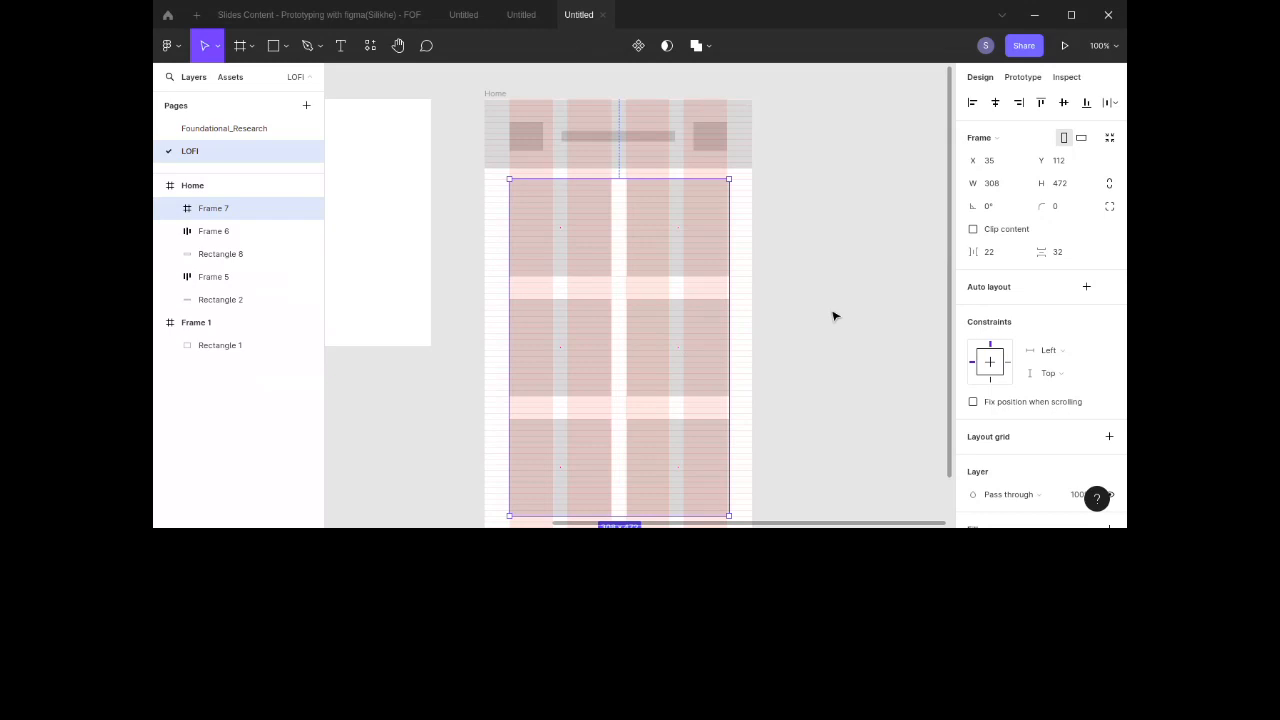
pyautogui.click(449, 311)
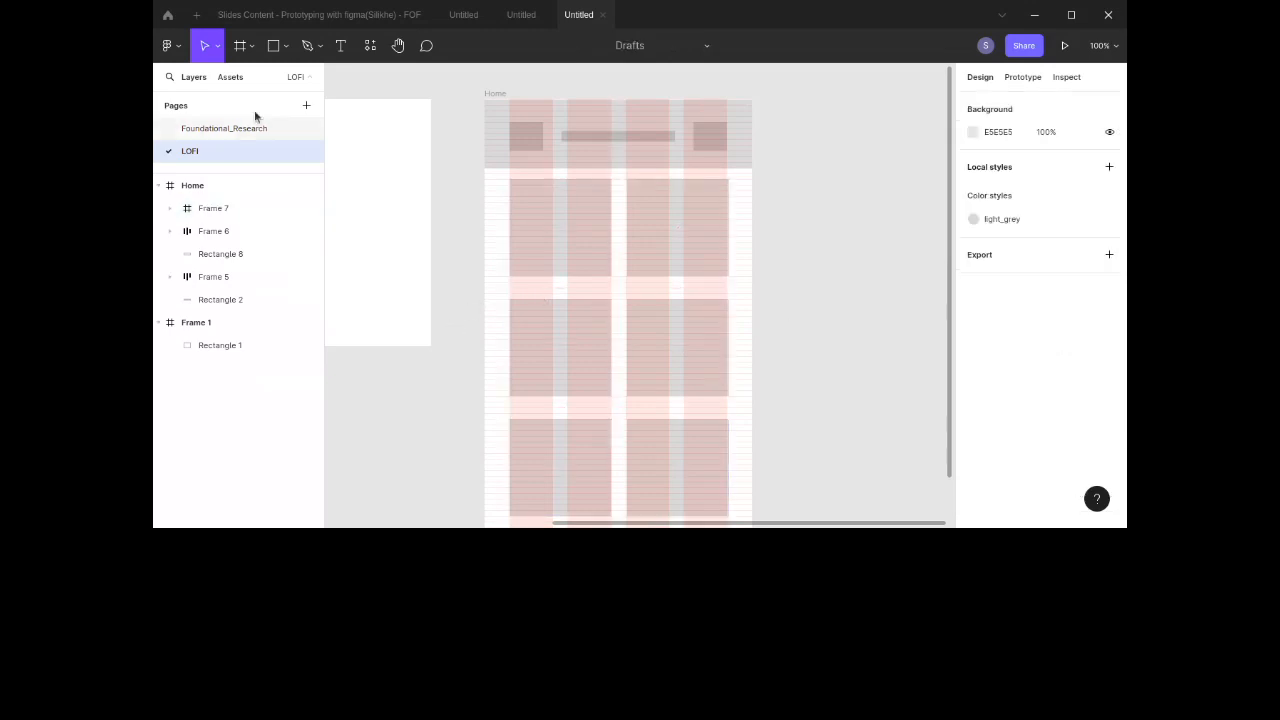
pyautogui.click(228, 78)
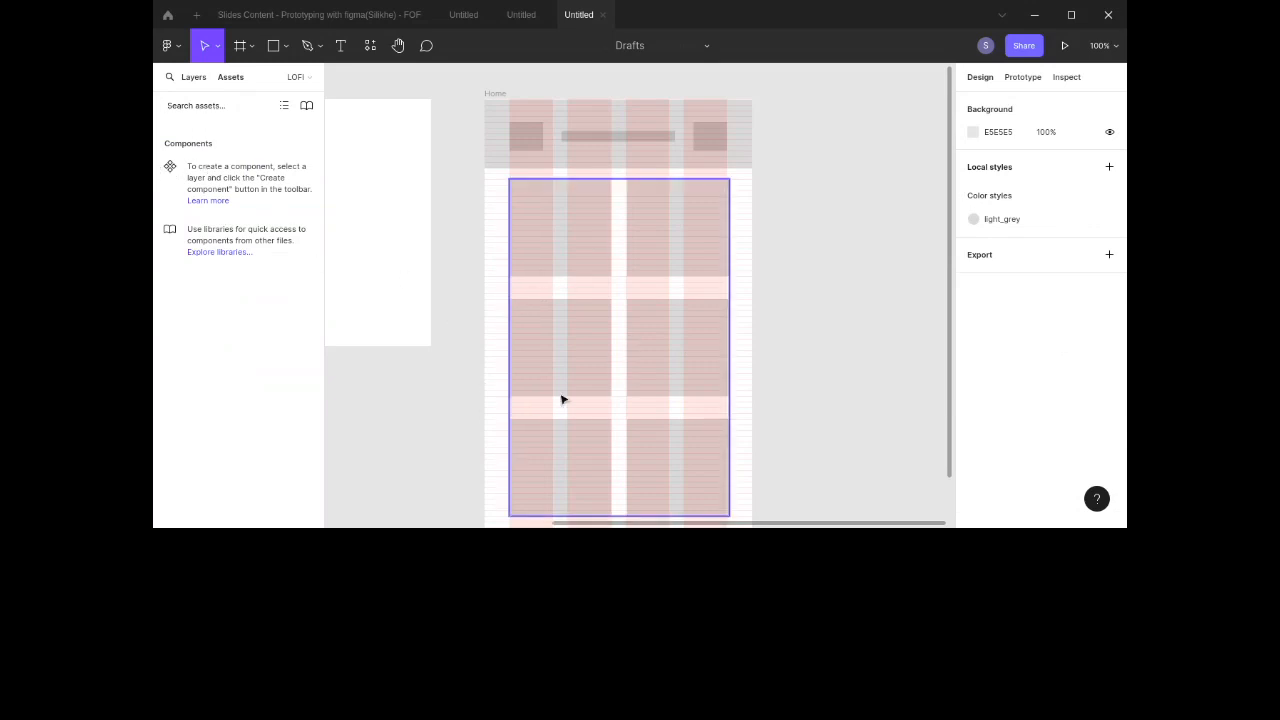
pyautogui.scroll(-3, 723, 415)
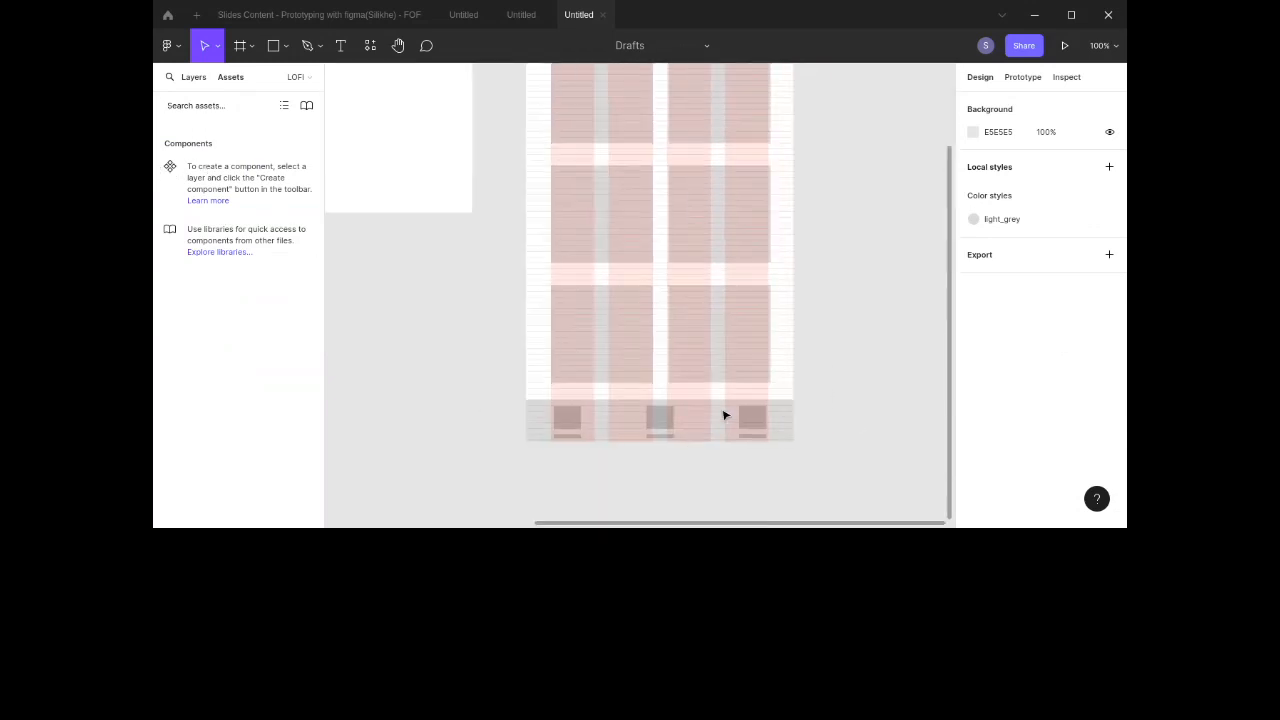
pyautogui.scroll(2, 718, 416)
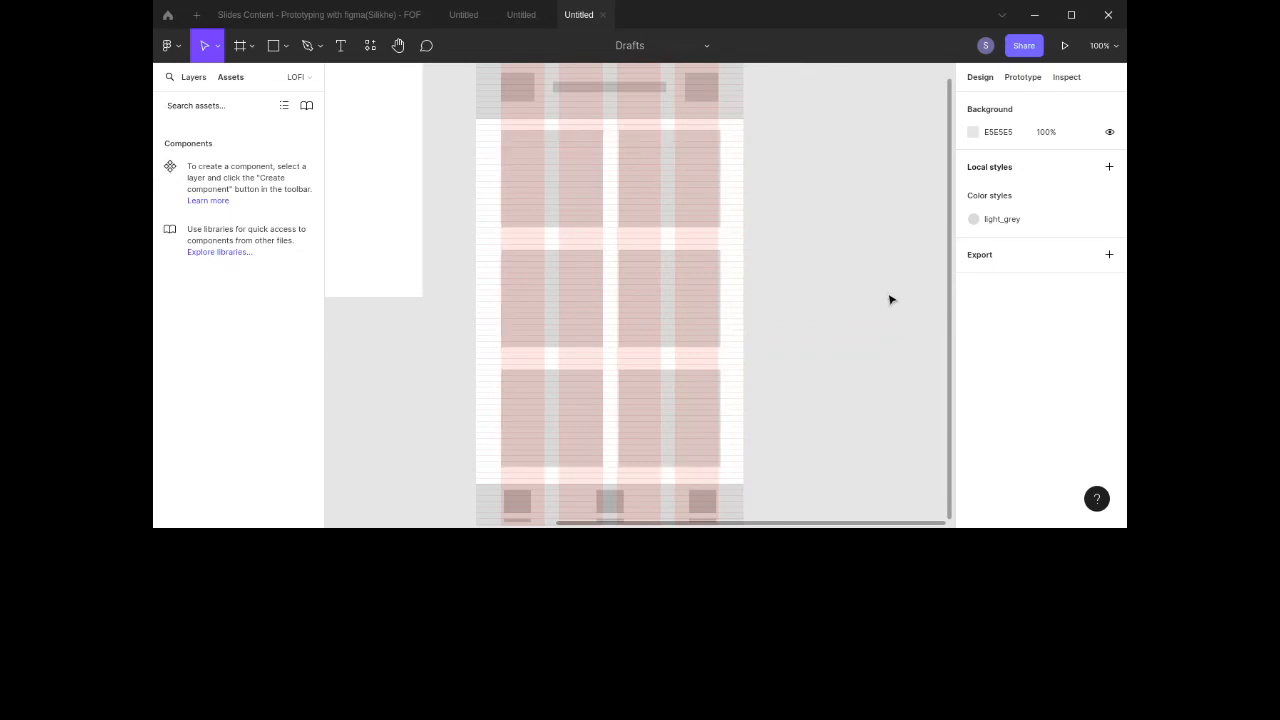
pyautogui.scroll(2, 683, 257)
pyautogui.scroll(-2, 683, 257)
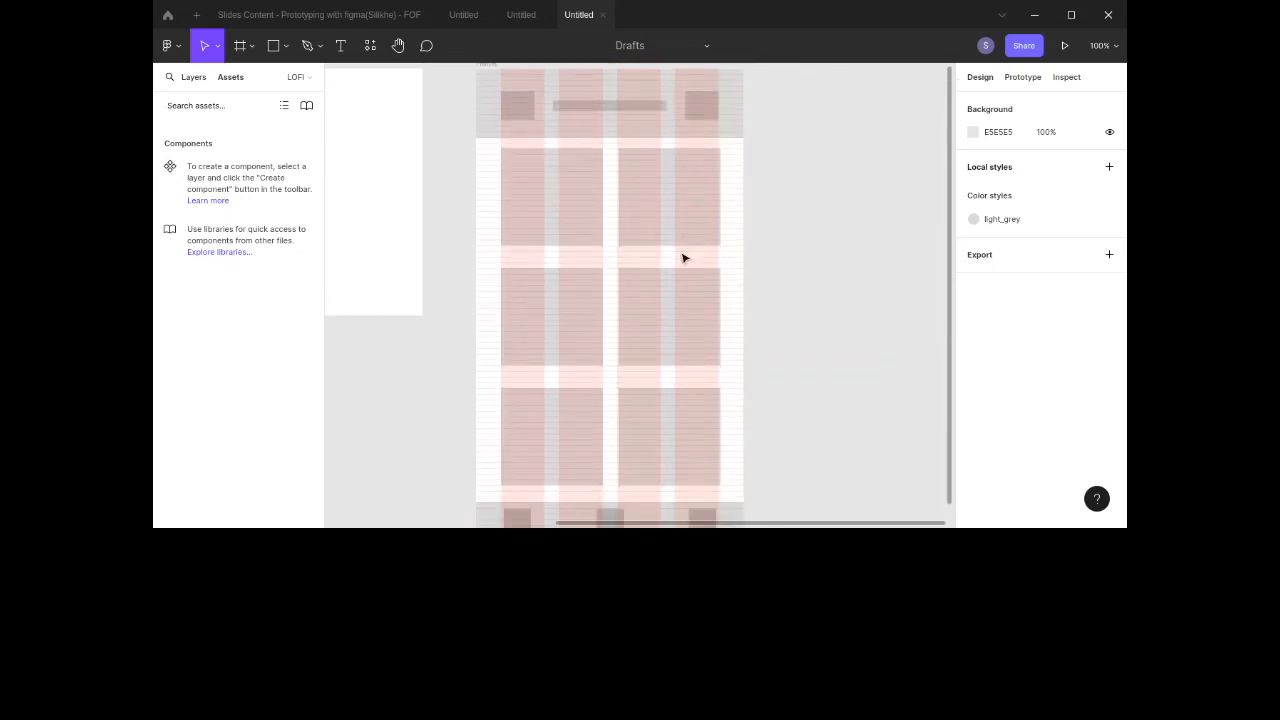
pyautogui.scroll(-3, 683, 258)
pyautogui.scroll(-2, 683, 257)
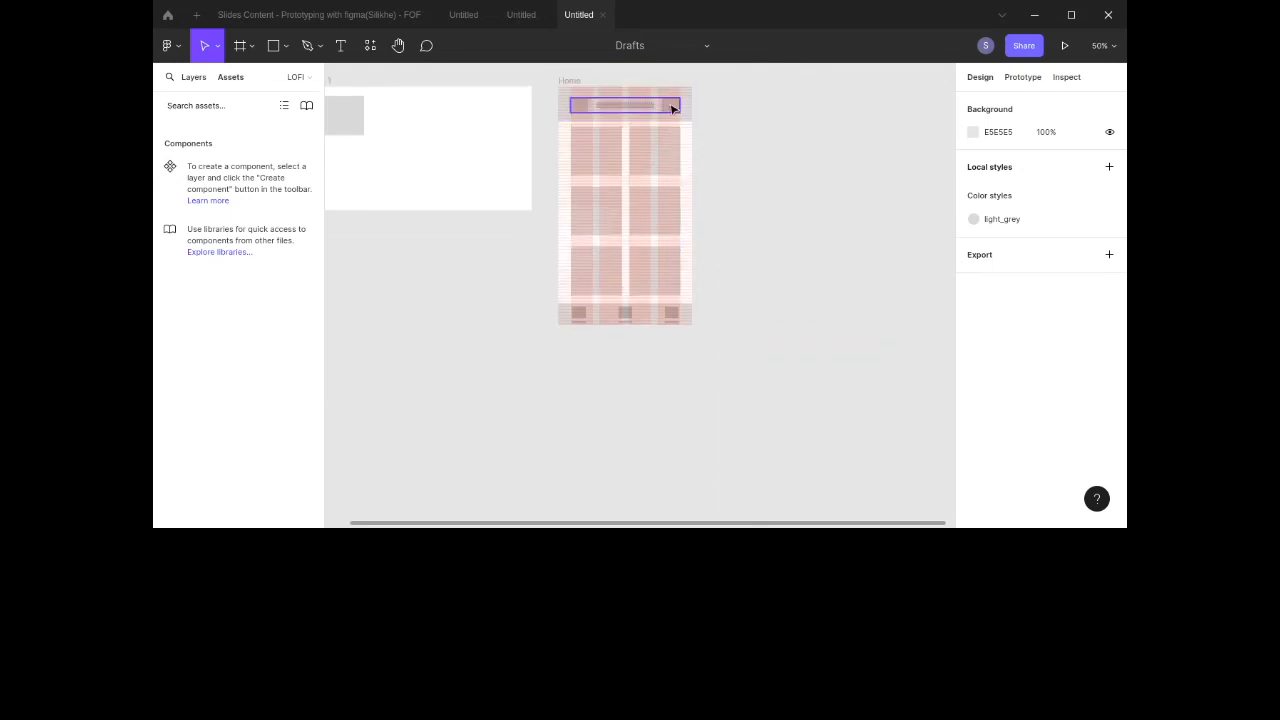
# Step: Duplicate one nav bar item up into the header, placing it beside the search bar
pyautogui.doubleClick(672, 322)
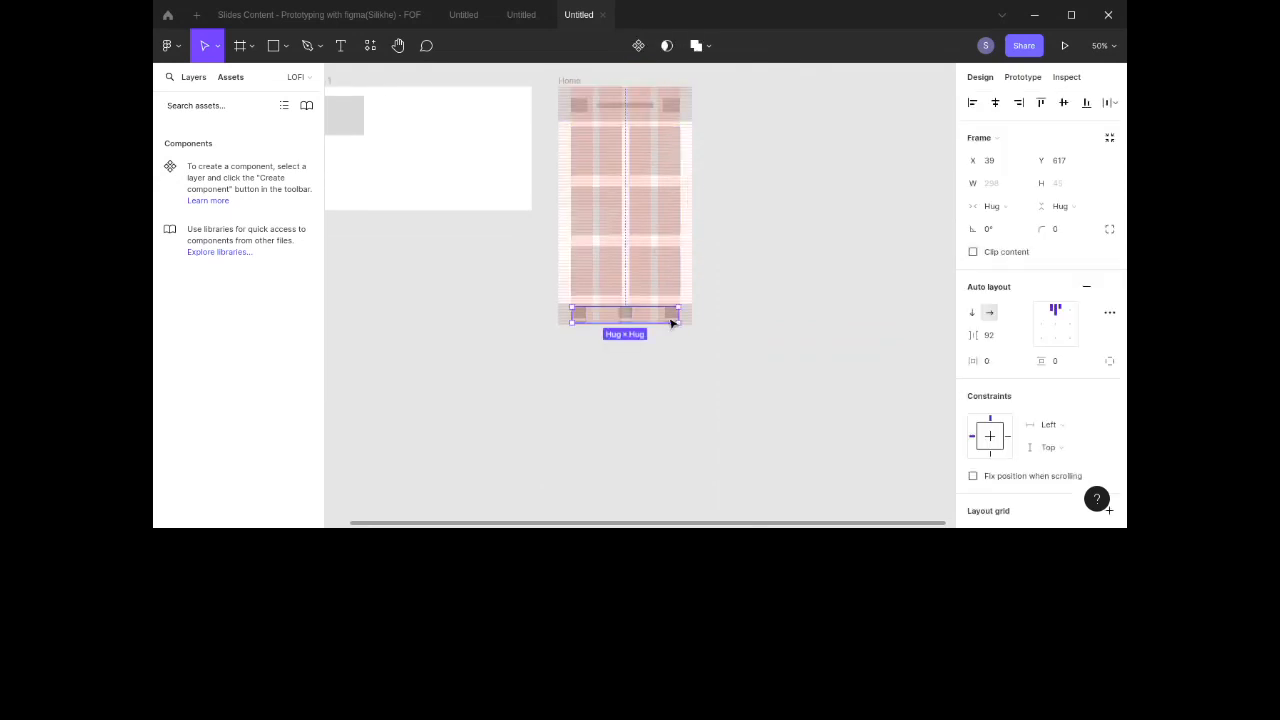
pyautogui.moveTo(672, 322); pyautogui.dragTo(646, 115)
pyautogui.scroll(2, 717, 129)
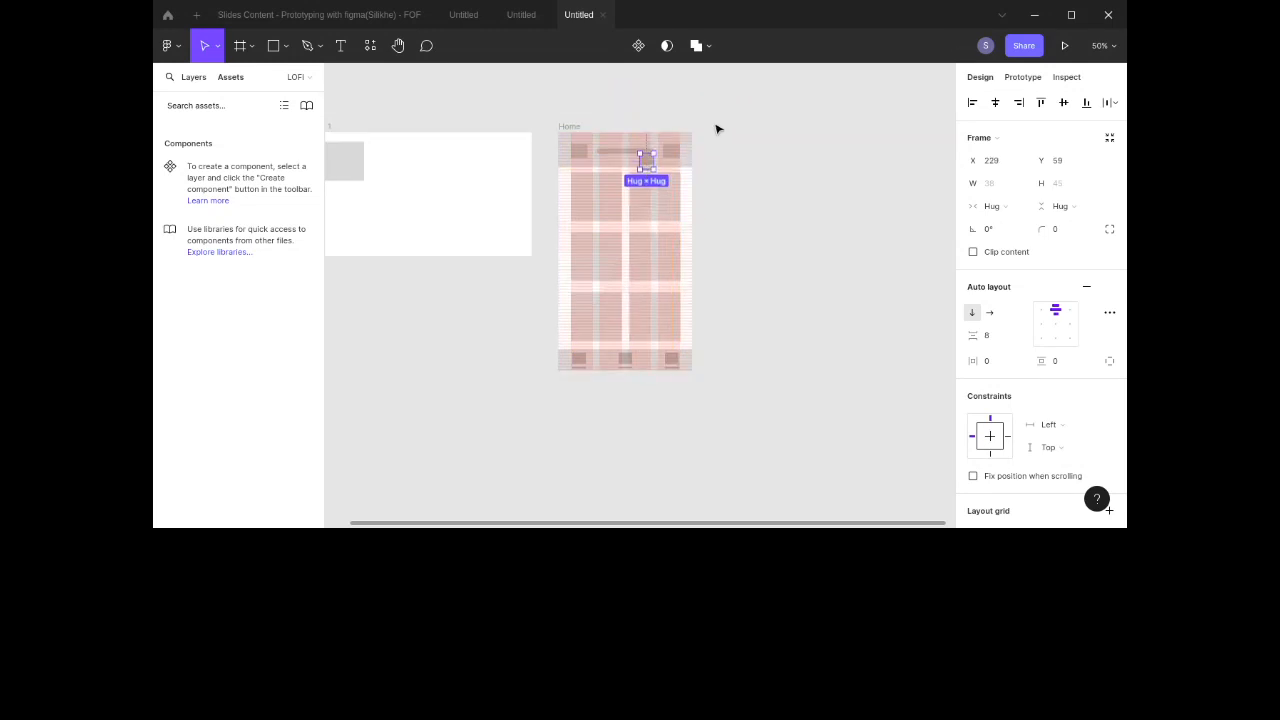
pyautogui.scroll(1, 717, 129)
pyautogui.hotkey('ctrl', '+')
pyautogui.hotkey('ctrl', '+')
pyautogui.scroll(10, 717, 129)
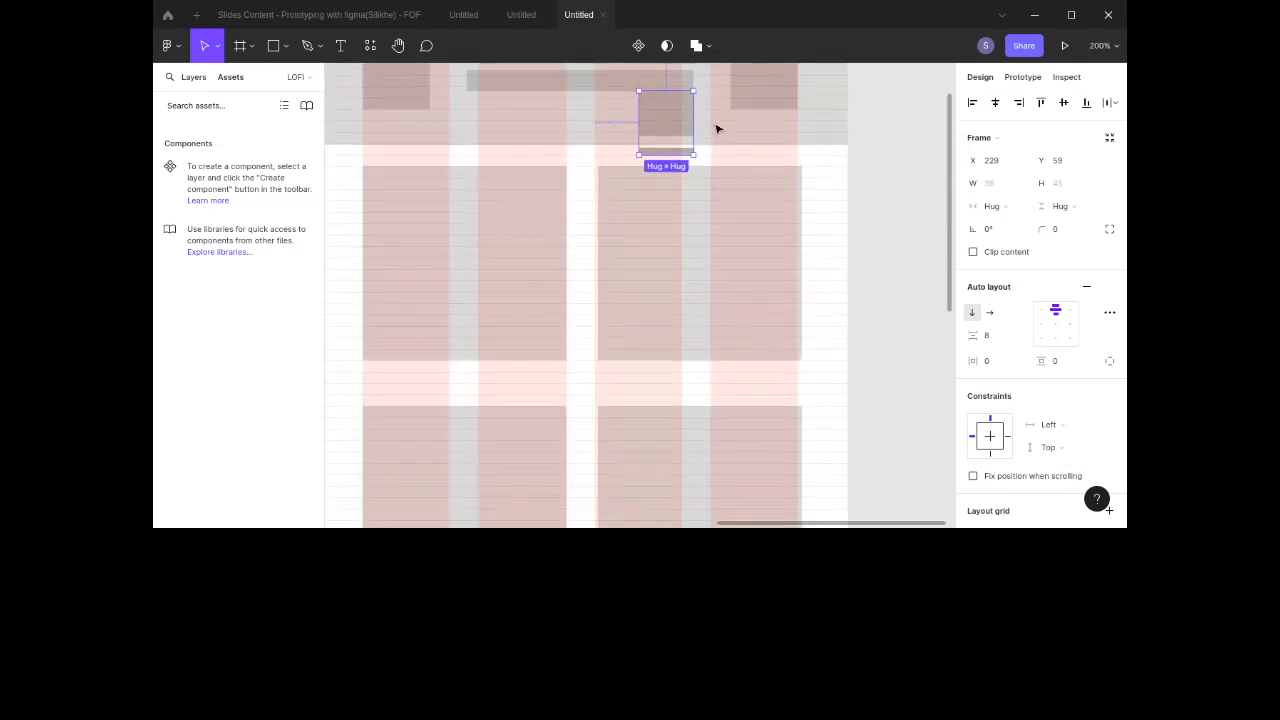
pyautogui.scroll(3, 717, 129)
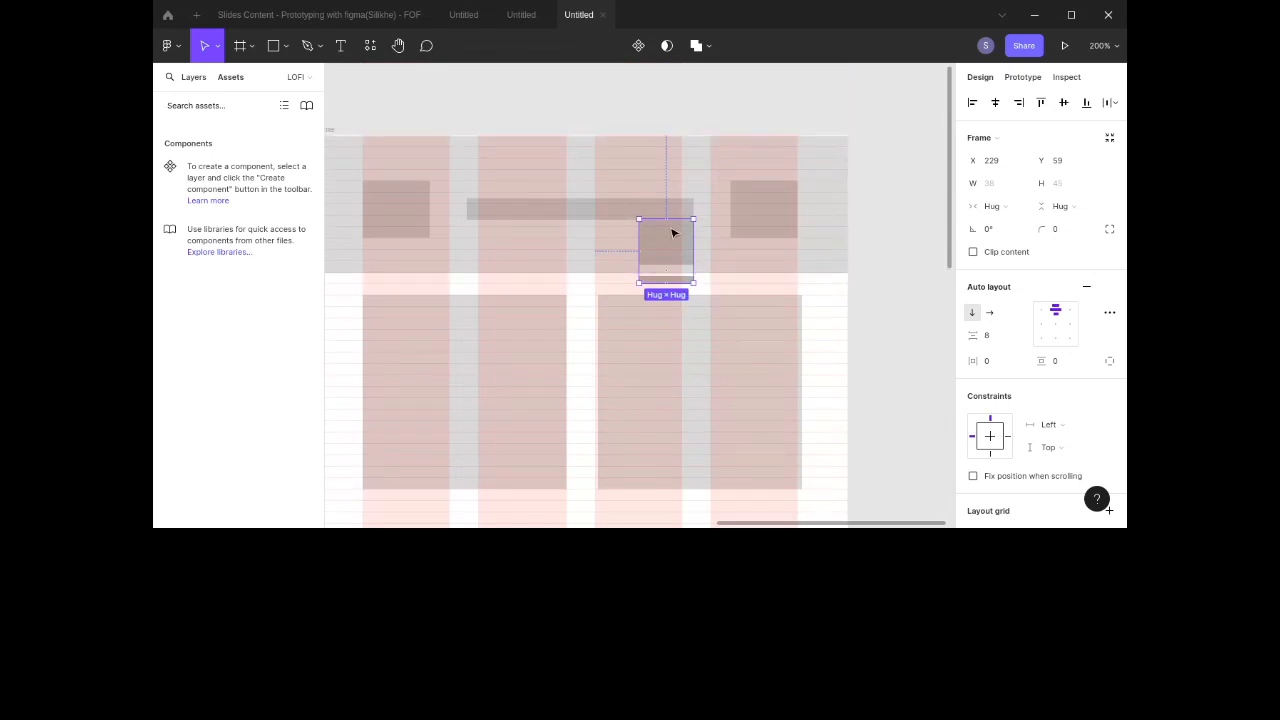
pyautogui.moveTo(675, 241); pyautogui.dragTo(690, 202)
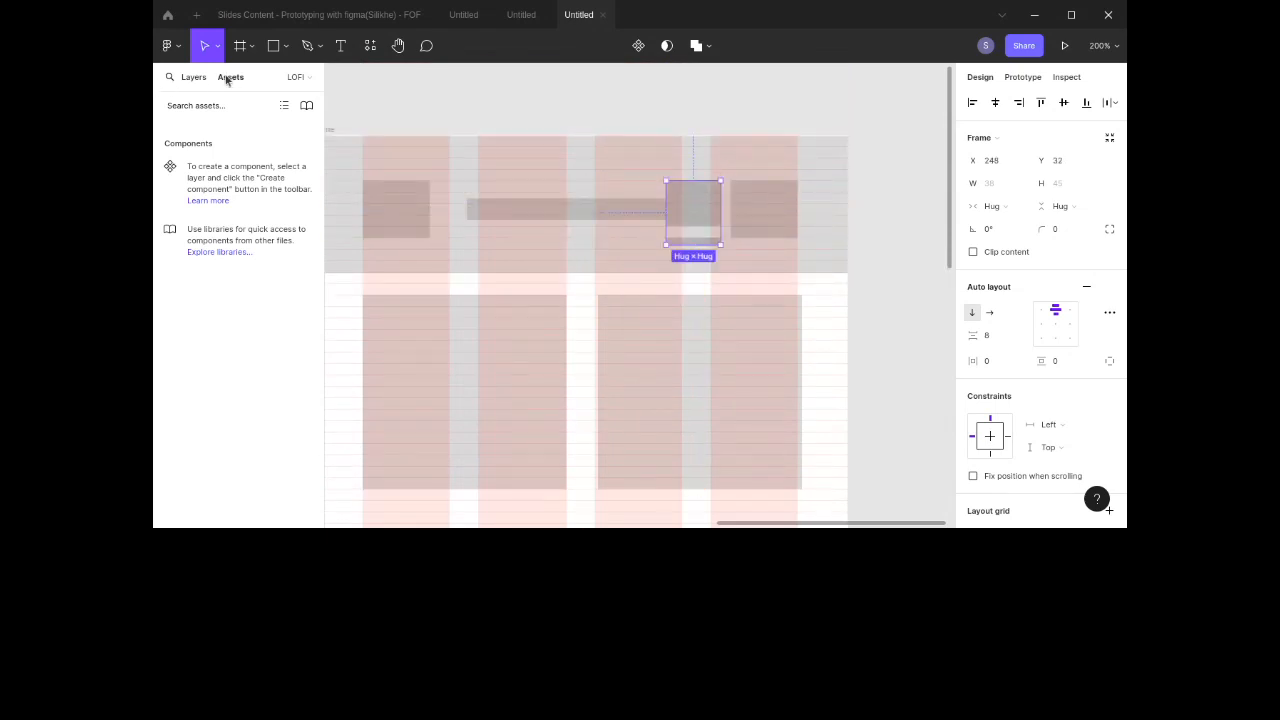
# Step: Move the copied nav item into the header auto layout frame as its last item
pyautogui.click(193, 77)
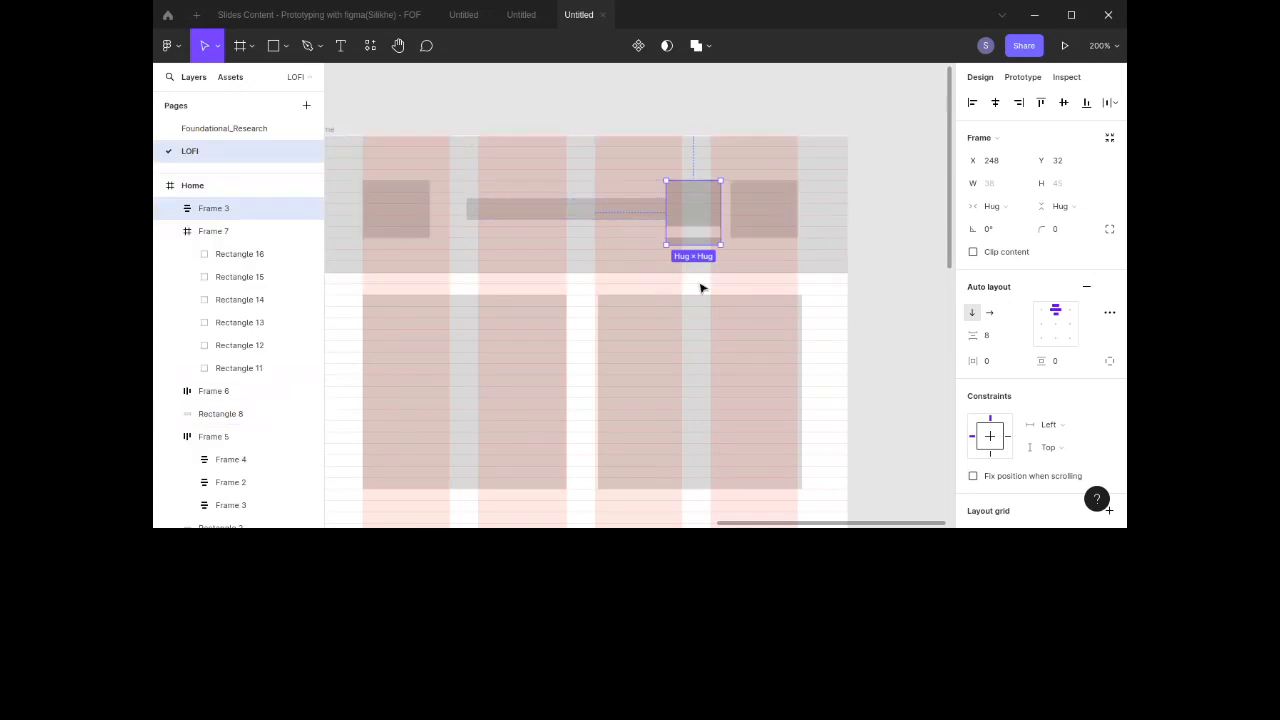
pyautogui.click(758, 223)
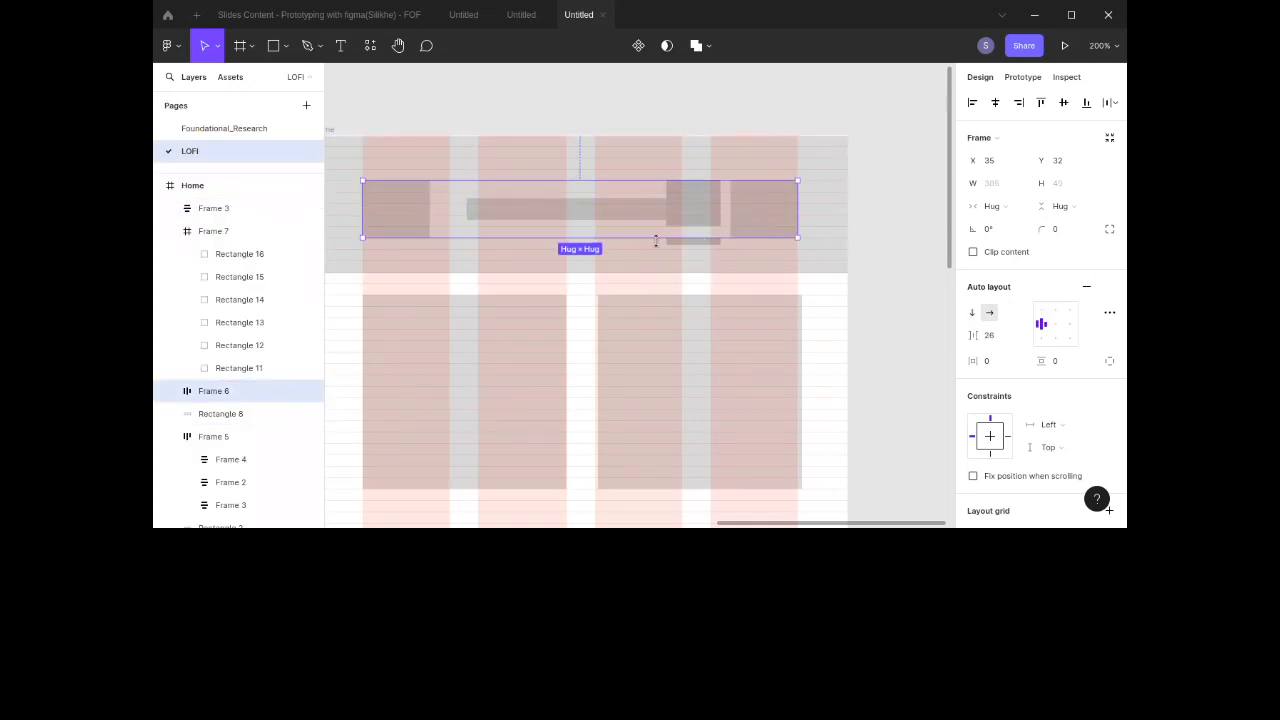
pyautogui.keyDown('shift'); pyautogui.click(706, 224); pyautogui.keyUp('shift')
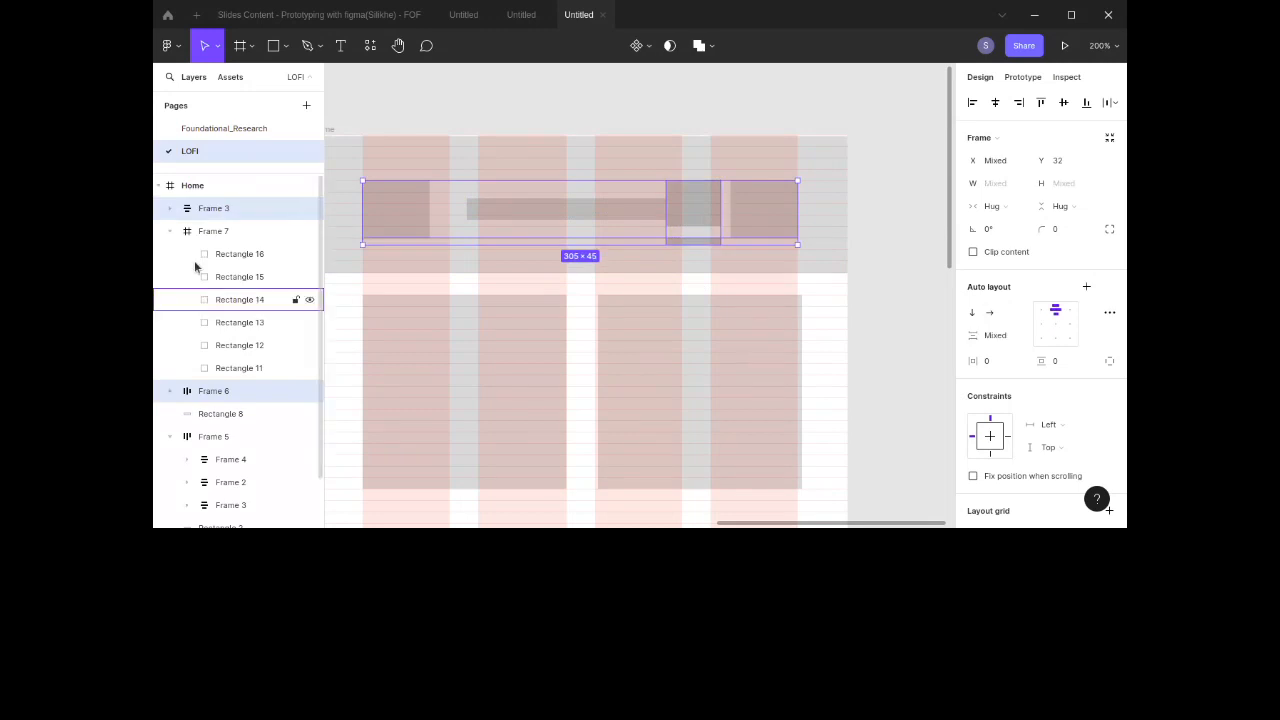
pyautogui.moveTo(211, 209); pyautogui.dragTo(215, 401)
pyautogui.click(226, 370)
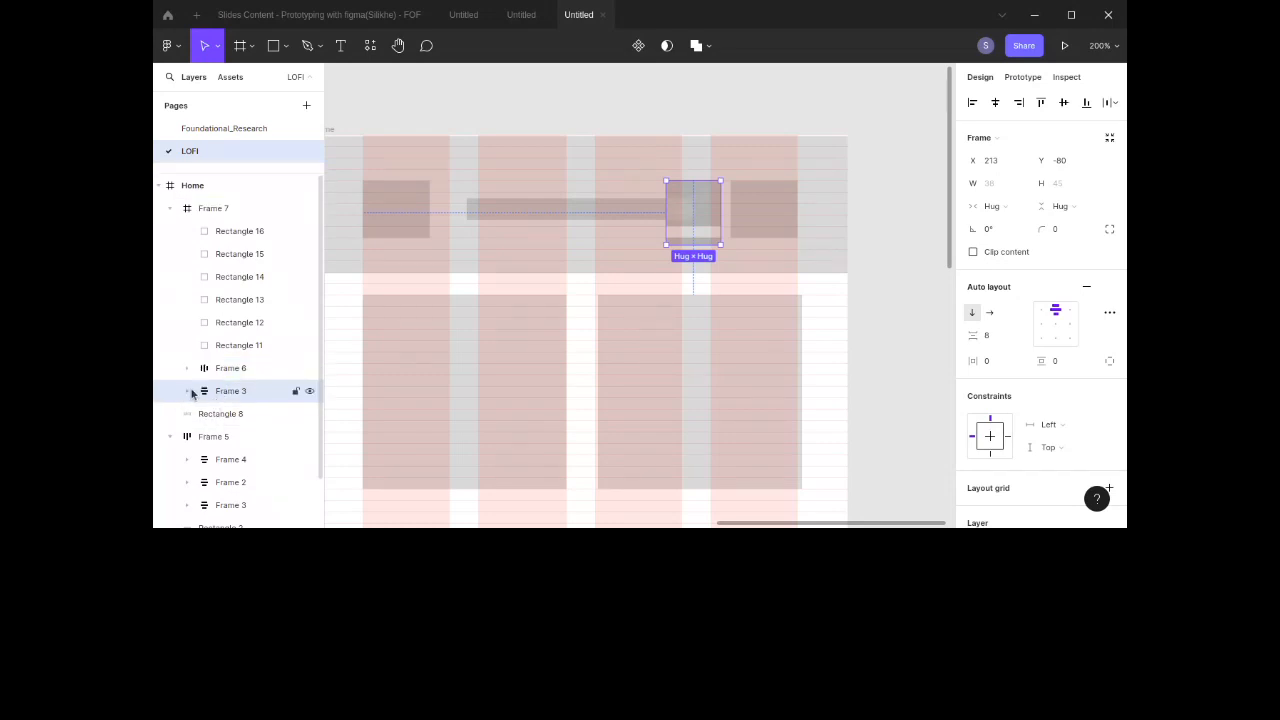
pyautogui.click(192, 370)
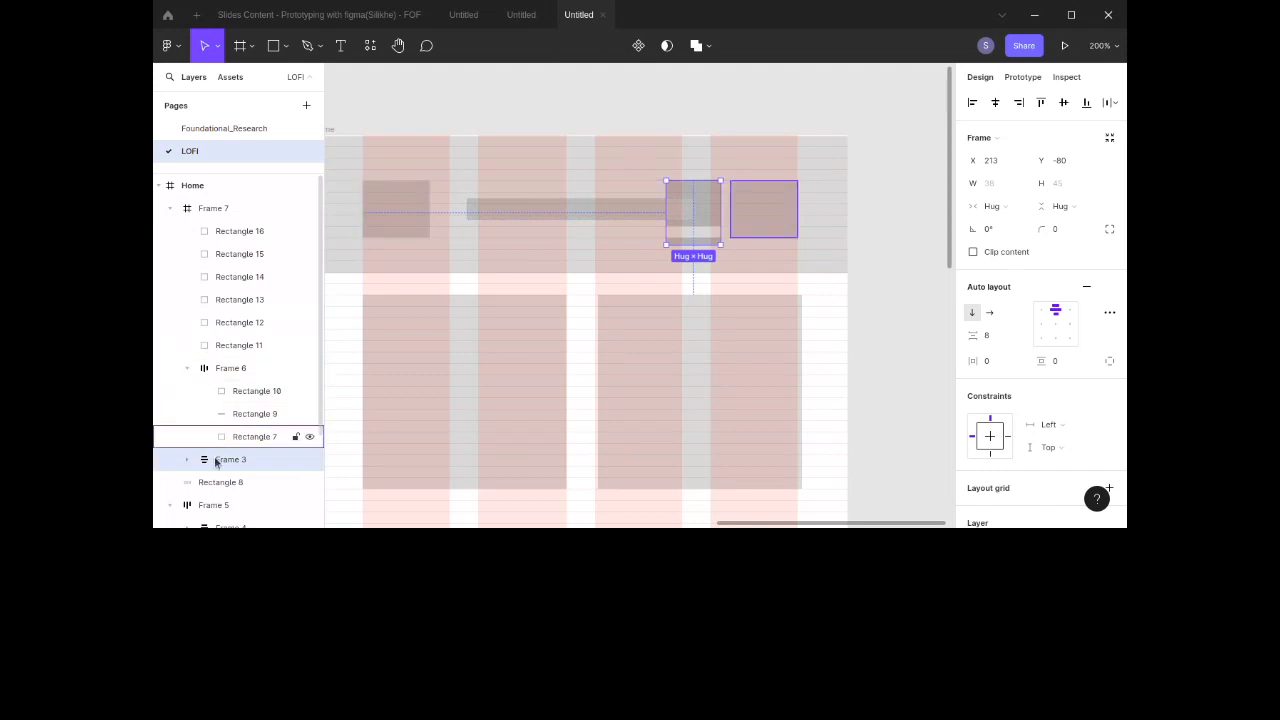
pyautogui.moveTo(217, 459); pyautogui.dragTo(231, 378)
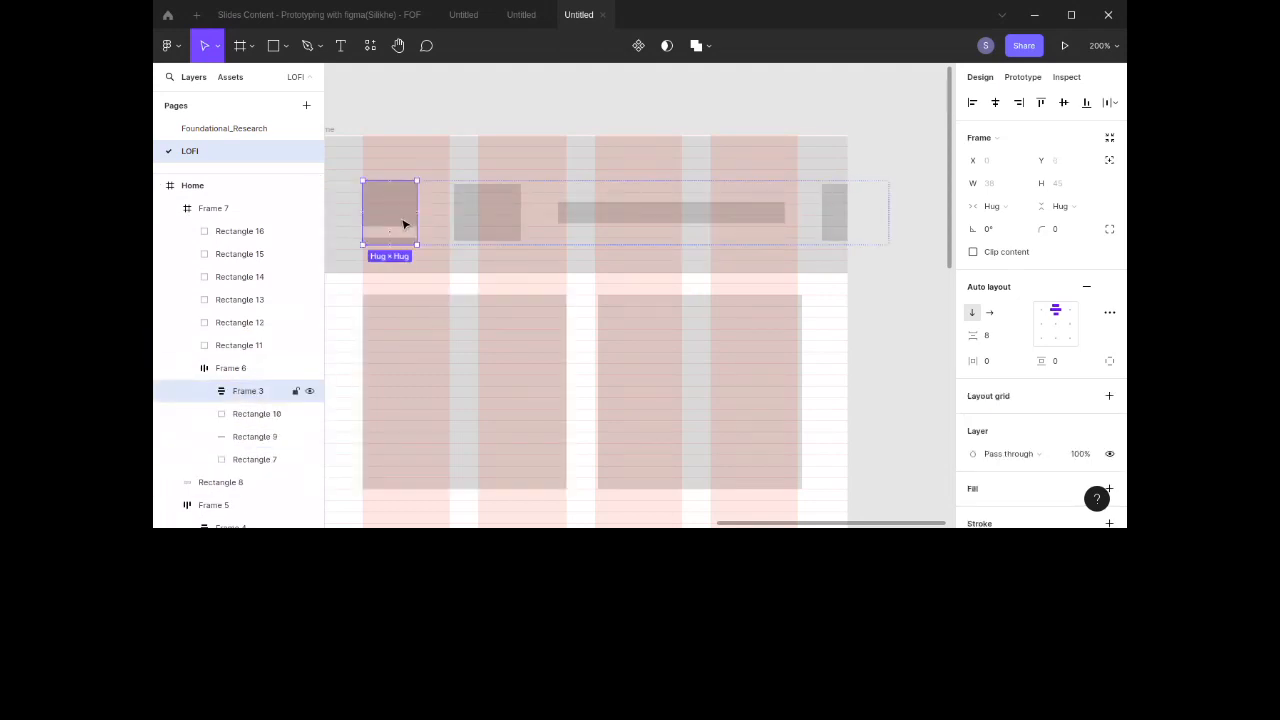
pyautogui.press('Right')
pyautogui.press('Right')
pyautogui.press('Right')
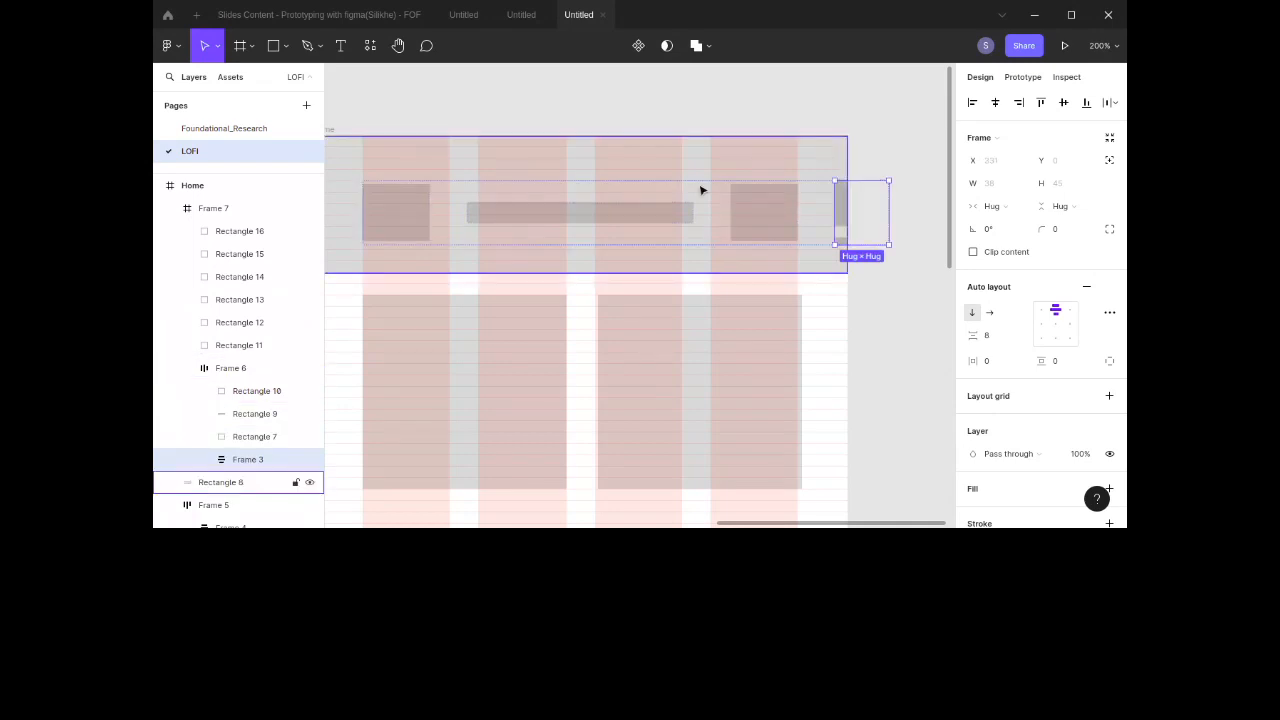
# Step: Delete the header's right square and set the header auto layout's item spacing to 33
pyautogui.click(749, 214)
pyautogui.press('Delete')
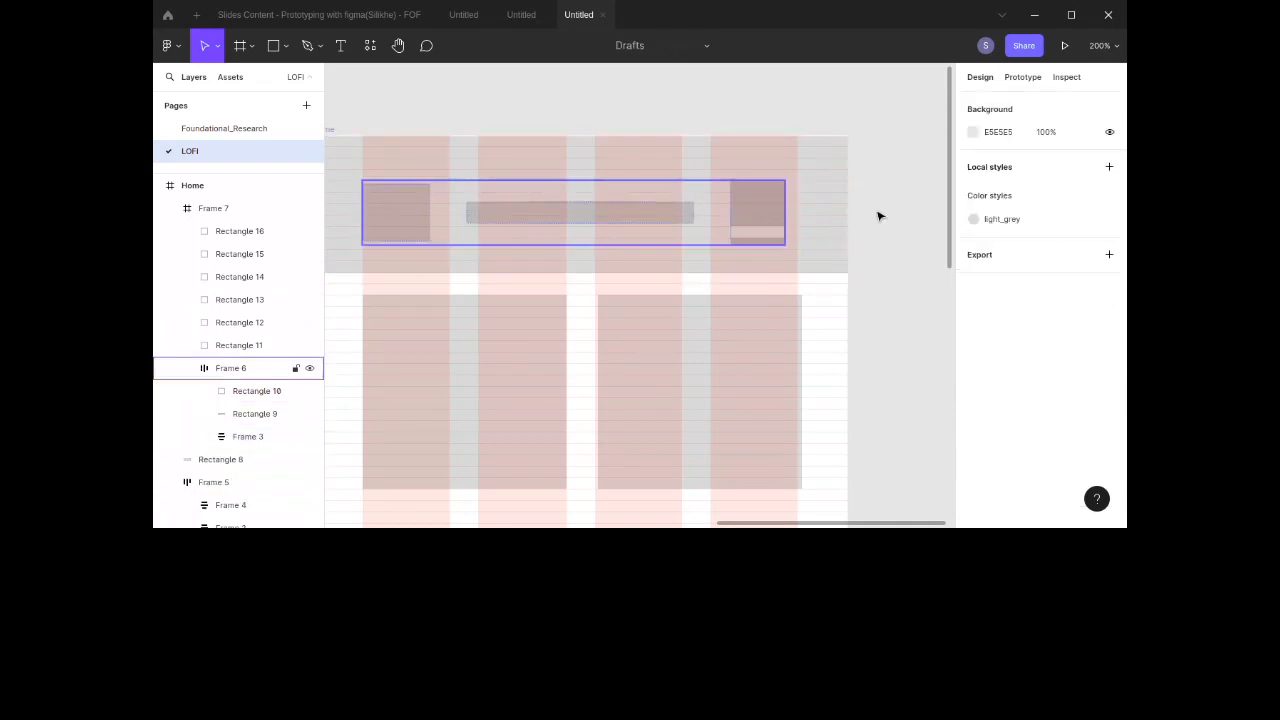
pyautogui.click(685, 226)
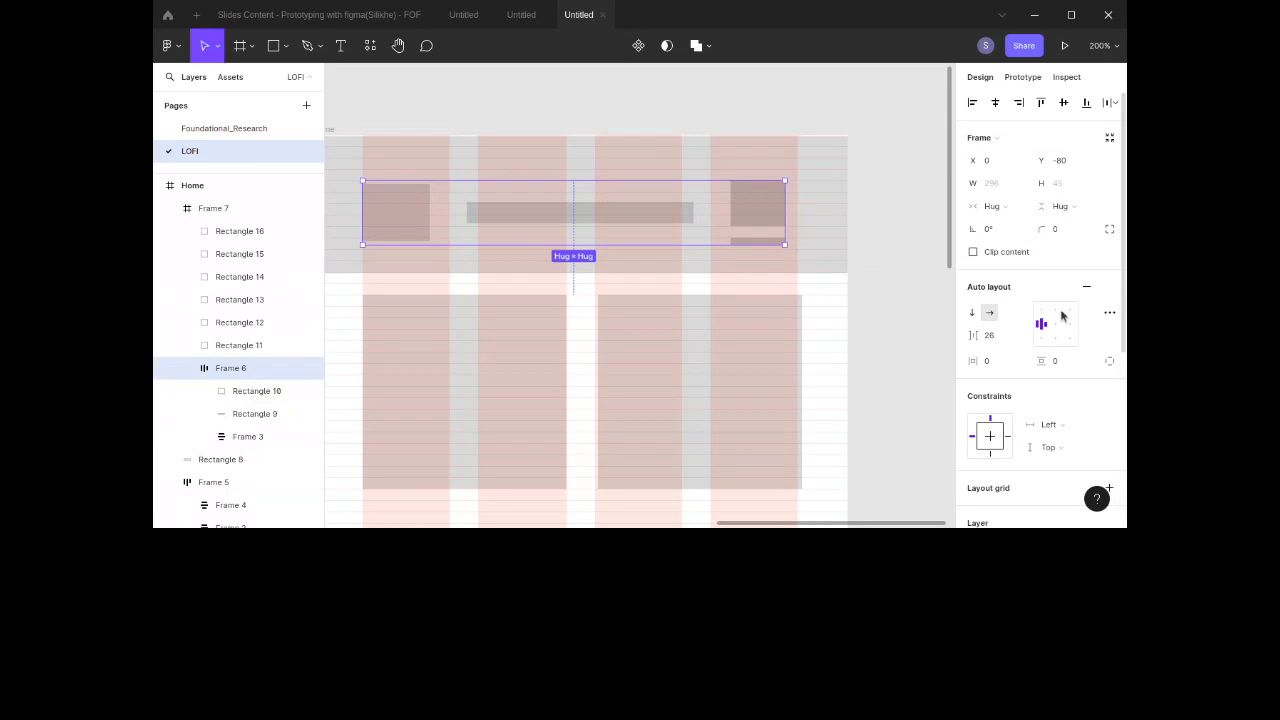
pyautogui.click(1005, 336)
pyautogui.hotkey('shift', 'Up')
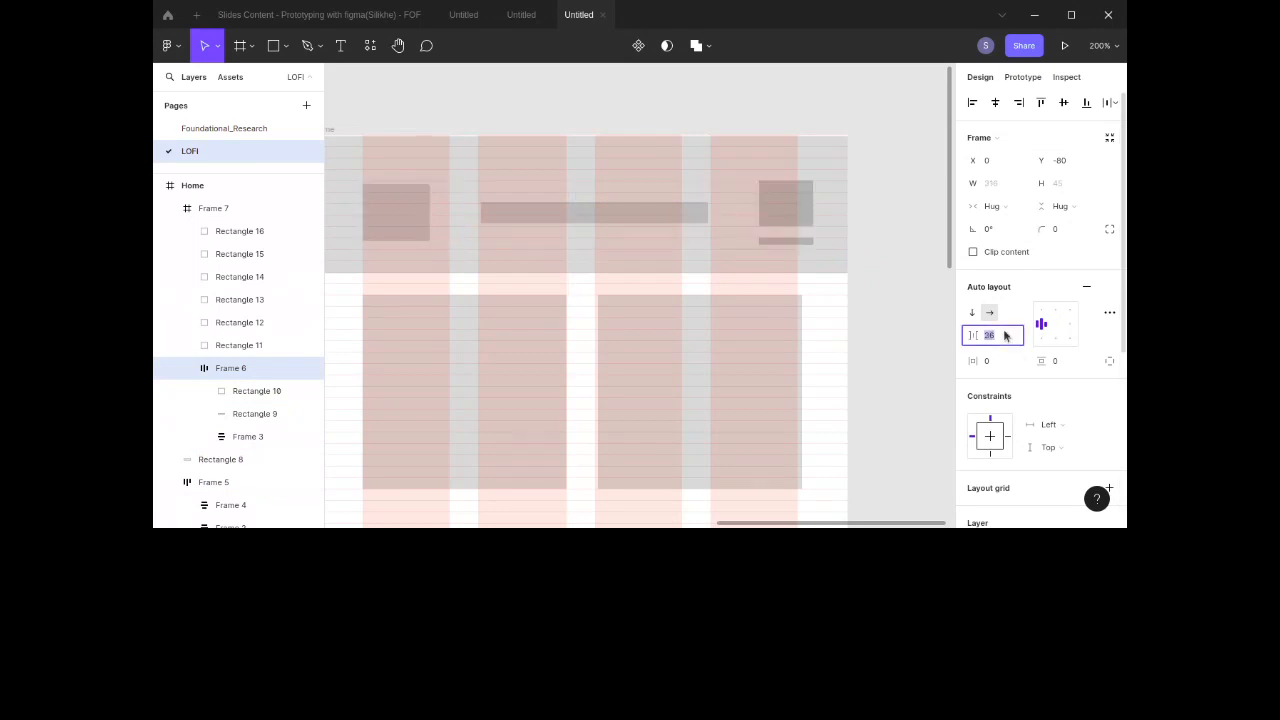
pyautogui.press('Down')
pyautogui.press('Down')
pyautogui.press('Down')
pyautogui.press('Down')
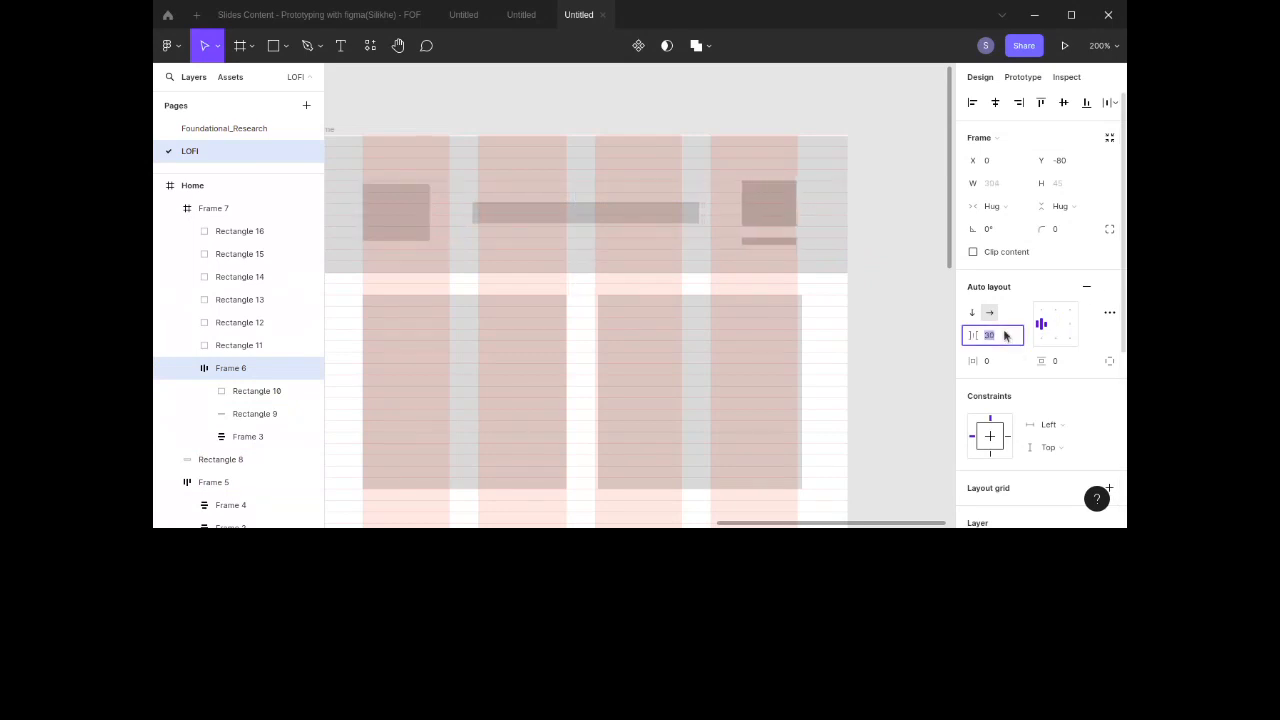
pyautogui.click(912, 341)
pyautogui.click(818, 248)
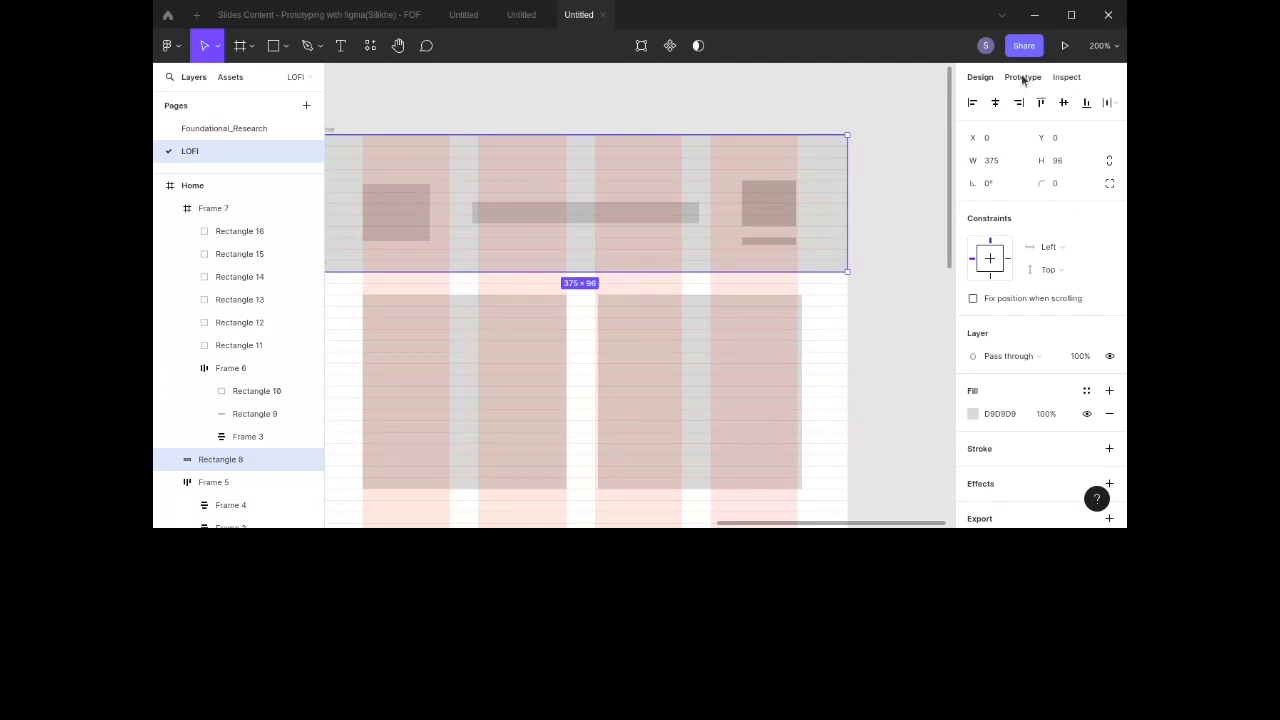
# Step: Open the recent files browser and switch back to the file tab
pyautogui.click(1059, 51)
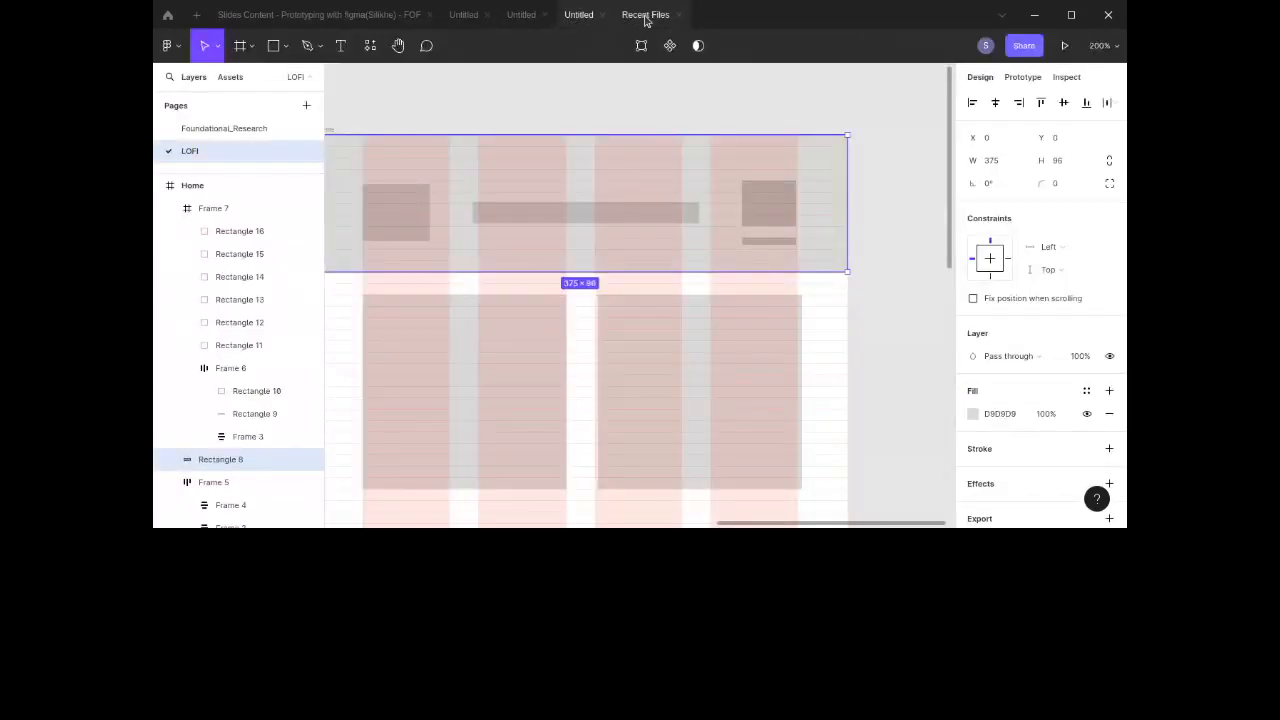
pyautogui.click(645, 18)
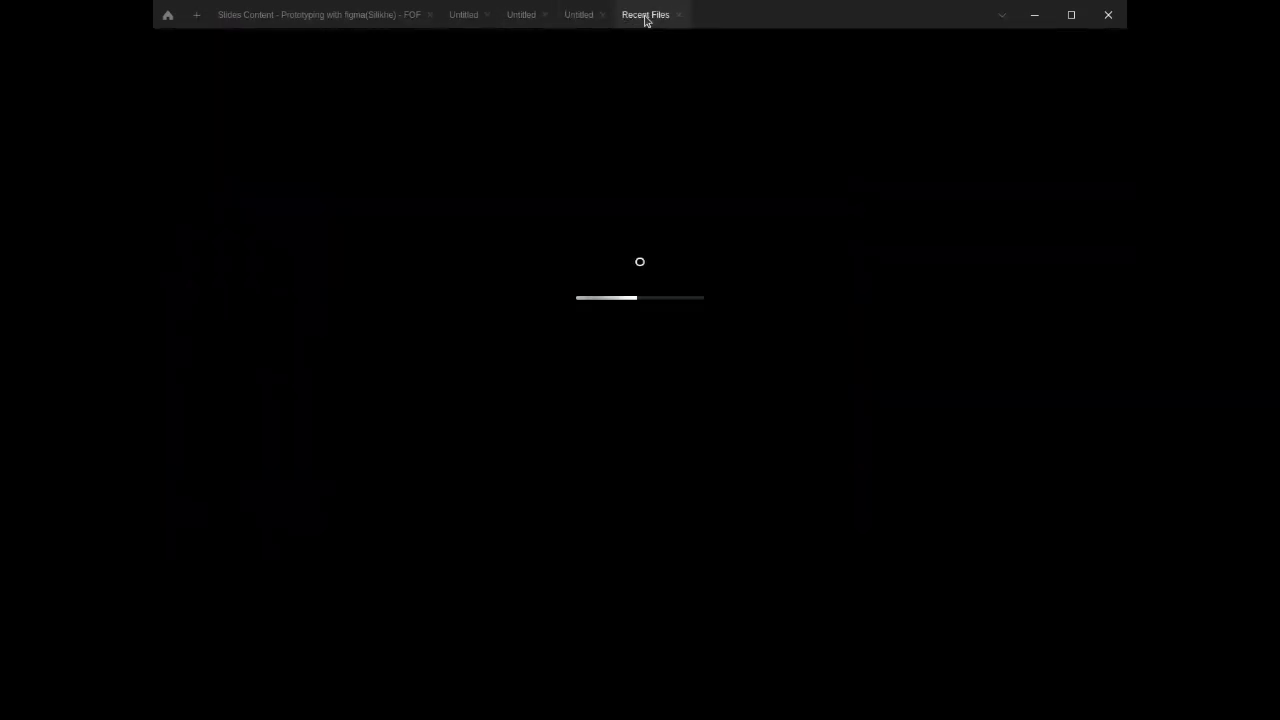
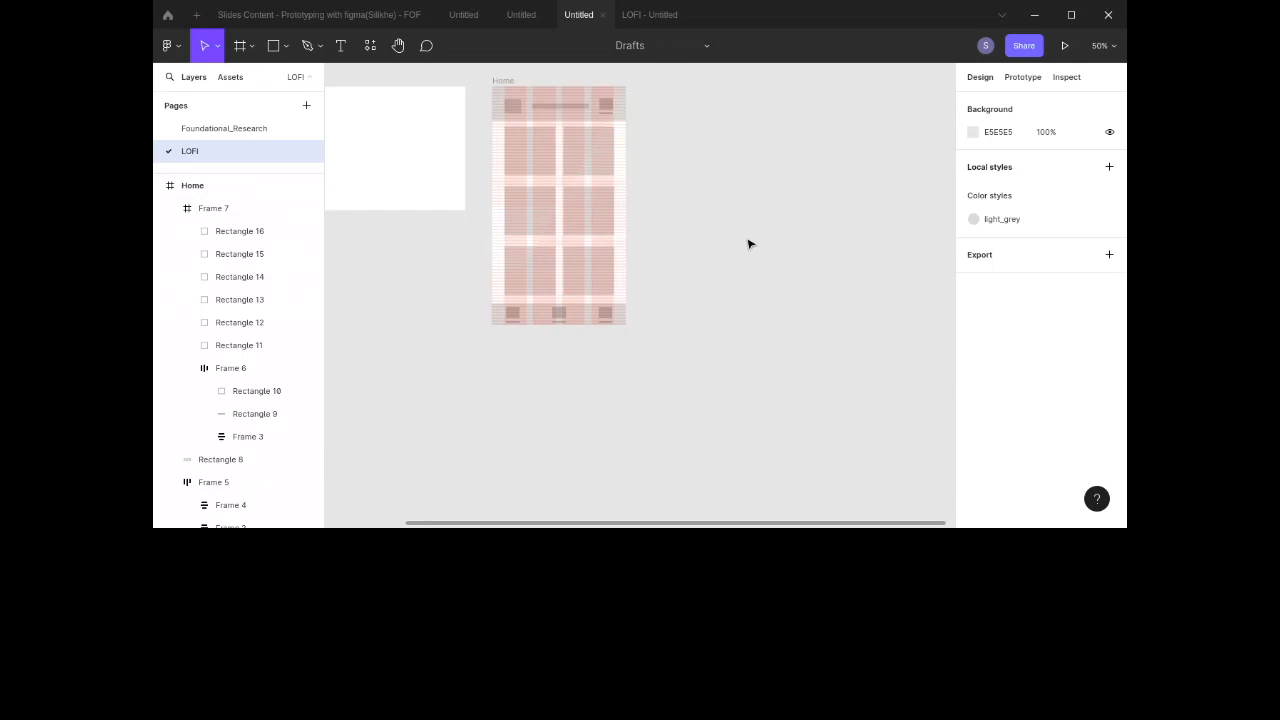
# Step: Duplicate the Home frame and delete the header and card grid group from the copy
pyautogui.click(508, 81)
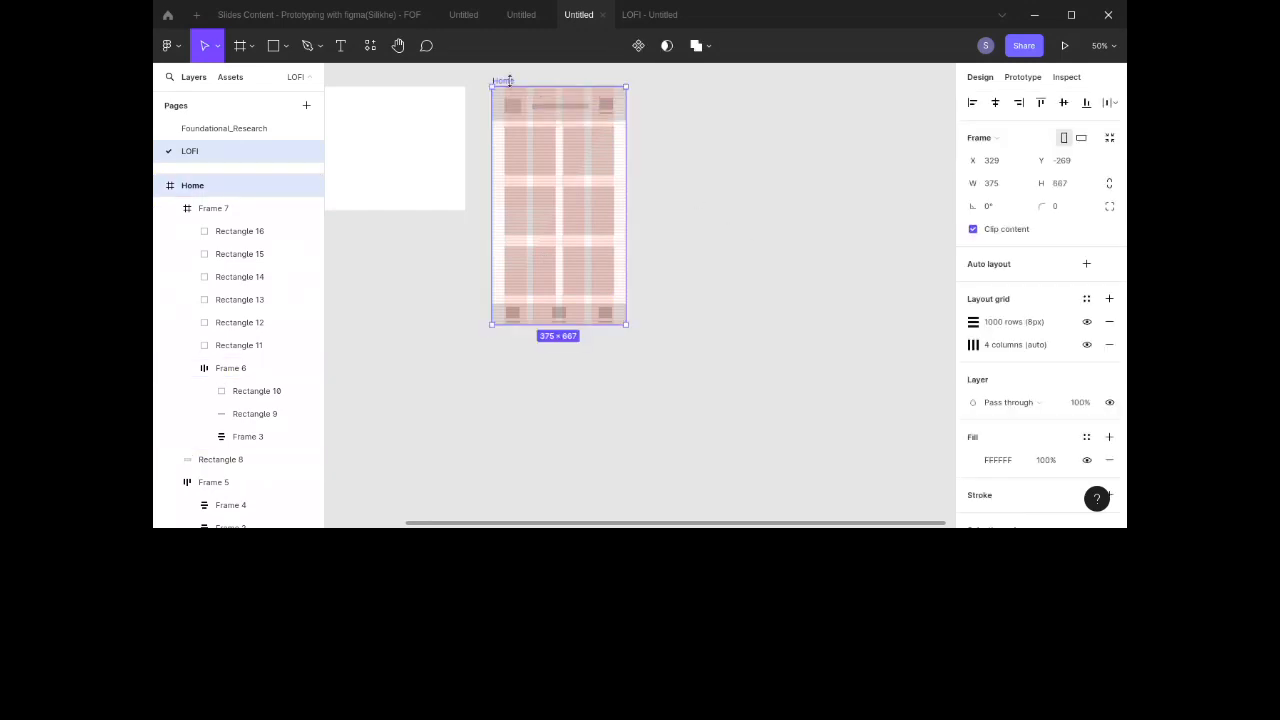
pyautogui.hotkey('ctrl', 'd')
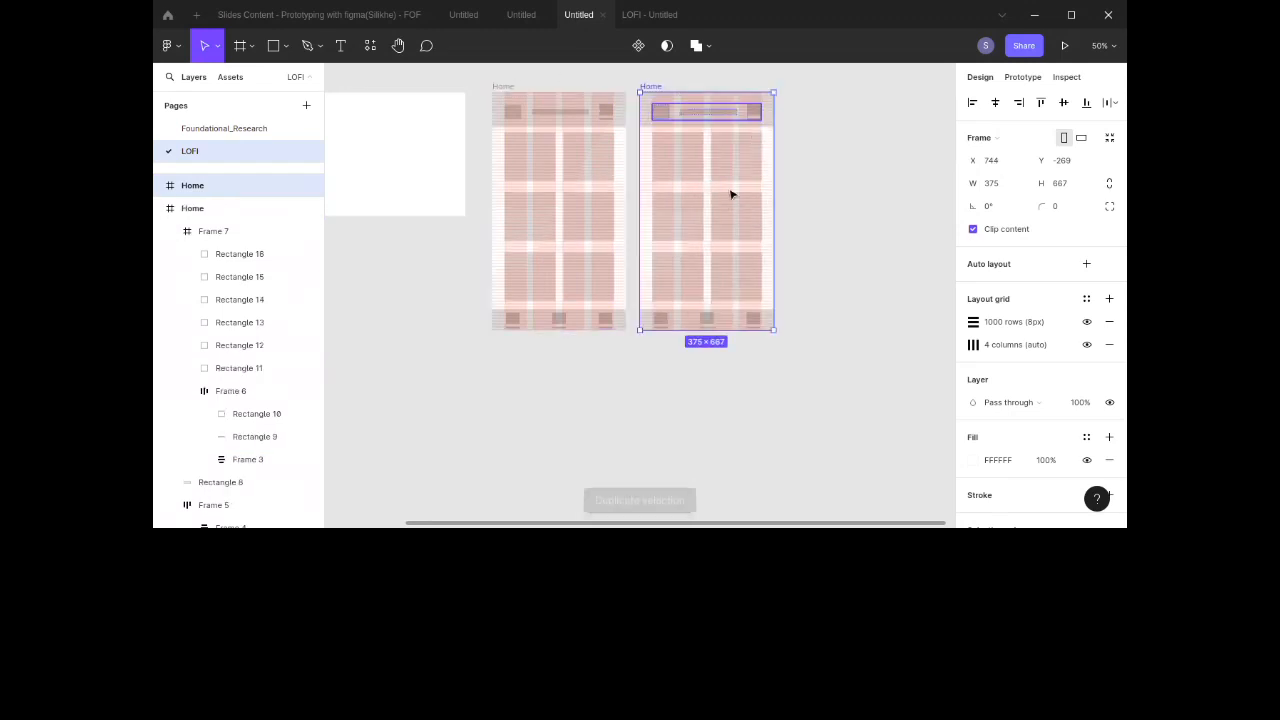
pyautogui.click(700, 197)
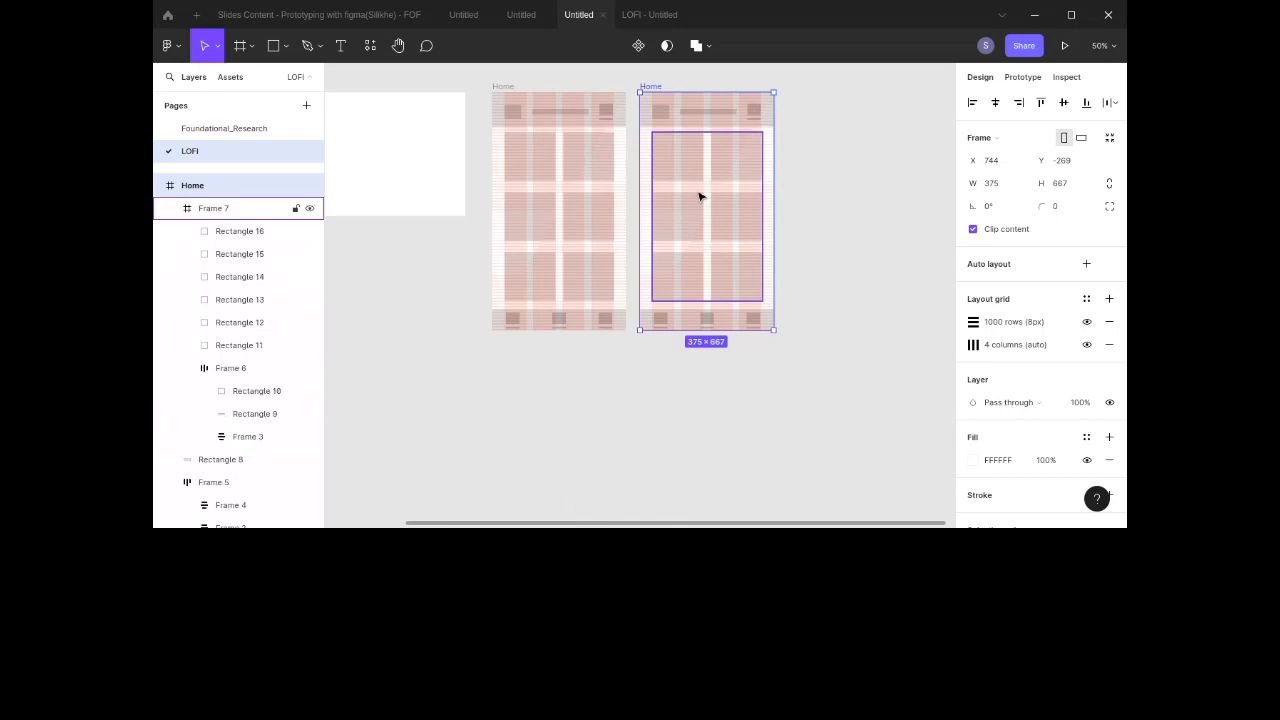
pyautogui.press('Delete')
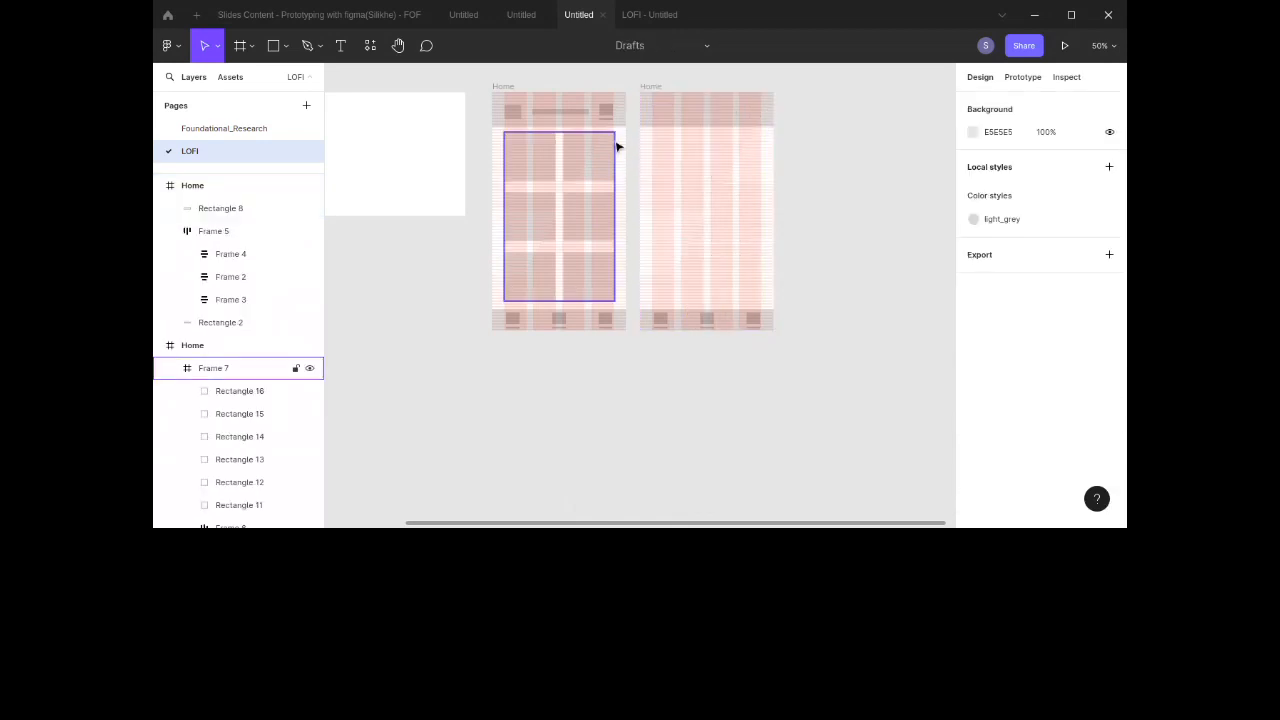
# Step: Draw a 302×448 rectangle filling the copy's content area and nudge it up 10 px
pyautogui.click(273, 46)
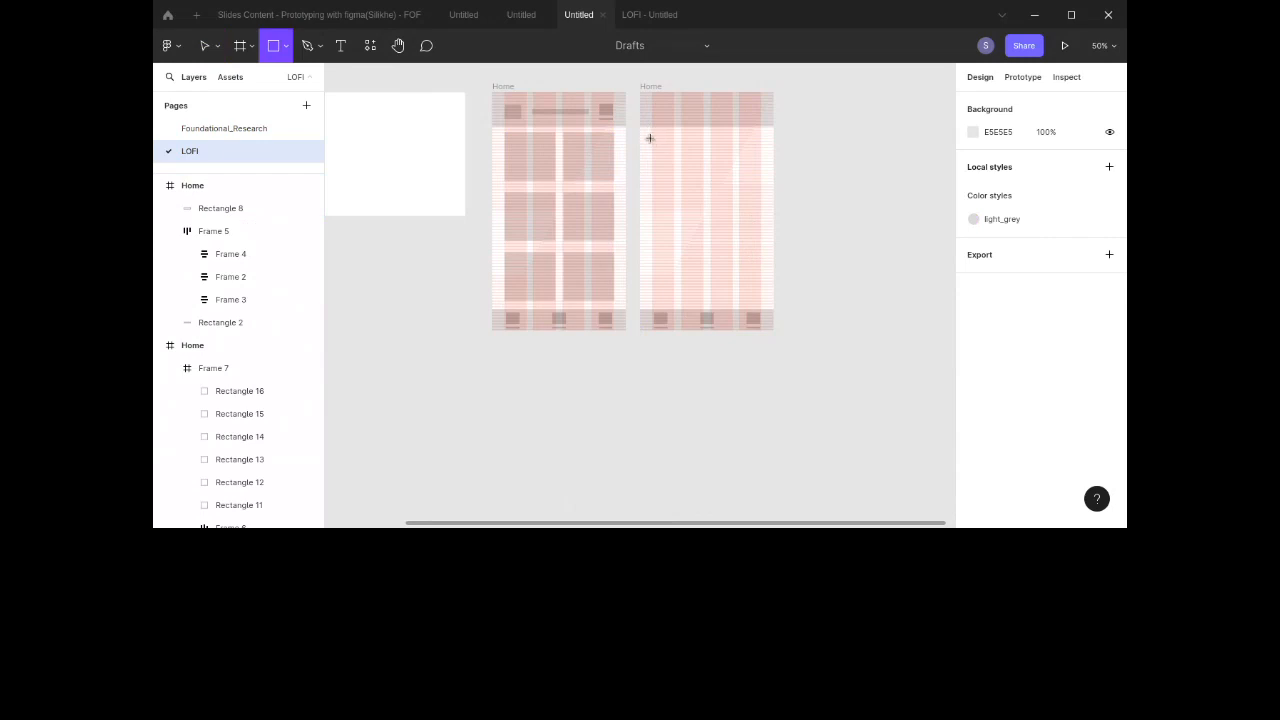
pyautogui.moveTo(651, 138)
pyautogui.mouseDown()
pyautogui.moveTo(760, 186)
pyautogui.moveTo(758, 299)
pyautogui.mouseUp()
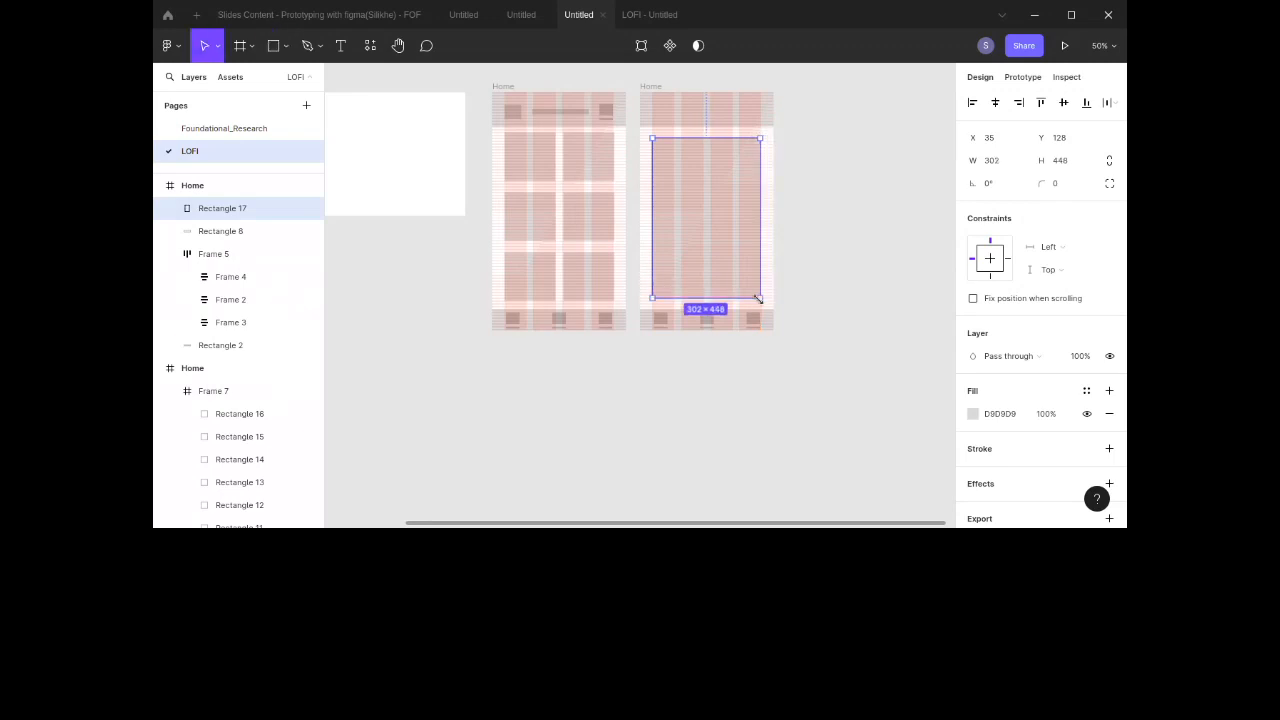
pyautogui.hotkey('shift', 'Up')
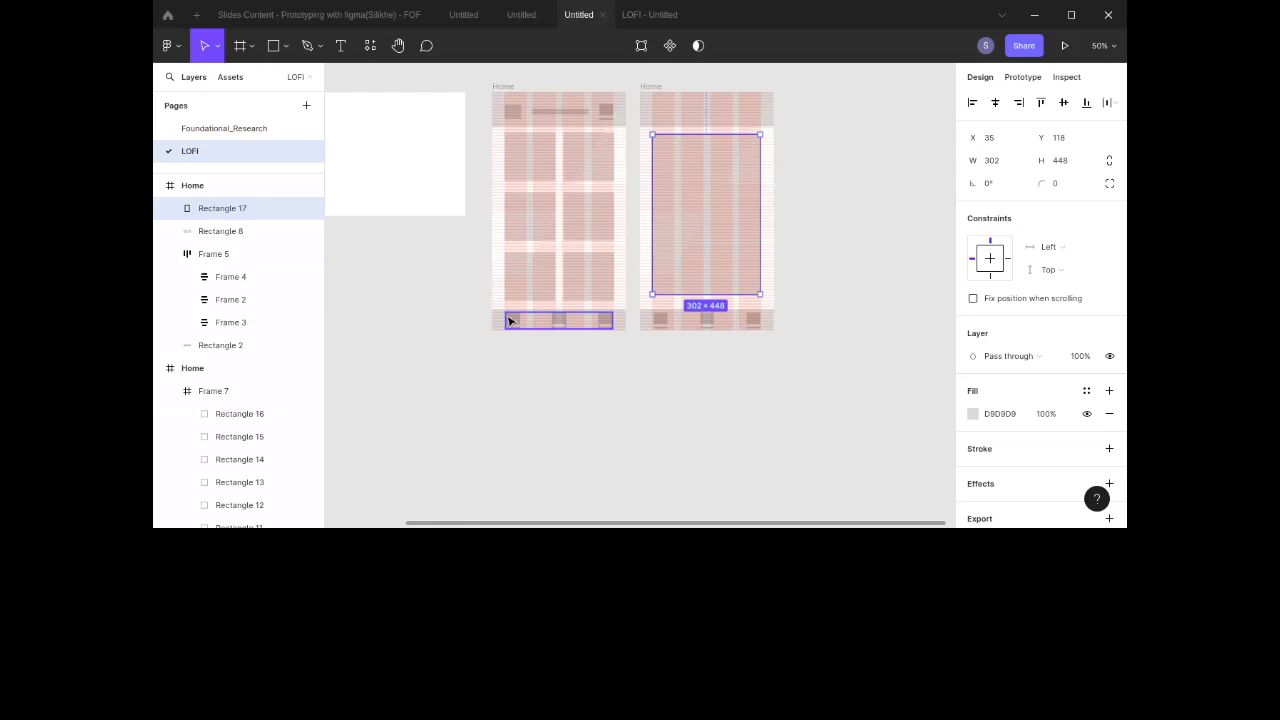
# Step: Inspect the nav bar and header items in both Home frames
pyautogui.doubleClick(605, 323)
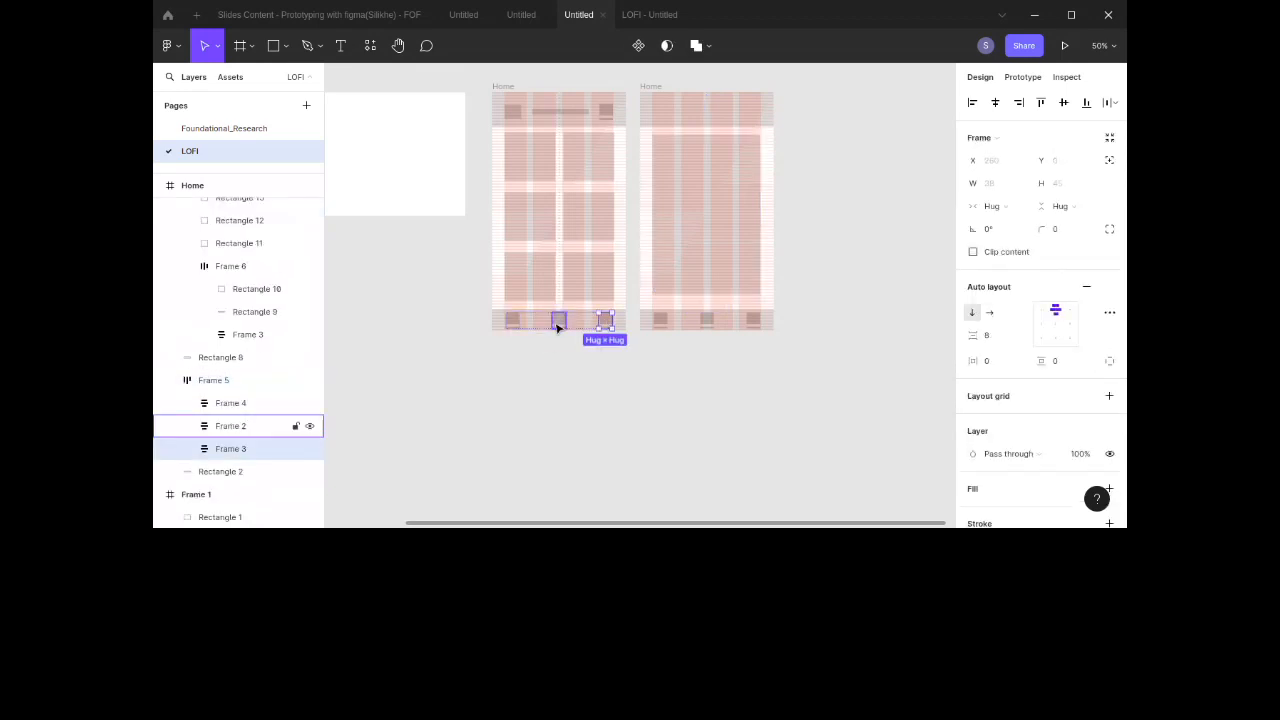
pyautogui.click(559, 325)
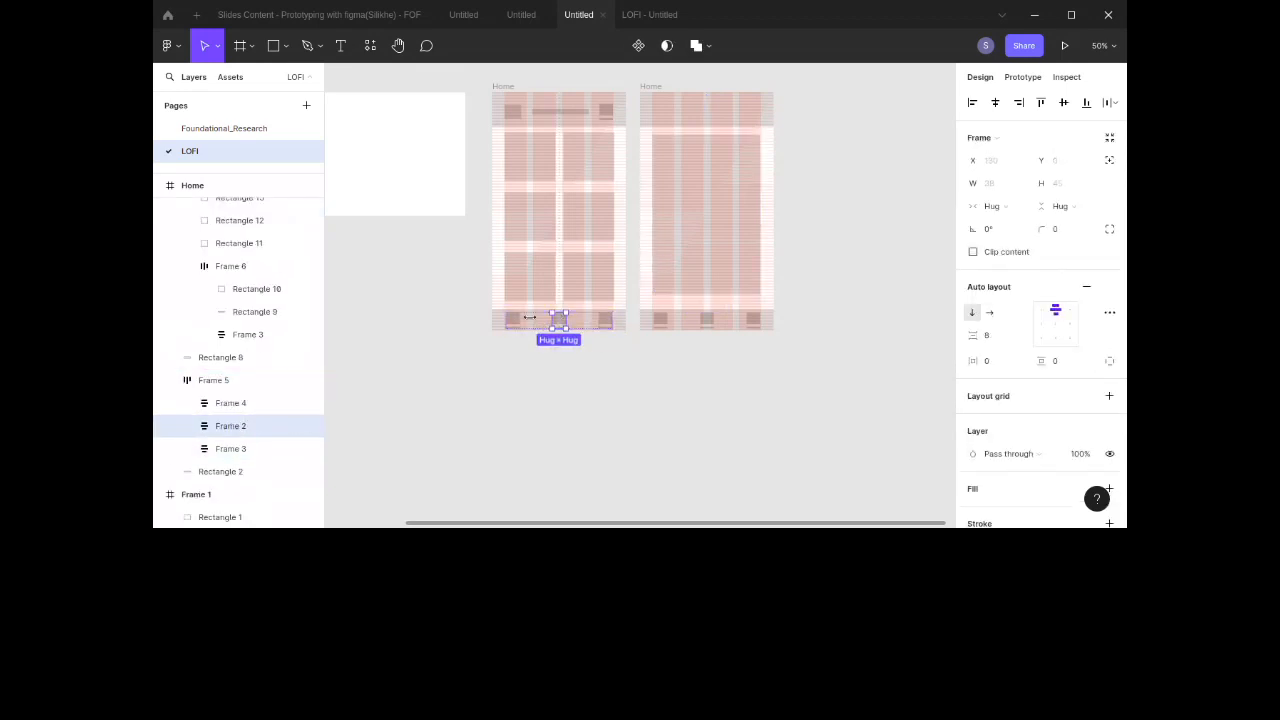
pyautogui.click(510, 321)
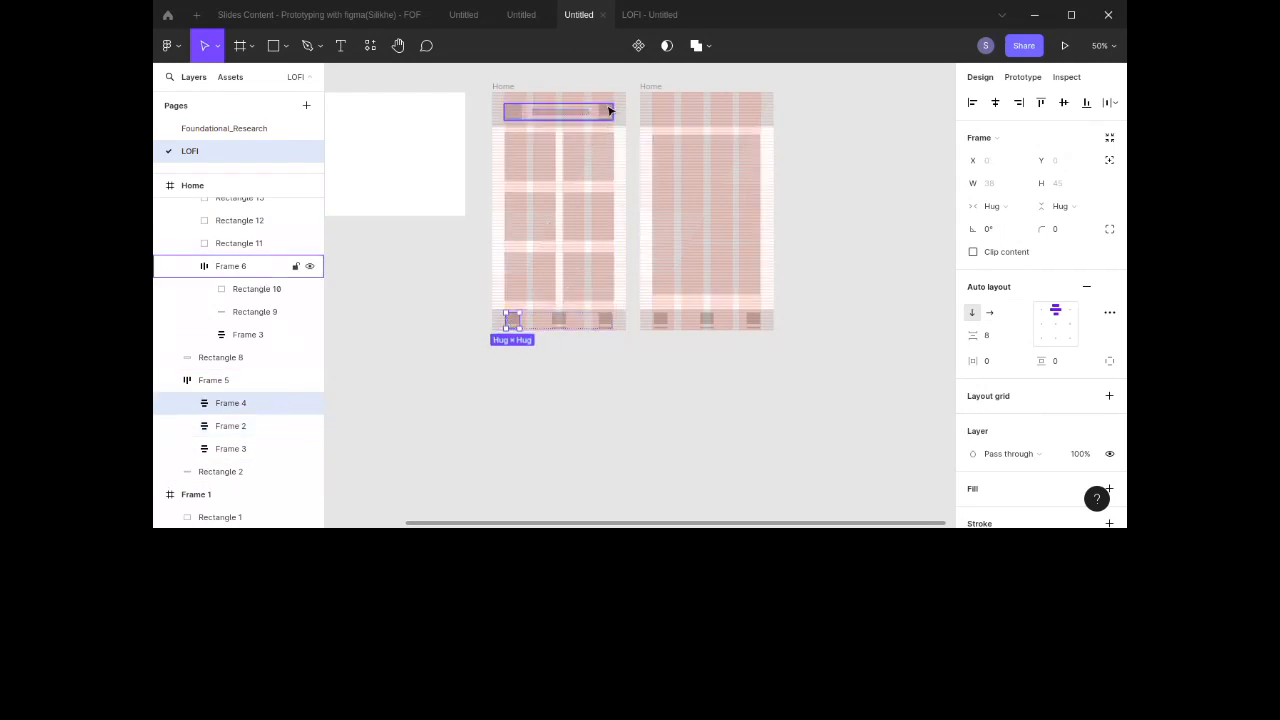
pyautogui.click(607, 111)
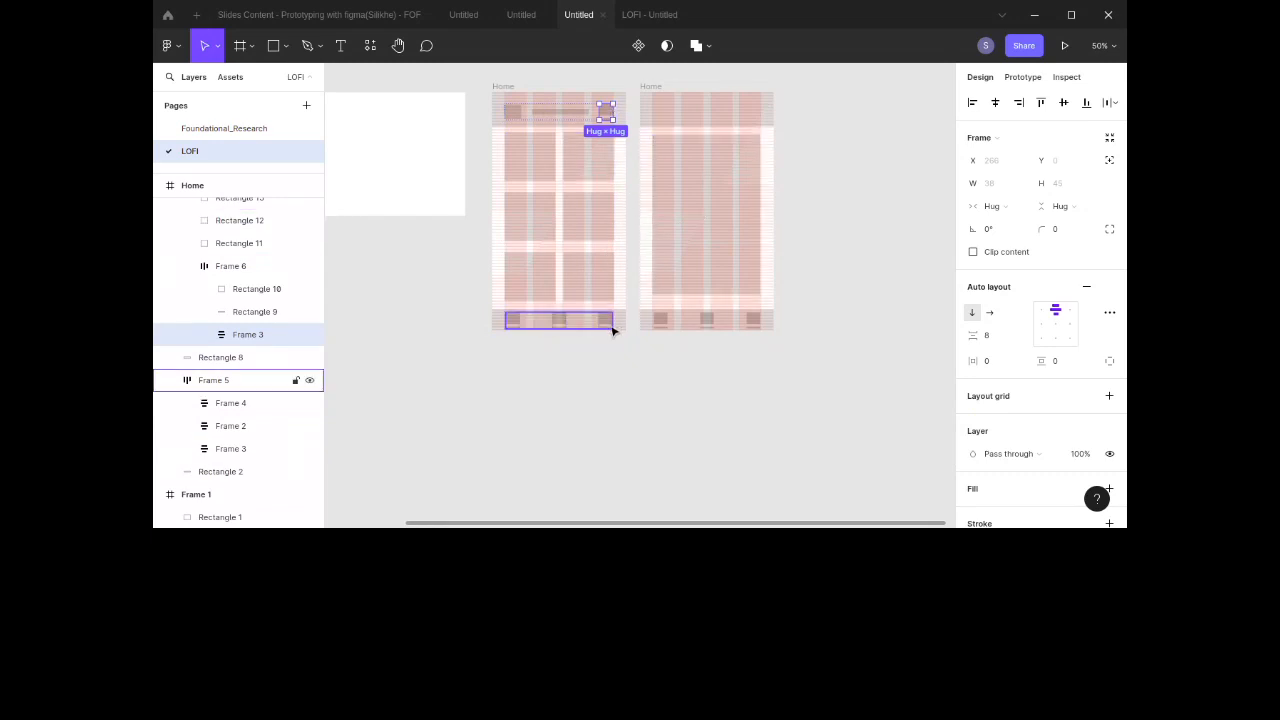
pyautogui.click(758, 321)
pyautogui.click(762, 321)
pyautogui.click(773, 321)
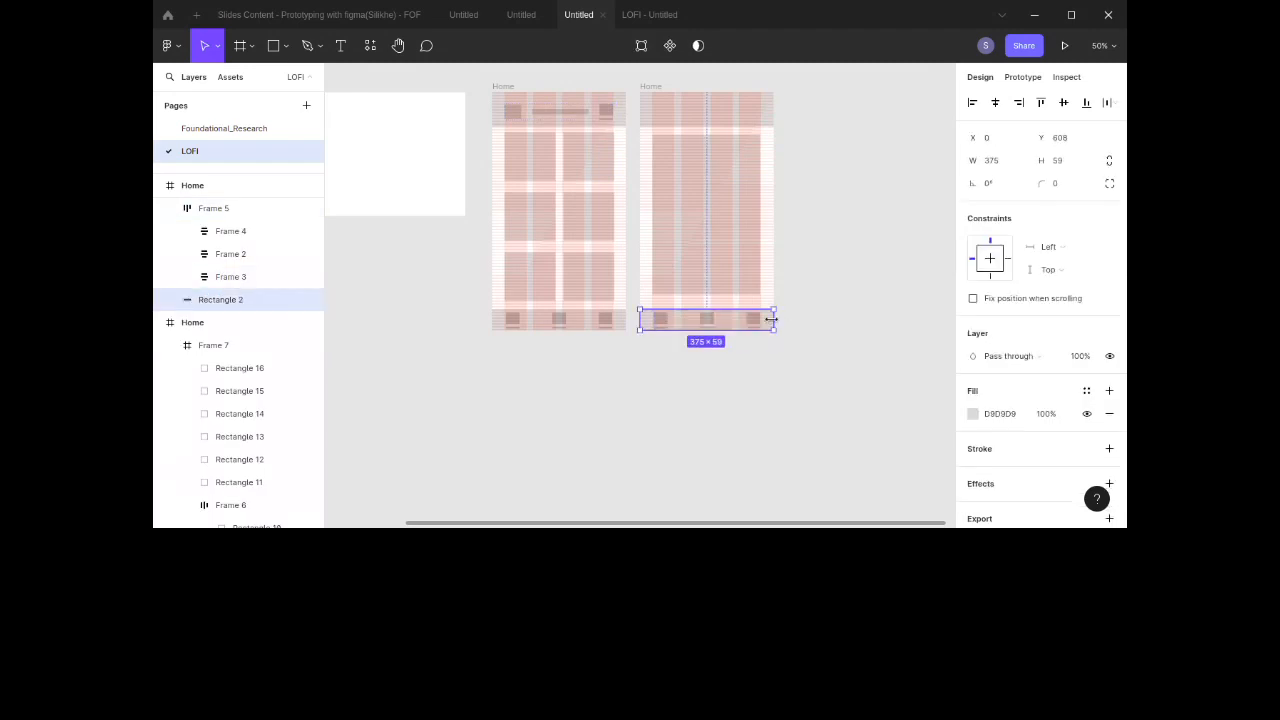
# Step: Copy the header auto layout frame from the original Home frame into the duplicate's header
pyautogui.click(720, 216)
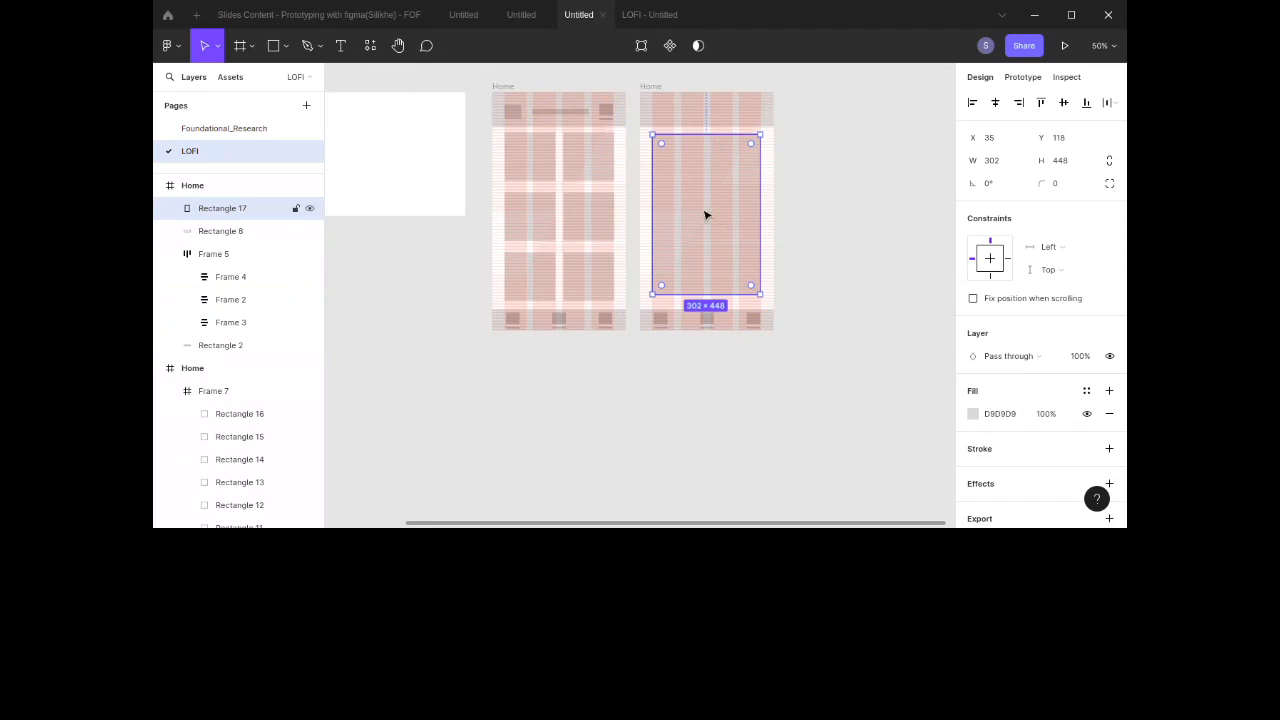
pyautogui.click(580, 112)
pyautogui.click(580, 113)
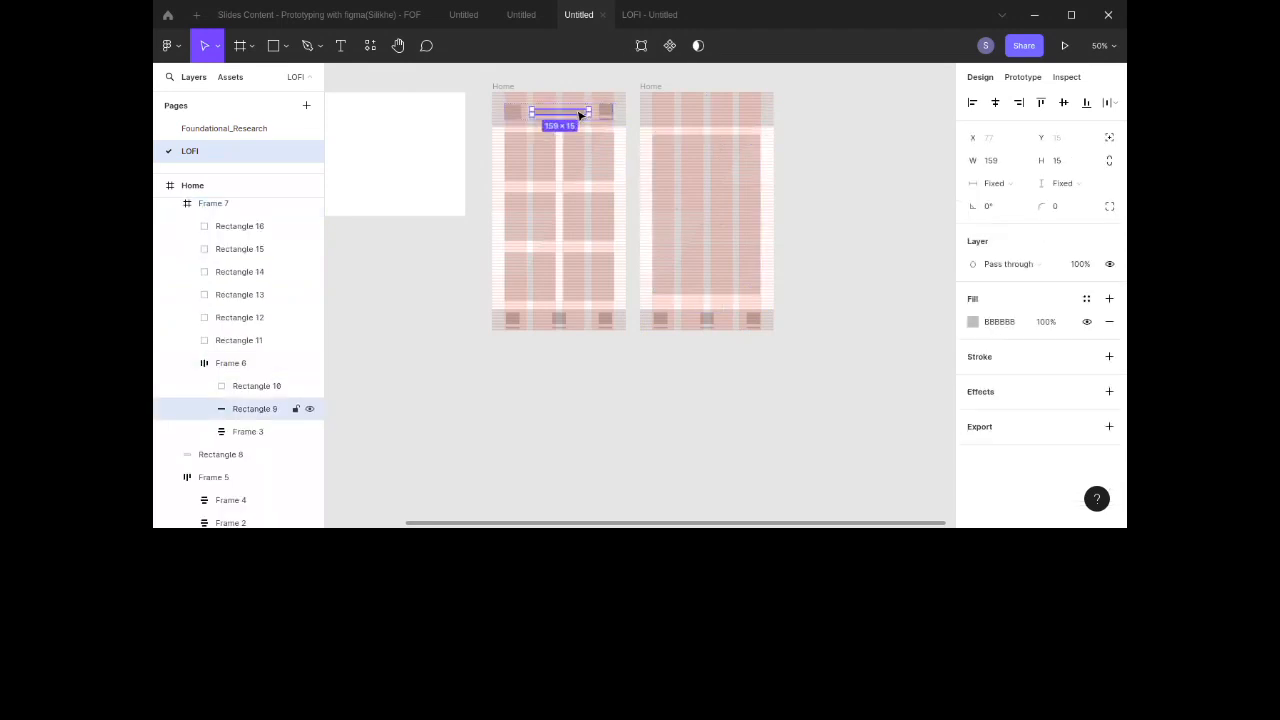
pyautogui.click(814, 189)
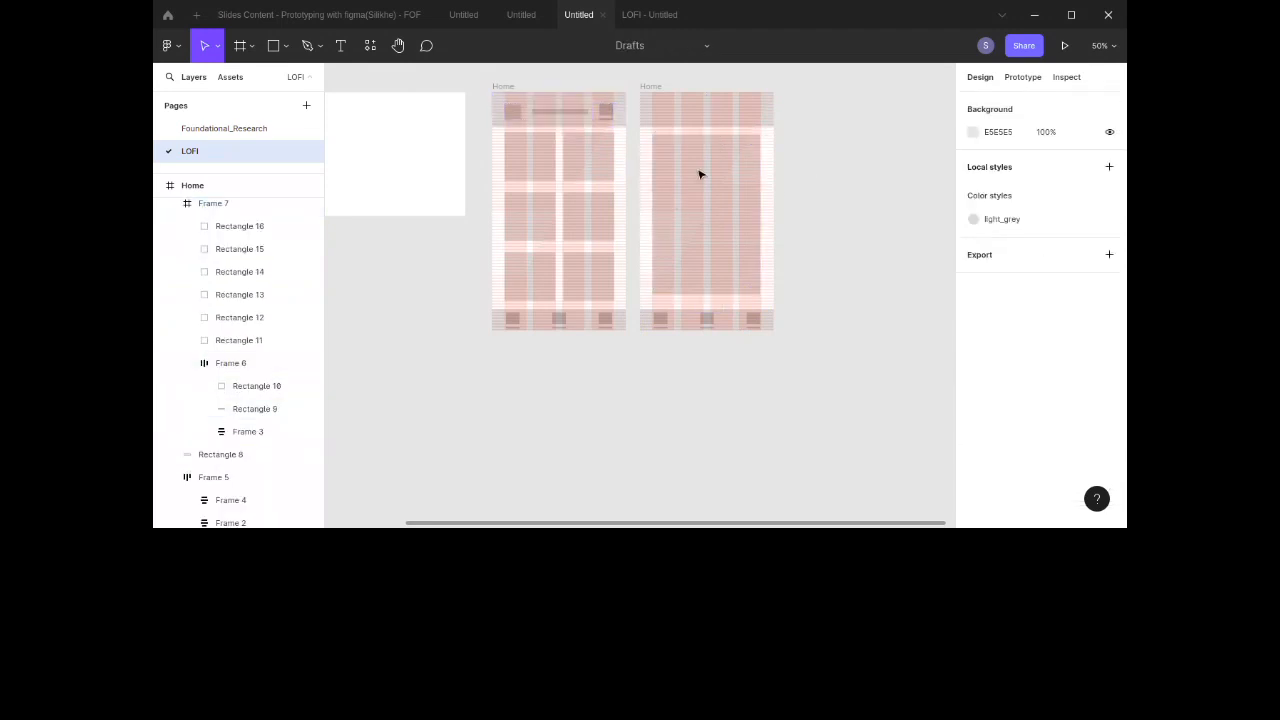
pyautogui.click(589, 124)
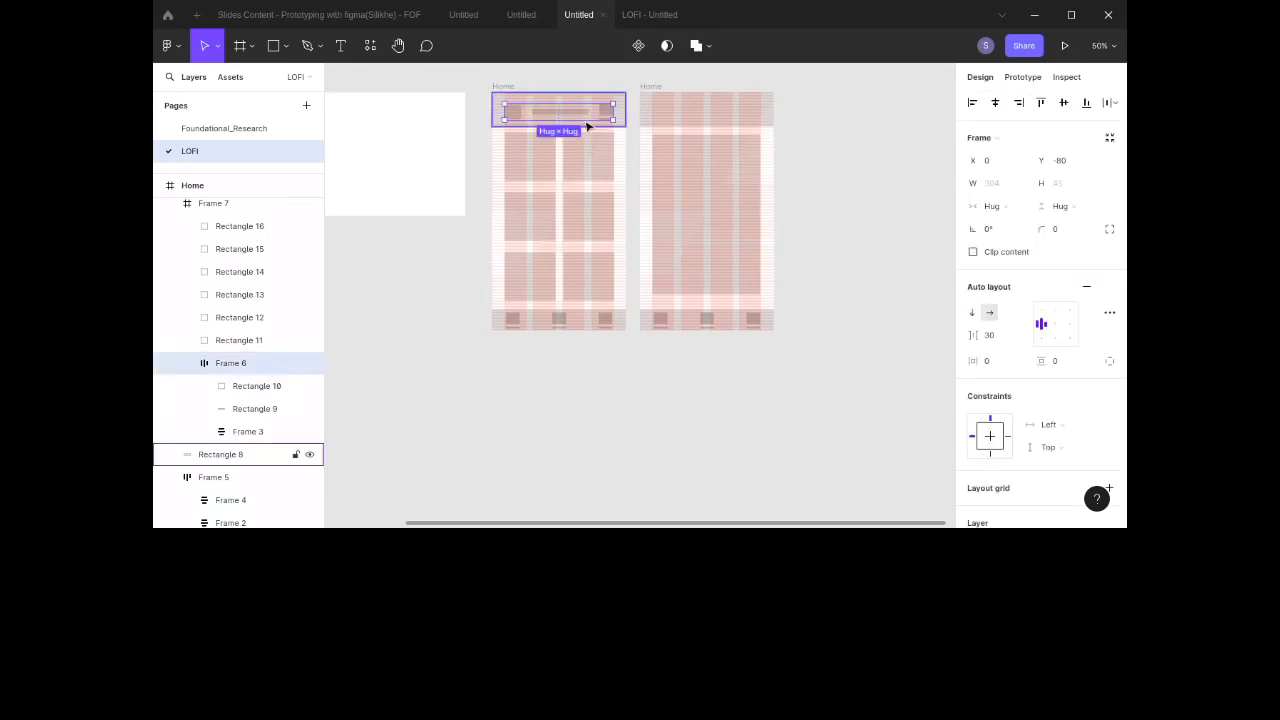
pyautogui.moveTo(575, 116); pyautogui.dragTo(720, 110)
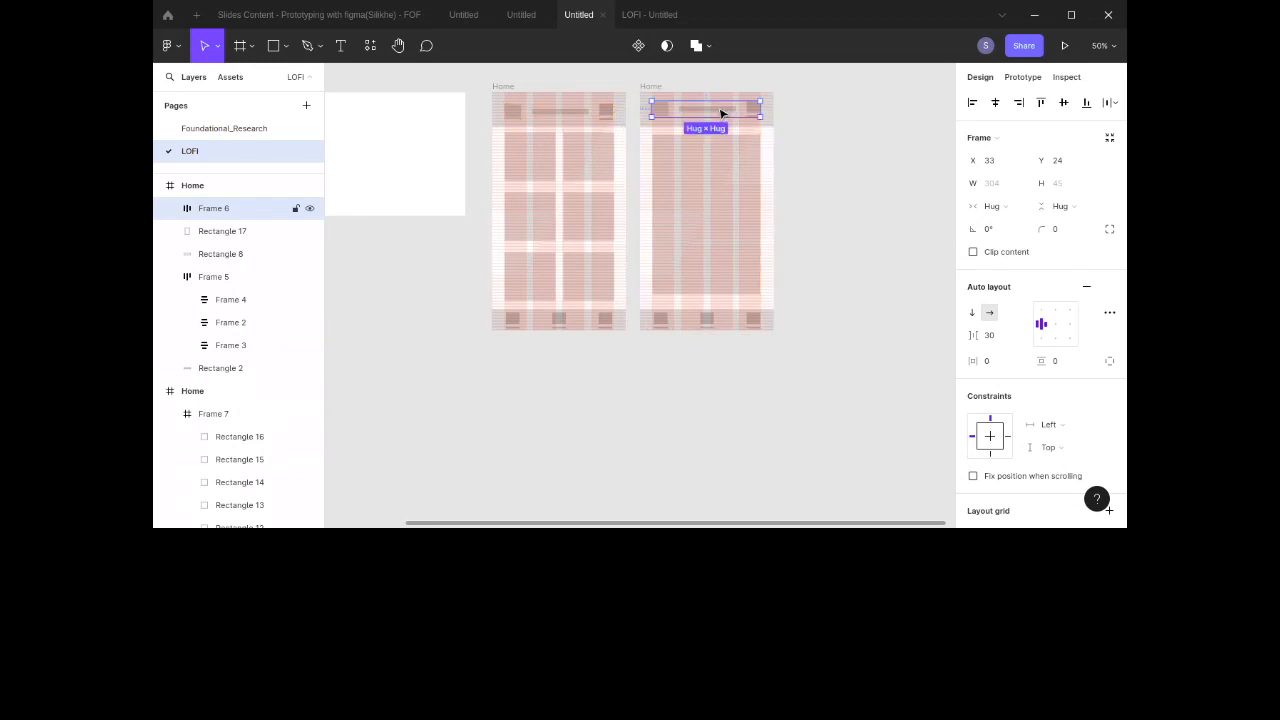
# Step: Duplicate the search bar down into the content area as a 159×40 bar
pyautogui.click(834, 160)
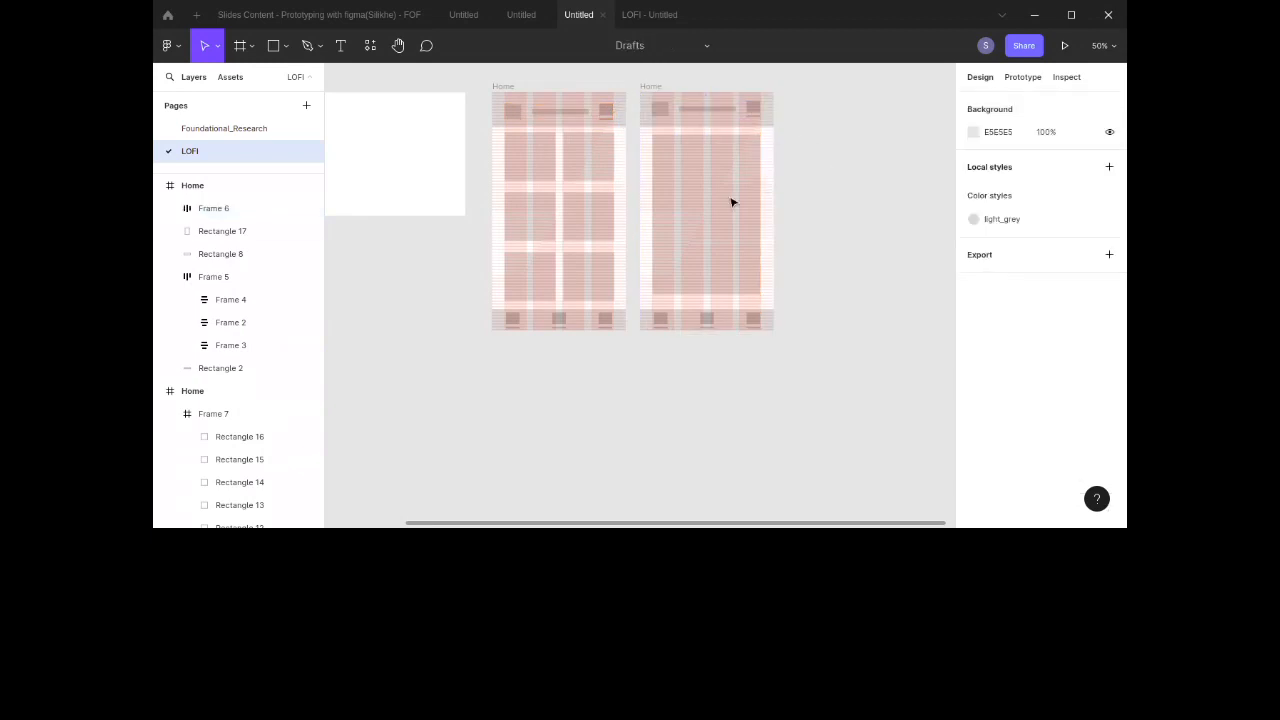
pyautogui.doubleClick(705, 112)
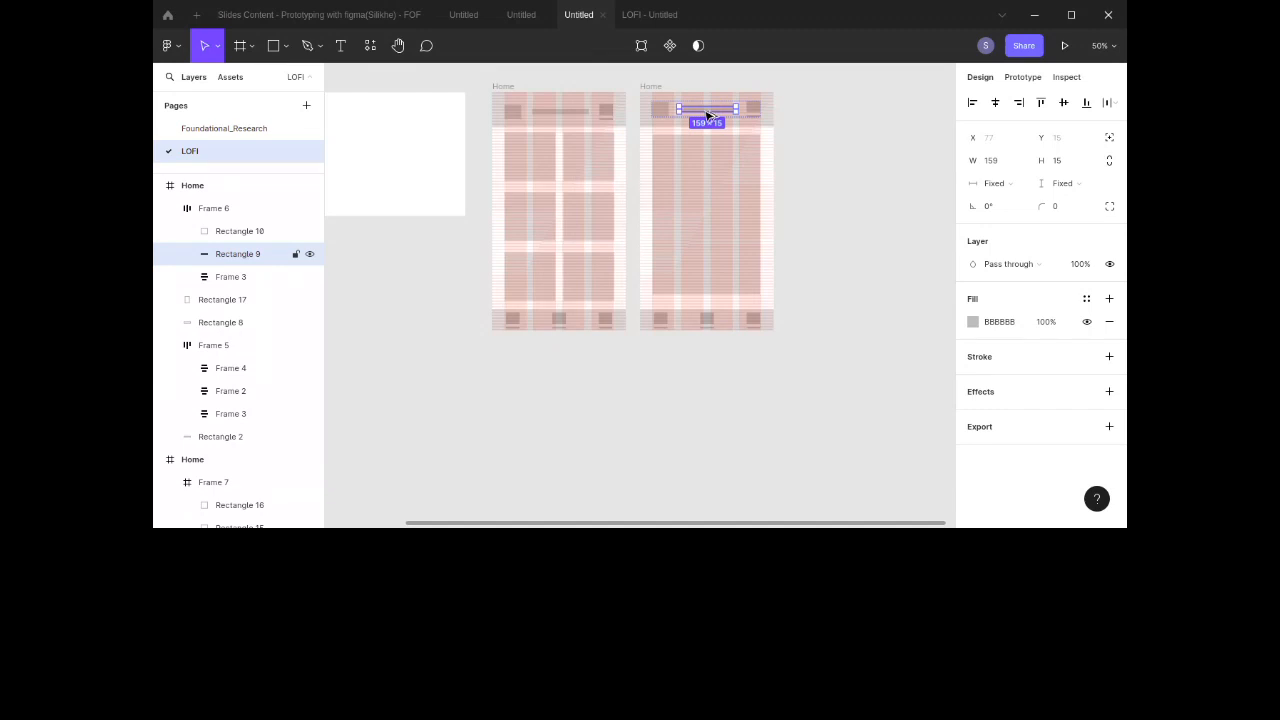
pyautogui.moveTo(706, 116); pyautogui.dragTo(715, 162)
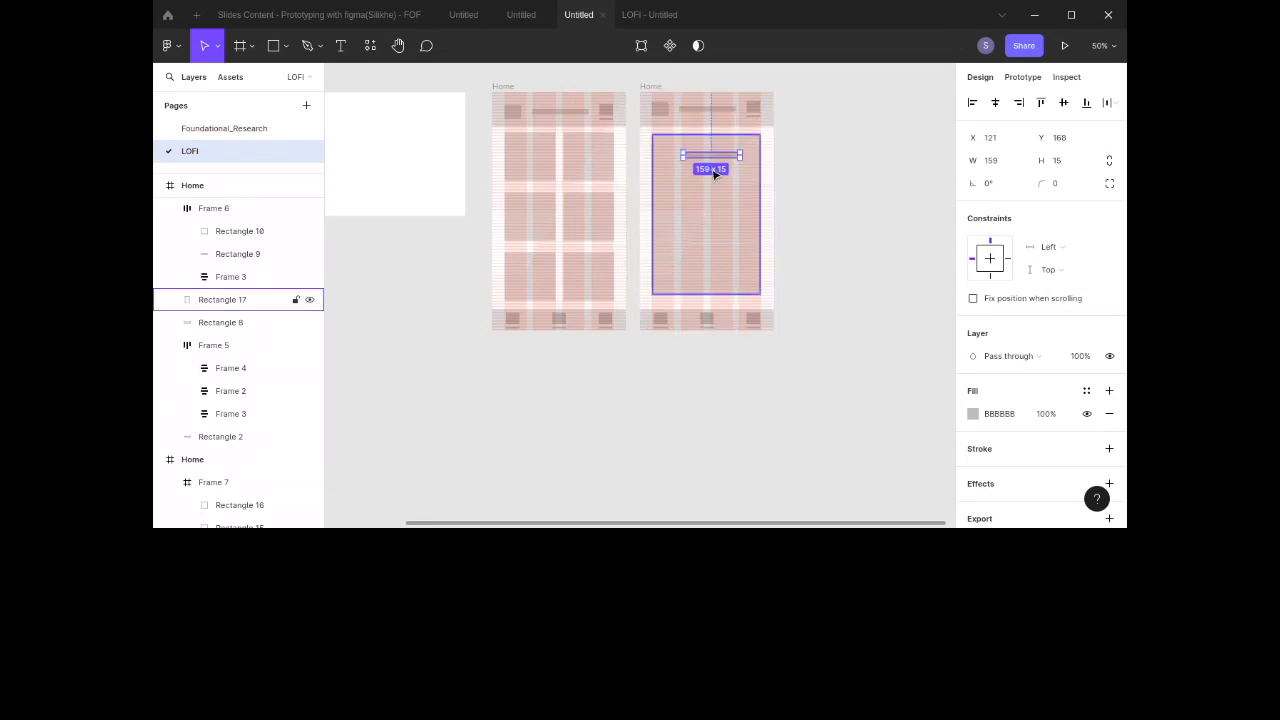
pyautogui.hotkey('shift', '0')
pyautogui.scroll(5, 714, 176)
pyautogui.hscroll(1, 714, 176)
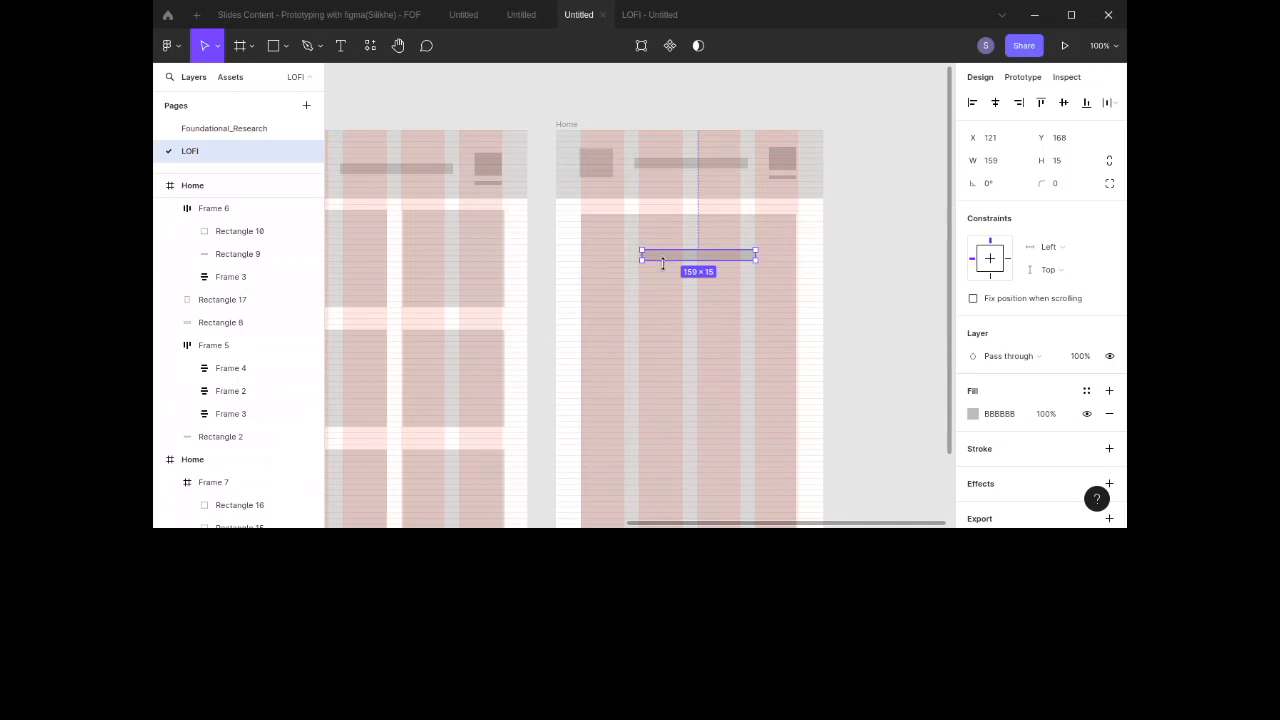
pyautogui.moveTo(662, 261); pyautogui.dragTo(721, 273)
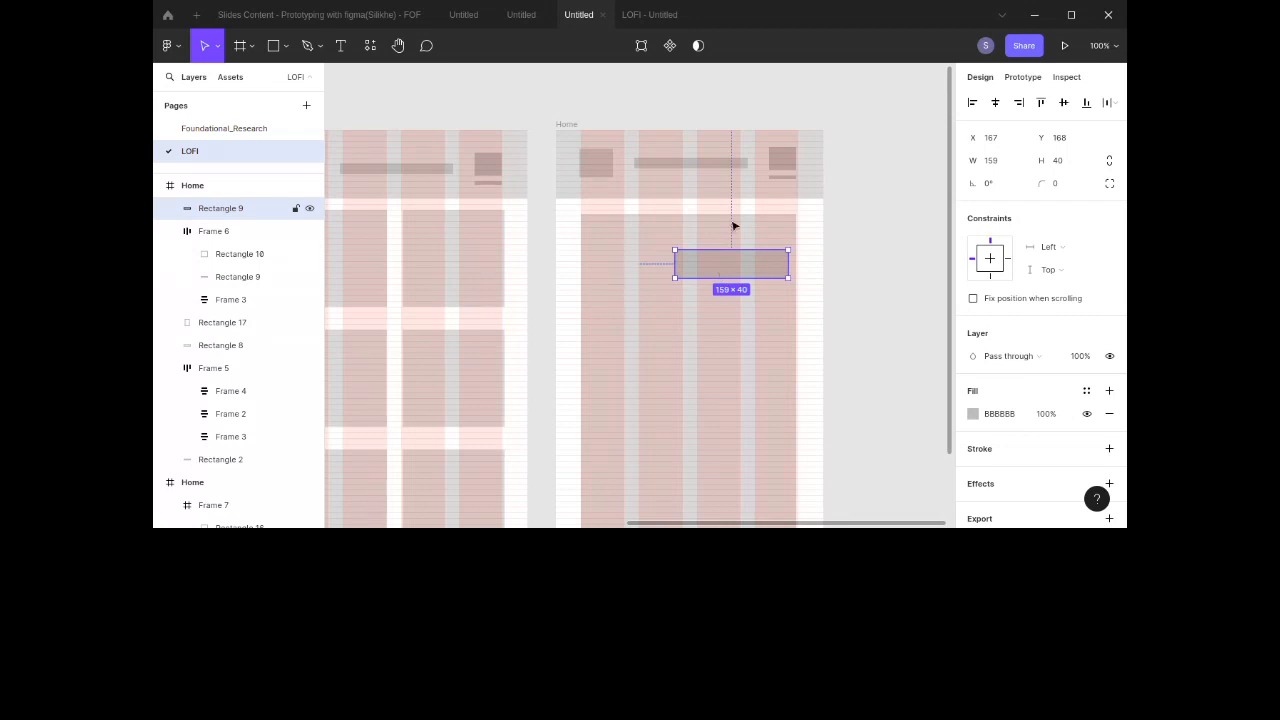
# Step: Set the header auto layout's alignment to bottom center
pyautogui.click(742, 163)
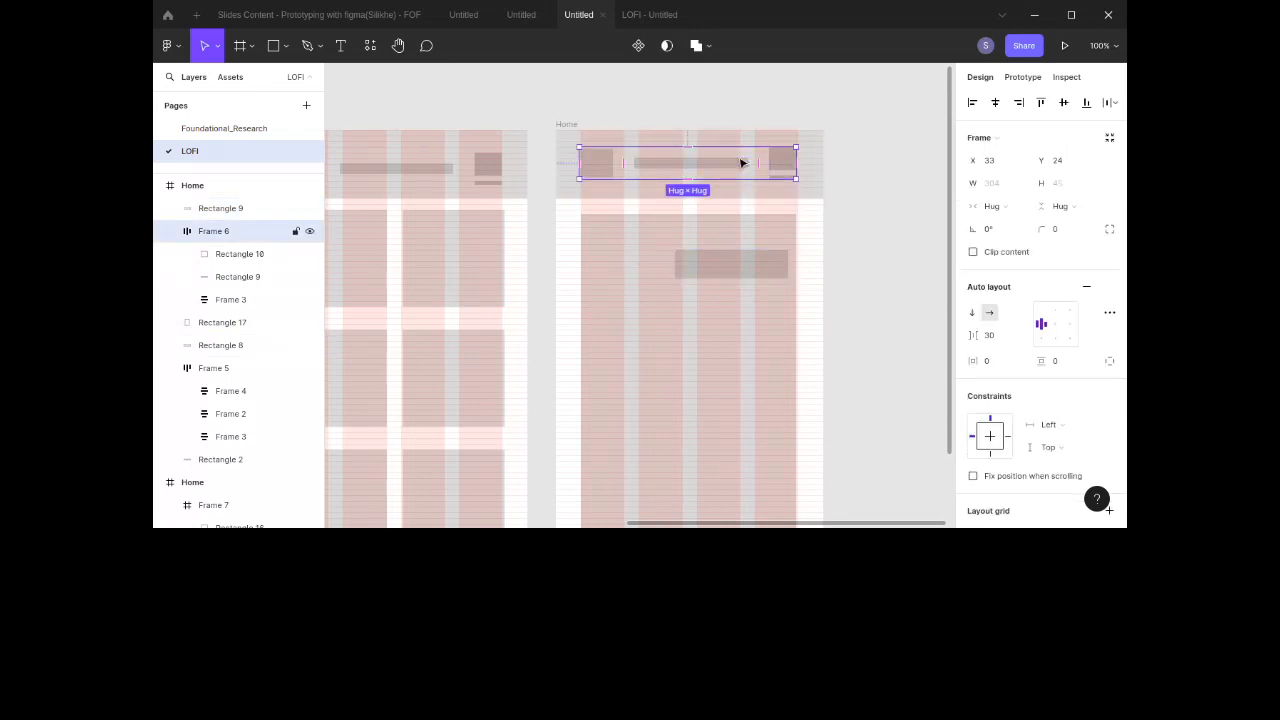
pyautogui.click(1057, 314)
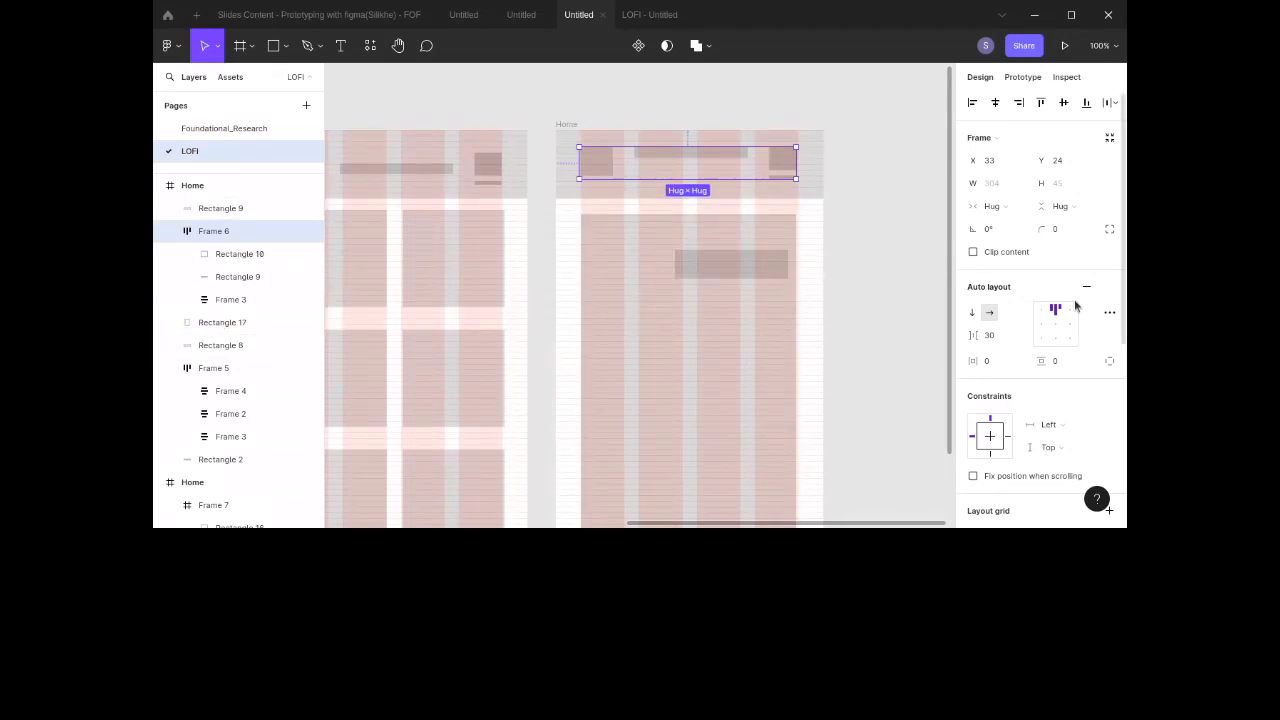
pyautogui.click(1058, 340)
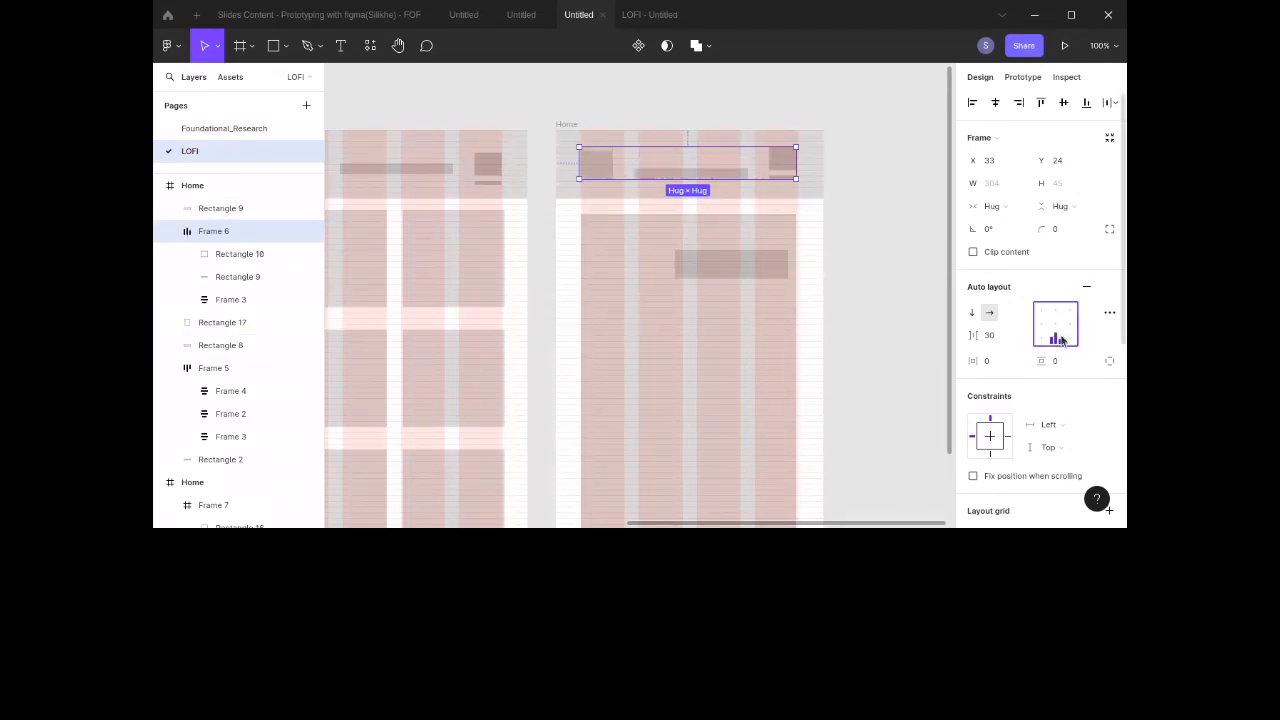
pyautogui.click(913, 294)
# Step: Create a 51×40 square at the content area's left edge, level with the bar
pyautogui.scroll(-3, 913, 294)
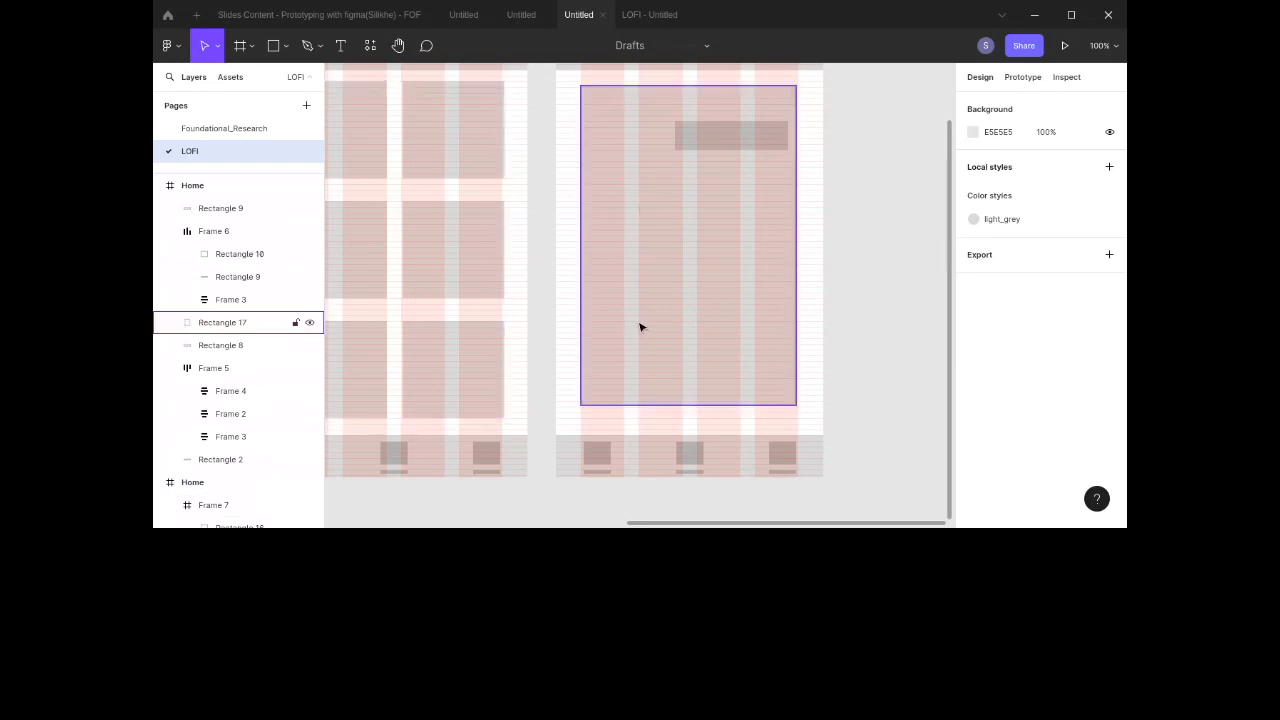
pyautogui.hscroll(-3, 683, 291)
pyautogui.scroll(3, 691, 291)
pyautogui.scroll(-1, 693, 293)
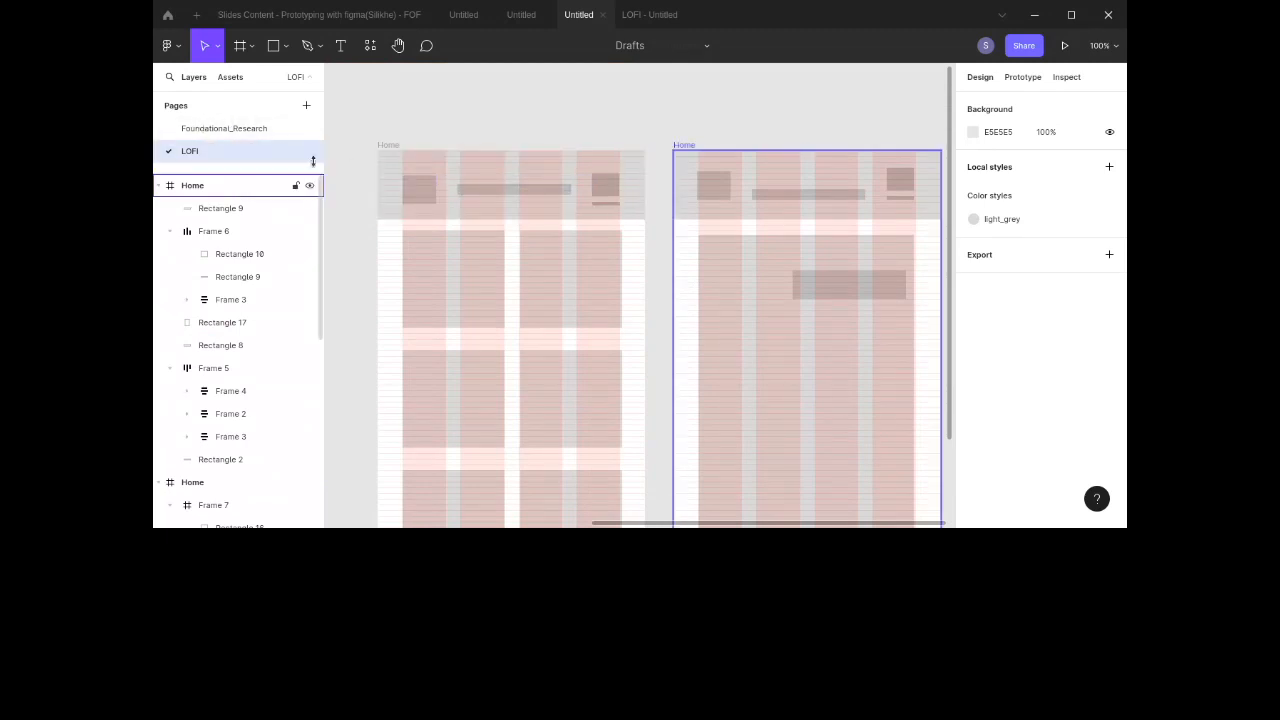
pyautogui.hscroll(1, 428, 233)
pyautogui.scroll(1, 428, 233)
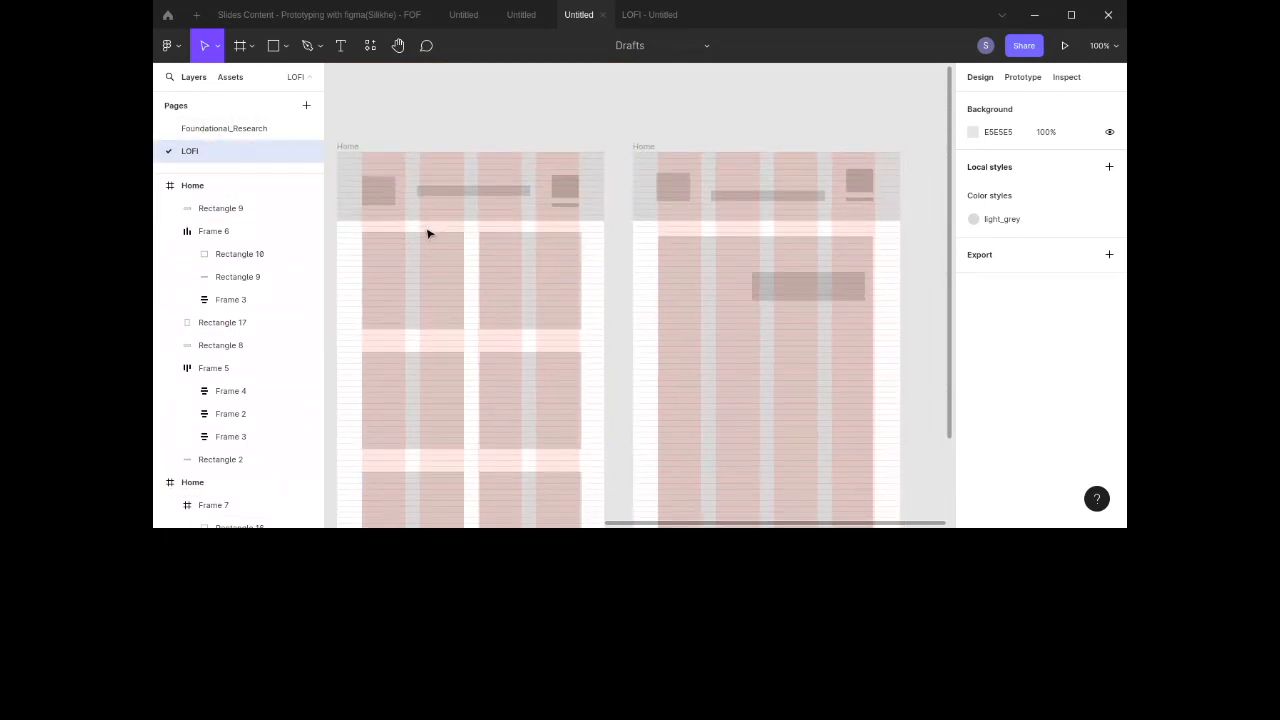
pyautogui.click(814, 295)
pyautogui.moveTo(814, 293); pyautogui.dragTo(694, 288)
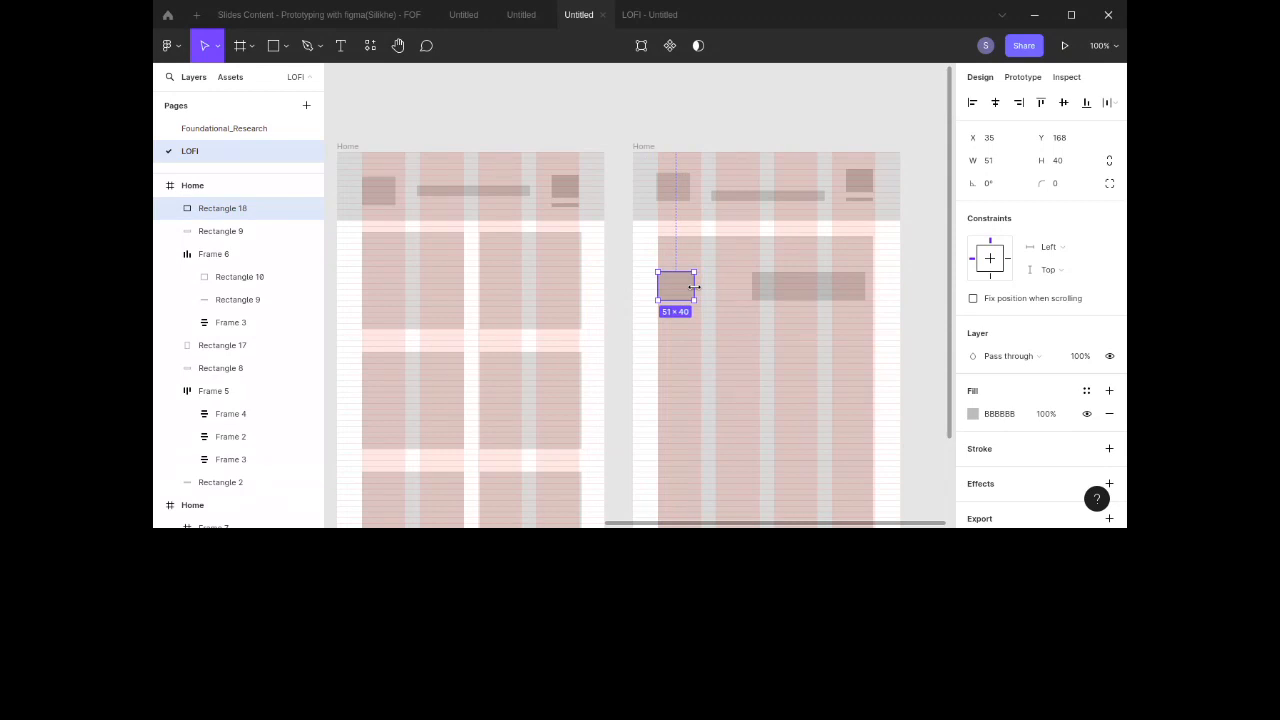
# Step: Stretch the content bar leftward to 210 px wide beside the square
pyautogui.click(766, 290)
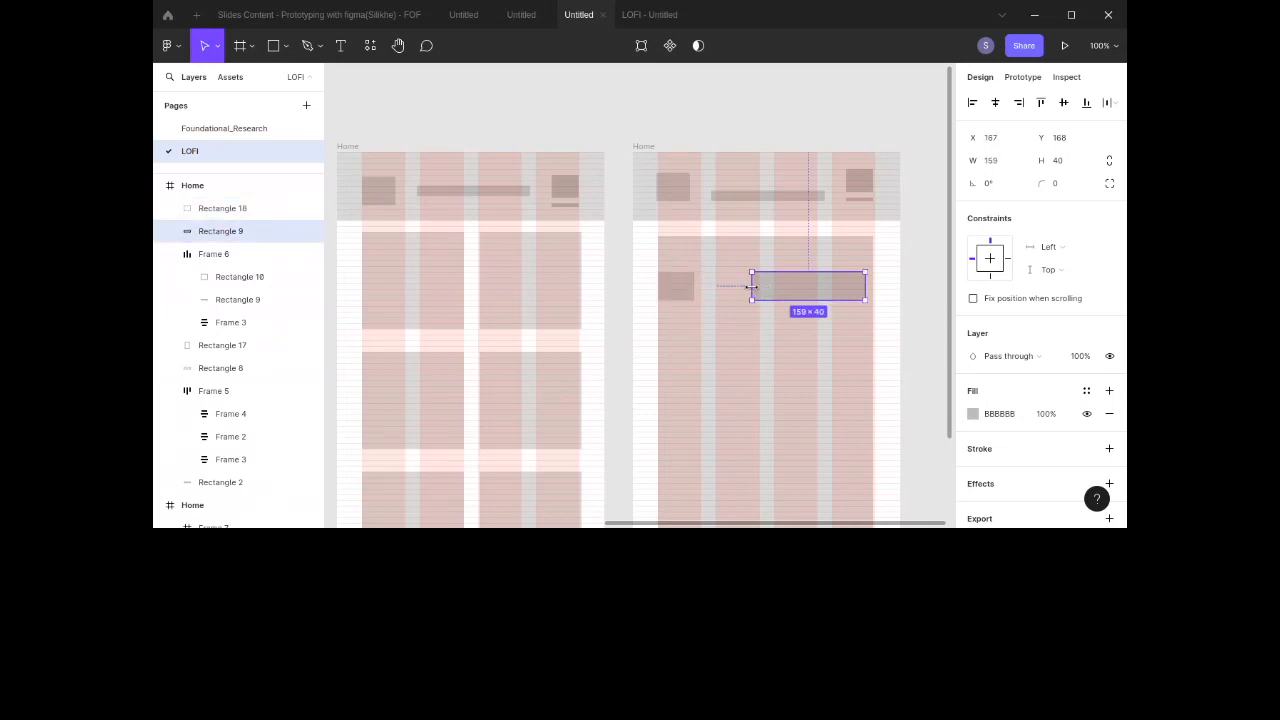
pyautogui.moveTo(753, 286); pyautogui.dragTo(716, 285)
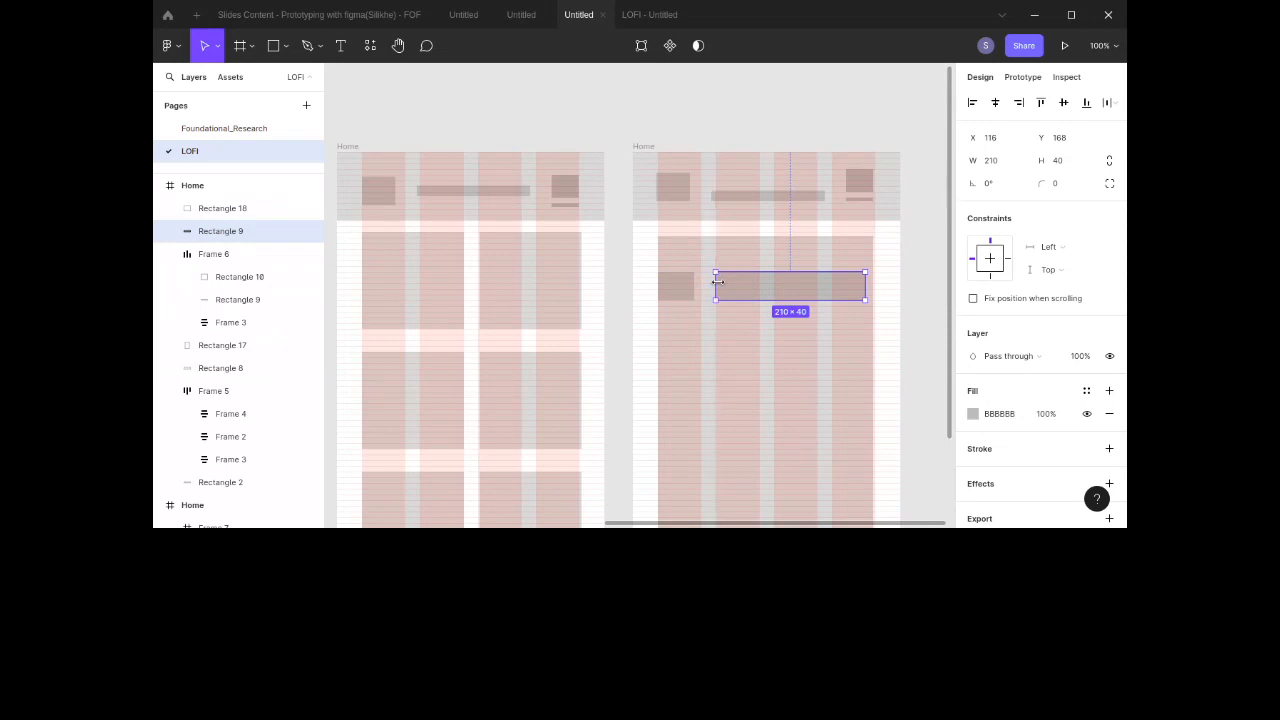
pyautogui.hscroll(3, 808, 344)
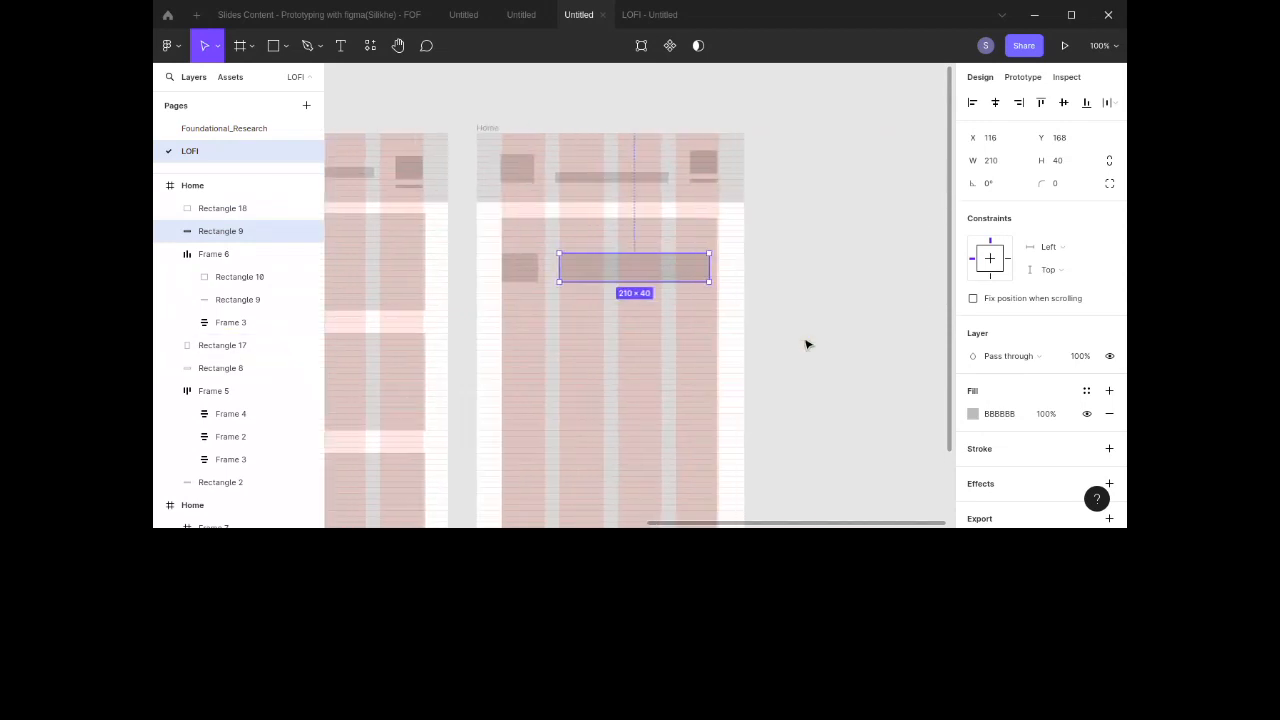
pyautogui.click(806, 343)
pyautogui.hscroll(-3, 822, 333)
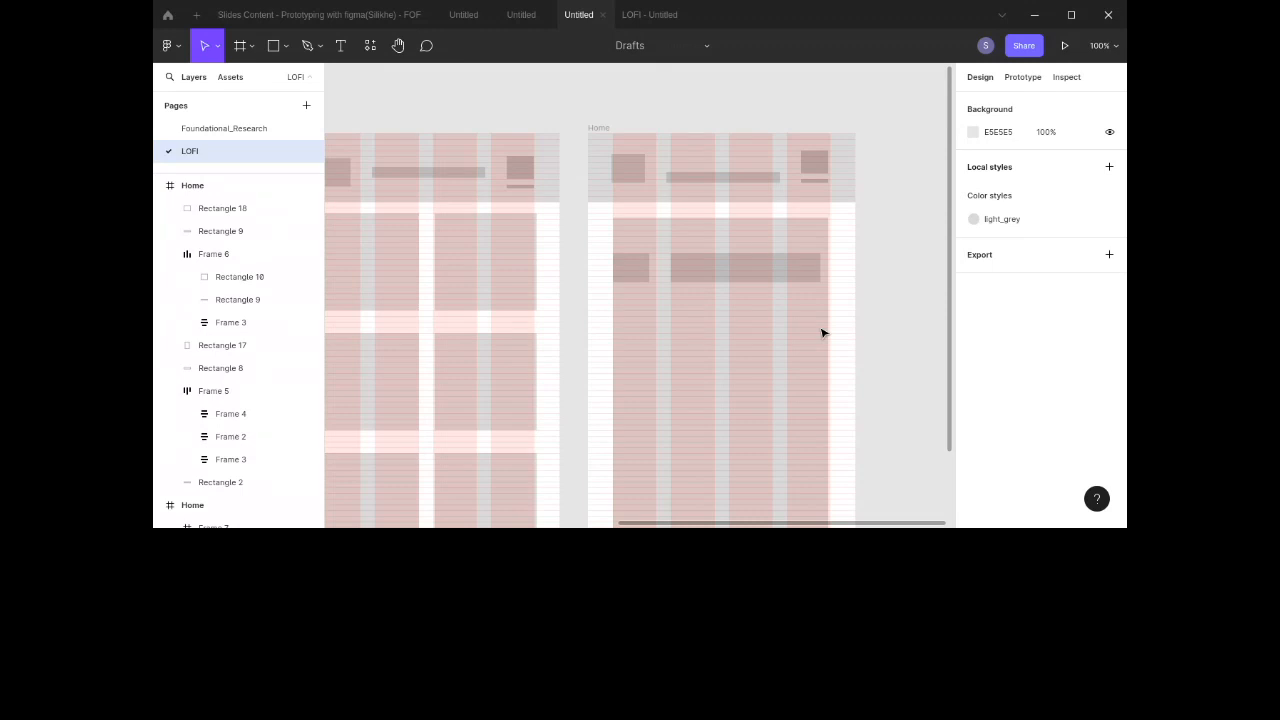
# Step: Rename the duplicated frame to Notifications
pyautogui.click(597, 127)
pyautogui.write('D')
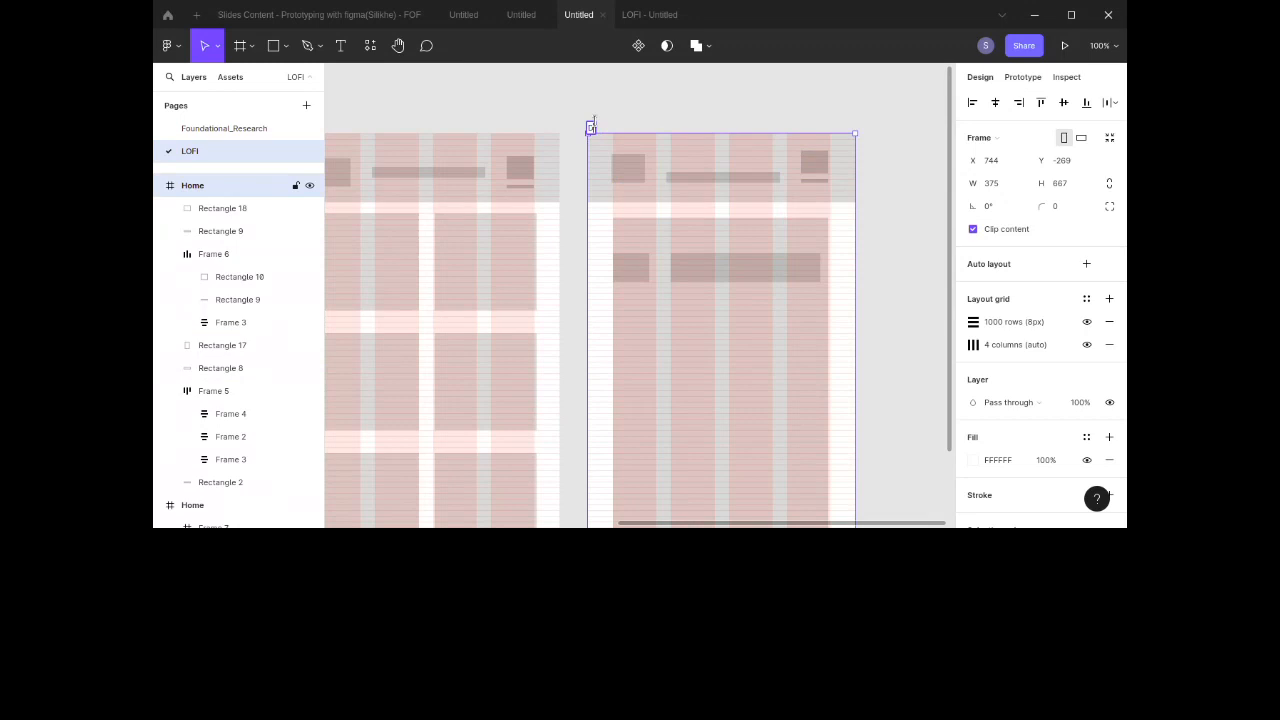
pyautogui.press('BackSpace')
pyautogui.write('Notifications')
pyautogui.press('Return')
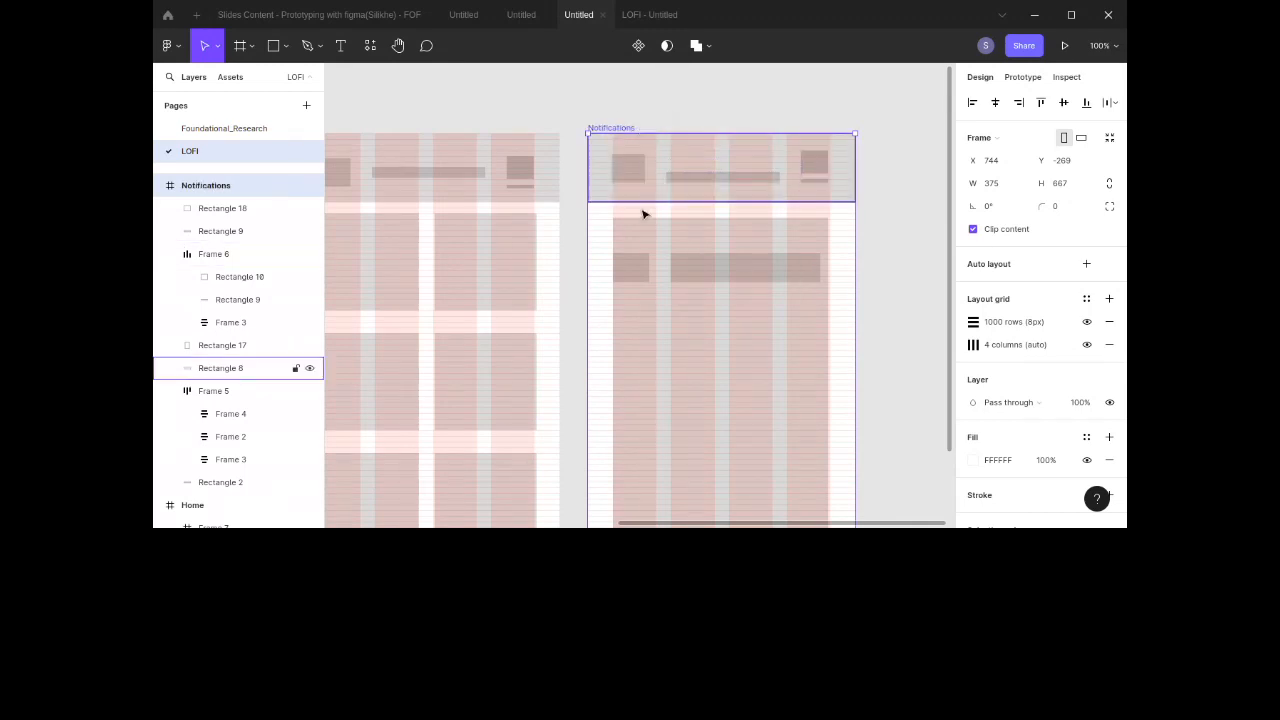
# Step: Widen the content bar leftward to 225 px
pyautogui.click(705, 273)
pyautogui.keyDown('shift'); pyautogui.click(645, 271); pyautogui.keyUp('shift')
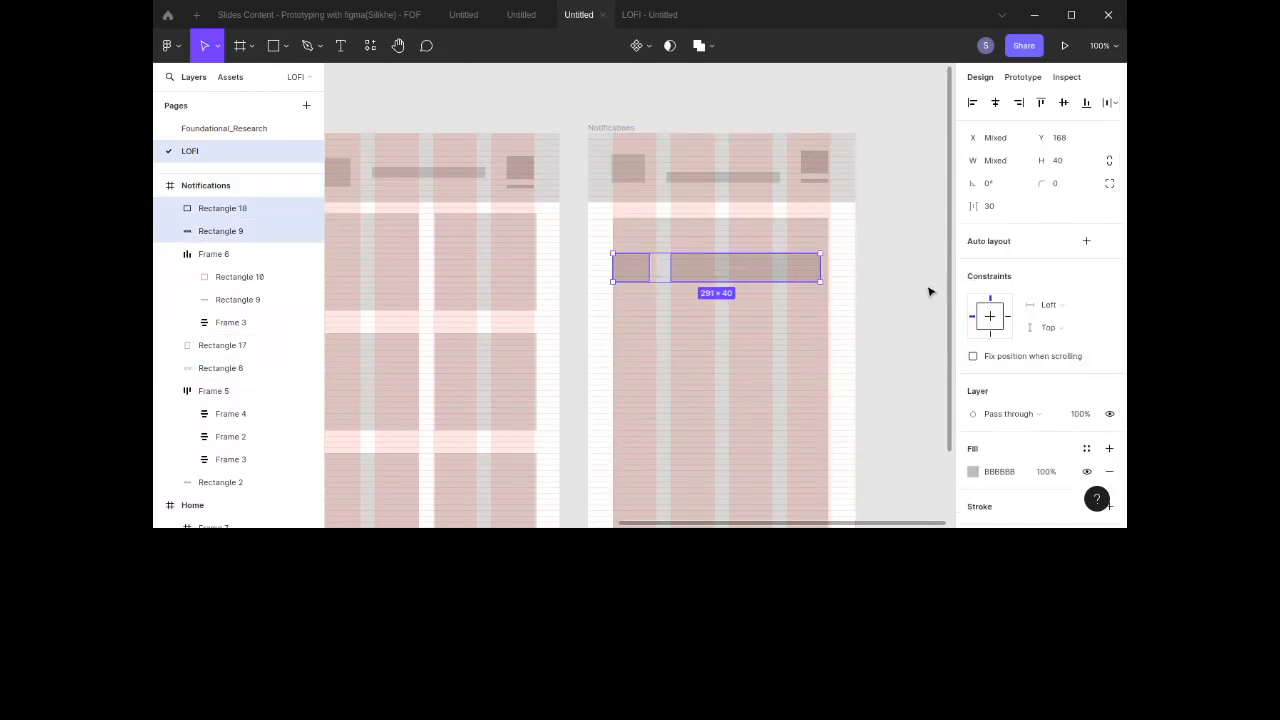
pyautogui.click(690, 276)
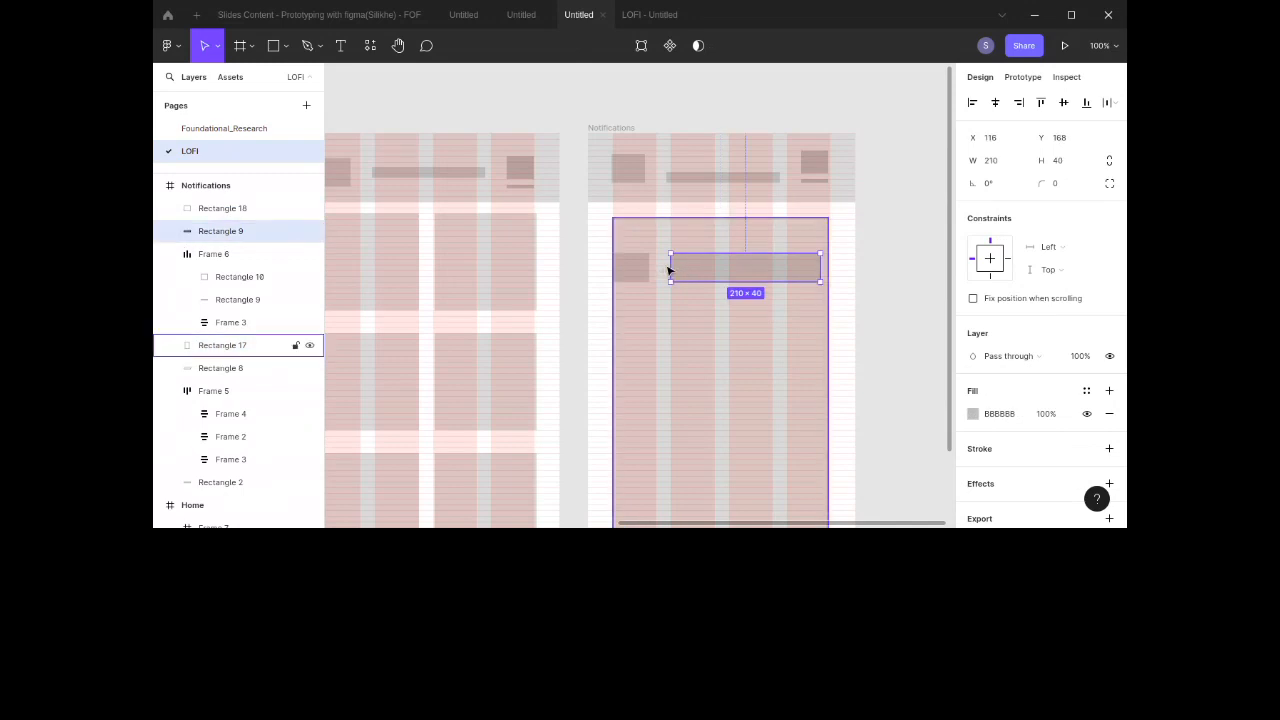
pyautogui.moveTo(666, 266); pyautogui.dragTo(659, 263)
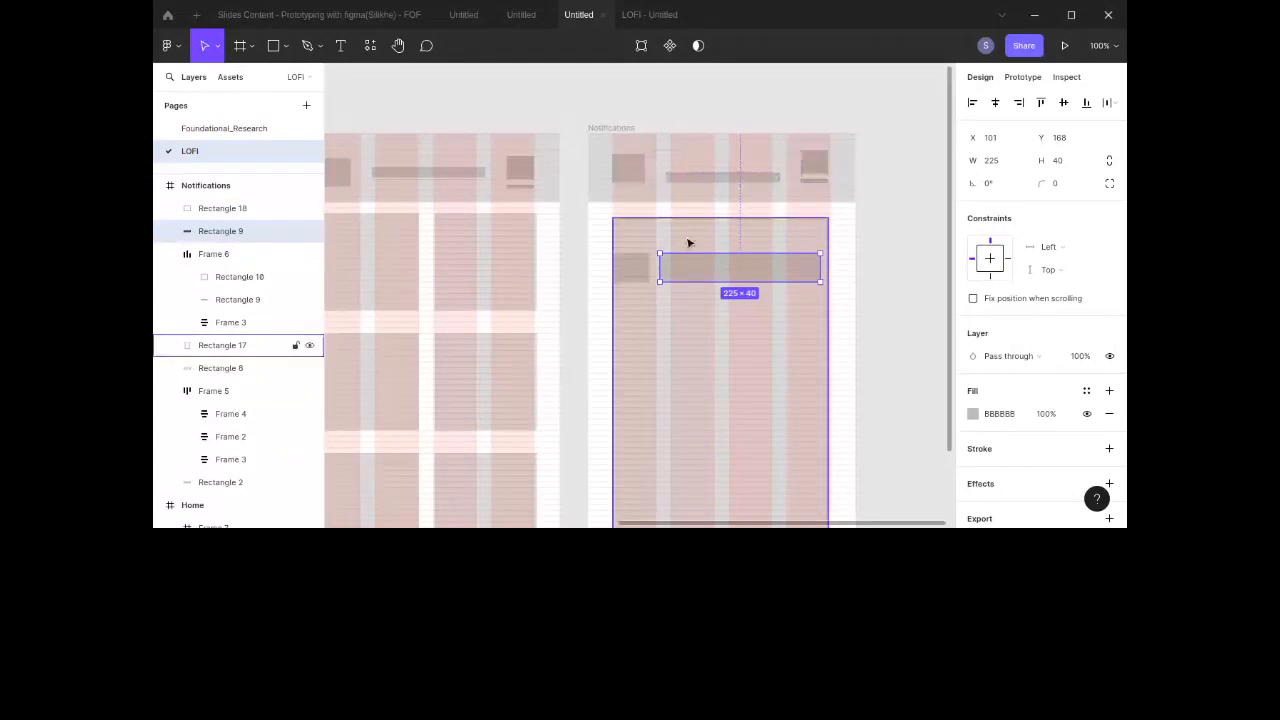
# Step: Move the square and content bar up together to Y 144, and enlarge the bar to 236×64 px
pyautogui.hscroll(-5, 679, 261)
pyautogui.scroll(-3, 679, 261)
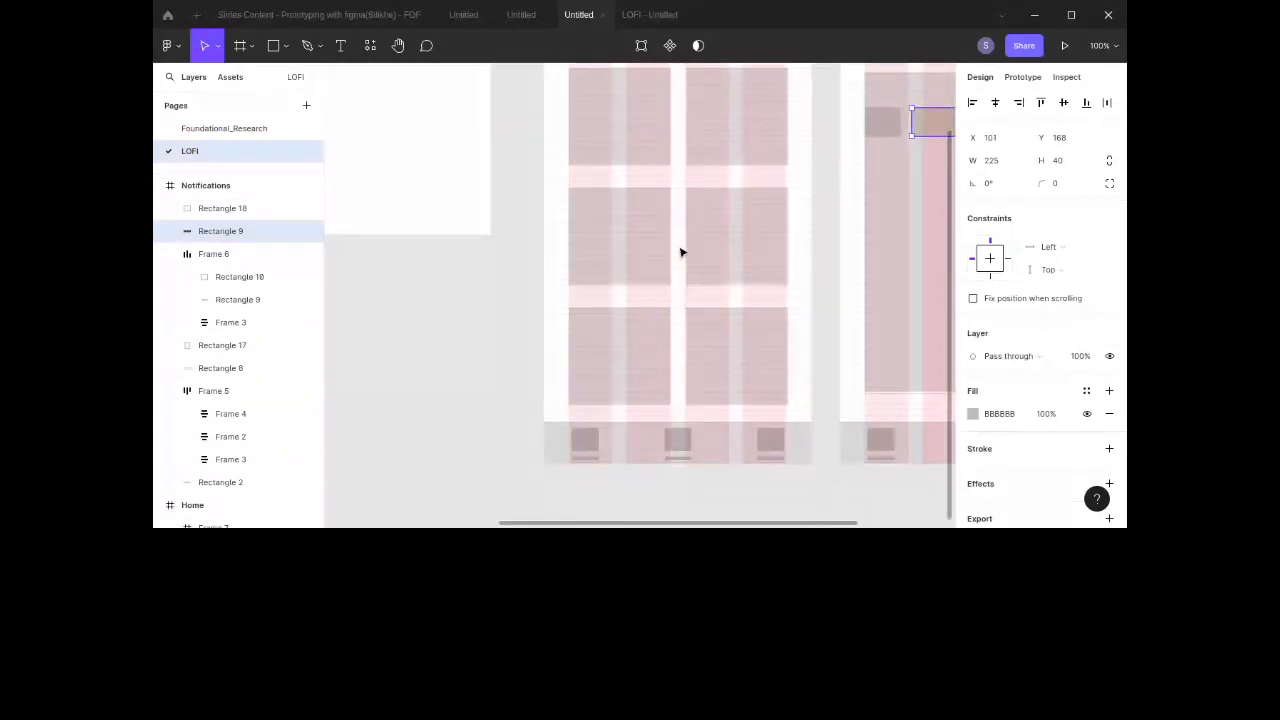
pyautogui.hscroll(6, 679, 258)
pyautogui.scroll(-1, 680, 252)
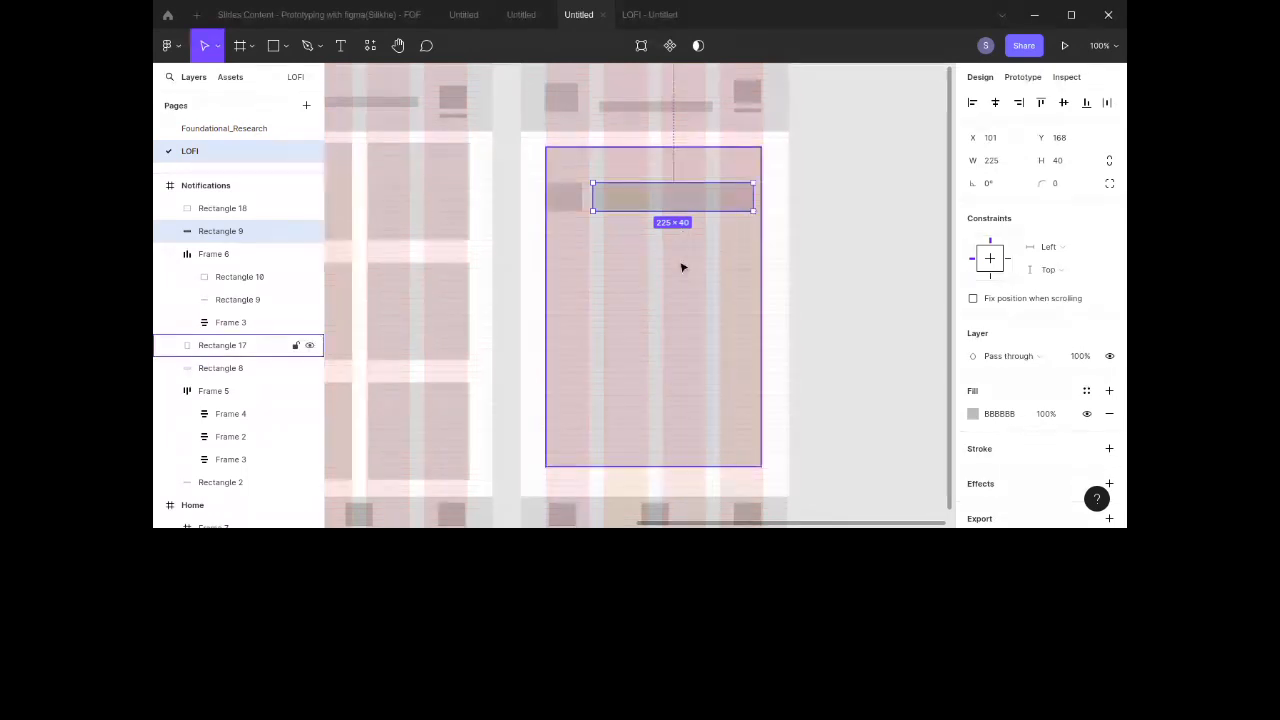
pyautogui.click(682, 267)
pyautogui.click(657, 197)
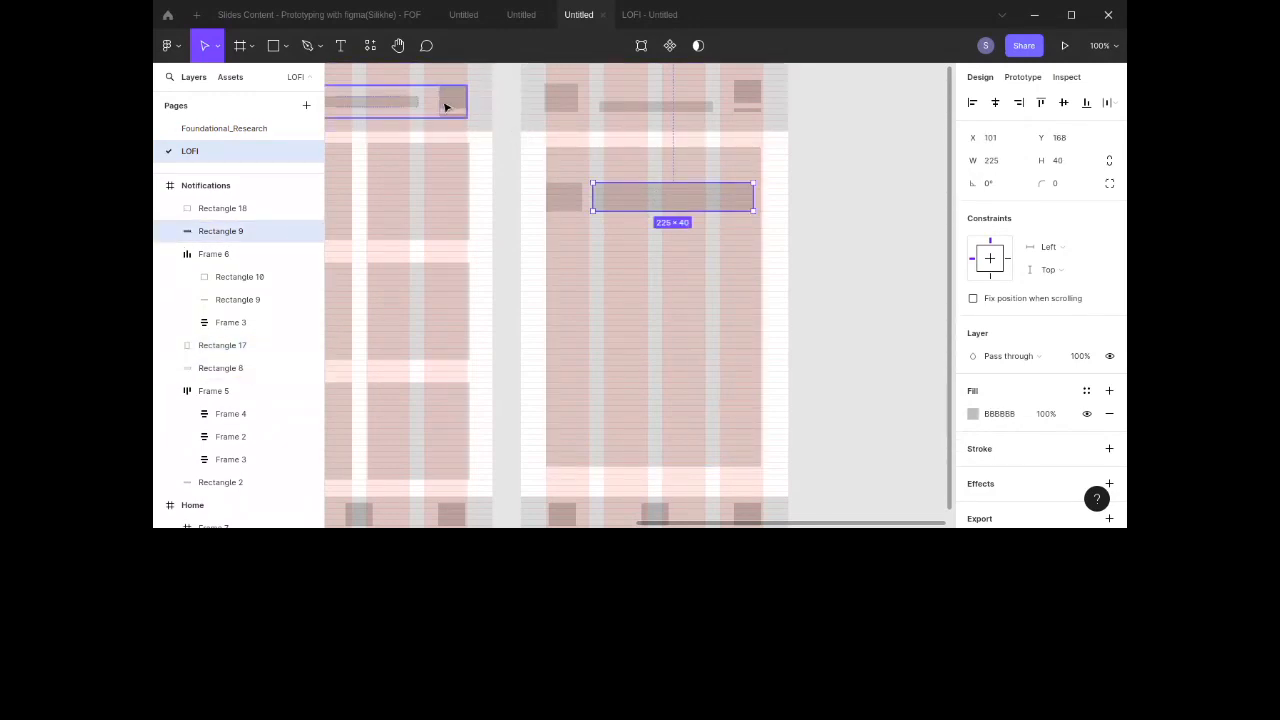
pyautogui.click(582, 200)
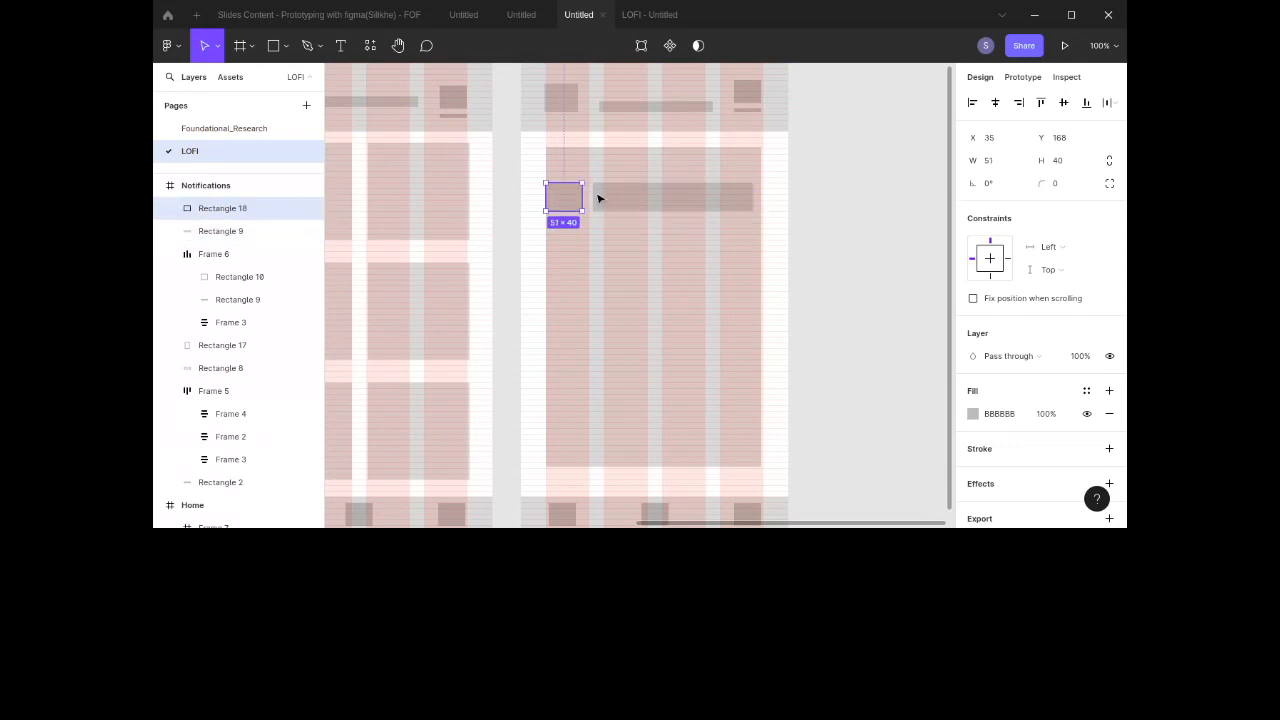
pyautogui.keyDown('shift'); pyautogui.click(638, 200); pyautogui.keyUp('shift')
pyautogui.moveTo(640, 197); pyautogui.dragTo(640, 185)
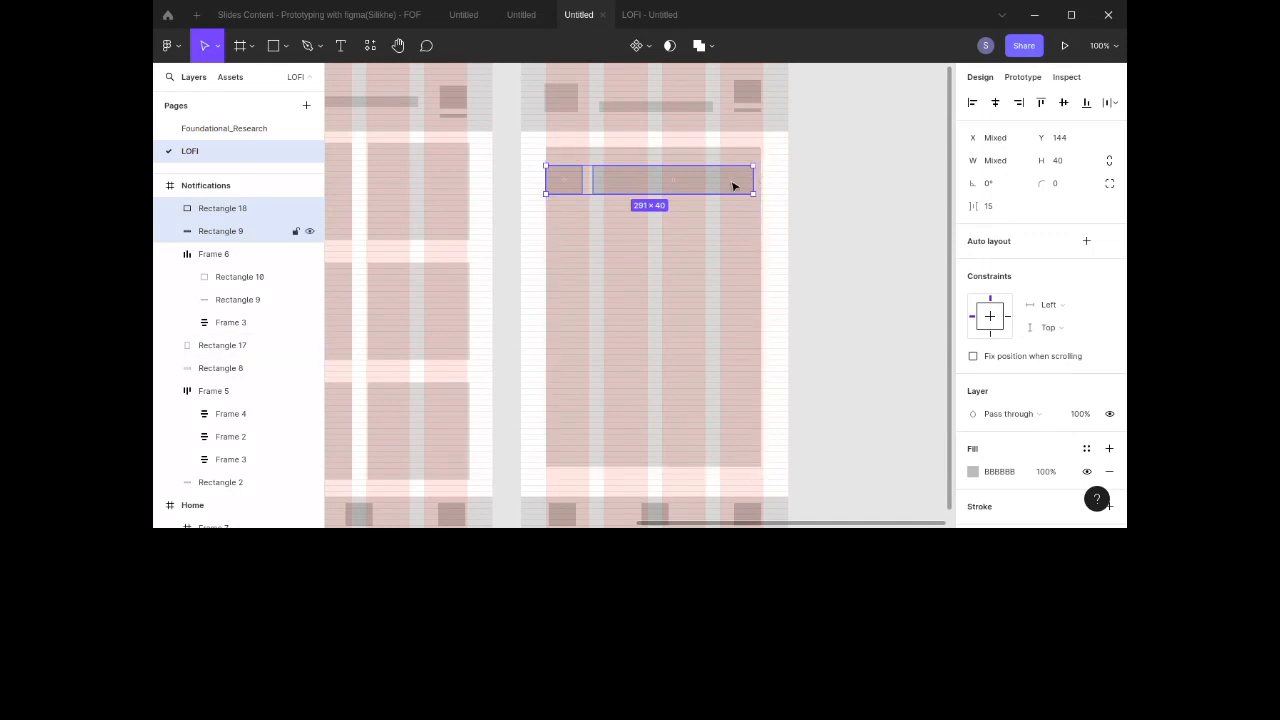
pyautogui.click(738, 185)
pyautogui.moveTo(755, 181); pyautogui.dragTo(699, 210)
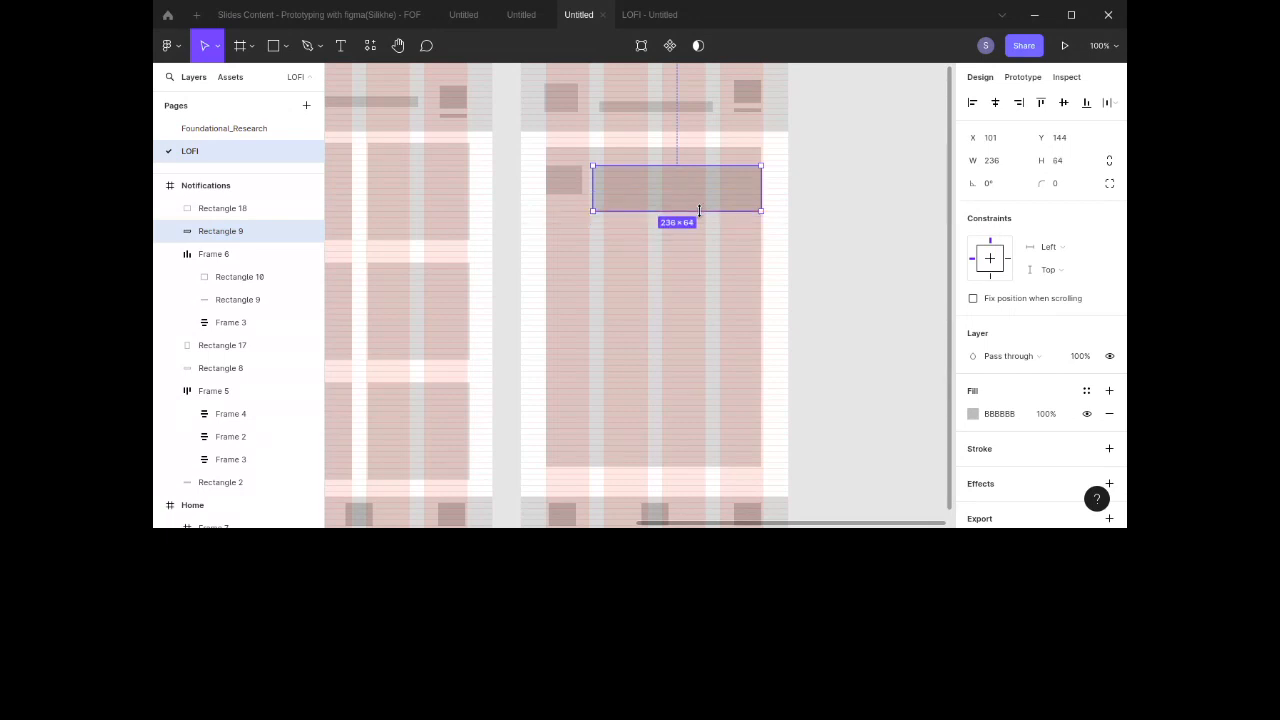
# Step: Duplicate a header line into the content bar and set its fill to 9D9D9D
pyautogui.doubleClick(668, 109)
pyautogui.moveTo(668, 109); pyautogui.dragTo(674, 178)
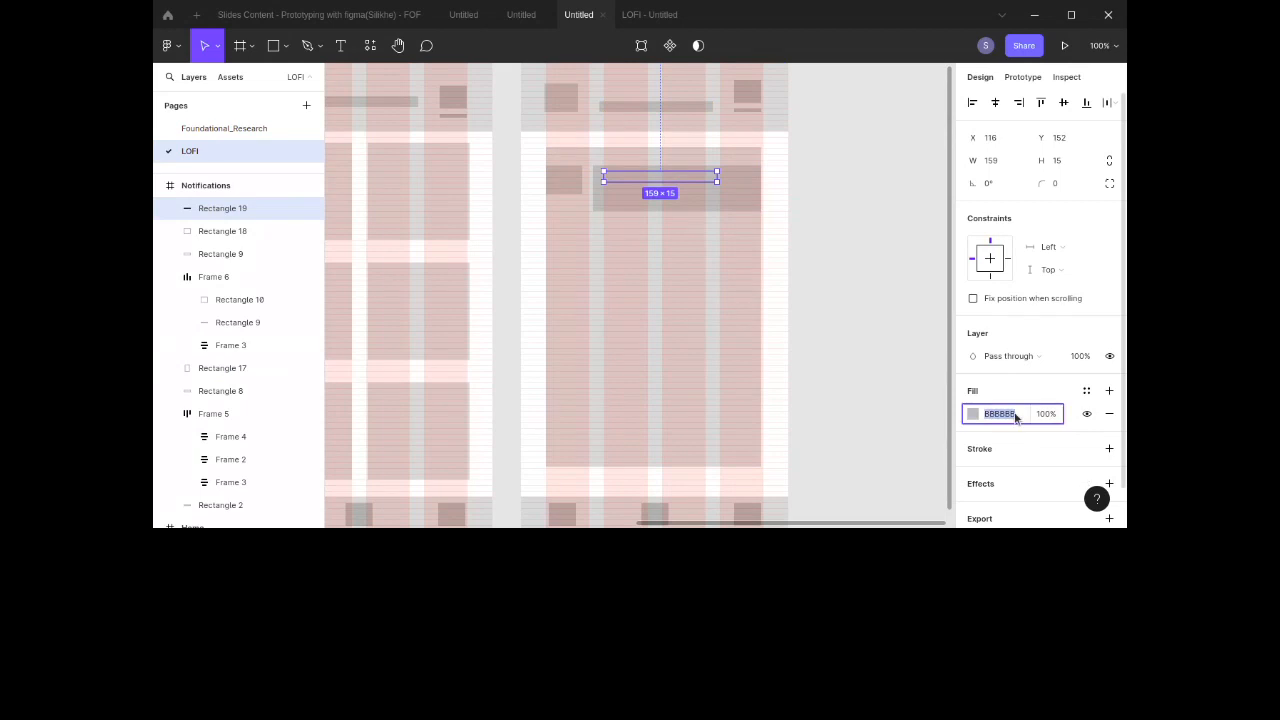
pyautogui.write('A7A7A7')
pyautogui.press('Return')
pyautogui.write('9D9D9D')
pyautogui.press('Return')
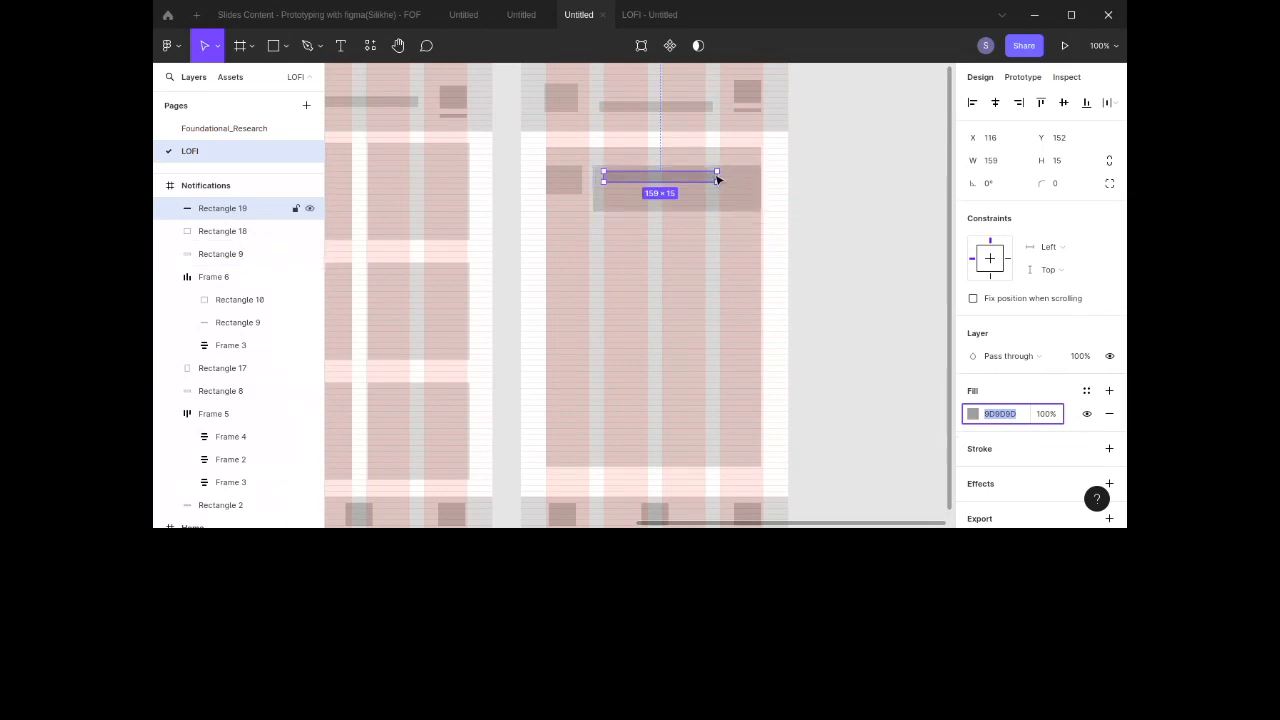
# Step: Resize the copied line to 211×5 px, then duplicate it below and shorten the copy to 163 px
pyautogui.moveTo(719, 178); pyautogui.dragTo(753, 178)
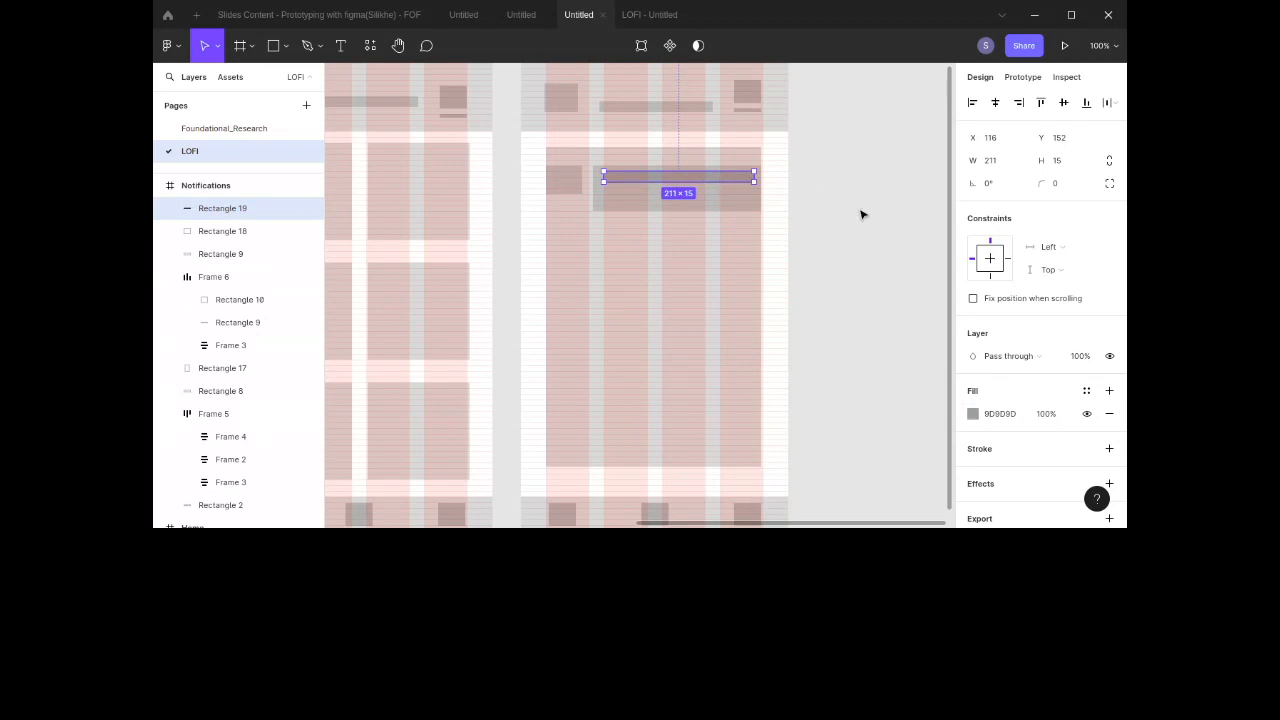
pyautogui.click(1070, 164)
pyautogui.write('5')
pyautogui.press('Return')
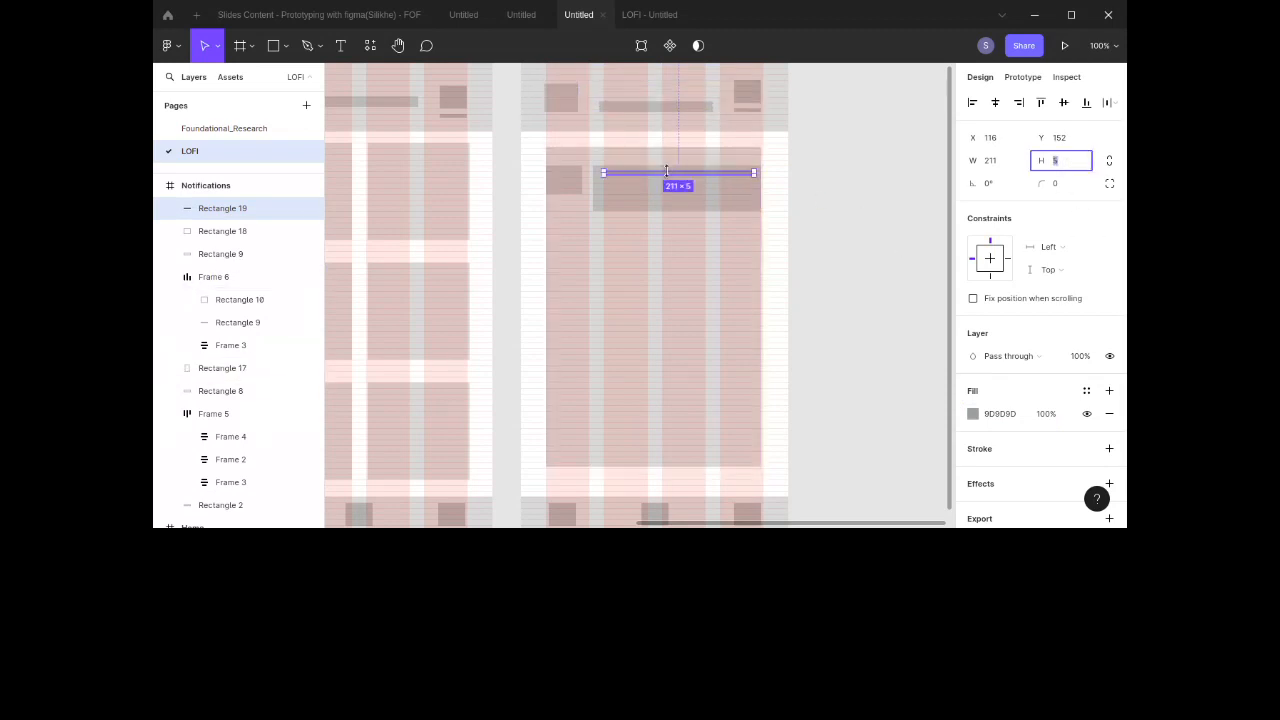
pyautogui.moveTo(669, 177); pyautogui.dragTo(670, 196)
pyautogui.moveTo(755, 193); pyautogui.dragTo(718, 194)
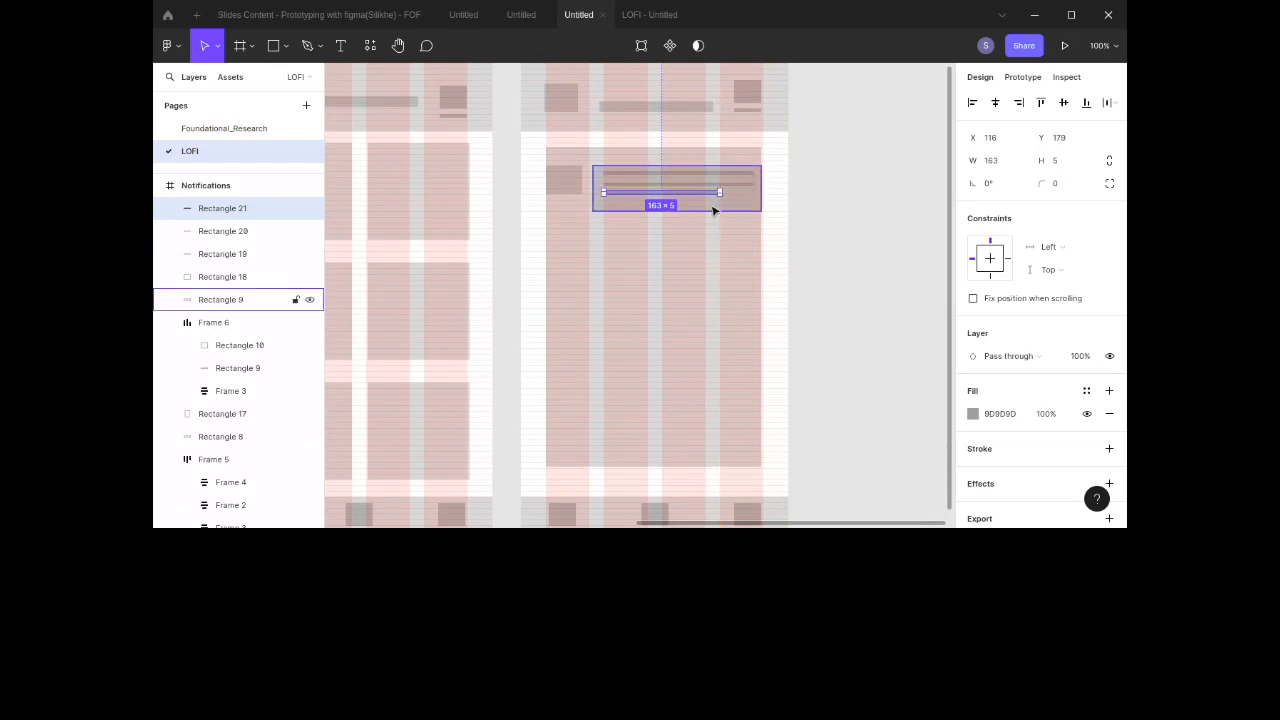
# Step: Set the top line's fill to 939393 and its height to 7 px
pyautogui.click(712, 175)
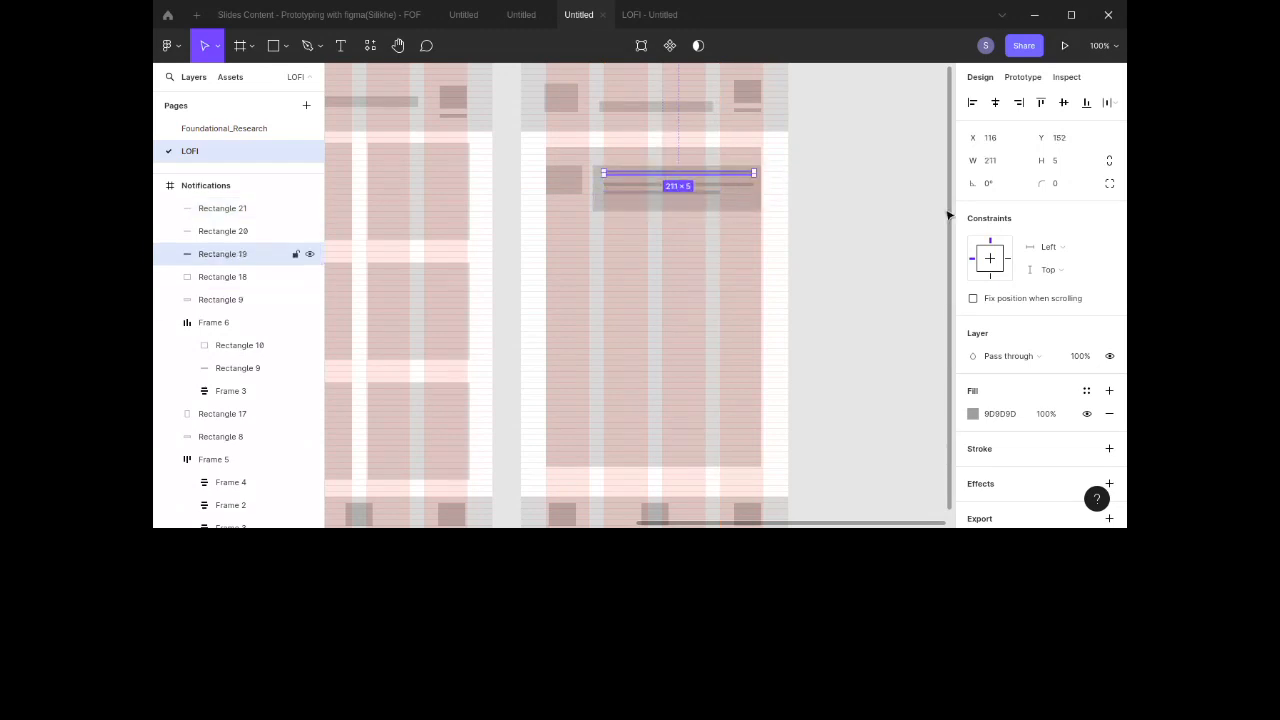
pyautogui.click(998, 413)
pyautogui.write('939393')
pyautogui.press('Return')
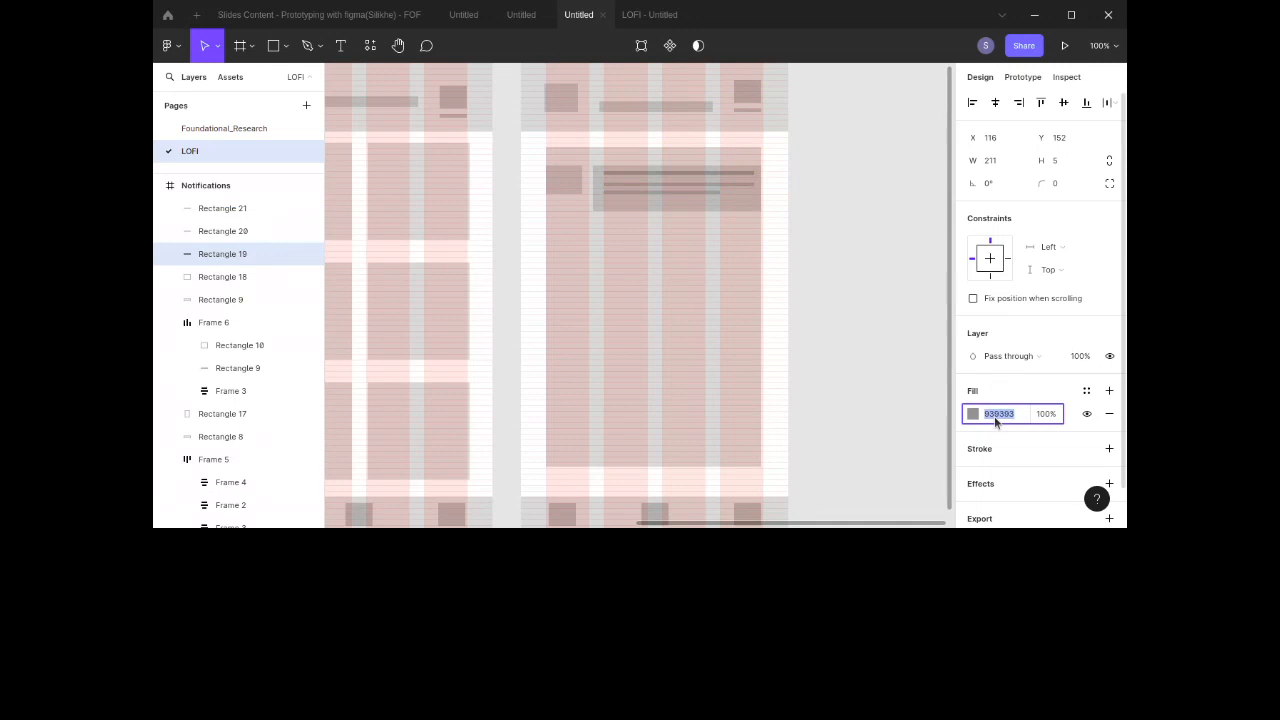
pyautogui.click(1064, 163)
pyautogui.press('Up')
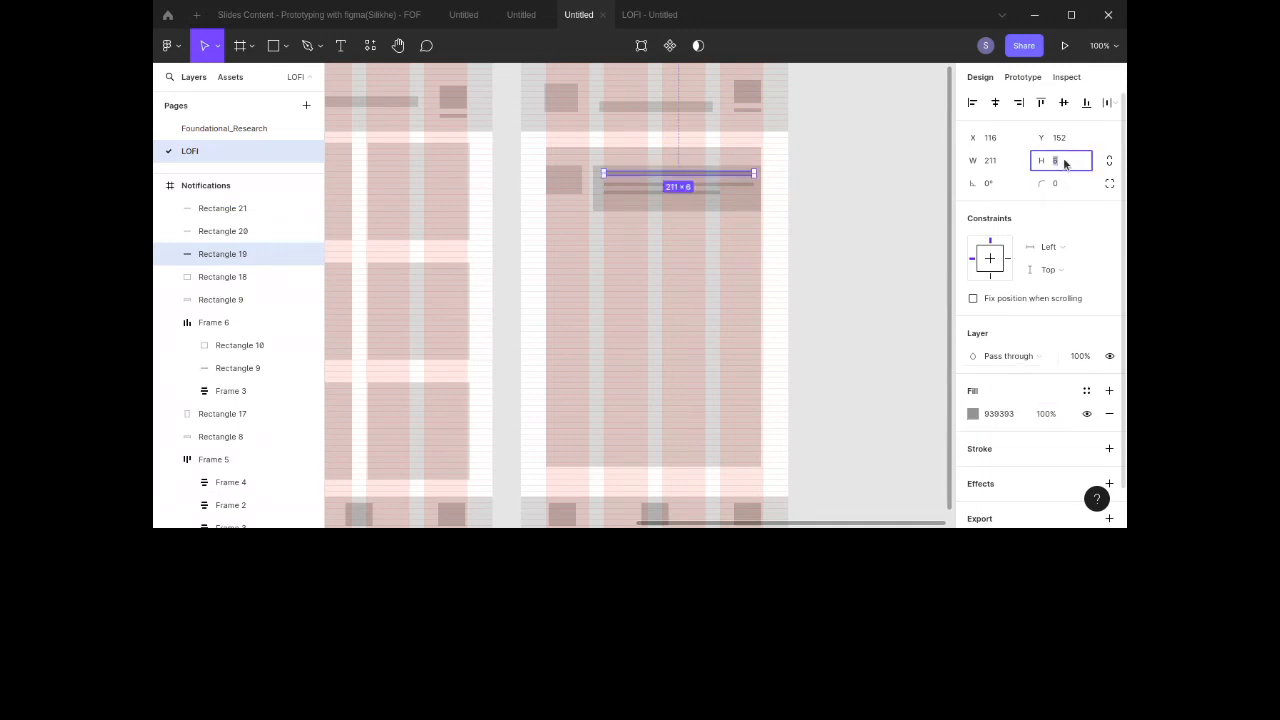
pyautogui.press('Up')
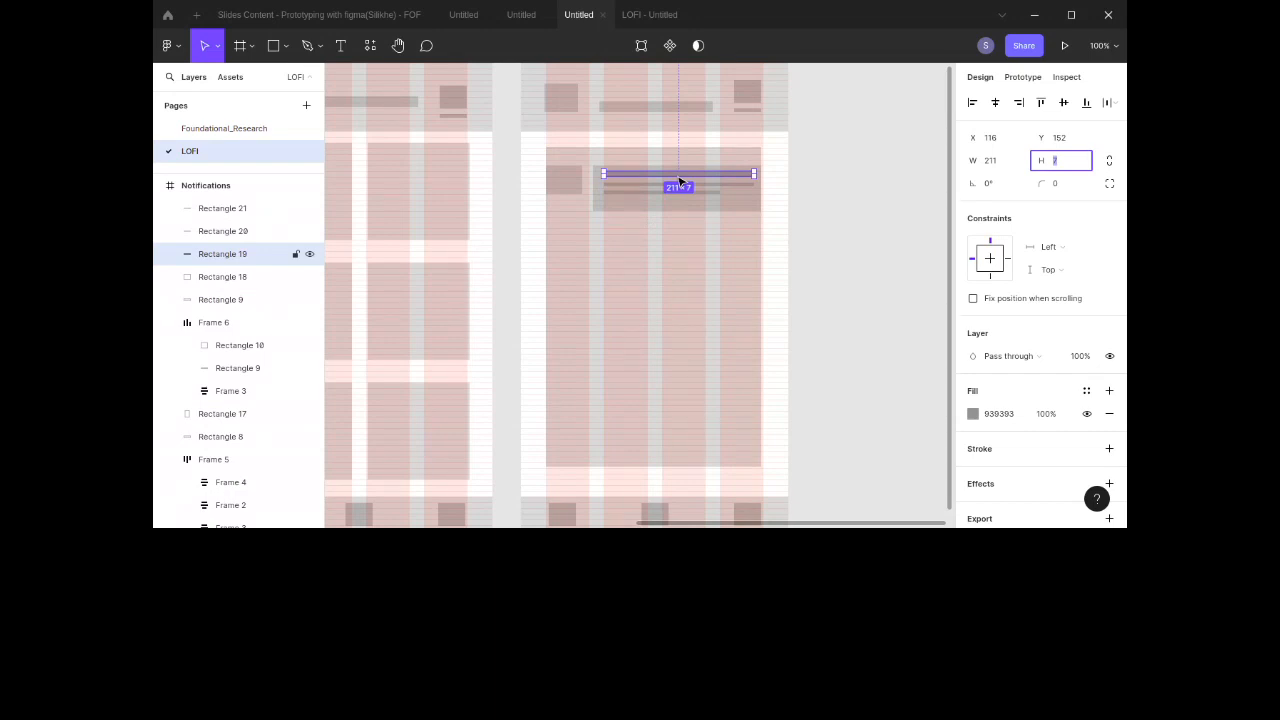
# Step: Duplicate the top line below the others and shorten the copy to 58 px at its right end
pyautogui.press('alt')
pyautogui.press('alt')
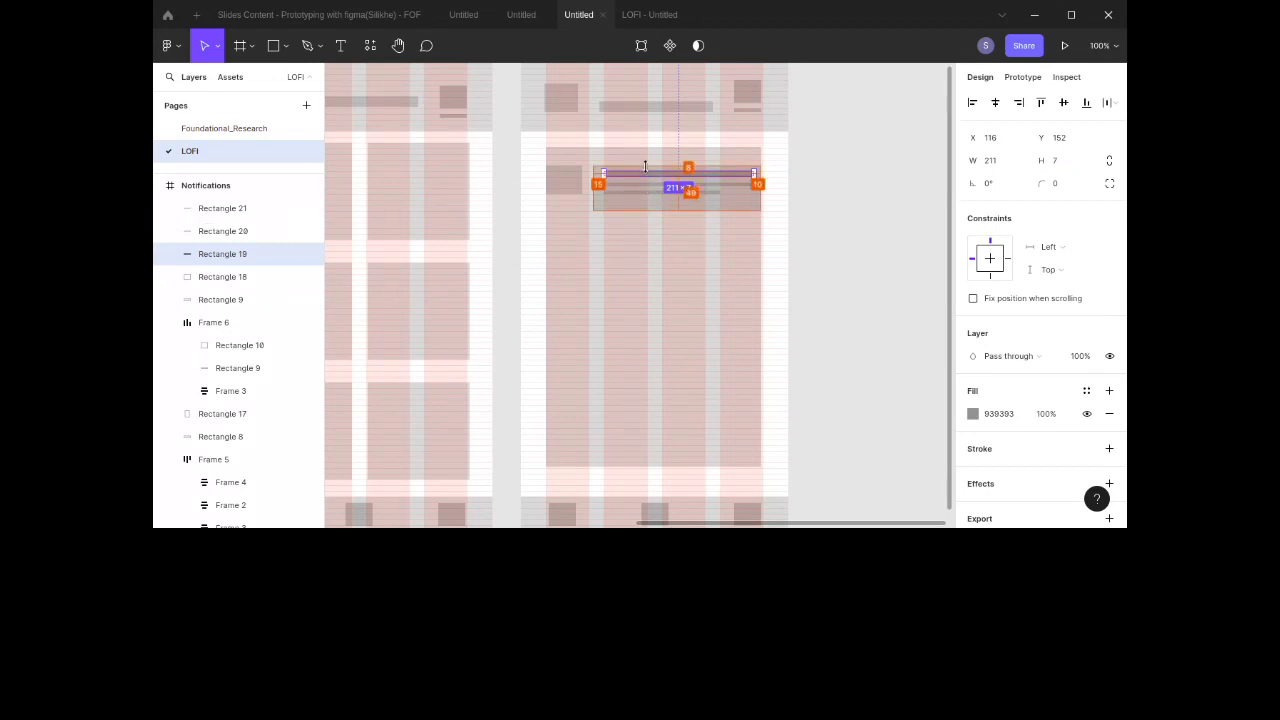
pyautogui.moveTo(641, 178); pyautogui.dragTo(646, 206)
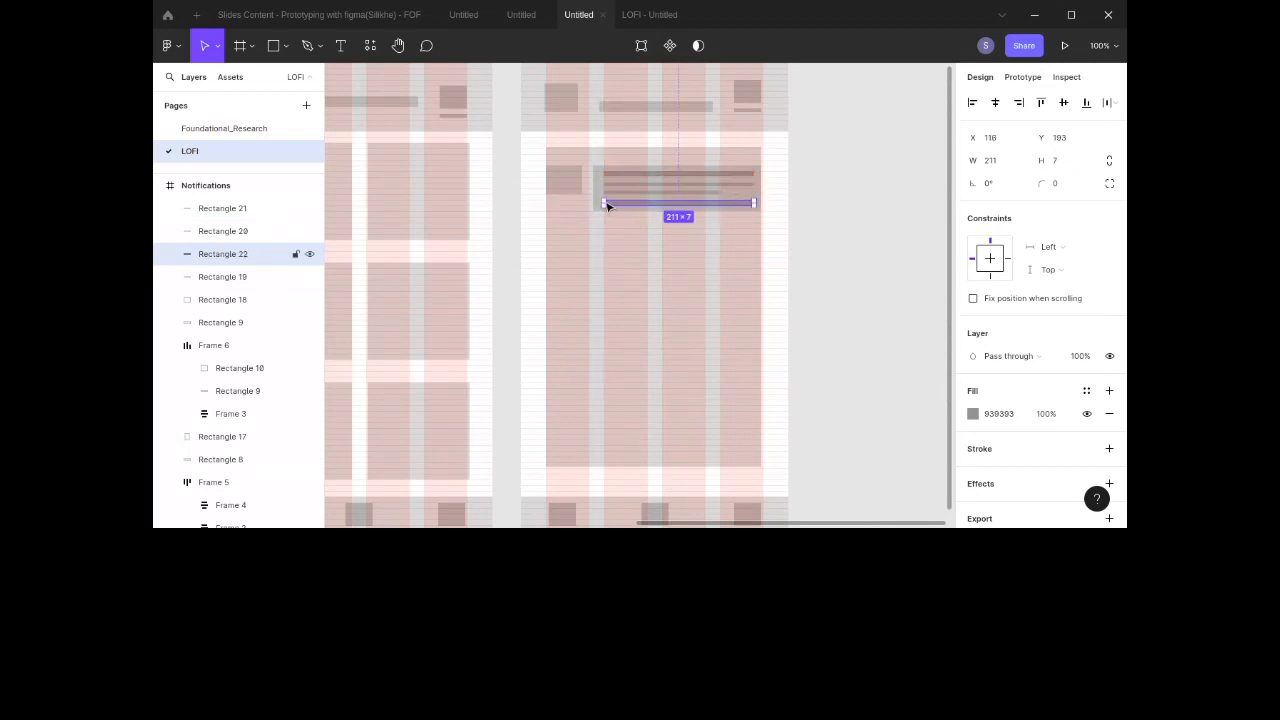
pyautogui.moveTo(601, 203); pyautogui.dragTo(713, 203)
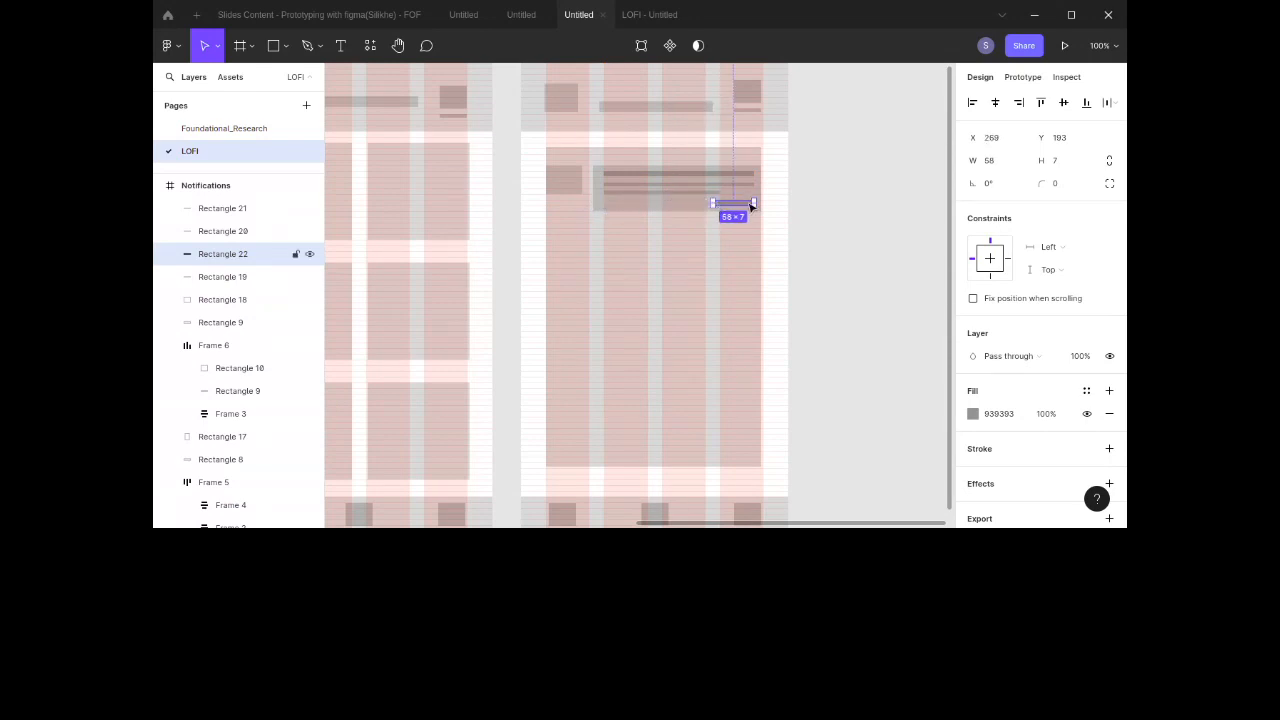
# Step: Wrap the two middle lines in an auto layout frame
pyautogui.click(680, 195)
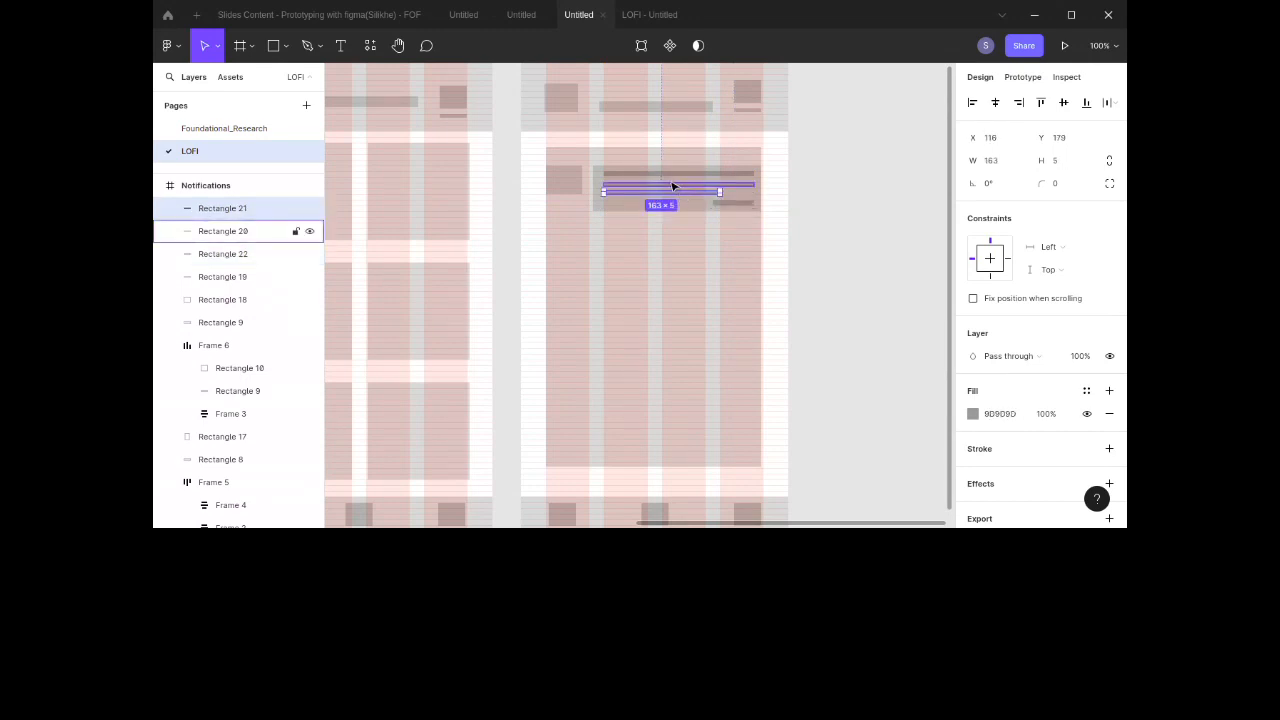
pyautogui.keyDown('shift'); pyautogui.click(673, 188); pyautogui.keyUp('shift')
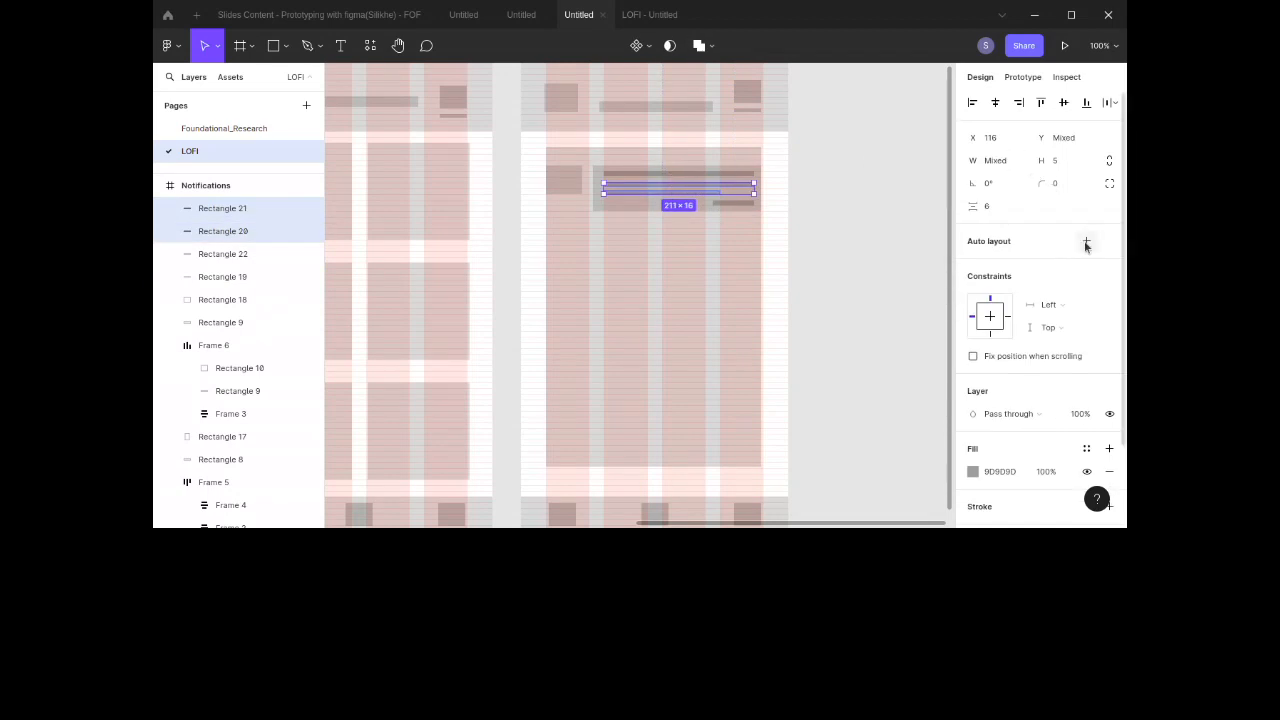
pyautogui.click(1086, 243)
# Step: Wrap the top line, the middle-line frame and the short line together in one auto layout frame
pyautogui.keyDown('shift'); pyautogui.click(737, 207); pyautogui.keyUp('shift')
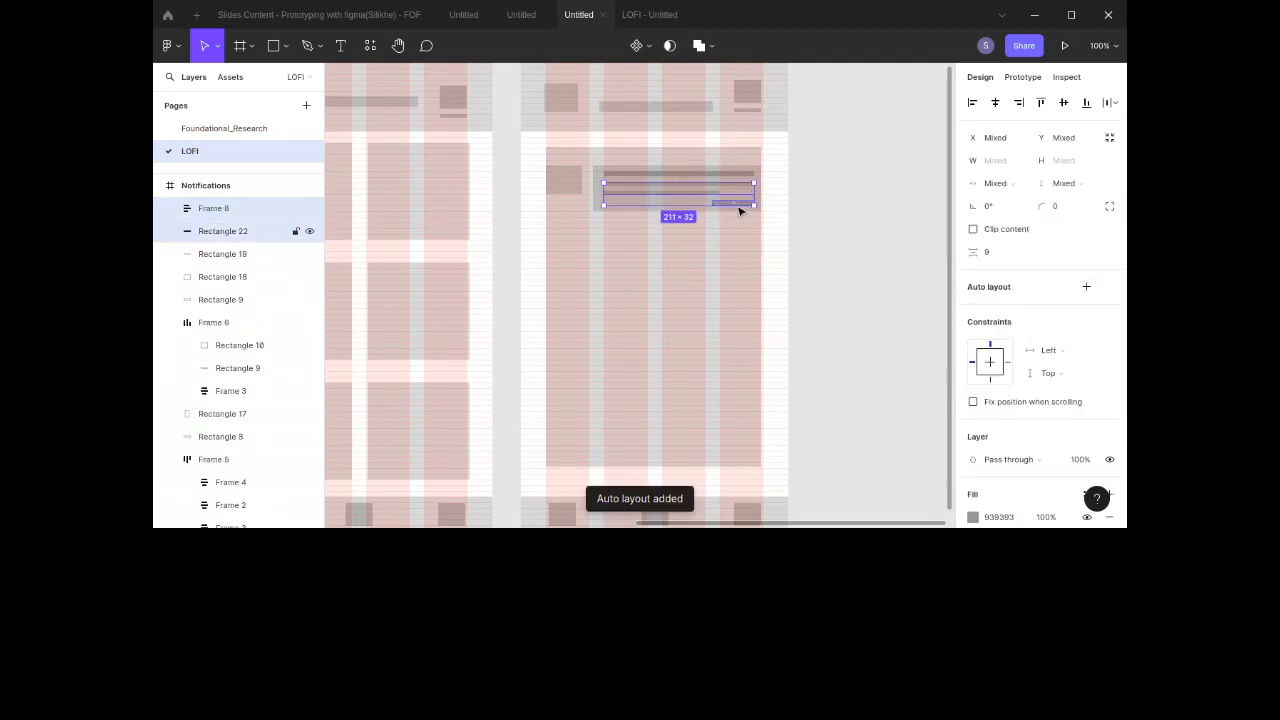
pyautogui.keyDown('shift'); pyautogui.click(706, 173); pyautogui.keyUp('shift')
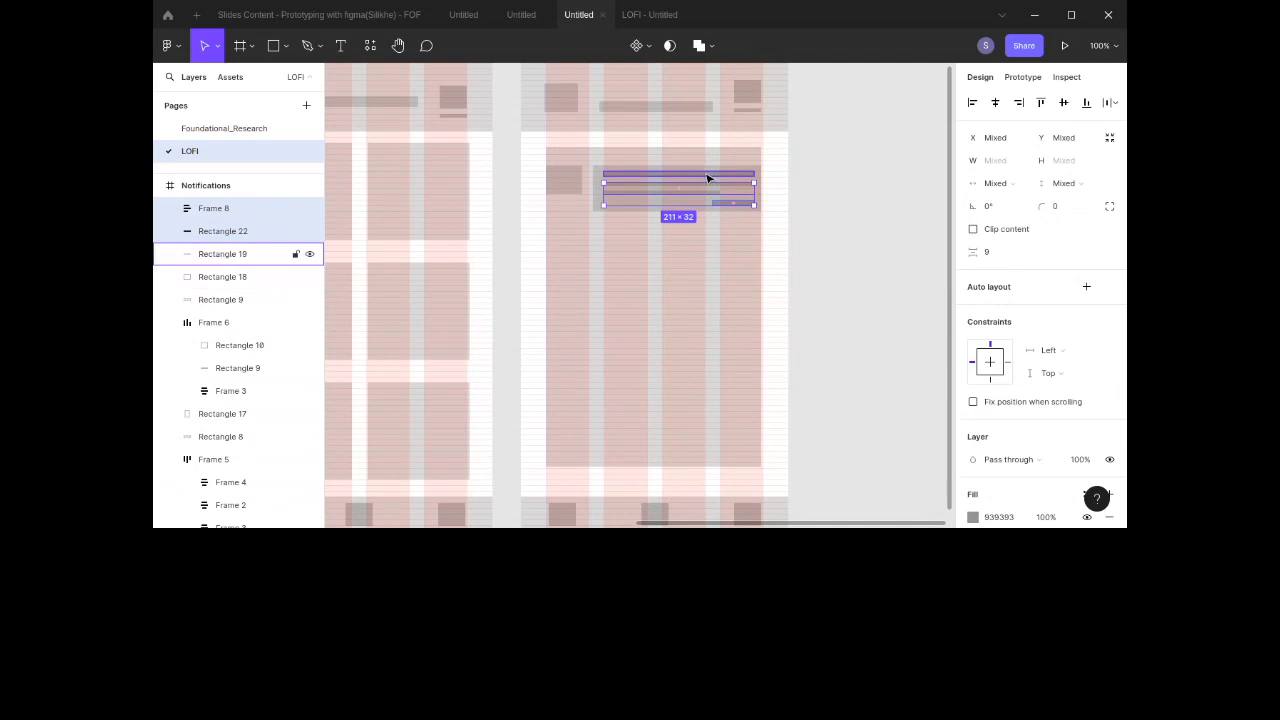
pyautogui.click(1085, 287)
# Step: Align the lines' auto layout to top right and reduce its item spacing
pyautogui.click(1051, 313)
pyautogui.click(1041, 314)
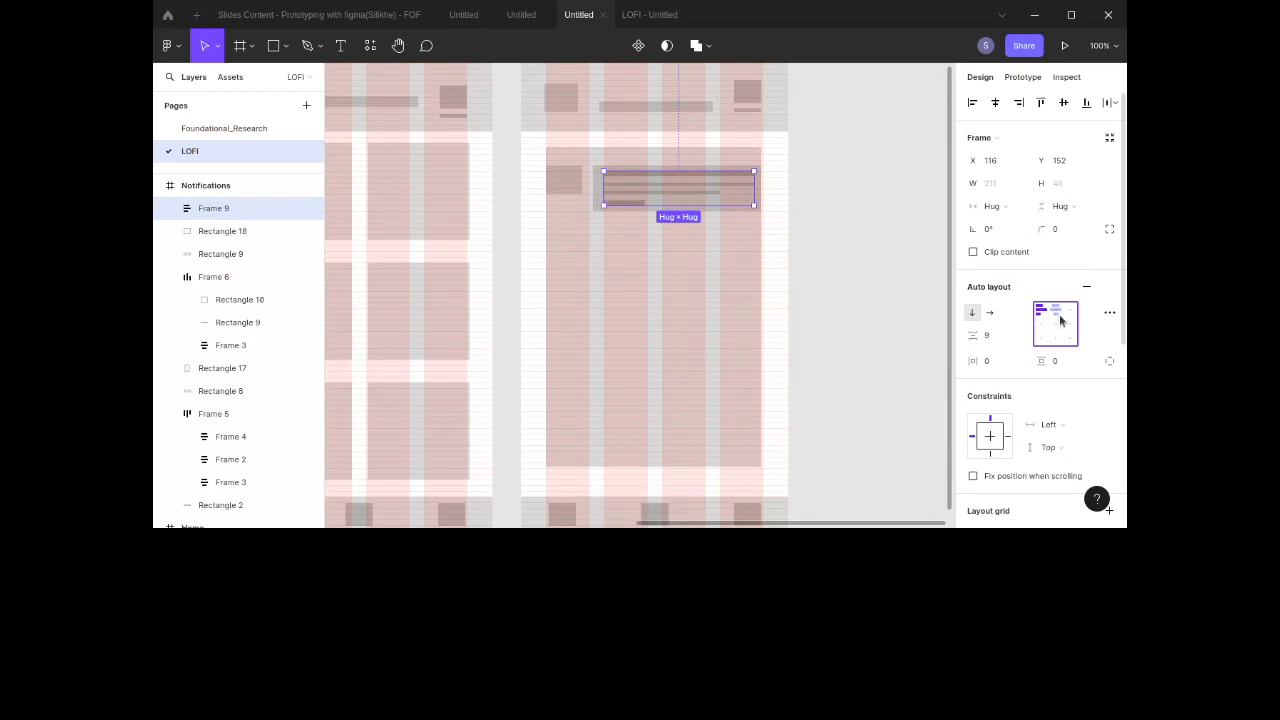
pyautogui.click(1069, 309)
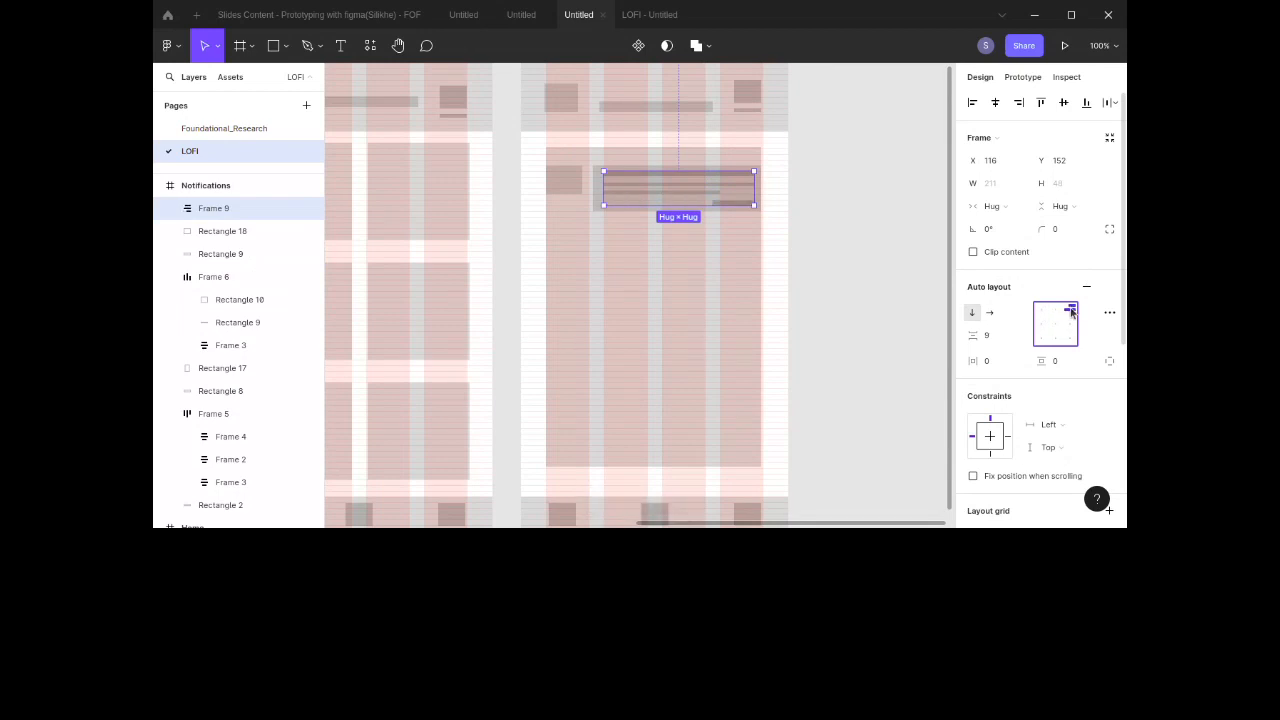
pyautogui.click(991, 336)
pyautogui.press('Down')
pyautogui.press('Down')
pyautogui.press('Down')
pyautogui.press('Down')
pyautogui.press('Down')
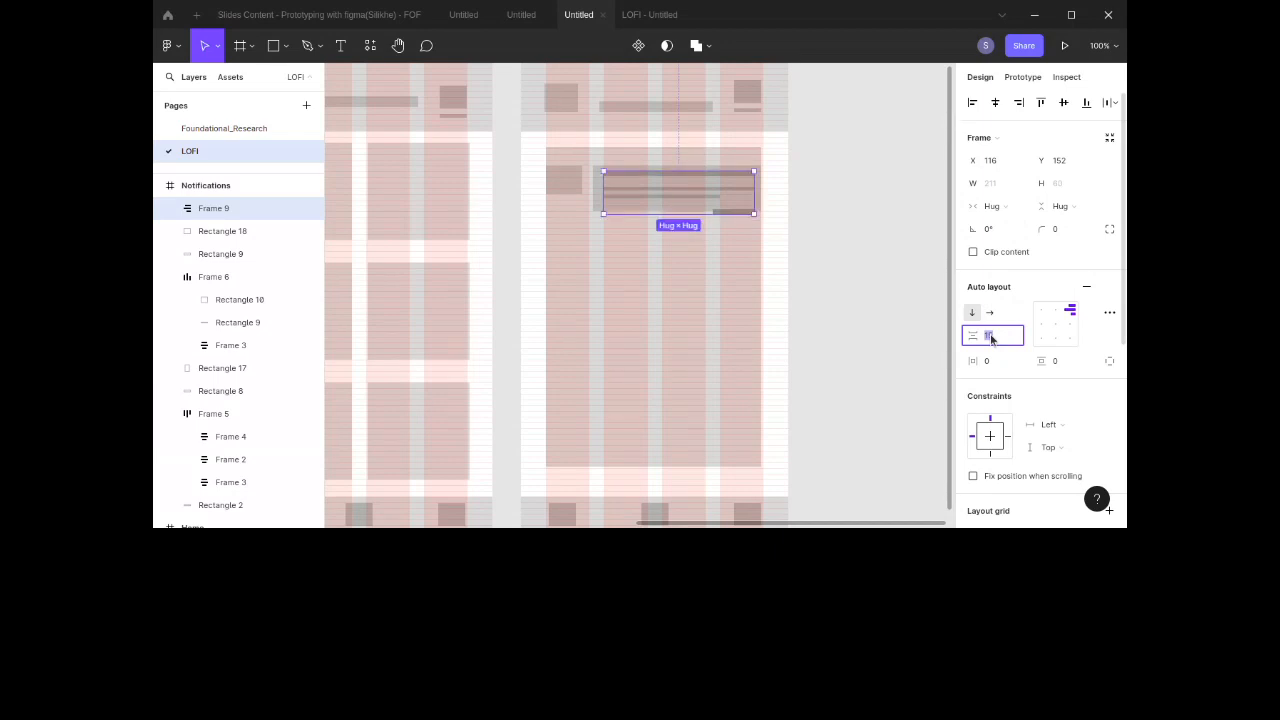
# Step: Try twice to wrap the content bar and the text-line frame in an auto layout frame, undoing each attempt
pyautogui.click(855, 263)
pyautogui.click(760, 194)
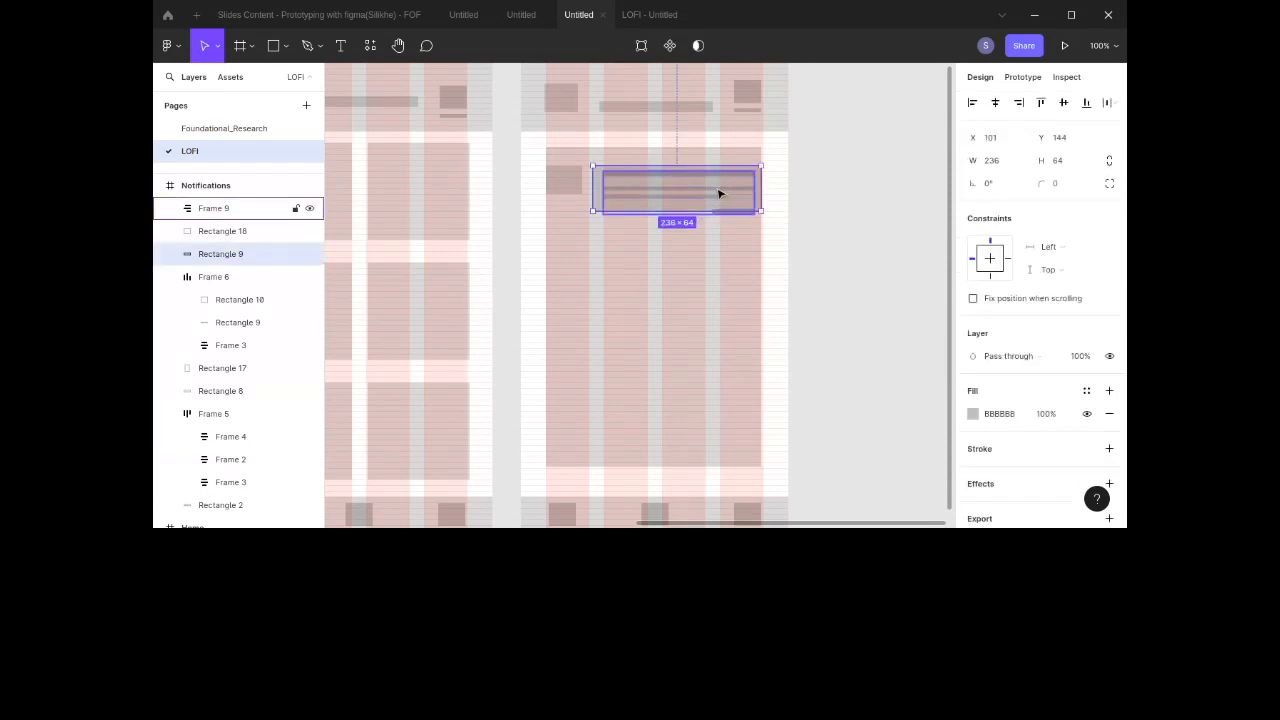
pyautogui.keyDown('shift'); pyautogui.click(719, 193); pyautogui.keyUp('shift')
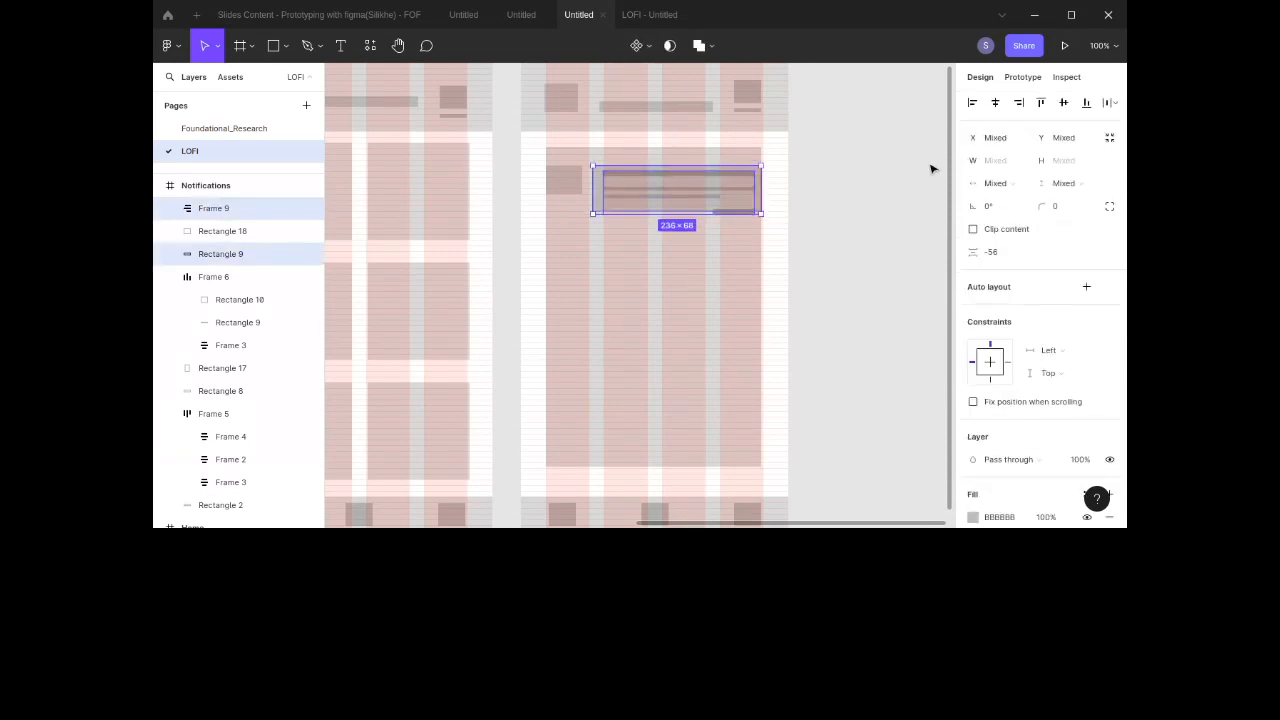
pyautogui.click(1087, 288)
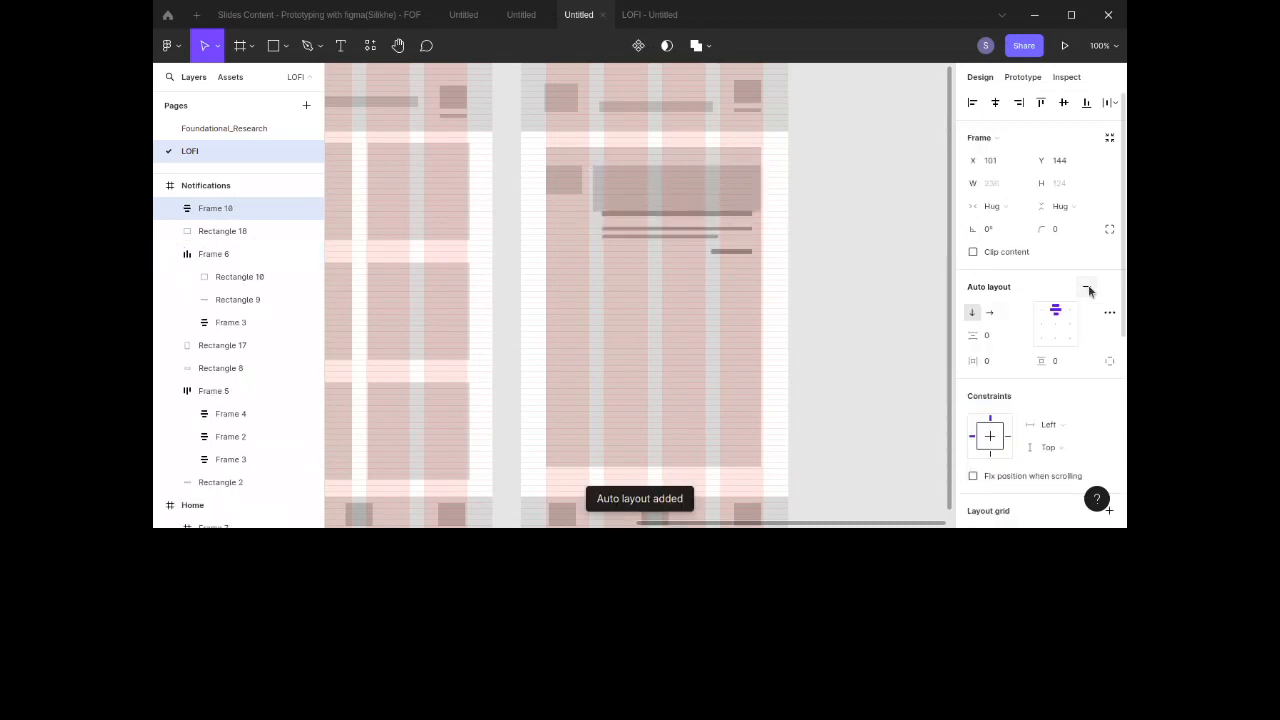
pyautogui.hotkey('ctrl', 'z')
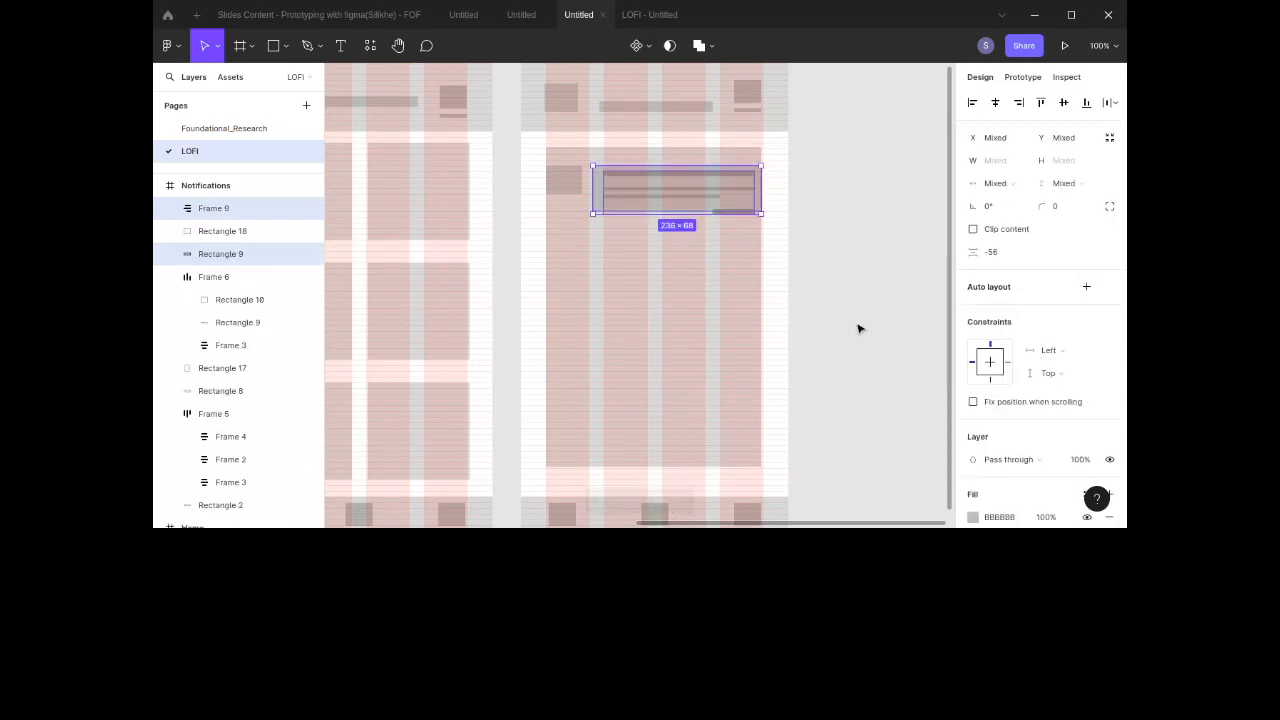
pyautogui.click(791, 270)
pyautogui.click(697, 195)
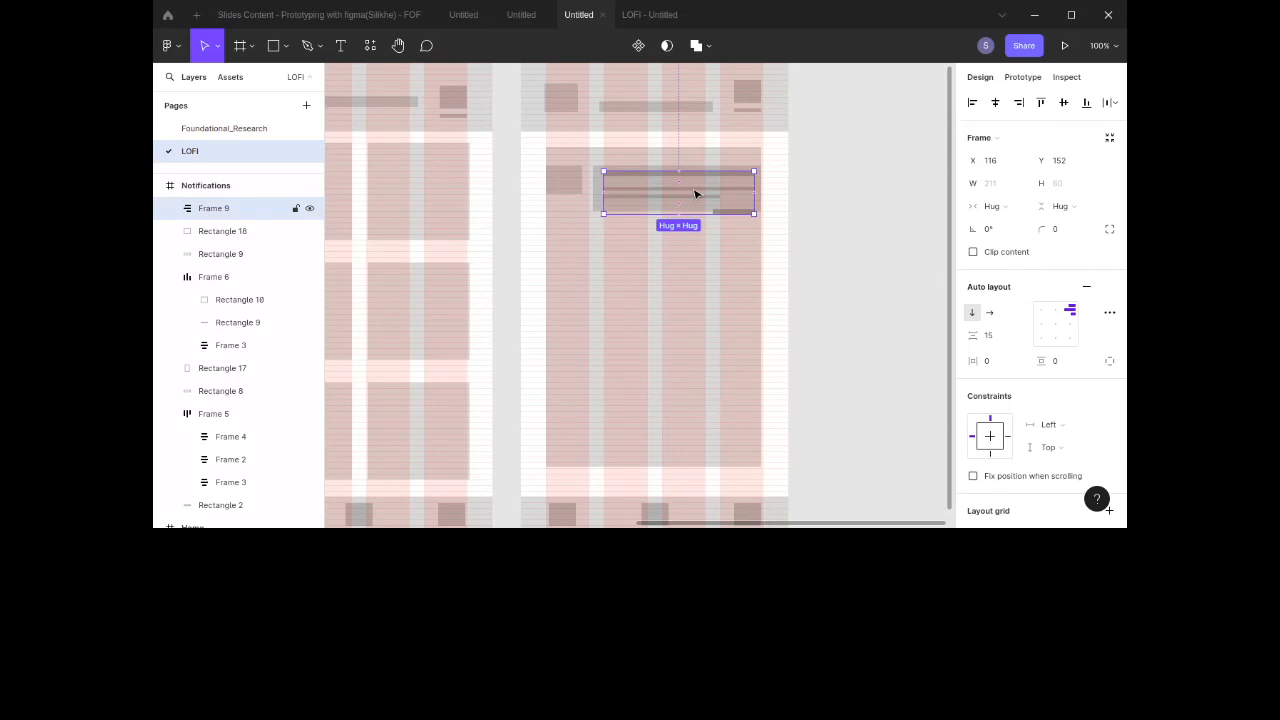
pyautogui.keyDown('shift'); pyautogui.click(595, 187); pyautogui.keyUp('shift')
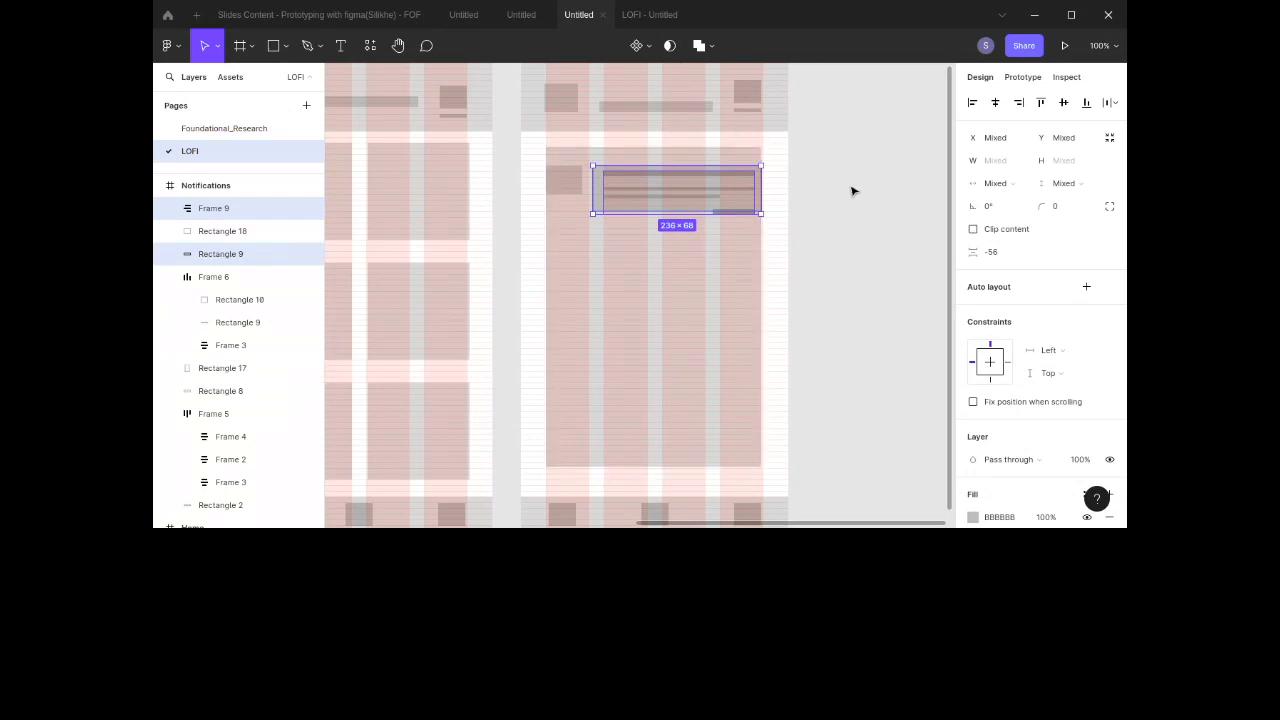
pyautogui.click(1085, 287)
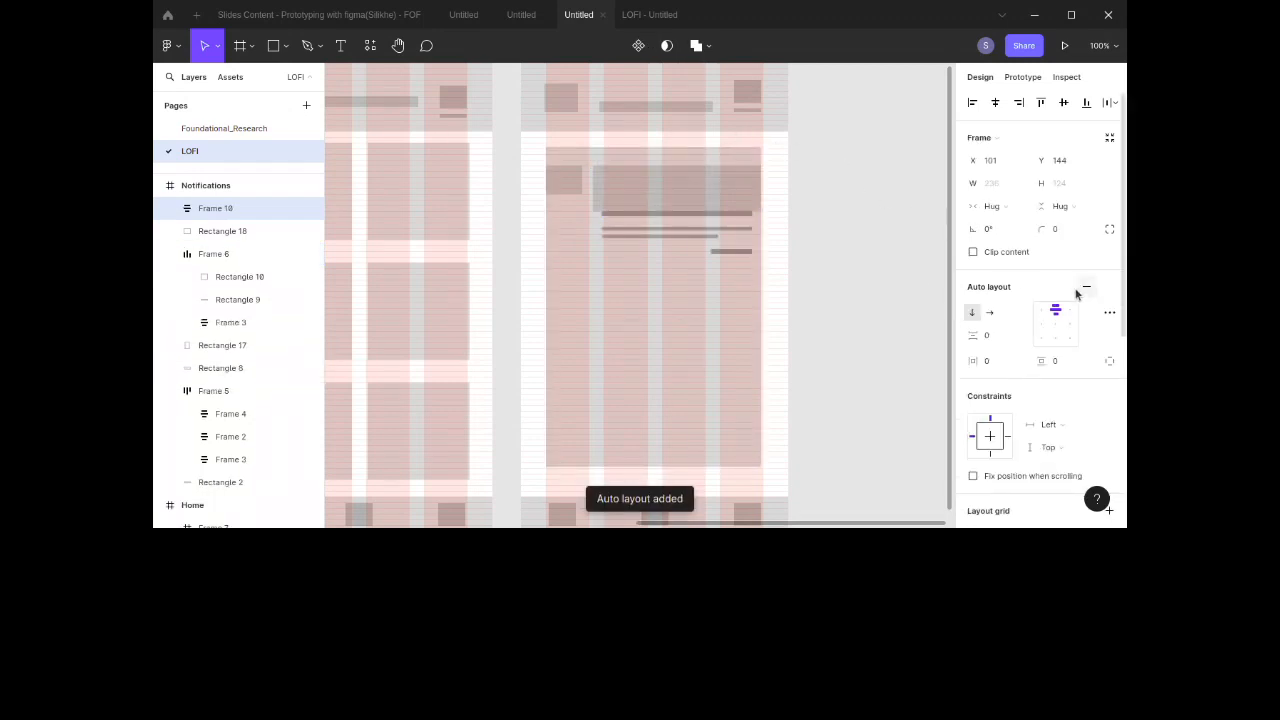
pyautogui.hotkey('ctrl', 'z')
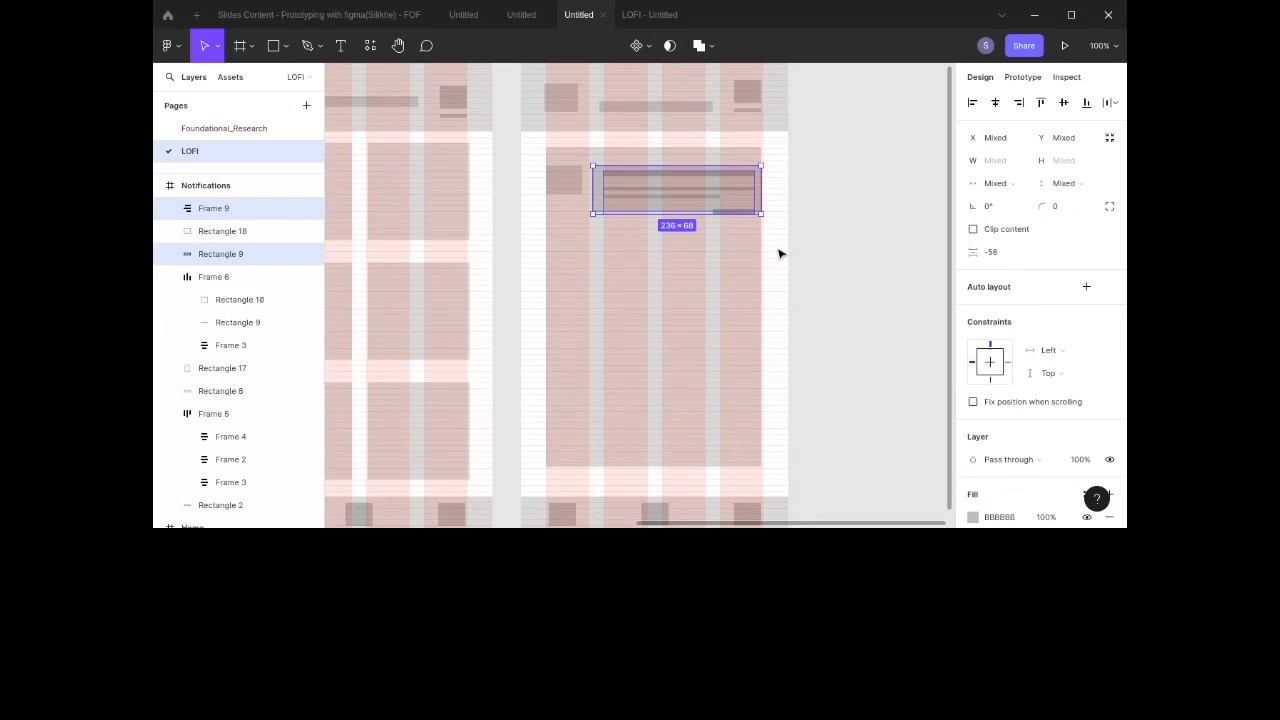
# Step: Wrap the text-line frame and the short grey line in an auto layout frame with vertical padding 5
pyautogui.press('Escape')
pyautogui.click(697, 203)
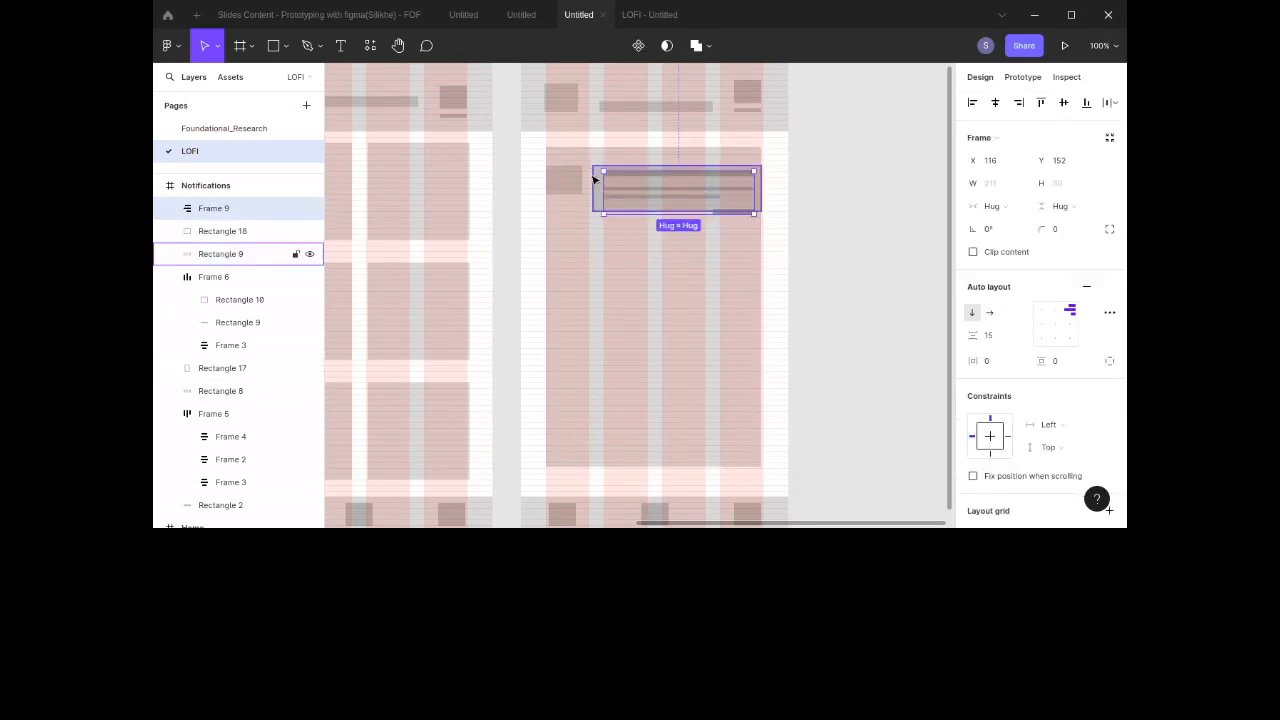
pyautogui.moveTo(650, 199); pyautogui.dragTo(640, 195)
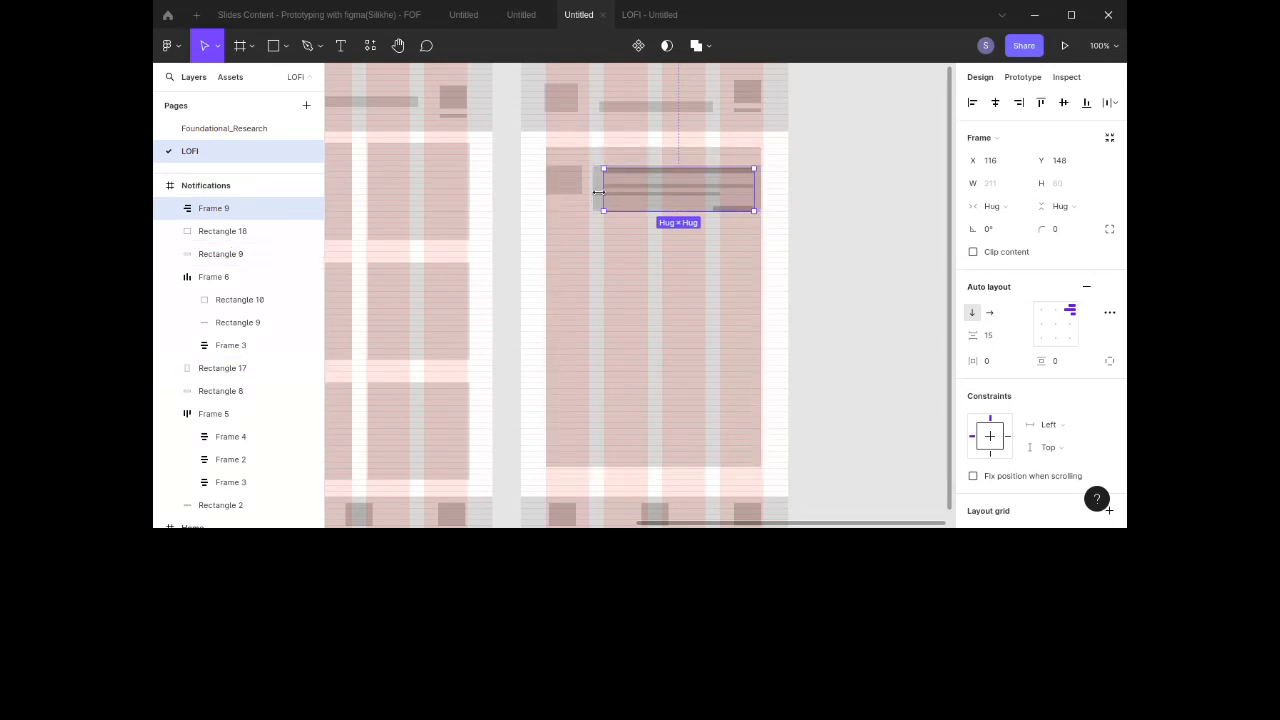
pyautogui.keyDown('shift'); pyautogui.click(597, 197); pyautogui.keyUp('shift')
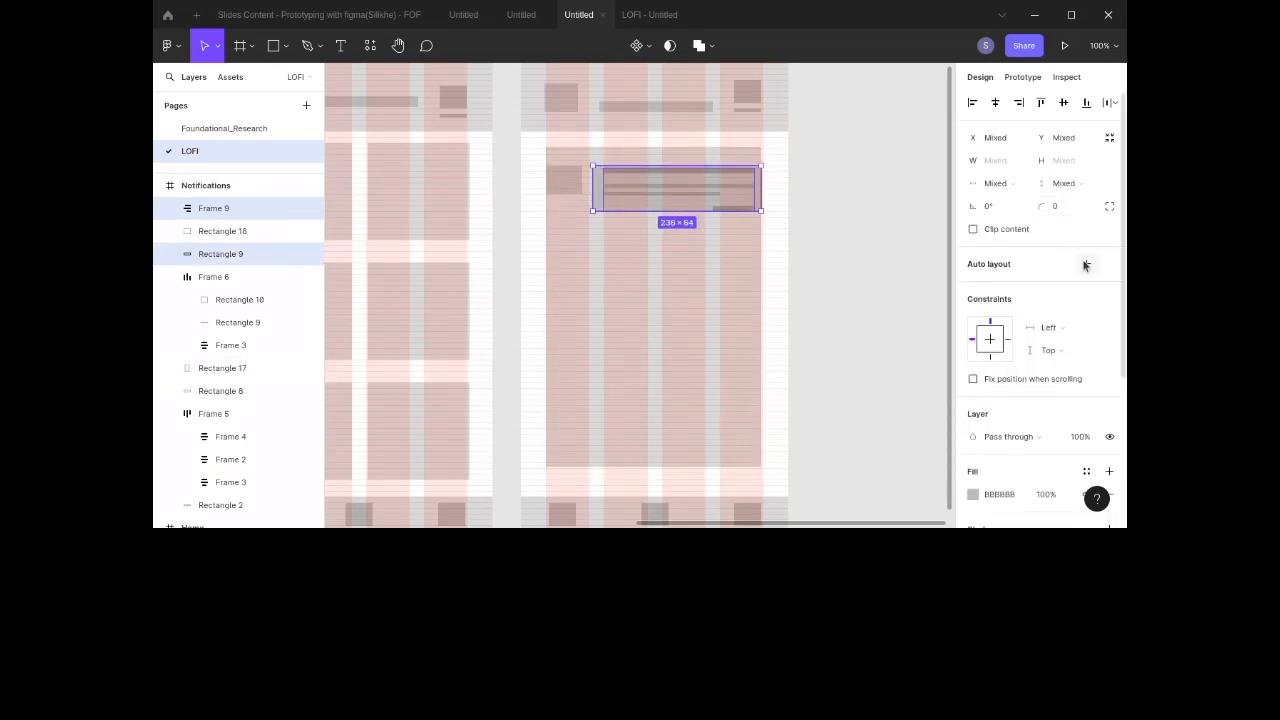
pyautogui.click(1086, 263)
pyautogui.click(1063, 362)
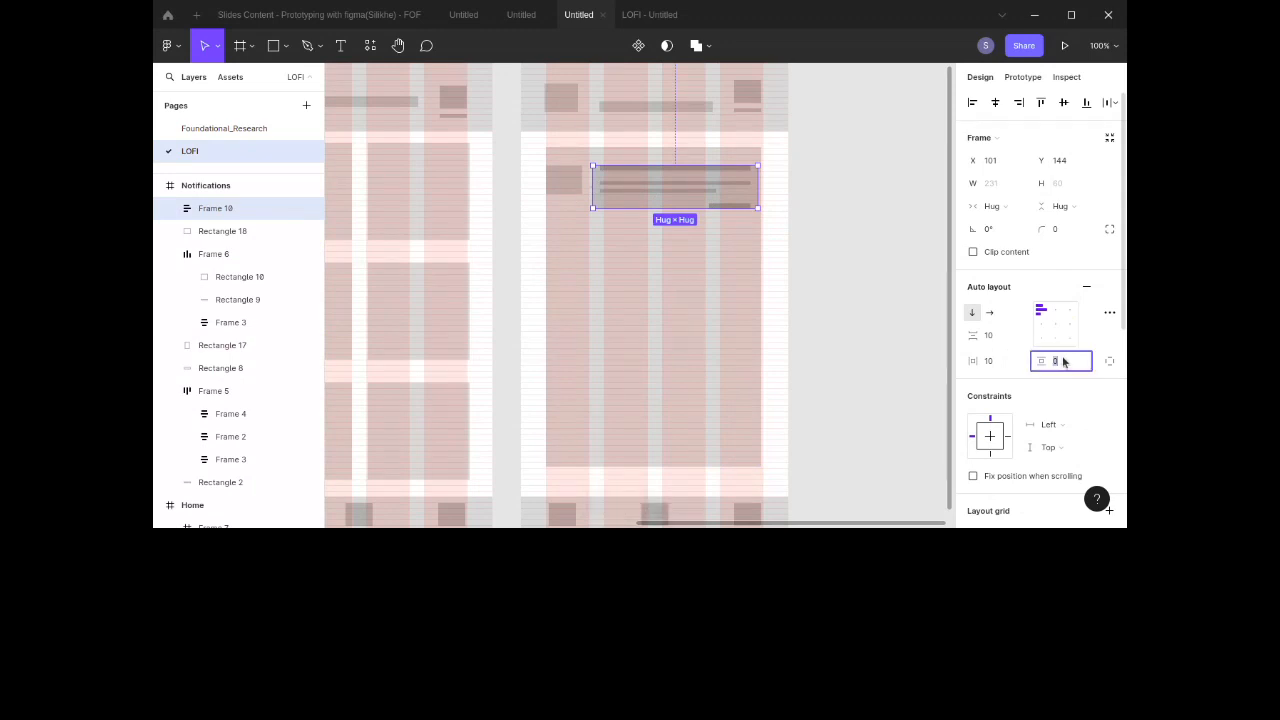
pyautogui.write('5')
pyautogui.press('Return')
pyautogui.click(842, 340)
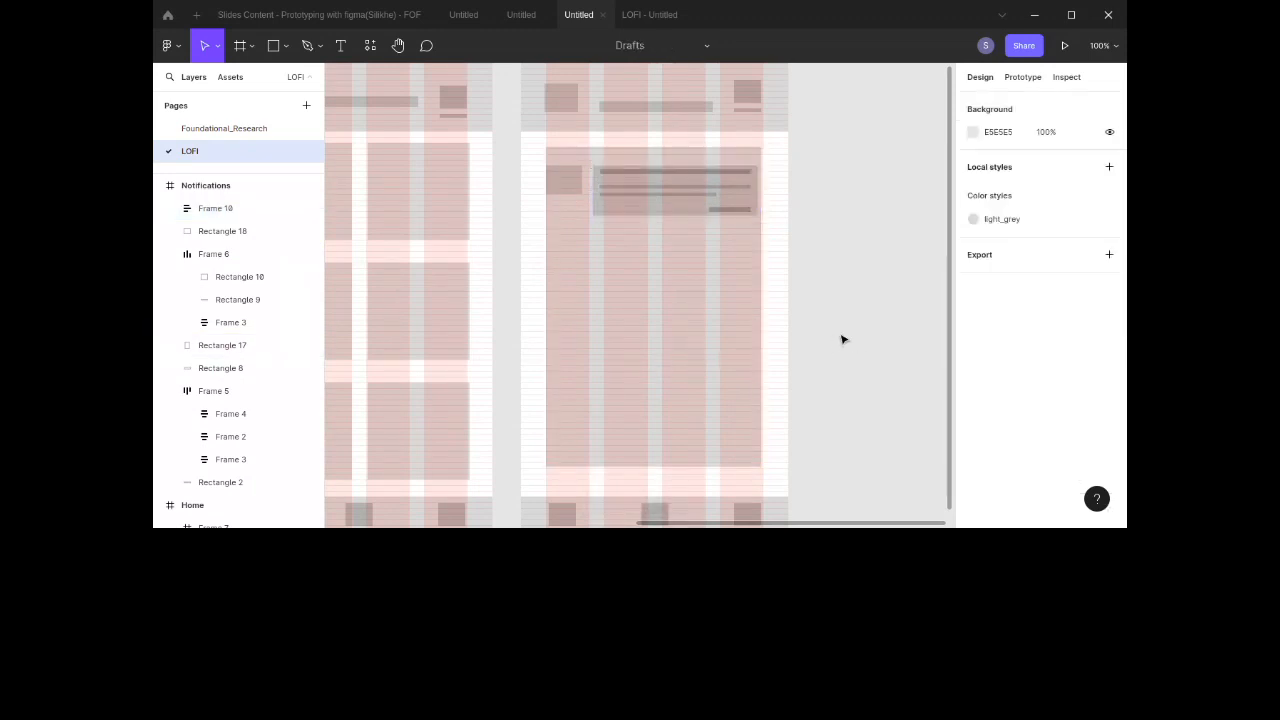
# Step: Raise the new card frame's vertical padding to 11
pyautogui.click(750, 210)
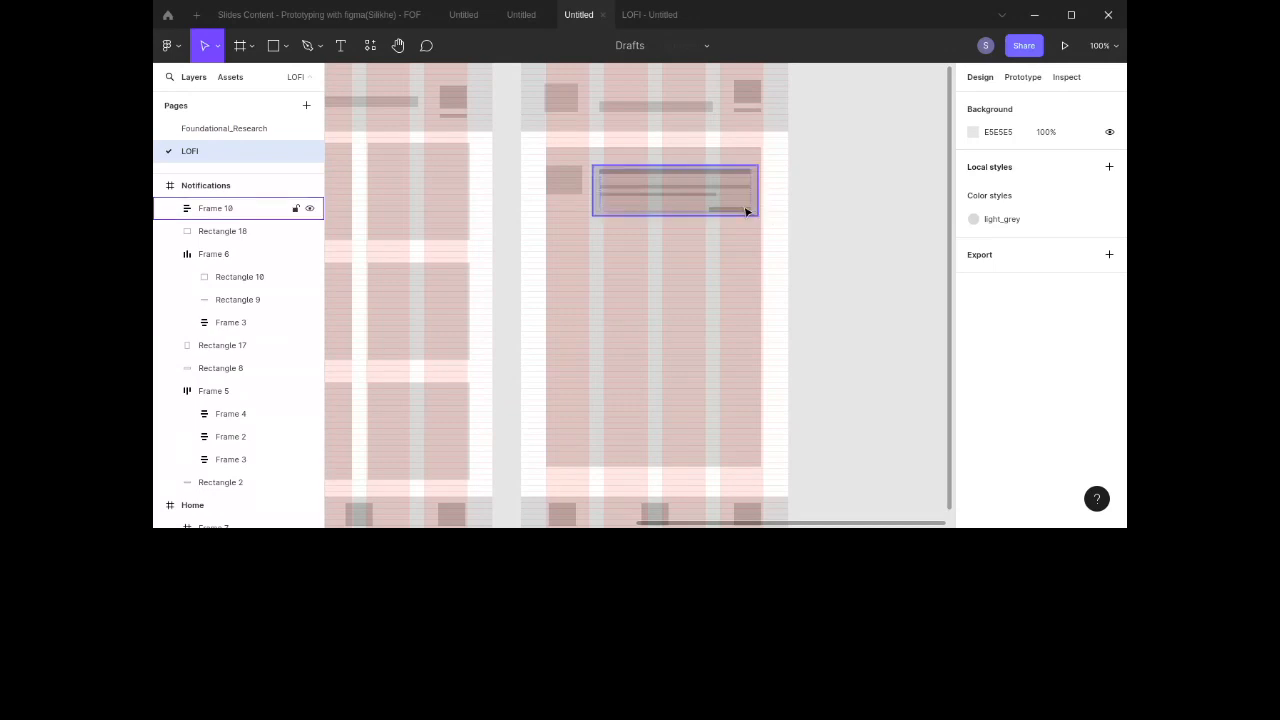
pyautogui.click(1057, 357)
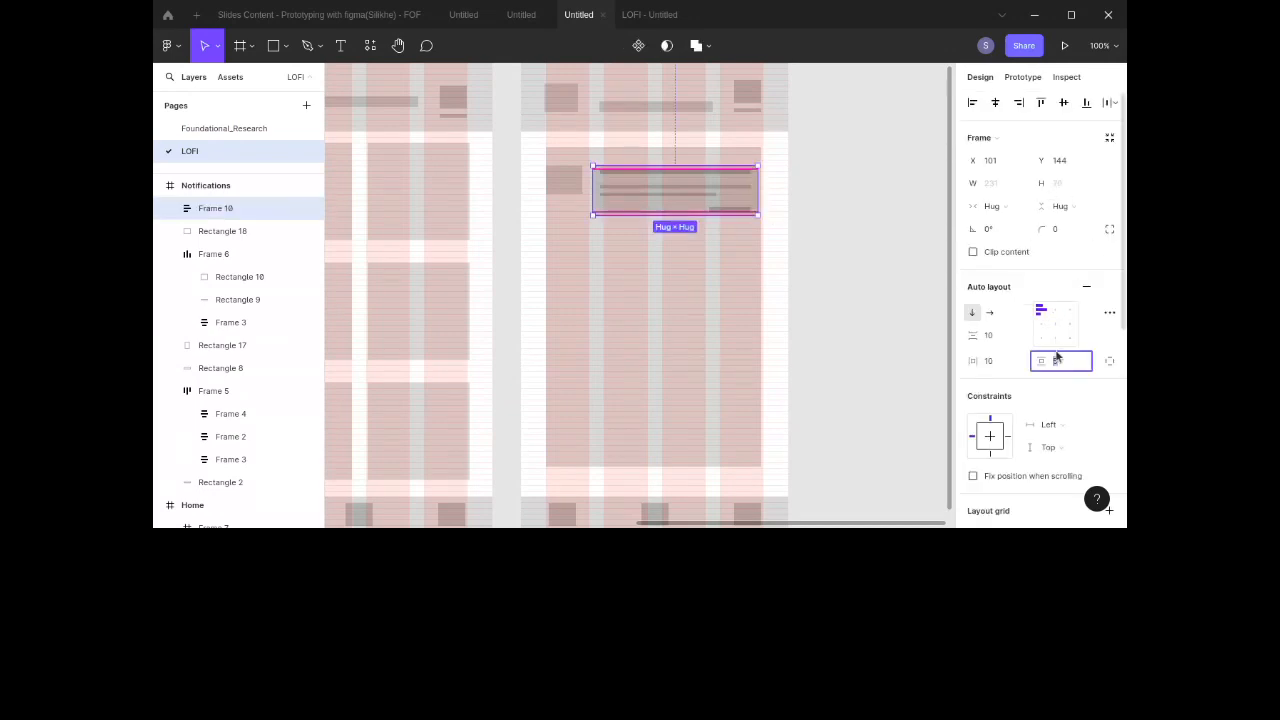
pyautogui.press('Up')
pyautogui.press('Up')
pyautogui.press('Up')
pyautogui.press('Up')
pyautogui.press('Up')
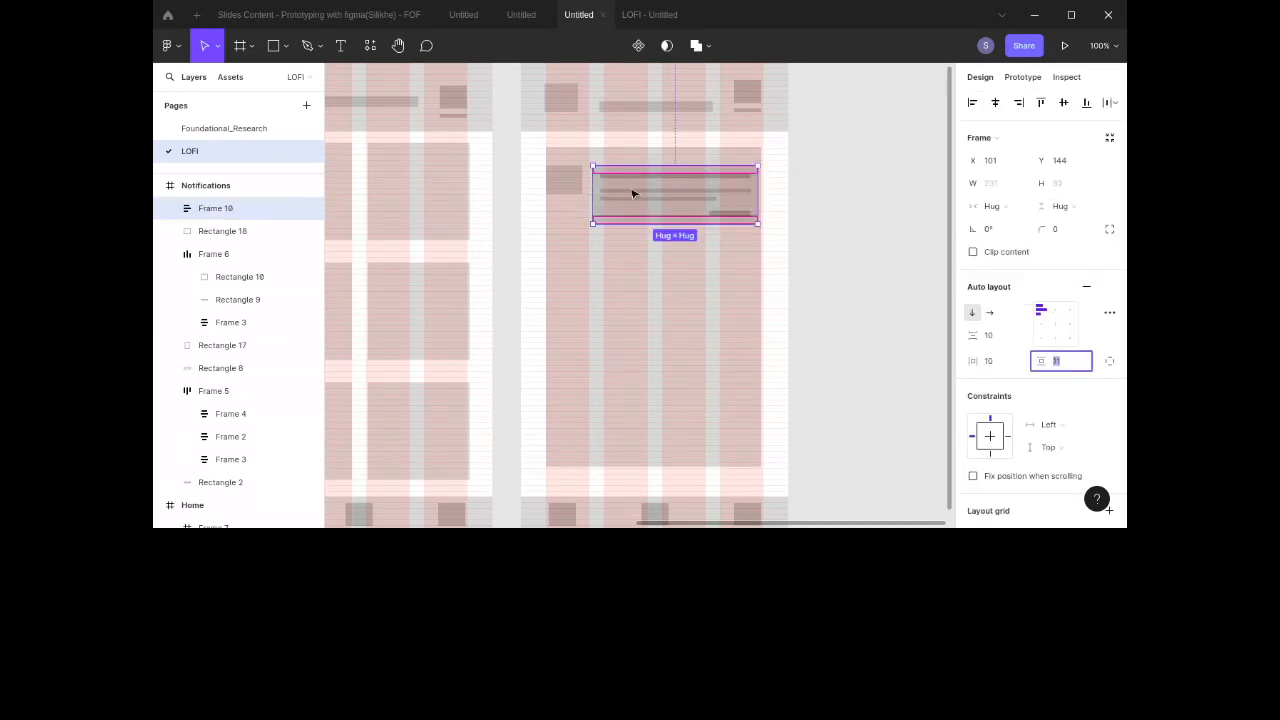
# Step: Resize the thumbnail rectangle beside the card to 61 × 82 so it matches the card's height
pyautogui.click(577, 183)
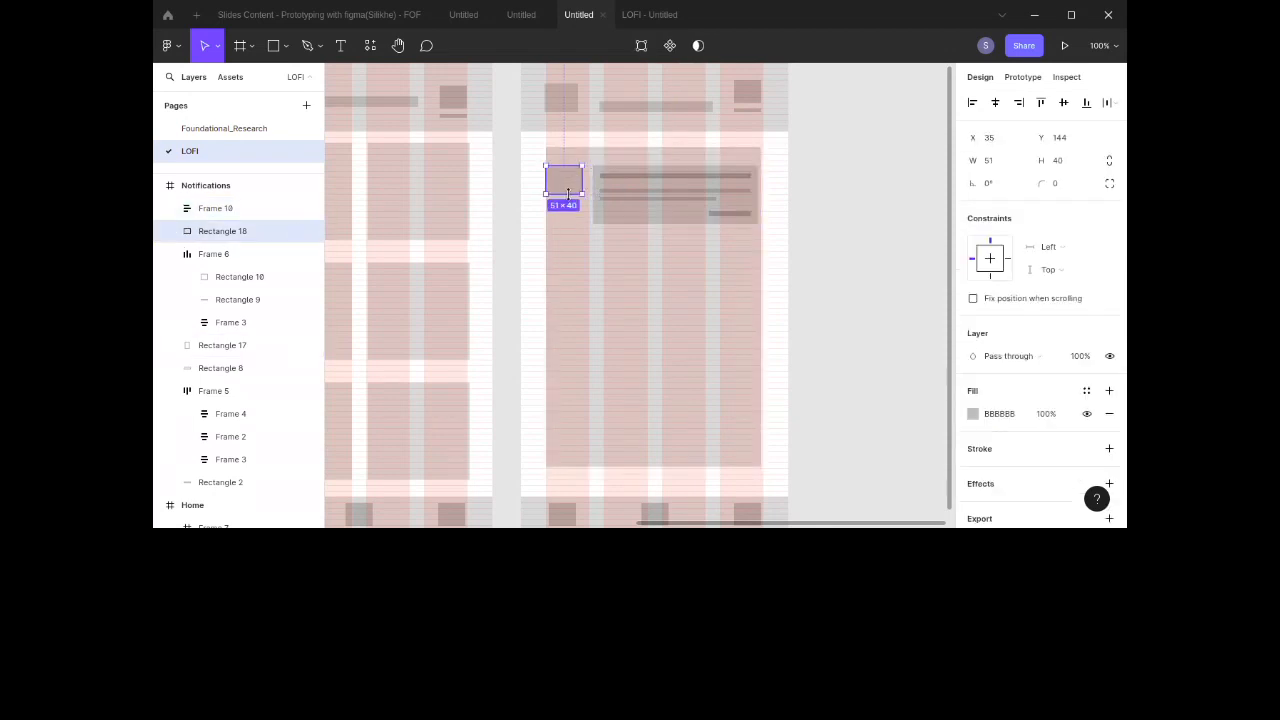
pyautogui.moveTo(567, 194)
pyautogui.mouseDown()
pyautogui.moveTo(566, 215)
pyautogui.moveTo(588, 201)
pyautogui.mouseUp()
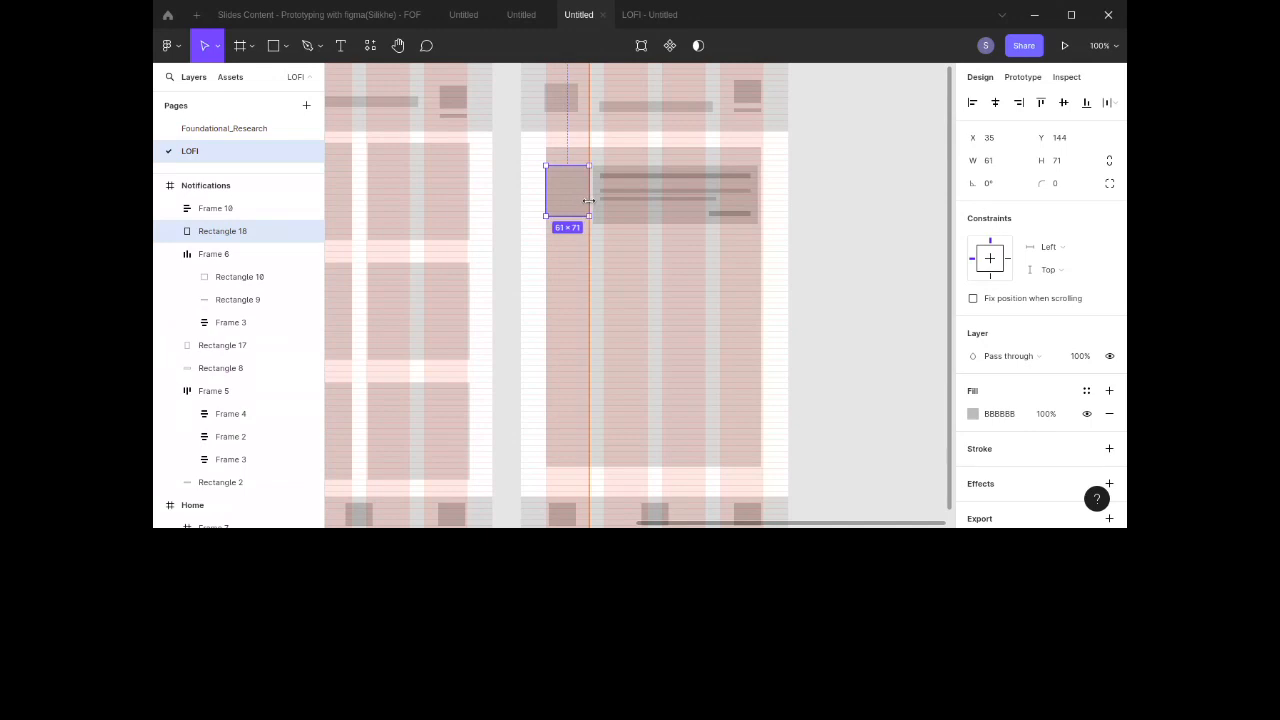
pyautogui.click(639, 203)
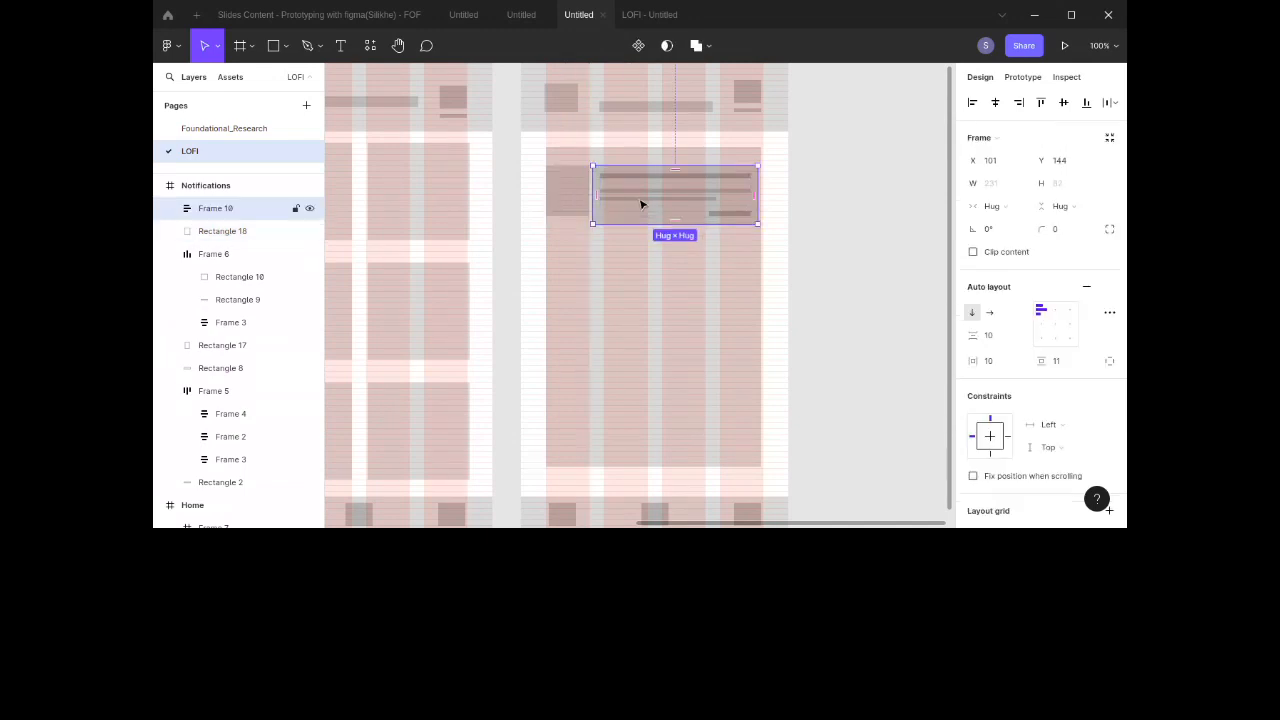
pyautogui.moveTo(641, 204); pyautogui.dragTo(640, 203)
pyautogui.click(572, 212)
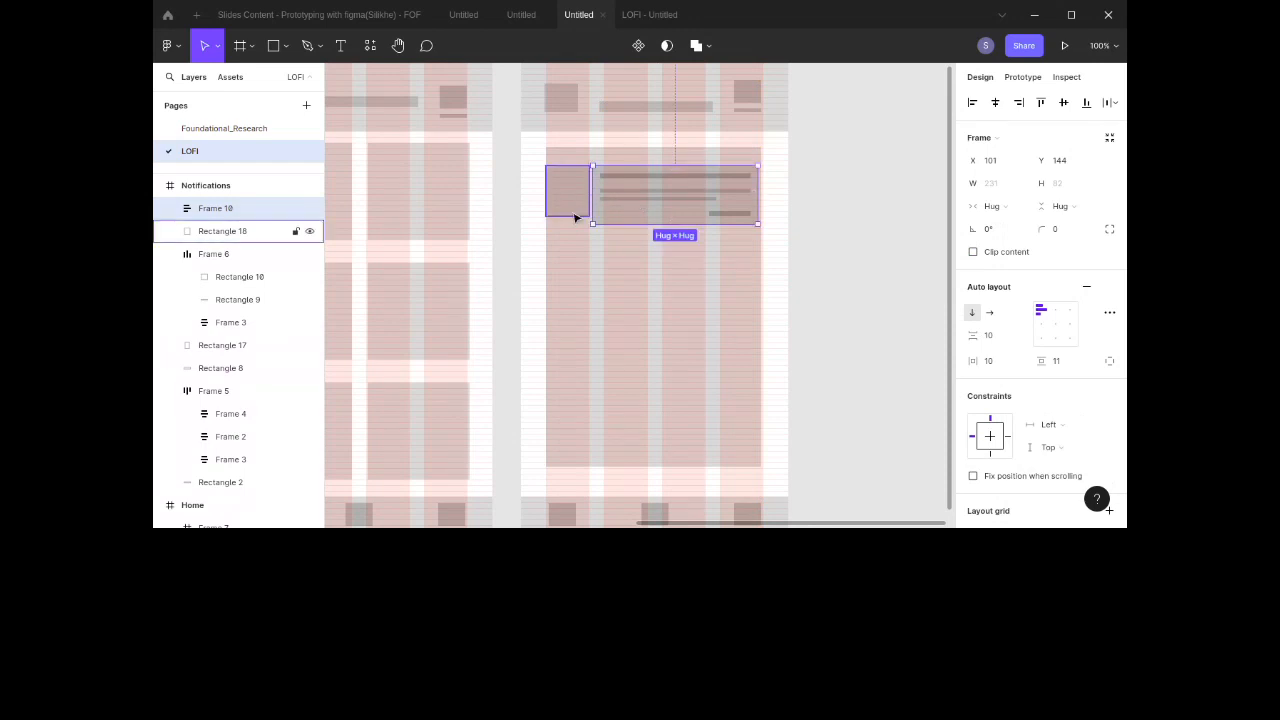
pyautogui.moveTo(571, 211); pyautogui.dragTo(576, 223)
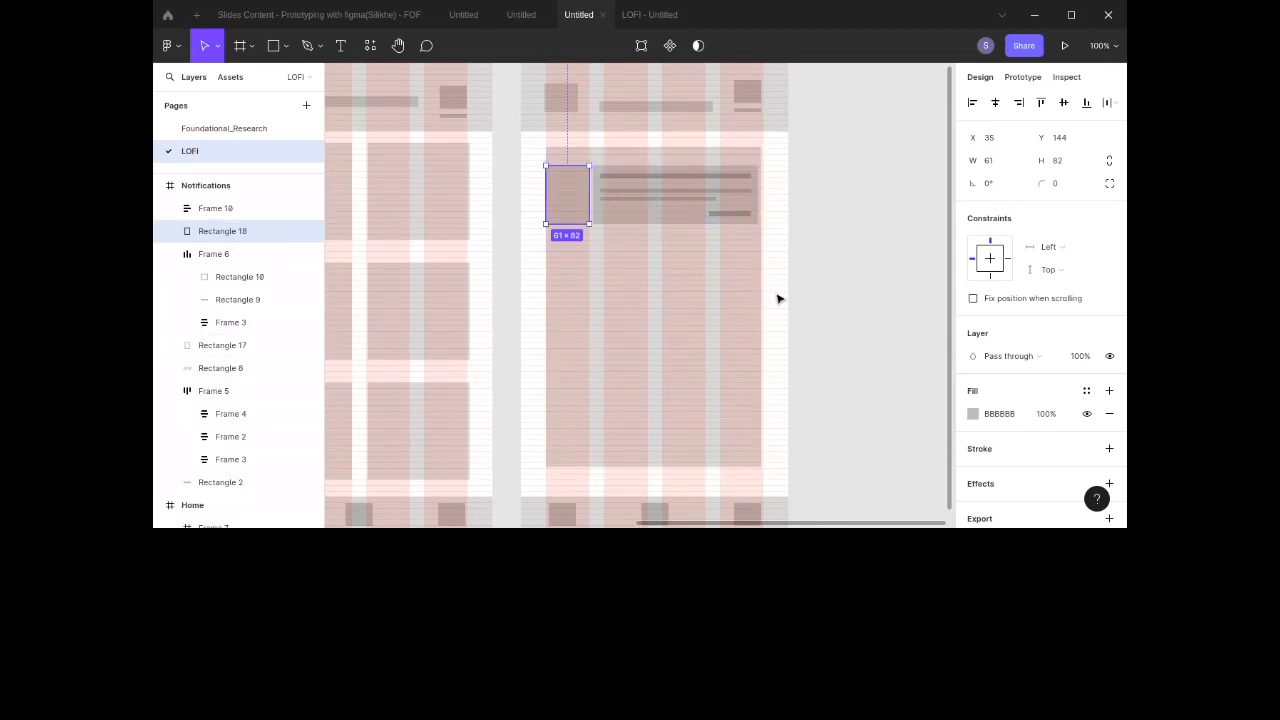
pyautogui.click(818, 291)
# Step: Wrap the thumbnail and the text card together in a horizontal auto layout frame
pyautogui.click(702, 289)
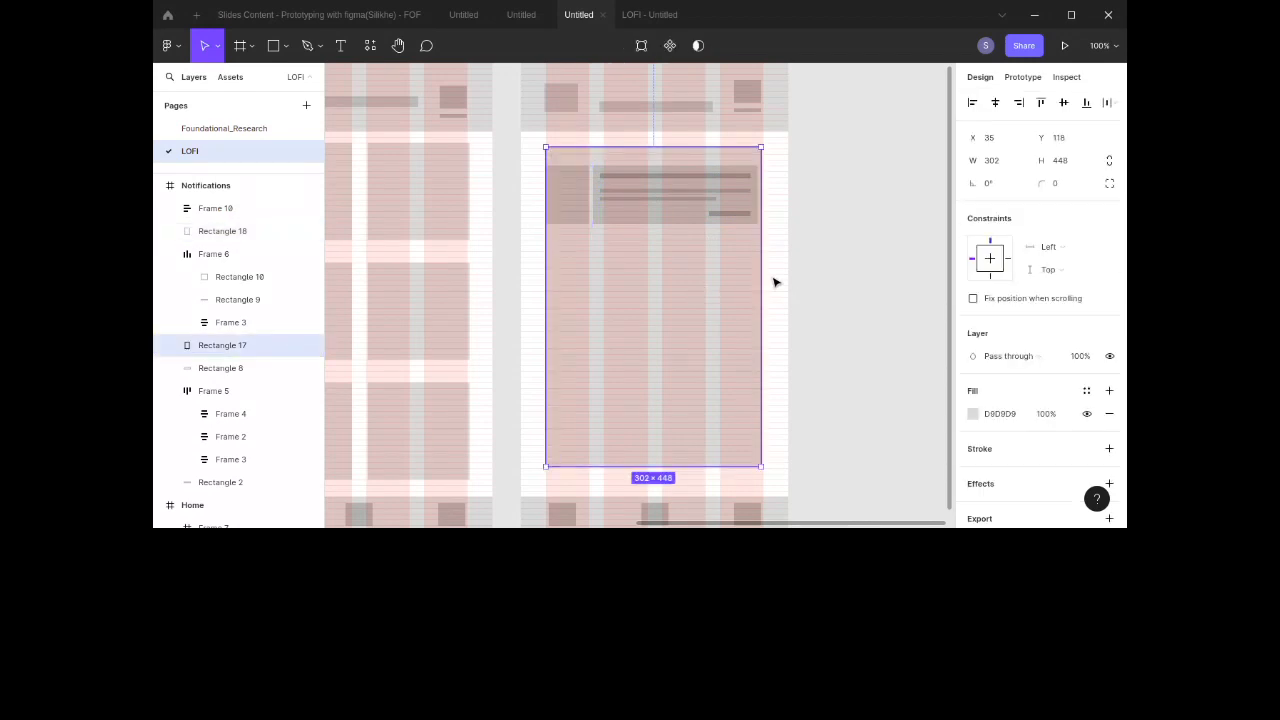
pyautogui.hscroll(-1, 721, 269)
pyautogui.hscroll(1, 721, 269)
pyautogui.scroll(-1, 721, 269)
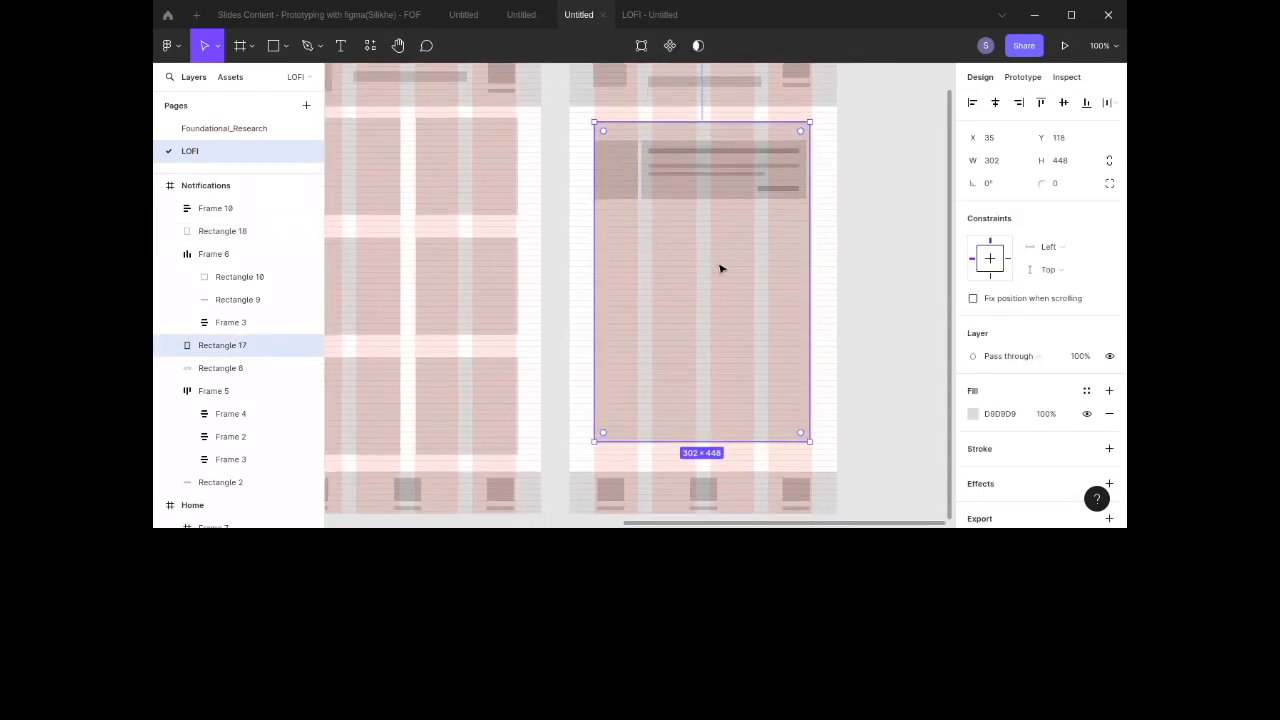
pyautogui.click(846, 243)
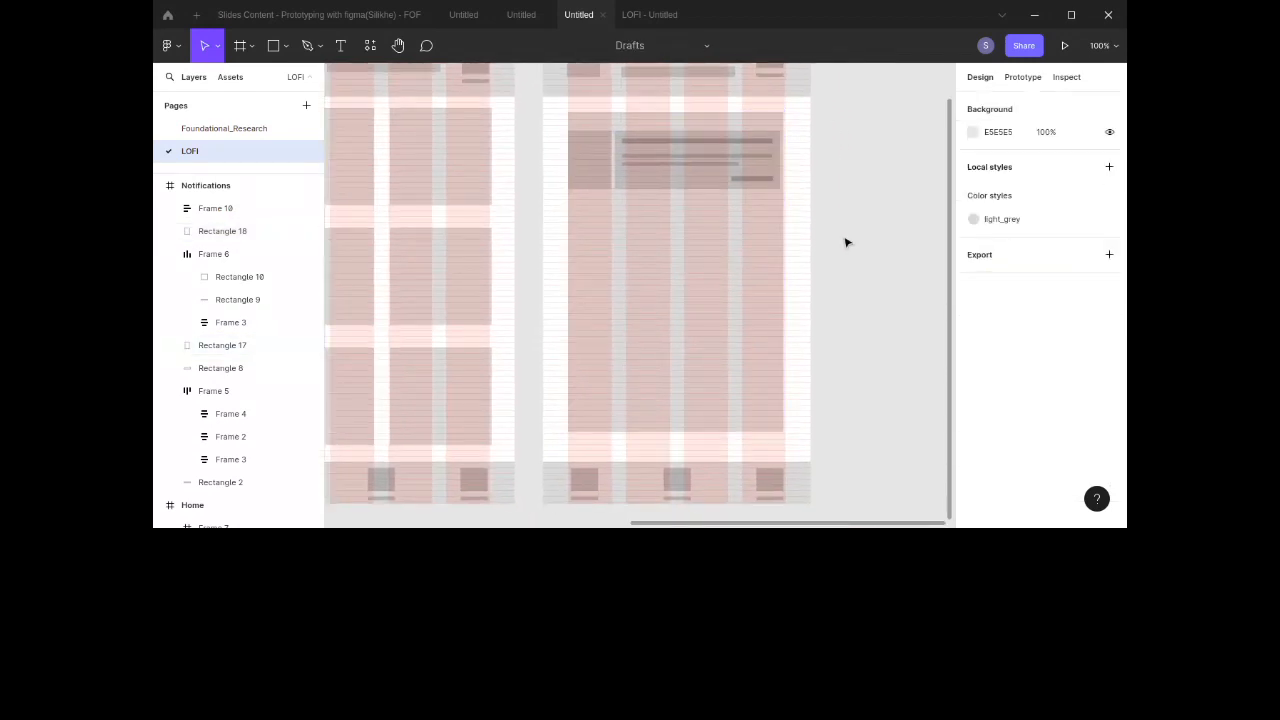
pyautogui.click(705, 171)
pyautogui.keyDown('shift'); pyautogui.click(597, 165); pyautogui.keyUp('shift')
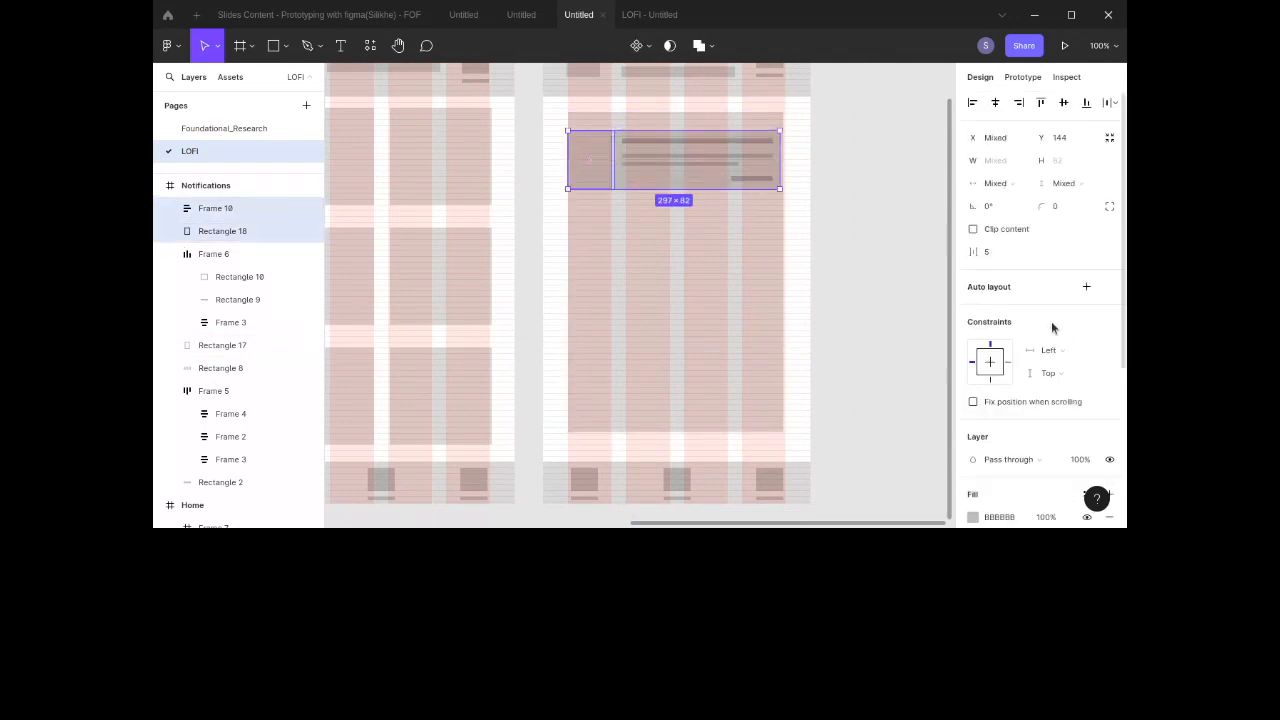
pyautogui.click(1086, 287)
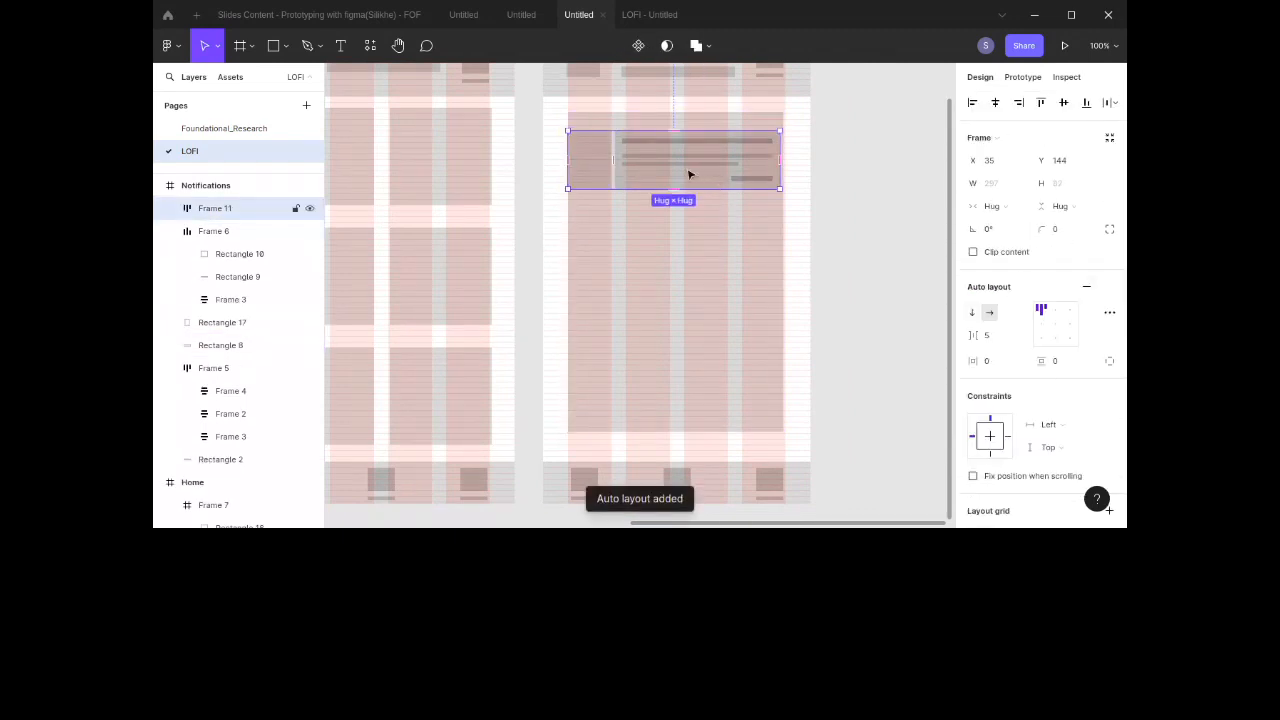
# Step: Duplicate the notification card into four copies stacked down the screen
pyautogui.moveTo(694, 177); pyautogui.dragTo(697, 250)
pyautogui.moveTo(697, 250); pyautogui.dragTo(691, 414)
# Step: Wrap the four notification cards in a vertical auto layout frame
pyautogui.keyDown('shift'); pyautogui.click(680, 317); pyautogui.keyUp('shift')
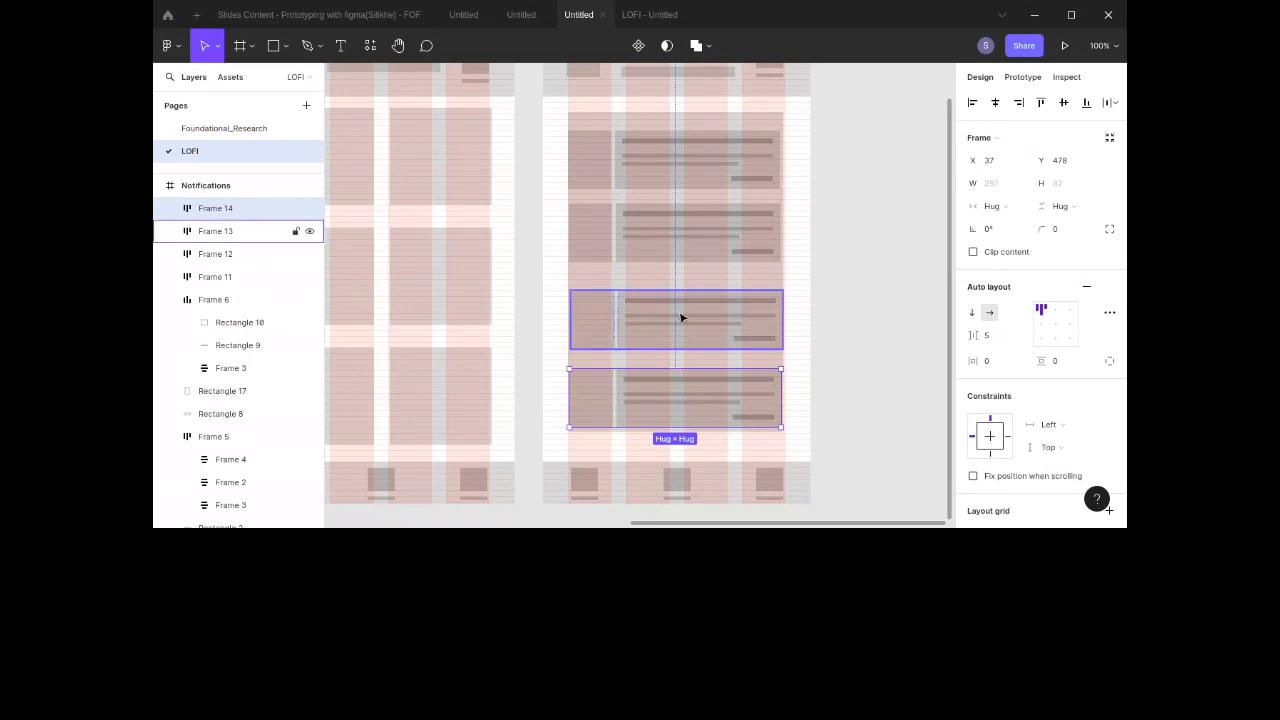
pyautogui.keyDown('shift'); pyautogui.click(672, 222); pyautogui.keyUp('shift')
pyautogui.keyDown('shift'); pyautogui.click(677, 163); pyautogui.keyUp('shift')
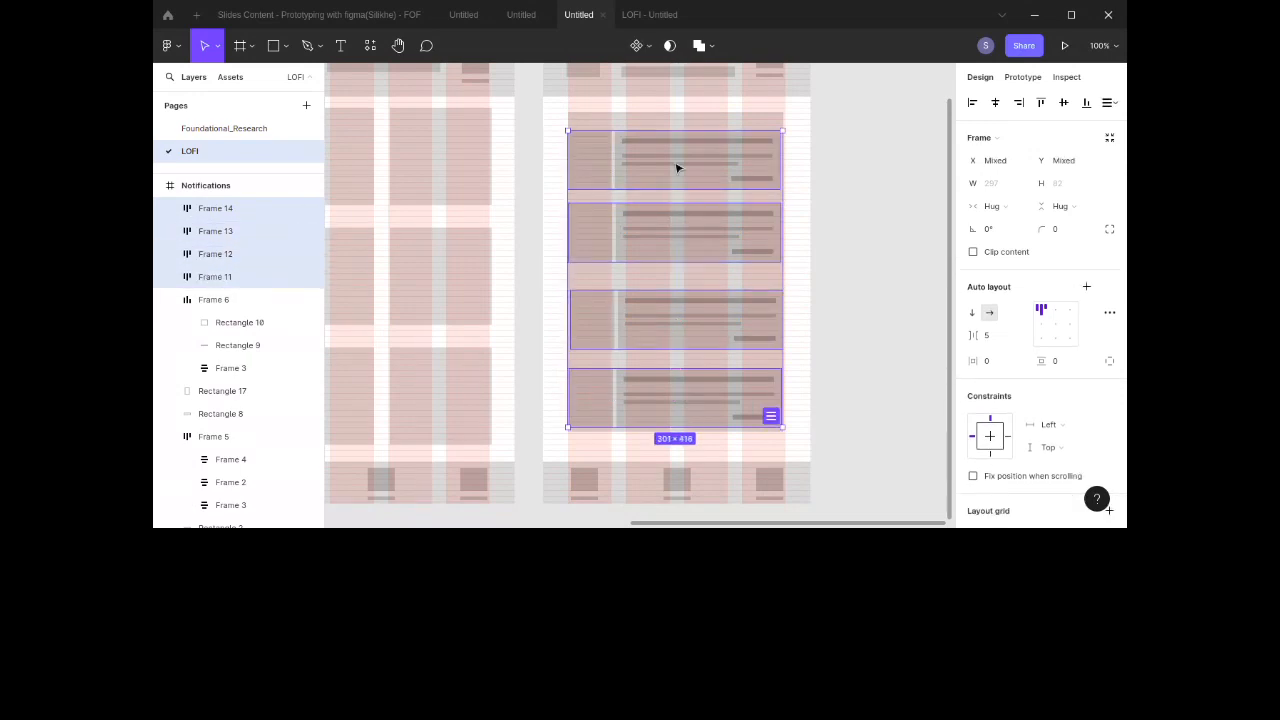
pyautogui.click(1087, 287)
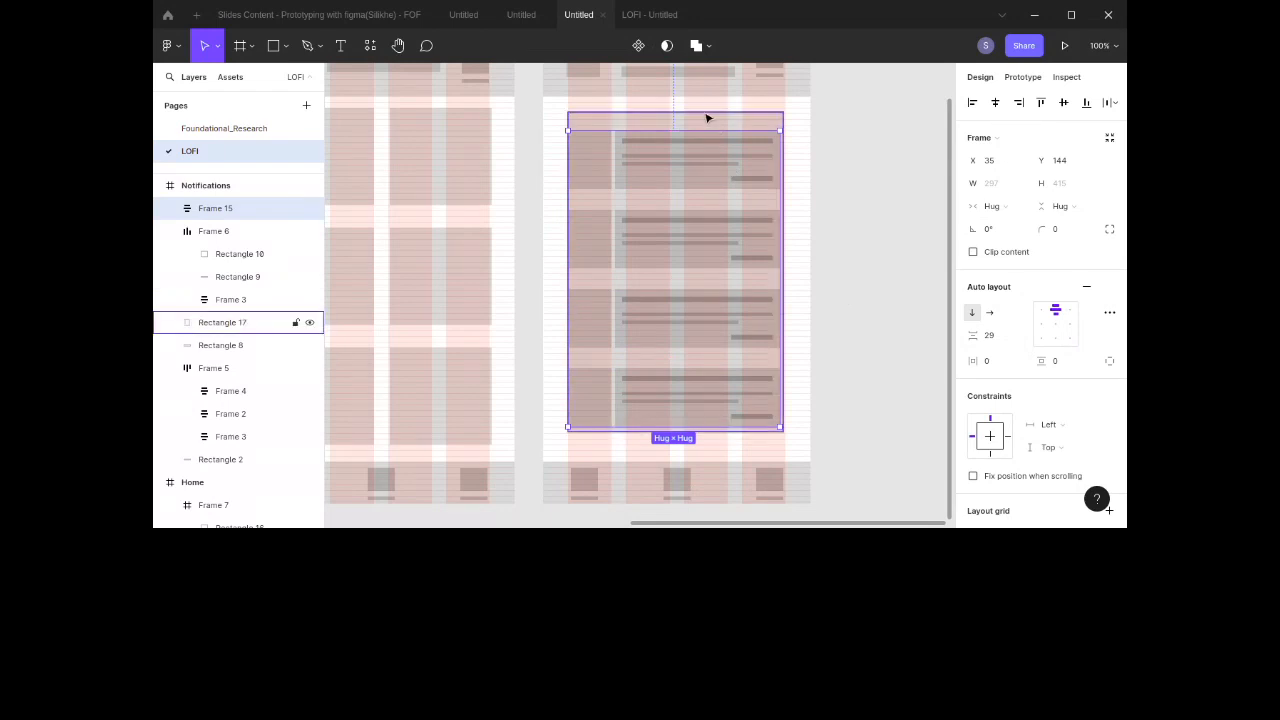
# Step: Wrap the card stack and the large background rectangle together in an auto layout frame
pyautogui.keyDown('shift'); pyautogui.click(710, 124); pyautogui.keyUp('shift')
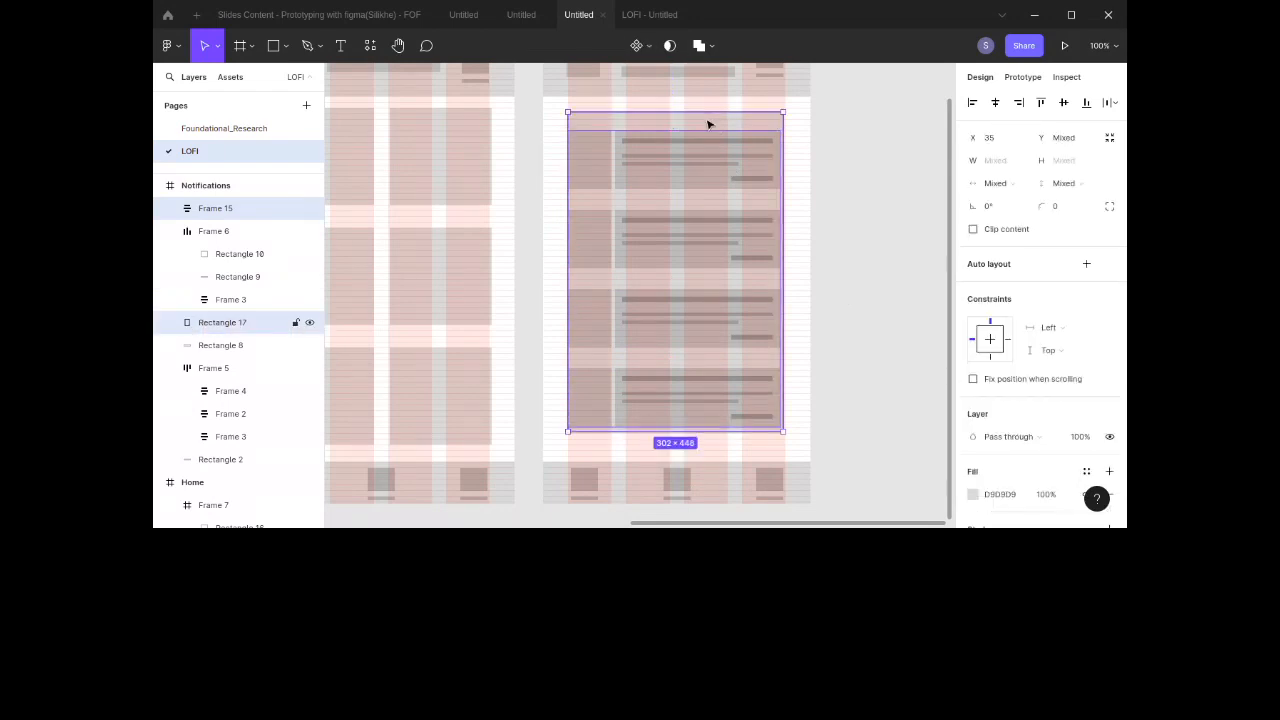
pyautogui.click(1087, 265)
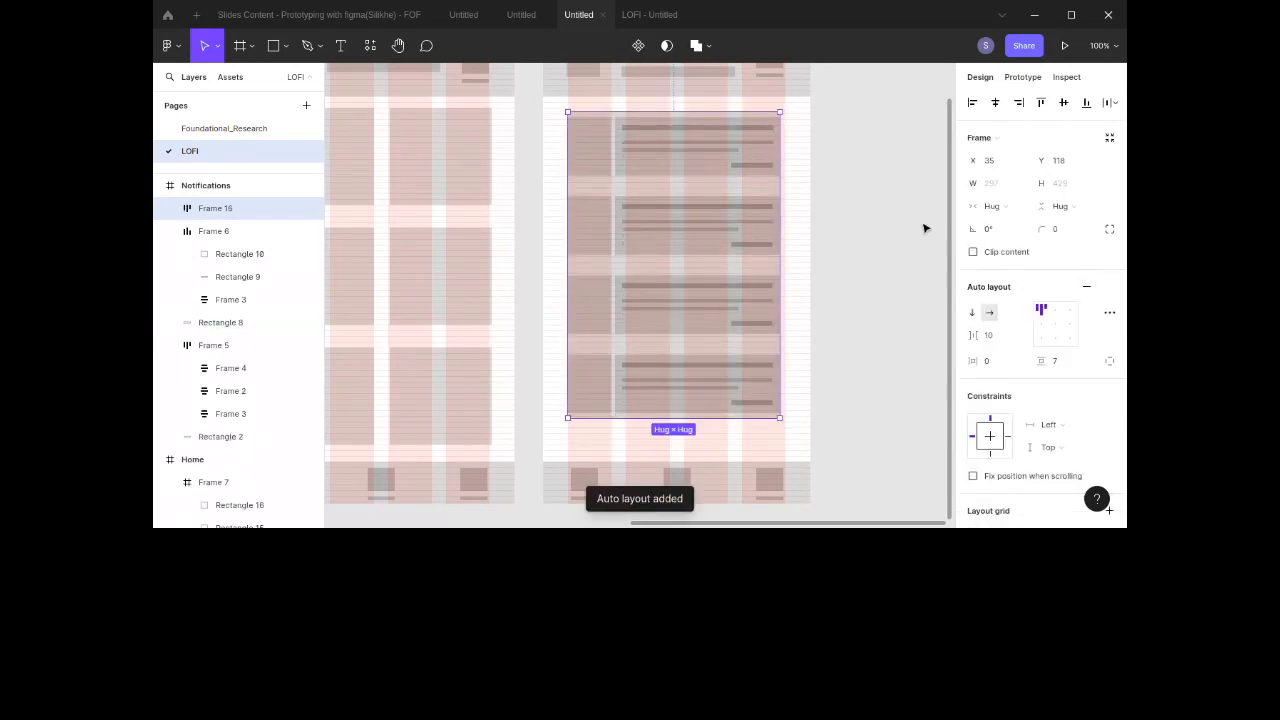
pyautogui.click(891, 227)
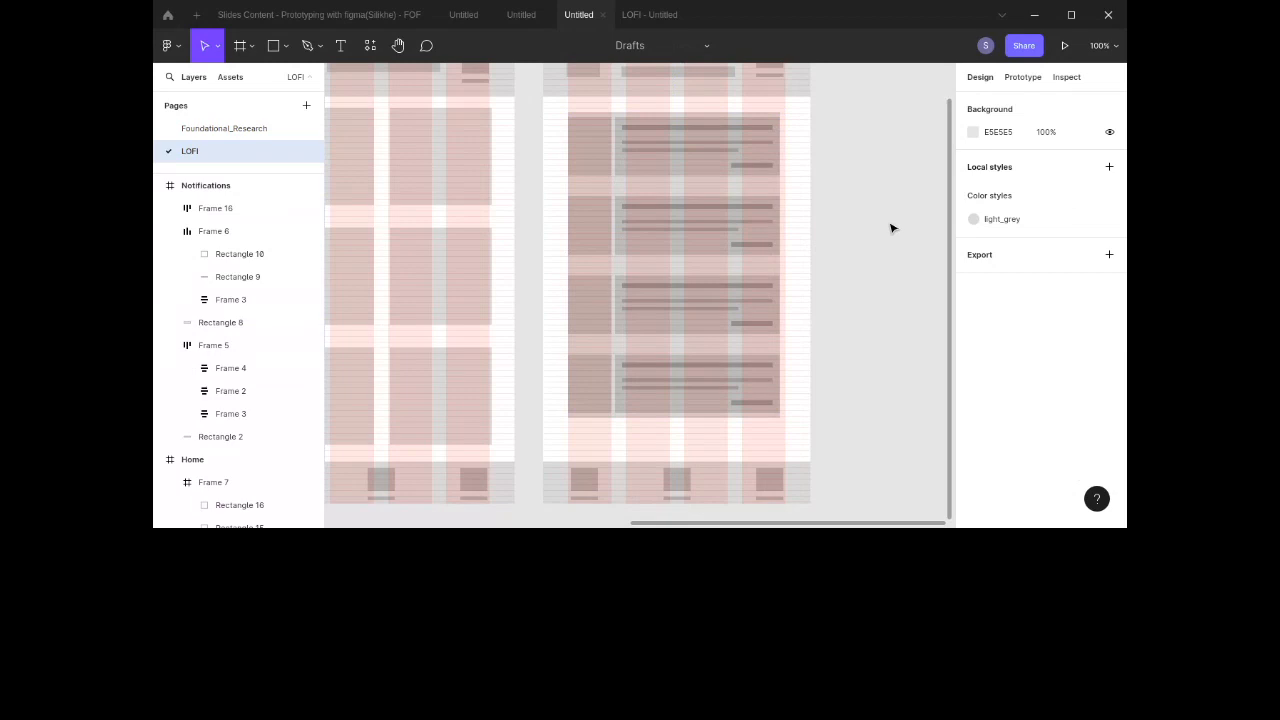
# Step: Examine the Home and Notifications screens on the canvas and glance at the Foundational_Research page
pyautogui.scroll(1, 892, 228)
pyautogui.scroll(2, 892, 228)
pyautogui.scroll(-2, 892, 228)
pyautogui.scroll(2, 892, 228)
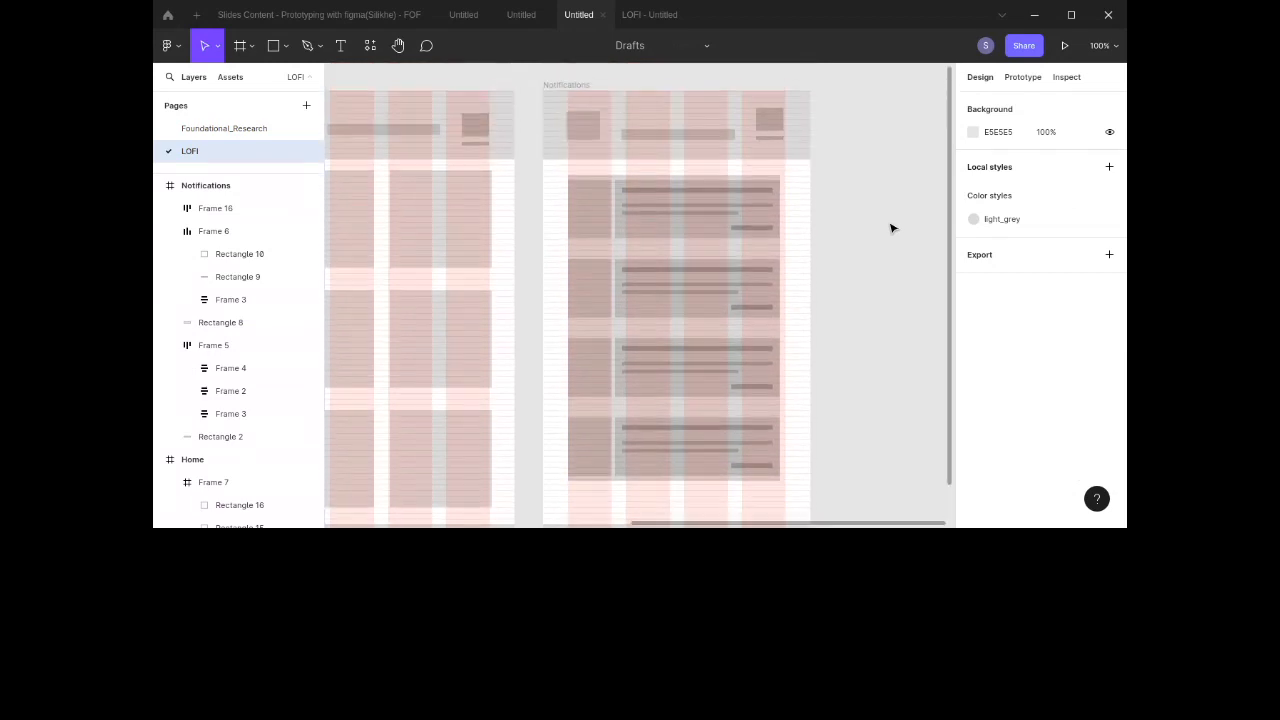
pyautogui.keyDown('ctrl'); pyautogui.scroll(2, 892, 228); pyautogui.keyUp('ctrl')
pyautogui.scroll(-4, 892, 228)
pyautogui.hscroll(-2, 892, 228)
pyautogui.hscroll(2, 892, 228)
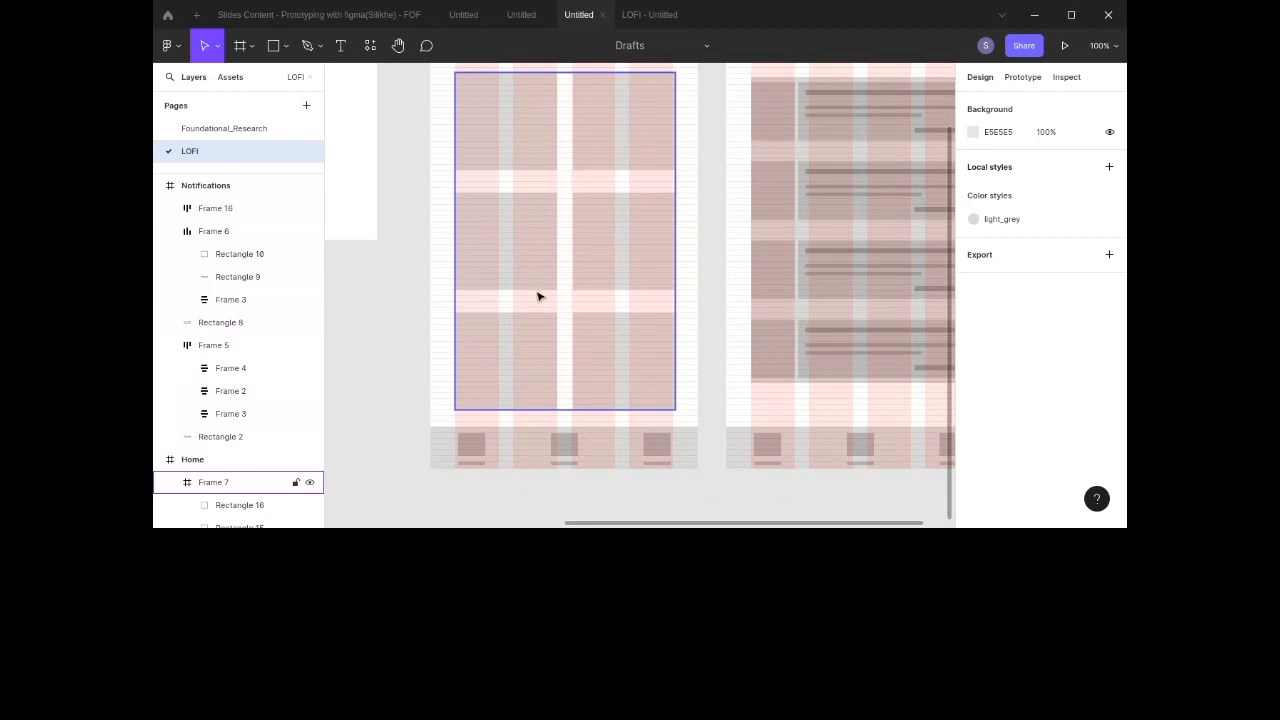
pyautogui.scroll(3, 537, 294)
pyautogui.scroll(-3, 538, 296)
pyautogui.scroll(-1, 538, 296)
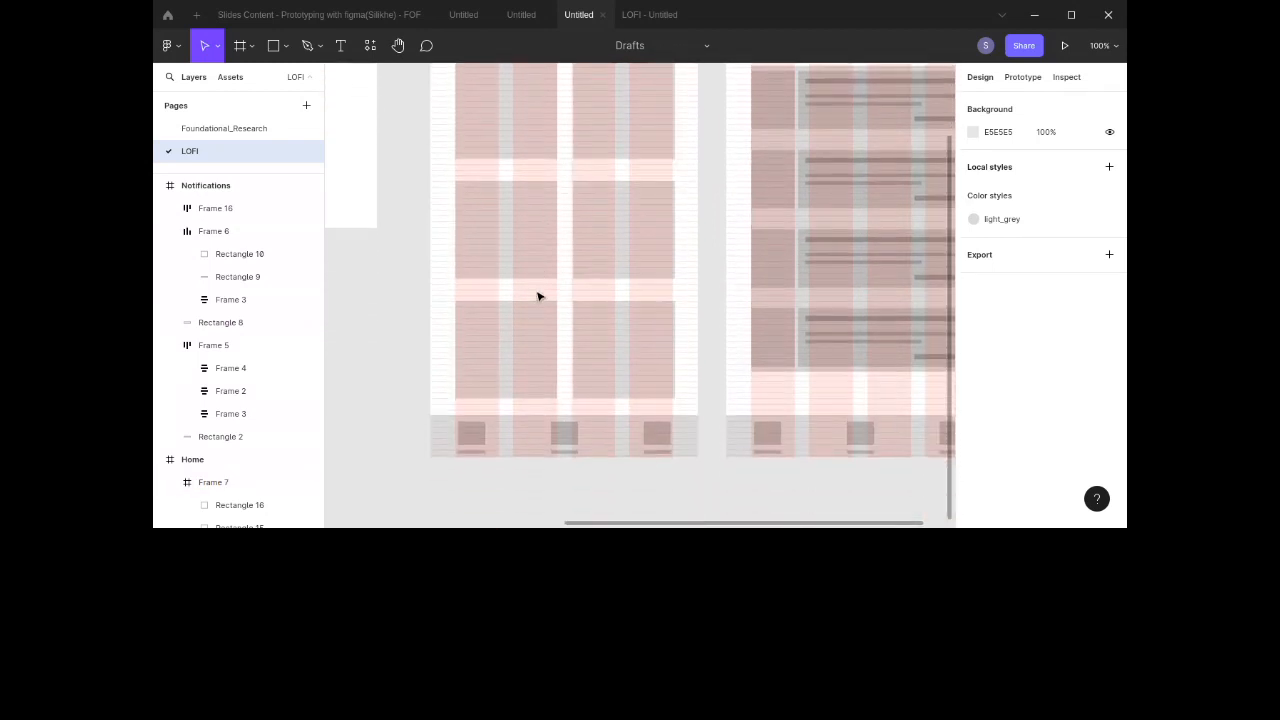
pyautogui.hscroll(2, 492, 366)
pyautogui.scroll(1, 492, 366)
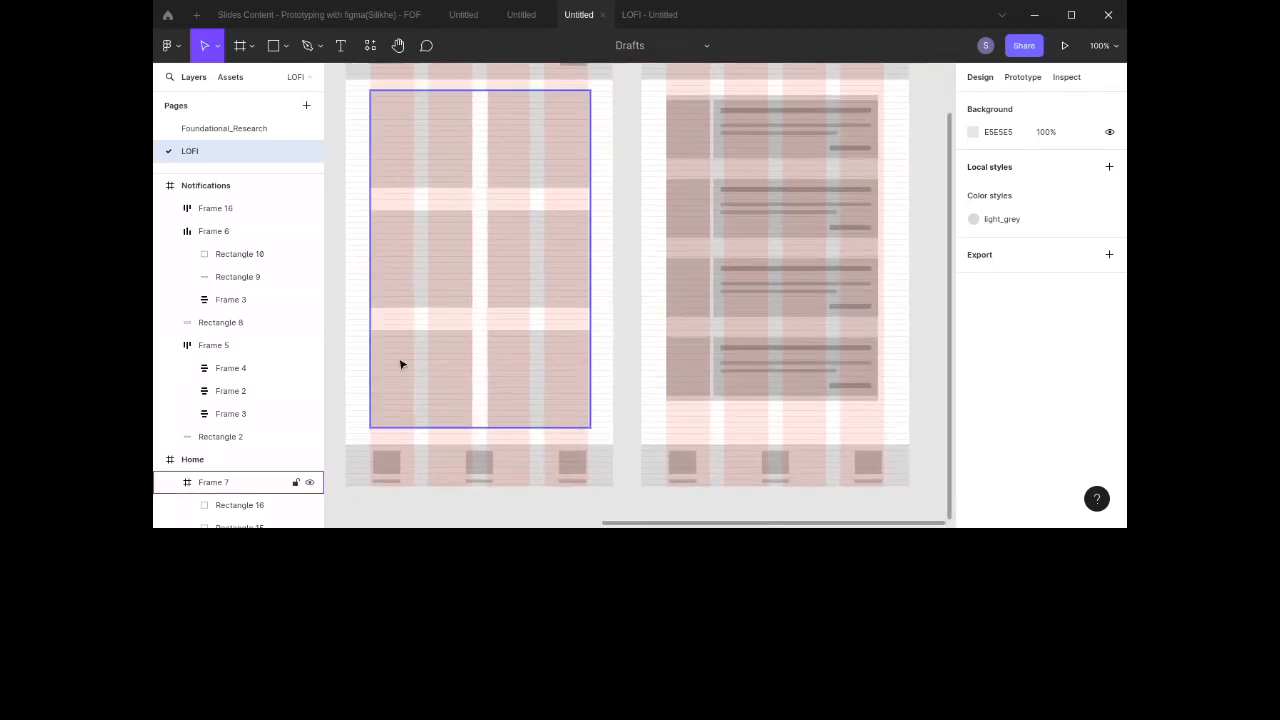
pyautogui.scroll(1, 403, 363)
pyautogui.hscroll(-2, 400, 363)
pyautogui.scroll(-2, 400, 364)
pyautogui.hscroll(5, 400, 364)
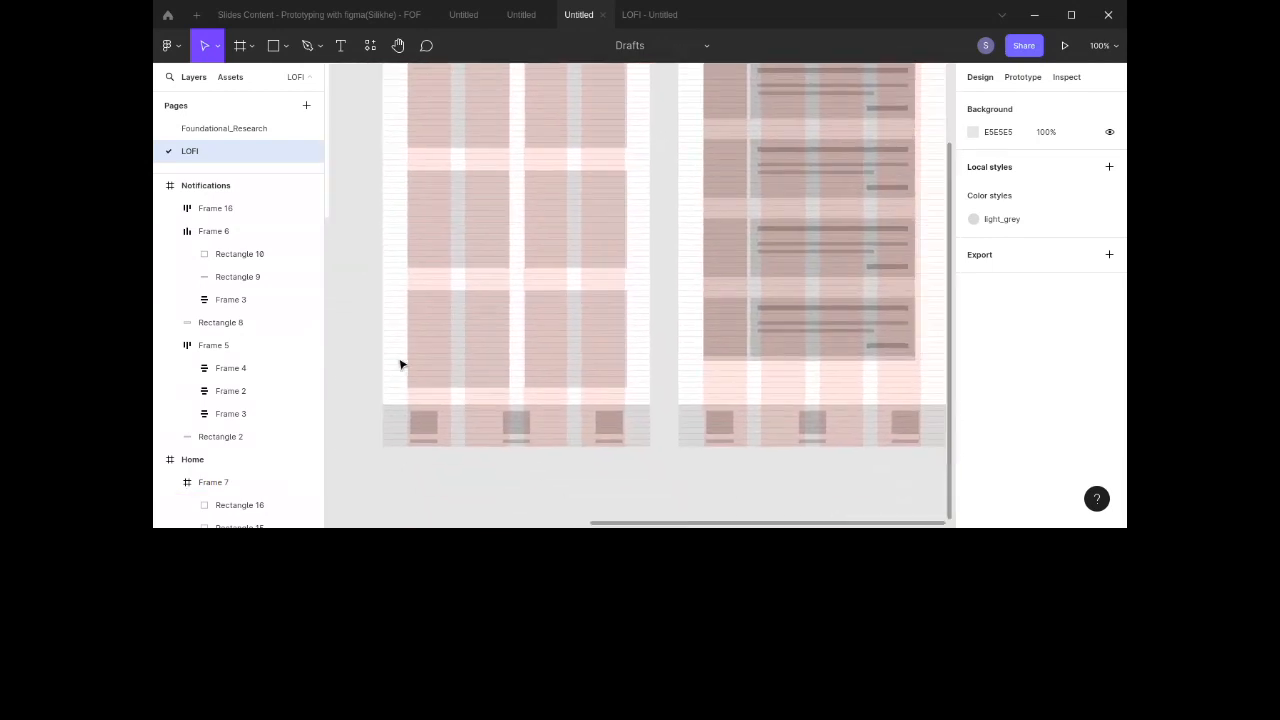
pyautogui.scroll(2, 400, 364)
pyautogui.scroll(-2, 400, 364)
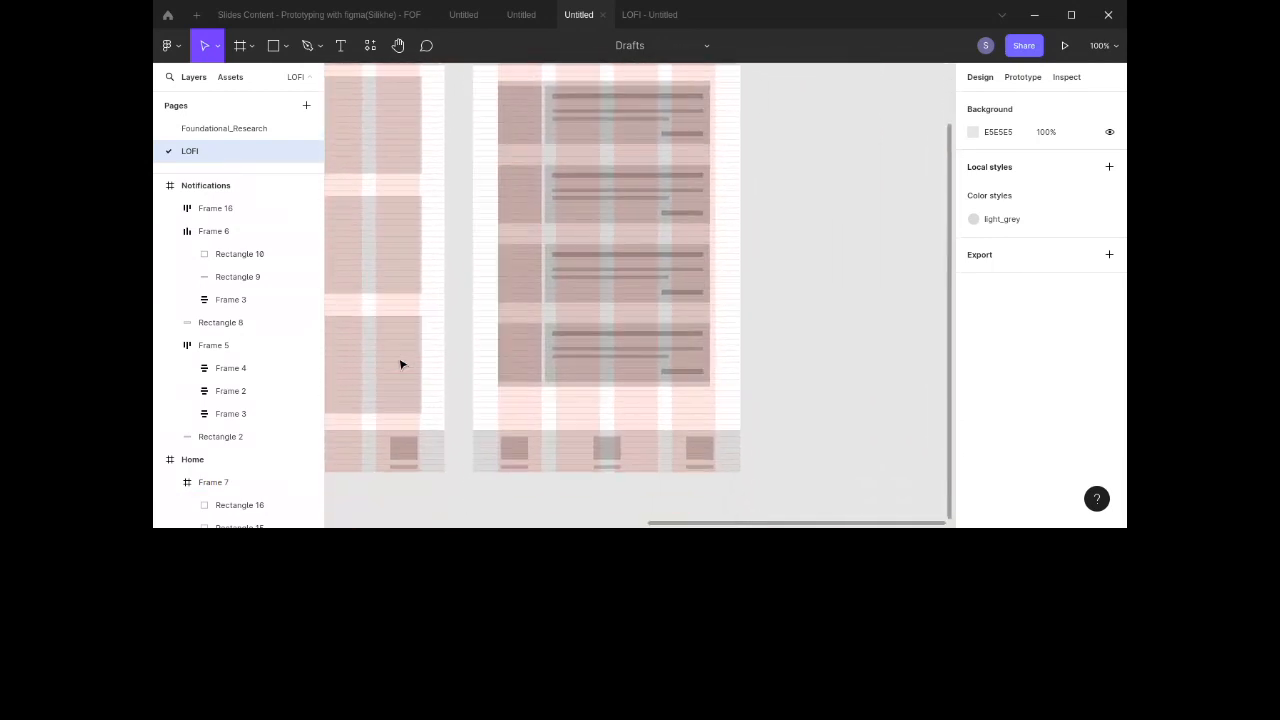
pyautogui.scroll(3, 565, 321)
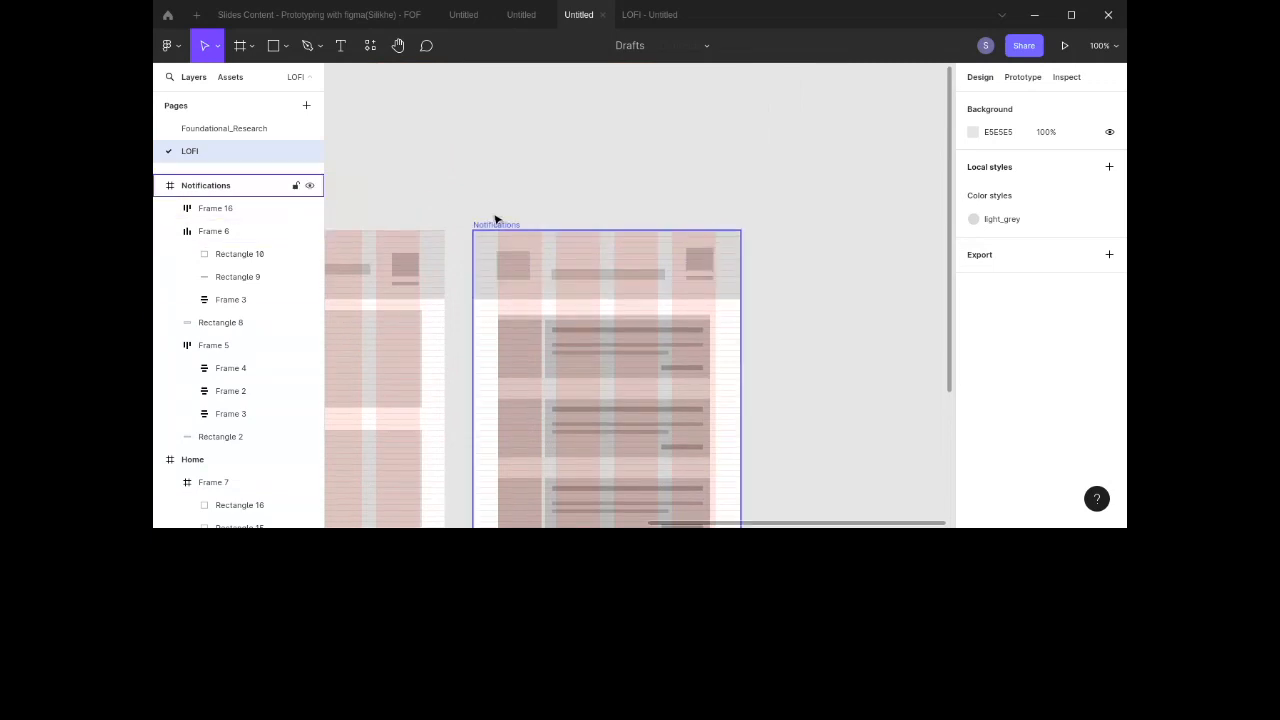
pyautogui.scroll(-3, 494, 232)
pyautogui.hscroll(-4, 494, 232)
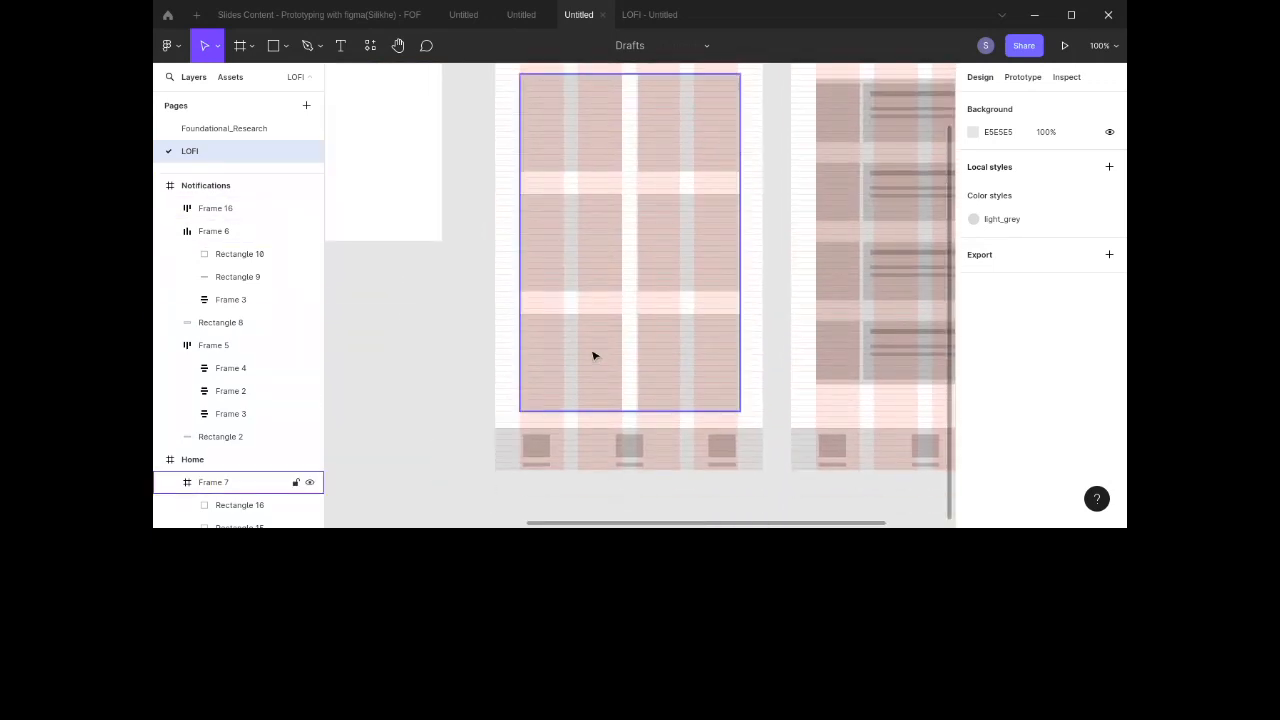
pyautogui.click(261, 128)
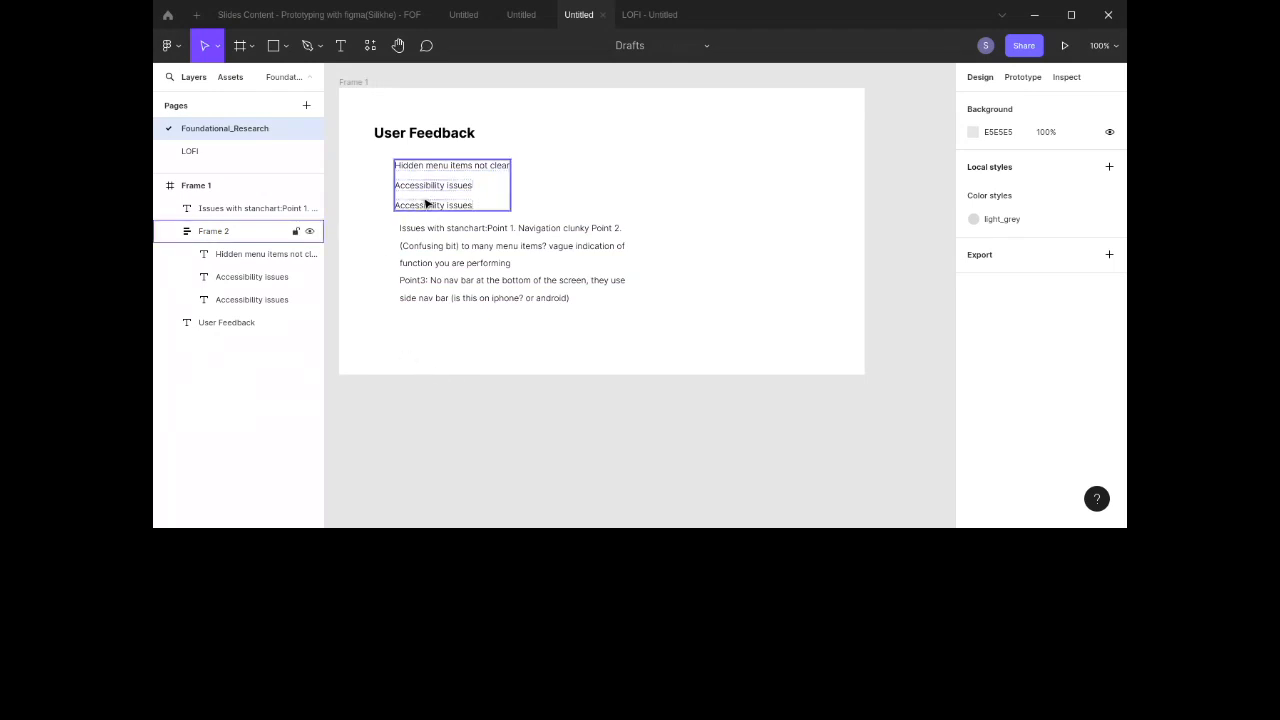
pyautogui.click(246, 152)
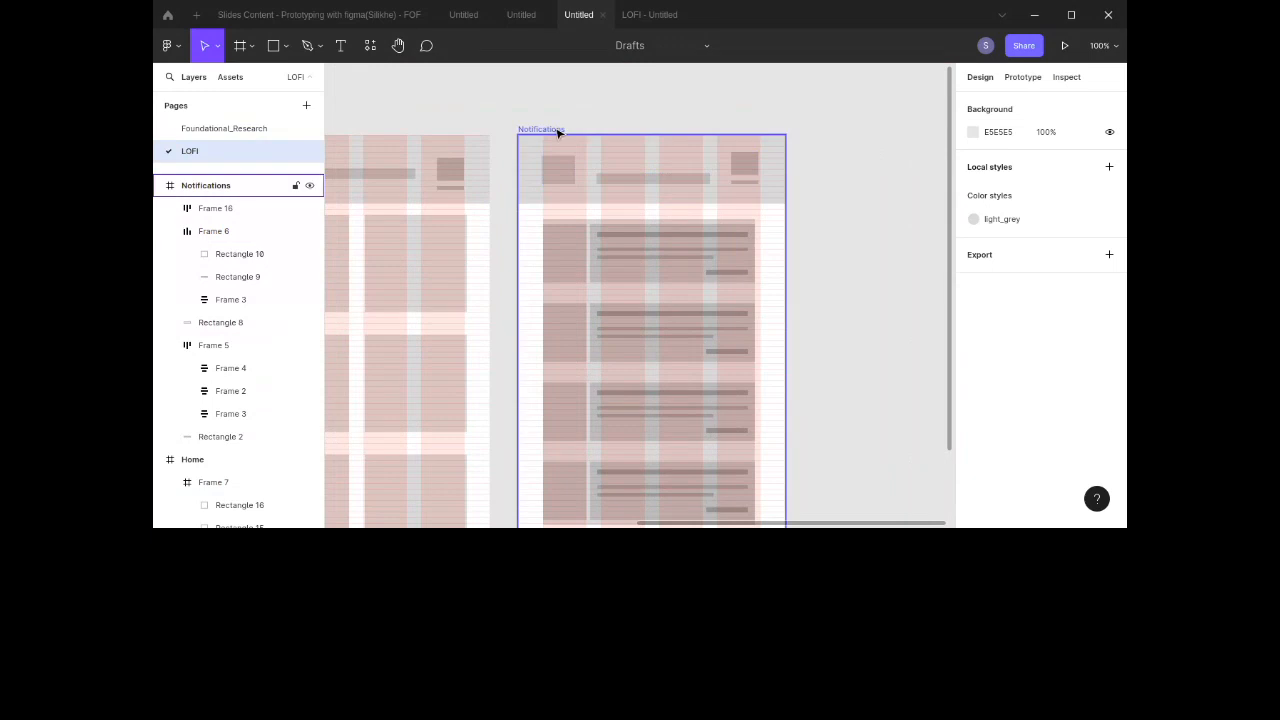
# Step: Duplicate the Notifications screen frame
pyautogui.click(558, 131)
pyautogui.hotkey('ctrl', 'd')
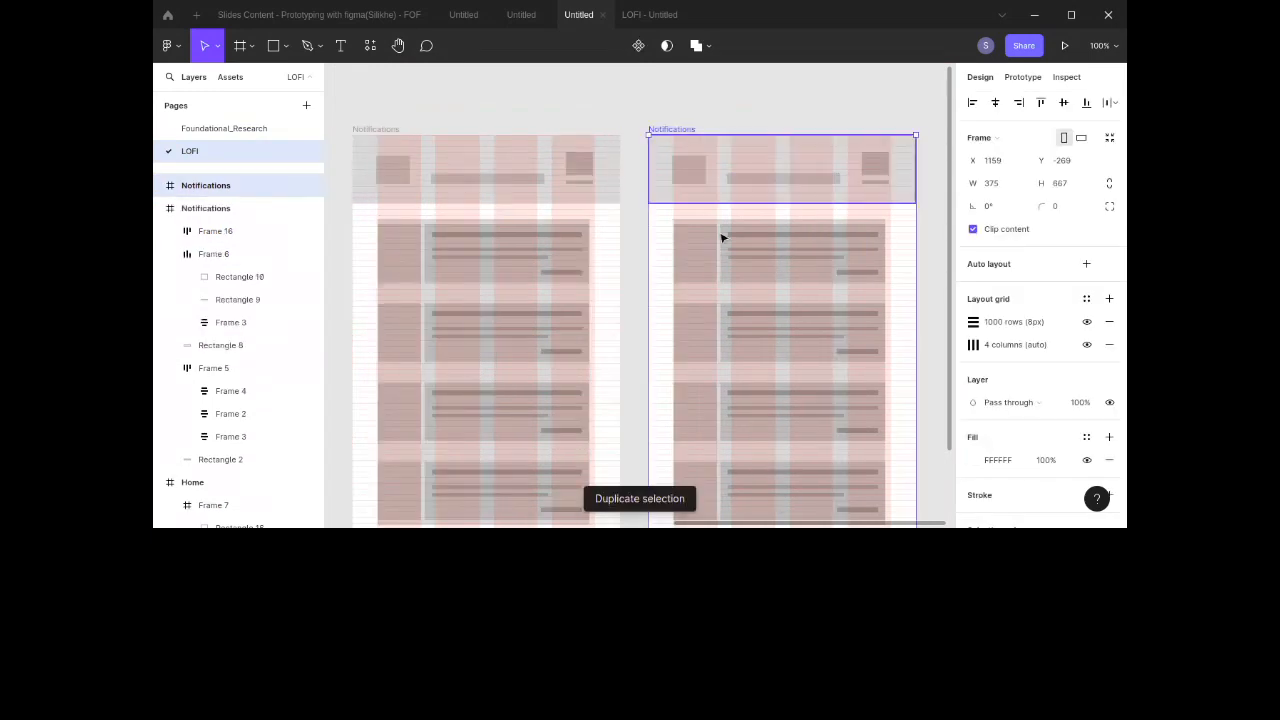
# Step: Delete the notification card stack from the duplicated Notifications screen
pyautogui.scroll(-3, 708, 225)
pyautogui.click(714, 200)
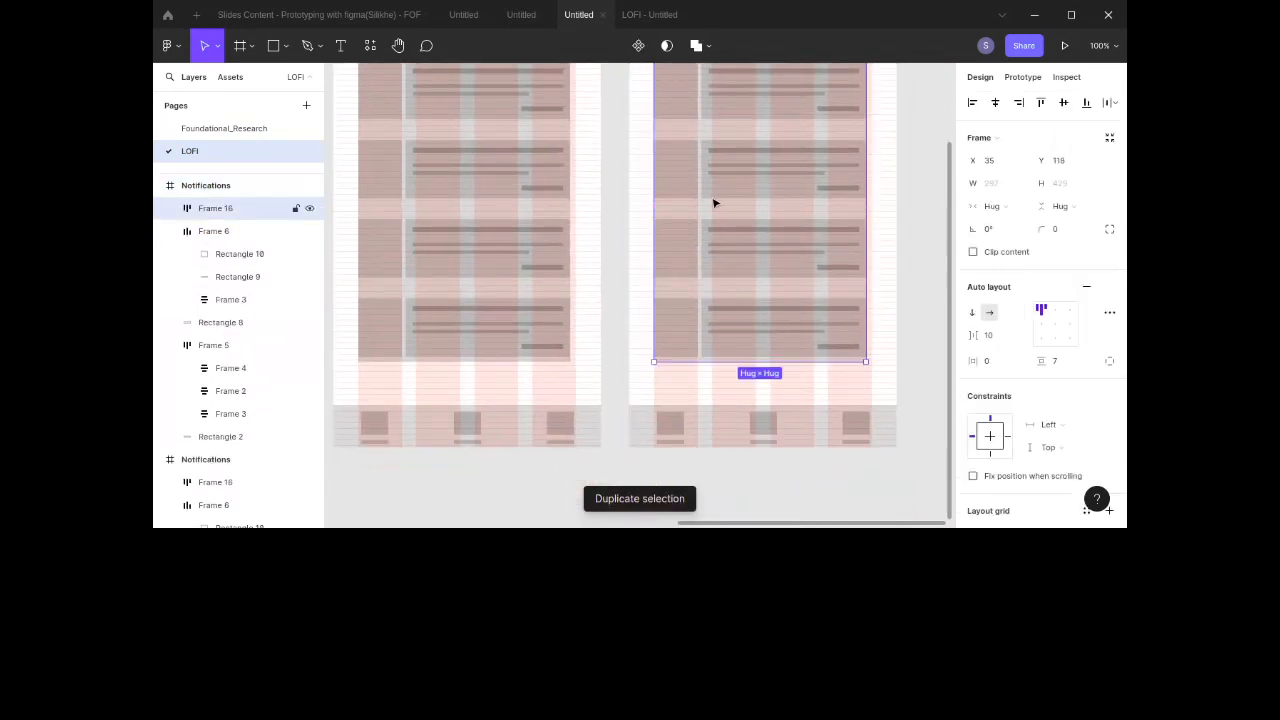
pyautogui.press('Delete')
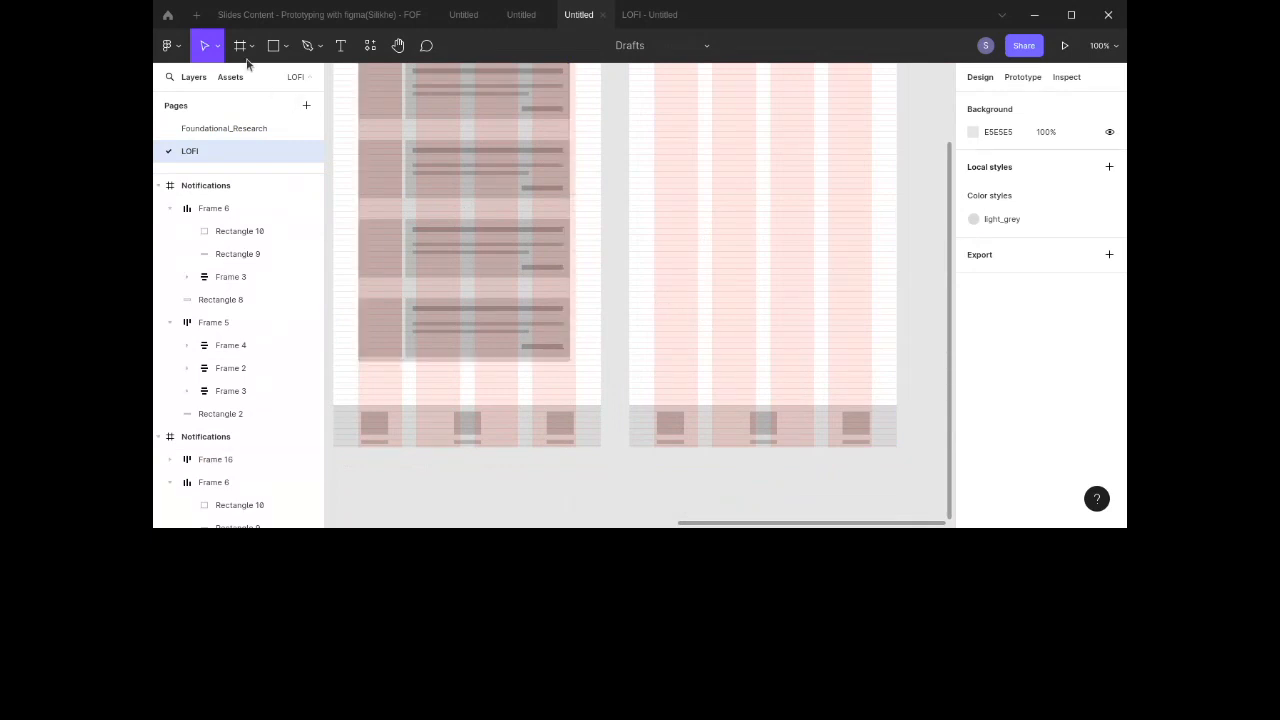
# Step: Draw a full-width rectangle about 375 × 515 filling the duplicated screen below the header
pyautogui.click(273, 45)
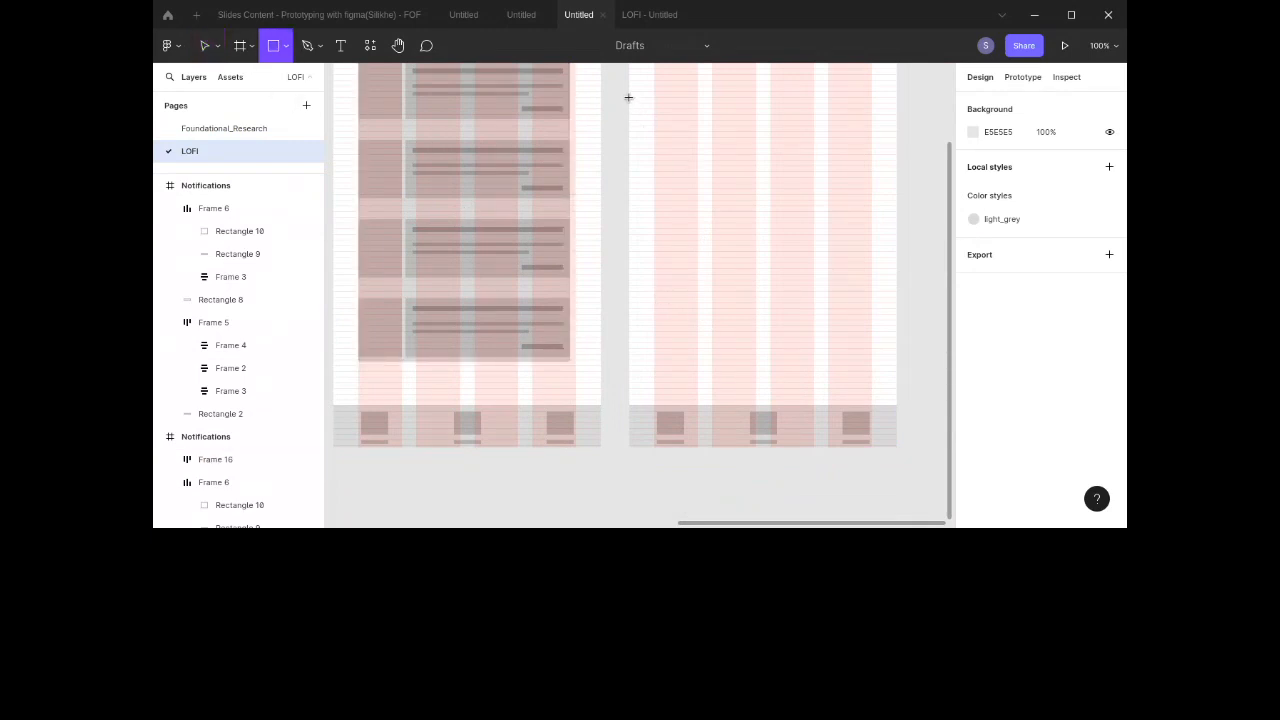
pyautogui.moveTo(628, 96)
pyautogui.mouseDown()
pyautogui.moveTo(746, 291)
pyautogui.moveTo(826, 394)
pyautogui.moveTo(896, 447)
pyautogui.mouseUp()
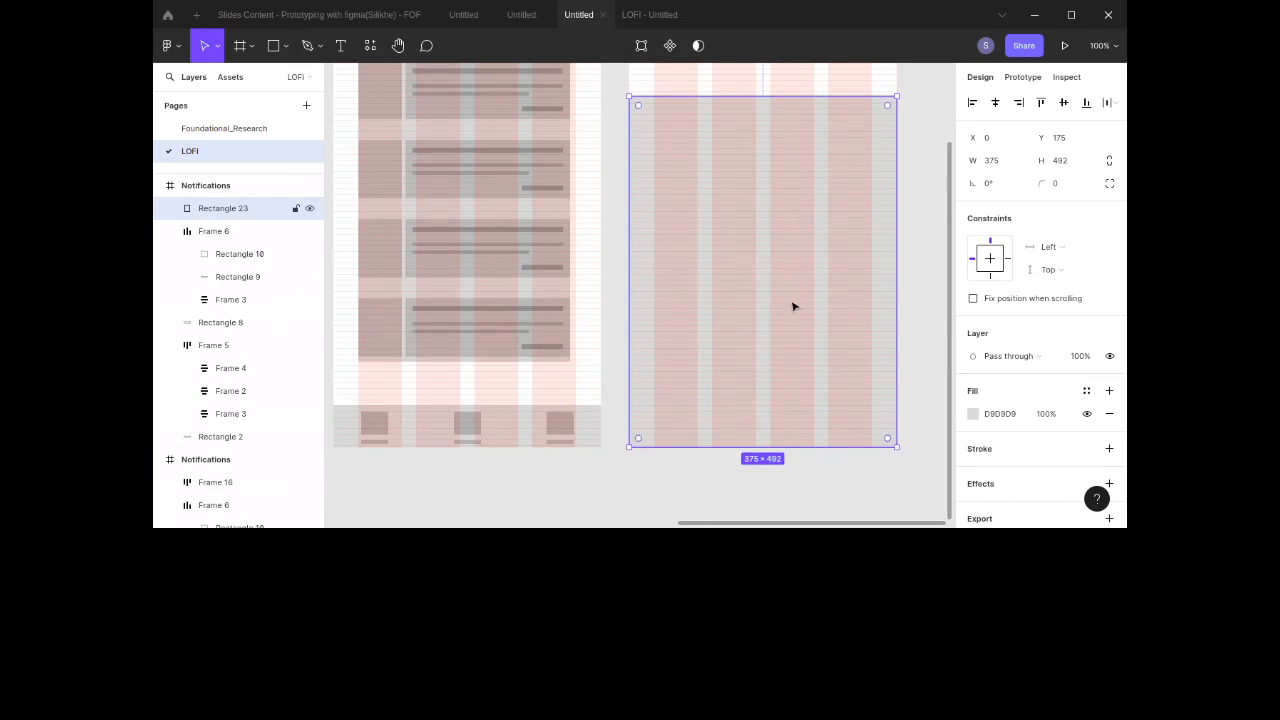
pyautogui.scroll(3, 794, 305)
pyautogui.moveTo(747, 232)
pyautogui.mouseDown()
pyautogui.moveTo(740, 200)
pyautogui.moveTo(741, 215)
pyautogui.mouseUp()
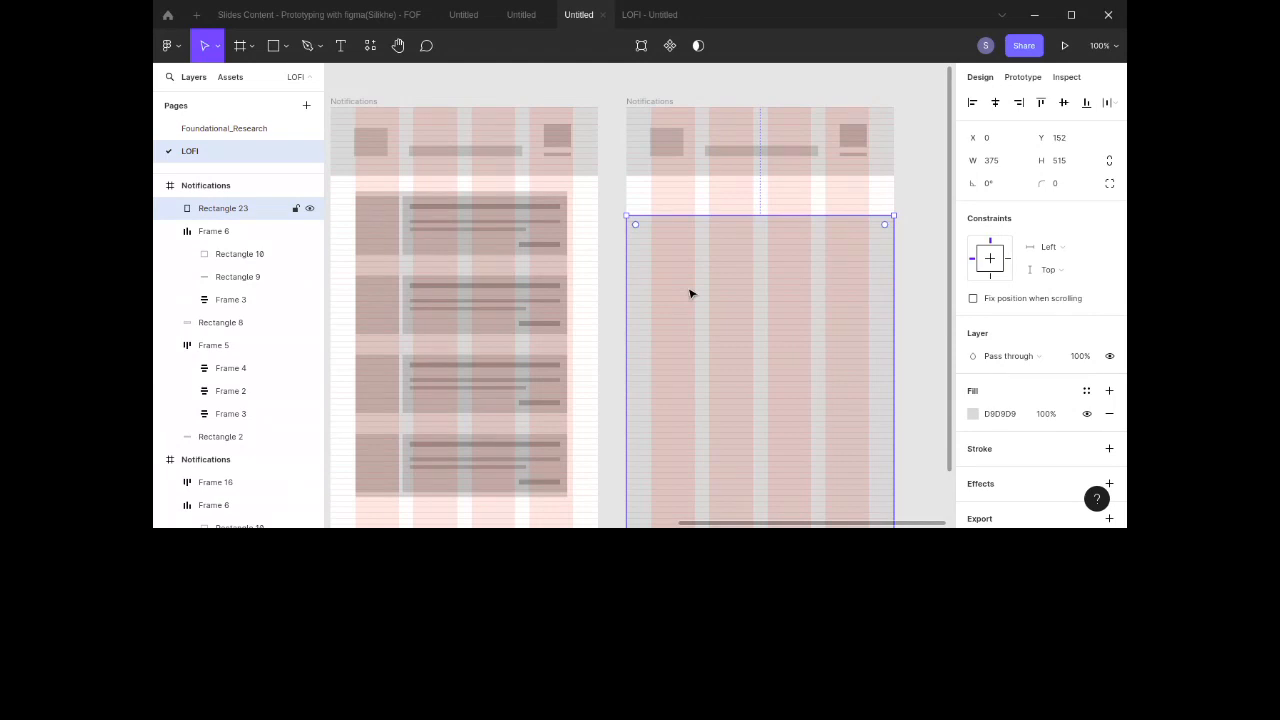
# Step: Set the large rectangle's corner radius to 30
pyautogui.click(1066, 194)
pyautogui.write('10')
pyautogui.press('Return')
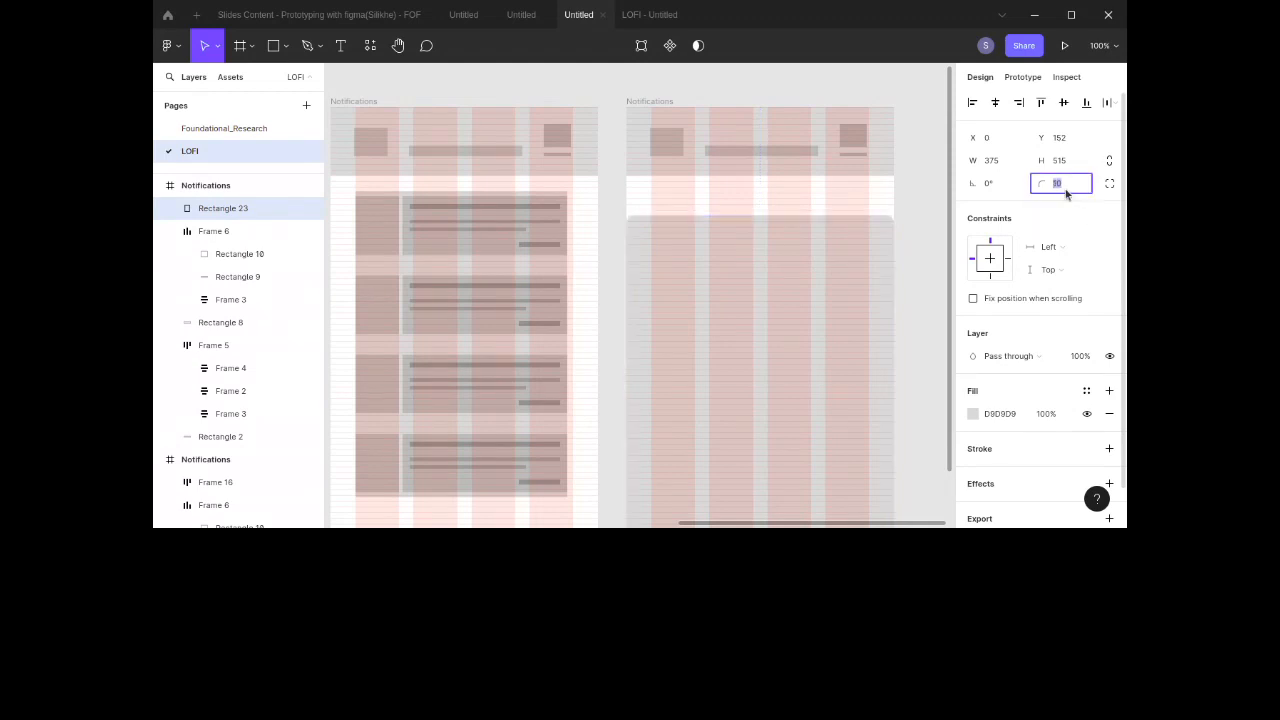
pyautogui.write('20')
pyautogui.press('Return')
pyautogui.write('50')
pyautogui.press('Return')
pyautogui.write('20')
pyautogui.press('Return')
pyautogui.write('30')
pyautogui.press('Return')
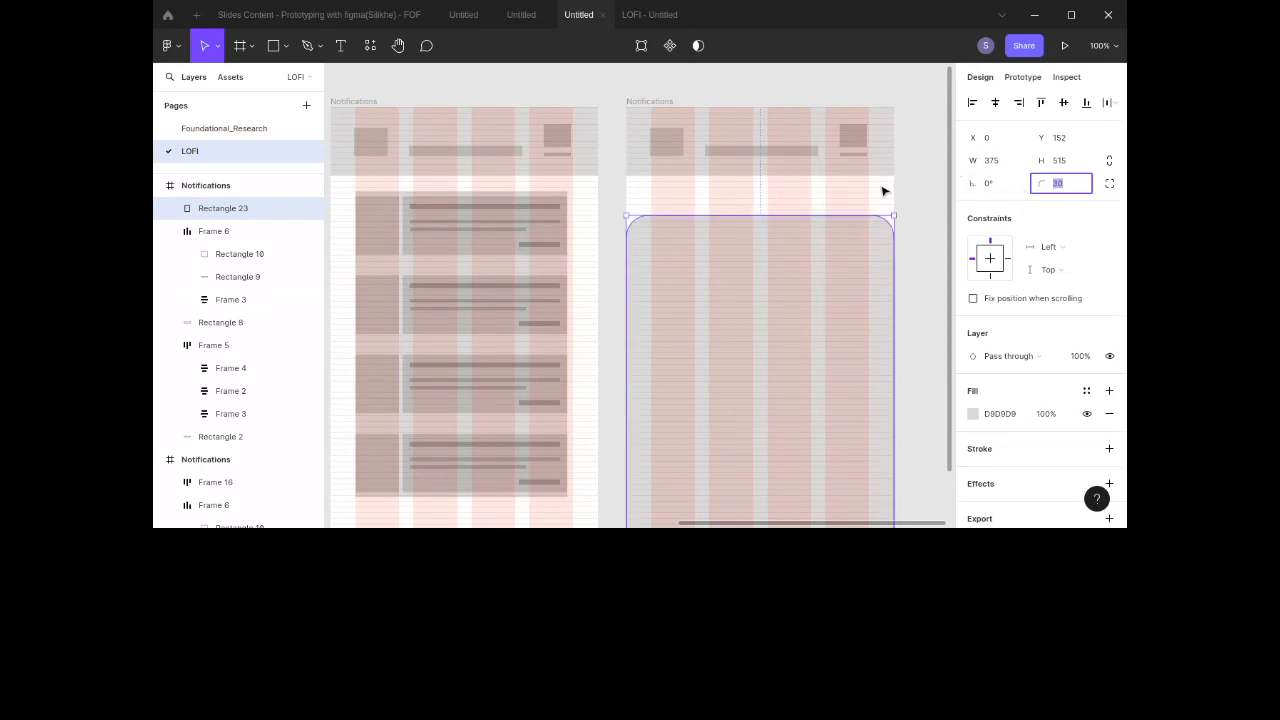
# Step: Copy the header title bar onto the sheet, resize it to about 100 × 7 and center it horizontally
pyautogui.doubleClick(803, 150)
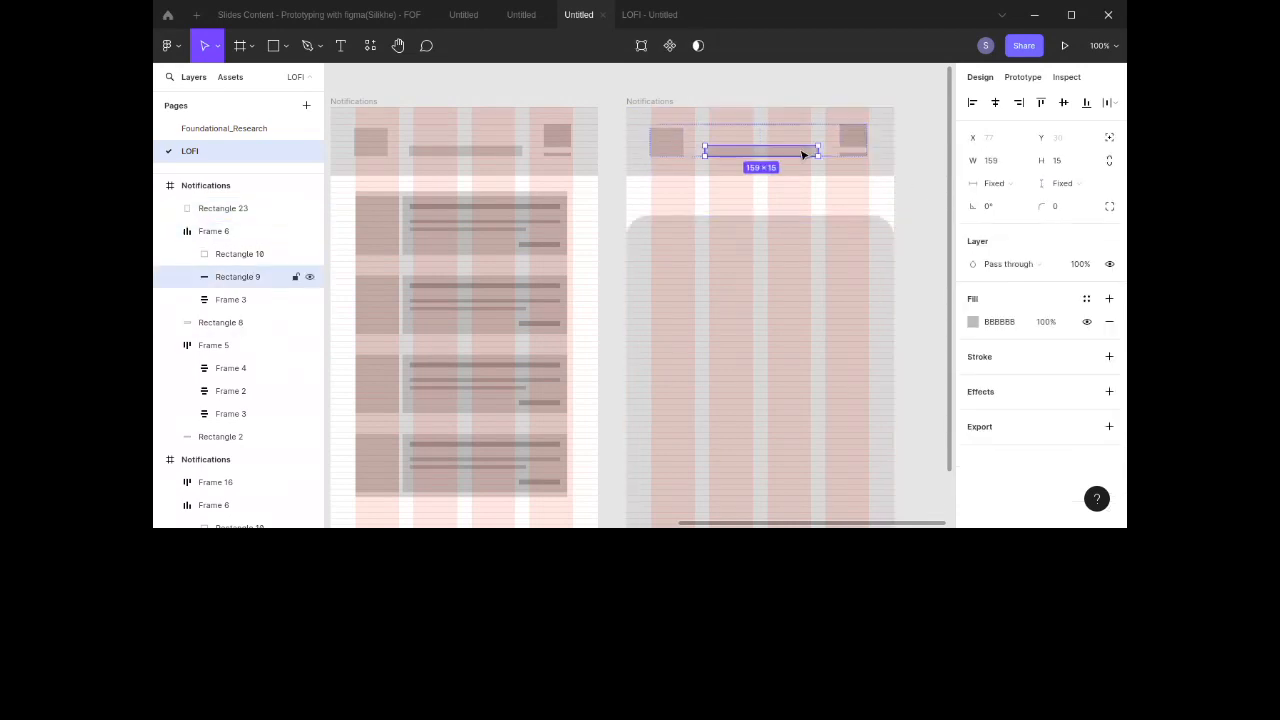
pyautogui.moveTo(801, 156); pyautogui.dragTo(802, 238)
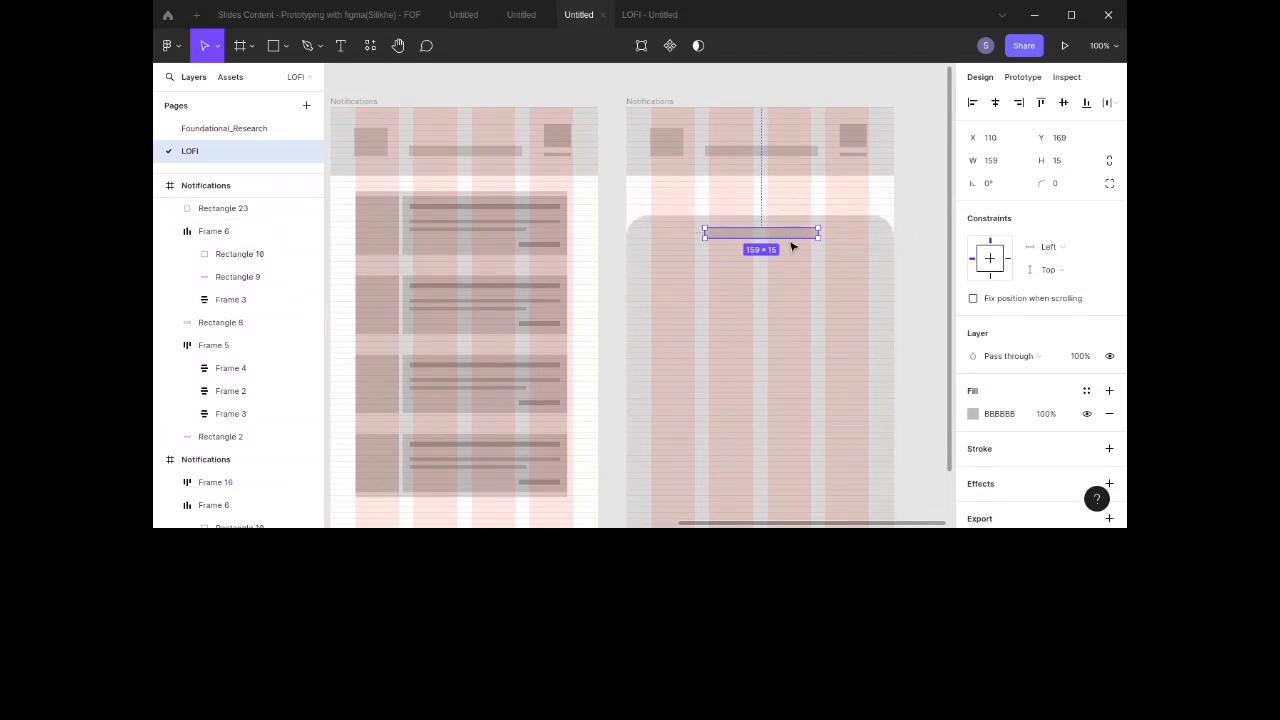
pyautogui.moveTo(788, 240); pyautogui.dragTo(782, 232)
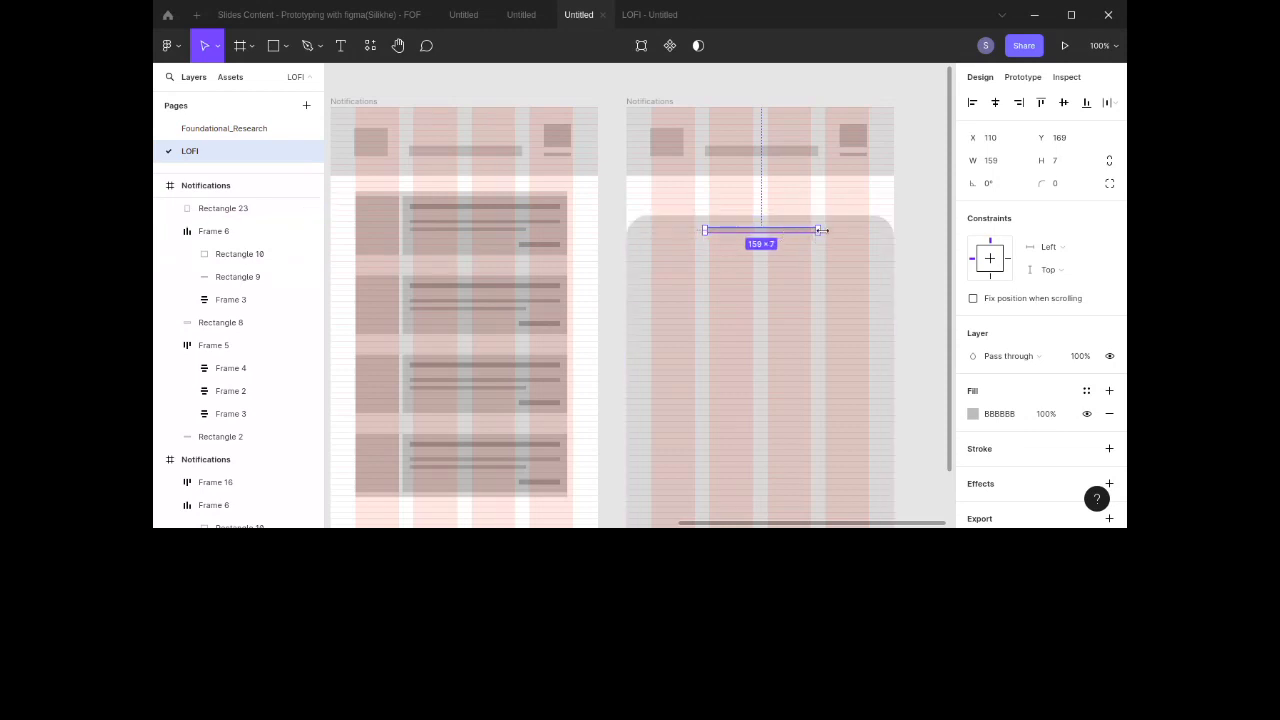
pyautogui.moveTo(823, 230); pyautogui.dragTo(788, 231)
pyautogui.moveTo(788, 231); pyautogui.dragTo(777, 231)
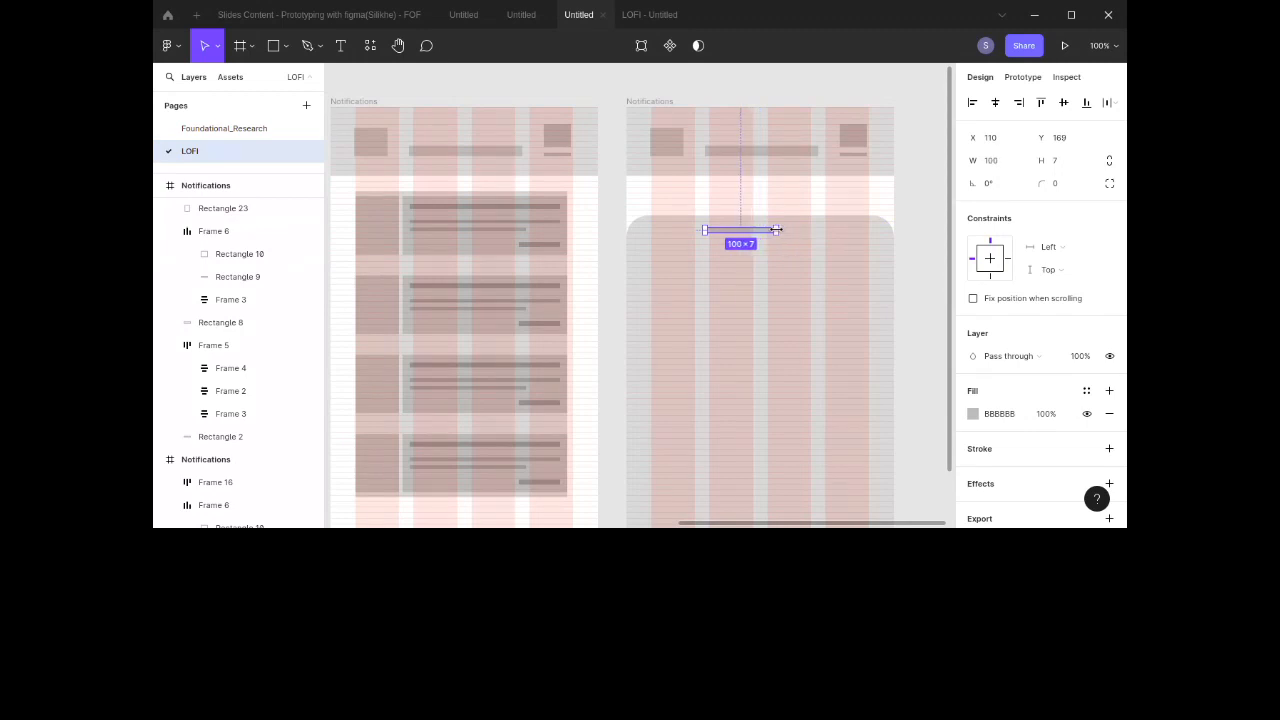
pyautogui.click(995, 104)
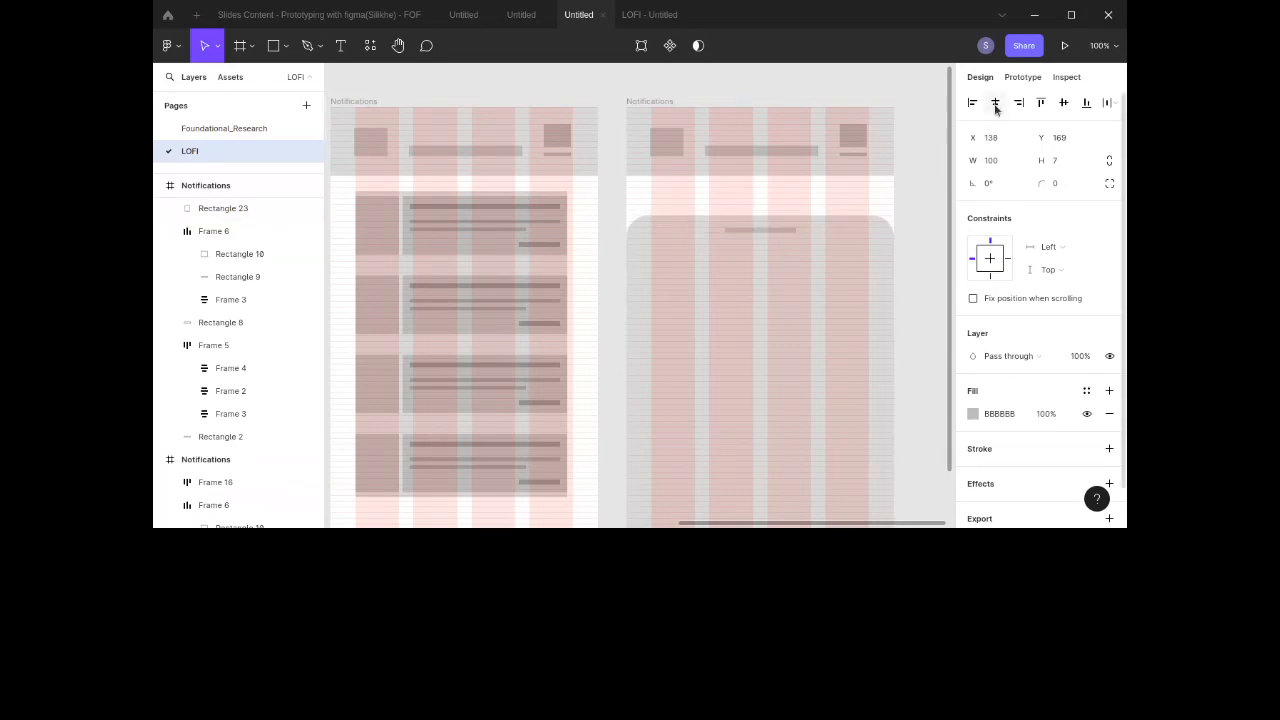
pyautogui.click(920, 200)
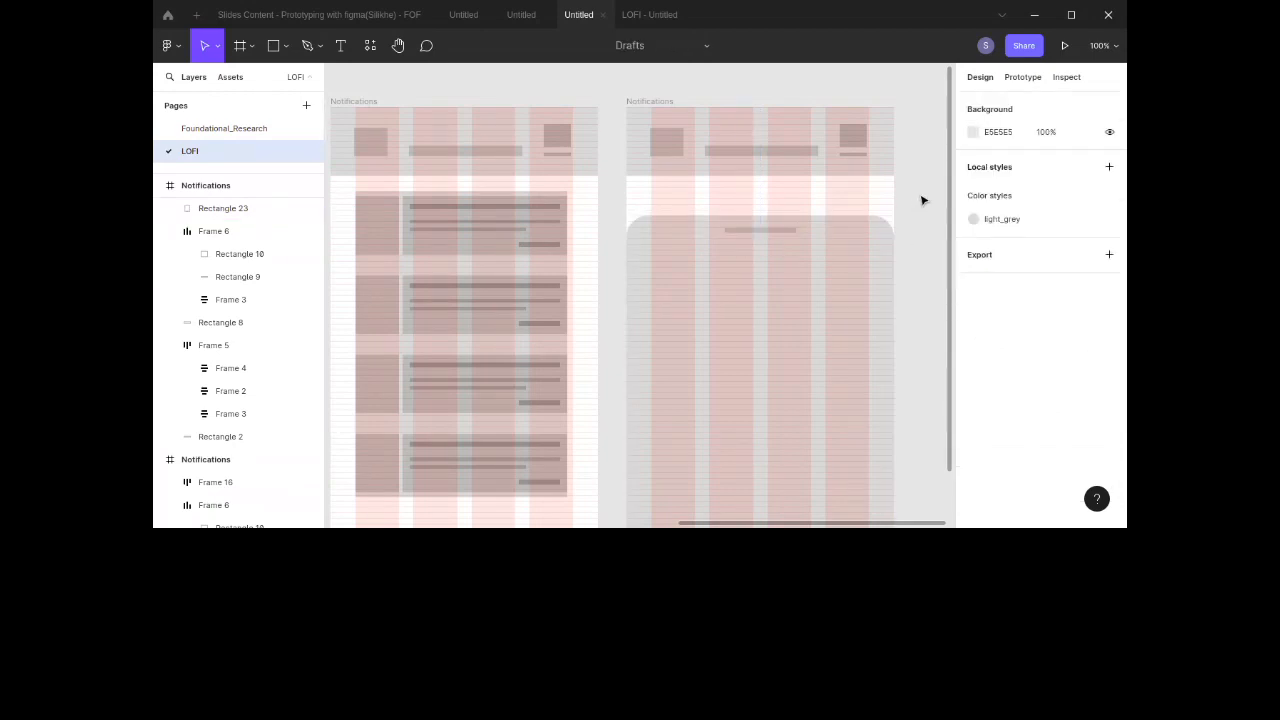
# Step: Add a short label bar above a 302 × 44 field rectangle on the sheet and wrap both in a vertical auto layout frame
pyautogui.scroll(-2, 922, 200)
pyautogui.scroll(-1, 922, 200)
pyautogui.scroll(3, 922, 200)
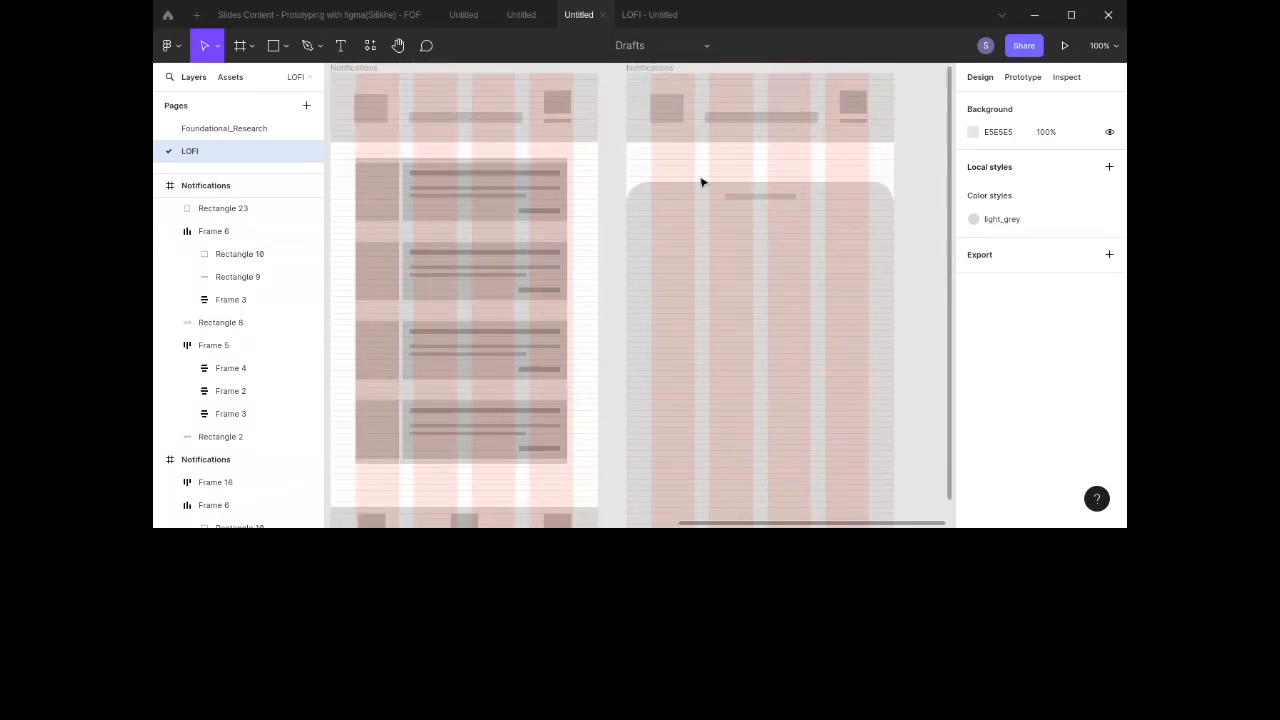
pyautogui.hotkey('ctrl', 'v')
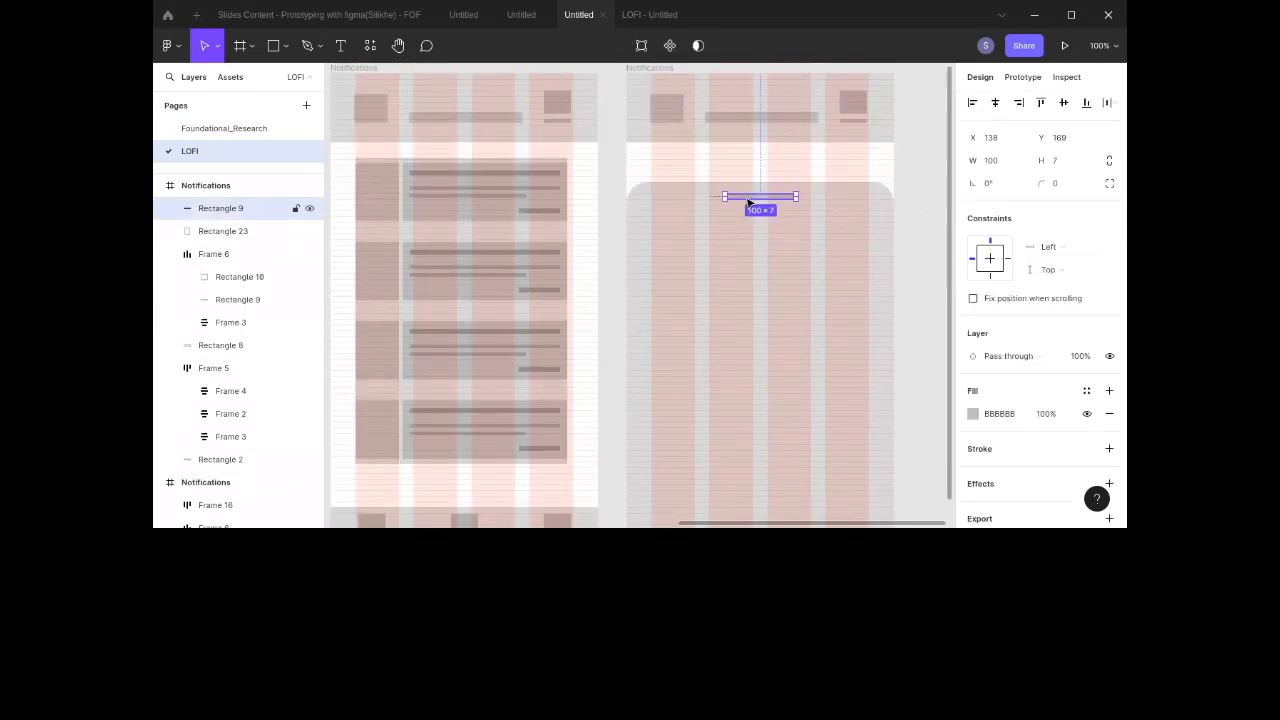
pyautogui.moveTo(749, 203); pyautogui.dragTo(870, 313)
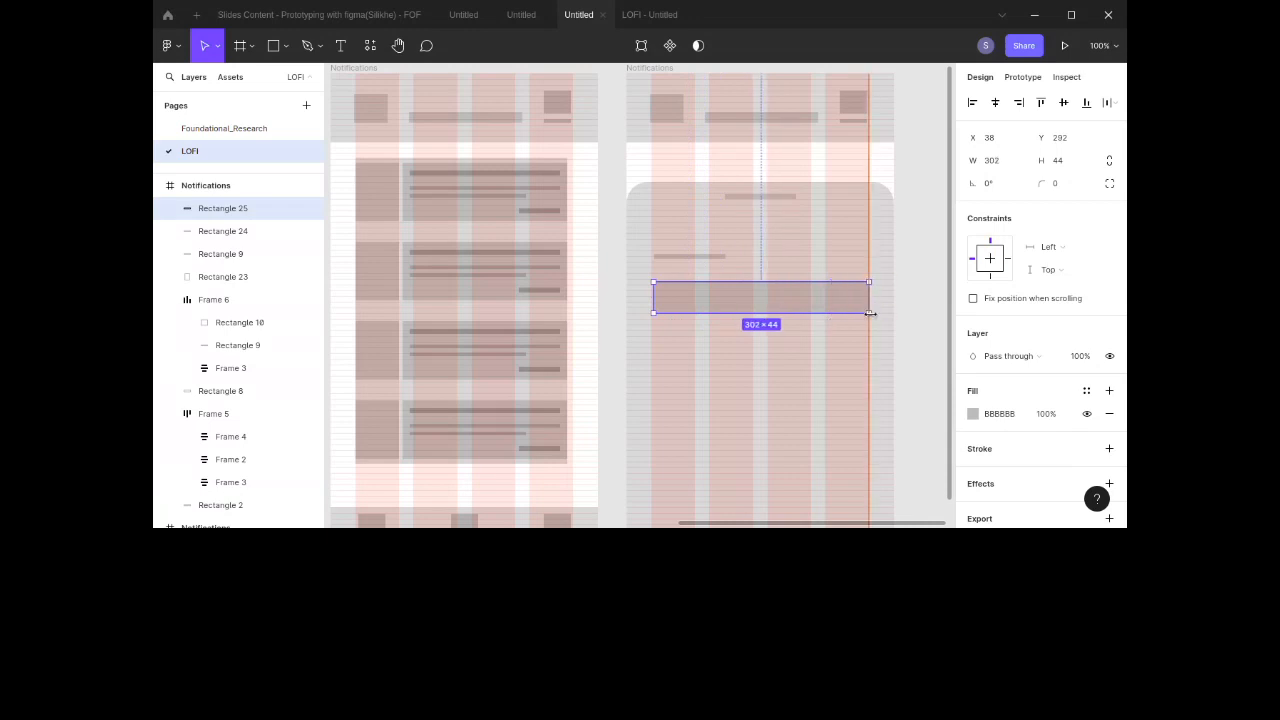
pyautogui.moveTo(786, 310); pyautogui.dragTo(780, 297)
pyautogui.keyDown('shift'); pyautogui.click(709, 258); pyautogui.keyUp('shift')
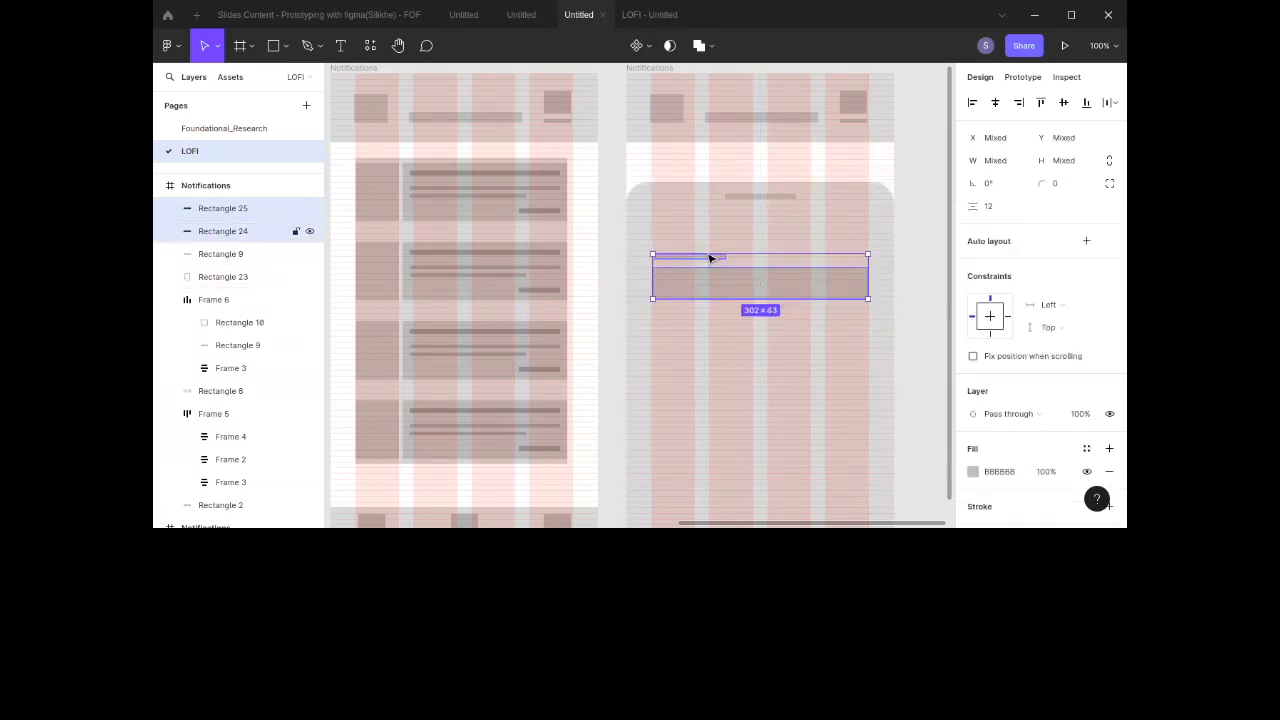
pyautogui.click(1086, 241)
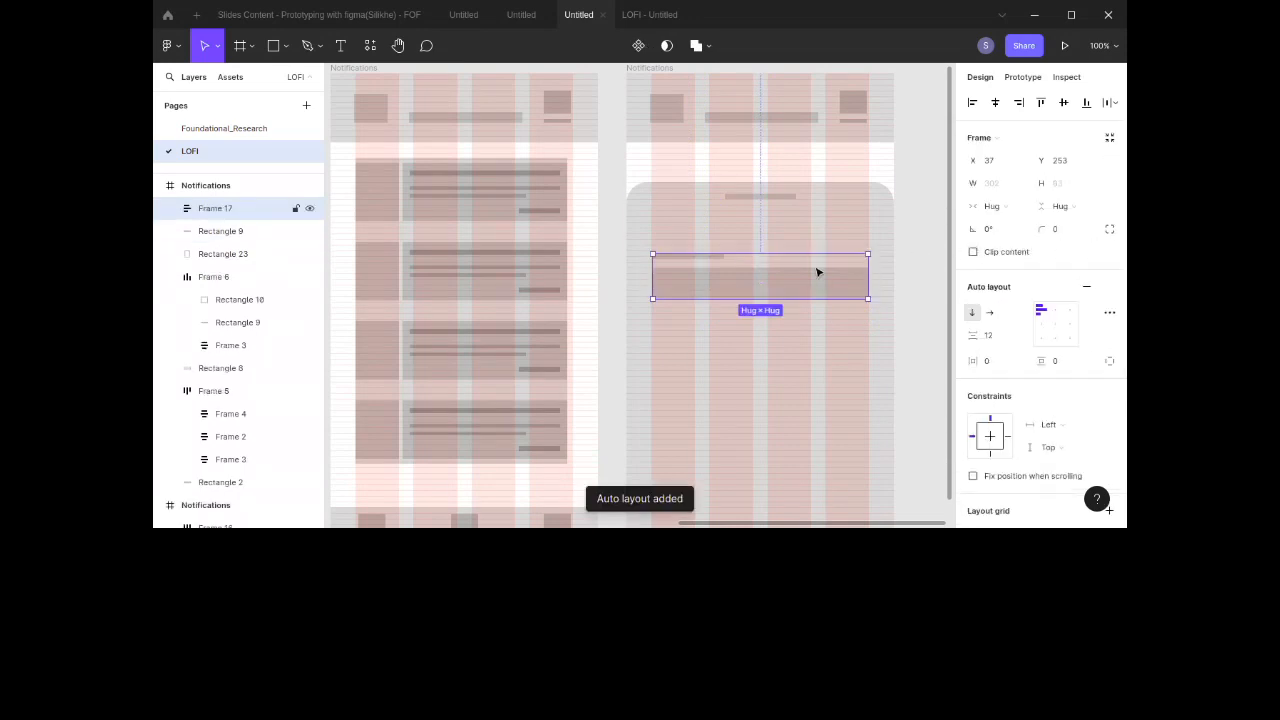
# Step: Duplicate the label-and-field group twice, stacking the copies below it
pyautogui.moveTo(803, 283); pyautogui.dragTo(799, 350)
pyautogui.hotkey('ctrl', 'd')
pyautogui.moveTo(800, 418); pyautogui.dragTo(789, 426)
pyautogui.scroll(-4, 789, 426)
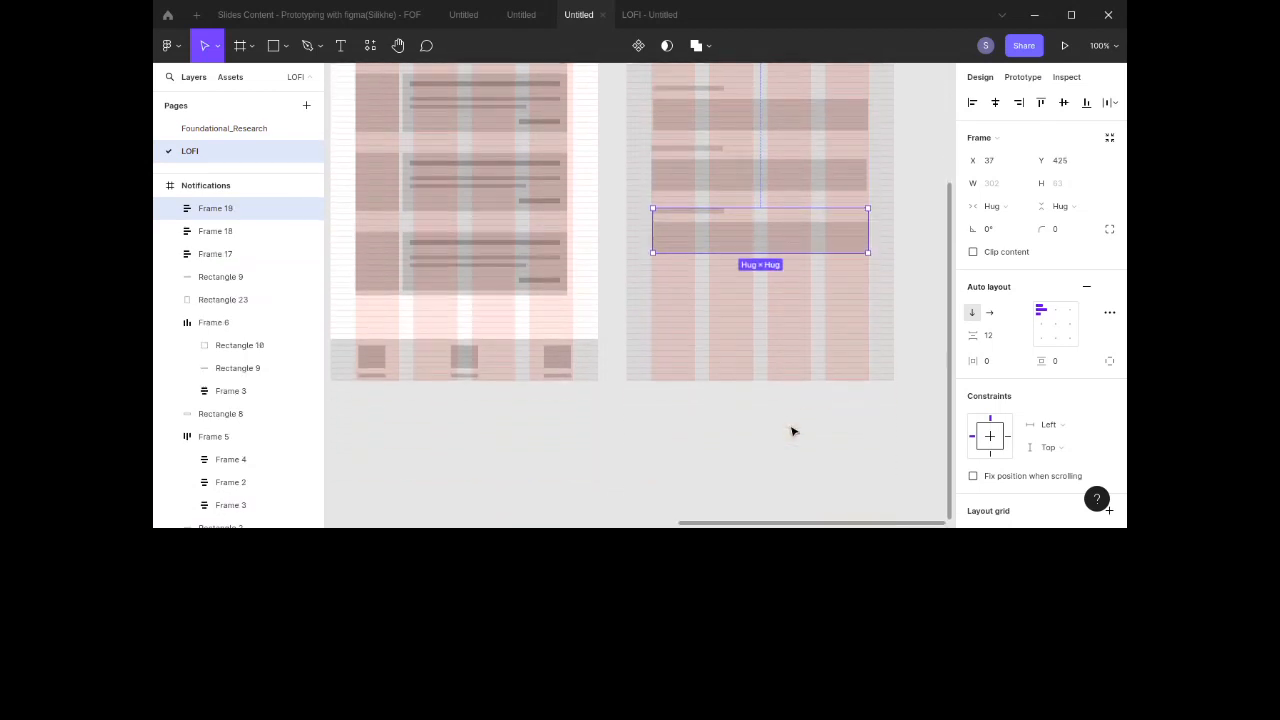
# Step: Copy the last field rectangle out below the stack as a button base
pyautogui.doubleClick(780, 234)
pyautogui.moveTo(788, 238); pyautogui.dragTo(787, 302)
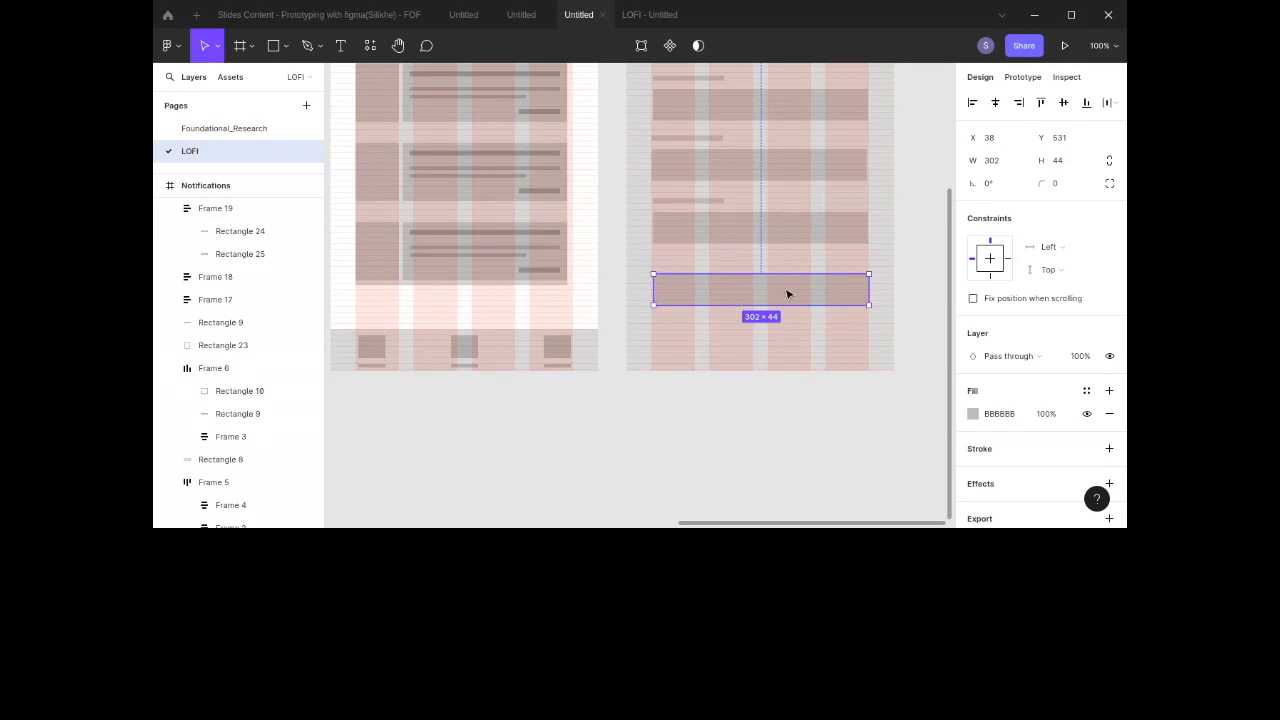
# Step: Inspect the nested frames inside a notification card on the original screen
pyautogui.doubleClick(508, 159)
pyautogui.doubleClick(508, 158)
pyautogui.doubleClick(508, 158)
pyautogui.doubleClick(505, 154)
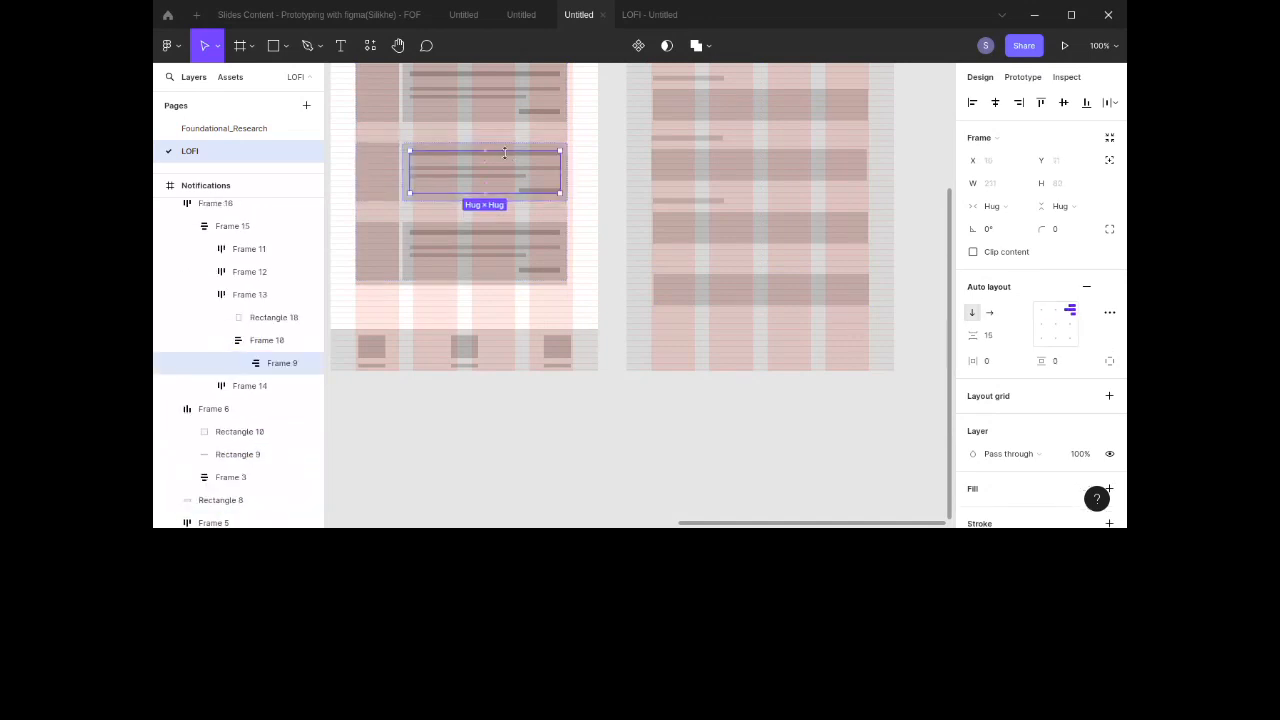
pyautogui.click(620, 201)
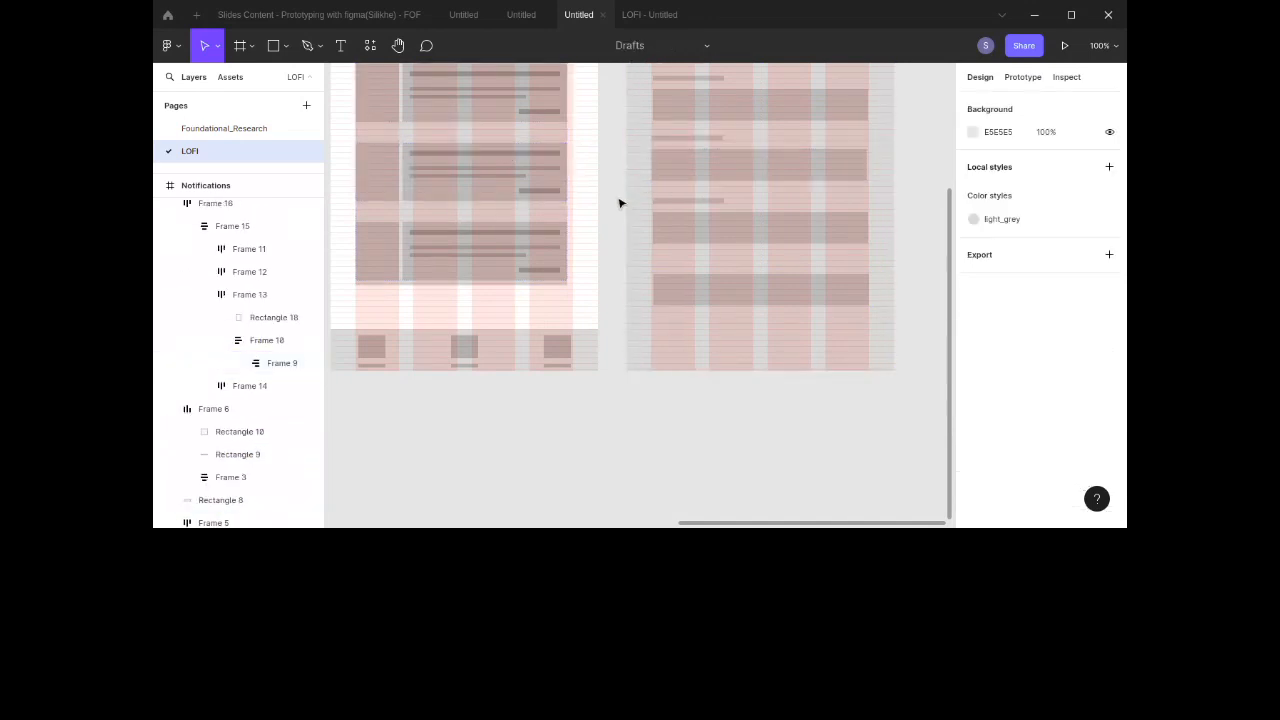
# Step: Draw a rectangle about 132 × 16 inside the button base and center it horizontally
pyautogui.press('r')
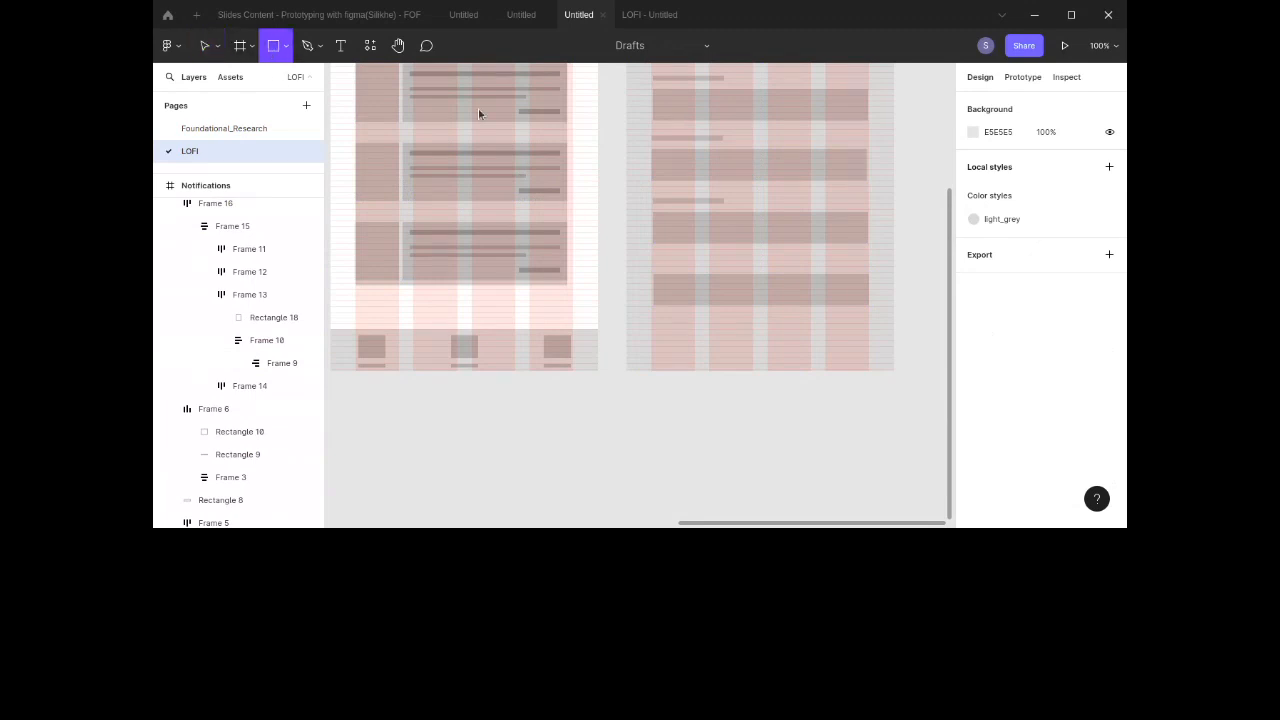
pyautogui.moveTo(708, 282); pyautogui.dragTo(803, 293)
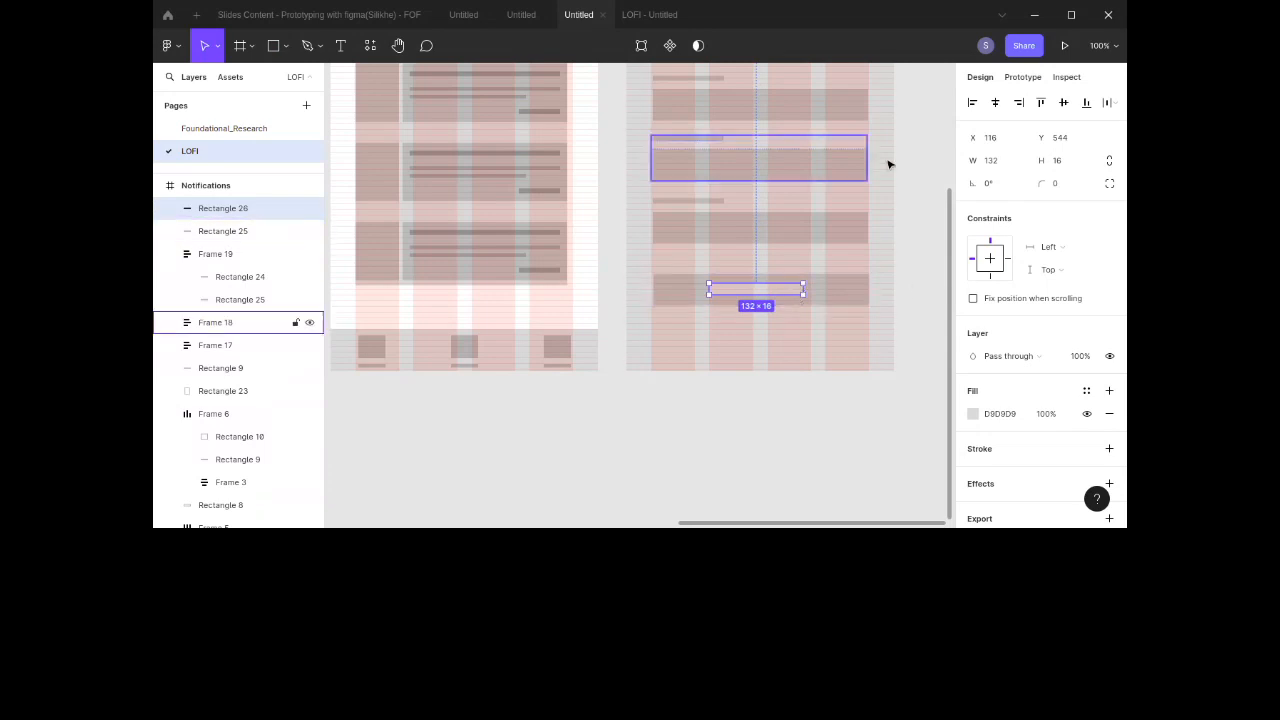
pyautogui.click(995, 102)
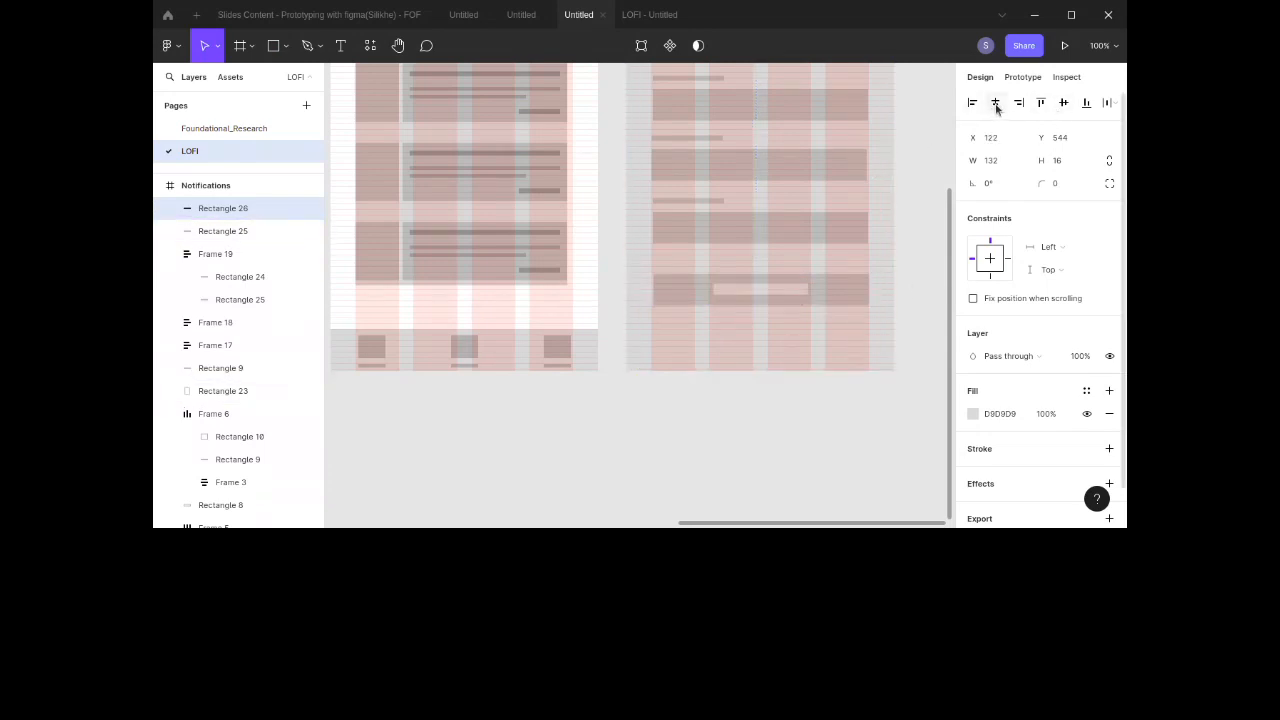
# Step: Set the small button rectangle's fill to 8D8D8D
pyautogui.click(999, 416)
pyautogui.write('B1B1B1')
pyautogui.press('Return')
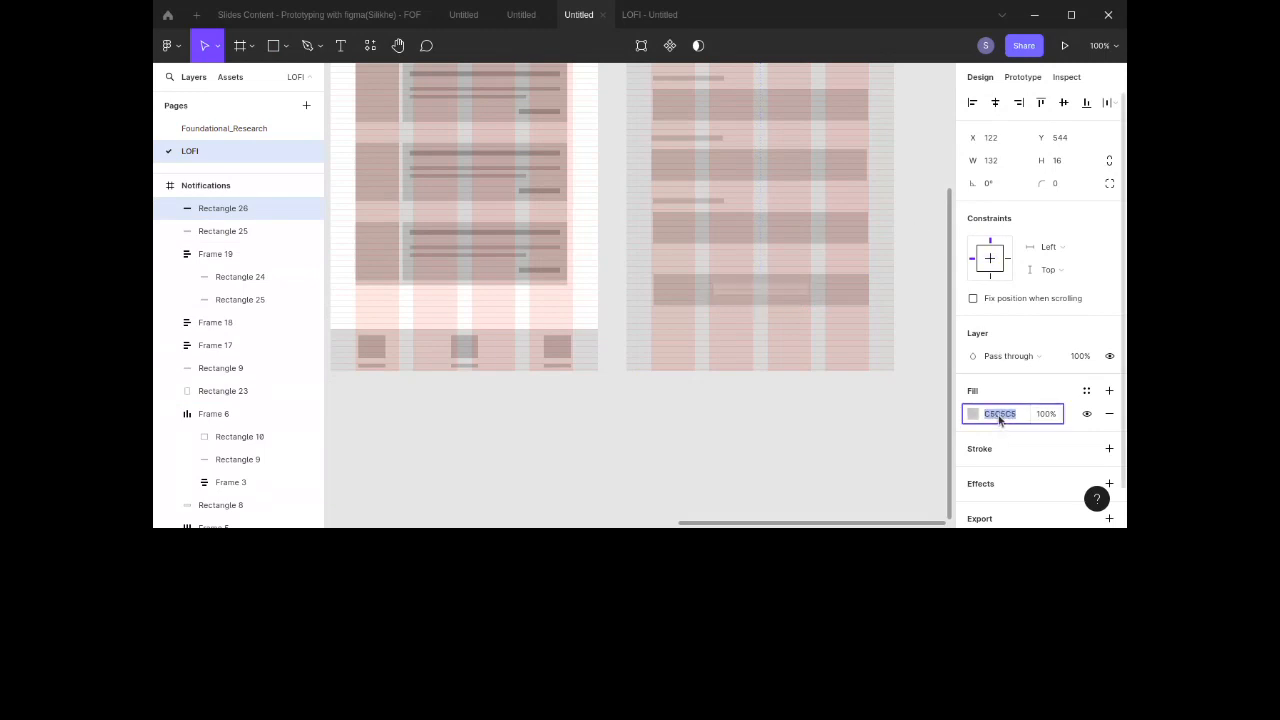
pyautogui.write('8D8D8D')
pyautogui.press('Return')
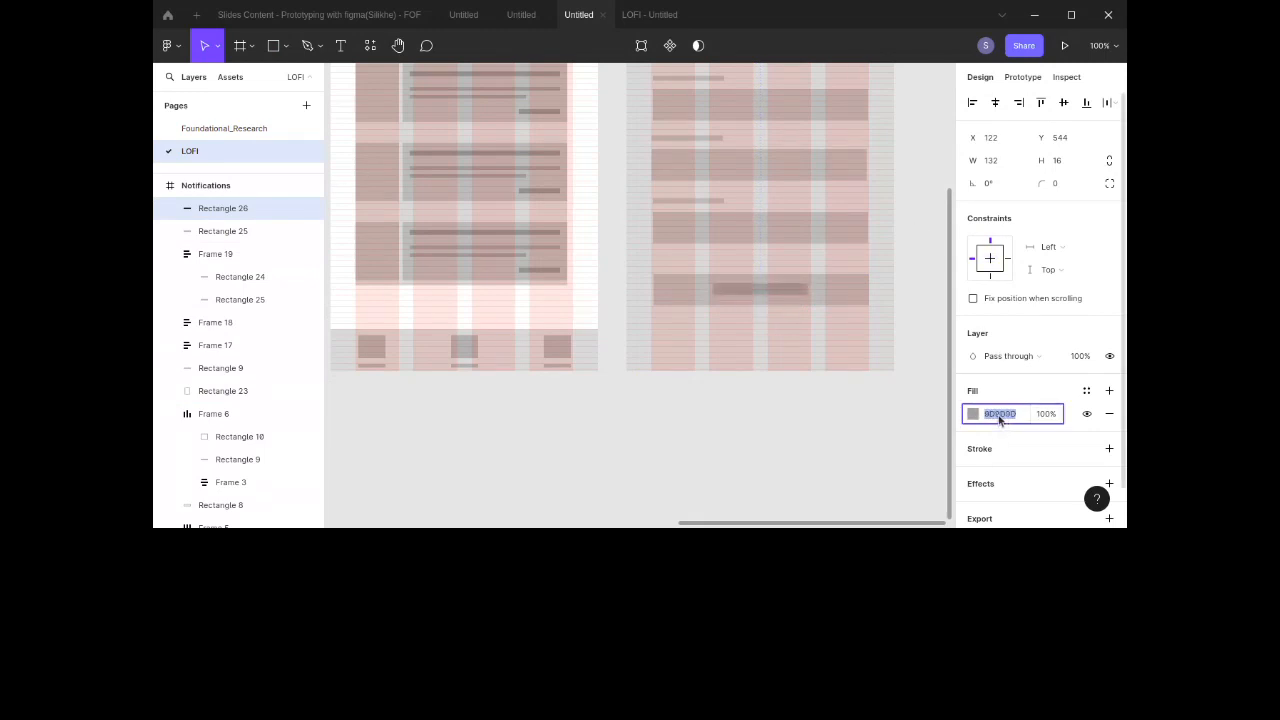
# Step: Wrap the small rectangle and the button base together in an auto layout frame
pyautogui.keyDown('shift'); pyautogui.click(826, 290); pyautogui.keyUp('shift')
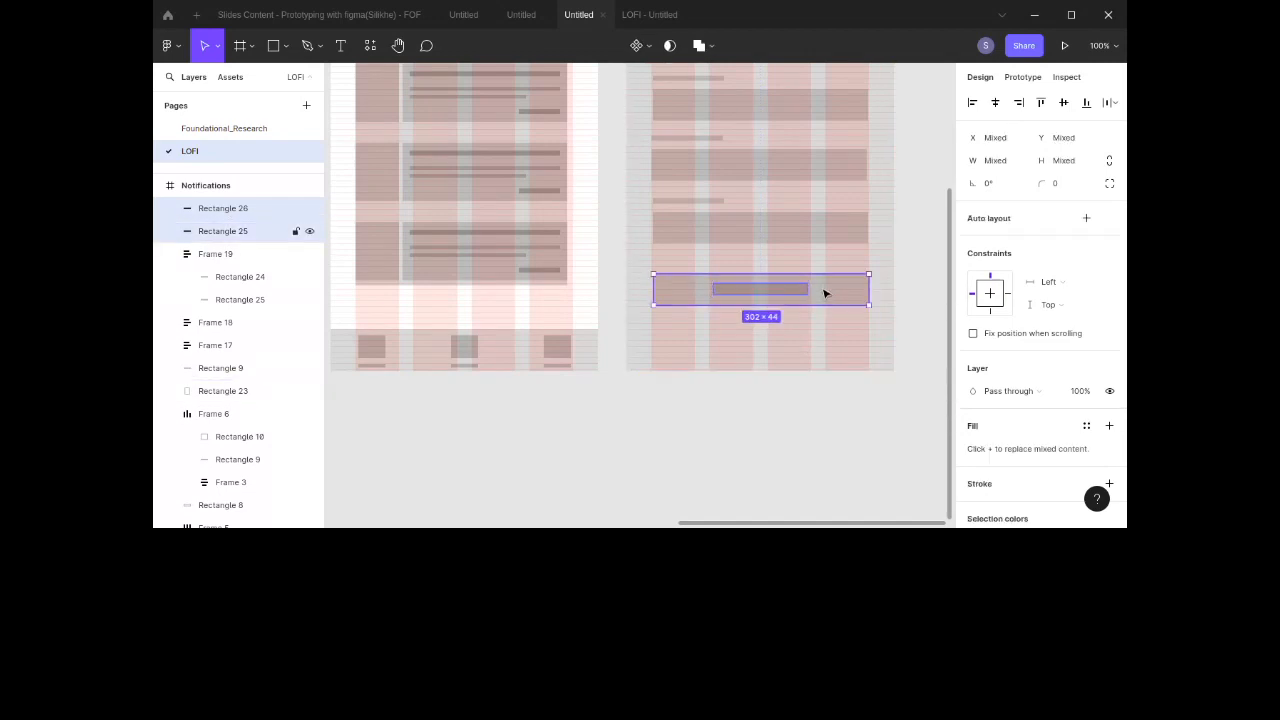
pyautogui.click(1090, 218)
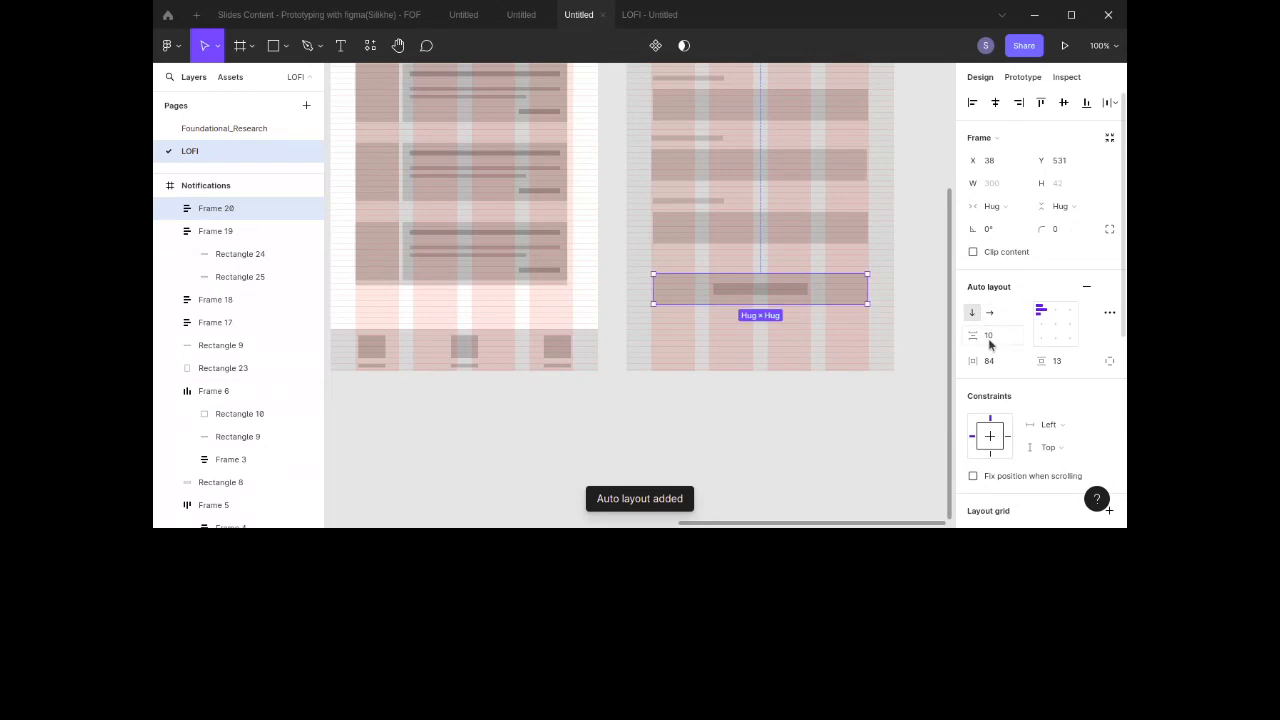
# Step: Select the three label-and-field groups and the button and wrap them in a vertical auto layout frame
pyautogui.keyDown('shift'); pyautogui.click(760, 233); pyautogui.keyUp('shift')
pyautogui.keyDown('shift'); pyautogui.click(751, 171); pyautogui.keyUp('shift')
pyautogui.keyDown('shift'); pyautogui.click(746, 106); pyautogui.keyUp('shift')
pyautogui.scroll(3, 745, 108)
pyautogui.scroll(-1, 745, 108)
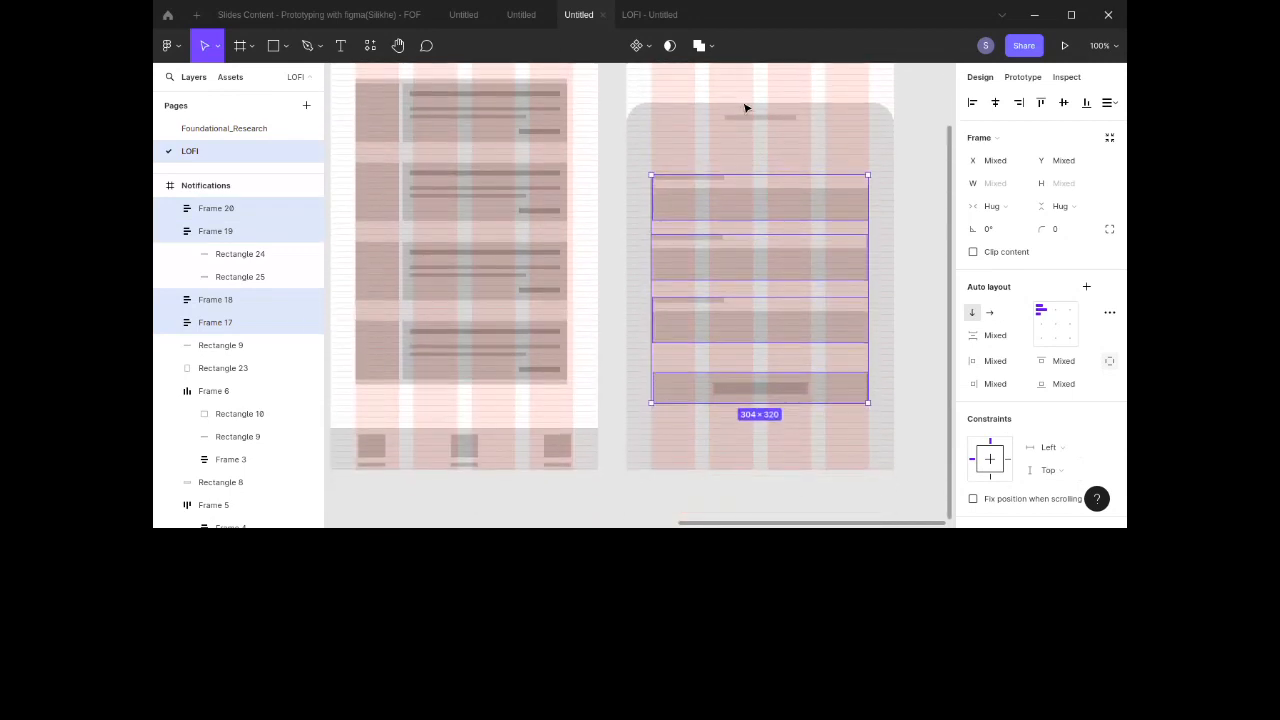
pyautogui.click(1086, 287)
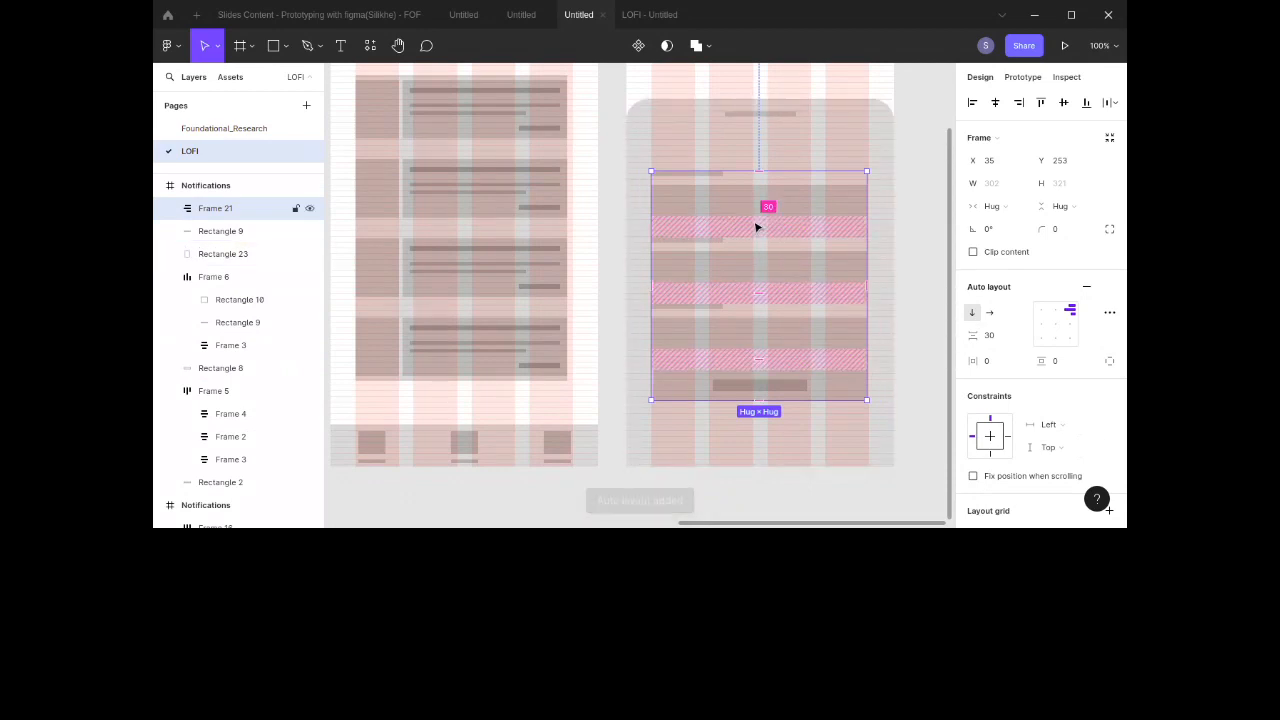
pyautogui.click(921, 188)
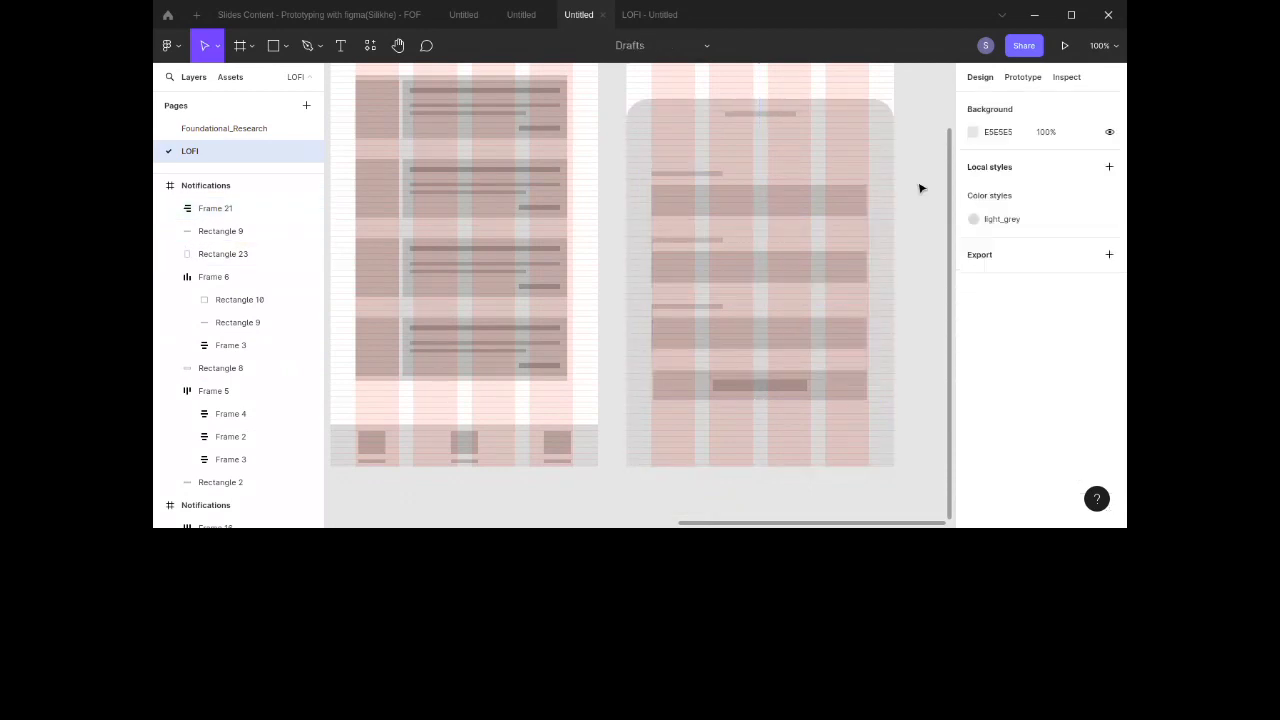
# Step: Move the form stack down within the sheet, beneath the handle bar
pyautogui.click(750, 226)
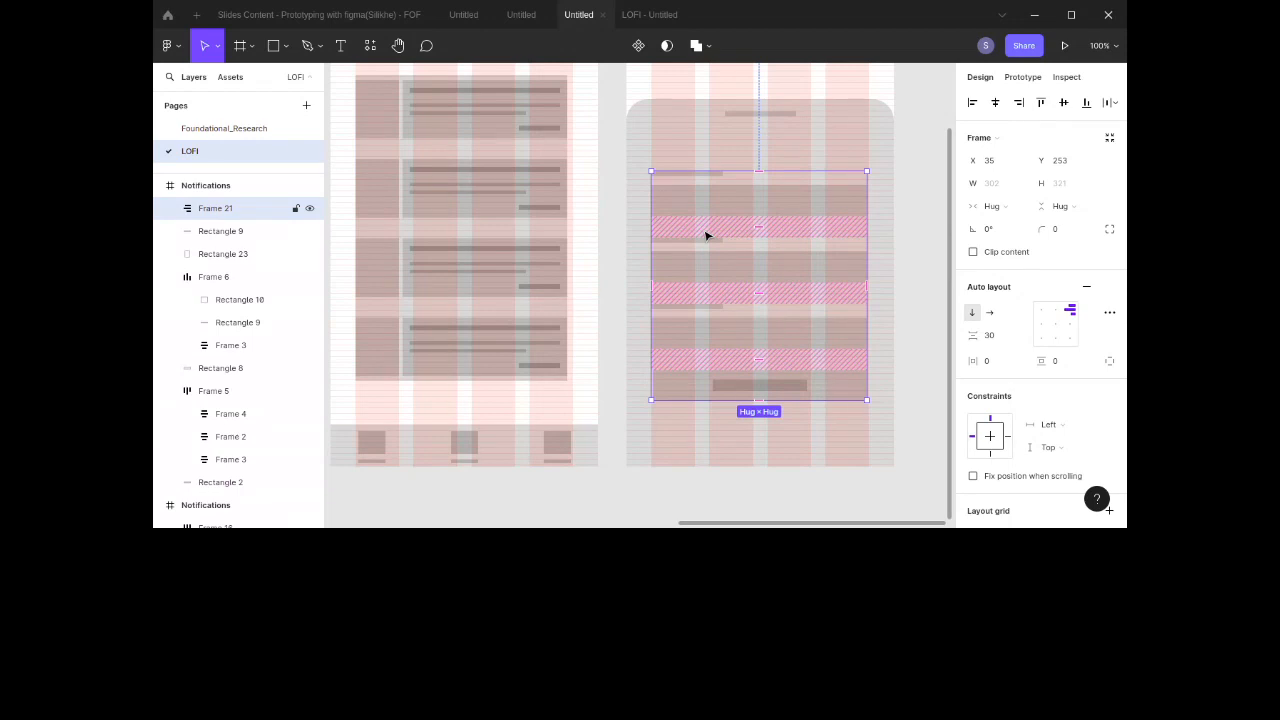
pyautogui.moveTo(706, 236); pyautogui.dragTo(760, 286)
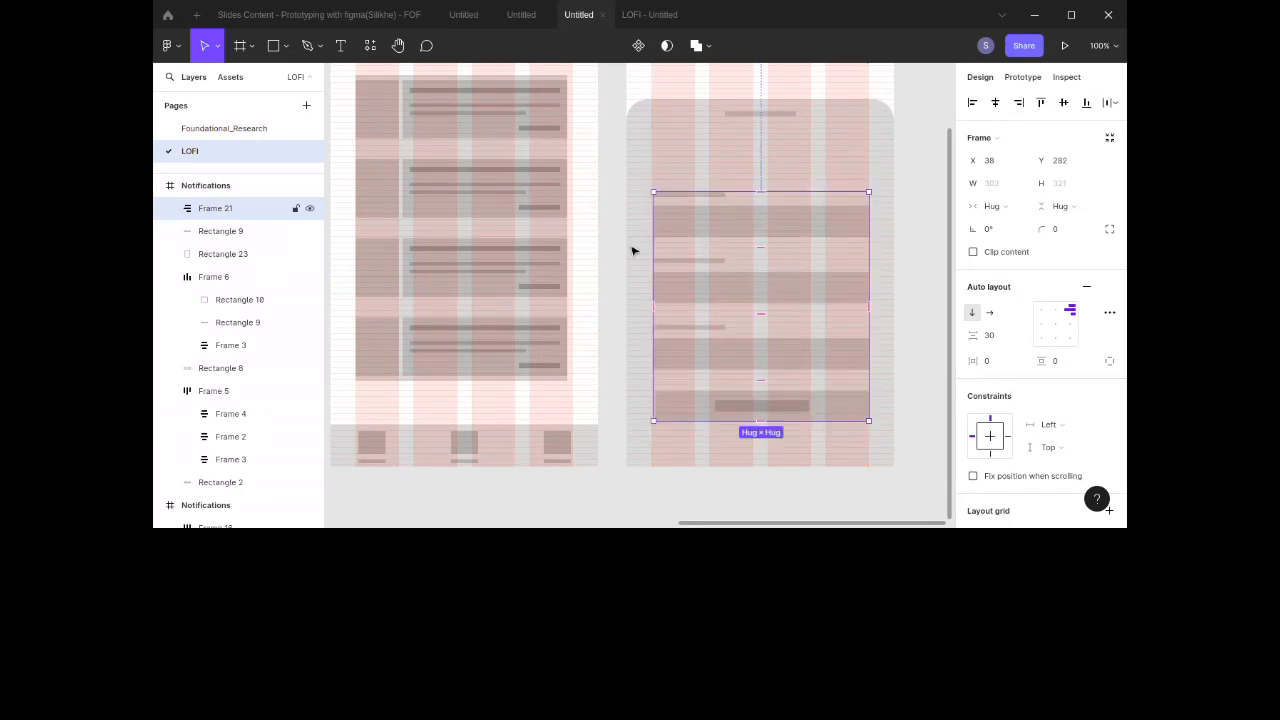
pyautogui.click(771, 115)
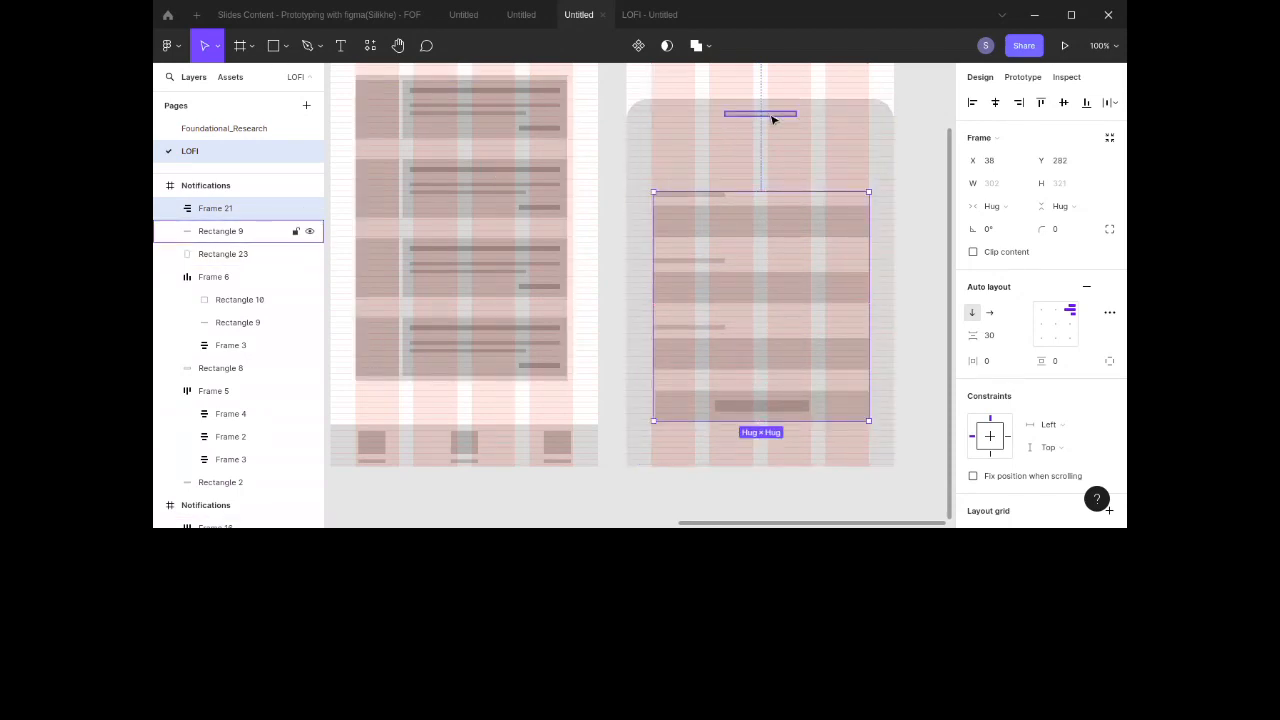
# Step: Add a 236 × 24 rectangle beneath the handle bar as a title placeholder on the sheet
pyautogui.moveTo(771, 115); pyautogui.dragTo(783, 158)
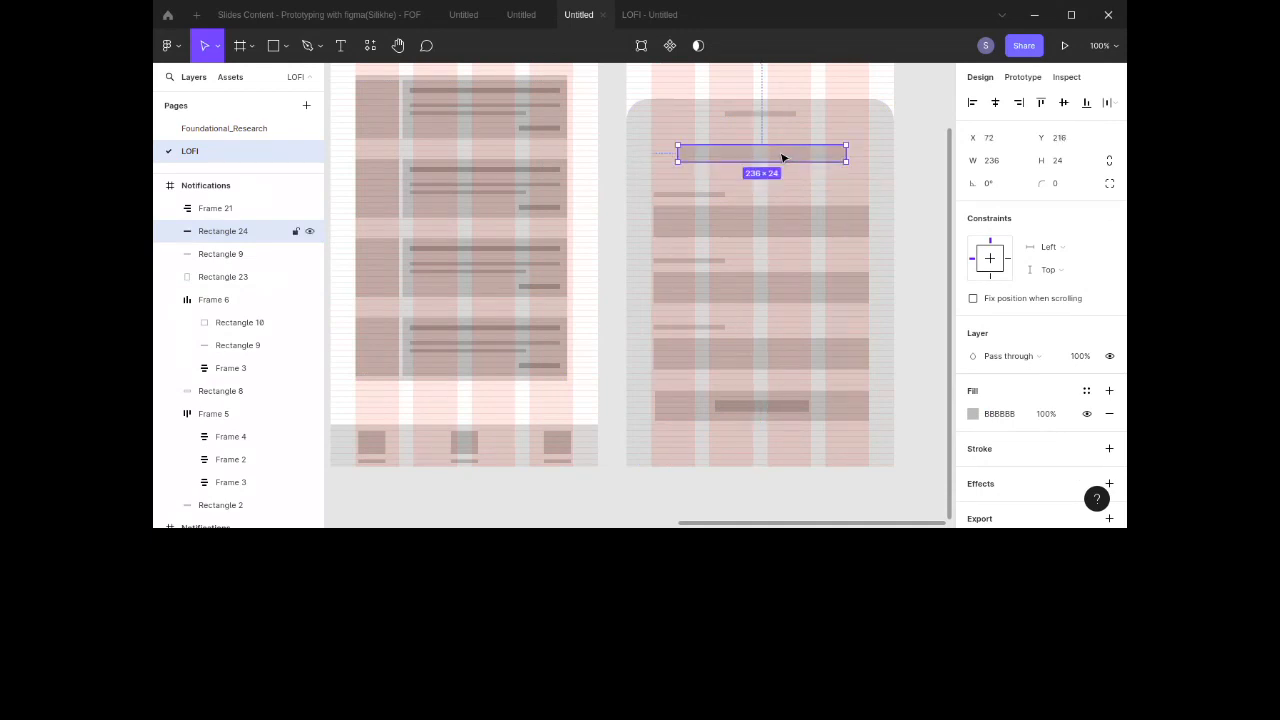
pyautogui.click(918, 166)
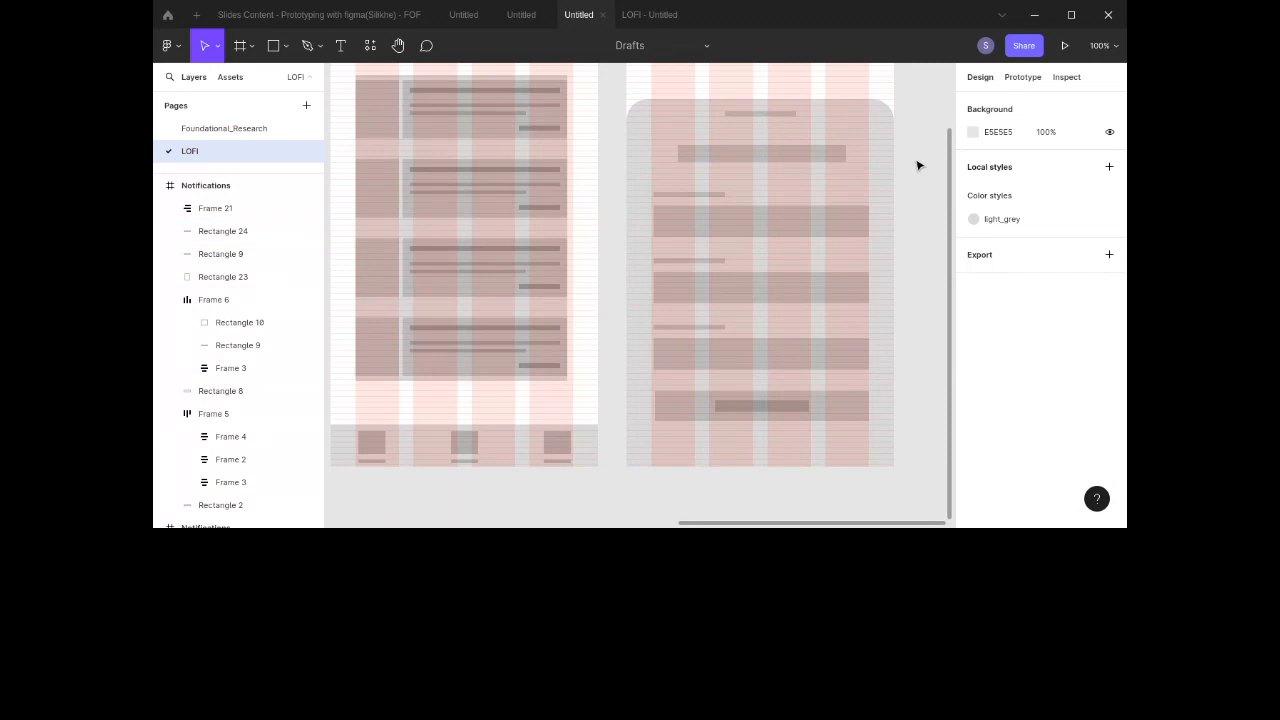
# Step: Select the handle bar, title rectangle and form stack and wrap them together in a frame
pyautogui.scroll(3, 918, 166)
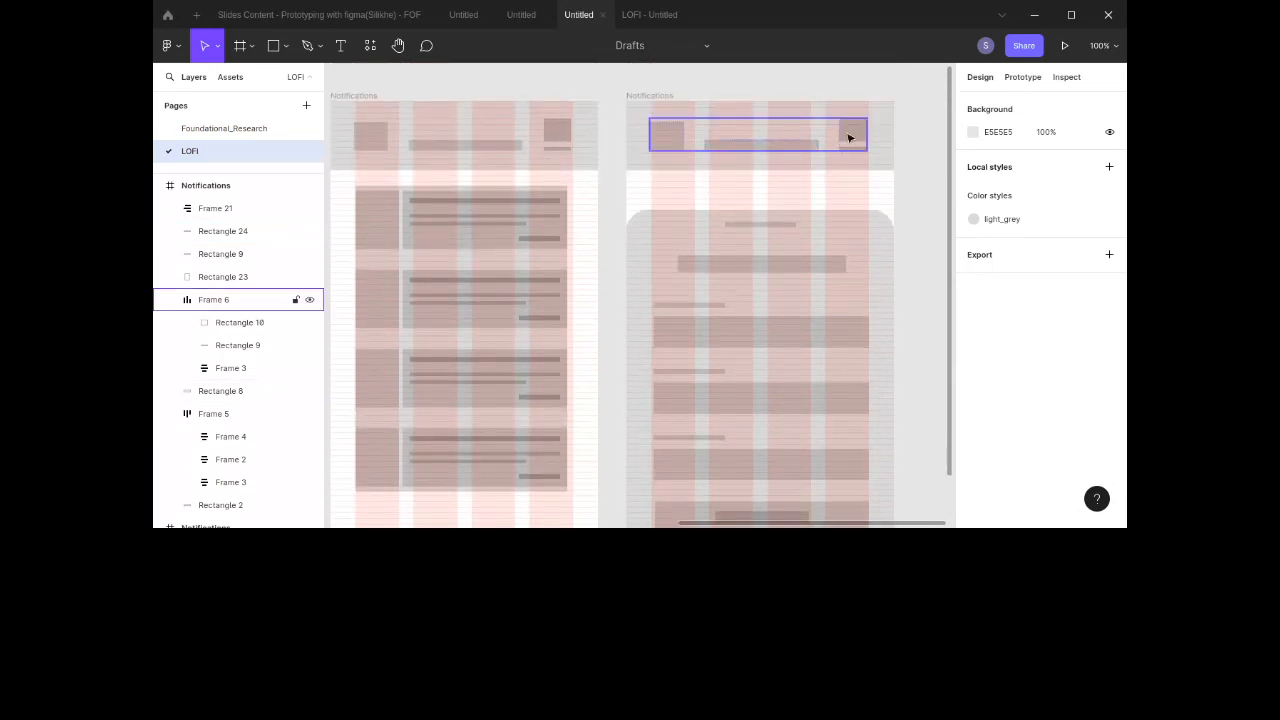
pyautogui.click(823, 225)
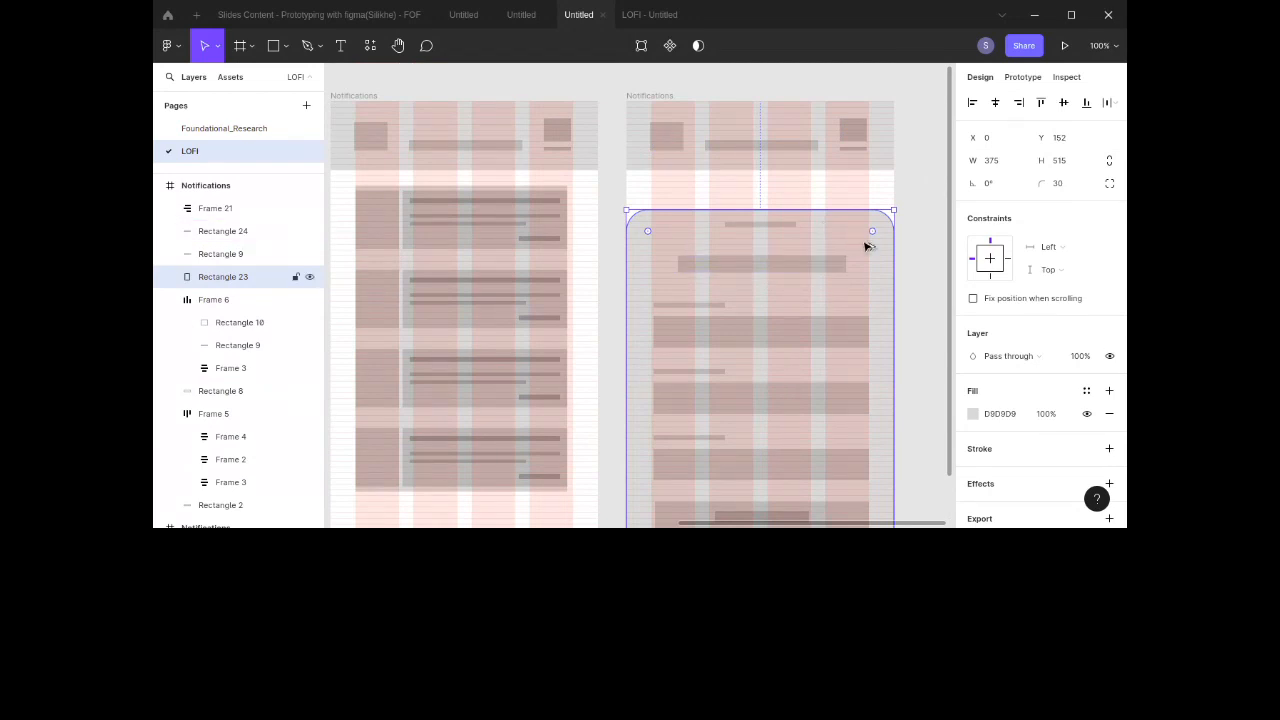
pyautogui.click(757, 226)
pyautogui.keyDown('shift'); pyautogui.click(734, 264); pyautogui.keyUp('shift')
pyautogui.keyDown('shift'); pyautogui.click(717, 386); pyautogui.keyUp('shift')
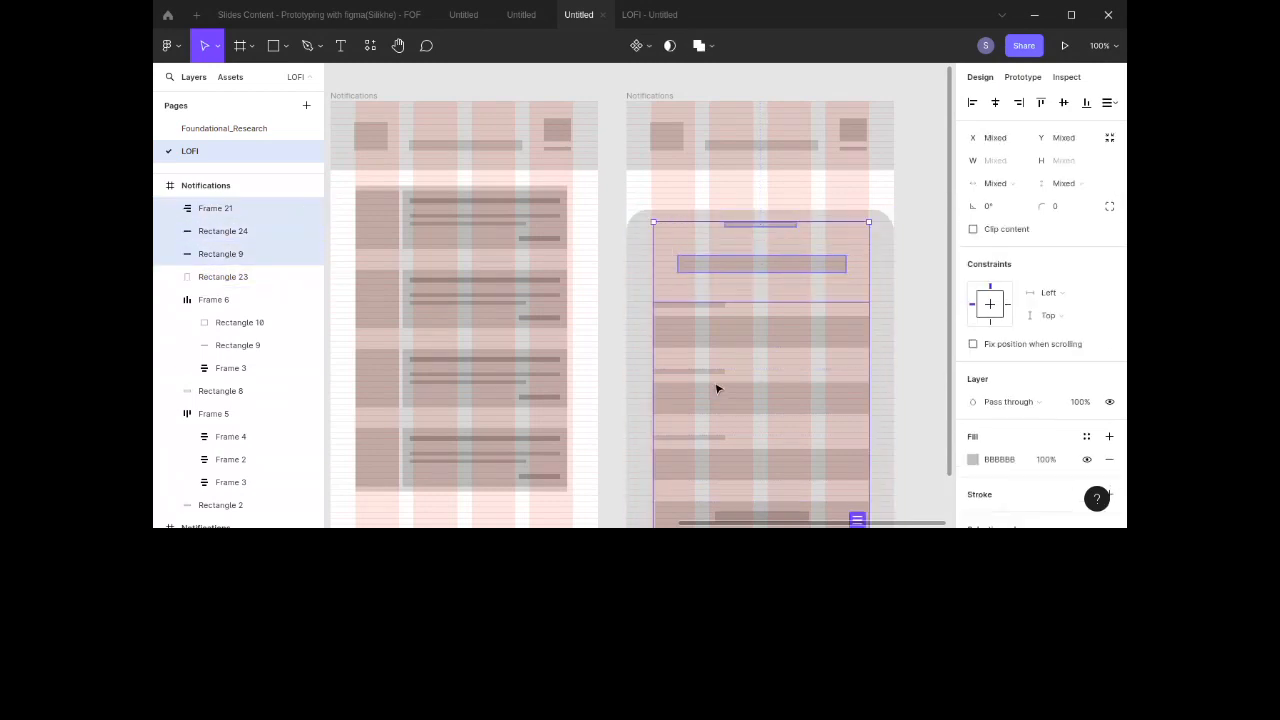
pyautogui.hotkey('ctrl', 'alt', 'g')
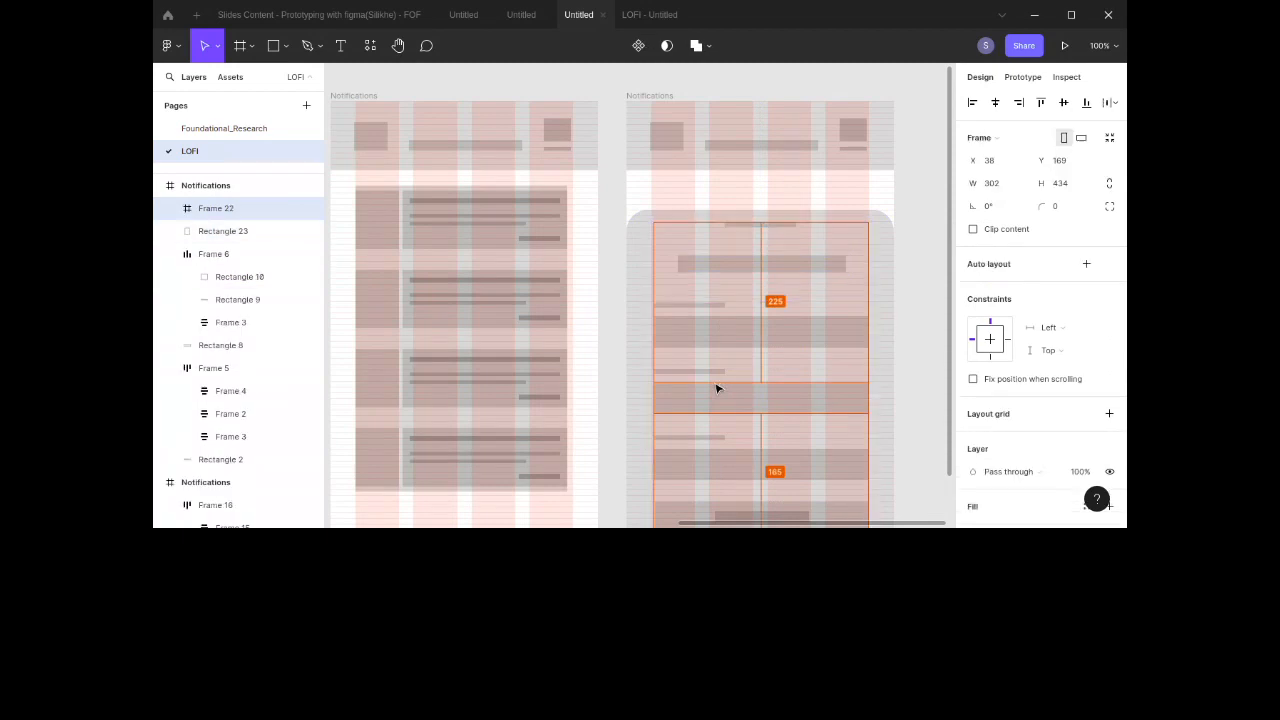
# Step: Frame the new content frame together with the rounded sheet background rectangle
pyautogui.keyDown('shift'); pyautogui.click(887, 300); pyautogui.keyUp('shift')
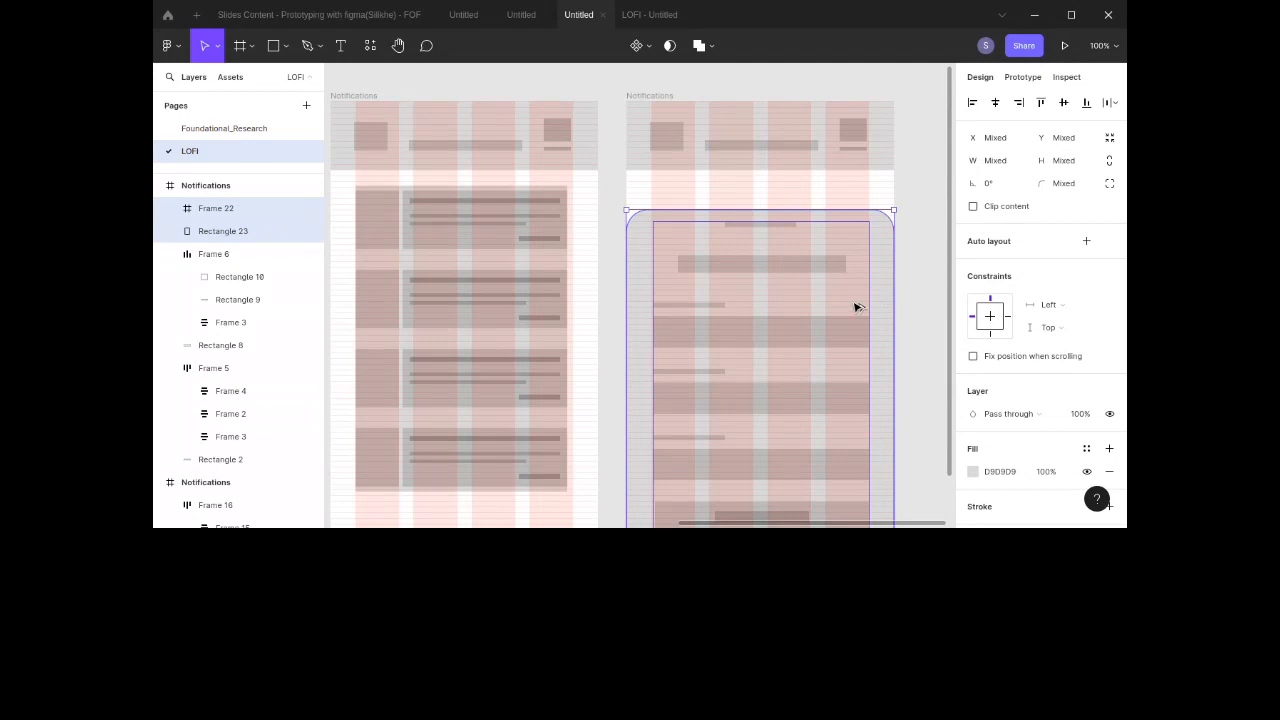
pyautogui.hotkey('ctrl', 'alt', 'g')
pyautogui.click(936, 273)
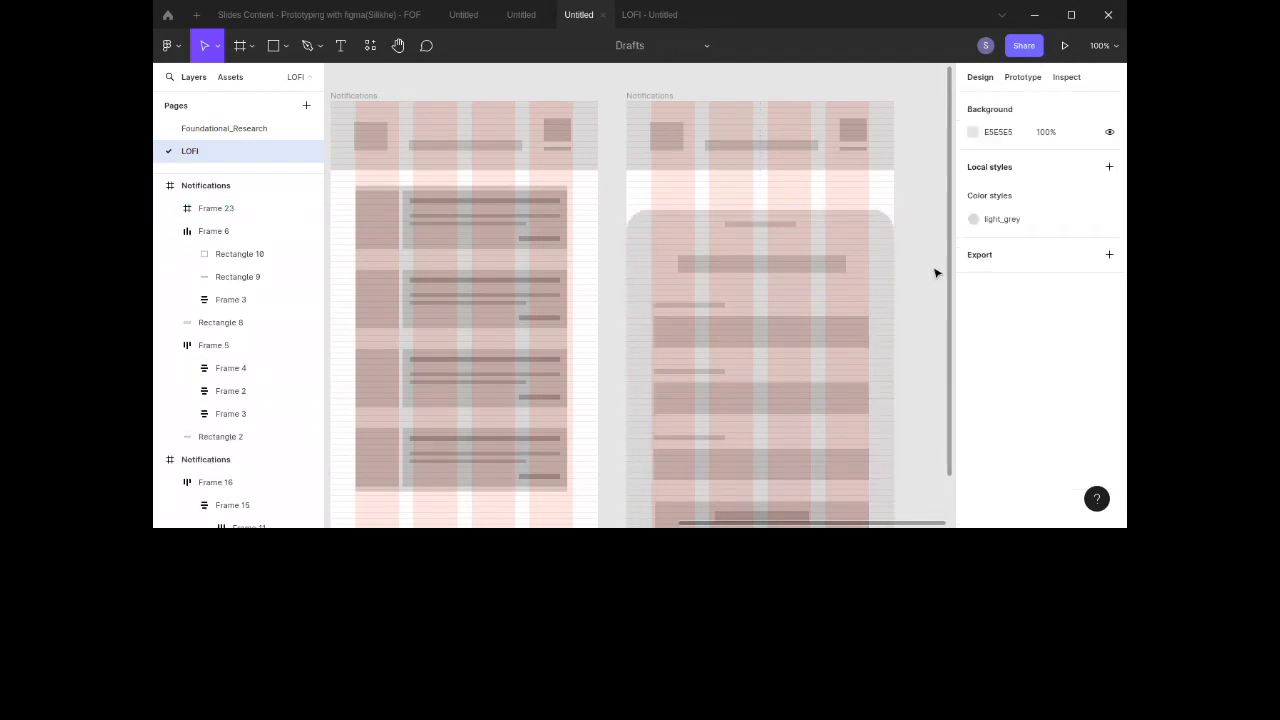
pyautogui.scroll(-5, 936, 273)
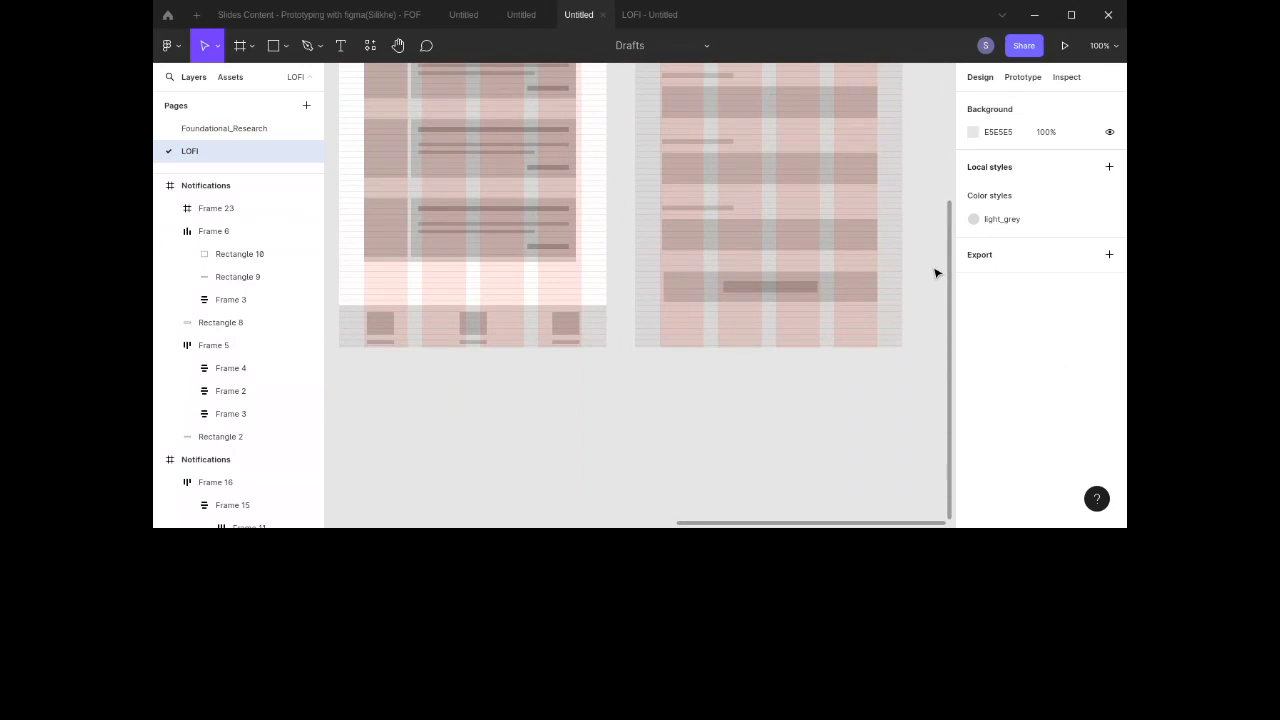
pyautogui.scroll(3, 936, 273)
pyautogui.hscroll(1, 936, 273)
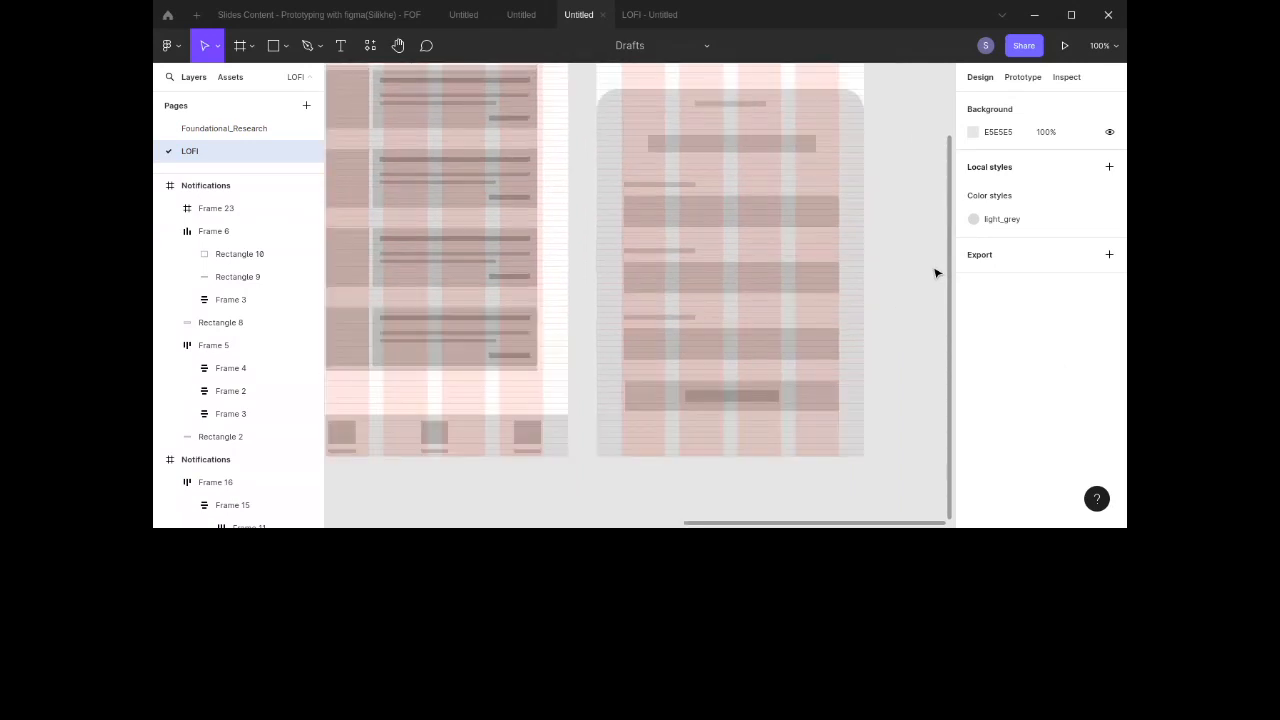
pyautogui.rightClick(738, 238)
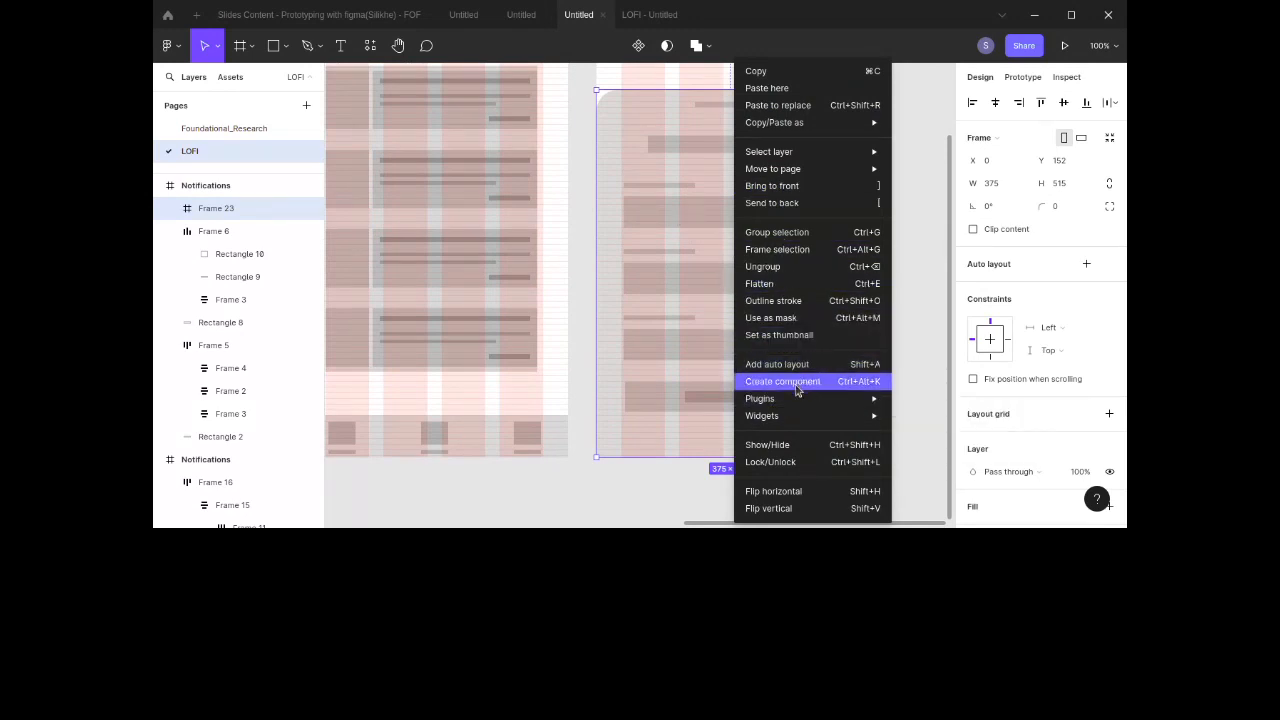
pyautogui.moveTo(795, 420)
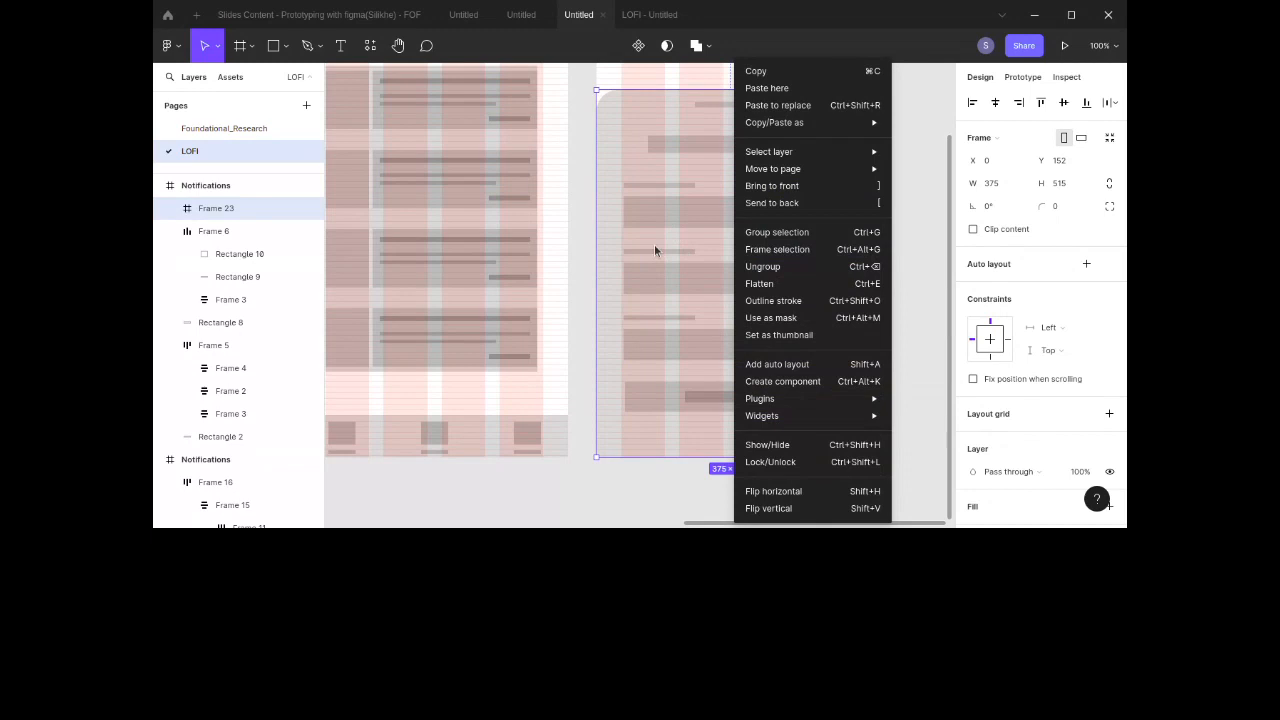
pyautogui.click(643, 208)
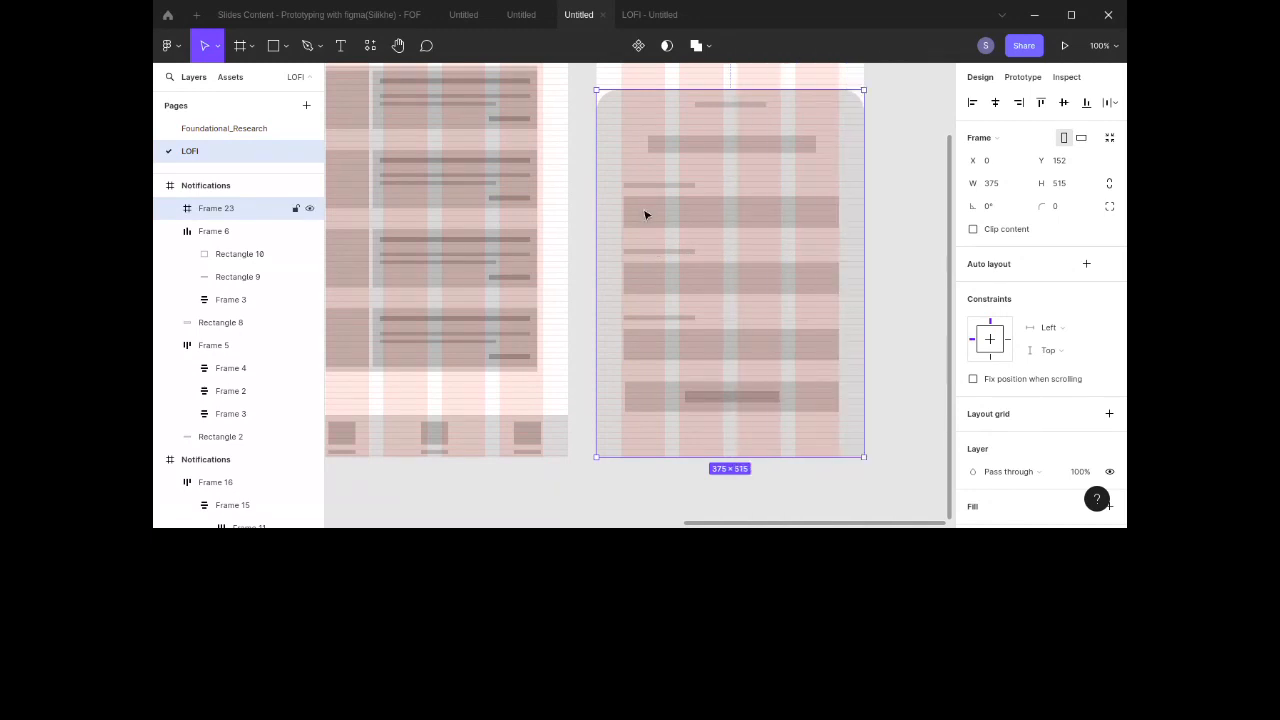
pyautogui.rightClick(640, 211)
pyautogui.moveTo(770, 163)
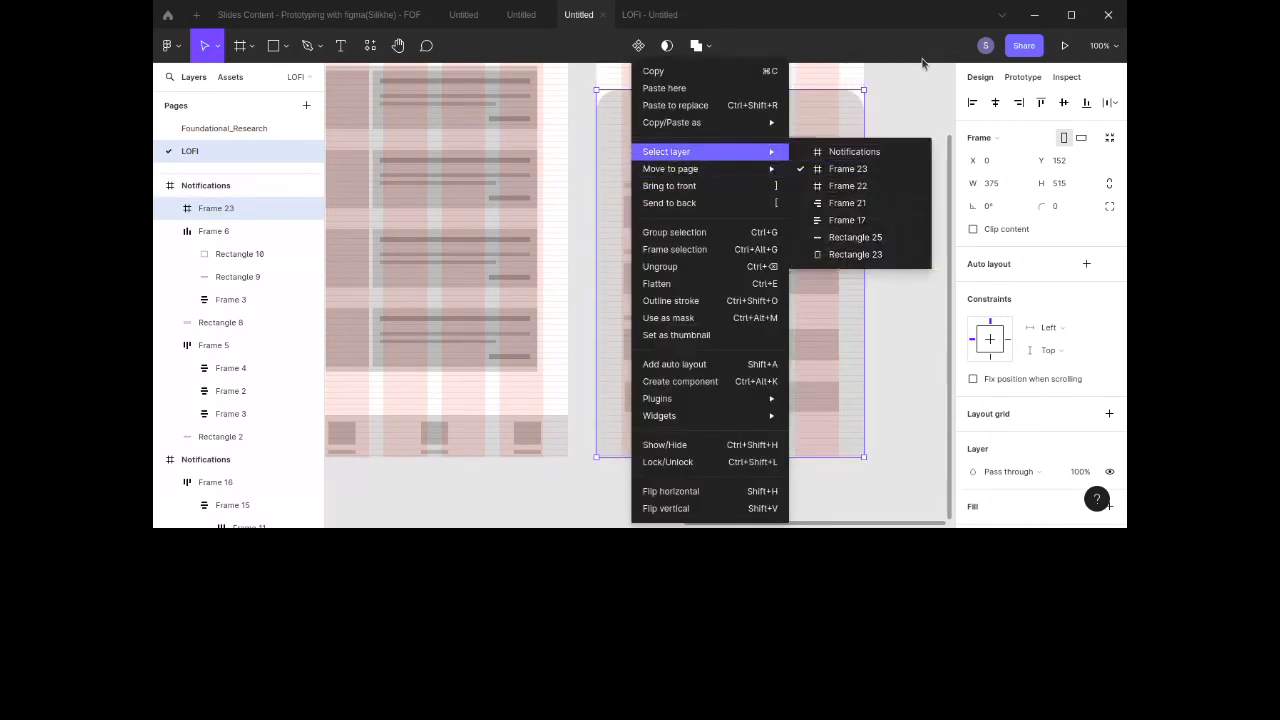
pyautogui.click(926, 102)
pyautogui.click(926, 102)
pyautogui.scroll(3, 926, 102)
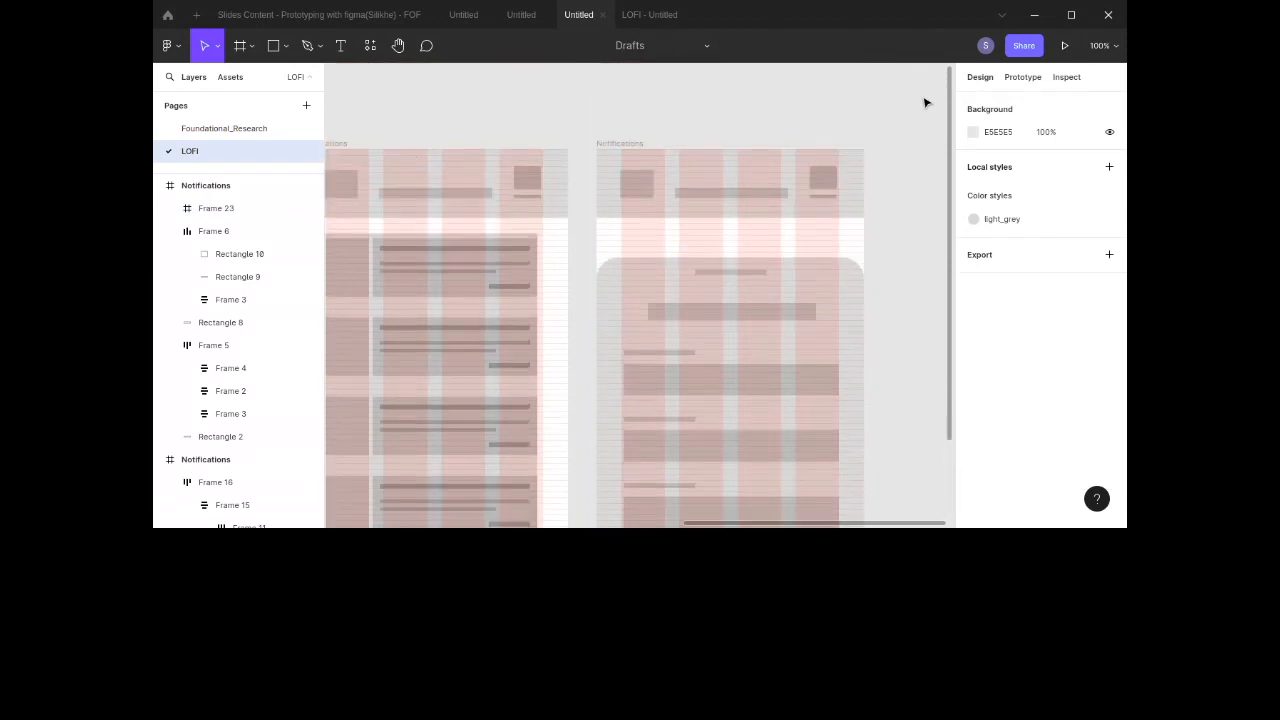
pyautogui.scroll(-1, 926, 102)
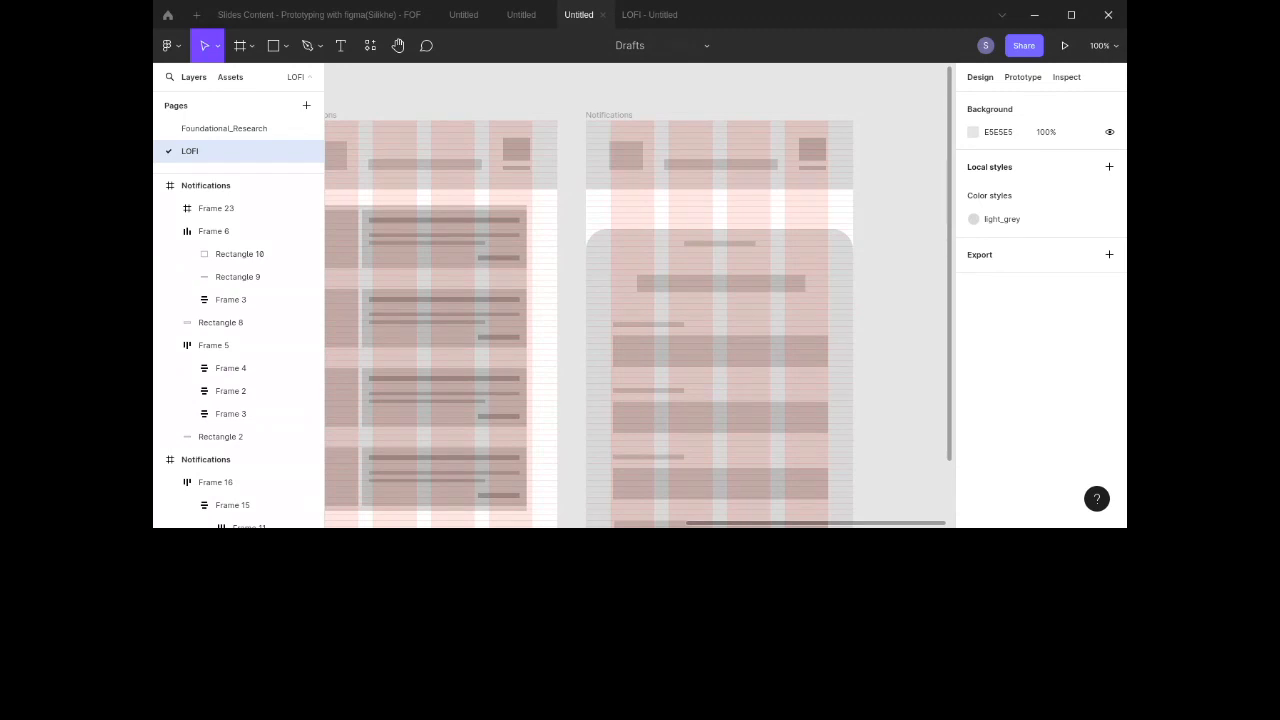
pyautogui.hscroll(-3, 753, 210)
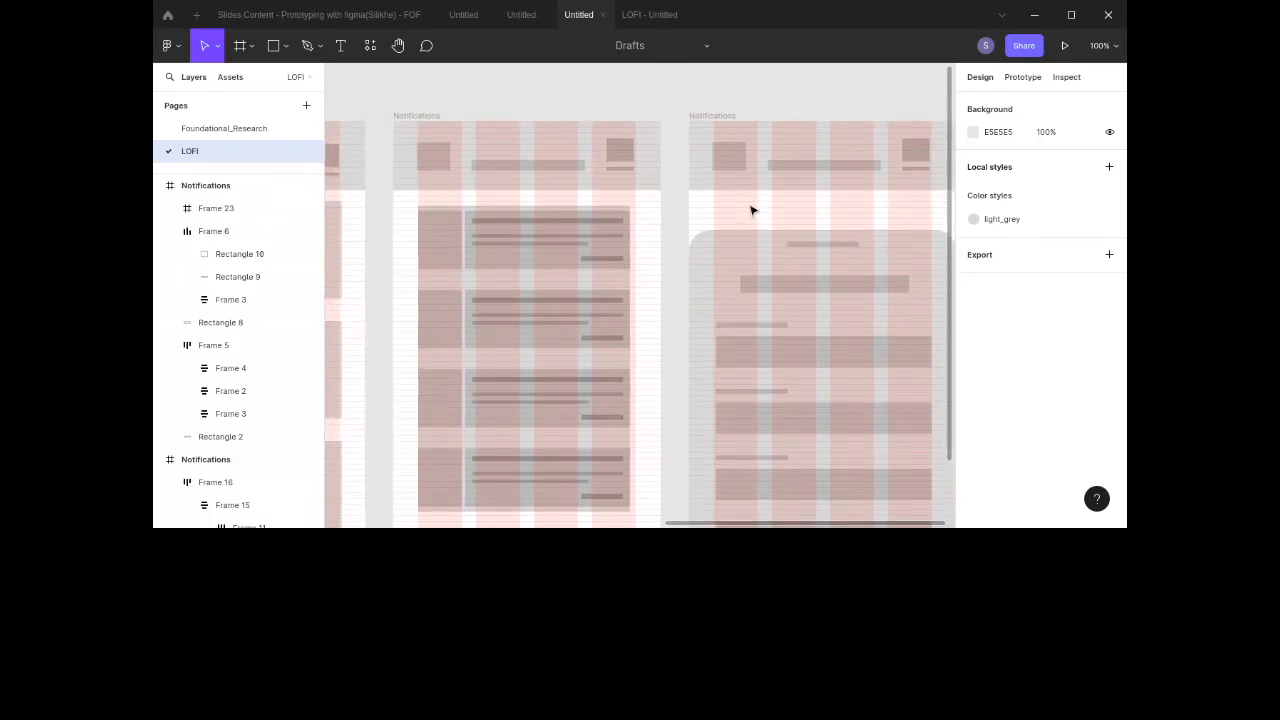
pyautogui.press('-')
pyautogui.press('-')
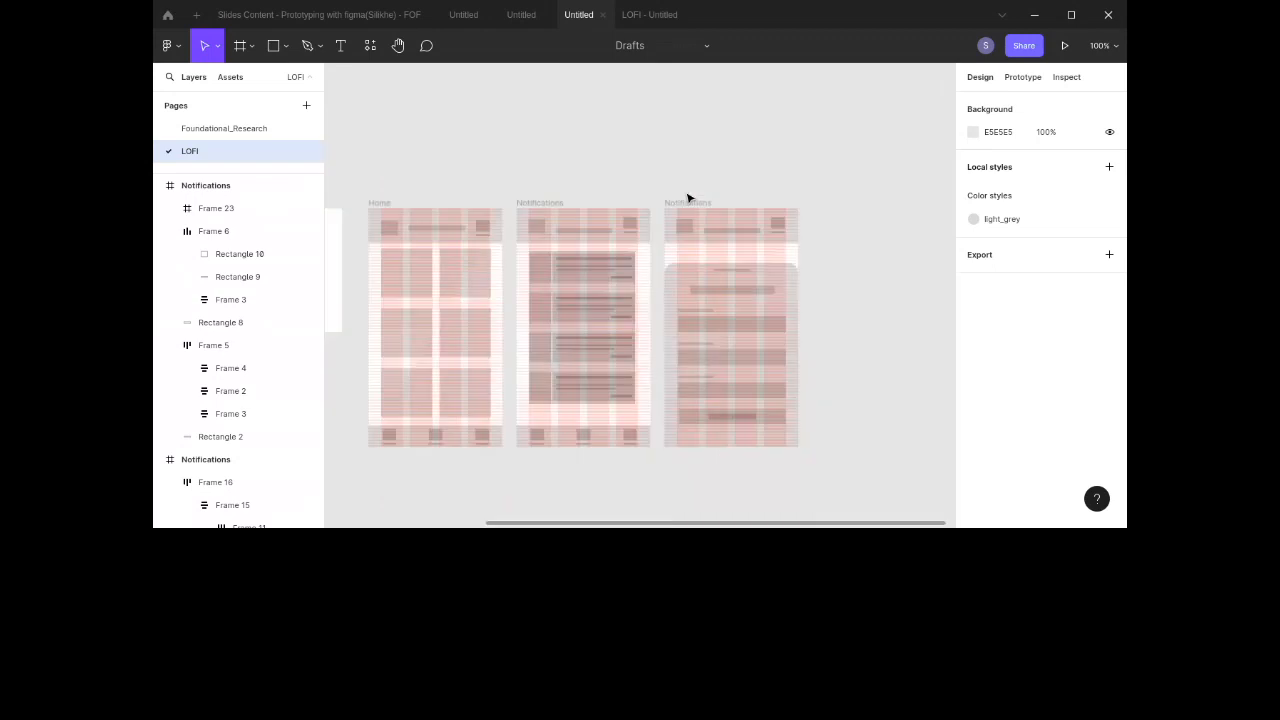
pyautogui.press('+')
pyautogui.press('+')
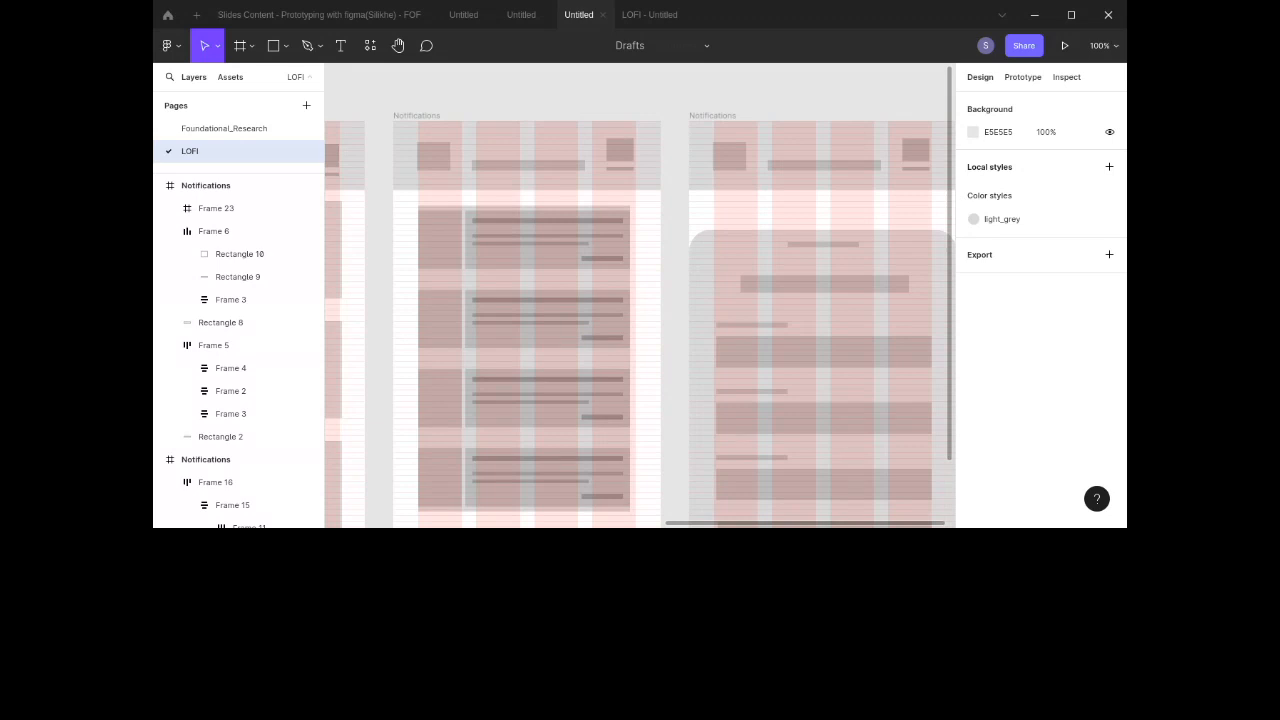
pyautogui.hscroll(5, 792, 204)
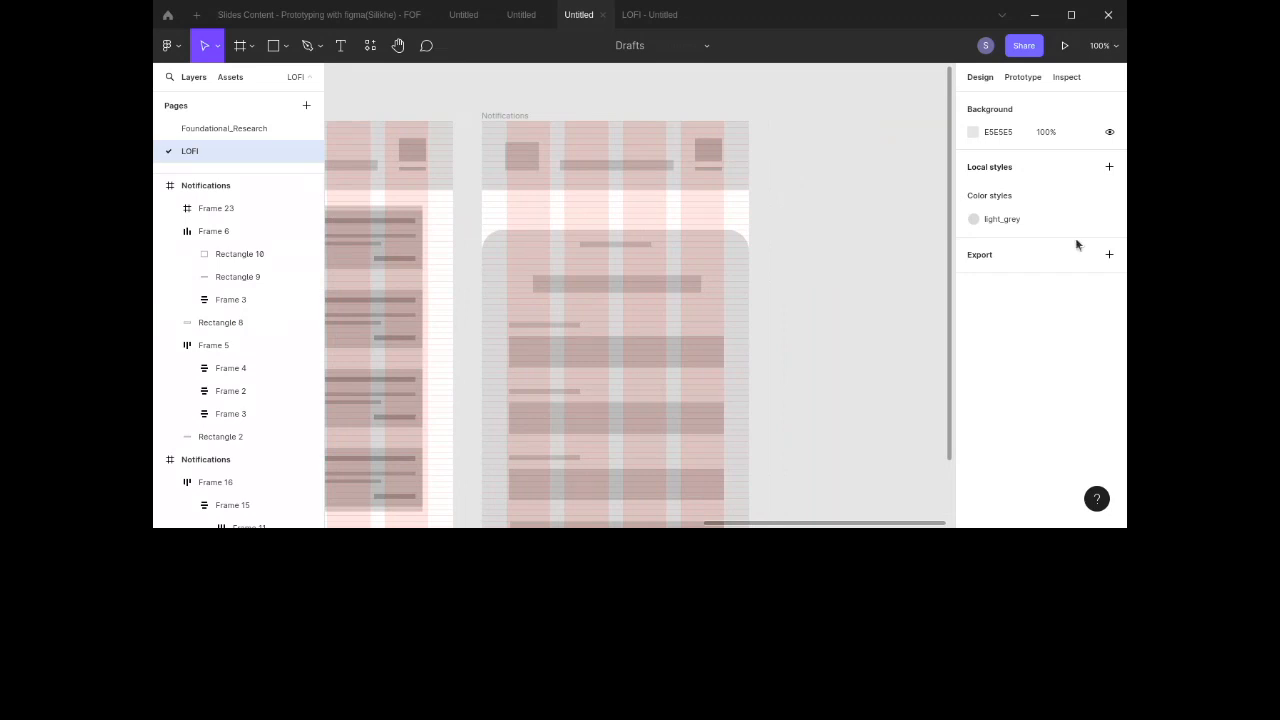
pyautogui.rightClick(812, 231)
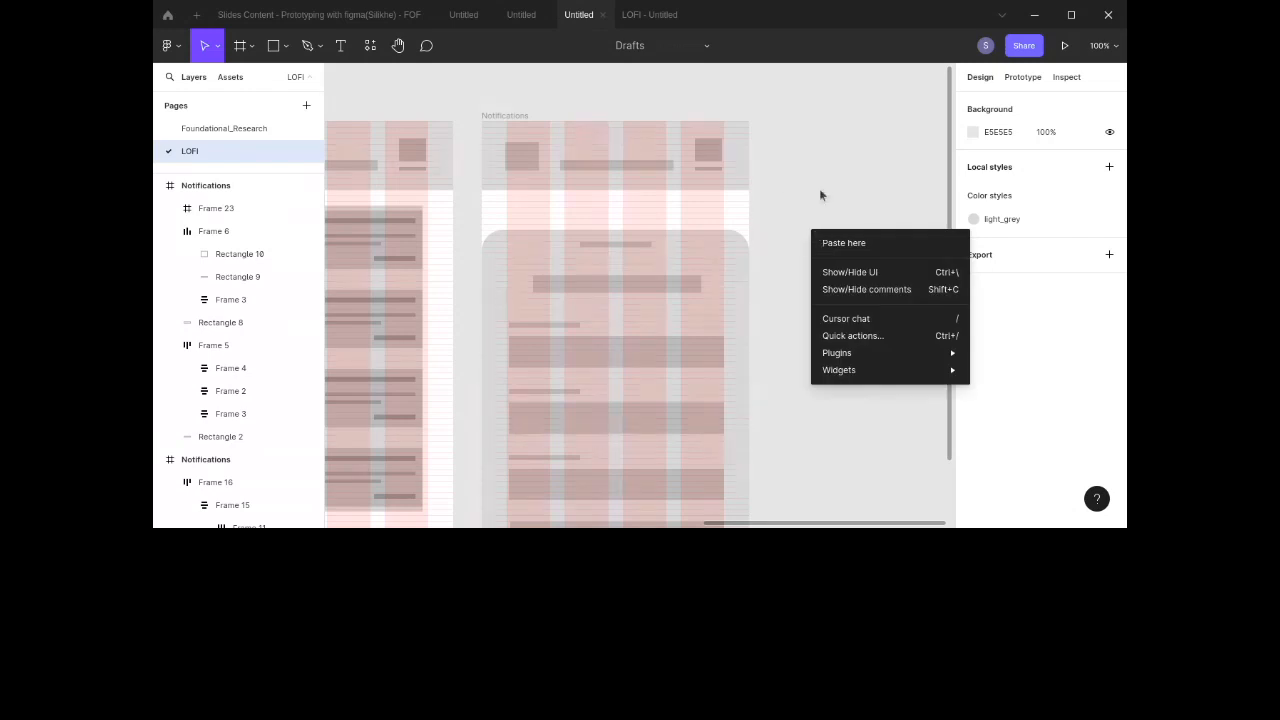
pyautogui.click(822, 151)
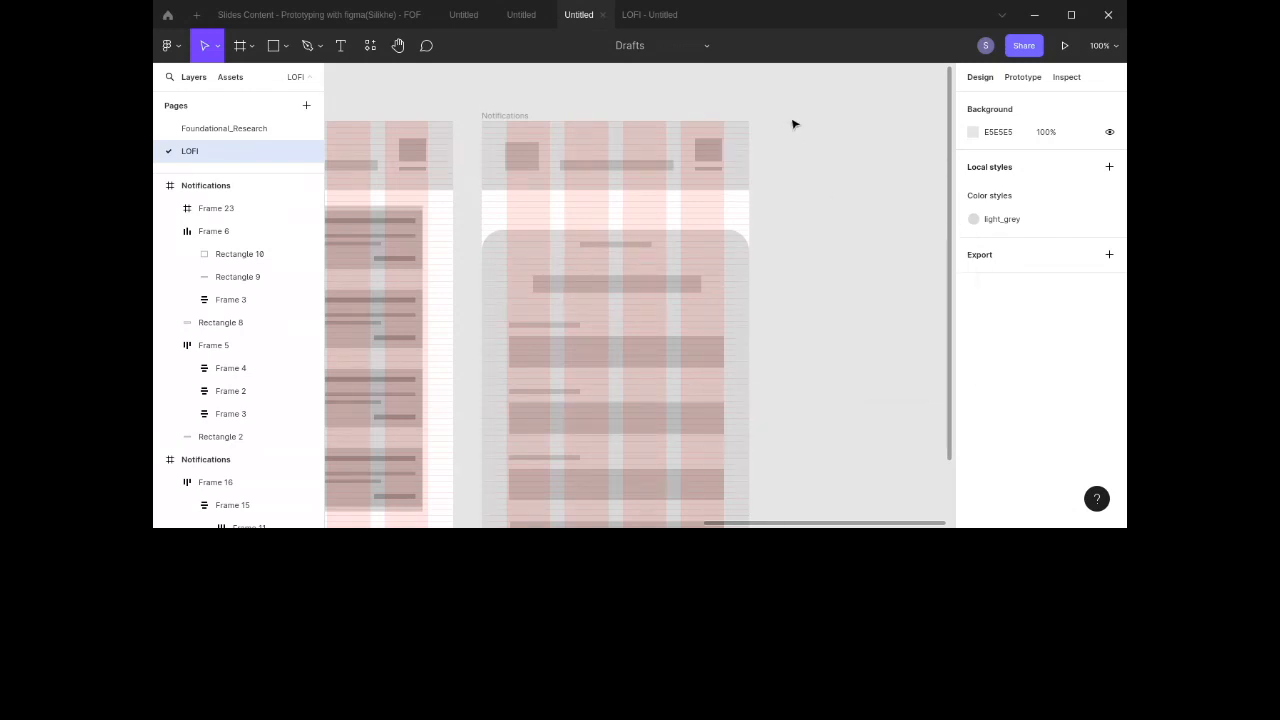
# Step: Switch to the LOFI - Untitled prototype preview tab to view the screens
pyautogui.hscroll(-6, 794, 120)
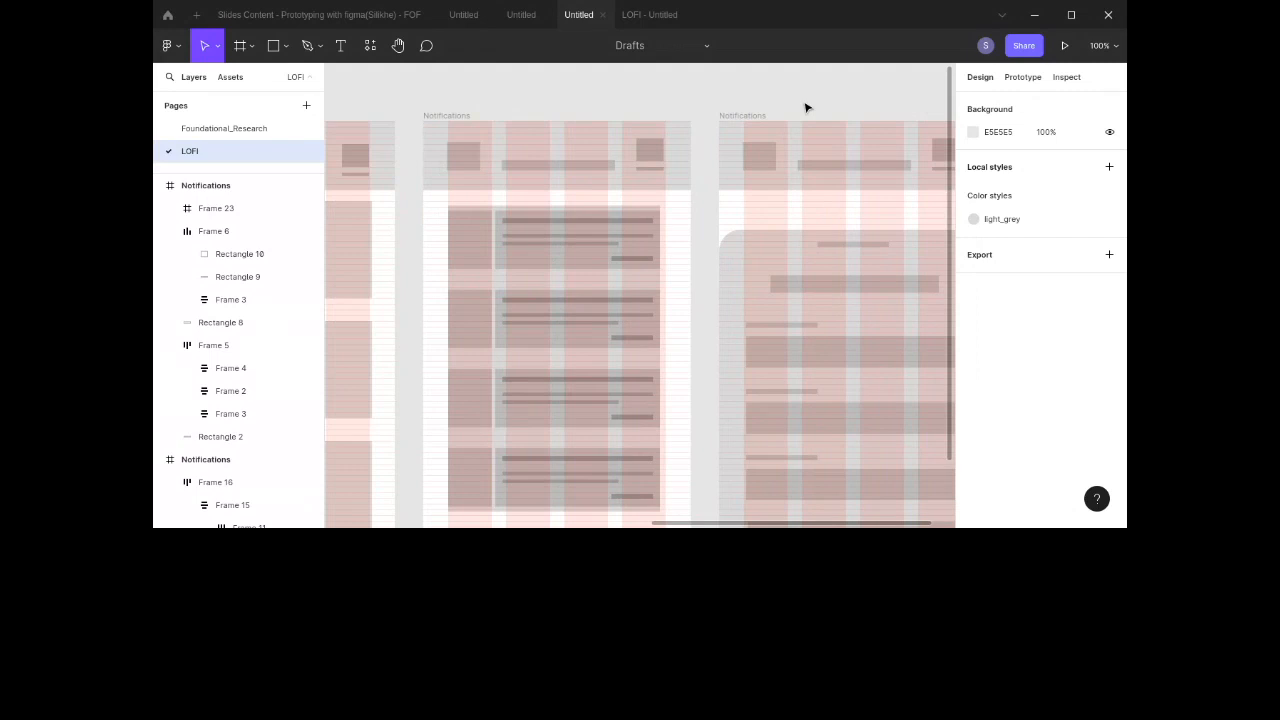
pyautogui.press('-')
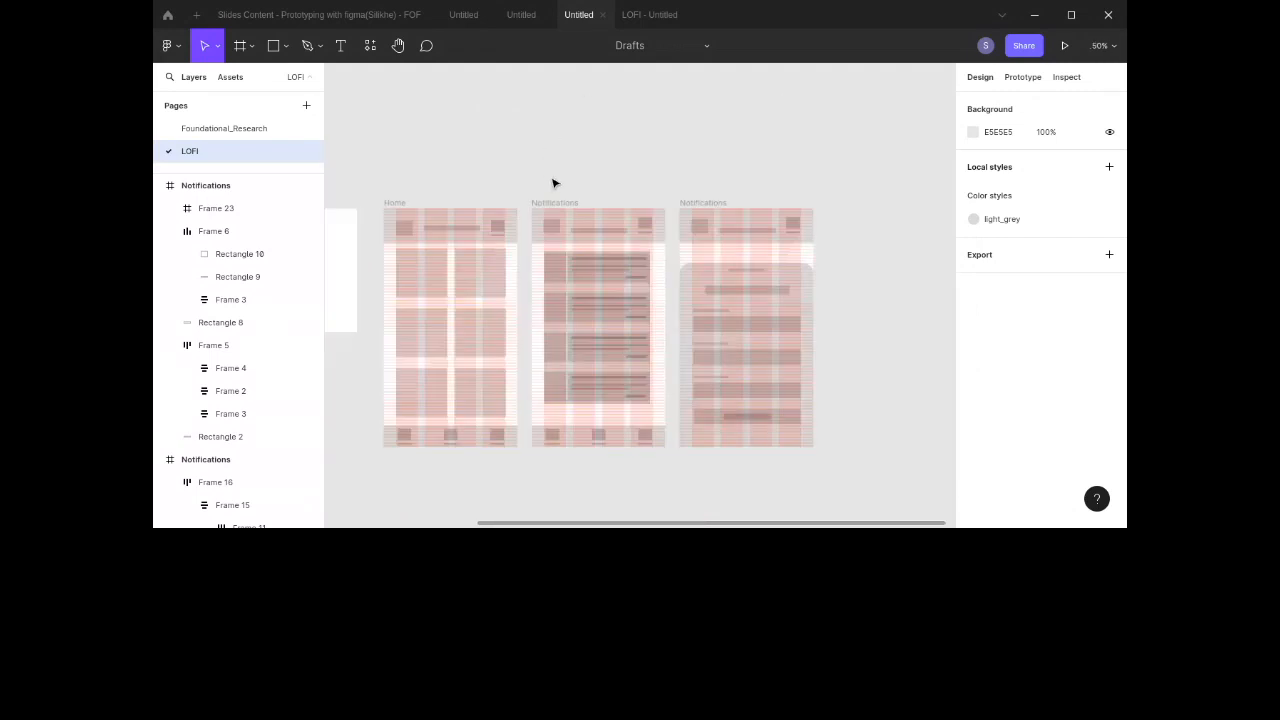
pyautogui.hscroll(-1, 555, 183)
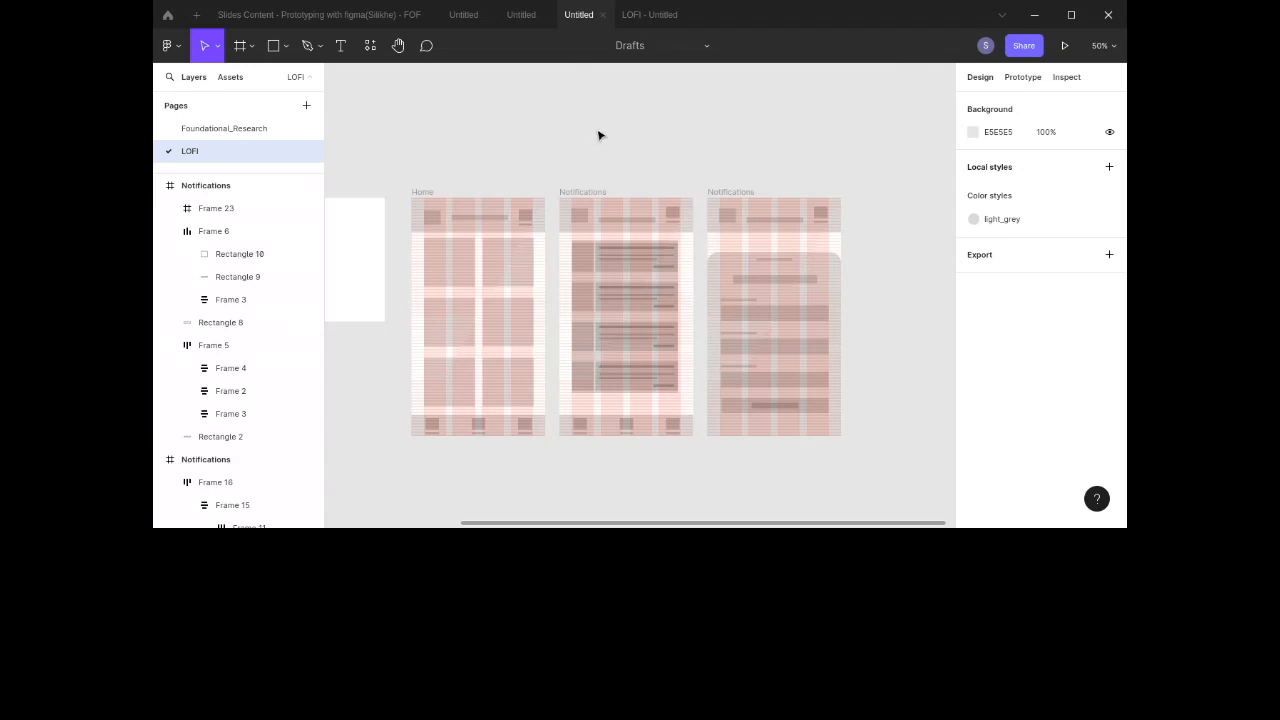
pyautogui.click(653, 15)
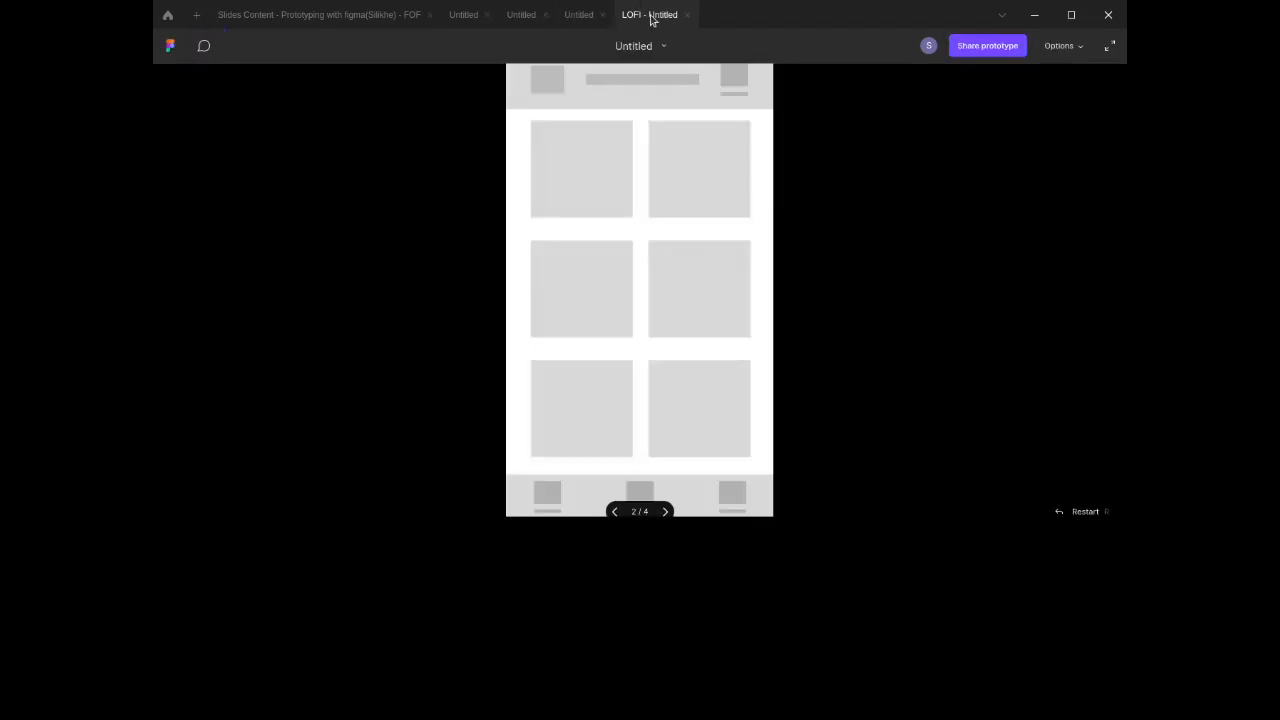
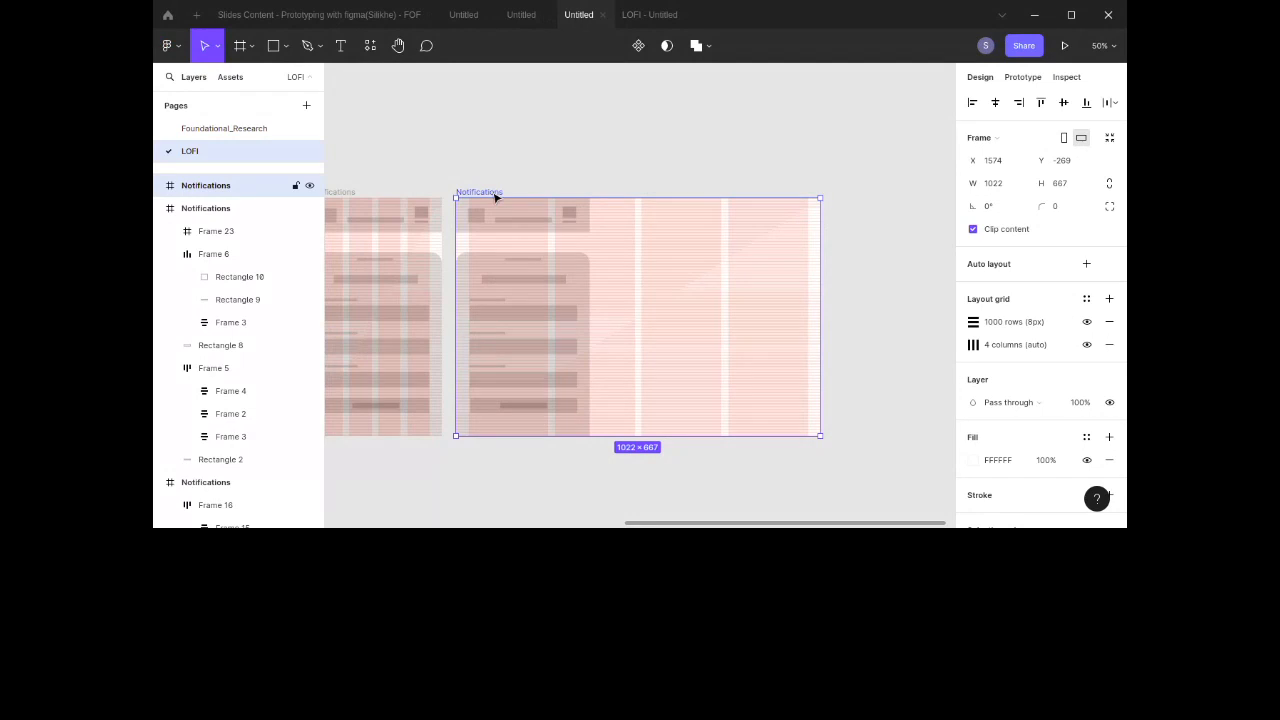
# Step: Delete the extra wide 1022 × 667 Notifications frame from the canvas
pyautogui.press('Delete')
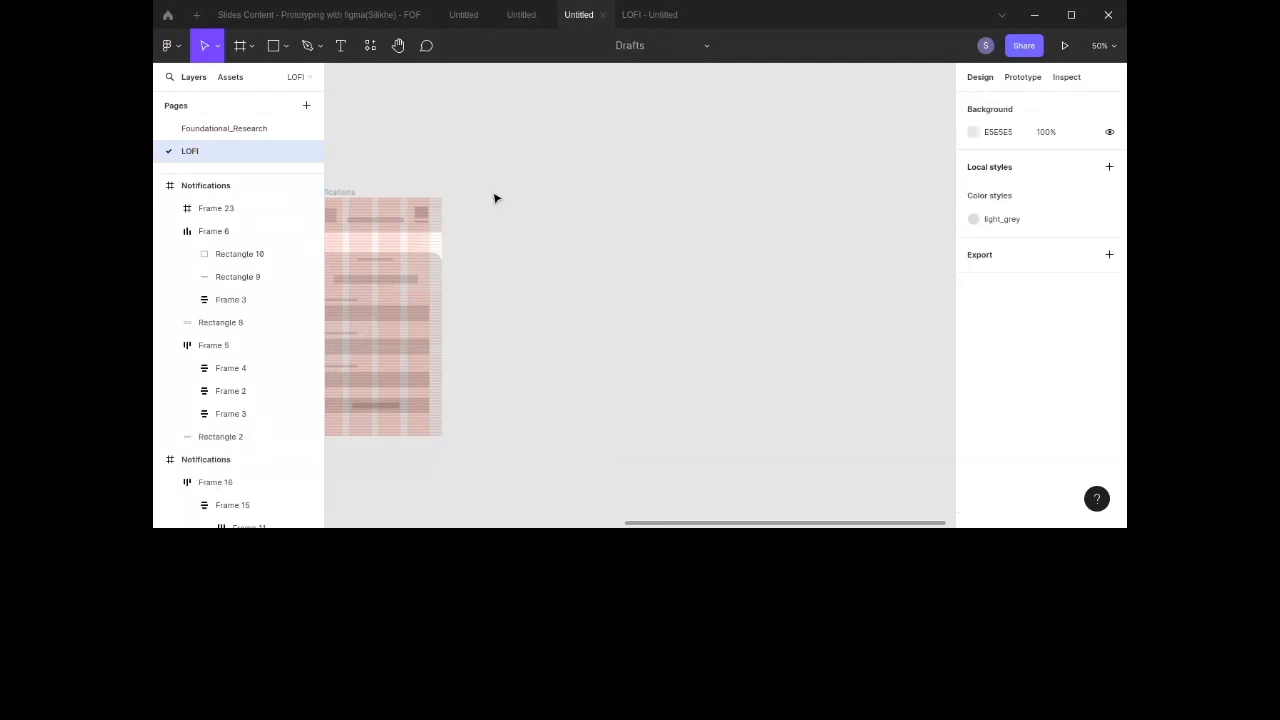
pyautogui.hscroll(-10, 495, 198)
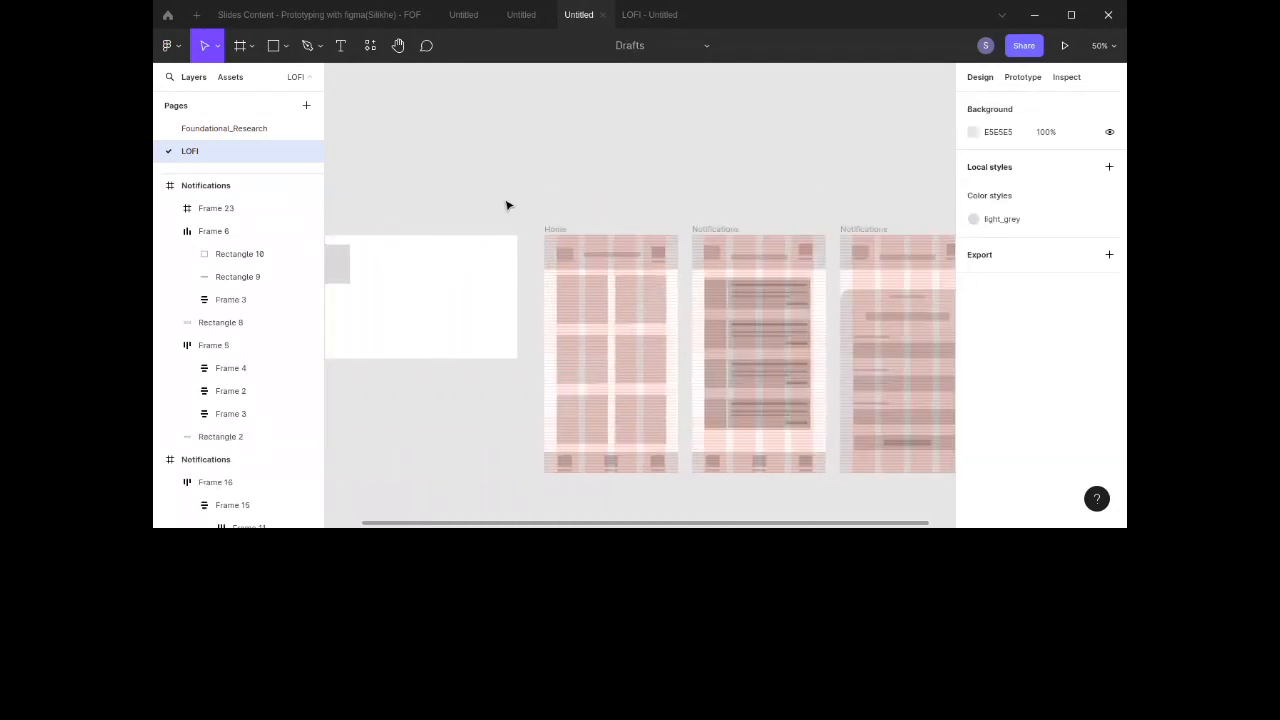
pyautogui.scroll(-2, 507, 205)
pyautogui.hscroll(2, 507, 205)
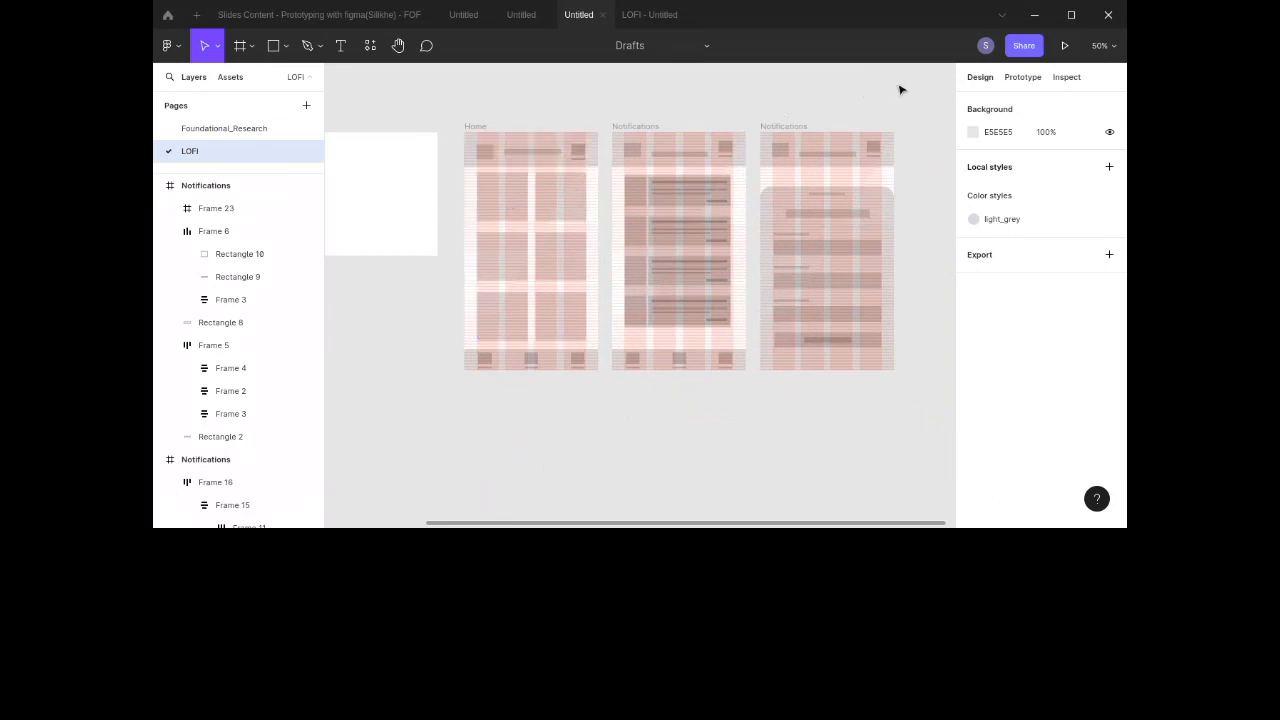
# Step: Examine the canvas properties shown in the Design, Prototype and Inspect views
pyautogui.click(1026, 80)
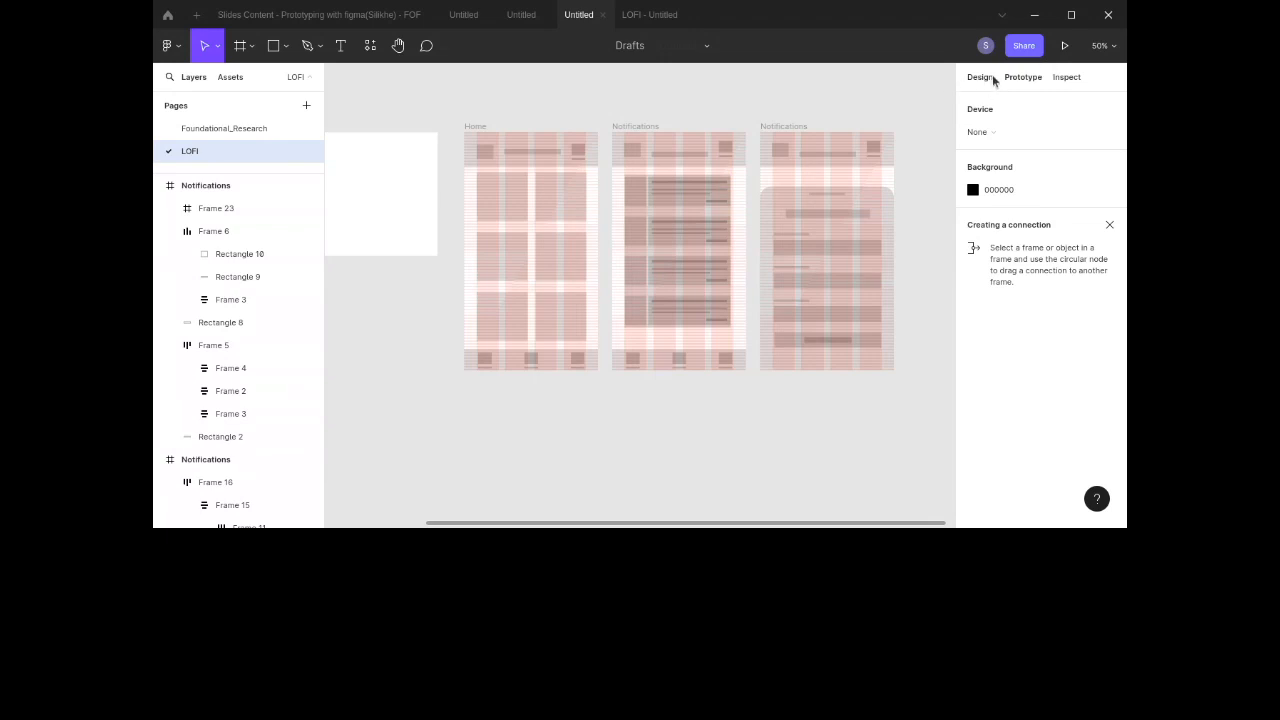
pyautogui.click(987, 84)
pyautogui.click(1028, 80)
pyautogui.click(1063, 80)
pyautogui.click(980, 79)
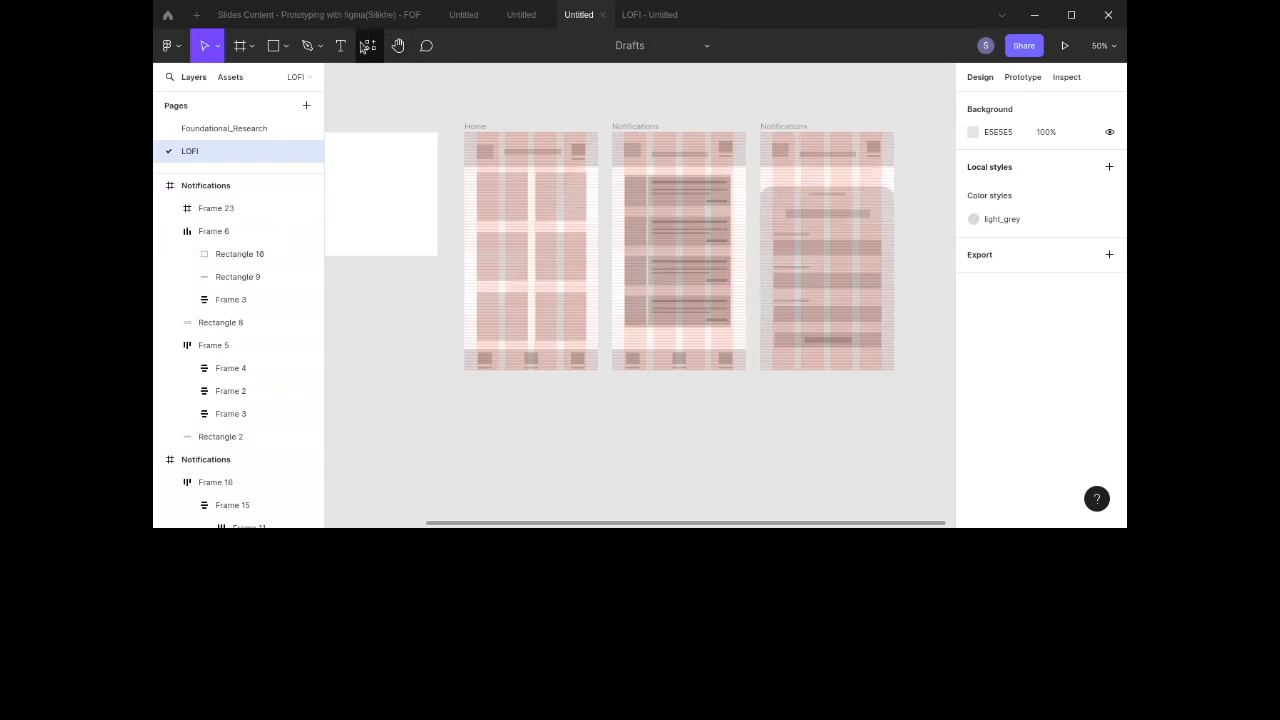
pyautogui.click(1020, 78)
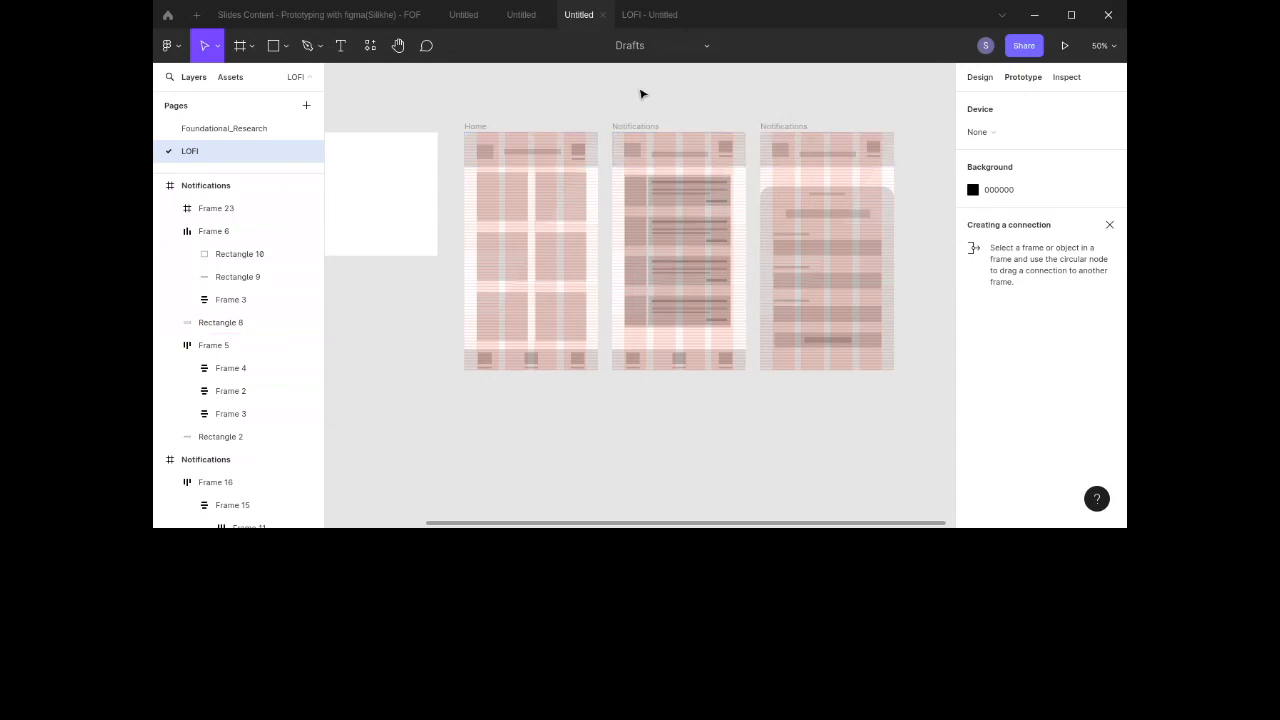
pyautogui.hscroll(3, 472, 110)
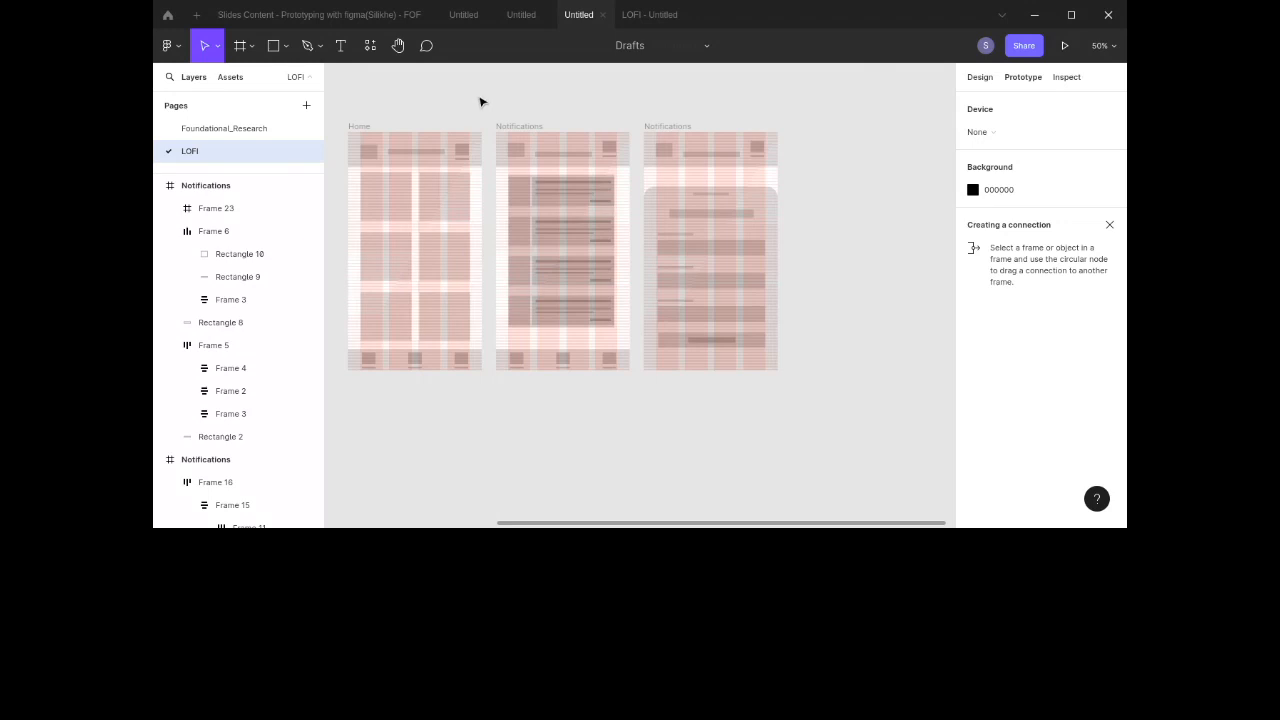
pyautogui.click(1064, 78)
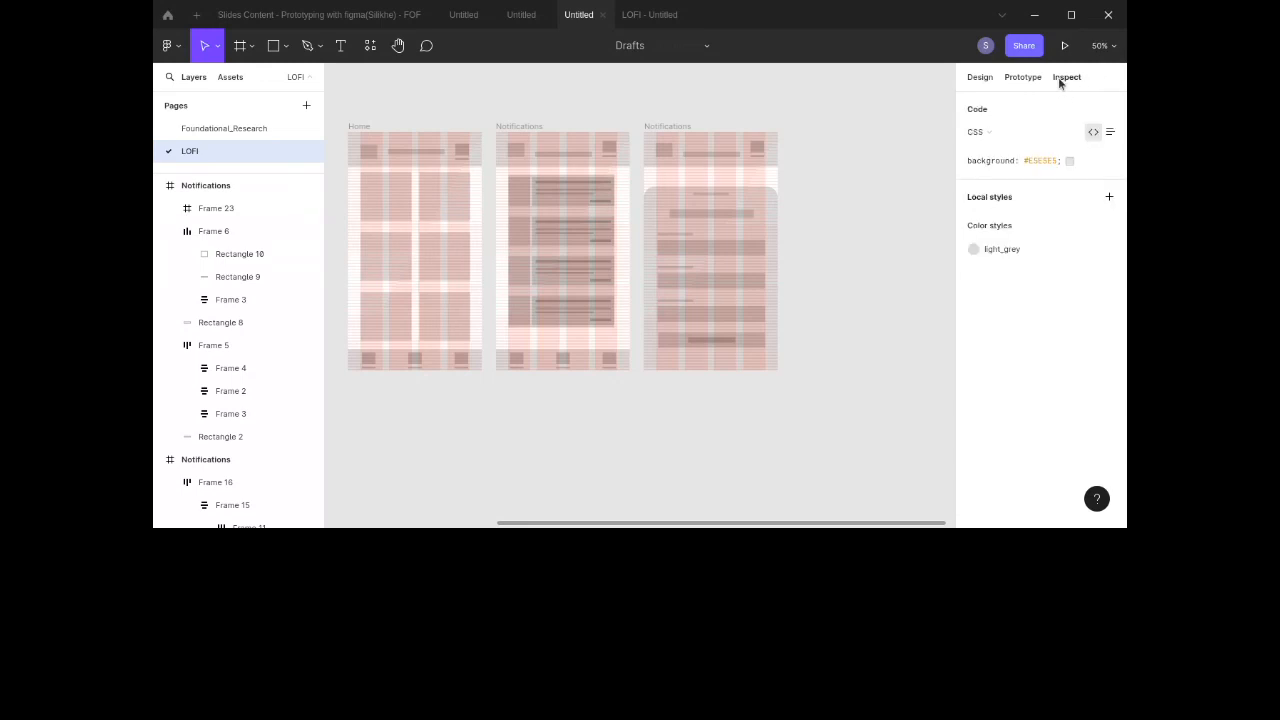
# Step: Inspect the generated CSS, iOS and Android code for the sheet content frame on the third screen
pyautogui.click(662, 127)
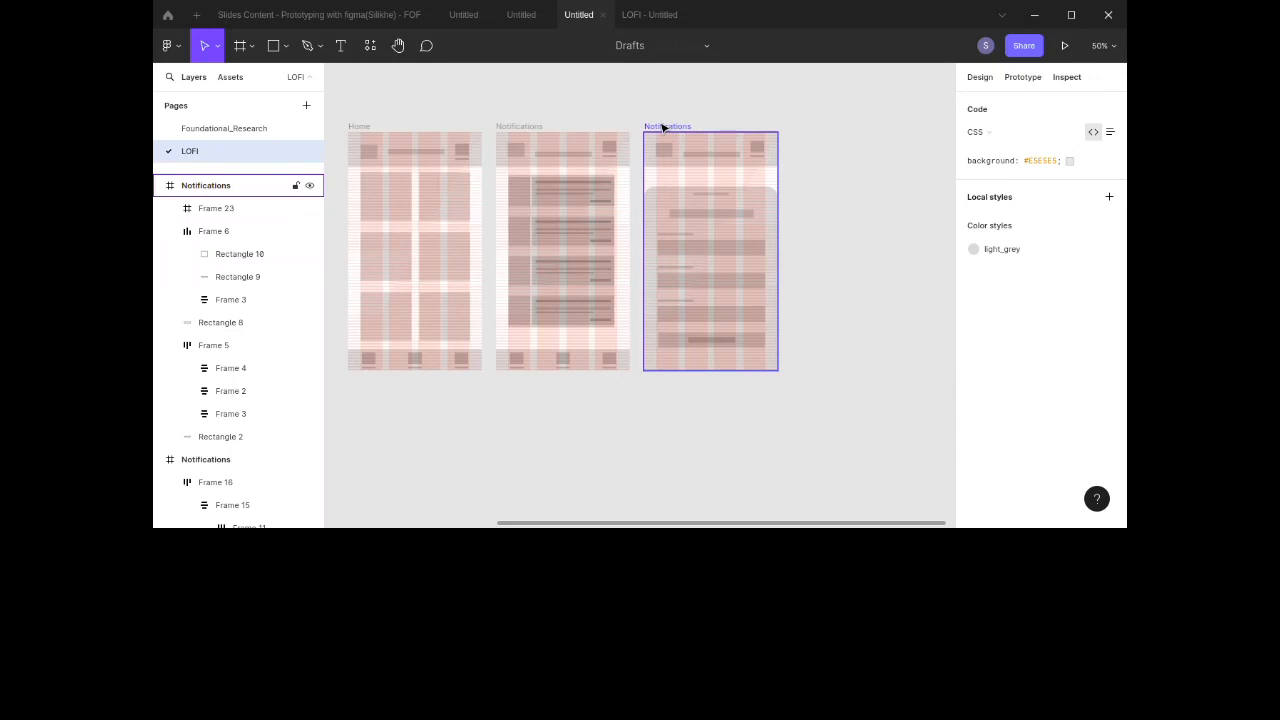
pyautogui.click(682, 236)
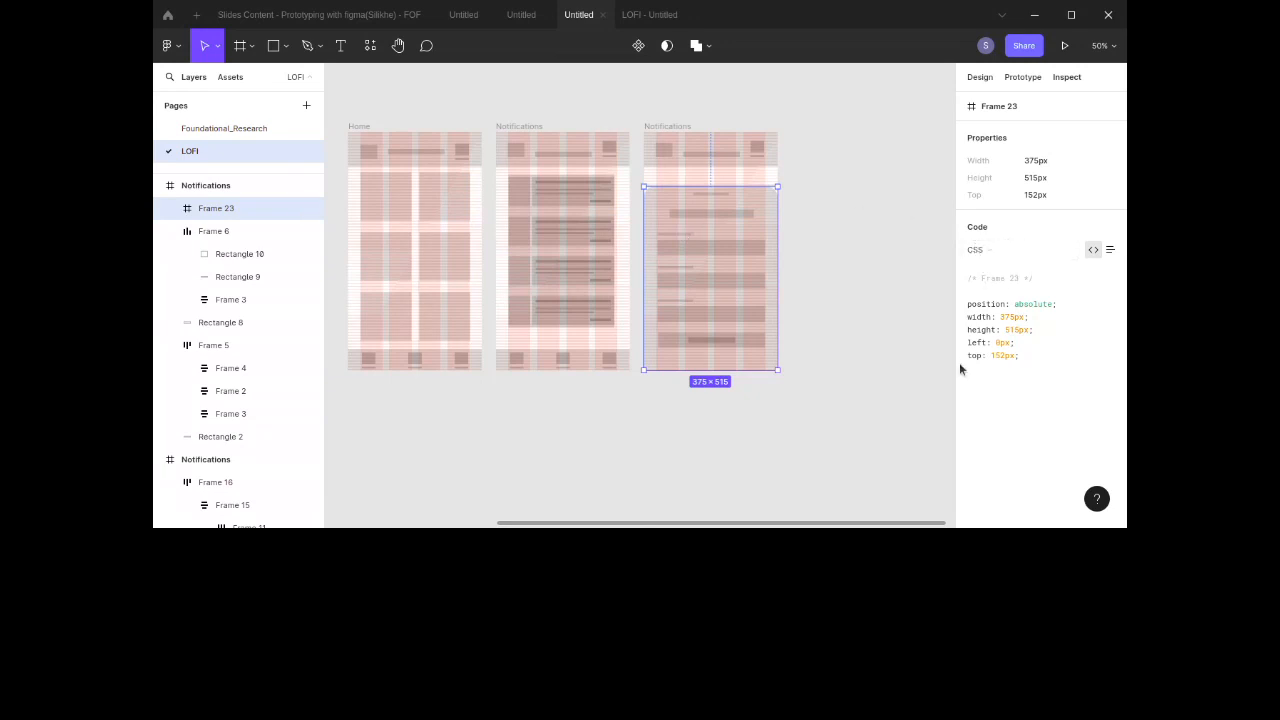
pyautogui.moveTo(966, 302); pyautogui.dragTo(1022, 367)
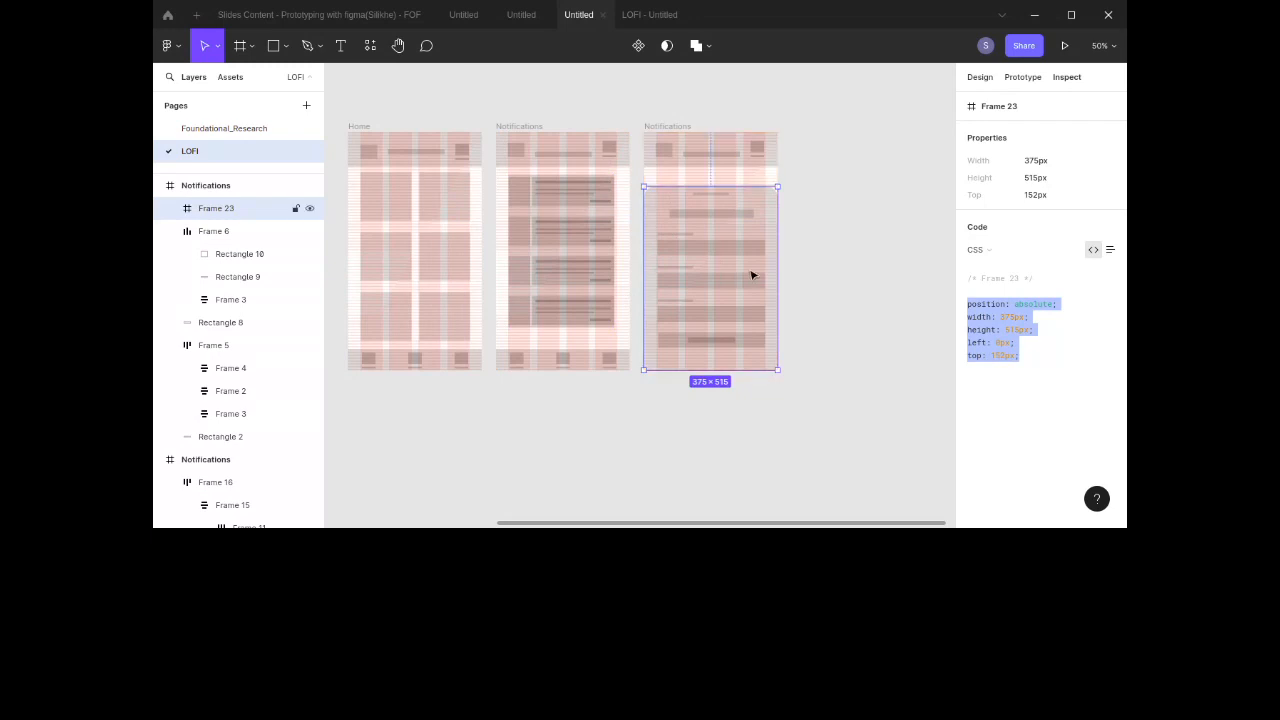
pyautogui.click(995, 249)
pyautogui.click(990, 266)
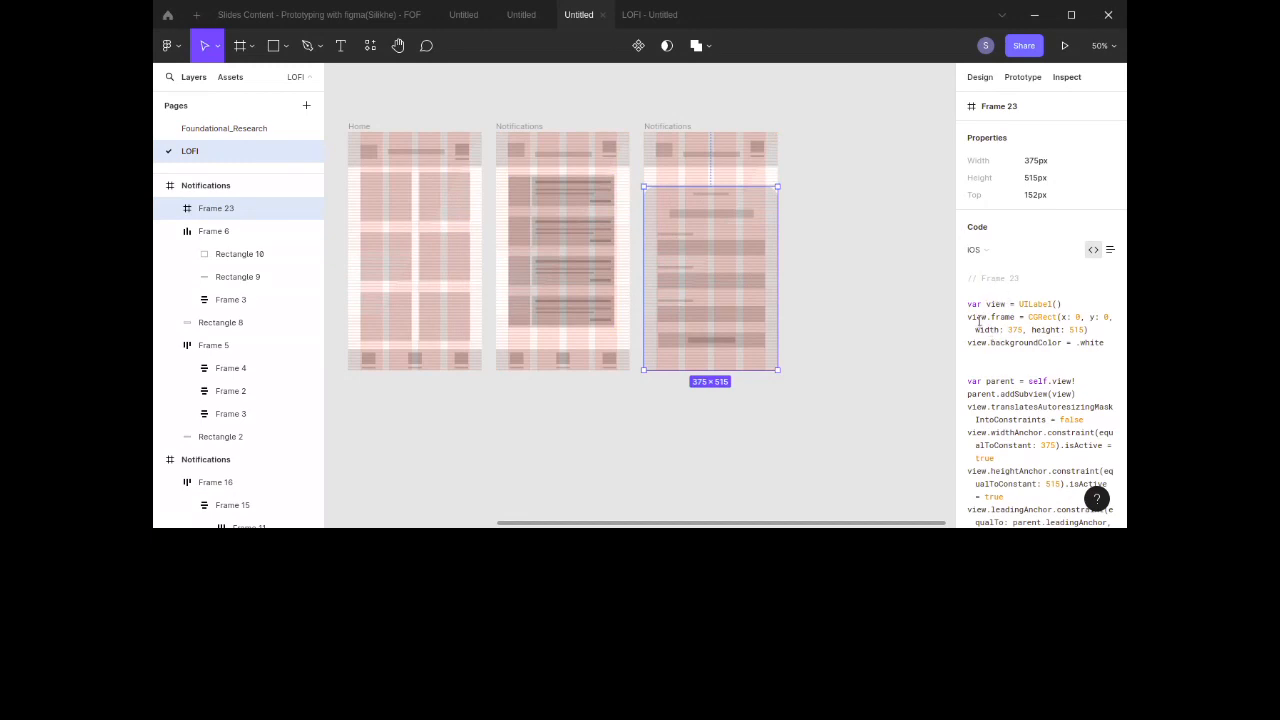
pyautogui.click(1040, 251)
pyautogui.click(1034, 264)
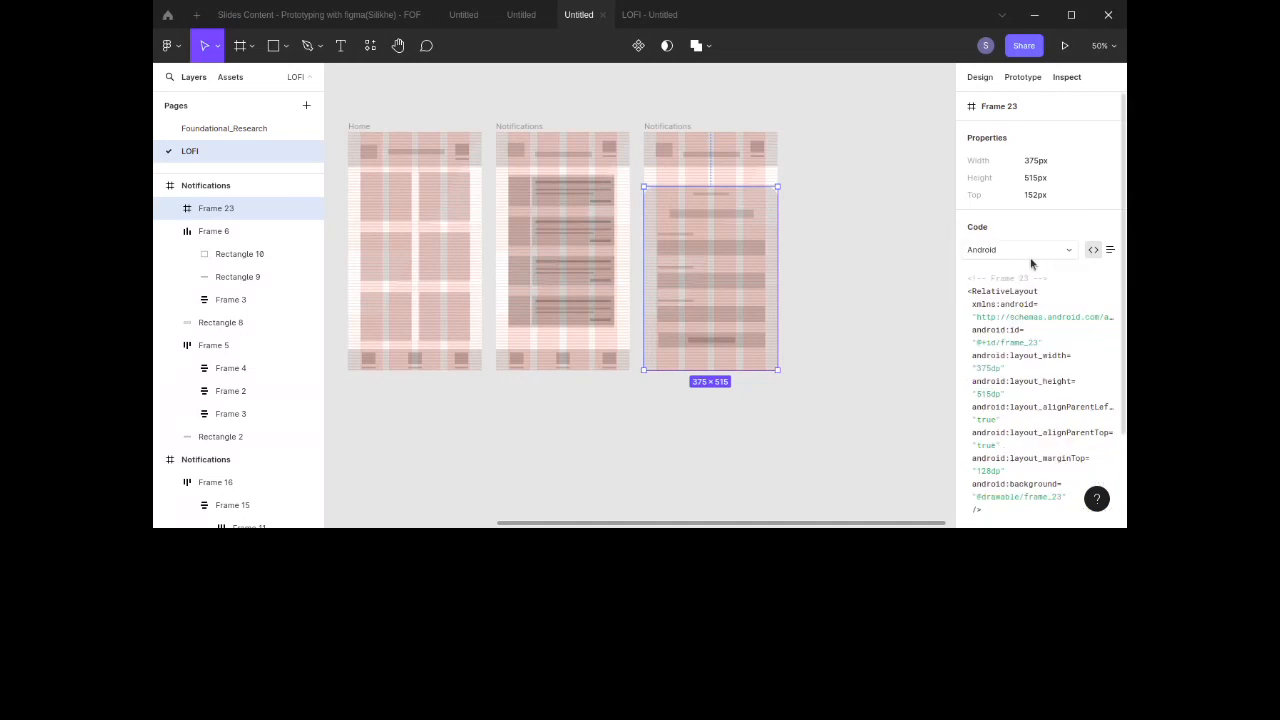
pyautogui.scroll(-1, 1007, 345)
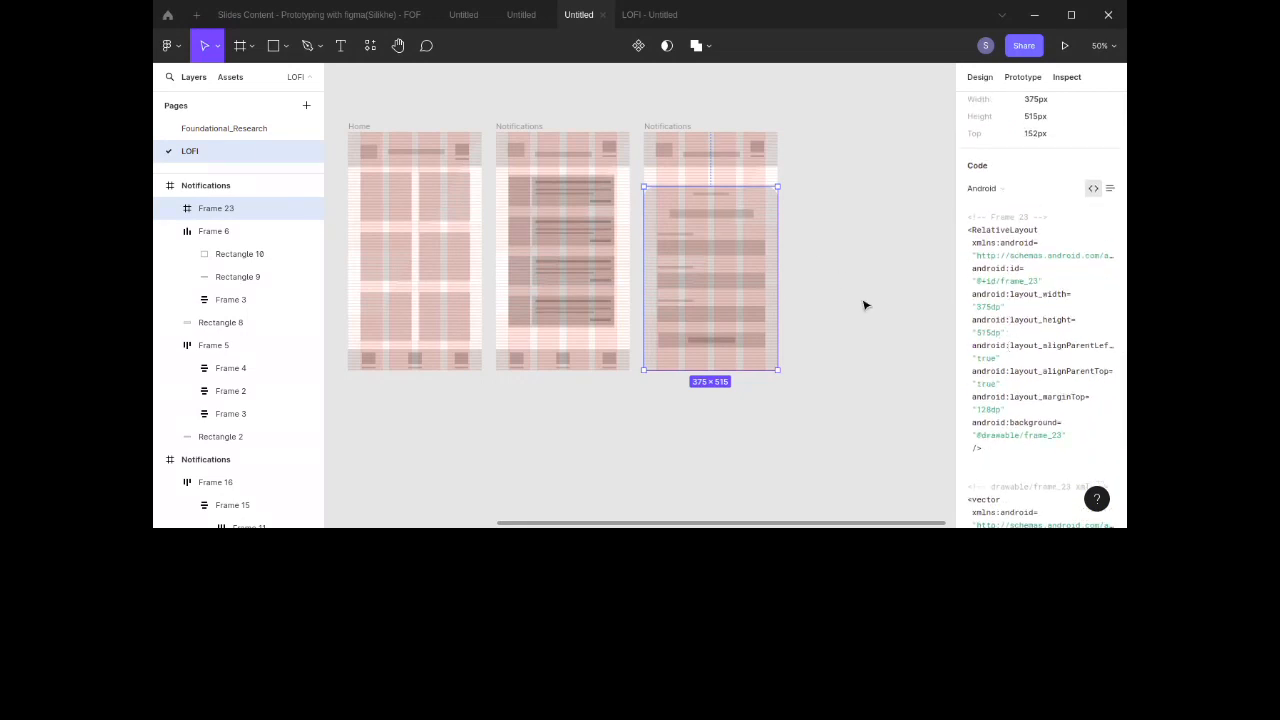
pyautogui.moveTo(1018, 446); pyautogui.dragTo(957, 197)
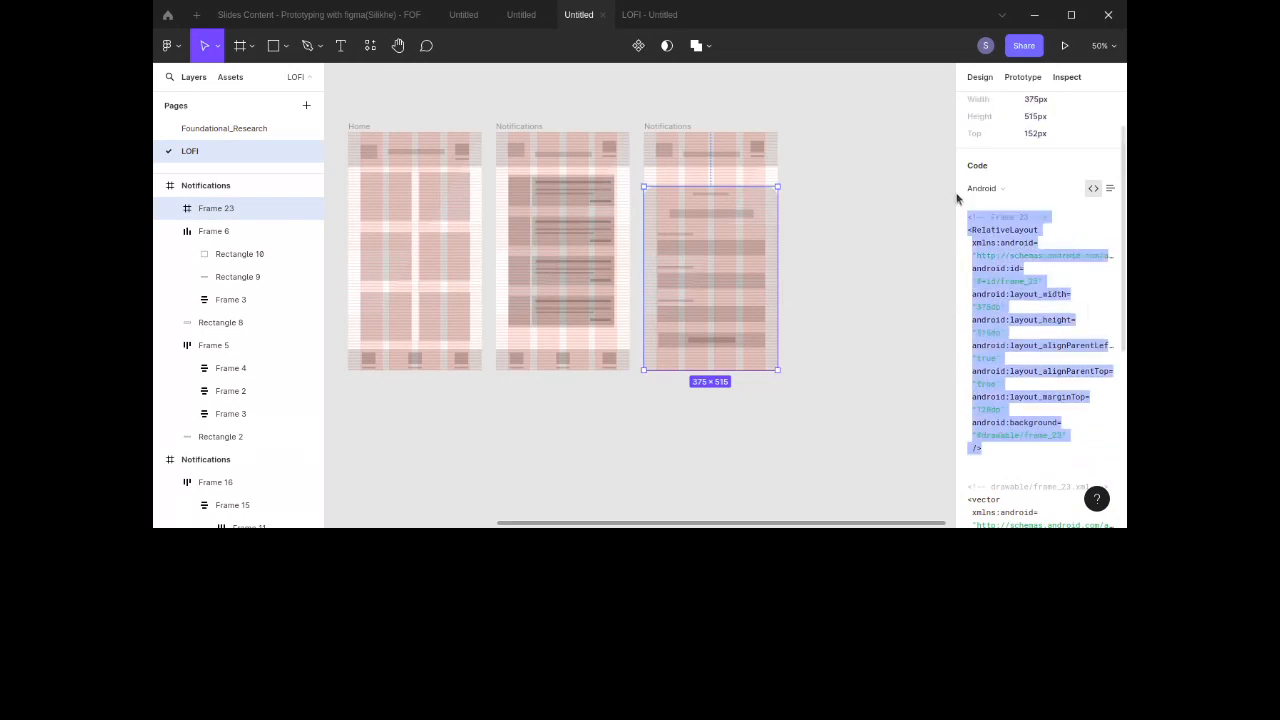
pyautogui.click(976, 406)
pyautogui.click(856, 374)
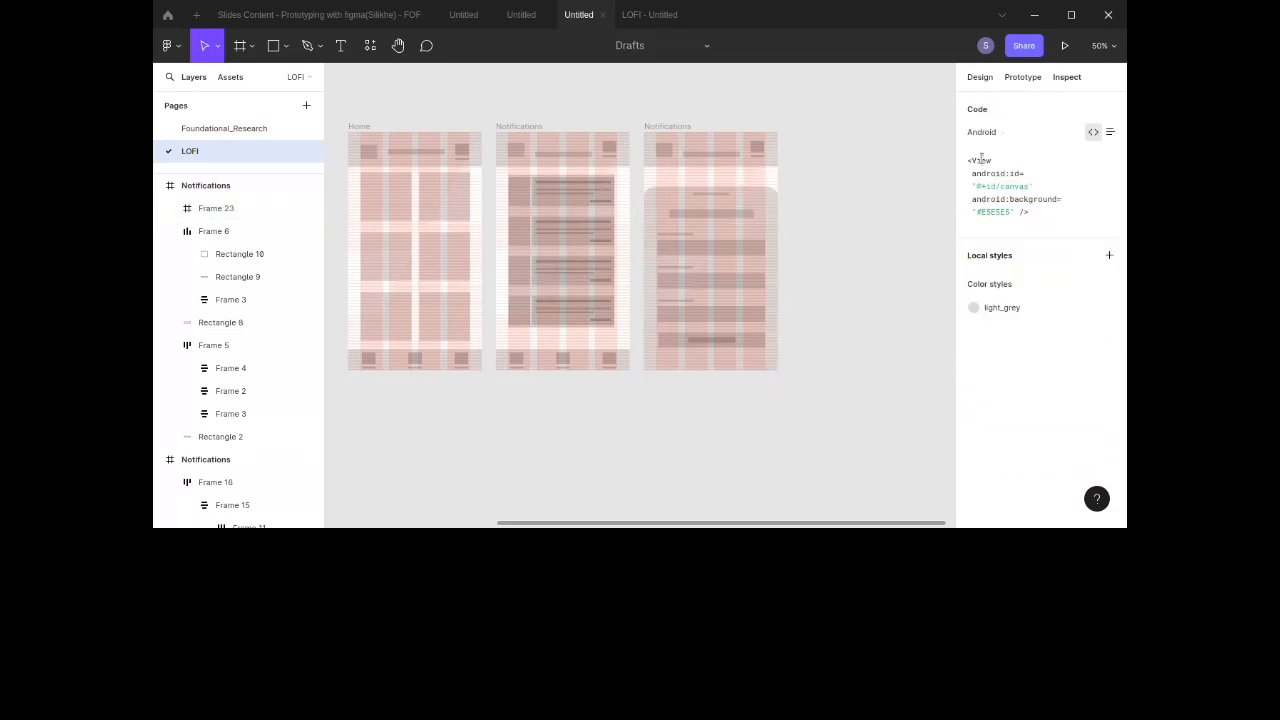
pyautogui.click(1030, 80)
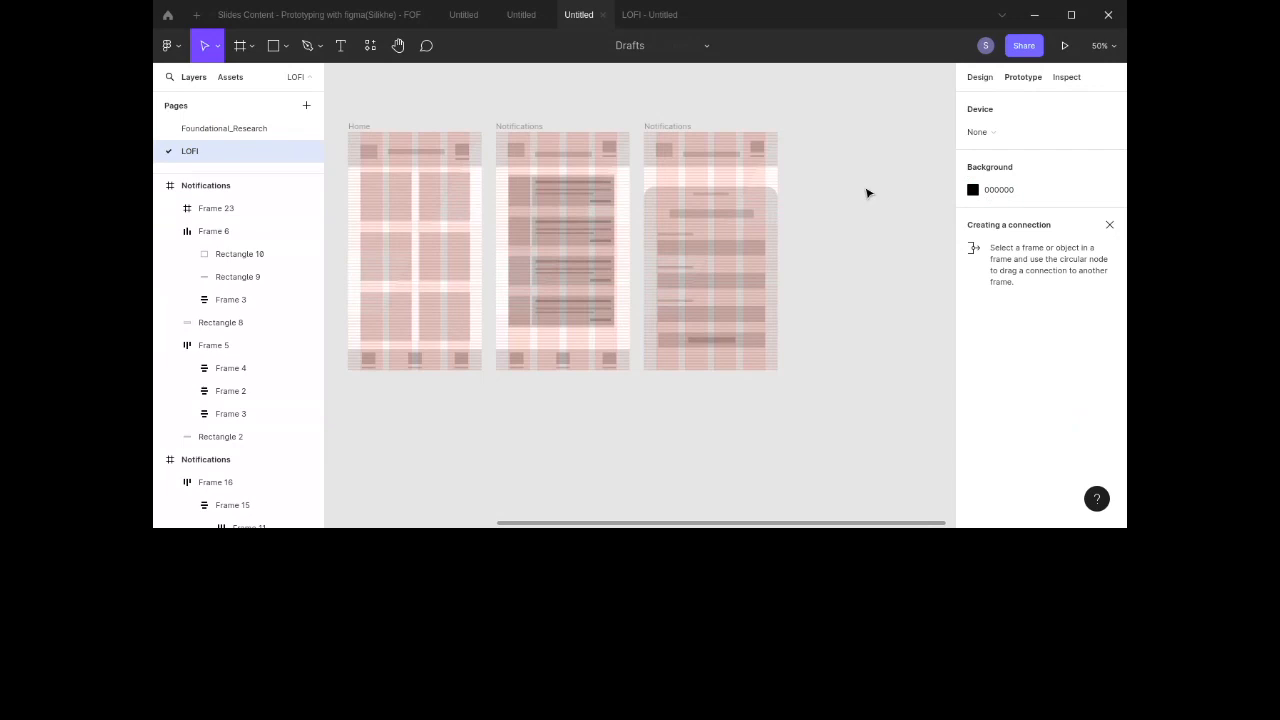
pyautogui.scroll(-3, 862, 190)
pyautogui.scroll(2, 860, 190)
pyautogui.hscroll(-2, 860, 190)
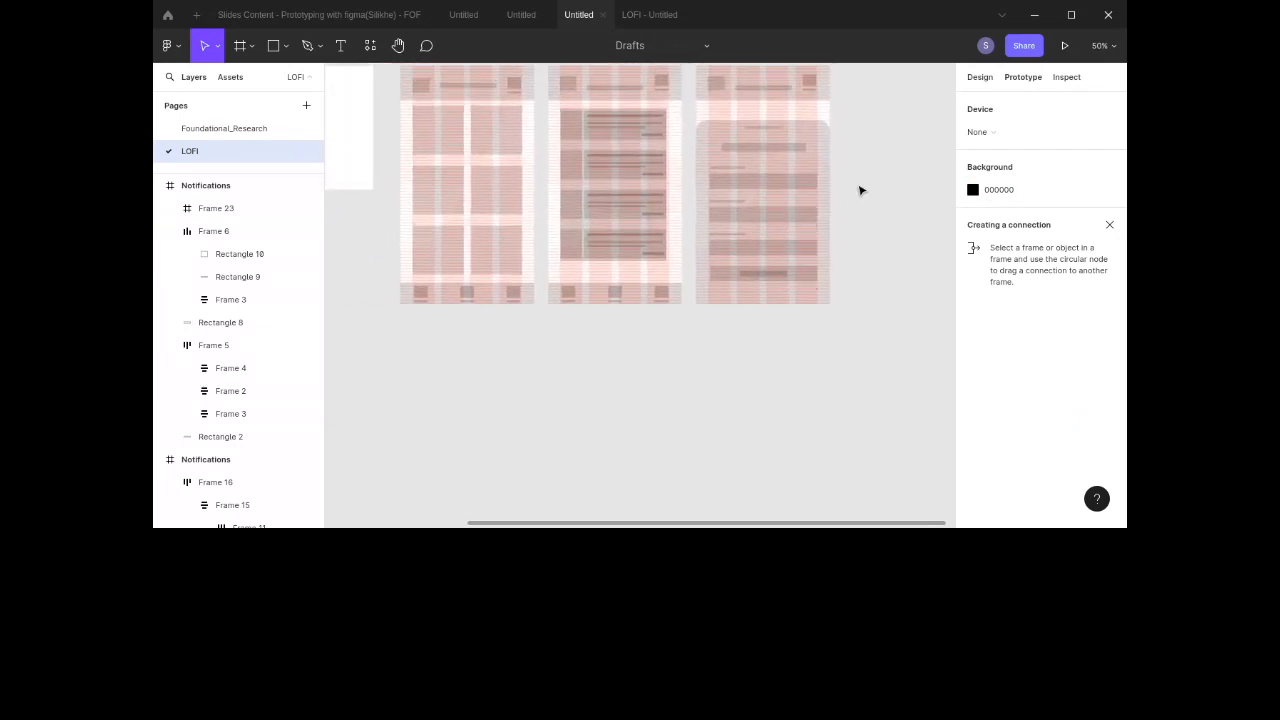
pyautogui.click(980, 80)
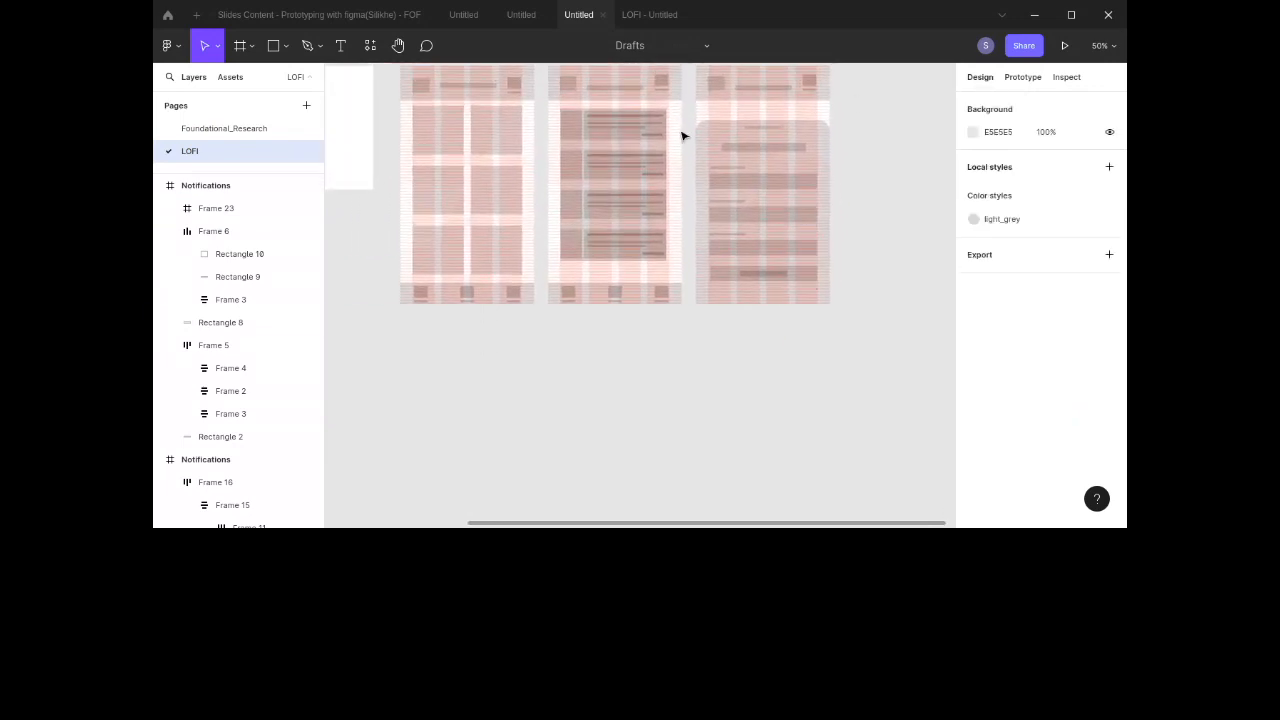
# Step: Duplicate the LOFI page
pyautogui.rightClick(201, 152)
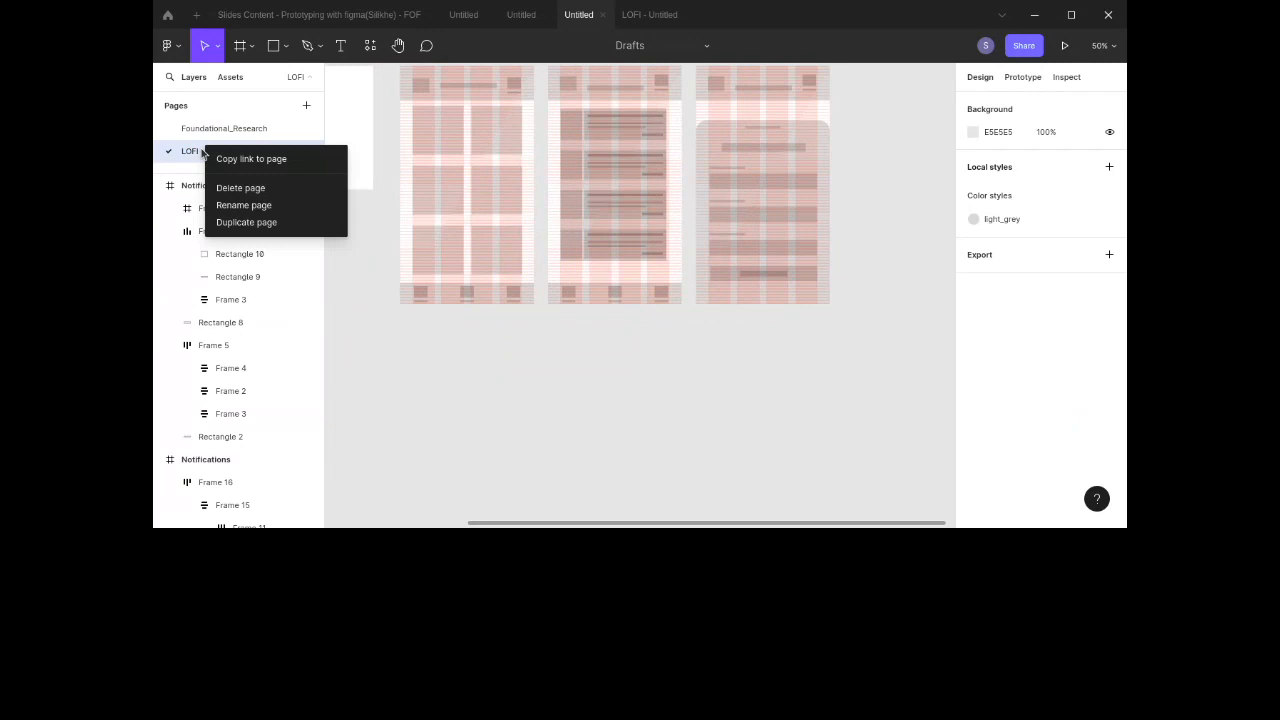
pyautogui.click(688, 378)
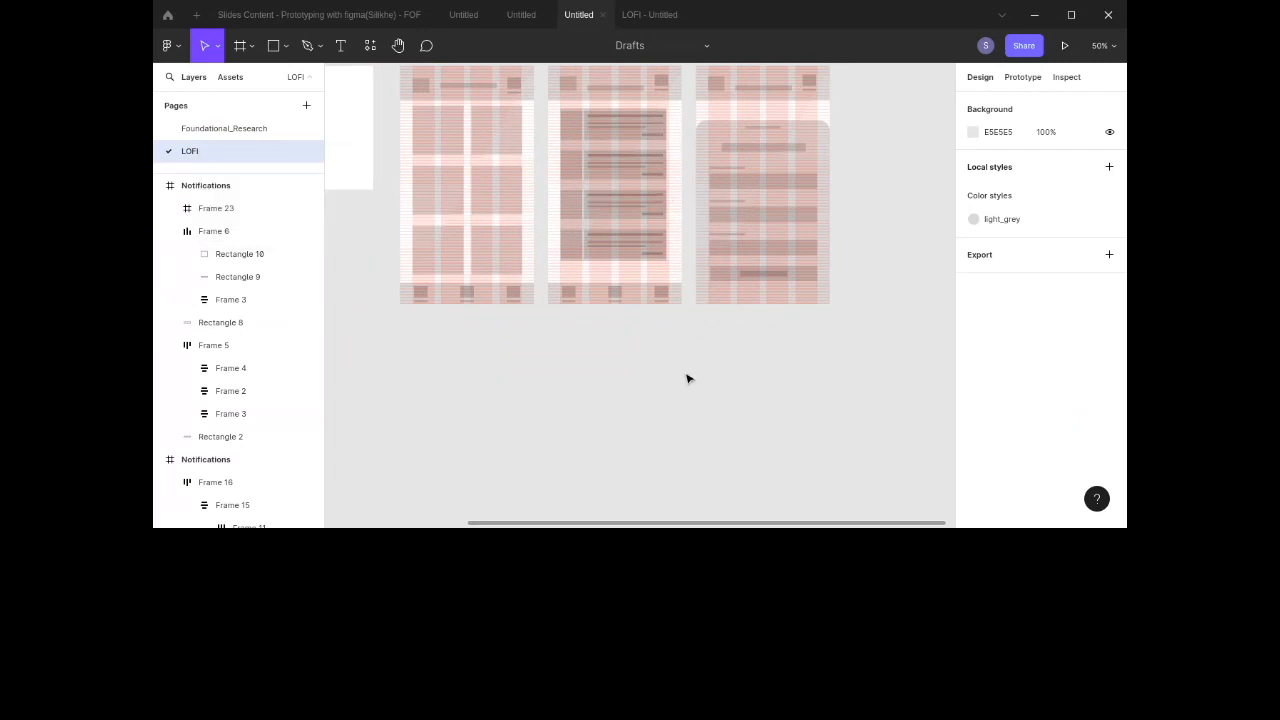
pyautogui.rightClick(252, 155)
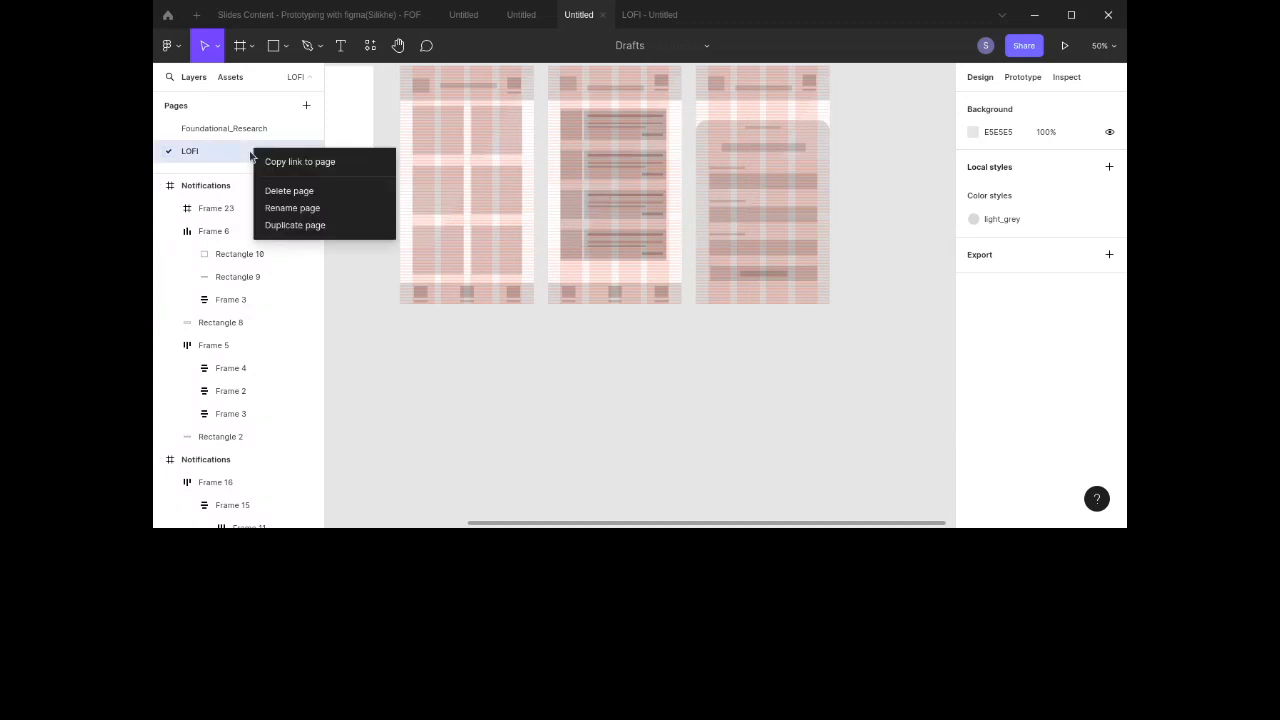
pyautogui.click(281, 226)
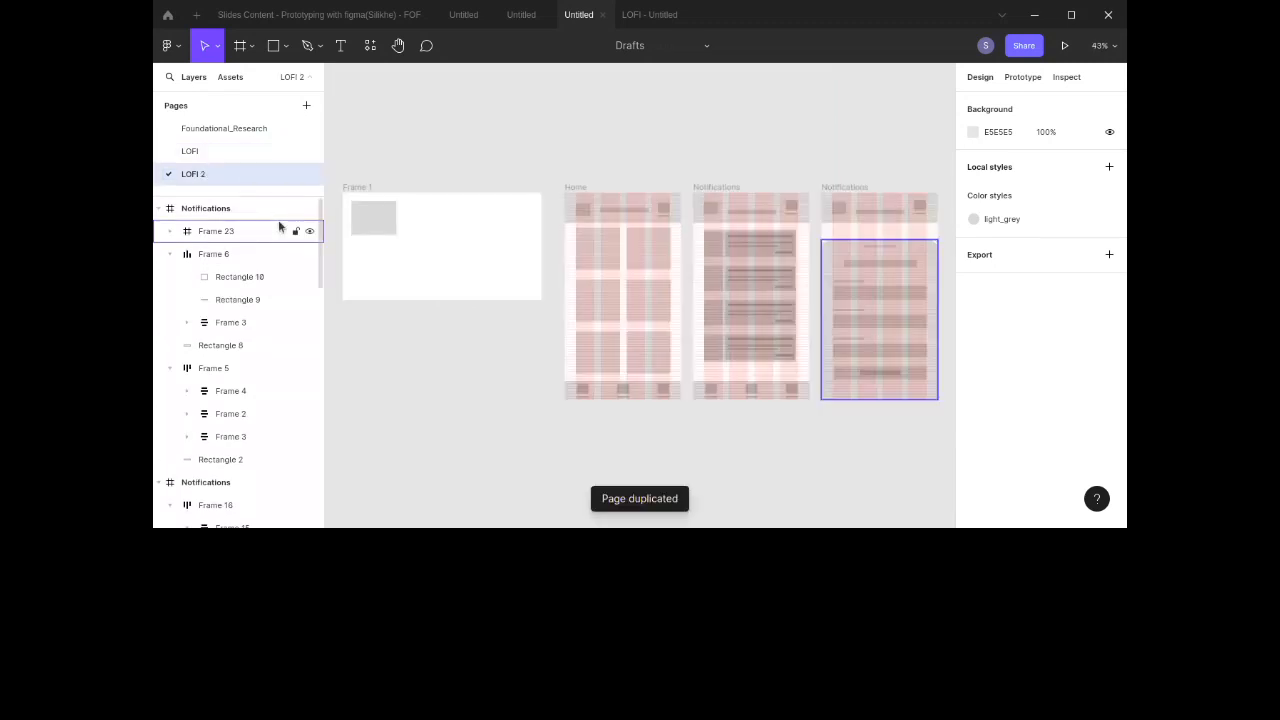
# Step: Rename the duplicated page to LOFI_Prototype
pyautogui.doubleClick(209, 174)
pyautogui.click(209, 175)
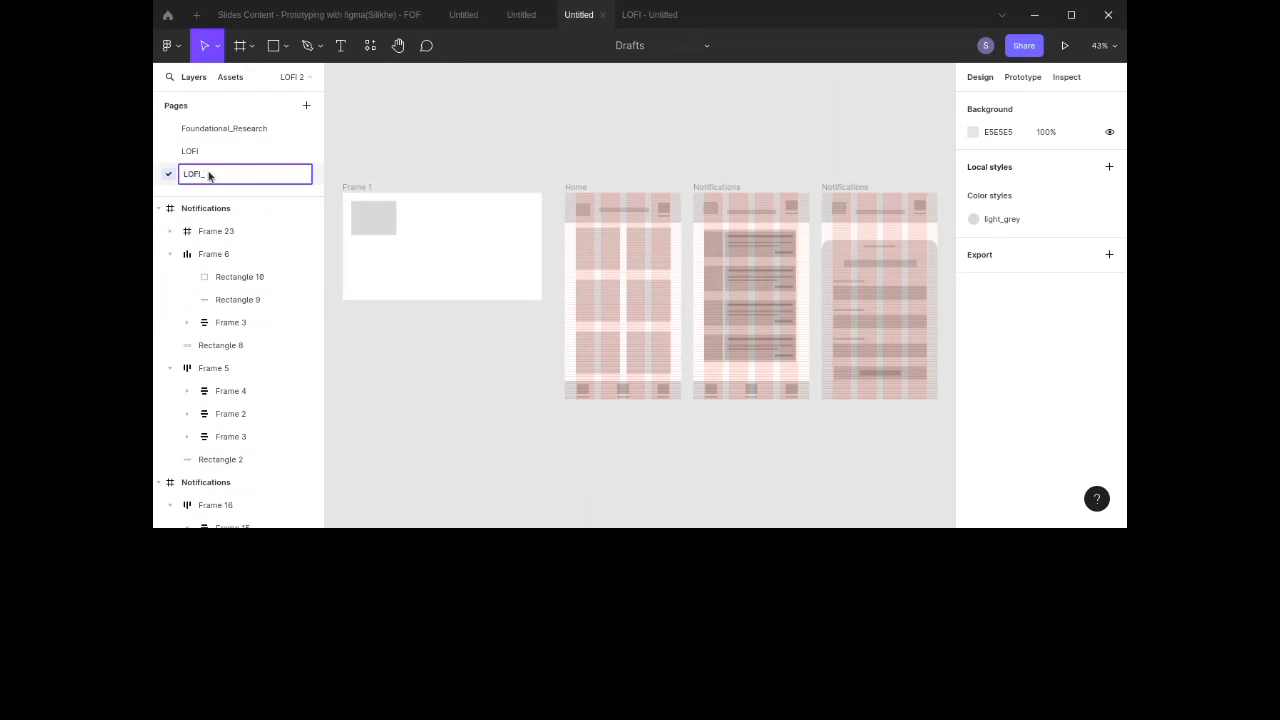
pyautogui.write('_Prototype')
pyautogui.press('Return')
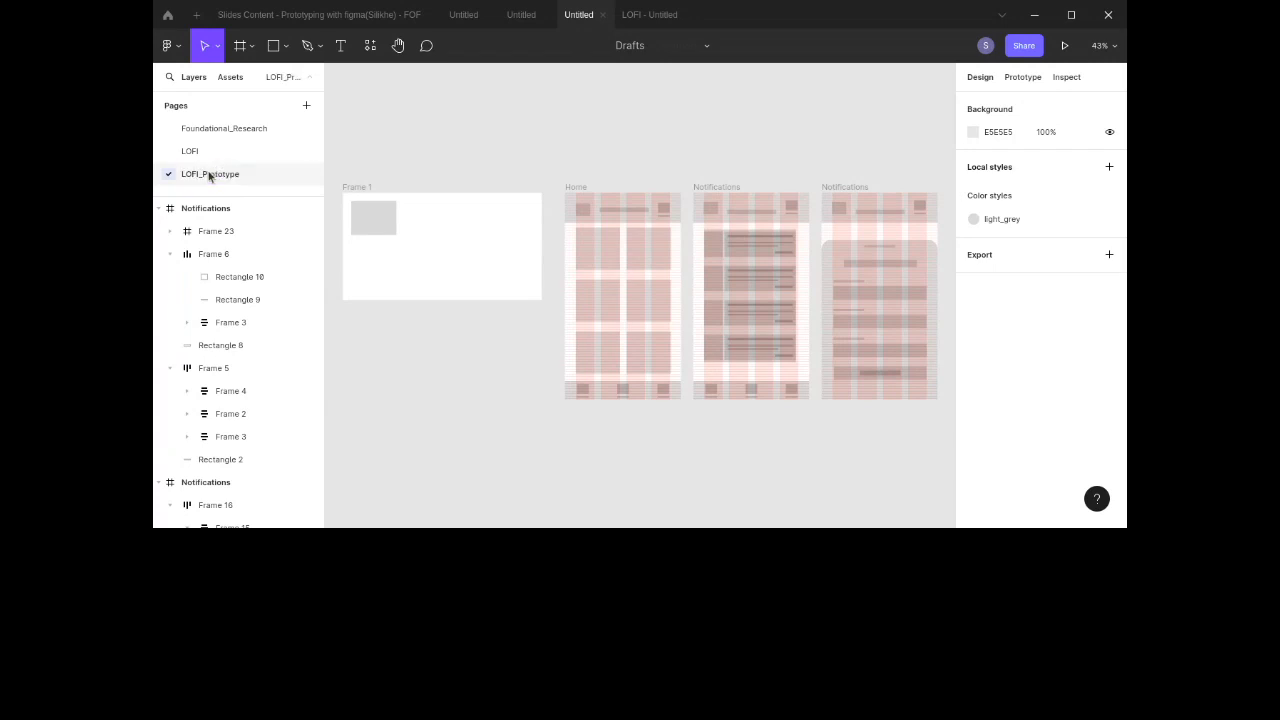
# Step: Delete the unused Frame 1 from the LOFI_Prototype page
pyautogui.click(370, 193)
pyautogui.press('Delete')
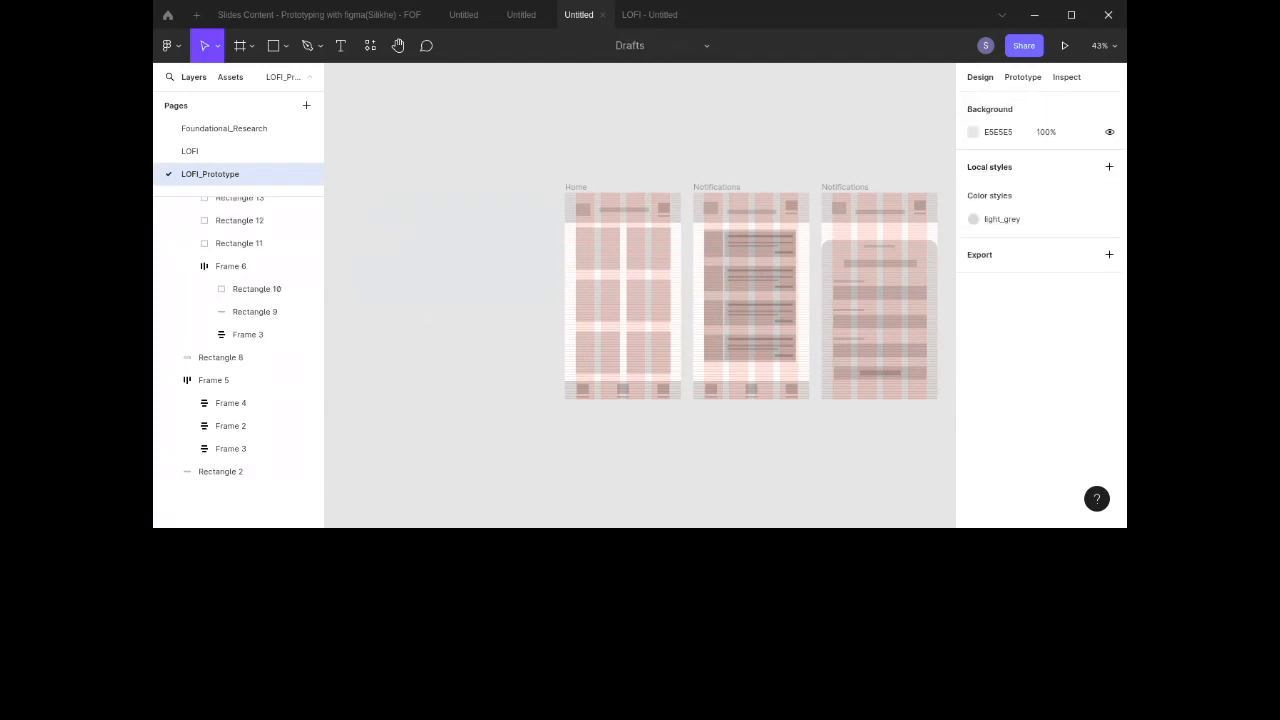
# Step: Create a prototype connection from the Home header's right icon to the Notifications screen
pyautogui.click(1030, 78)
pyautogui.hscroll(3, 828, 150)
pyautogui.scroll(-1, 828, 150)
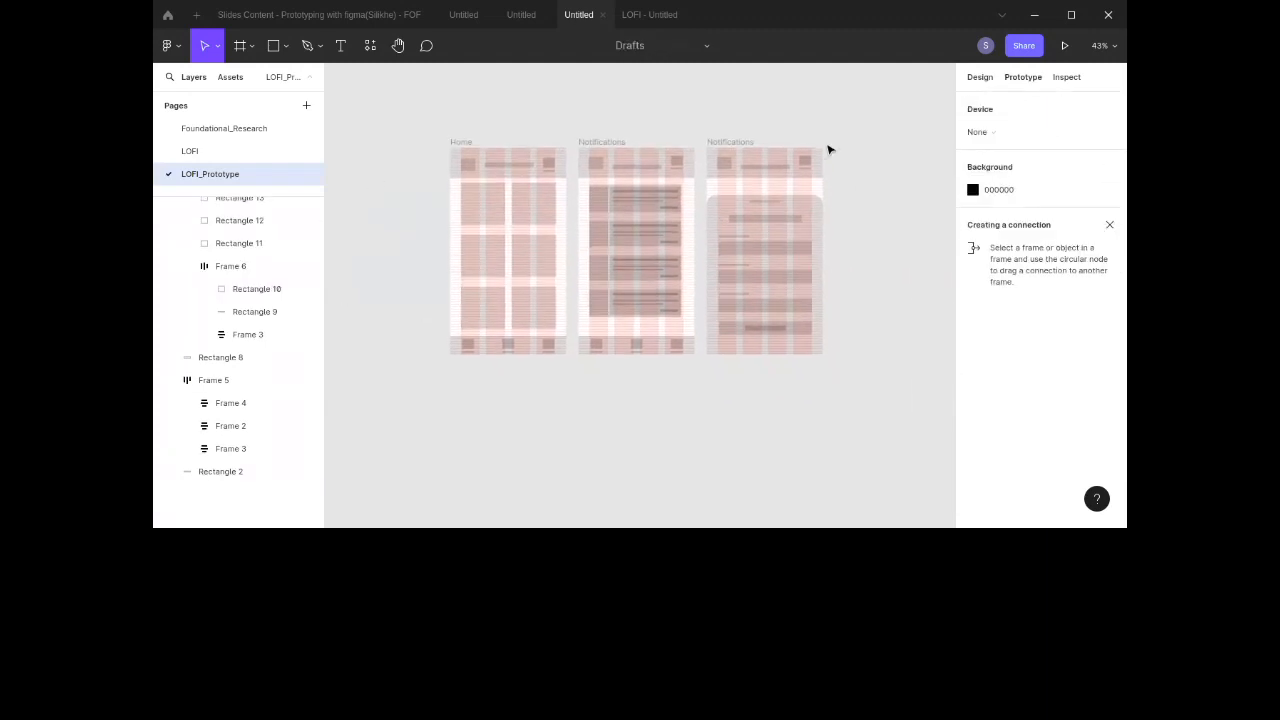
pyautogui.hotkey('shift', '0')
pyautogui.scroll(5, 828, 150)
pyautogui.hscroll(-2, 828, 150)
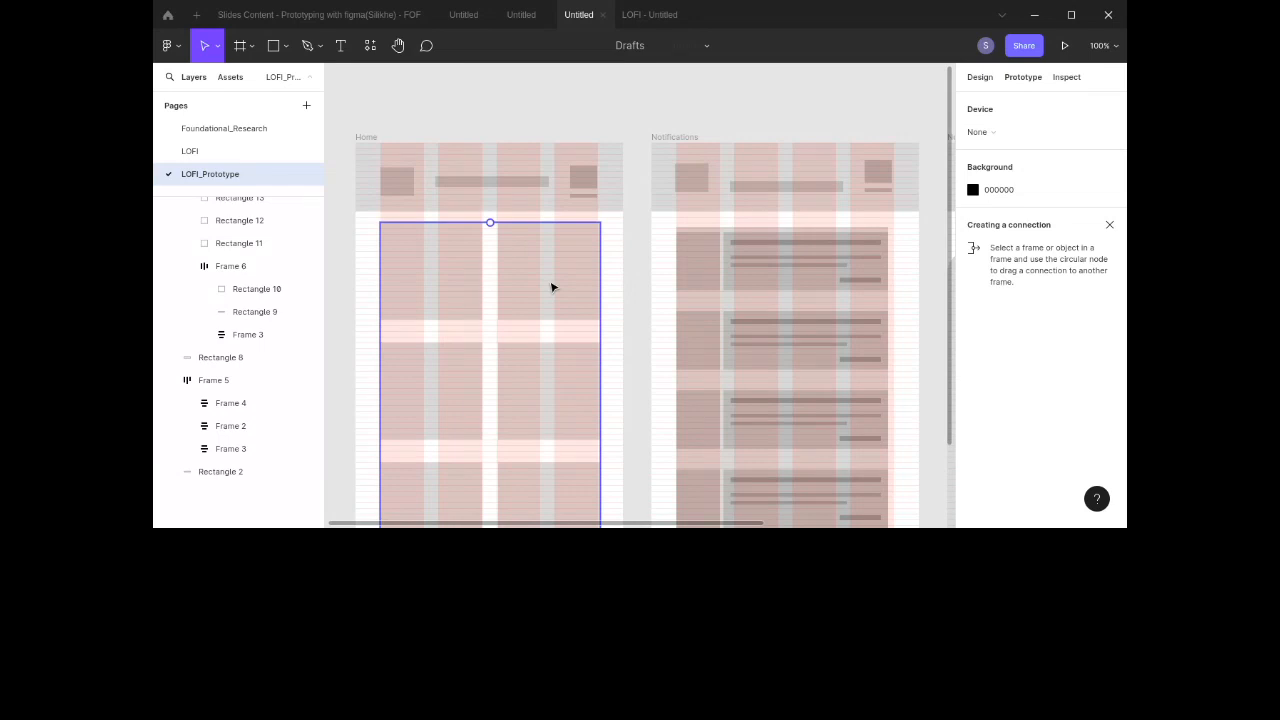
pyautogui.scroll(-3, 551, 288)
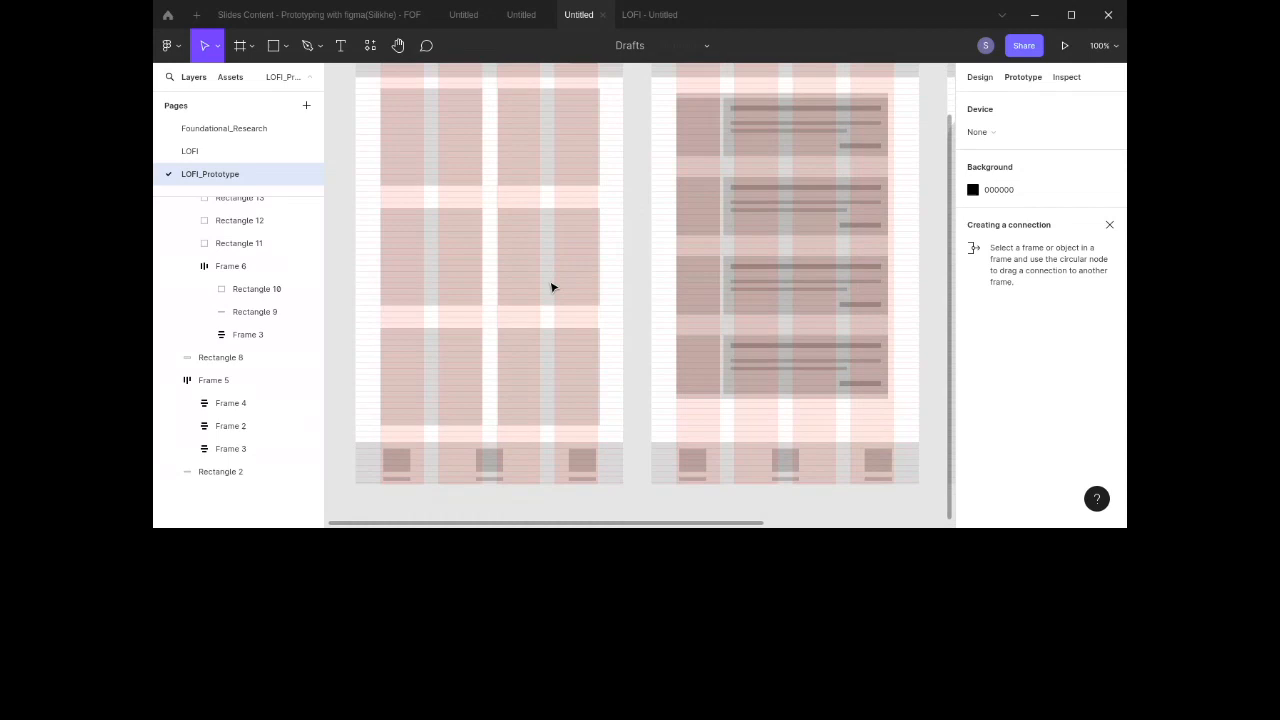
pyautogui.scroll(4, 551, 323)
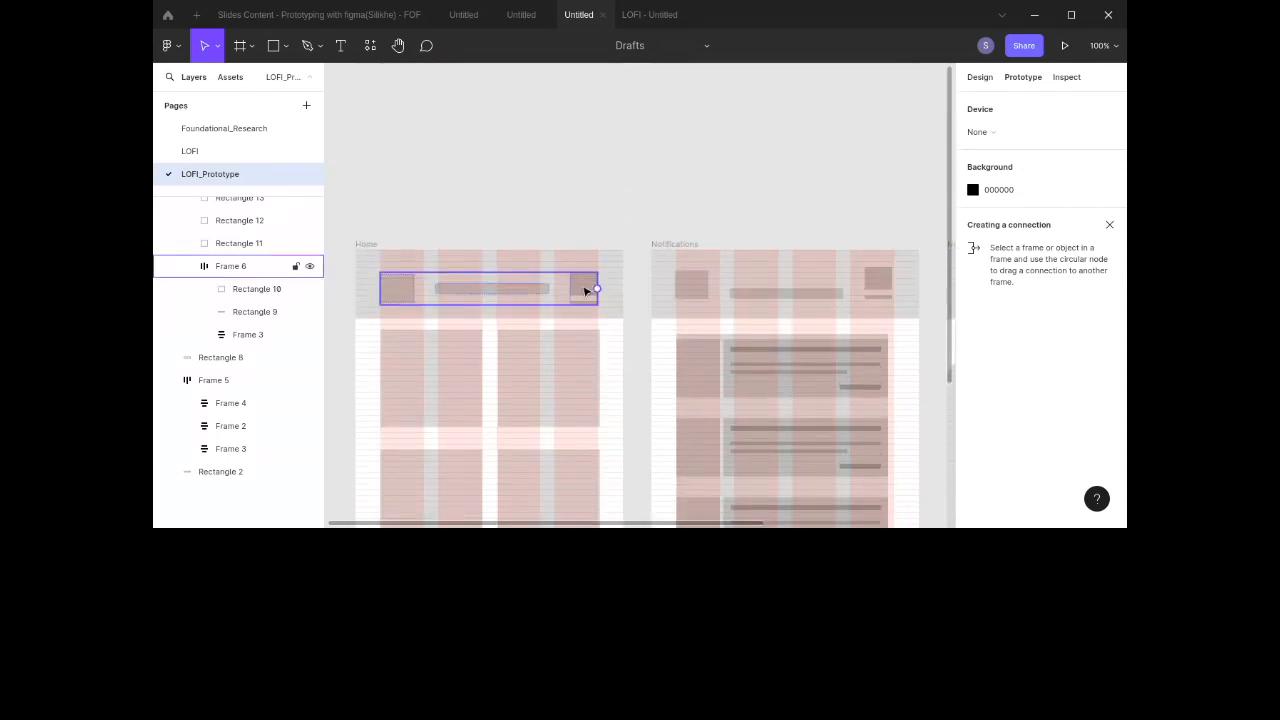
pyautogui.click(584, 290)
pyautogui.click(584, 290)
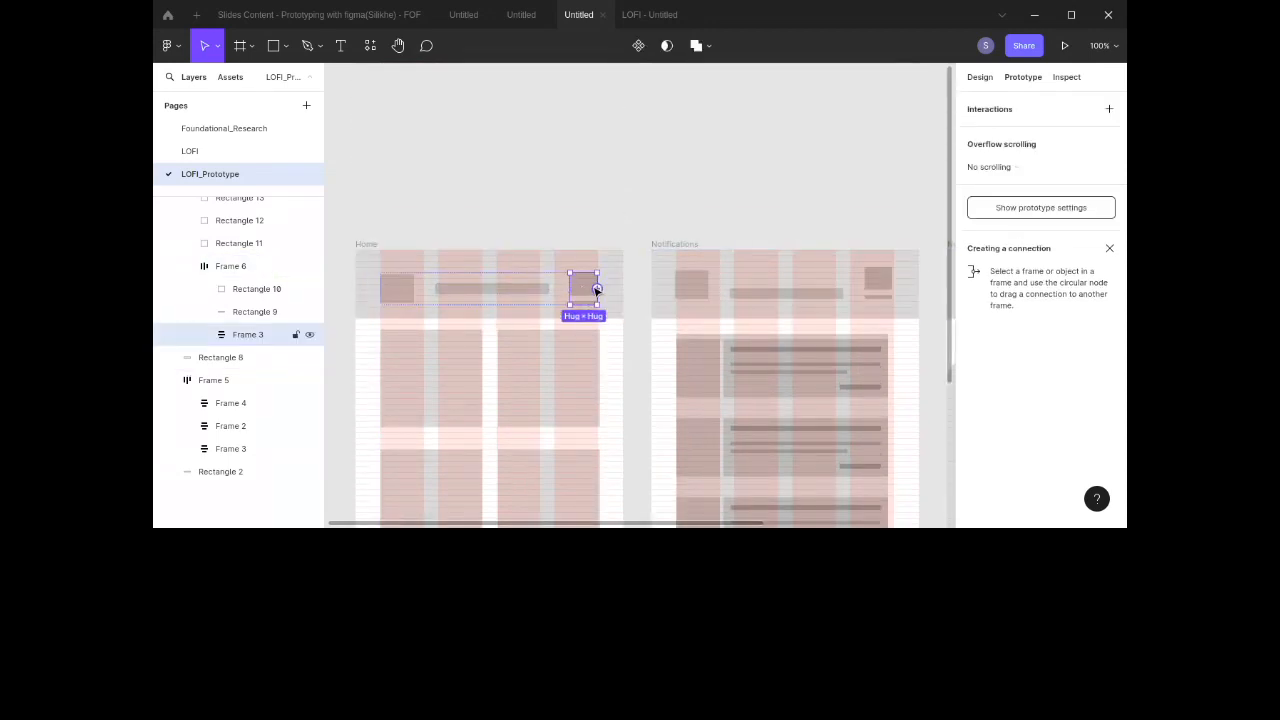
pyautogui.moveTo(596, 289); pyautogui.dragTo(659, 286)
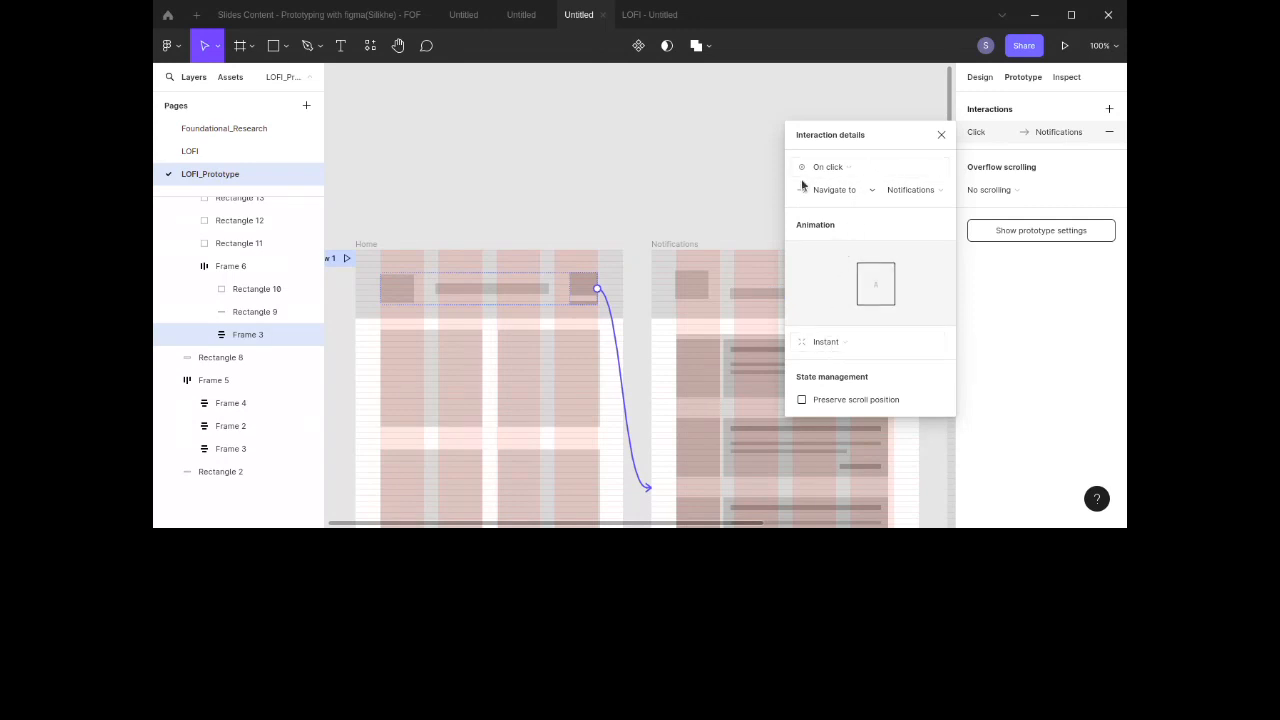
# Step: Try switching the interaction's action to Scroll to, and undo the change
pyautogui.click(834, 190)
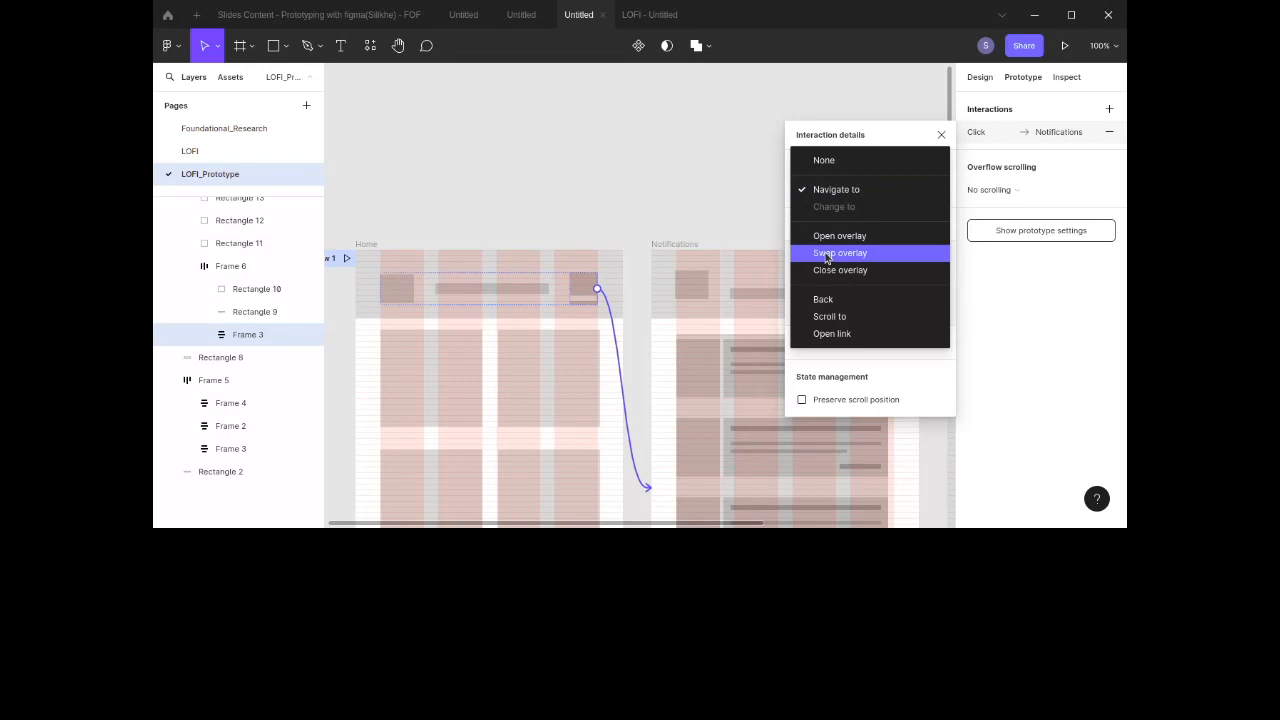
pyautogui.click(829, 316)
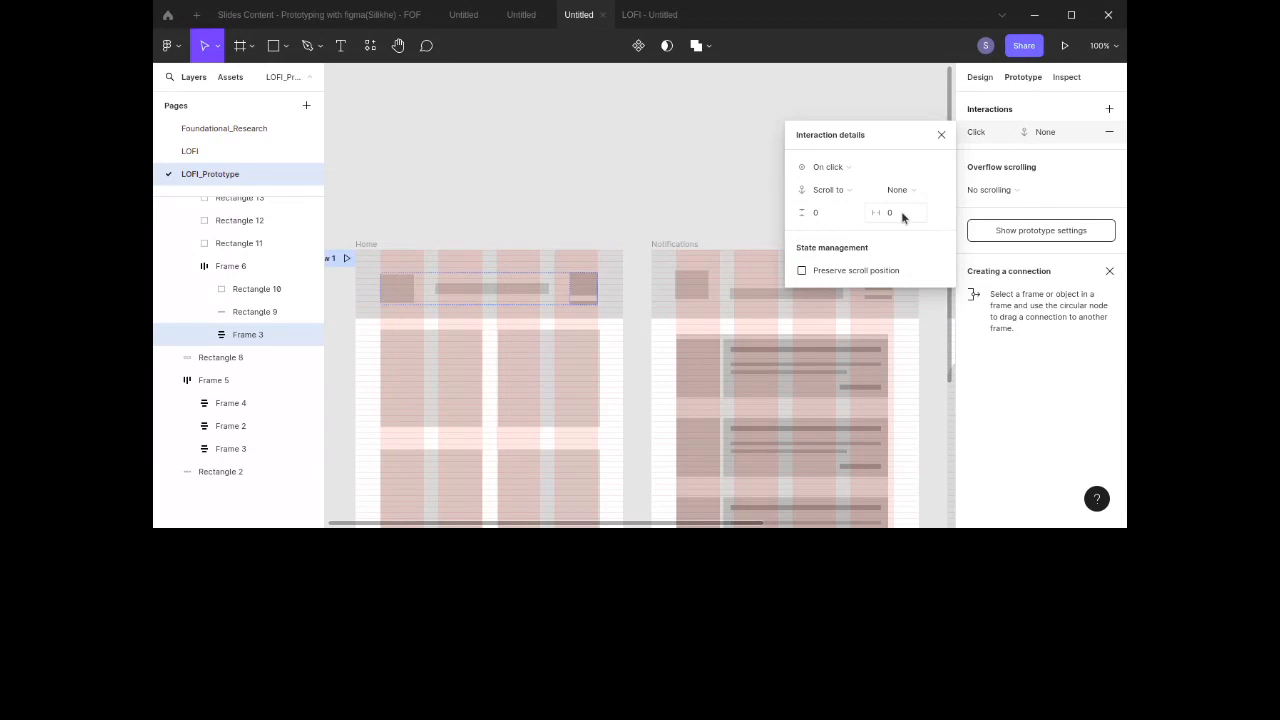
pyautogui.hotkey('ctrl', 'z')
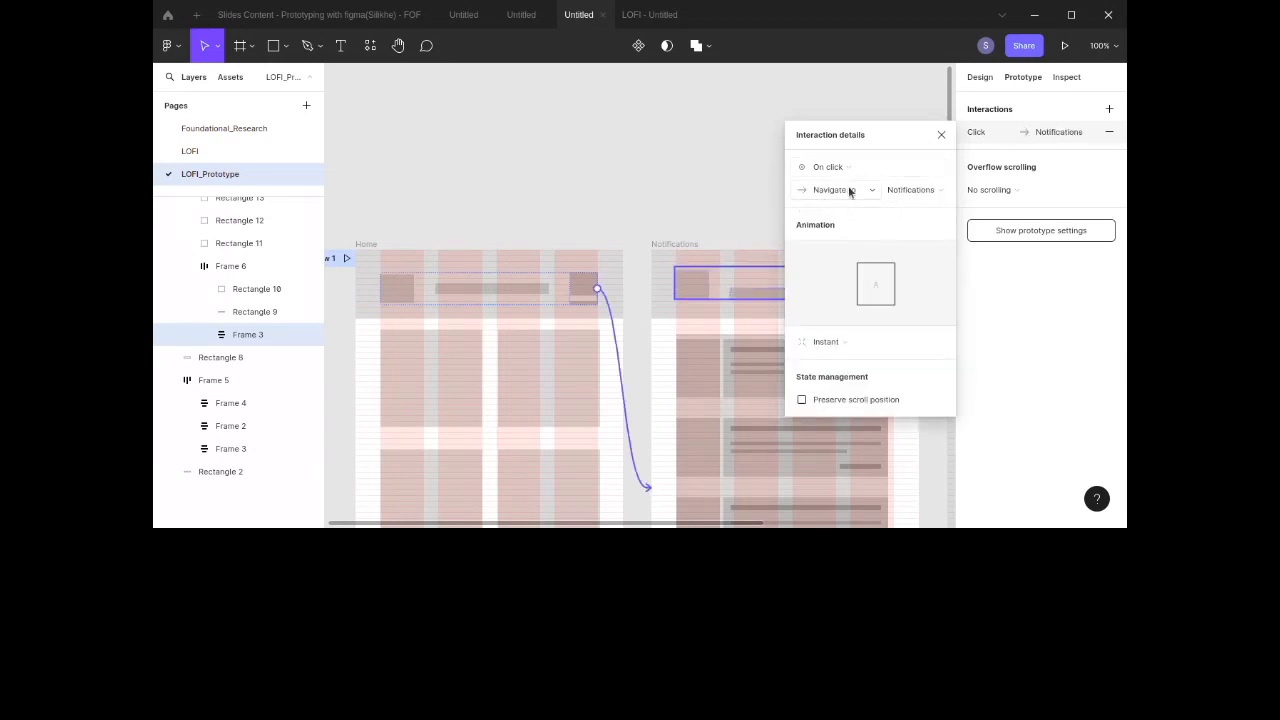
# Step: Set the interaction's animation to Move in with the leftward direction
pyautogui.click(830, 346)
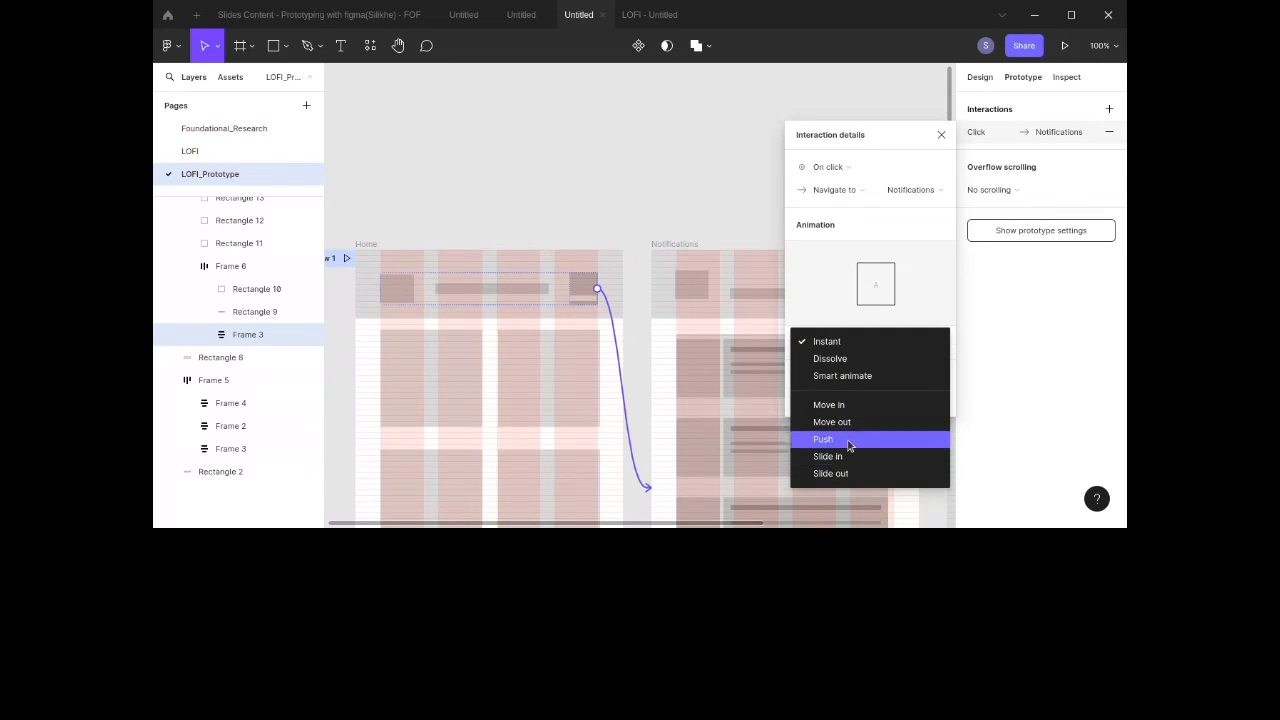
pyautogui.click(859, 405)
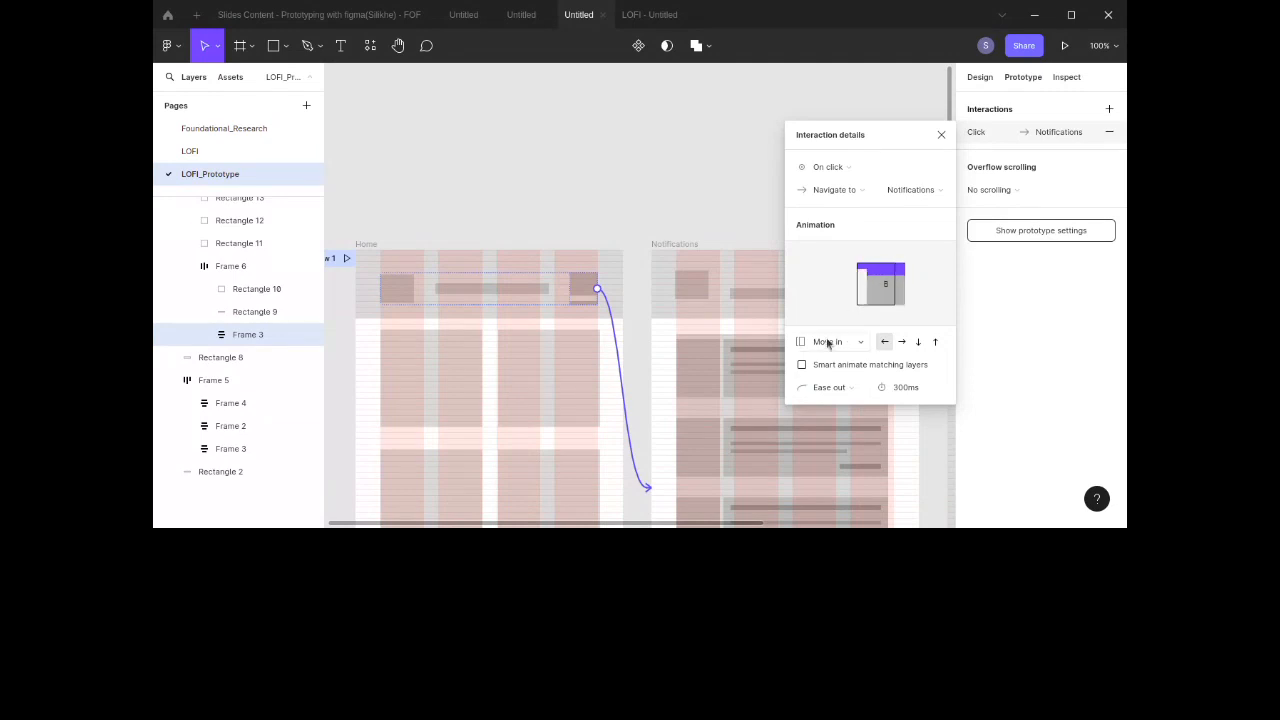
pyautogui.click(899, 342)
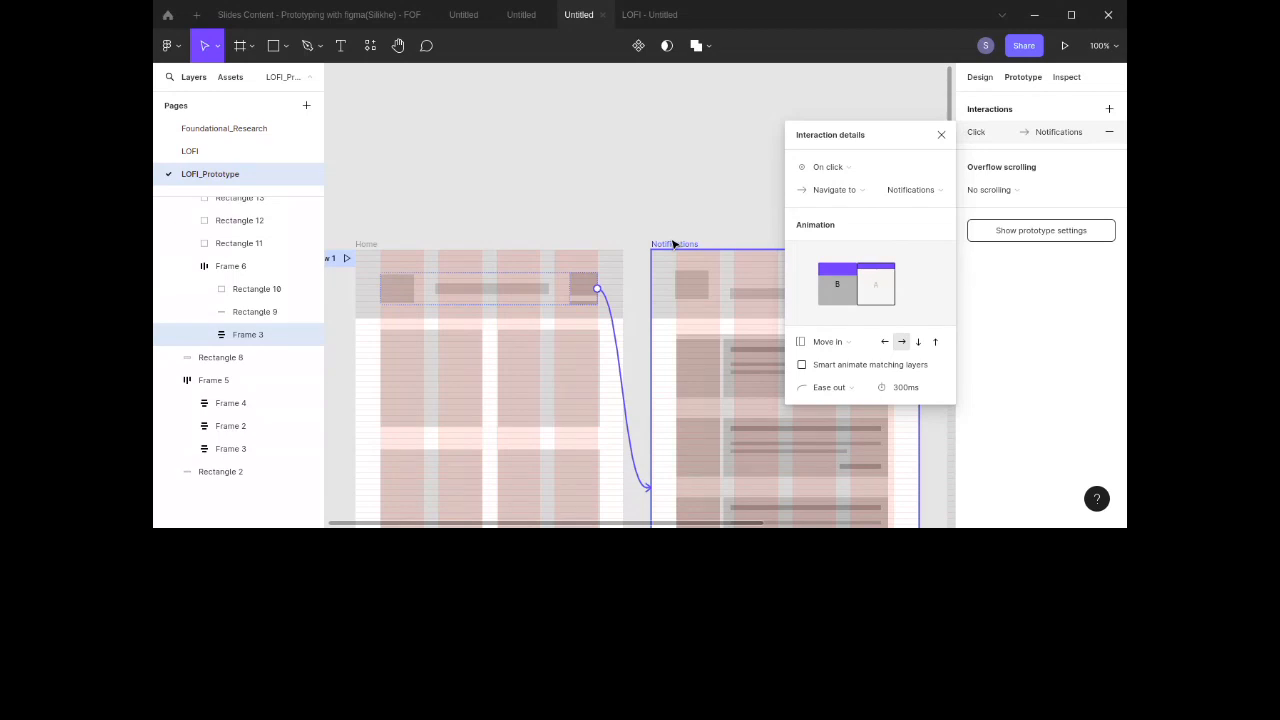
pyautogui.click(883, 342)
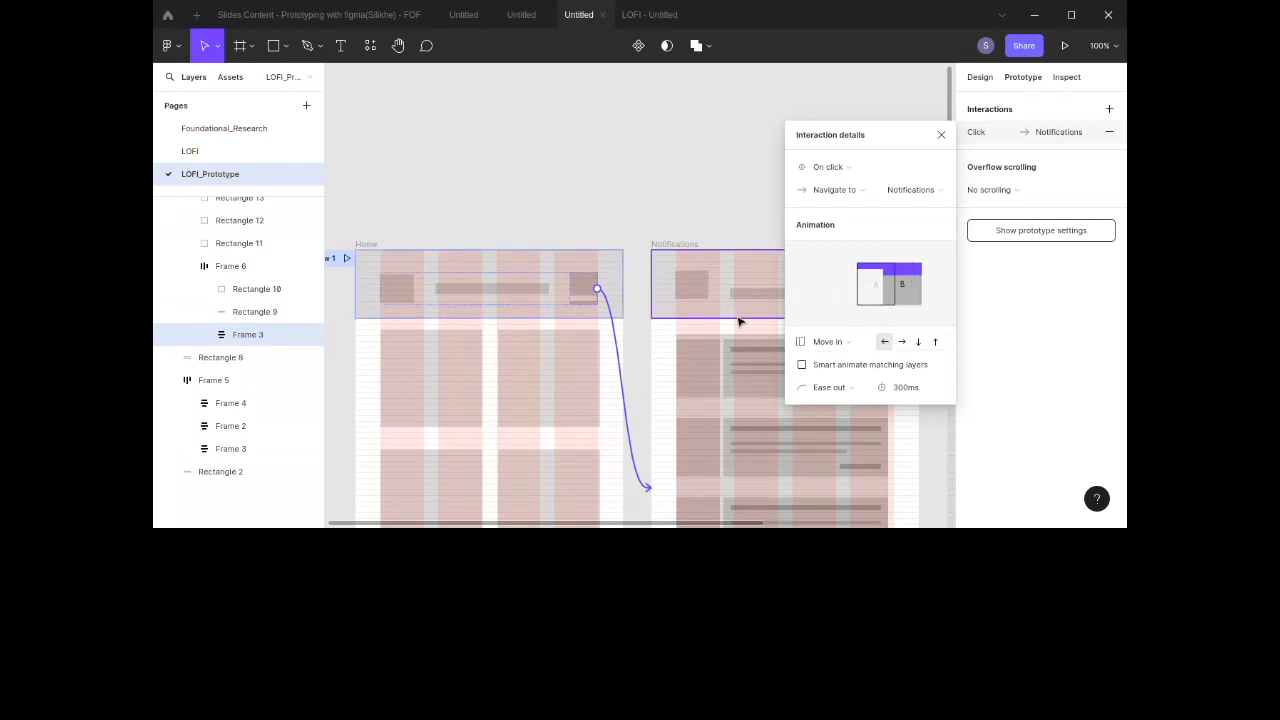
pyautogui.click(718, 205)
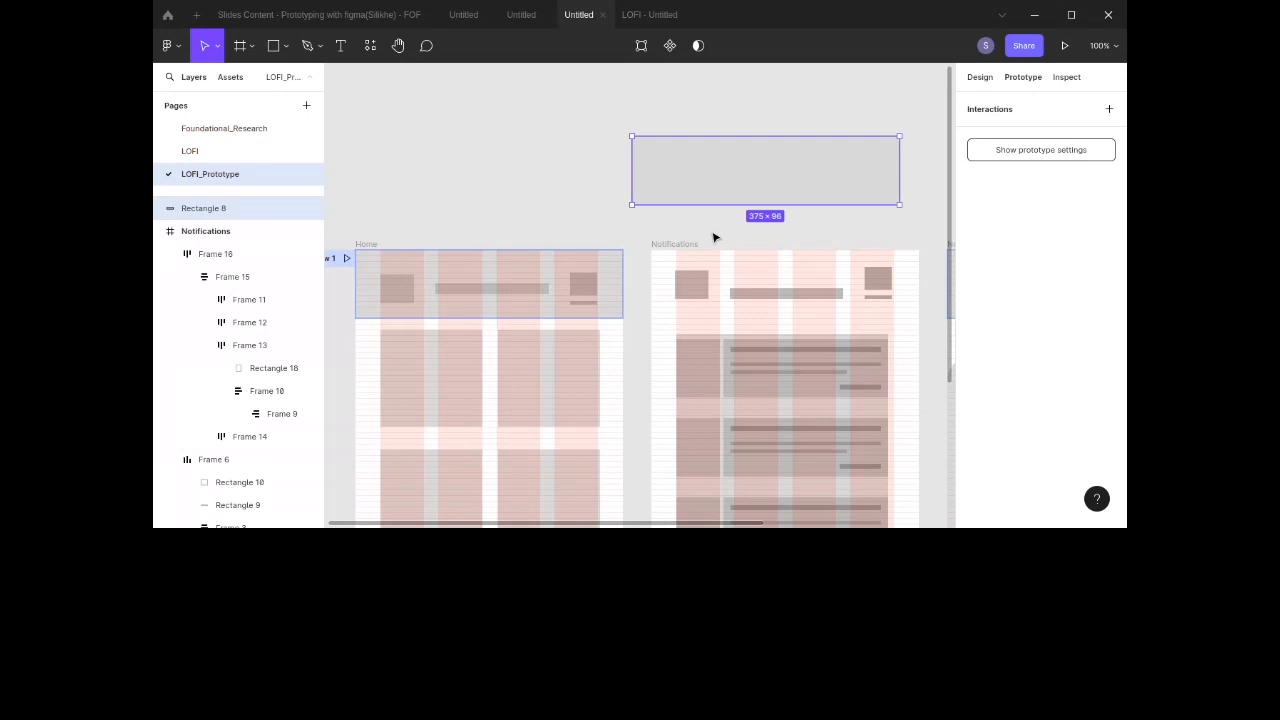
pyautogui.hotkey('ctrl', 'z')
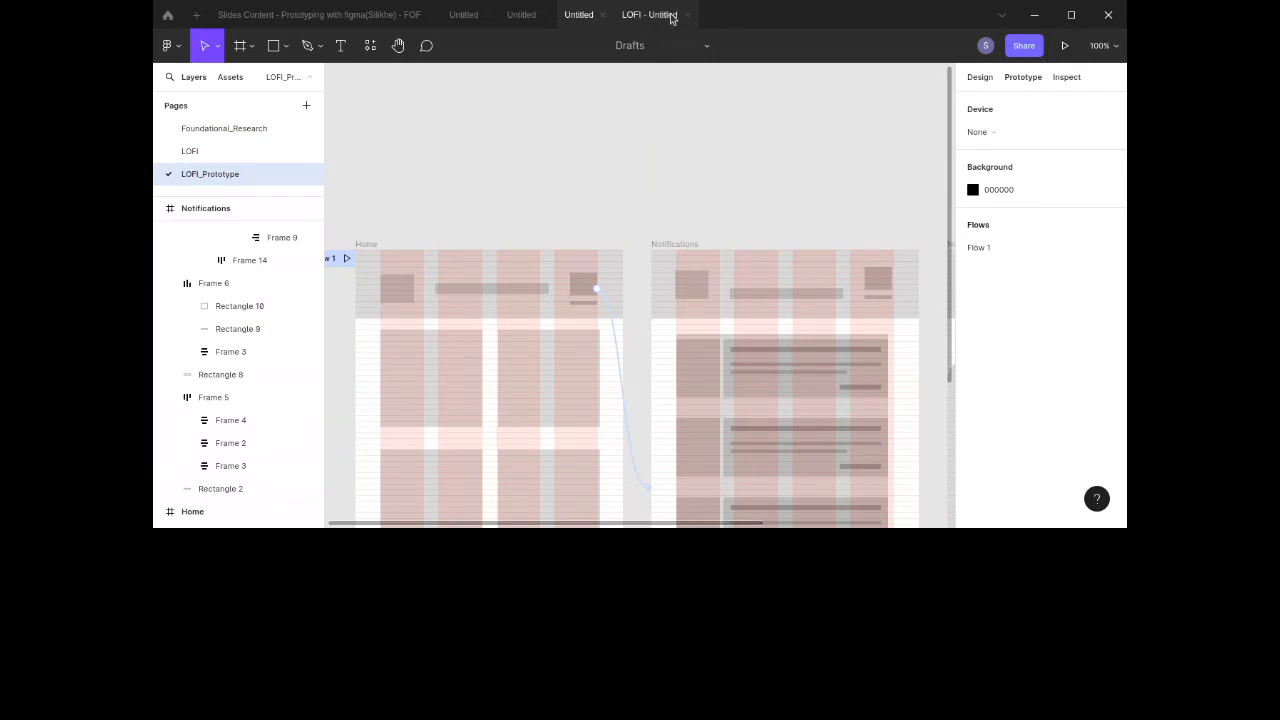
pyautogui.click(686, 15)
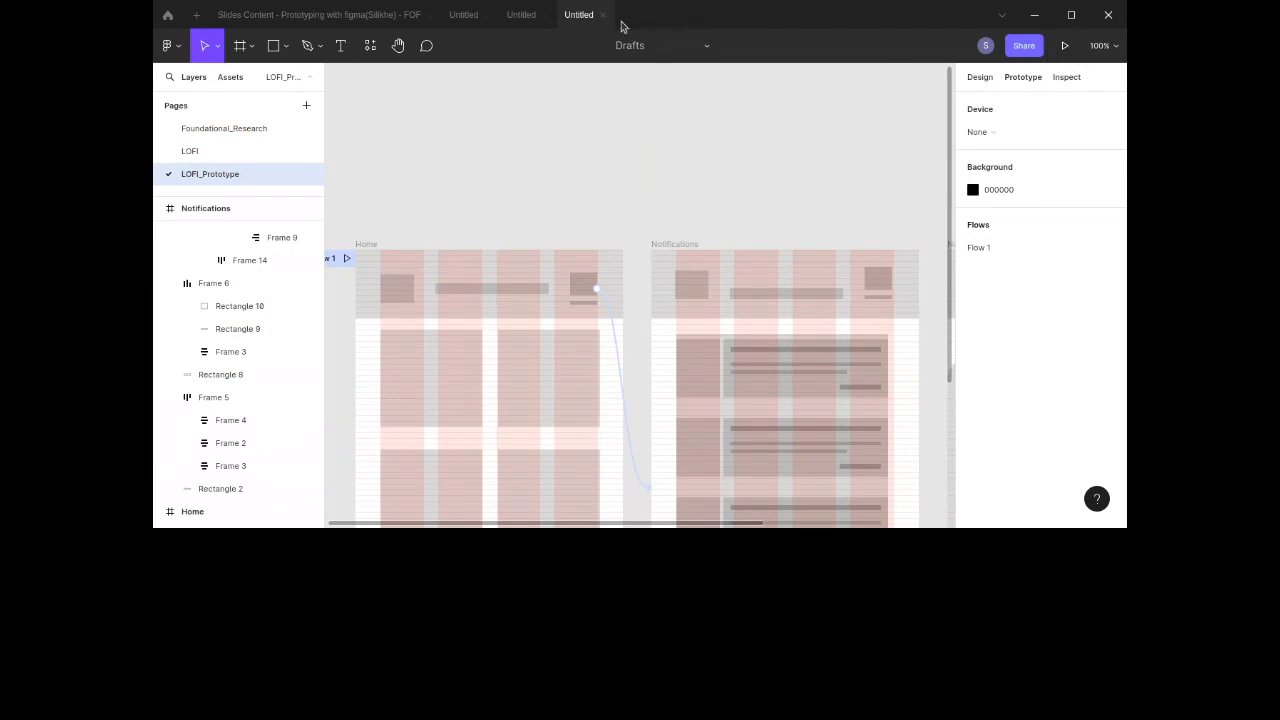
pyautogui.click(1067, 48)
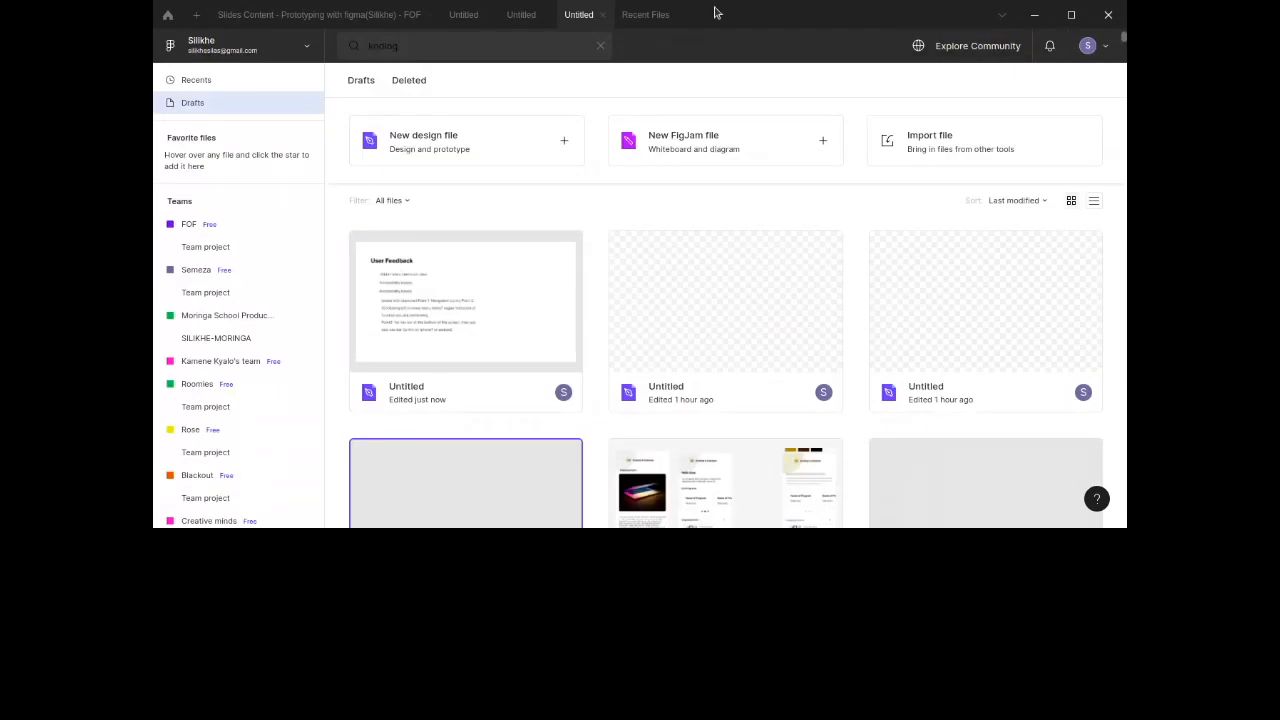
pyautogui.click(644, 14)
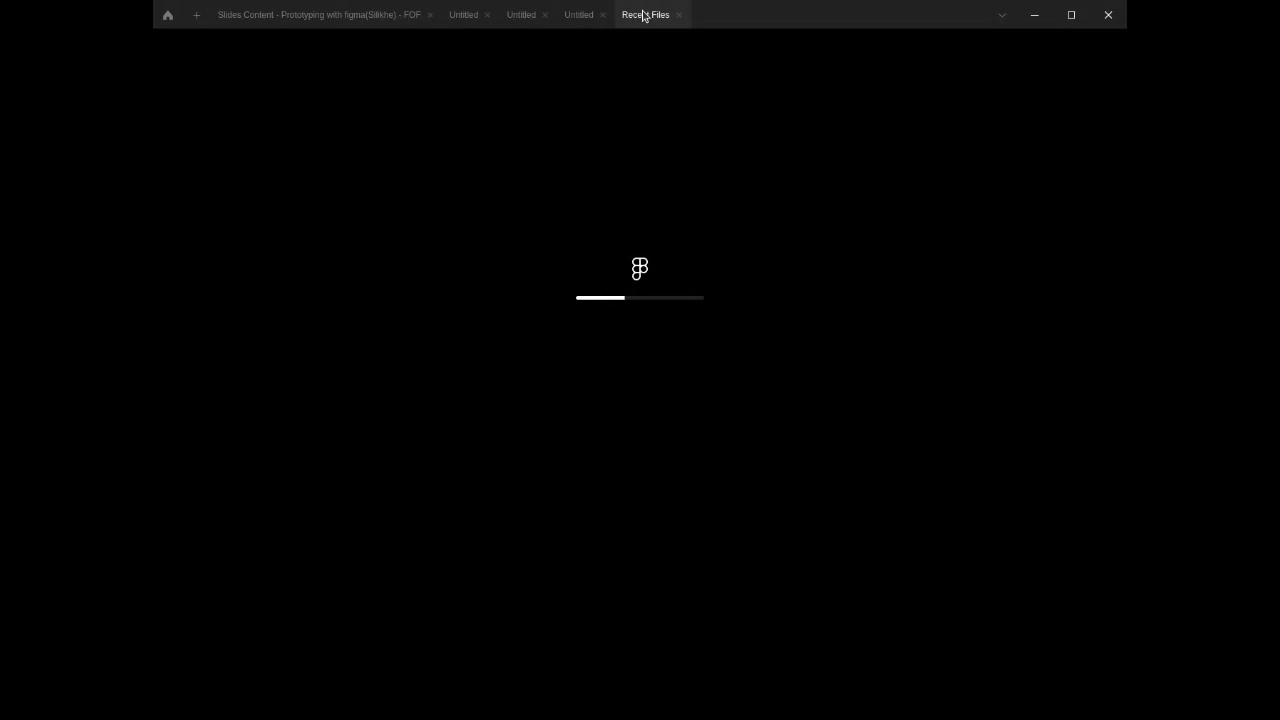
pyautogui.click(584, 16)
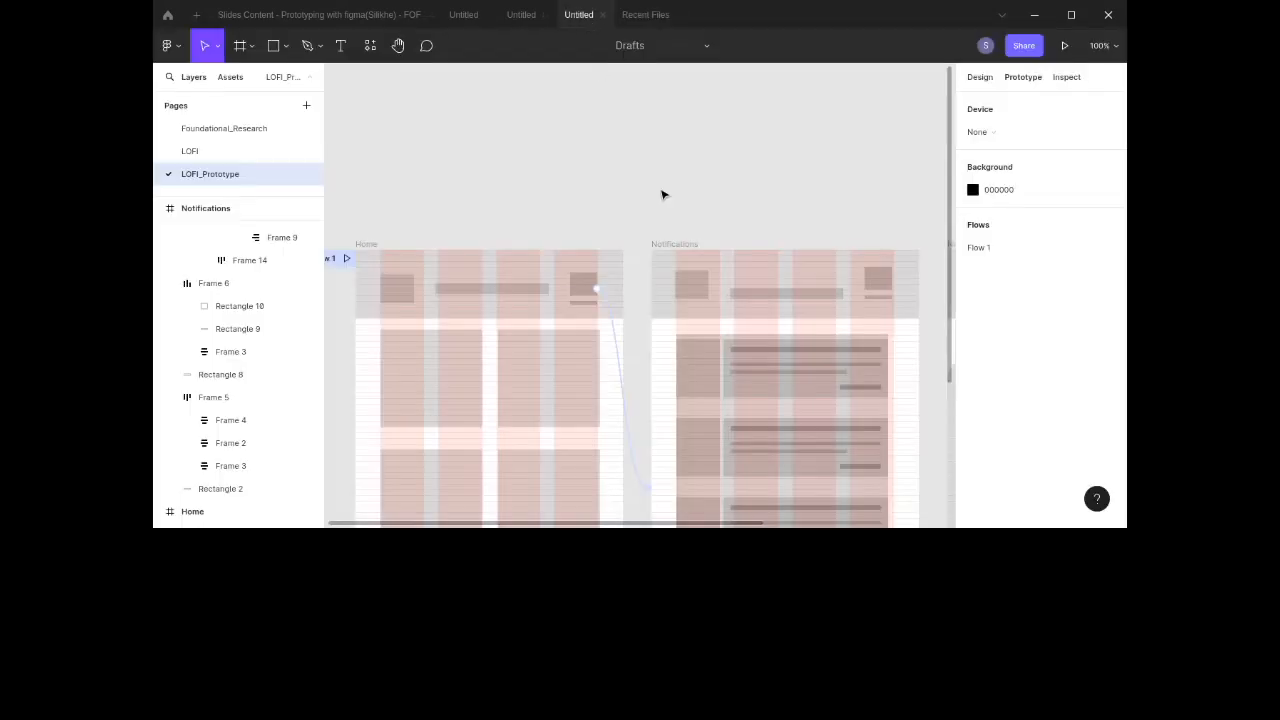
# Step: Move the form frame slightly up and to the right beside the Notifications screen
pyautogui.scroll(-3, 699, 220)
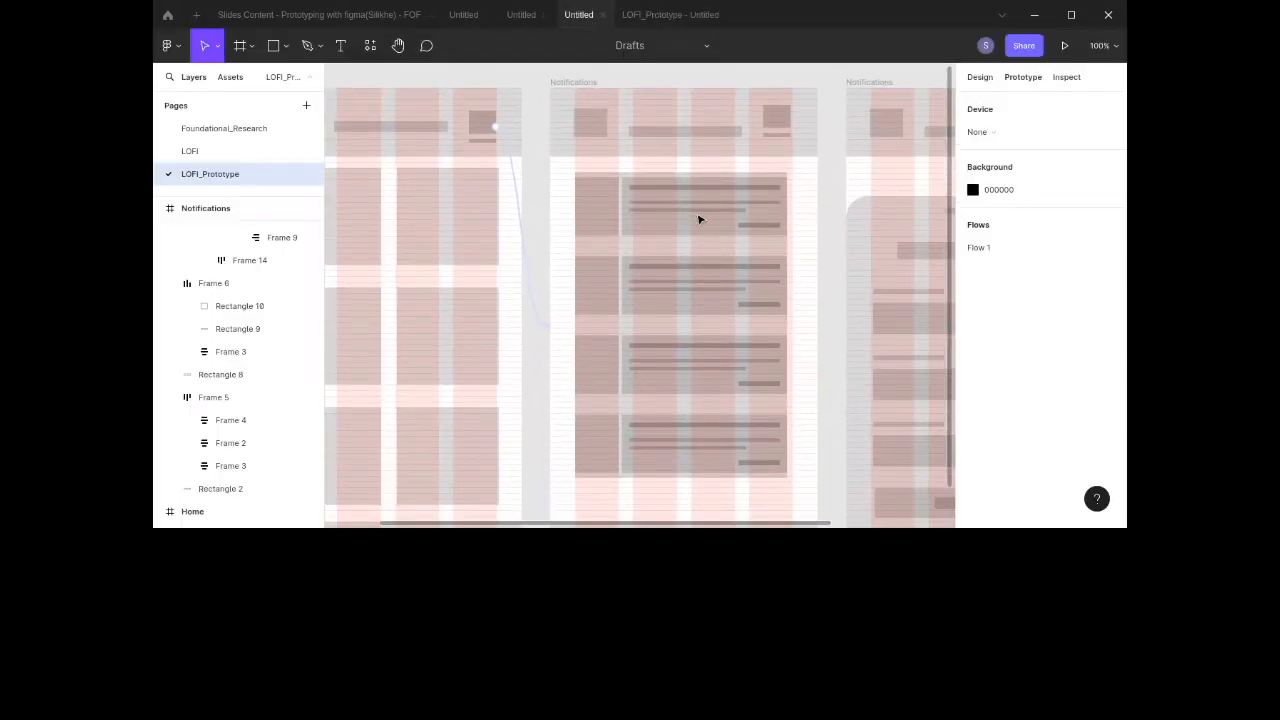
pyautogui.scroll(-5, 699, 220)
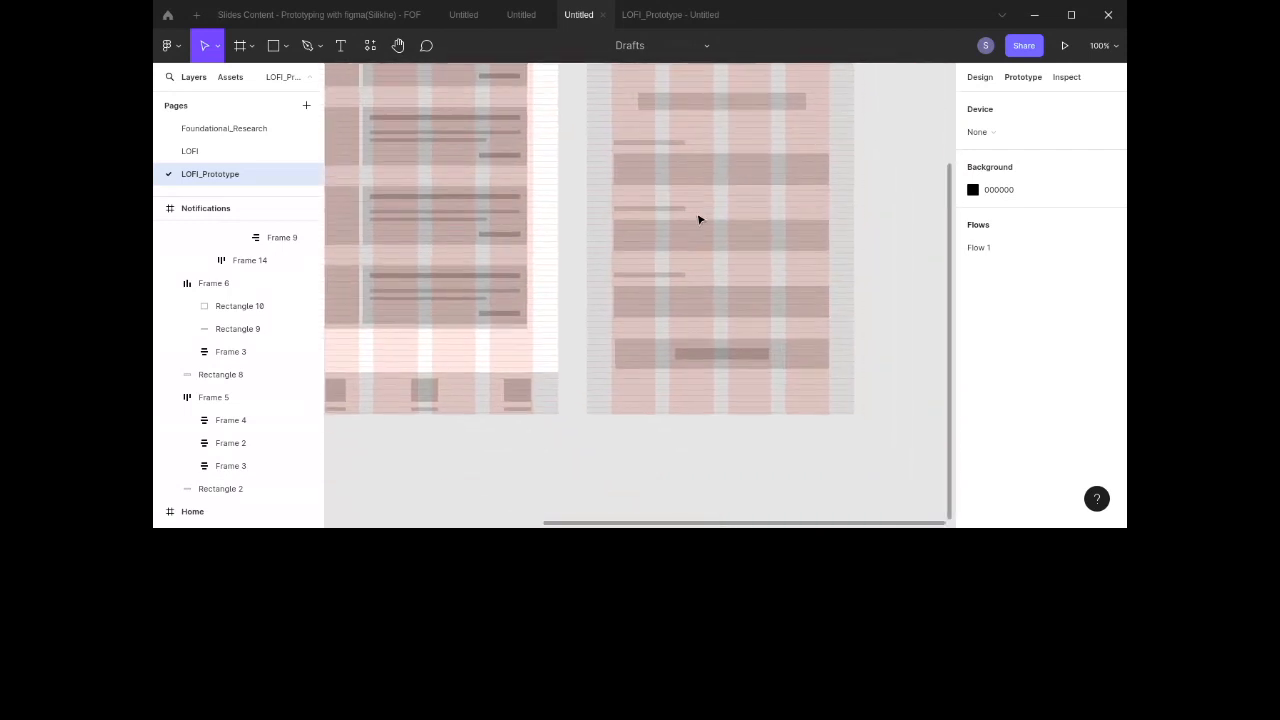
pyautogui.moveTo(786, 157); pyautogui.dragTo(846, 131)
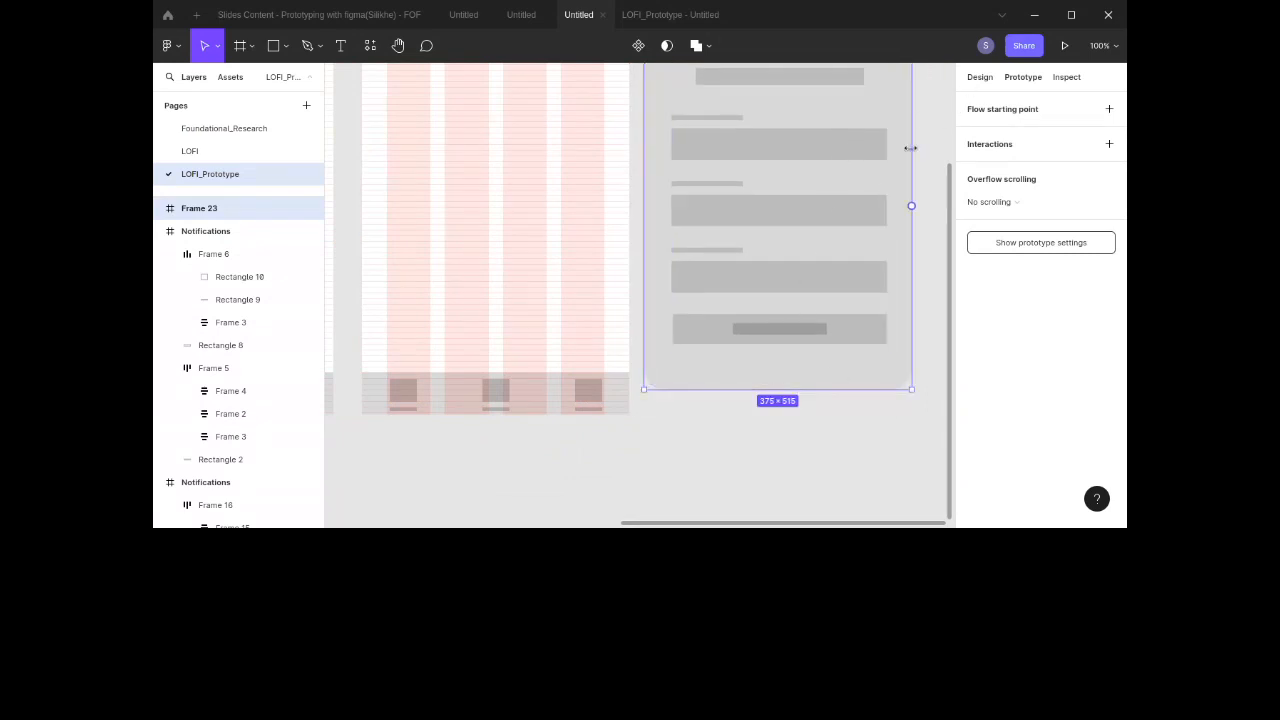
# Step: Switch the form frame's background rectangle to independent corners and set its bottom-right and bottom-left radii to 0
pyautogui.scroll(3, 843, 214)
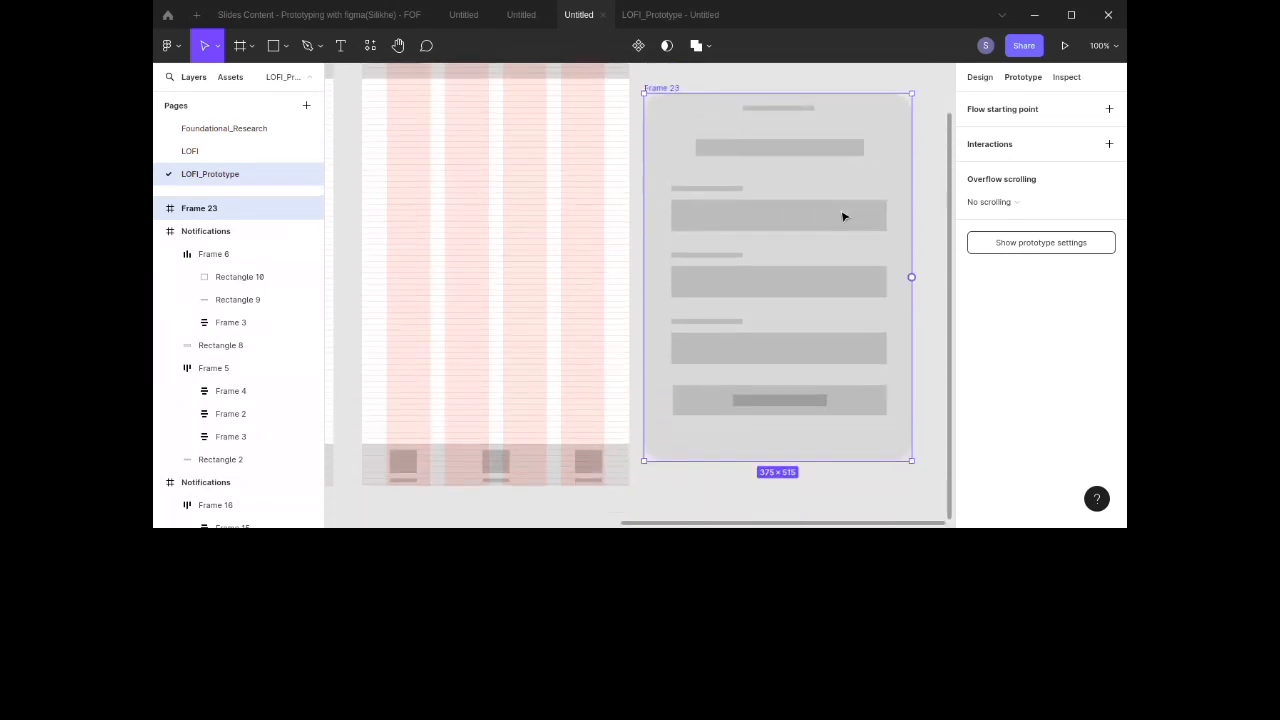
pyautogui.click(980, 77)
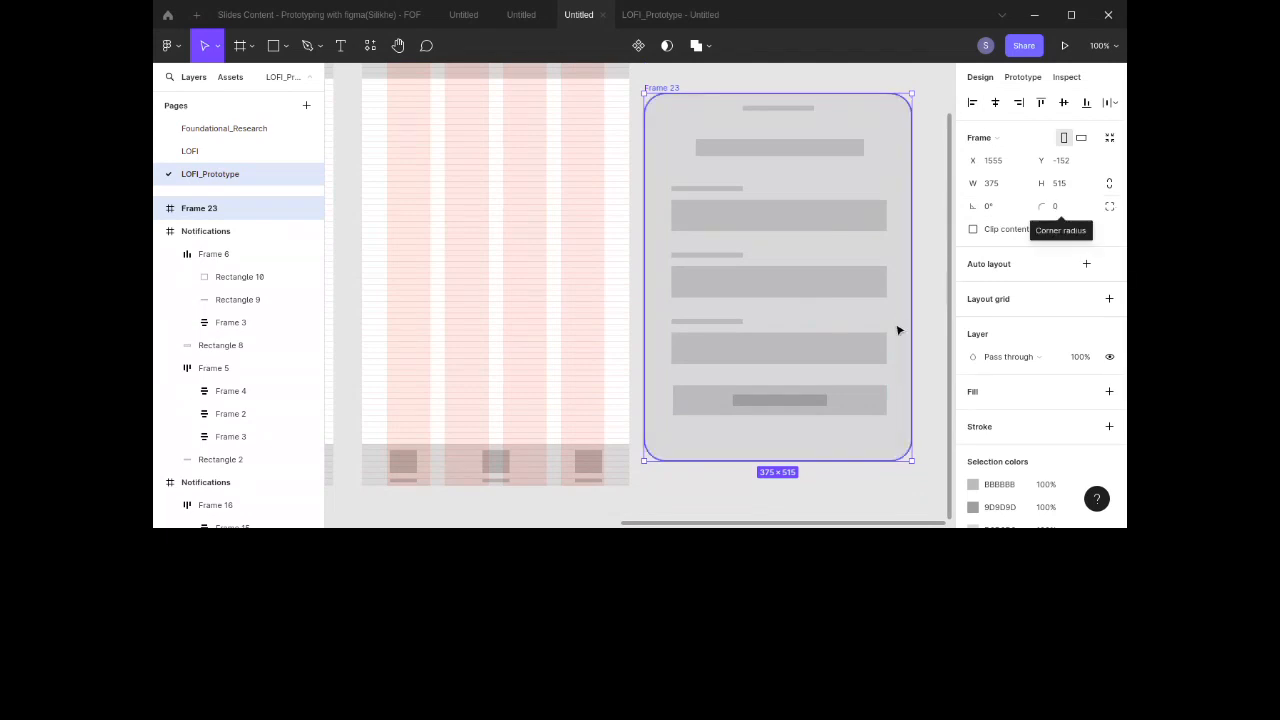
pyautogui.click(897, 397)
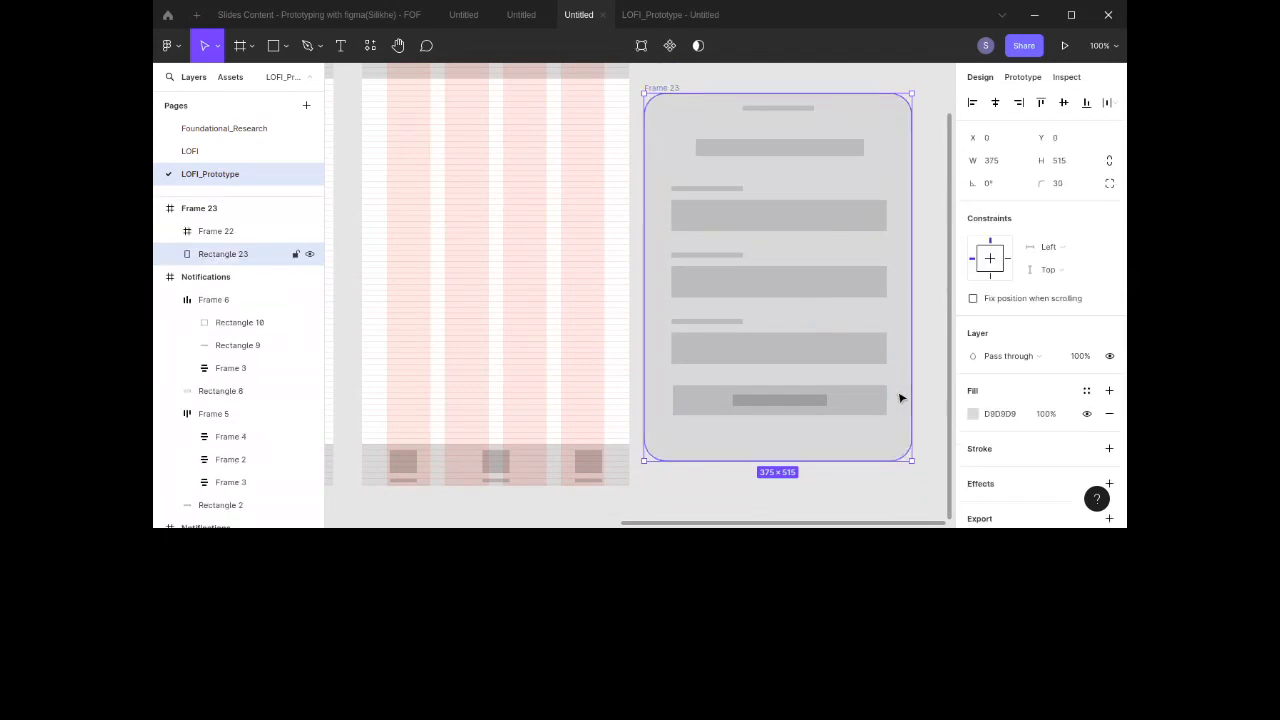
pyautogui.click(1109, 184)
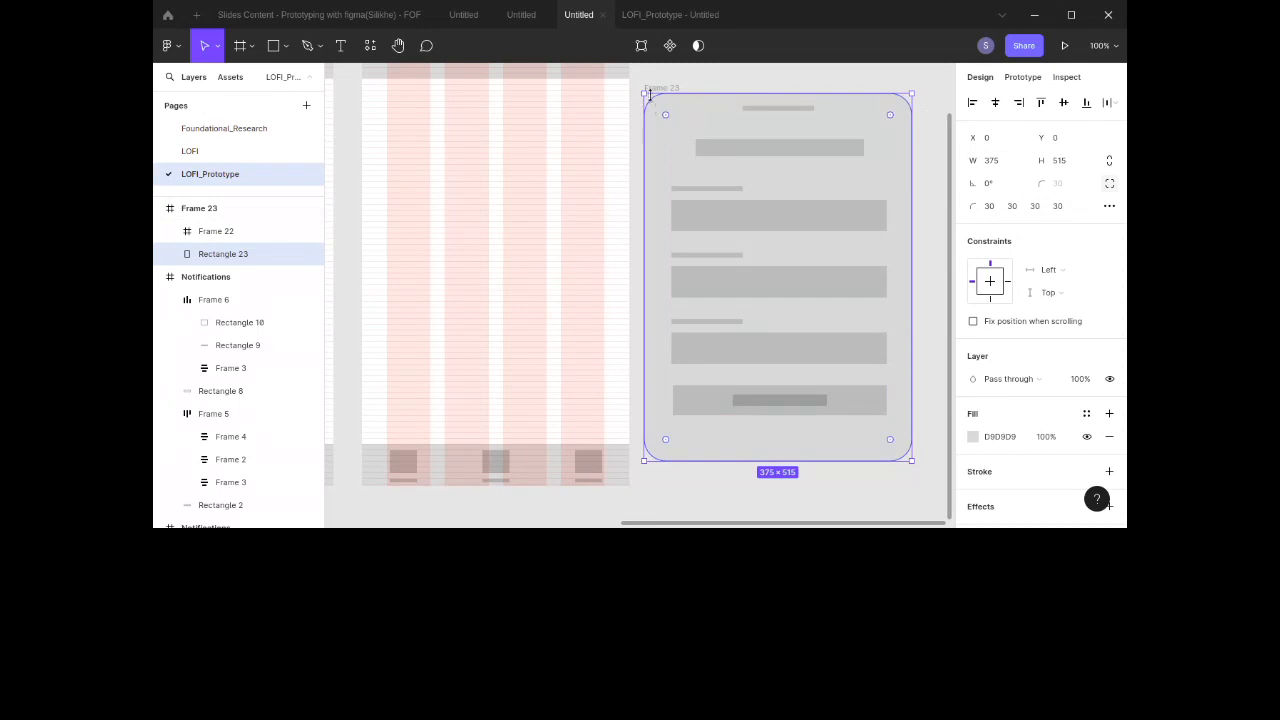
pyautogui.click(993, 205)
pyautogui.click(1011, 206)
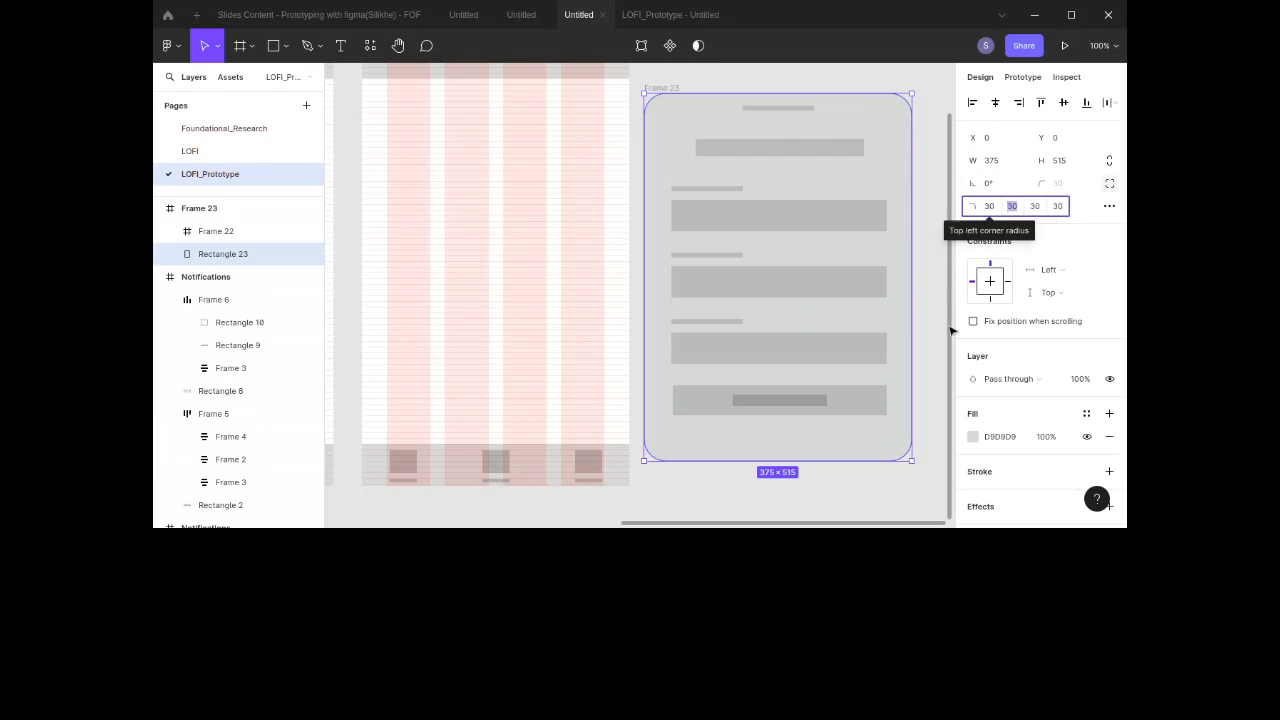
pyautogui.click(1033, 208)
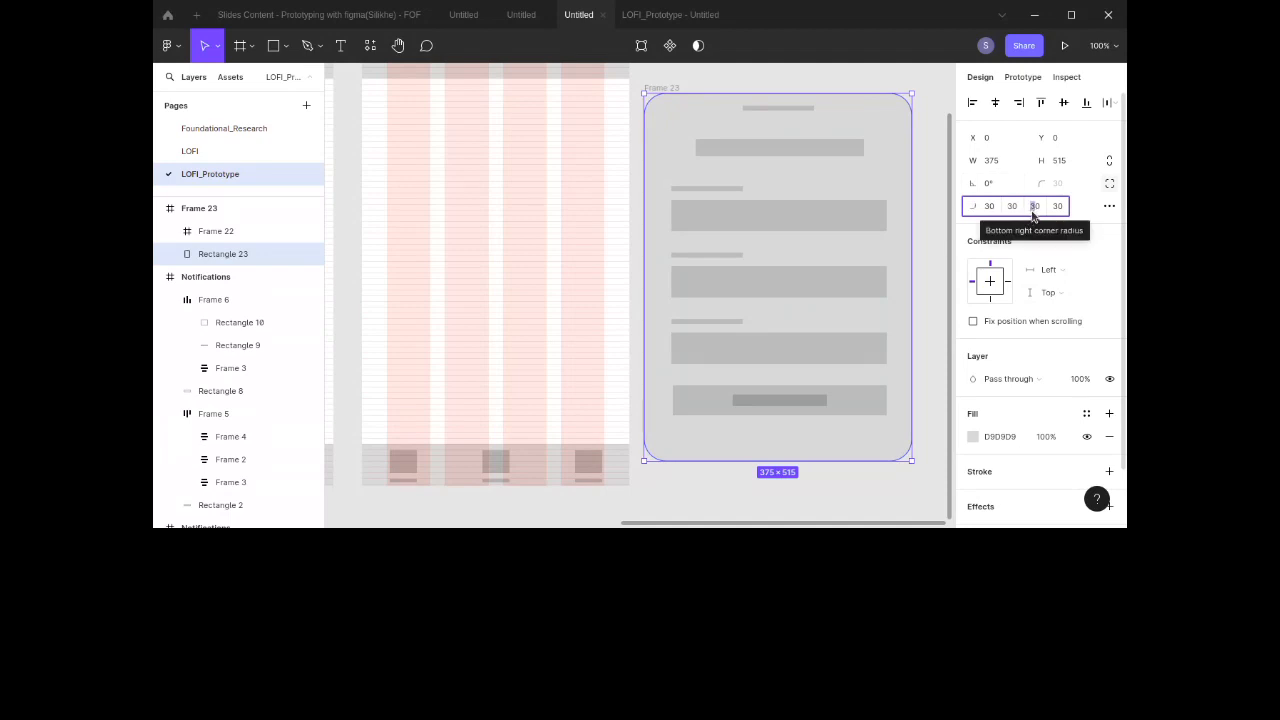
pyautogui.write('0')
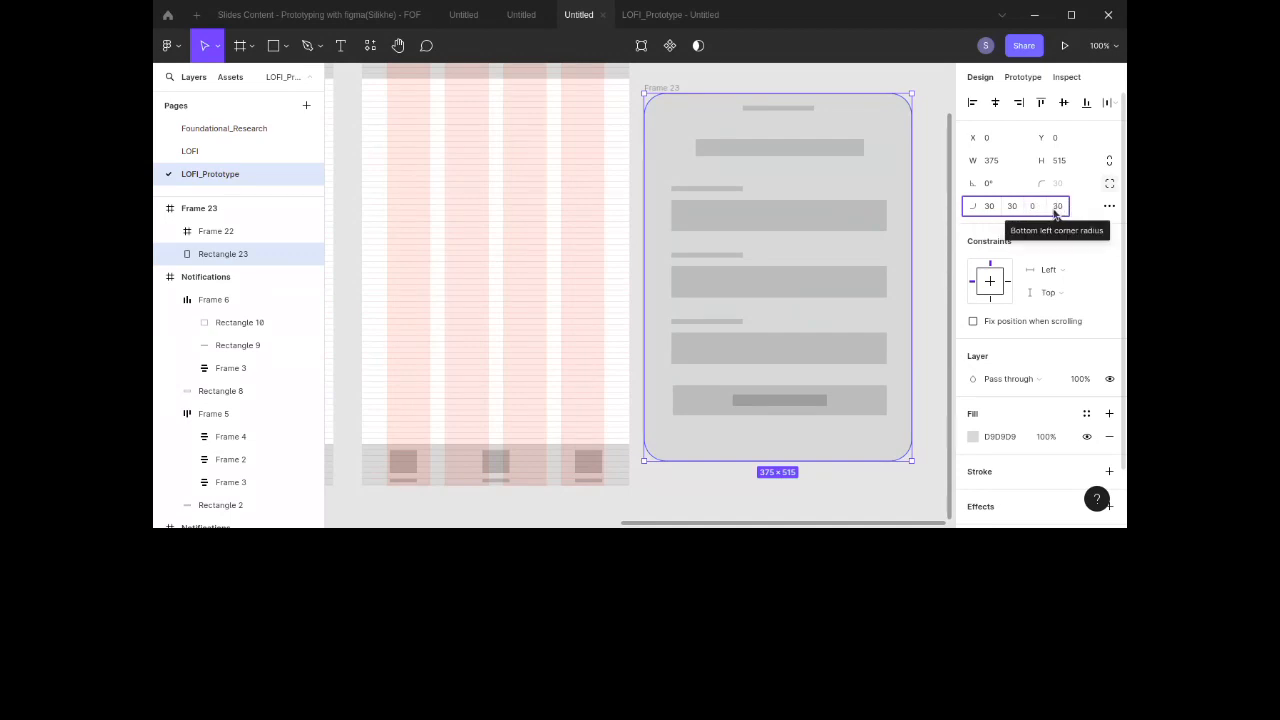
pyautogui.click(1054, 210)
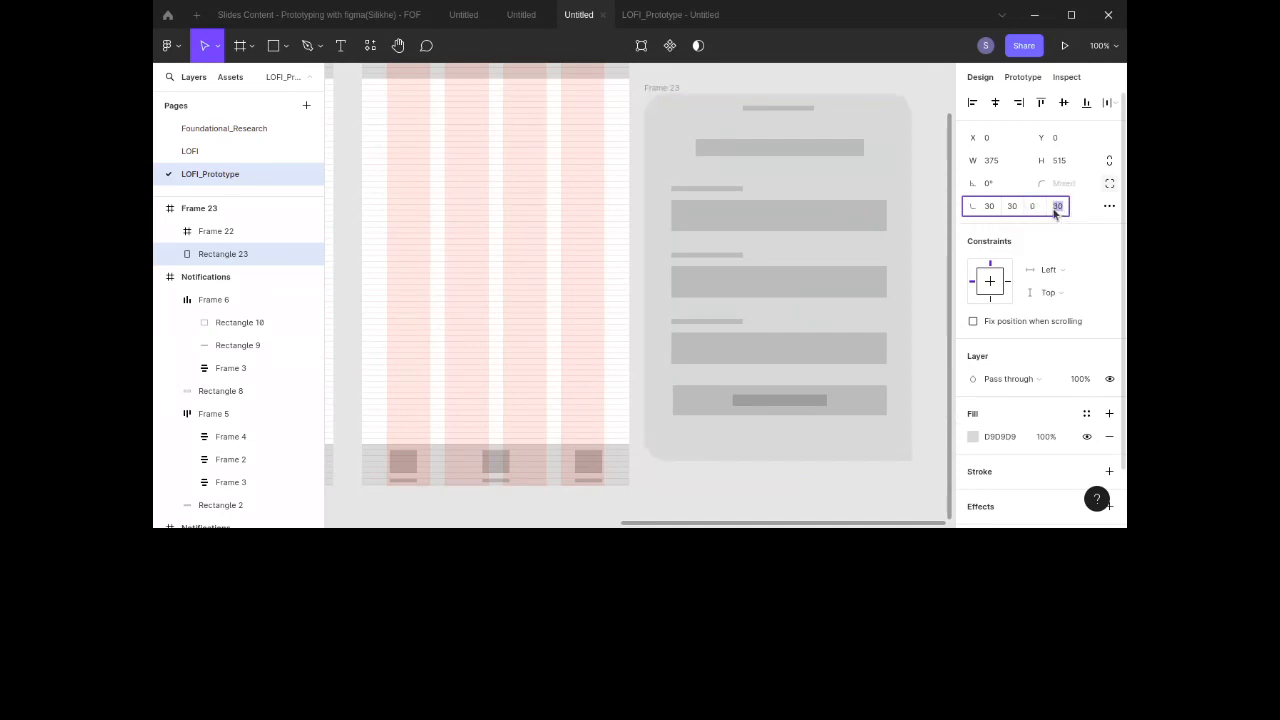
pyautogui.write('0')
pyautogui.press('Return')
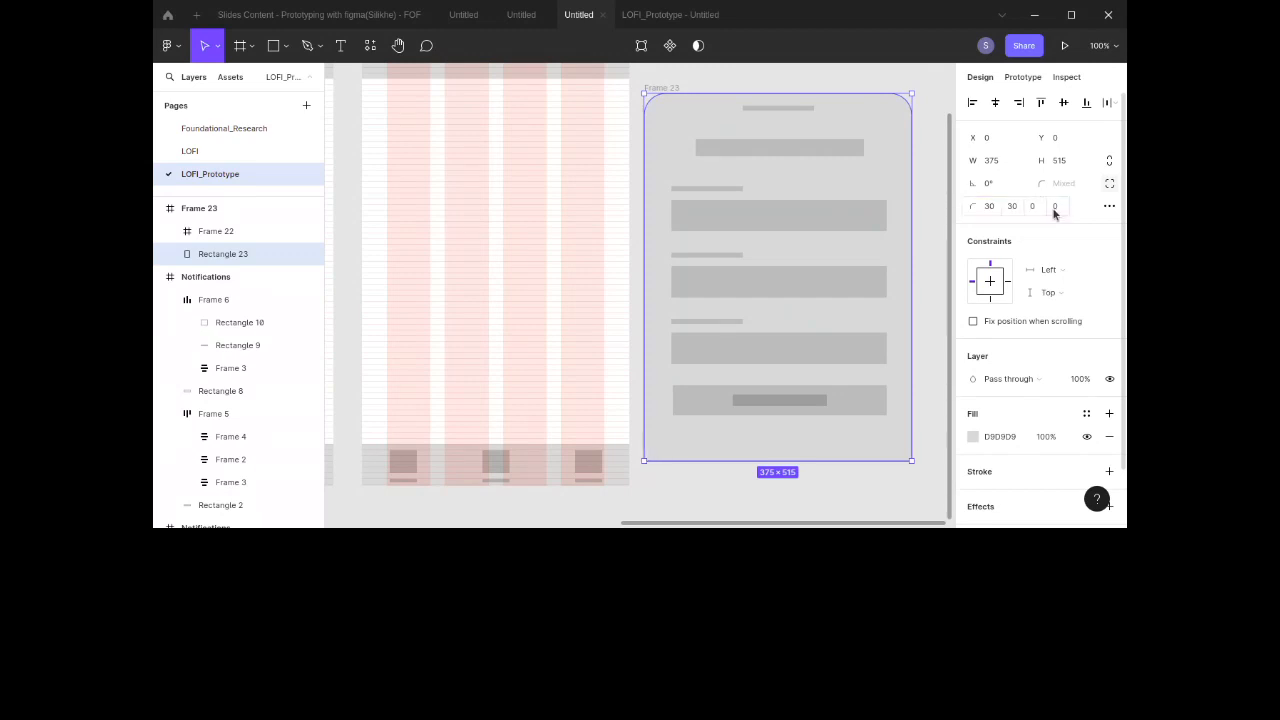
pyautogui.click(935, 222)
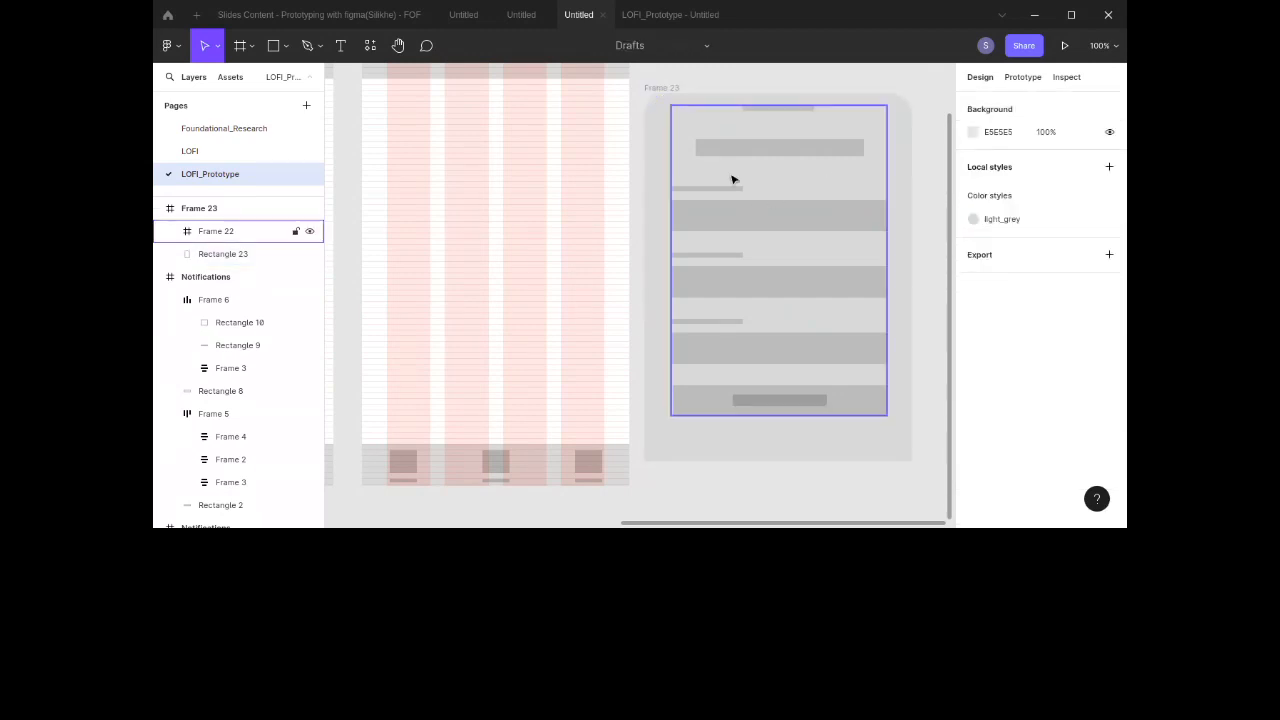
# Step: Create a prototype connection from the Home screen's middle bottom-navigation icon to the form frame, Frame 23
pyautogui.hscroll(-10, 660, 98)
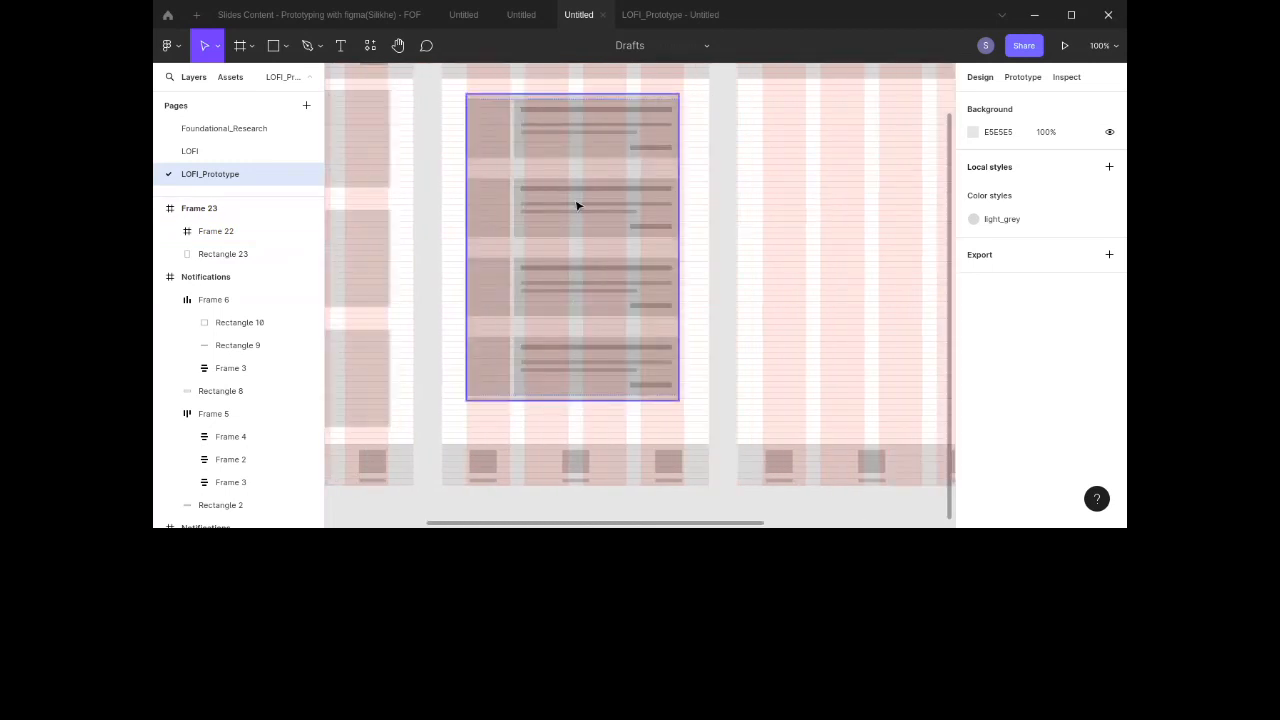
pyautogui.scroll(3, 576, 206)
pyautogui.scroll(-8, 576, 206)
pyautogui.hscroll(3, 576, 206)
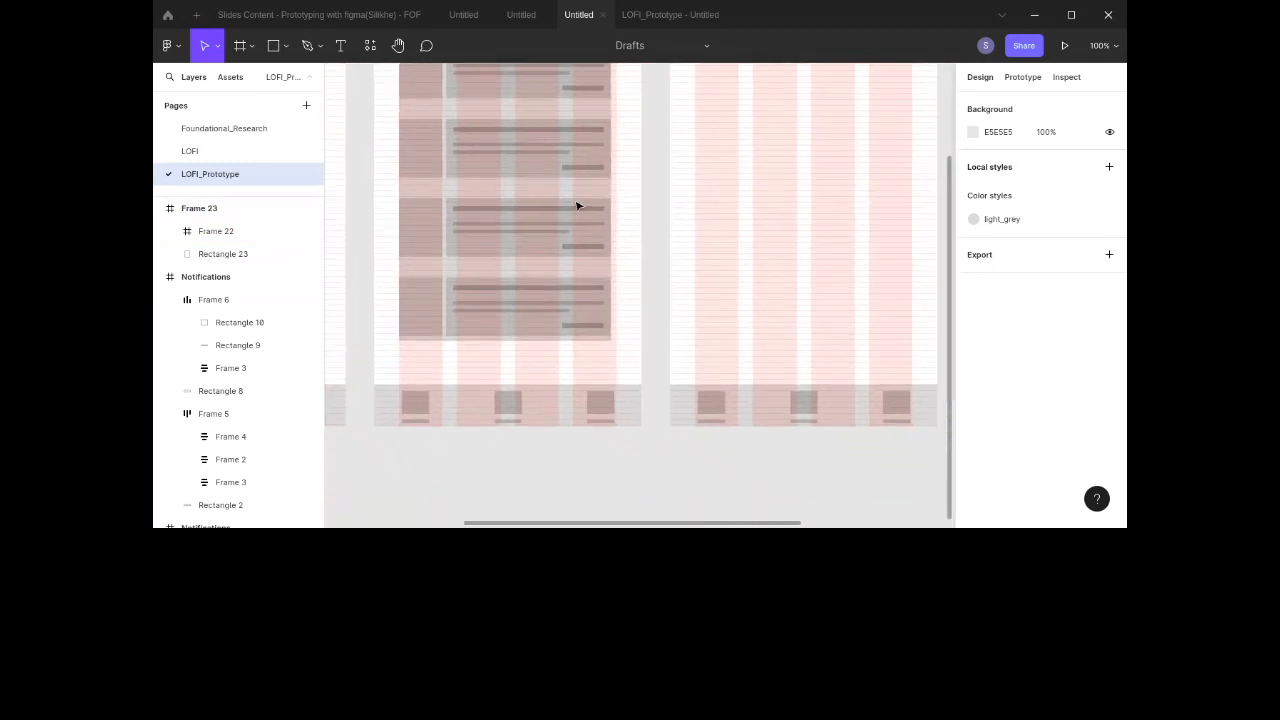
pyautogui.click(506, 410)
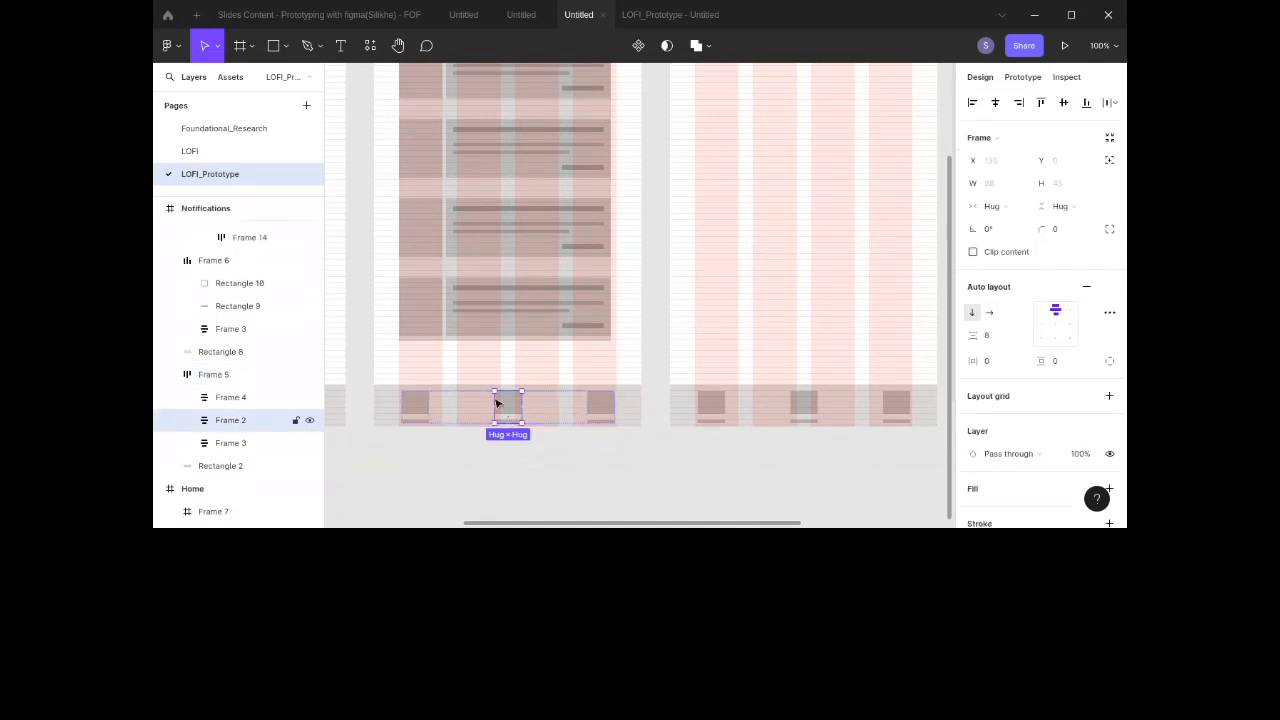
pyautogui.hscroll(-8, 502, 403)
pyautogui.click(587, 404)
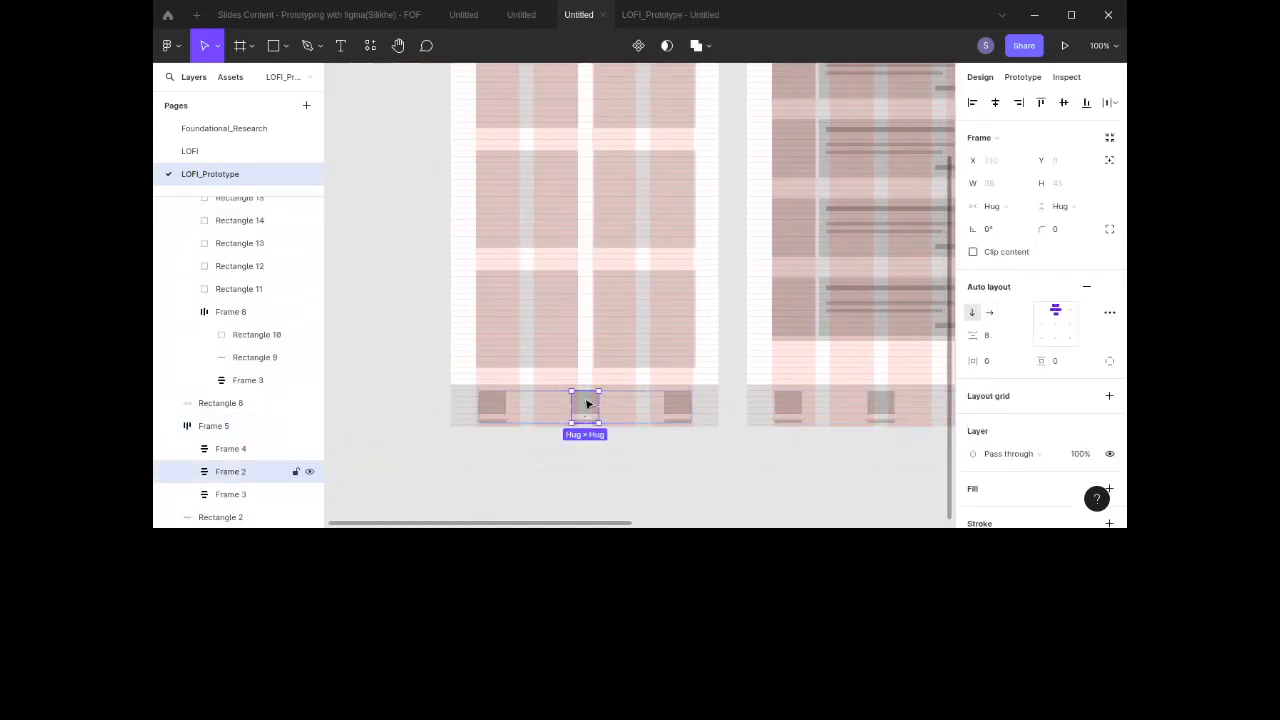
pyautogui.click(1033, 78)
pyautogui.moveTo(598, 407); pyautogui.dragTo(585, 186)
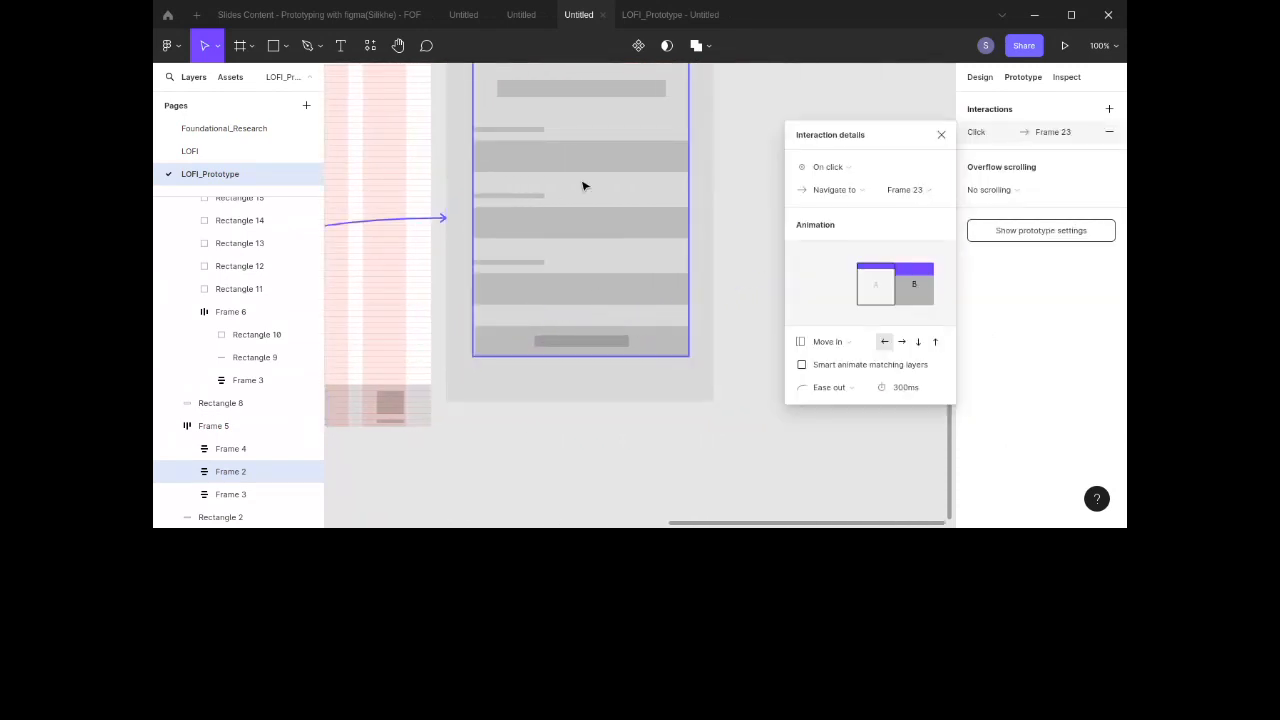
# Step: Change the interaction's action to Open overlay, positioned at Bottom center
pyautogui.click(818, 191)
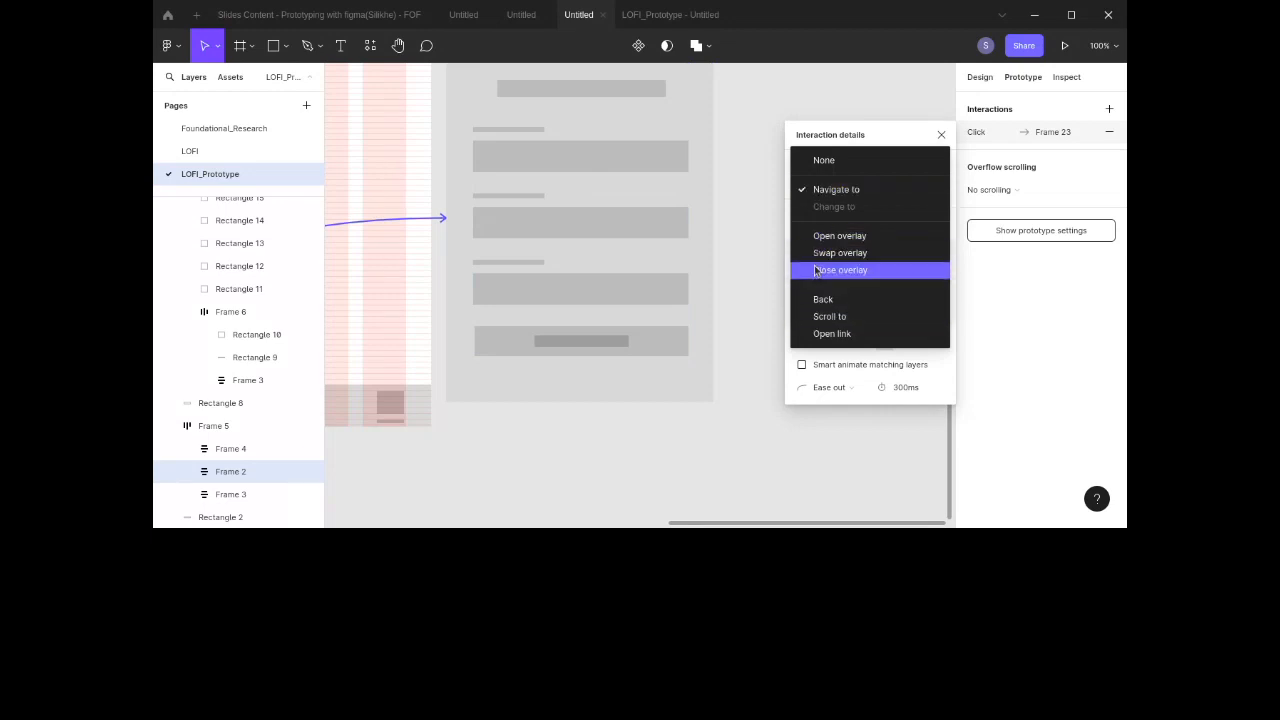
pyautogui.click(821, 238)
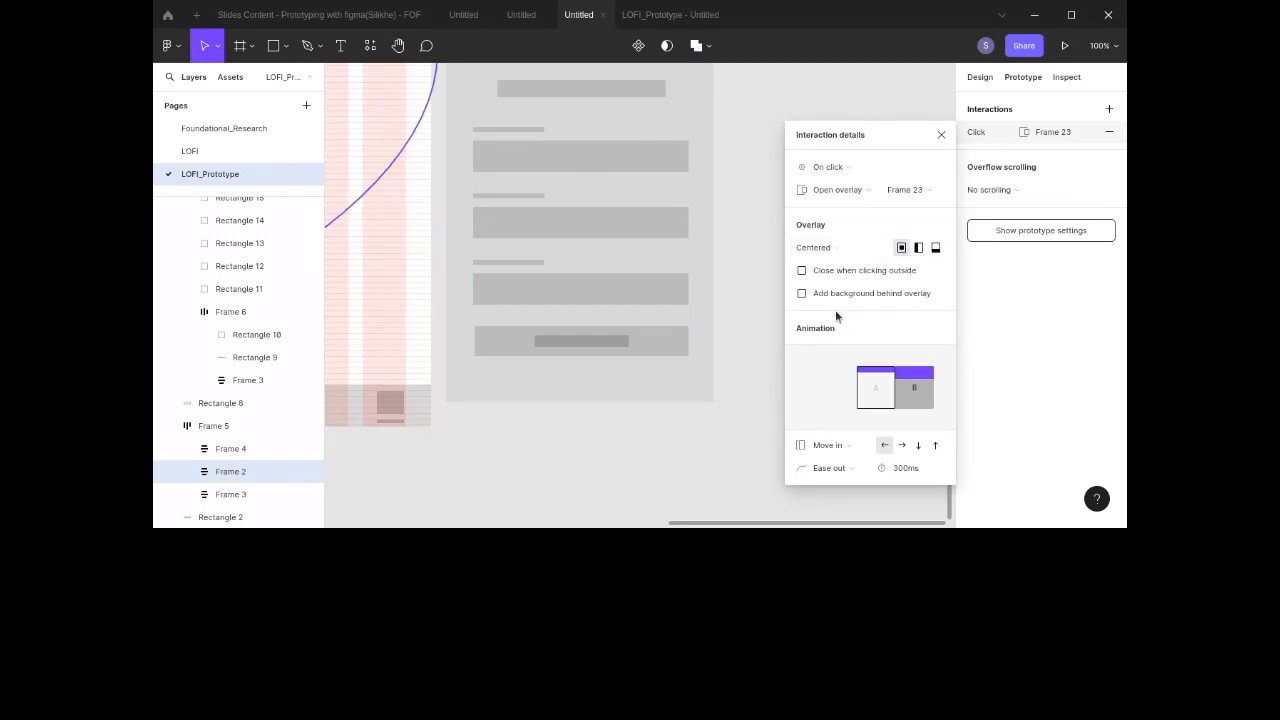
pyautogui.click(832, 250)
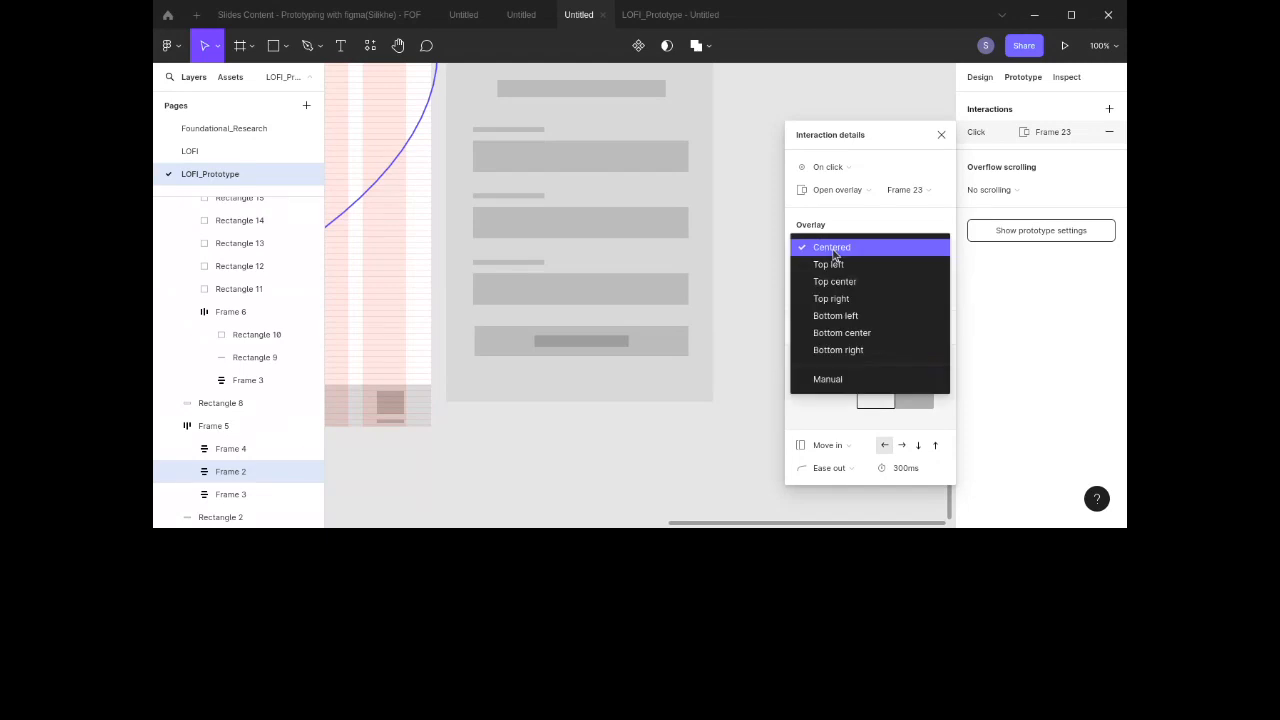
pyautogui.click(845, 334)
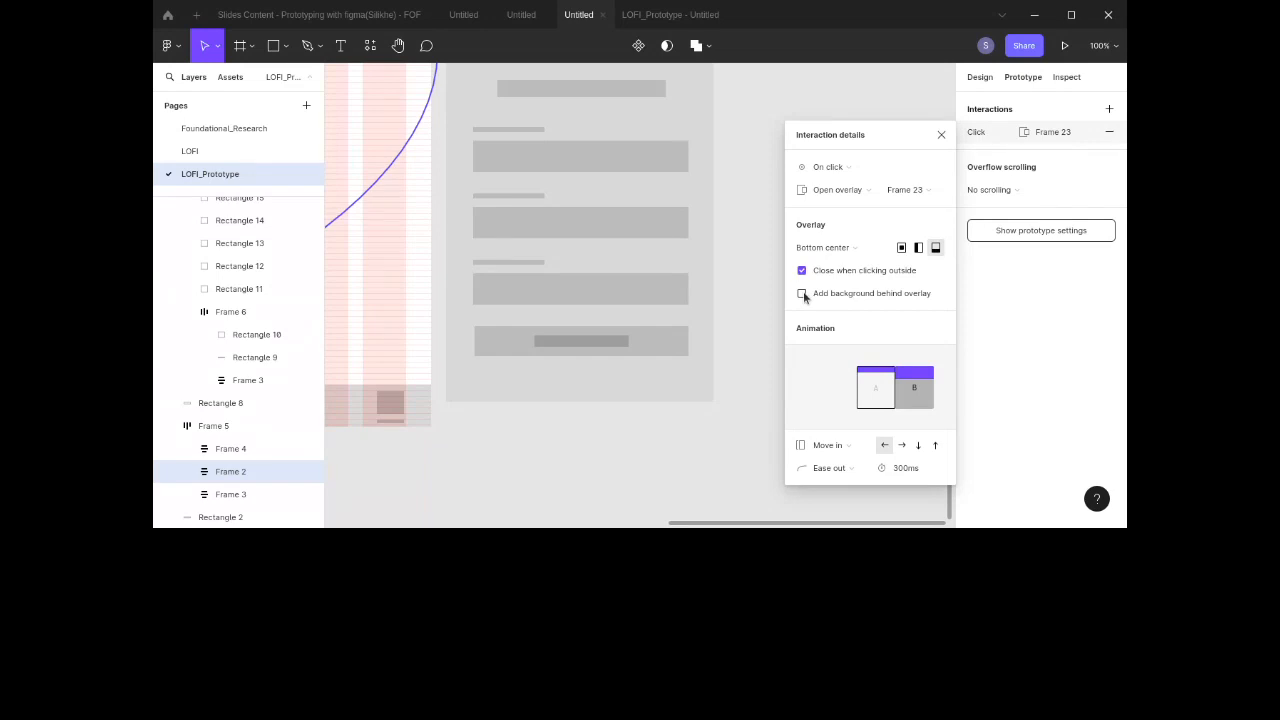
# Step: Turn on the background behind the overlay and close the interaction details
pyautogui.click(802, 294)
pyautogui.click(872, 318)
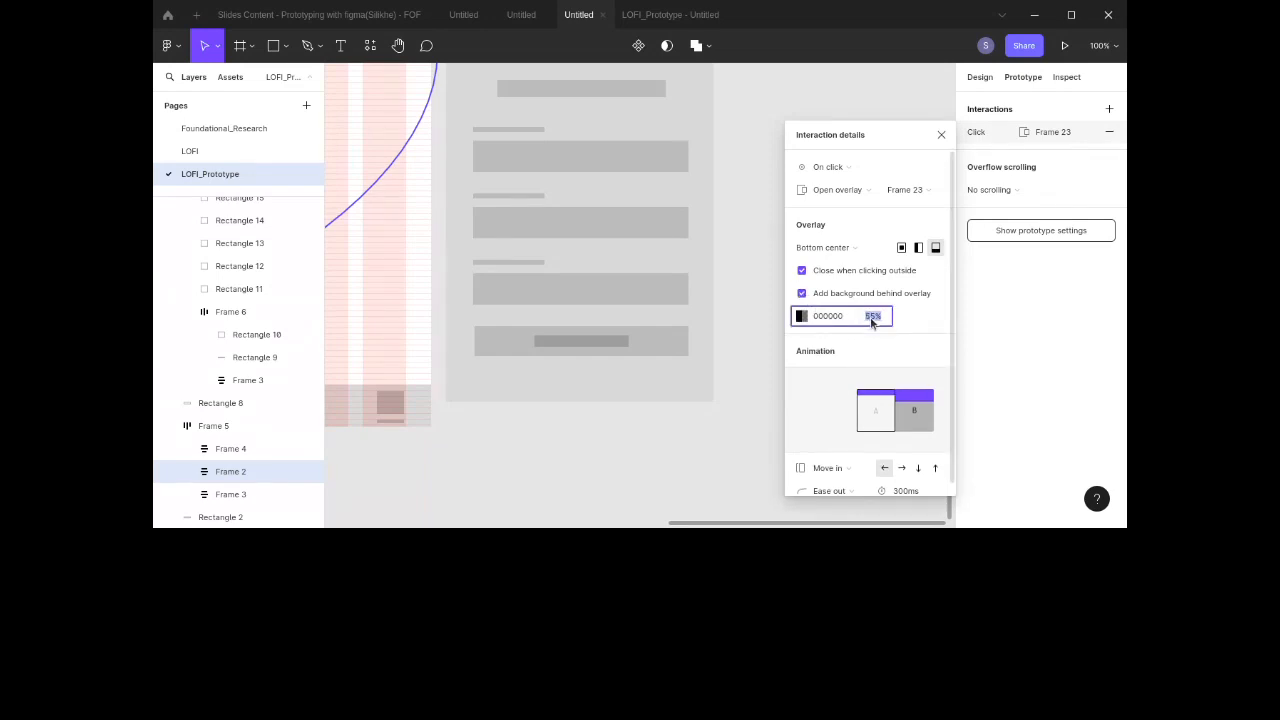
pyautogui.scroll(-1, 883, 337)
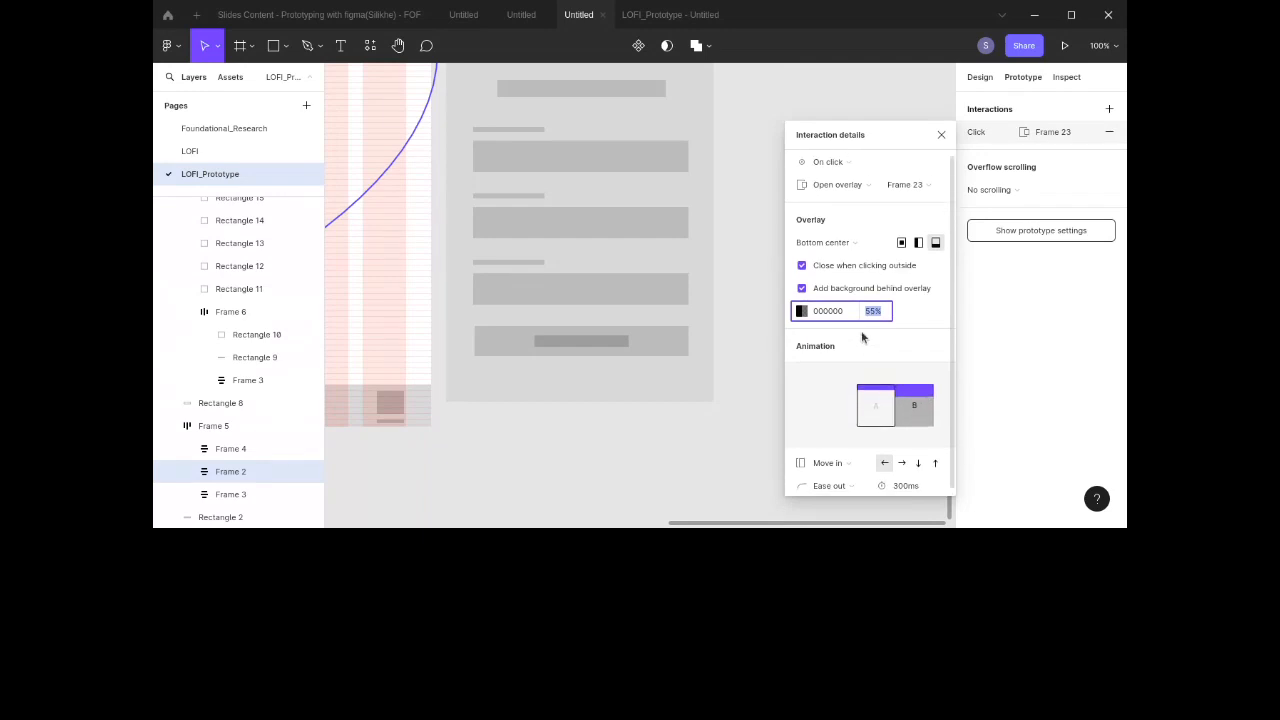
pyautogui.click(746, 220)
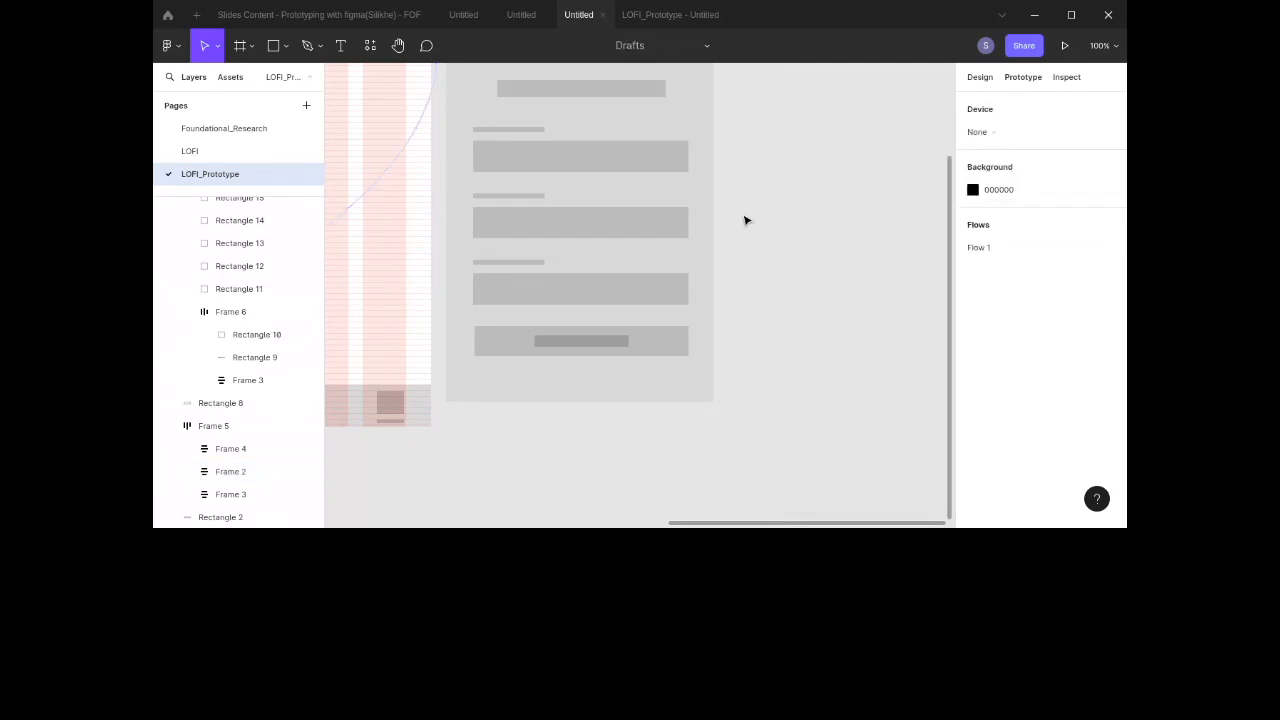
# Step: Preview the prototype and open the form overlay from the middle bottom-navigation icon
pyautogui.click(651, 14)
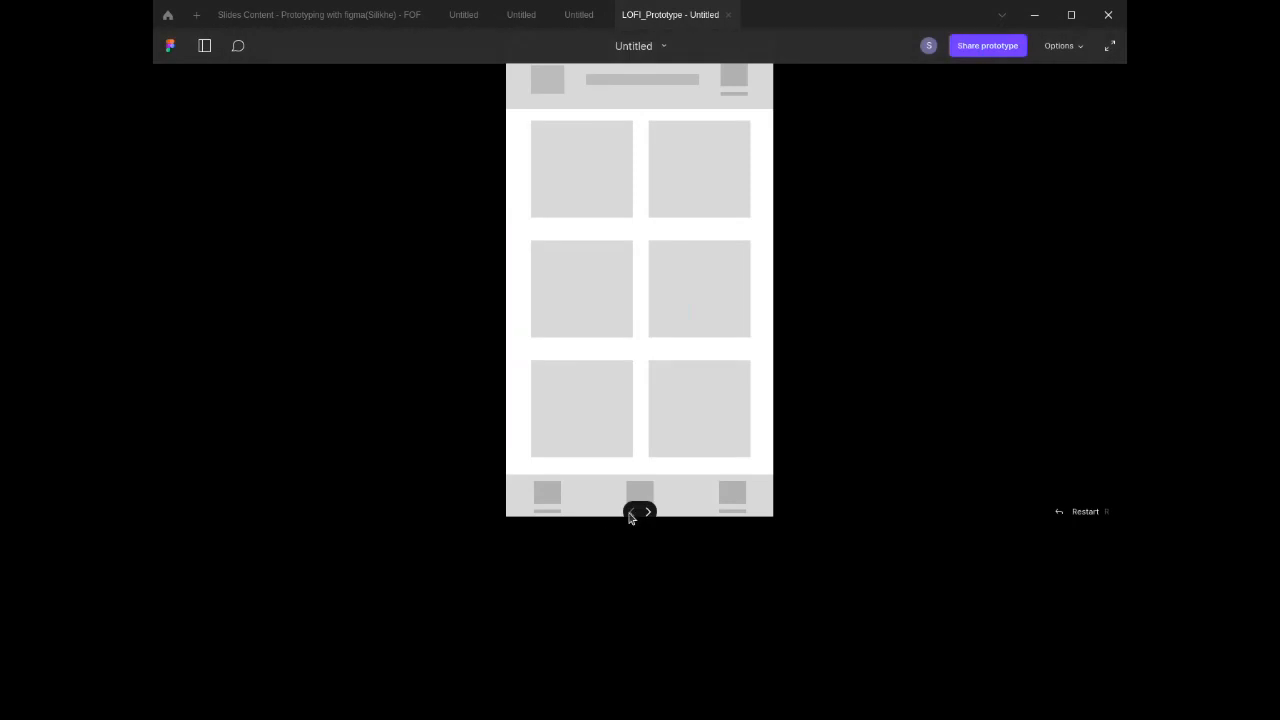
pyautogui.click(639, 492)
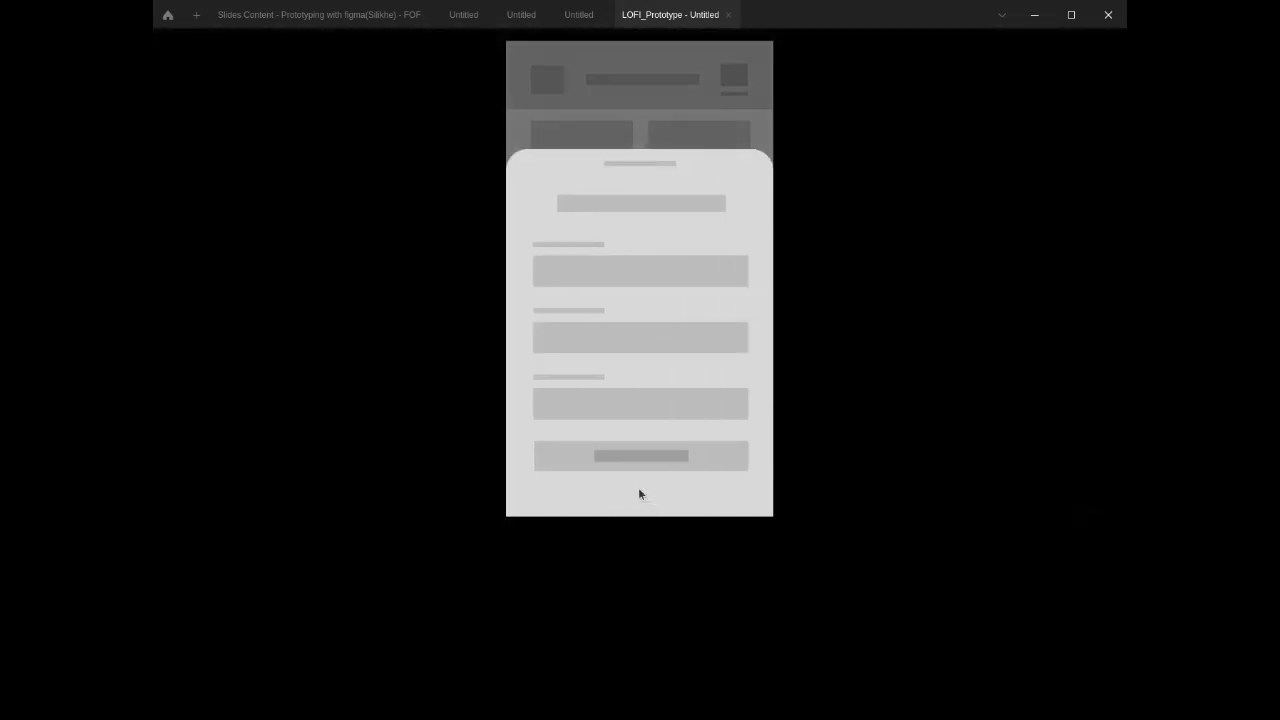
pyautogui.click(580, 15)
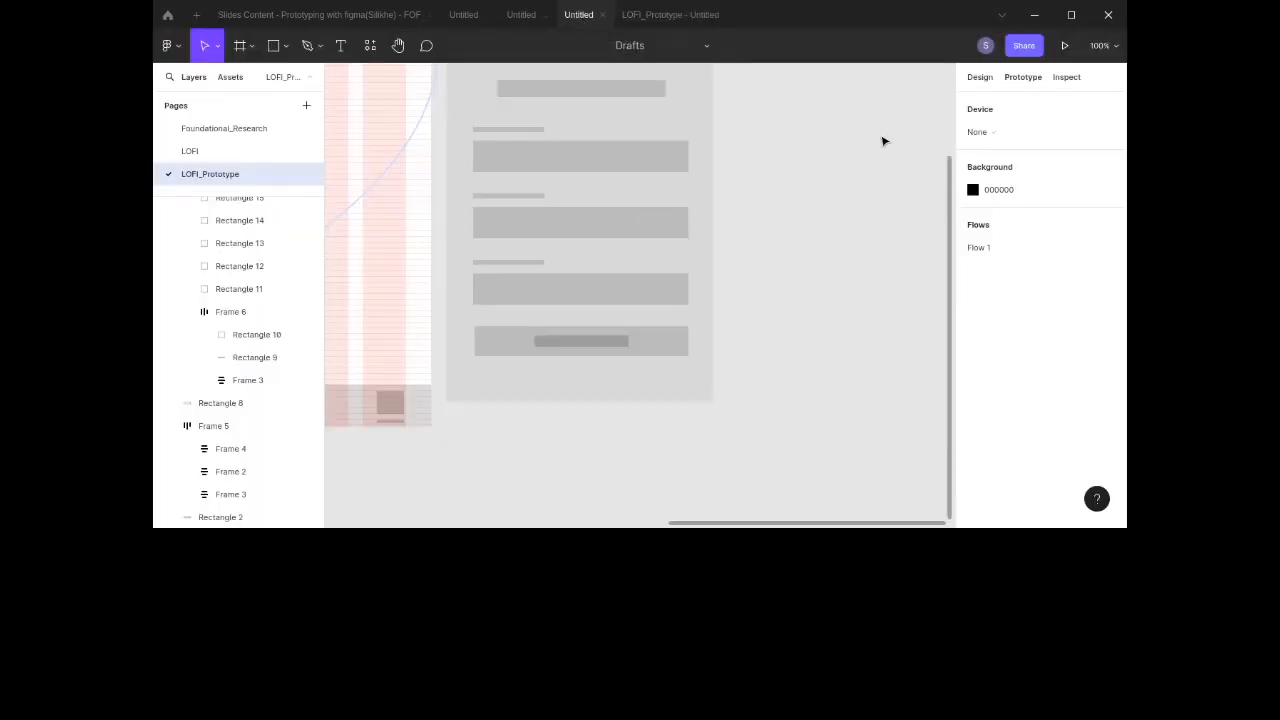
# Step: Set the middle navigation icon's overlay animation to move in upward
pyautogui.click(706, 197)
pyautogui.hscroll(-10, 366, 262)
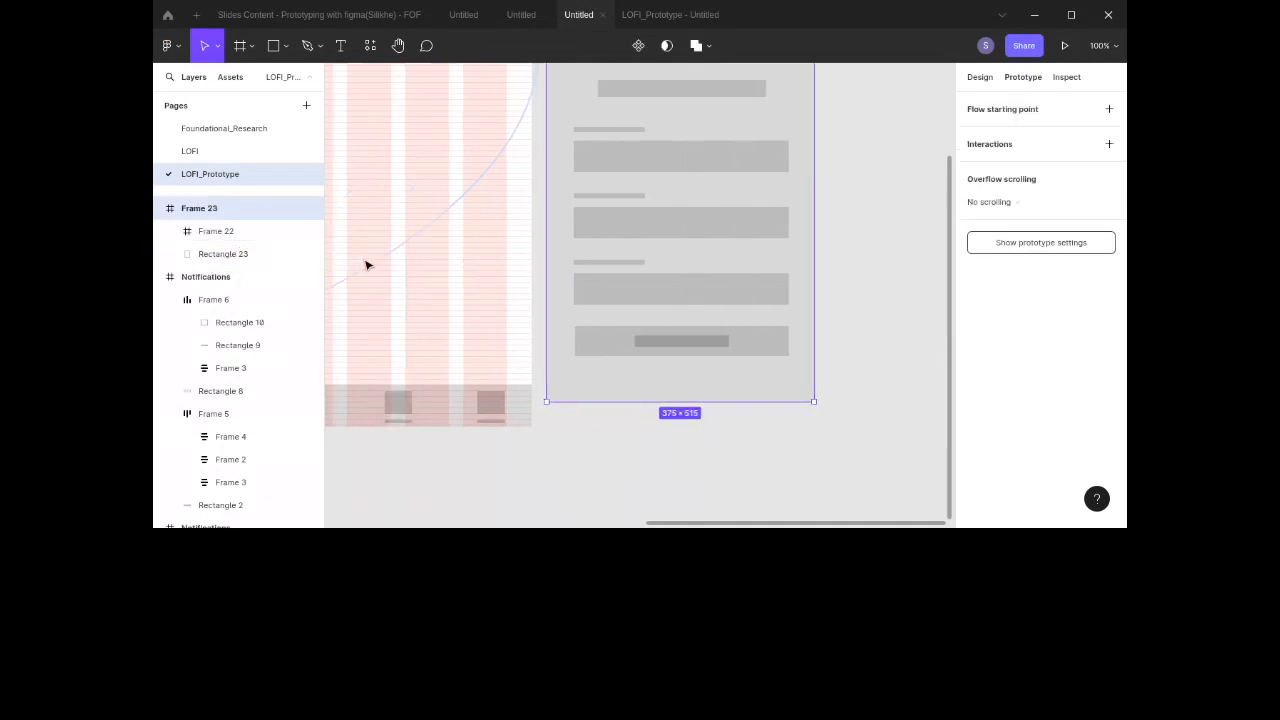
pyautogui.hscroll(-10, 366, 265)
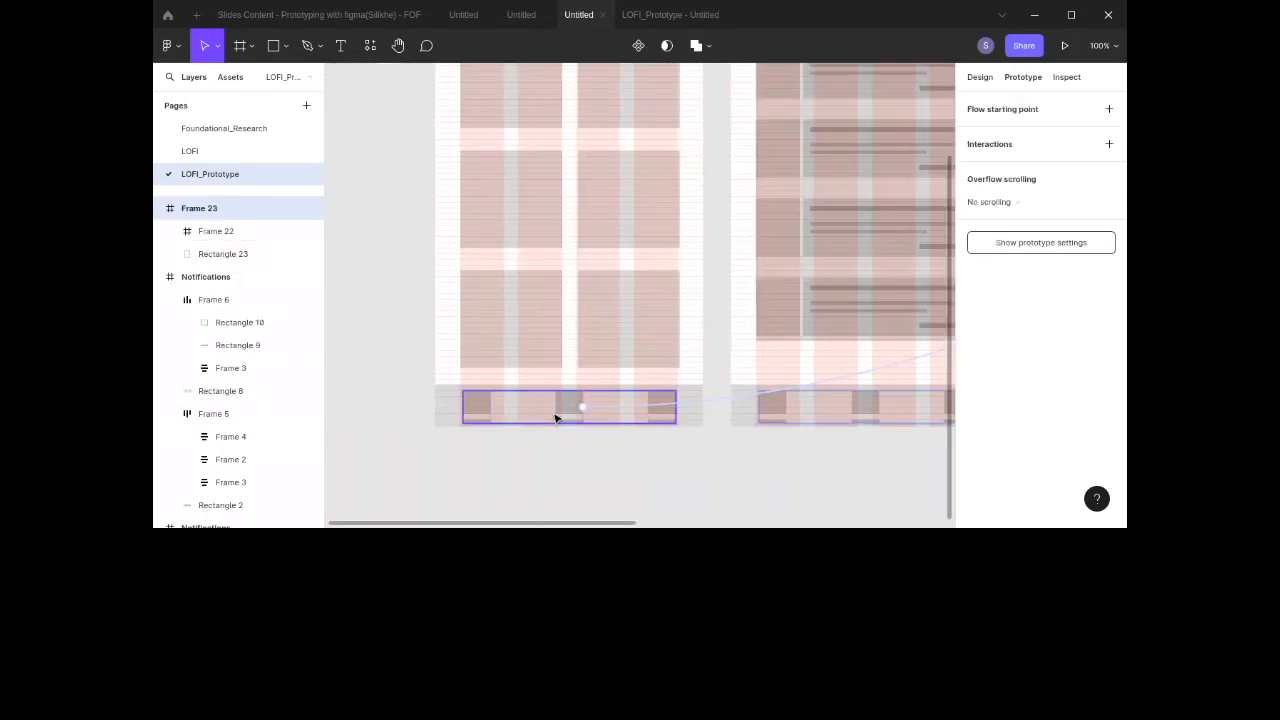
pyautogui.click(572, 405)
pyautogui.click(581, 405)
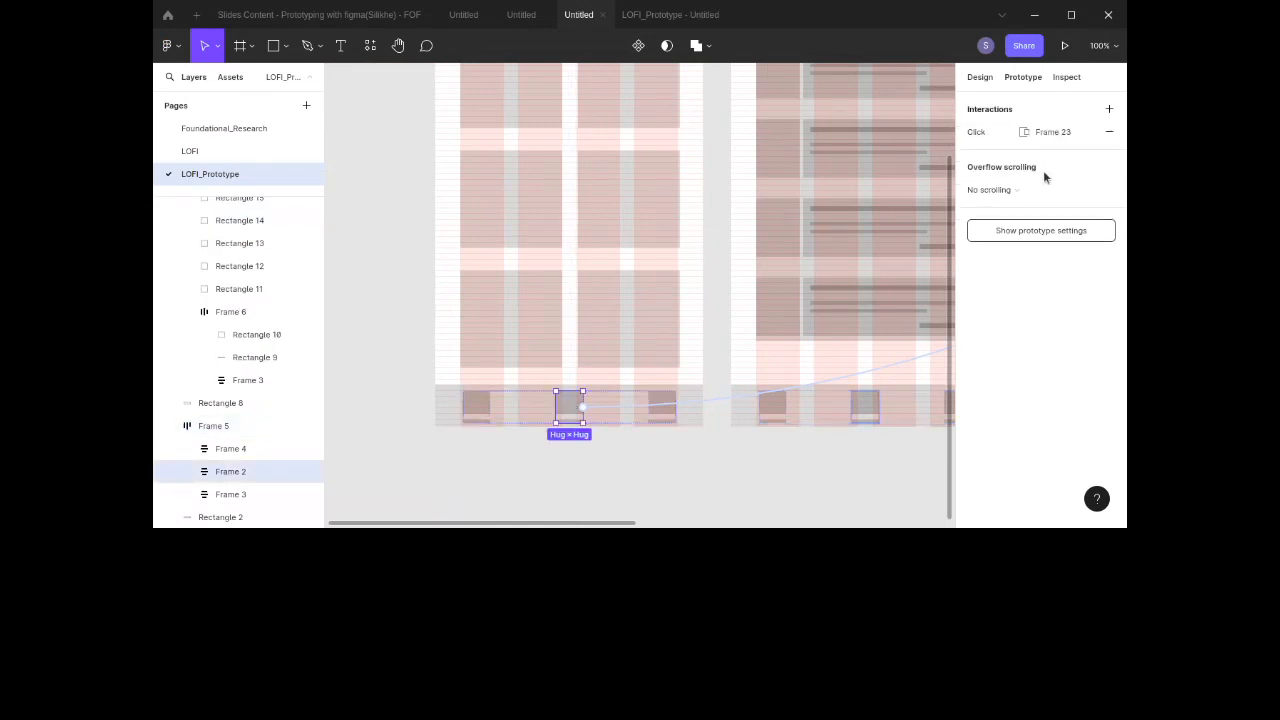
pyautogui.click(1031, 136)
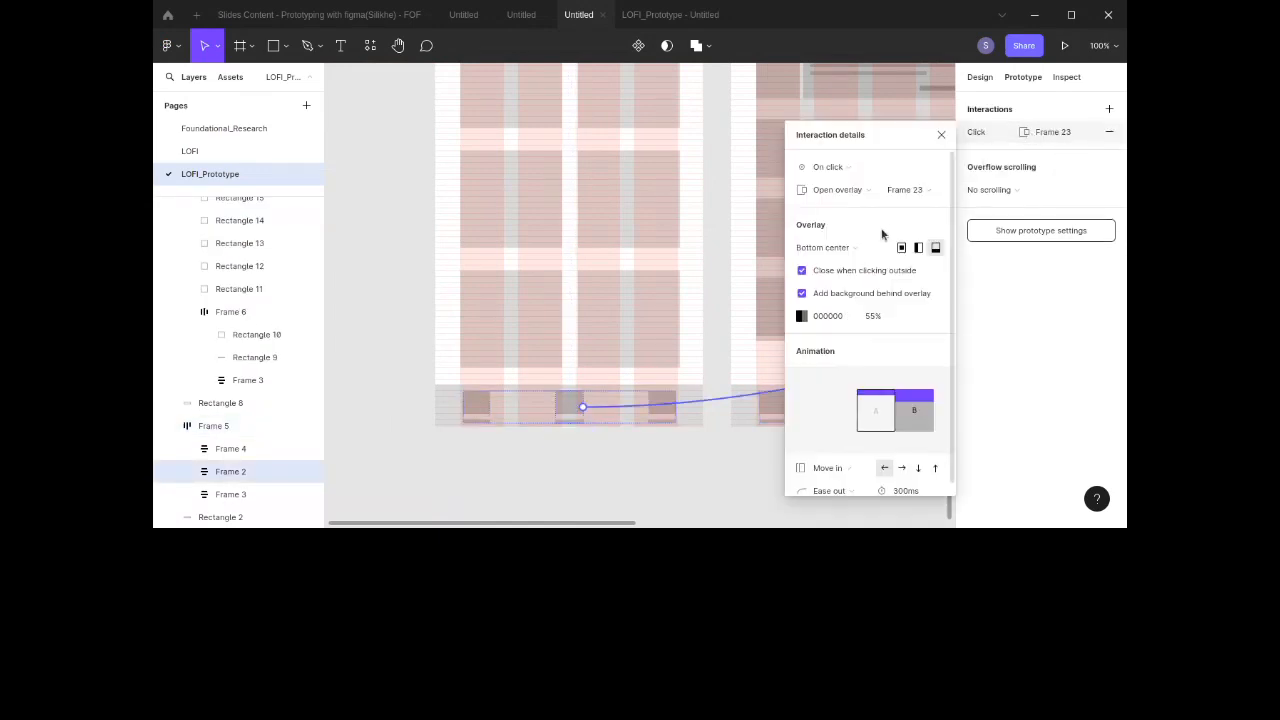
pyautogui.click(935, 469)
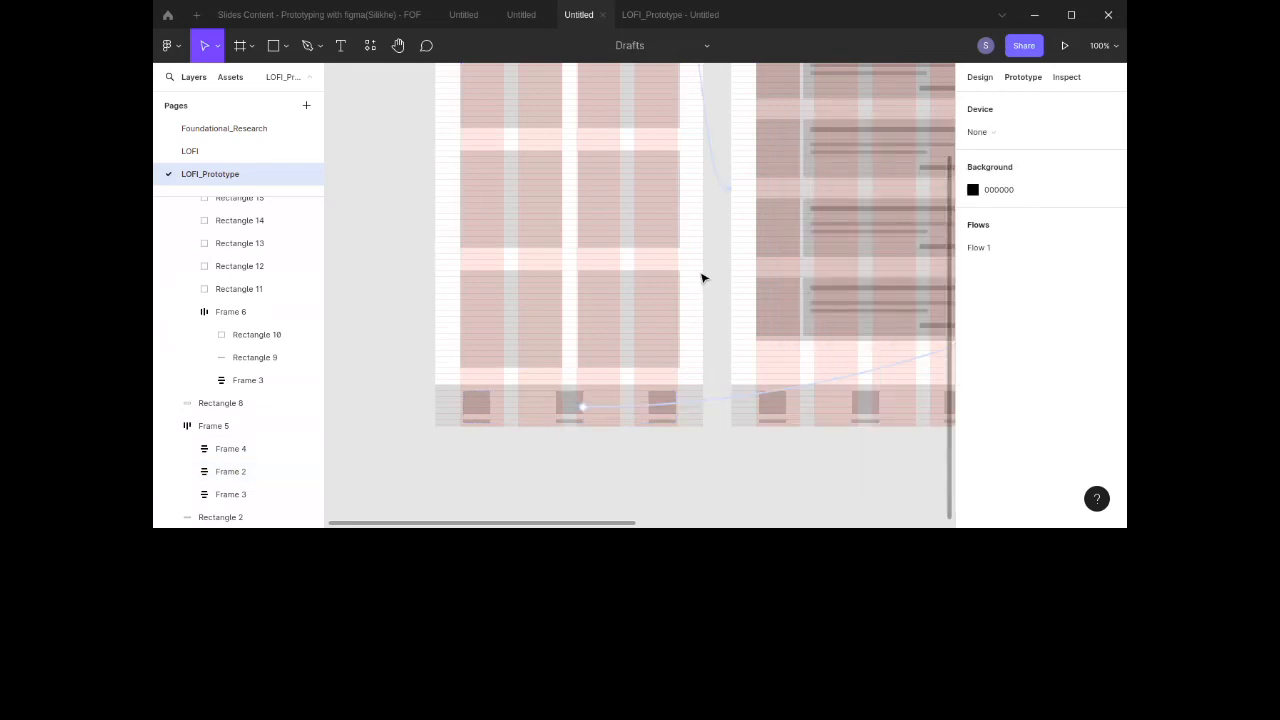
# Step: Link the first notification card to the Notifications screen with a Navigate to action moving in leftward
pyautogui.hscroll(4, 703, 278)
pyautogui.scroll(3, 703, 278)
pyautogui.hscroll(-1, 703, 278)
pyautogui.scroll(-1, 703, 278)
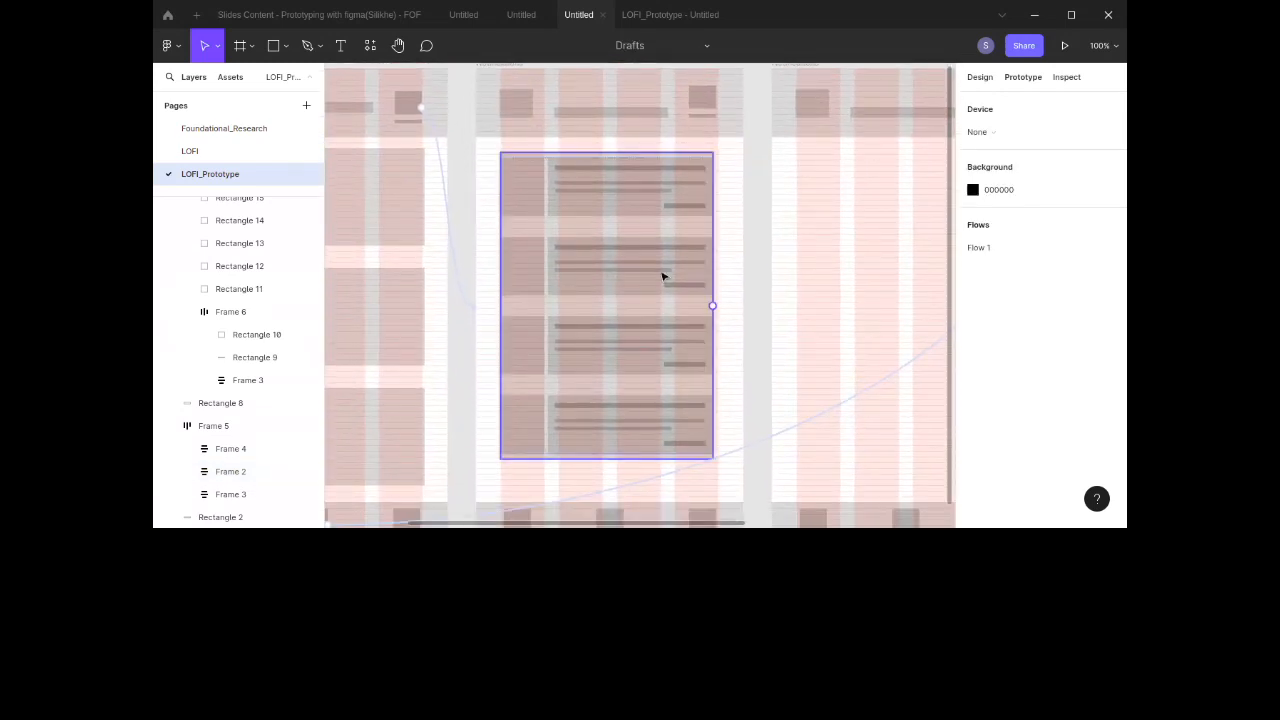
pyautogui.click(640, 182)
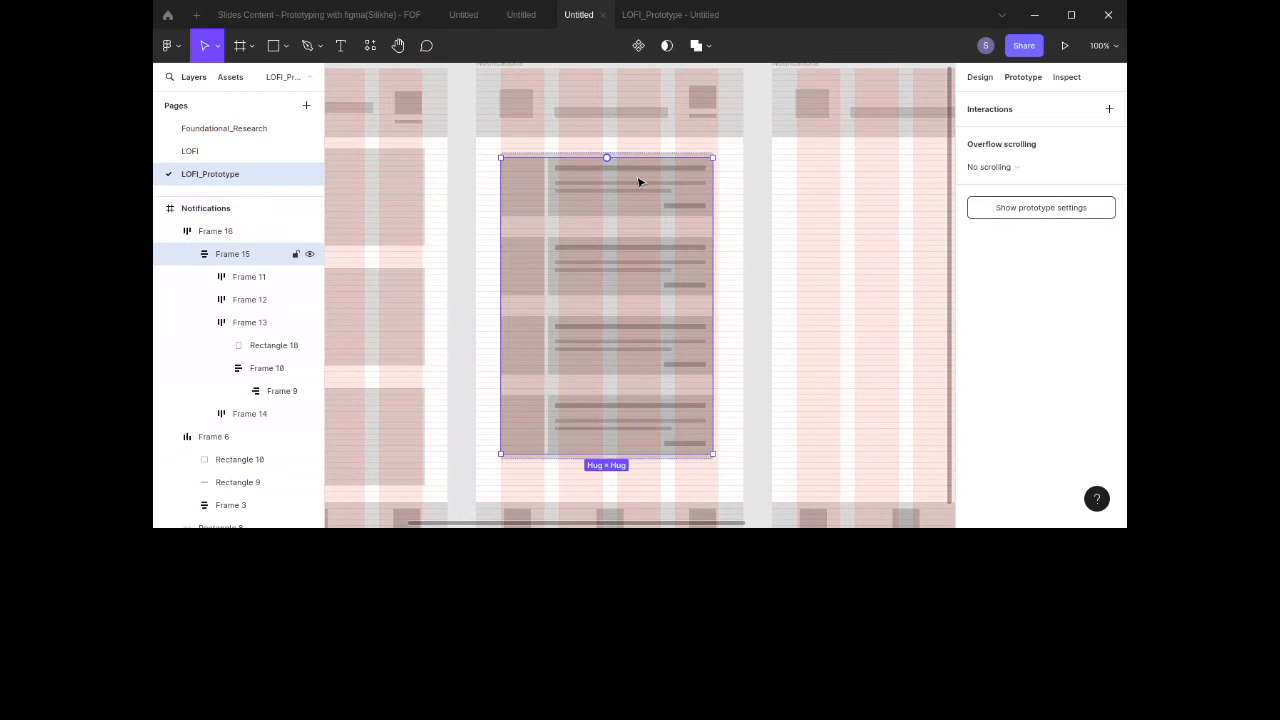
pyautogui.doubleClick(640, 182)
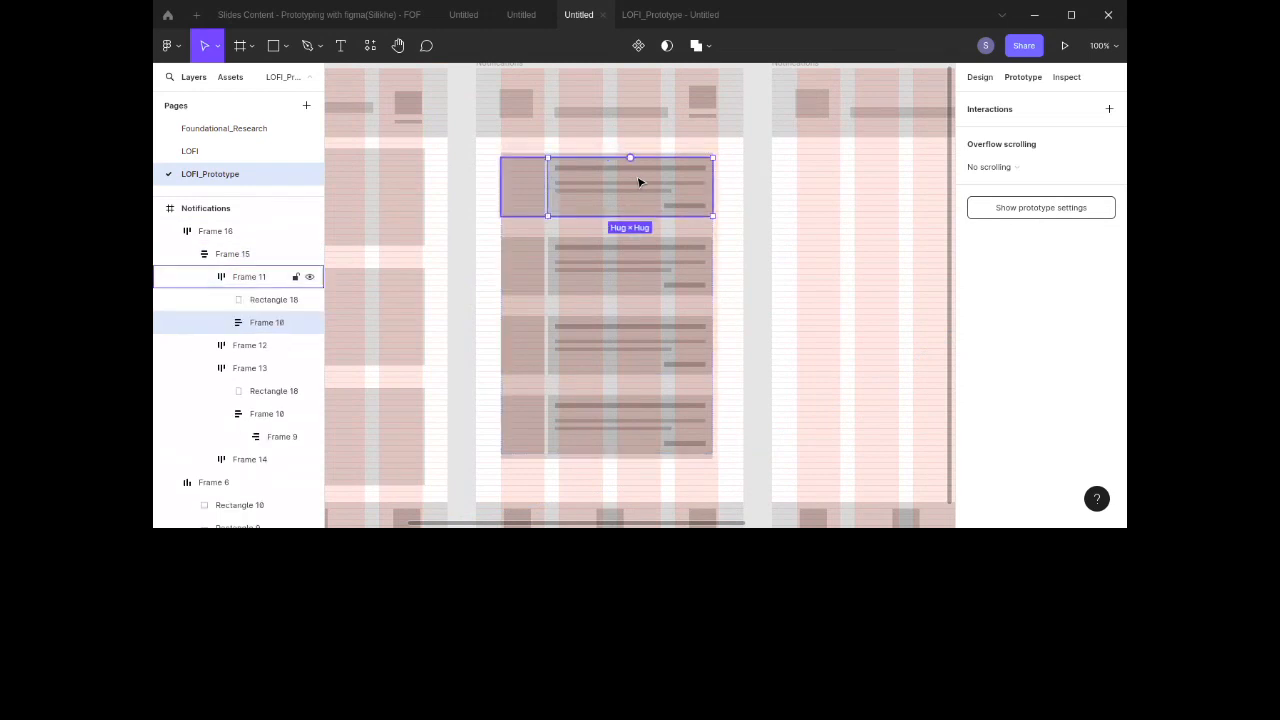
pyautogui.click(508, 162)
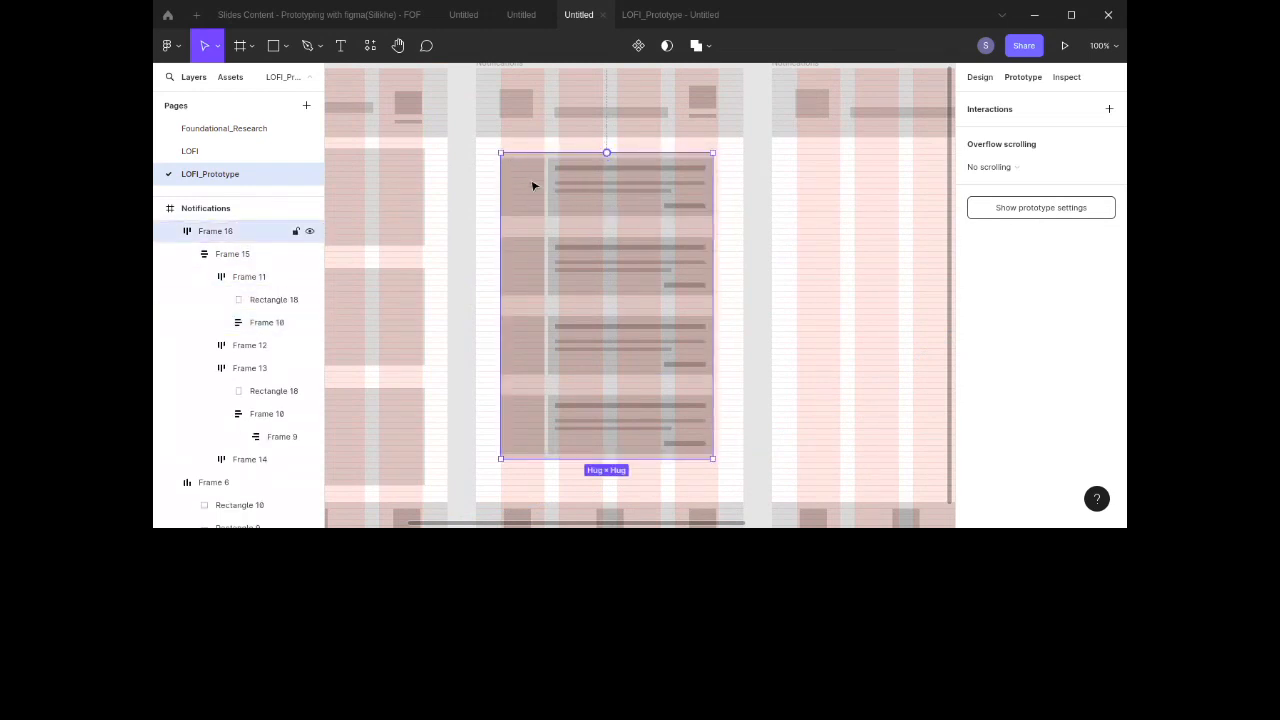
pyautogui.doubleClick(533, 186)
pyautogui.doubleClick(532, 185)
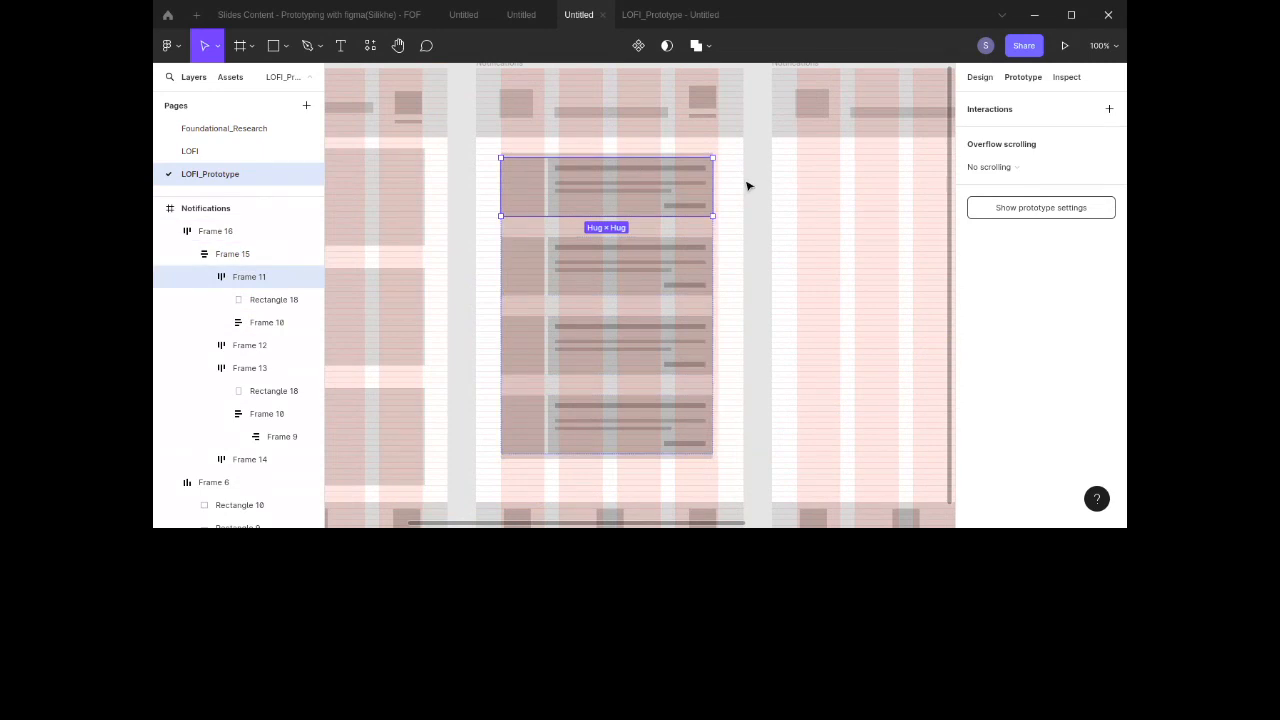
pyautogui.moveTo(712, 187); pyautogui.dragTo(781, 165)
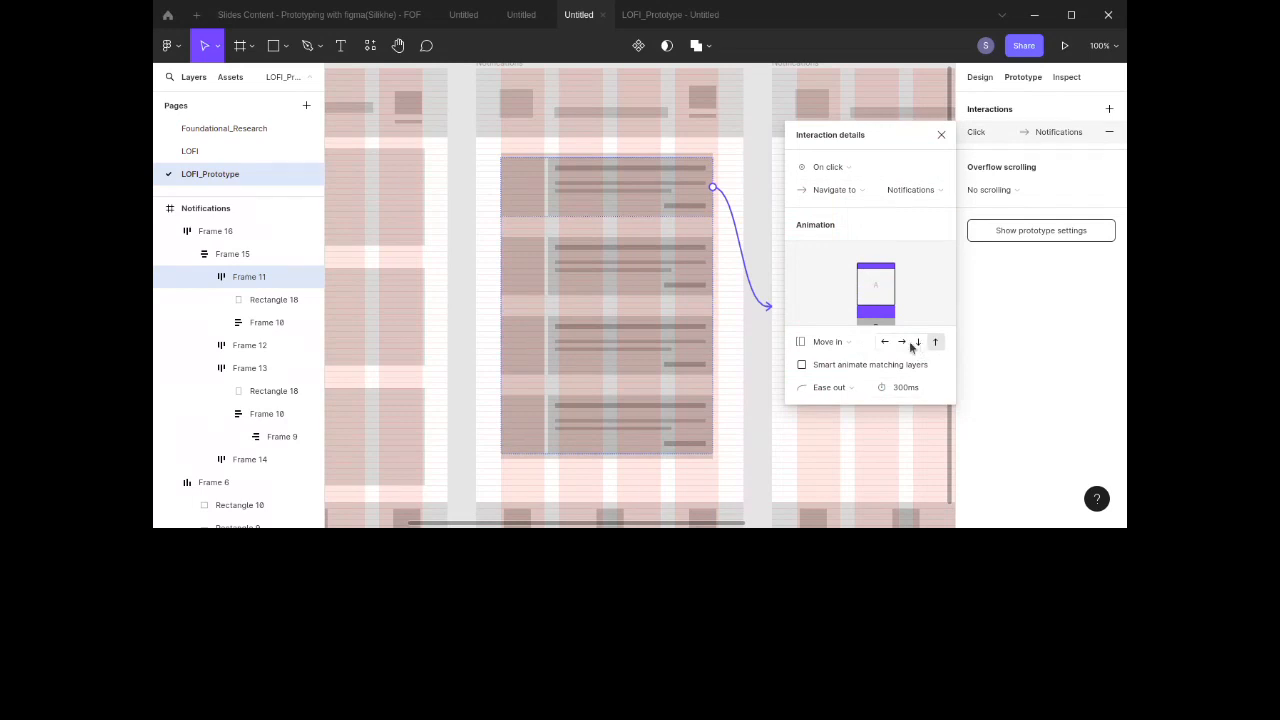
pyautogui.click(886, 343)
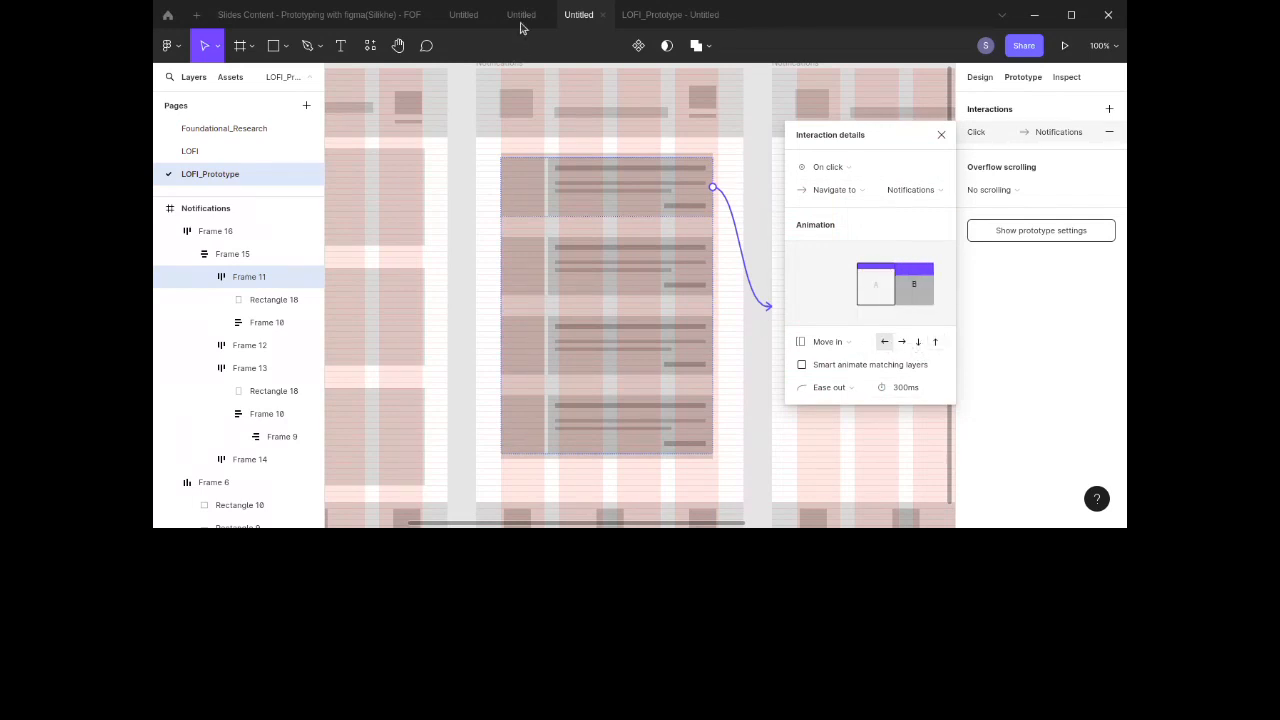
# Step: Test opening and dismissing the form overlay repeatedly in the prototype preview
pyautogui.click(632, 17)
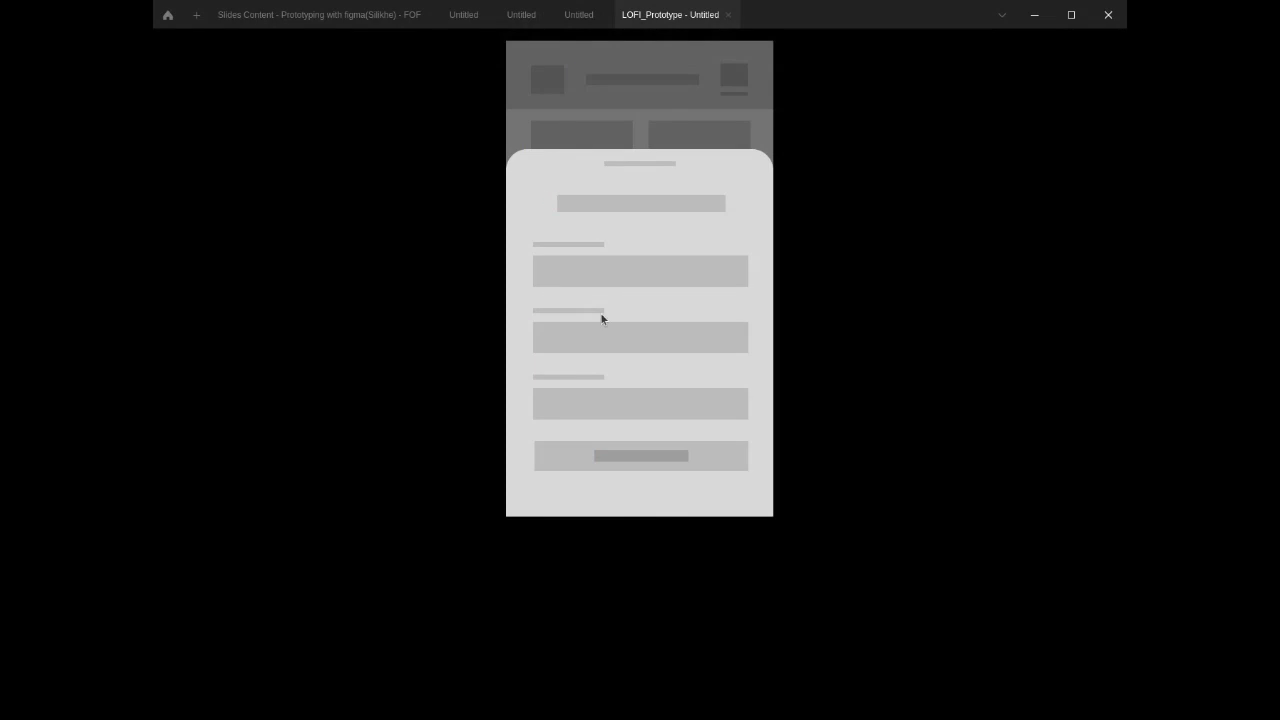
pyautogui.click(628, 105)
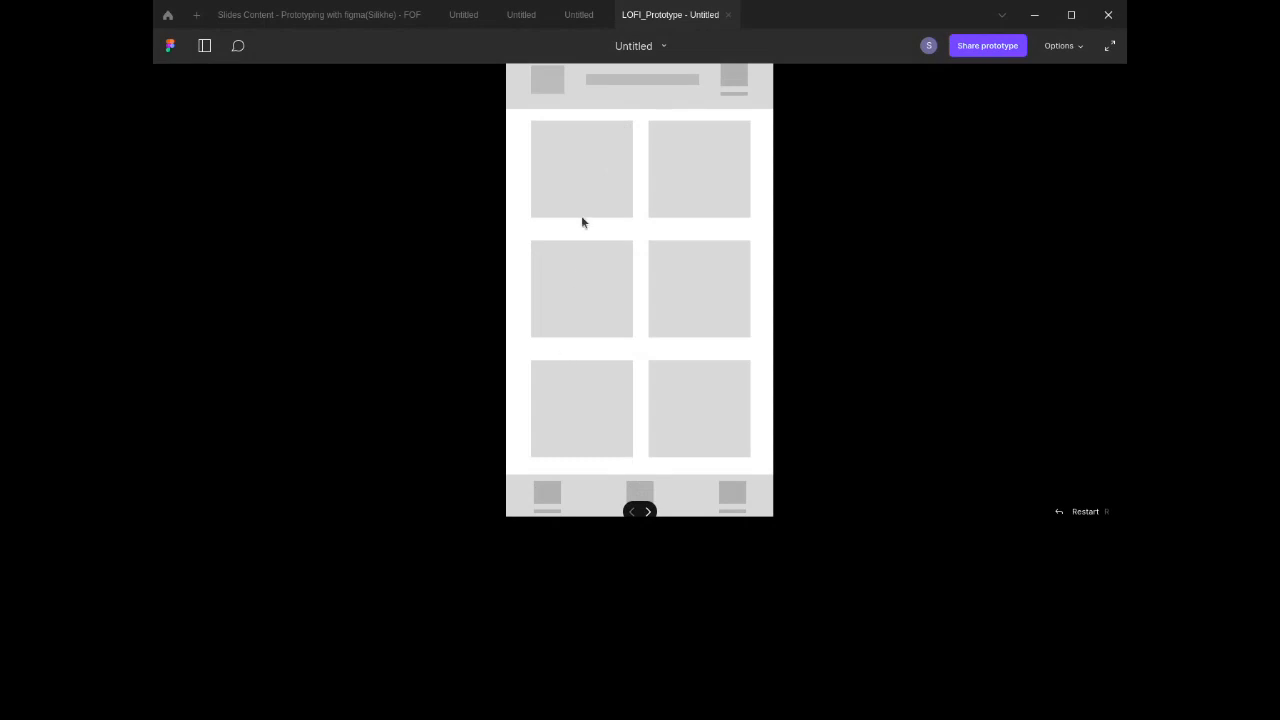
pyautogui.click(638, 497)
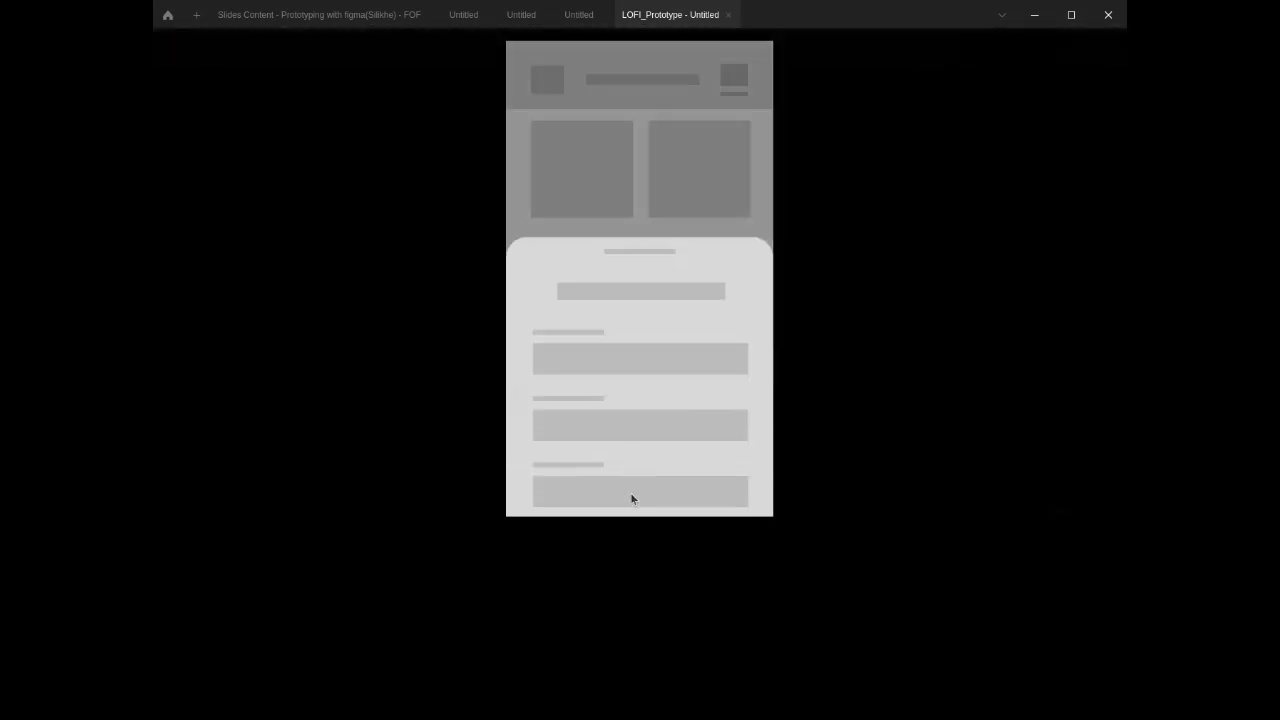
pyautogui.click(630, 117)
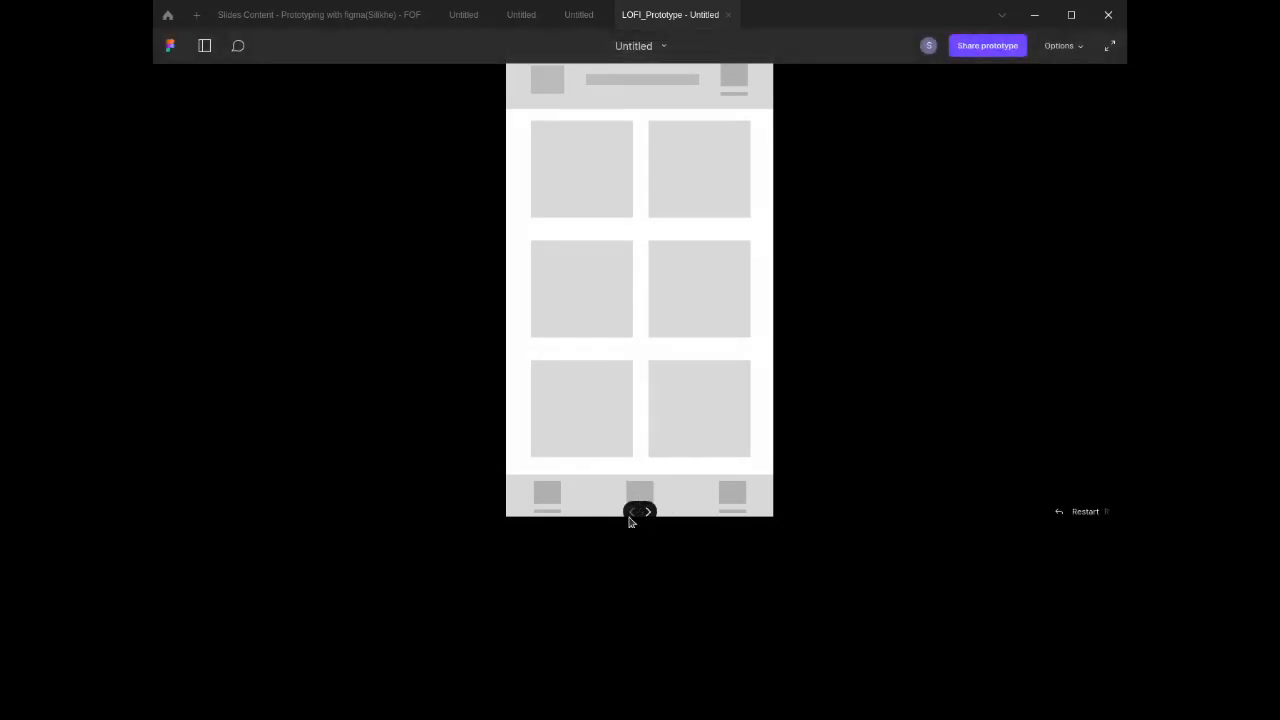
pyautogui.click(640, 495)
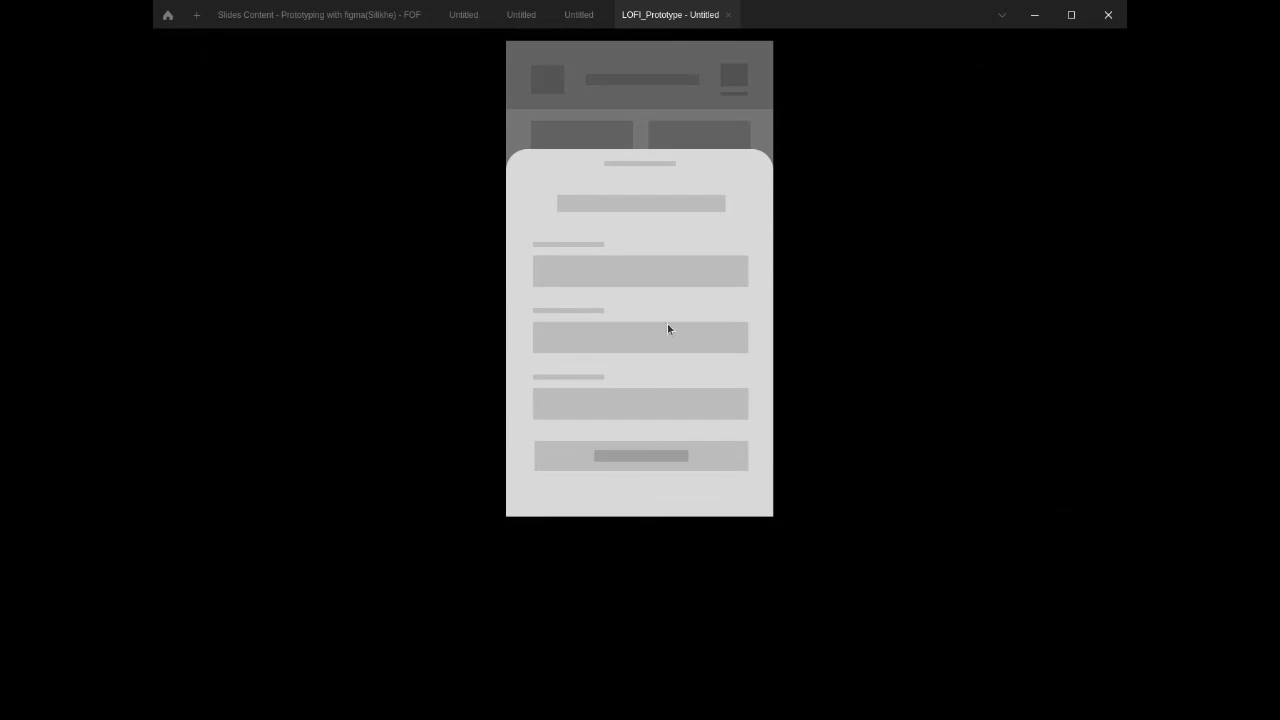
pyautogui.click(654, 81)
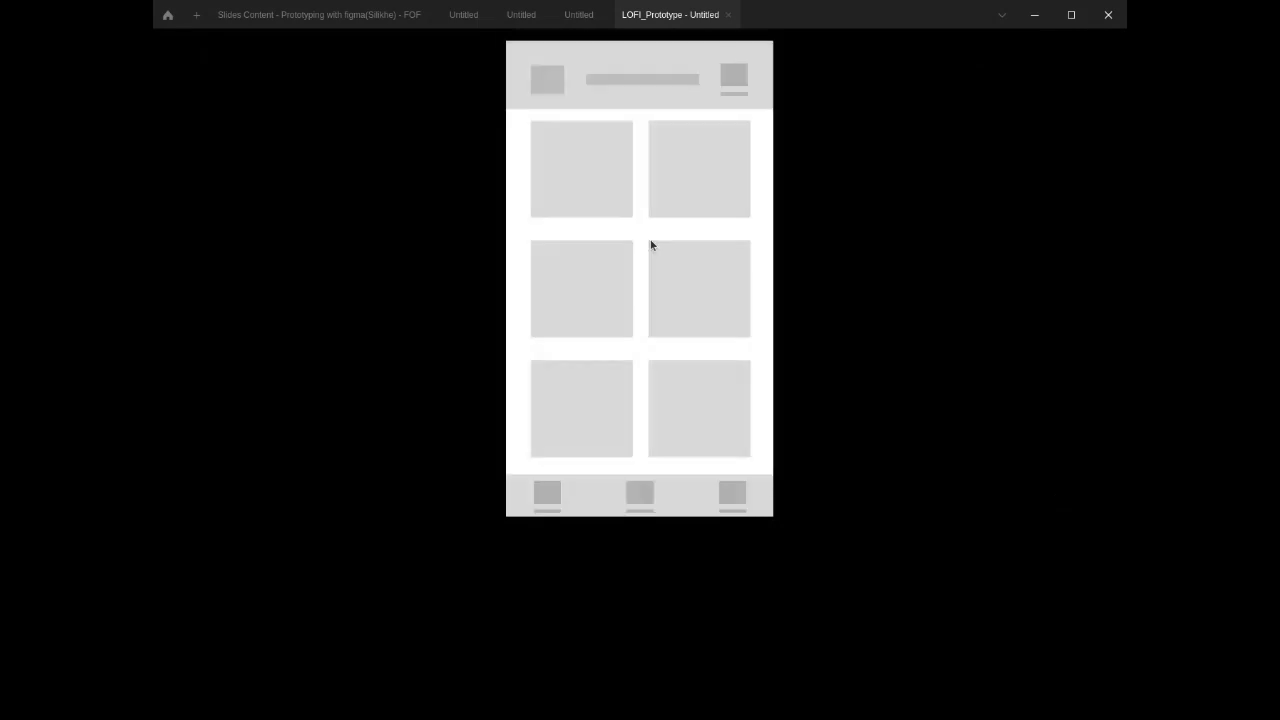
pyautogui.click(641, 495)
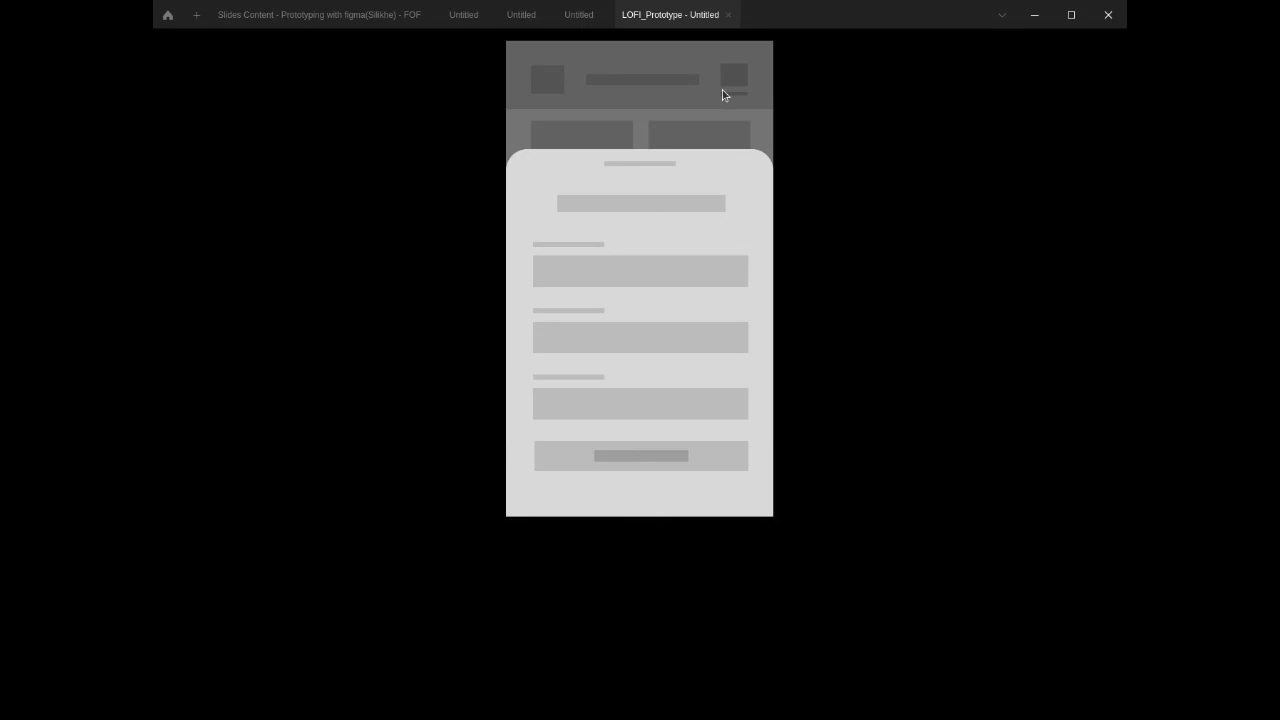
pyautogui.click(574, 15)
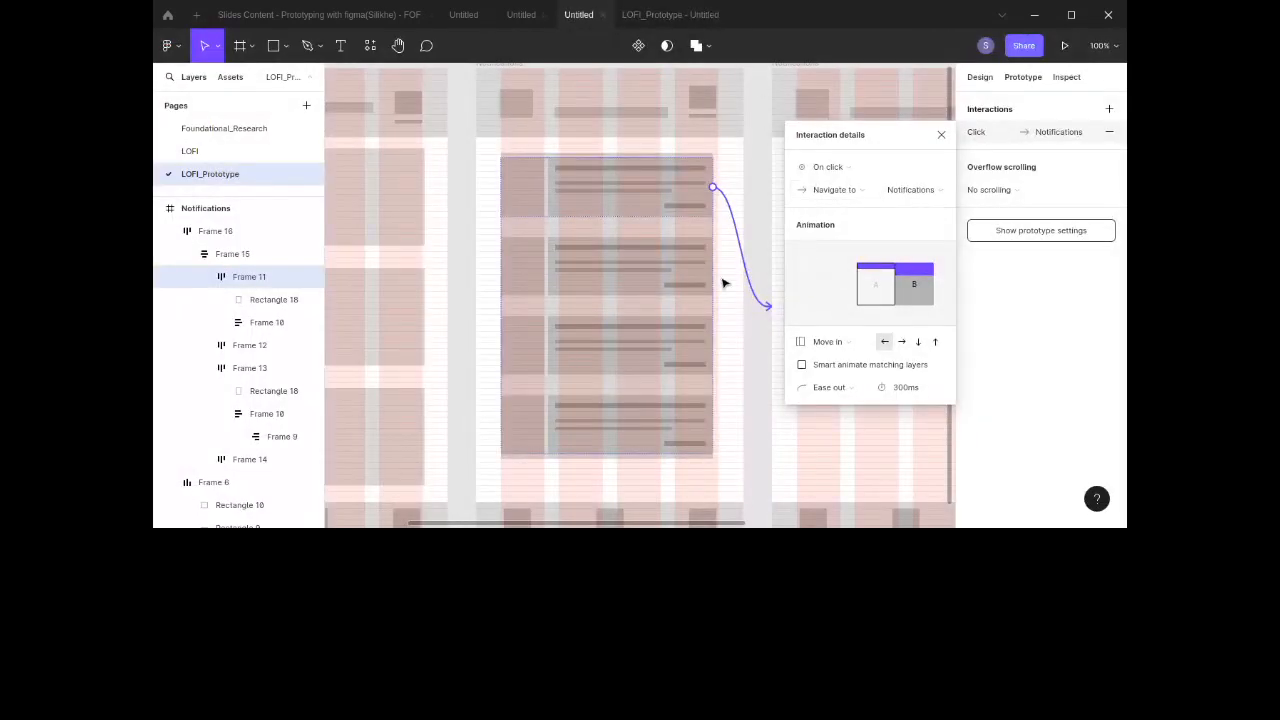
# Step: Add a Close overlay interaction on click to the form's submit button
pyautogui.hscroll(5, 724, 283)
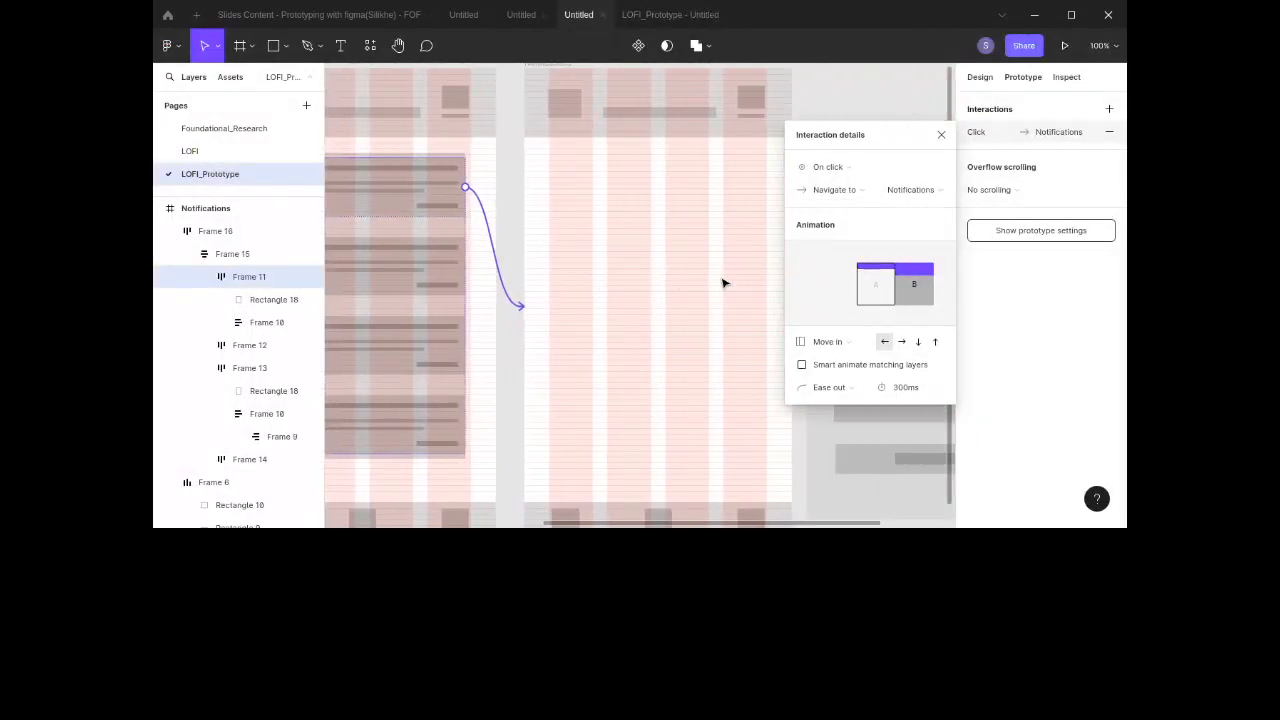
pyautogui.click(940, 134)
pyautogui.hscroll(5, 717, 251)
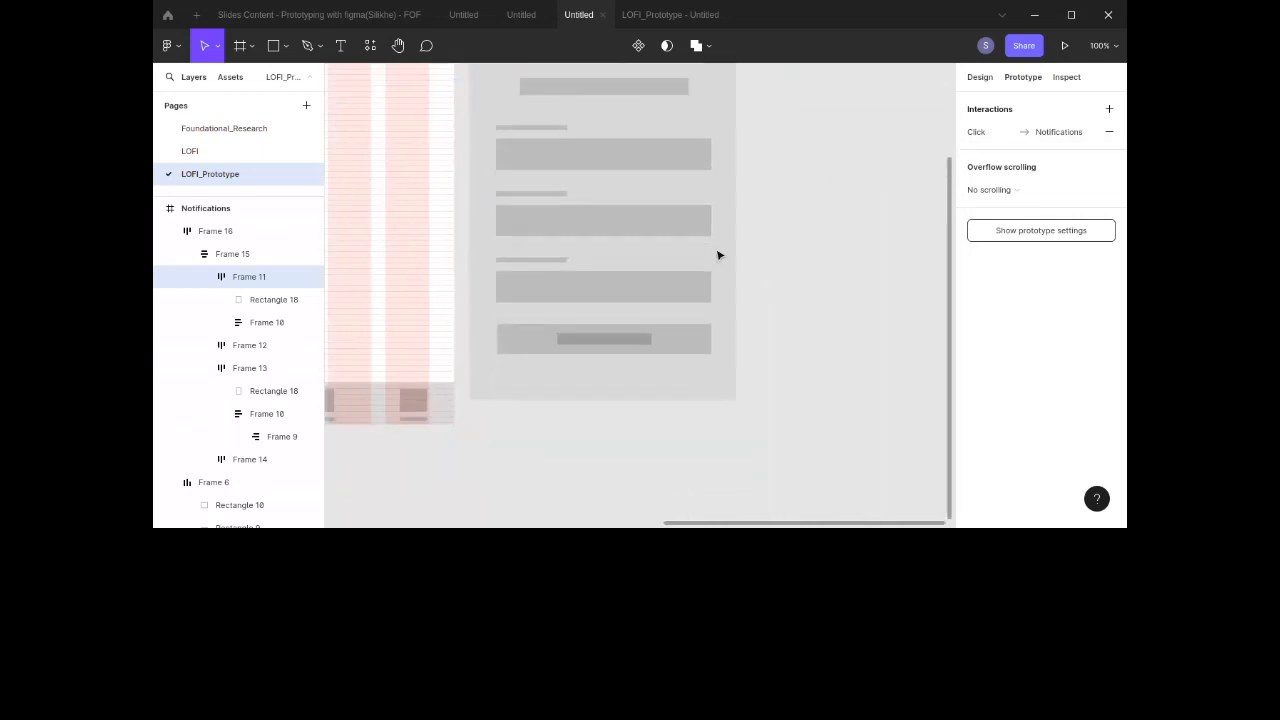
pyautogui.scroll(-2, 660, 260)
pyautogui.click(620, 268)
pyautogui.doubleClick(620, 268)
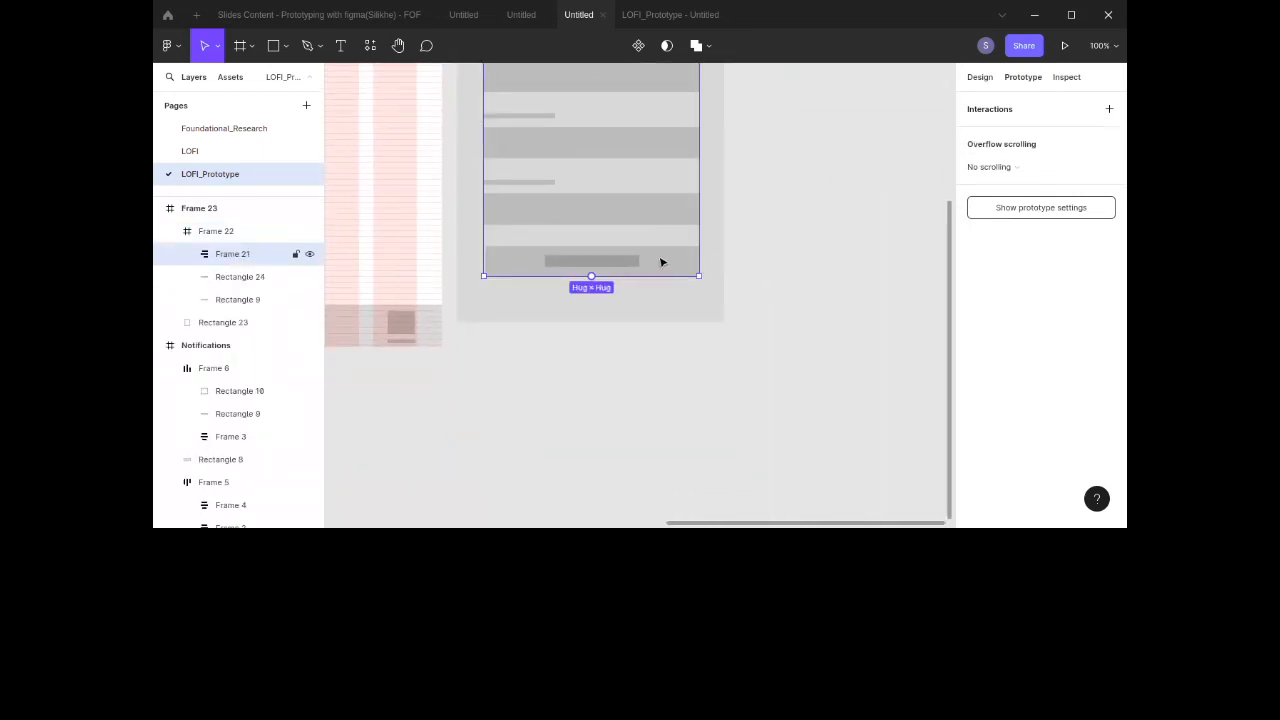
pyautogui.doubleClick(661, 262)
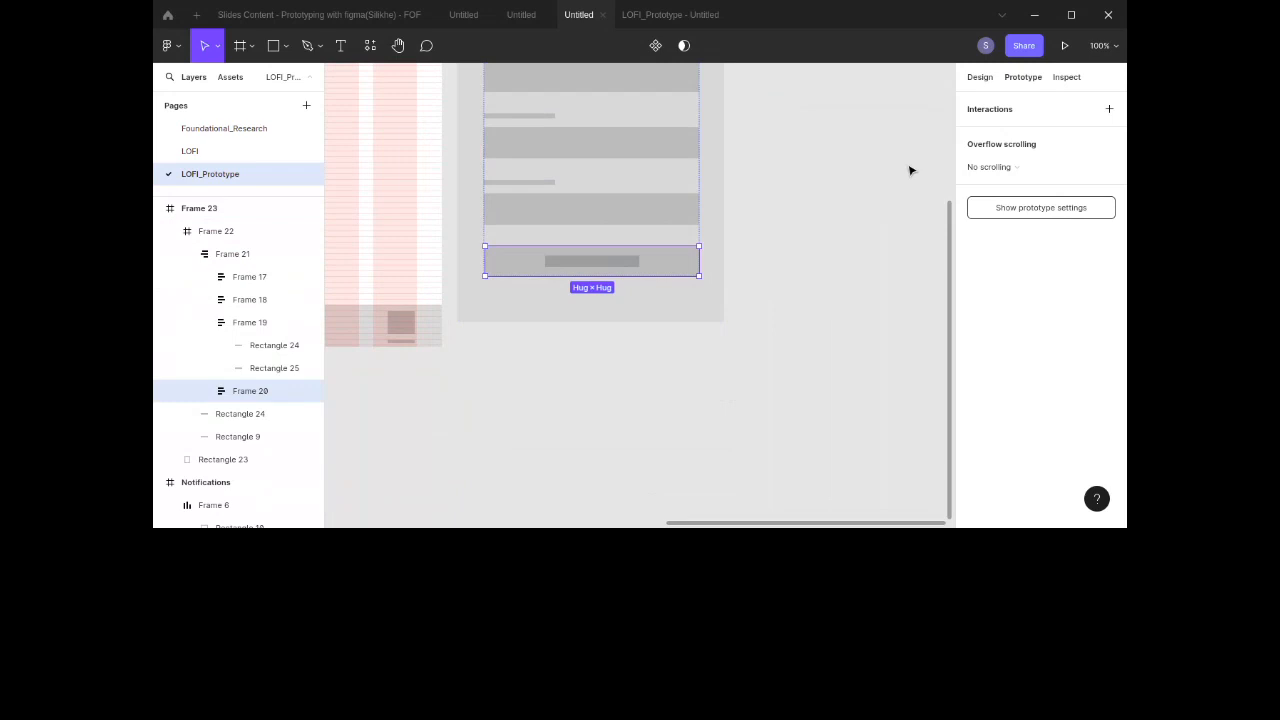
pyautogui.moveTo(698, 261); pyautogui.dragTo(713, 180)
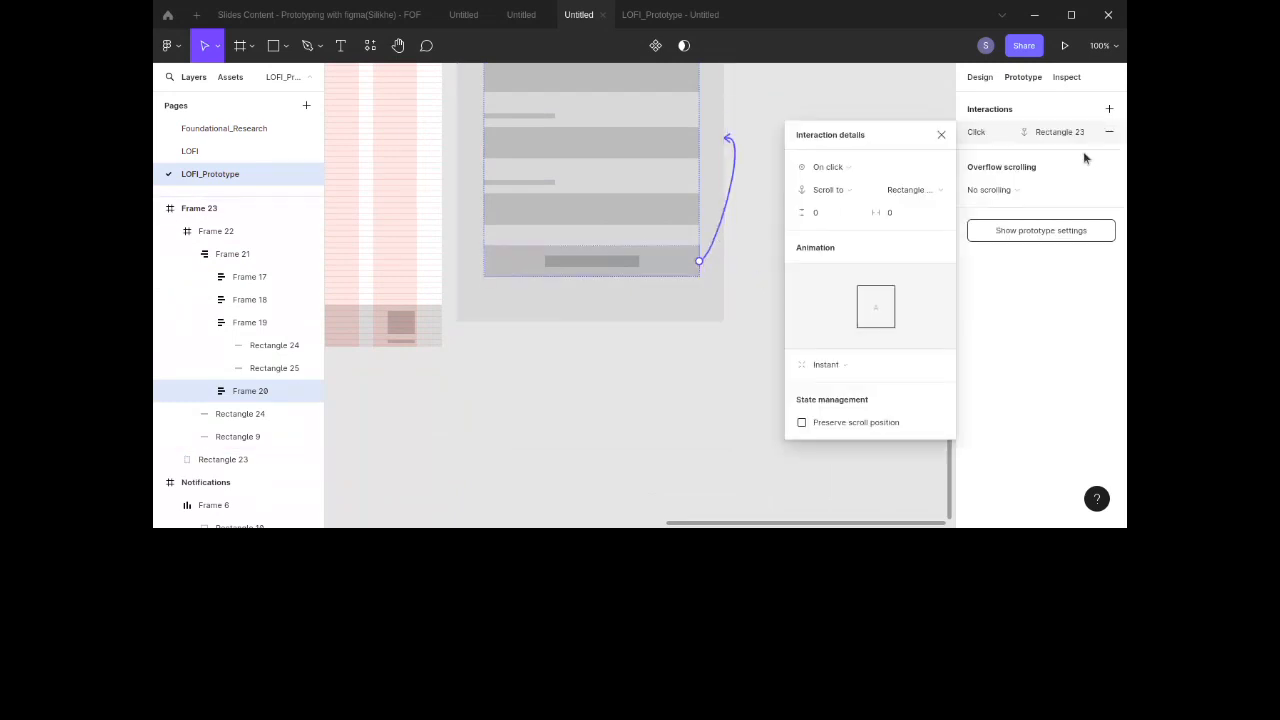
pyautogui.click(838, 196)
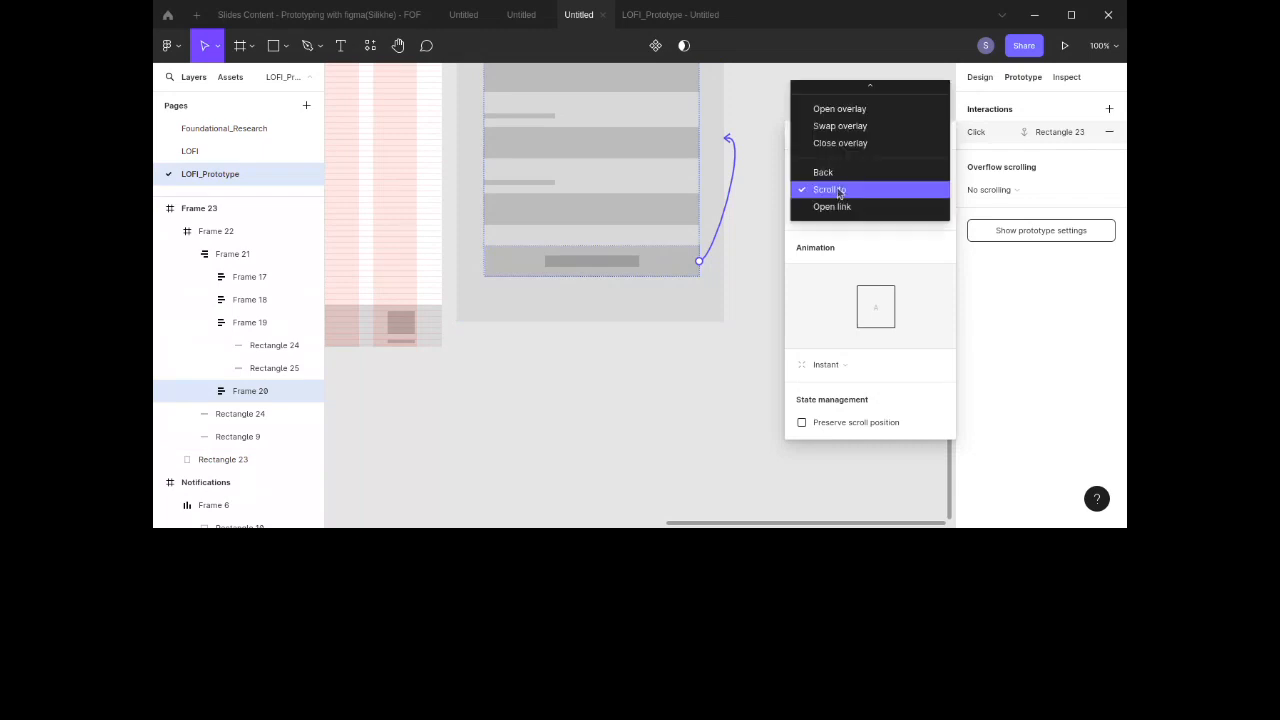
pyautogui.click(847, 141)
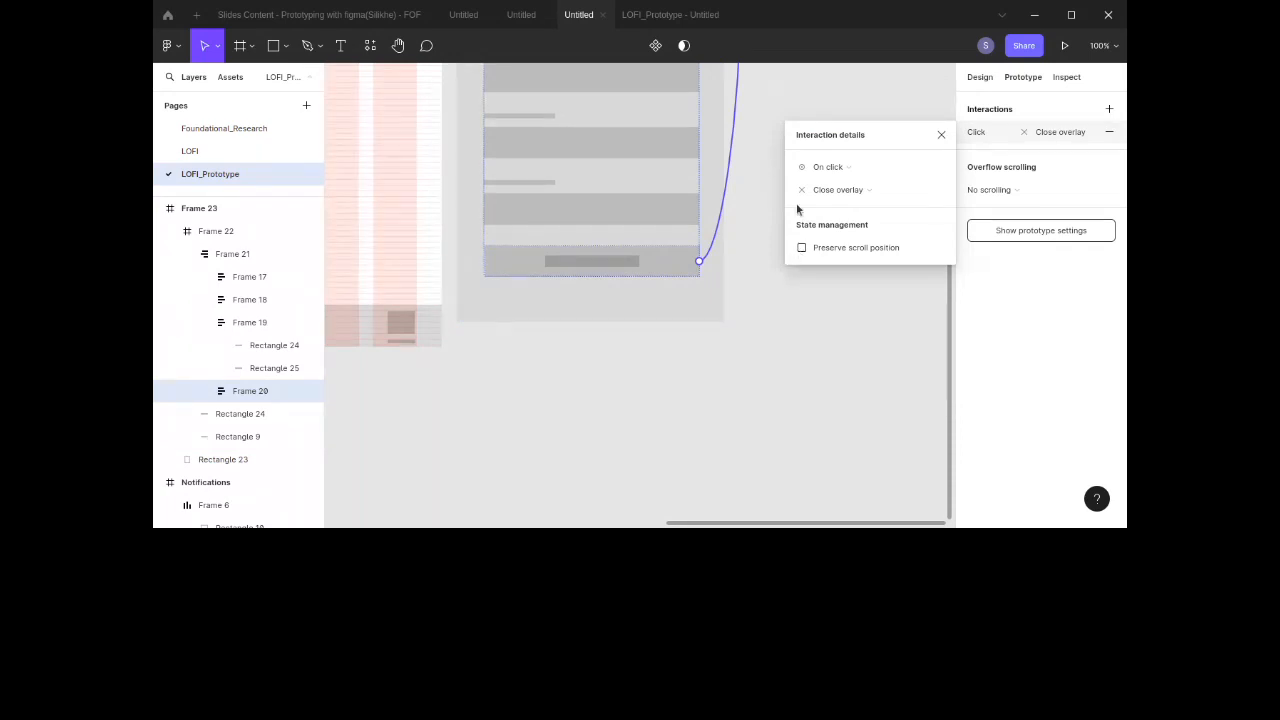
pyautogui.click(940, 137)
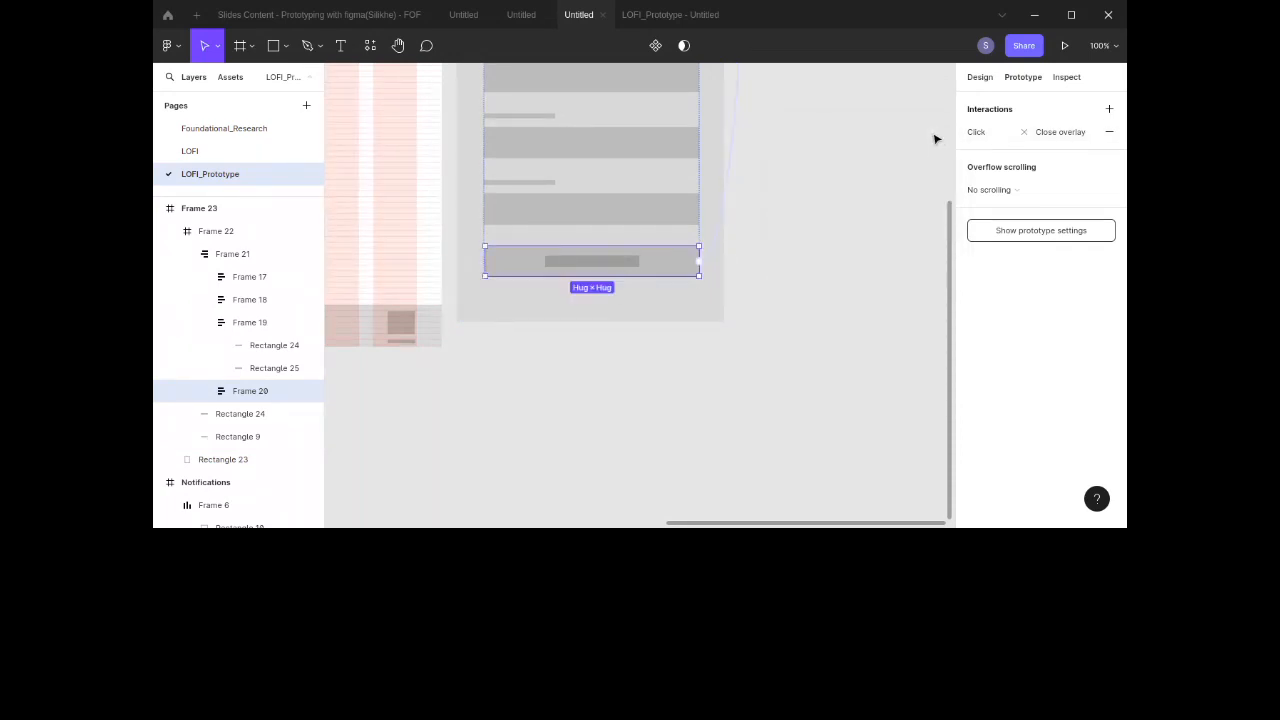
# Step: Preview the prototype to check that the submit button dismisses the form overlay, opening it several times
pyautogui.scroll(5, 820, 157)
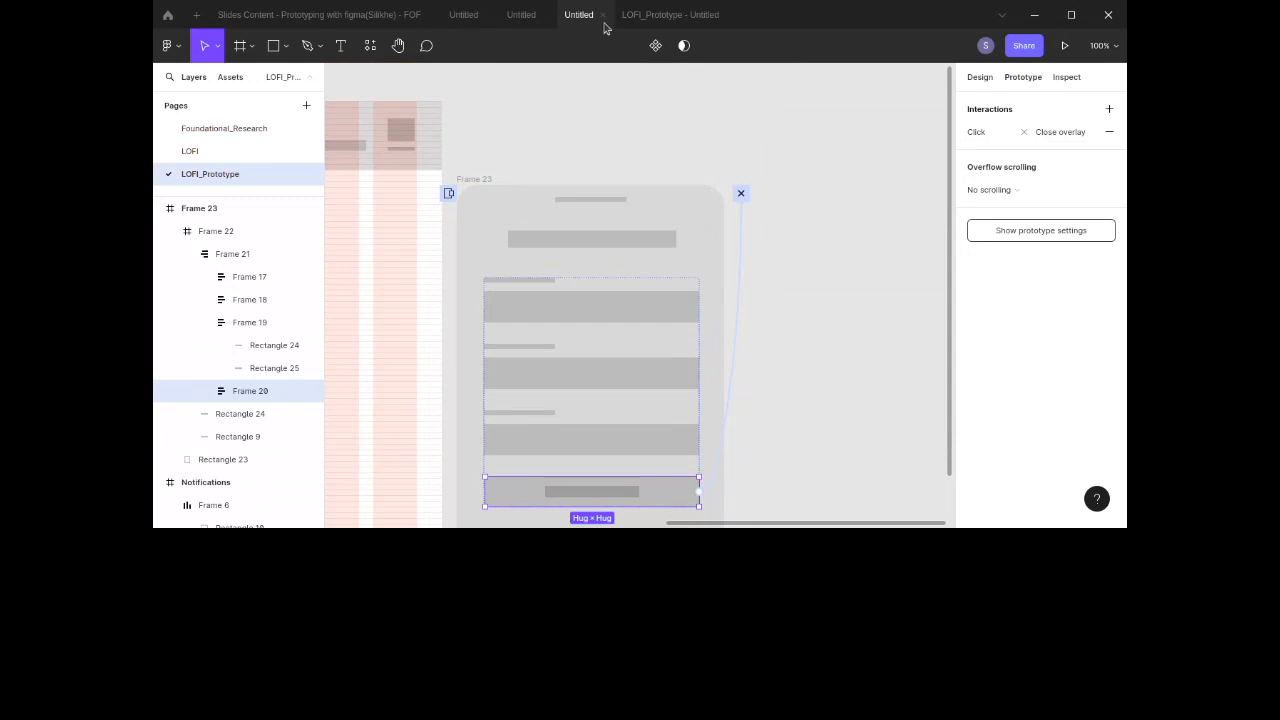
pyautogui.click(672, 15)
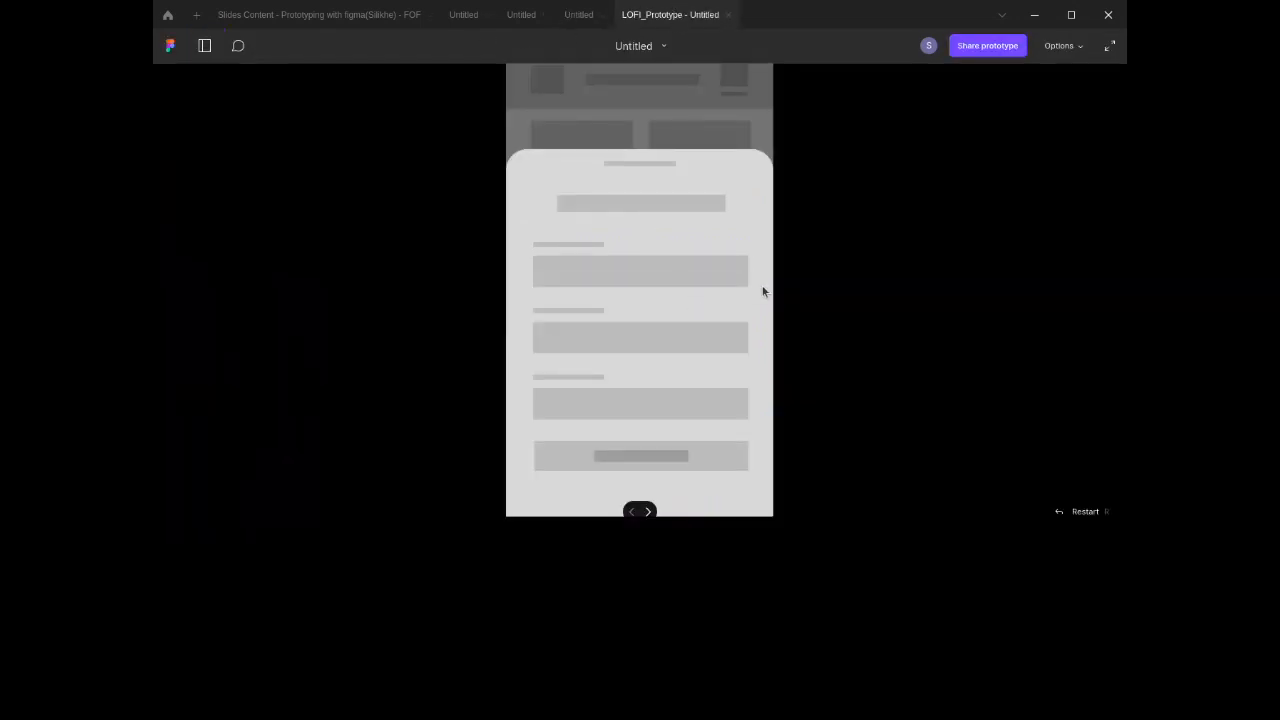
pyautogui.click(745, 108)
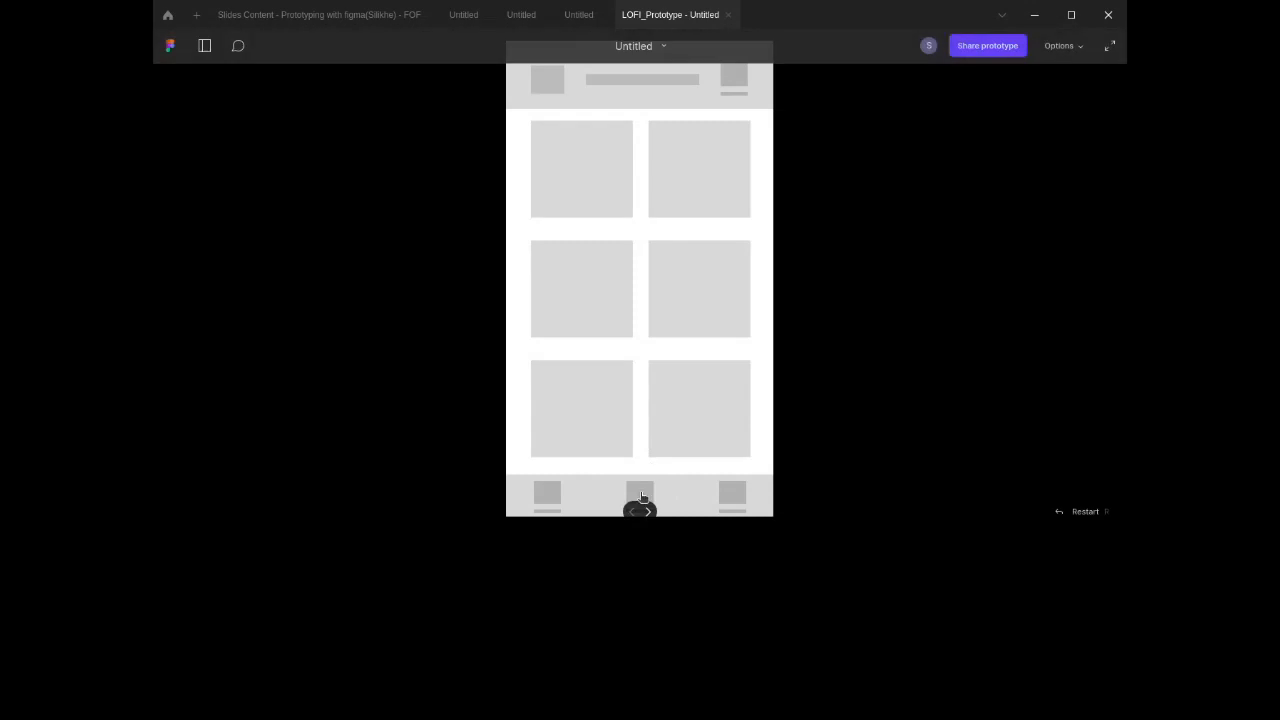
pyautogui.click(642, 491)
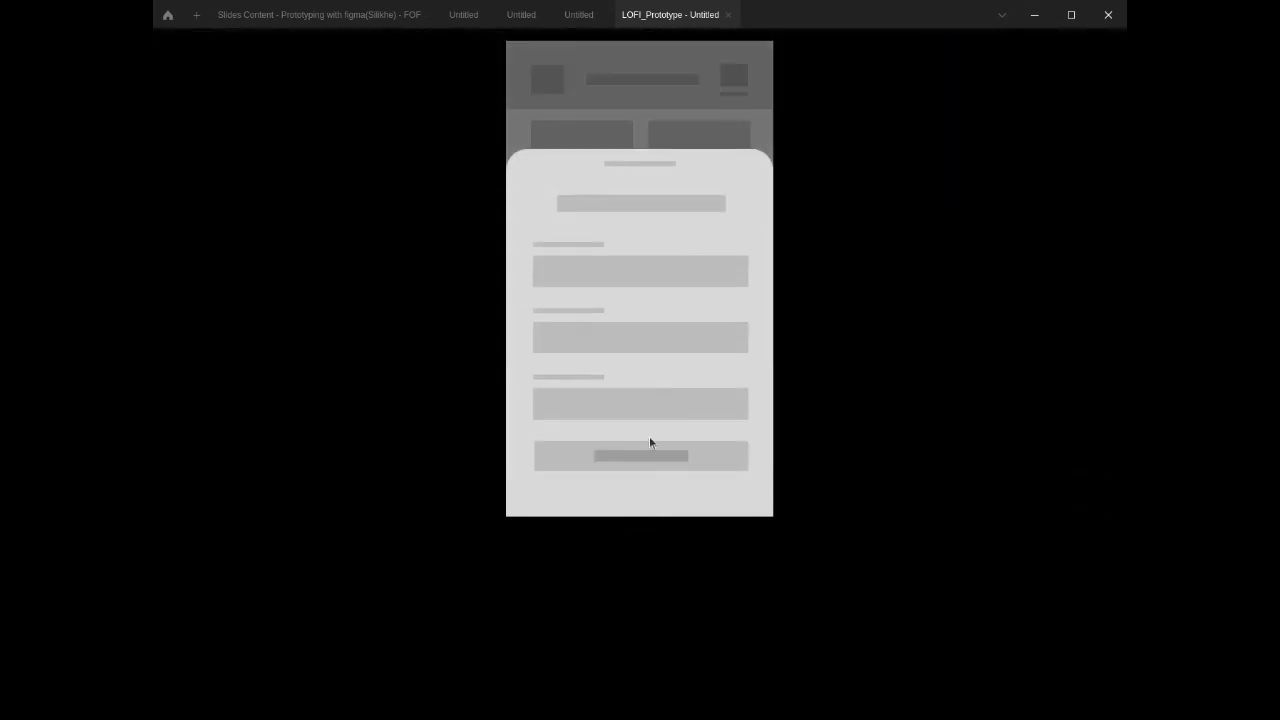
pyautogui.click(655, 404)
pyautogui.click(640, 460)
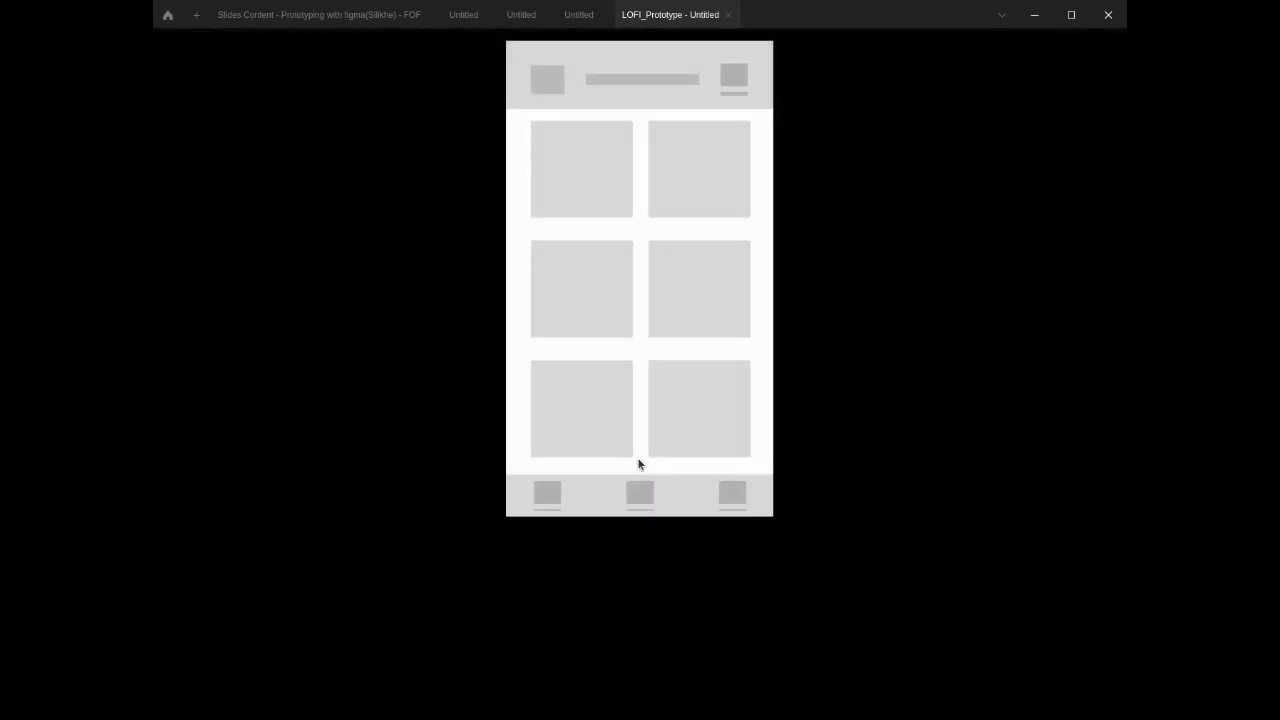
pyautogui.click(638, 494)
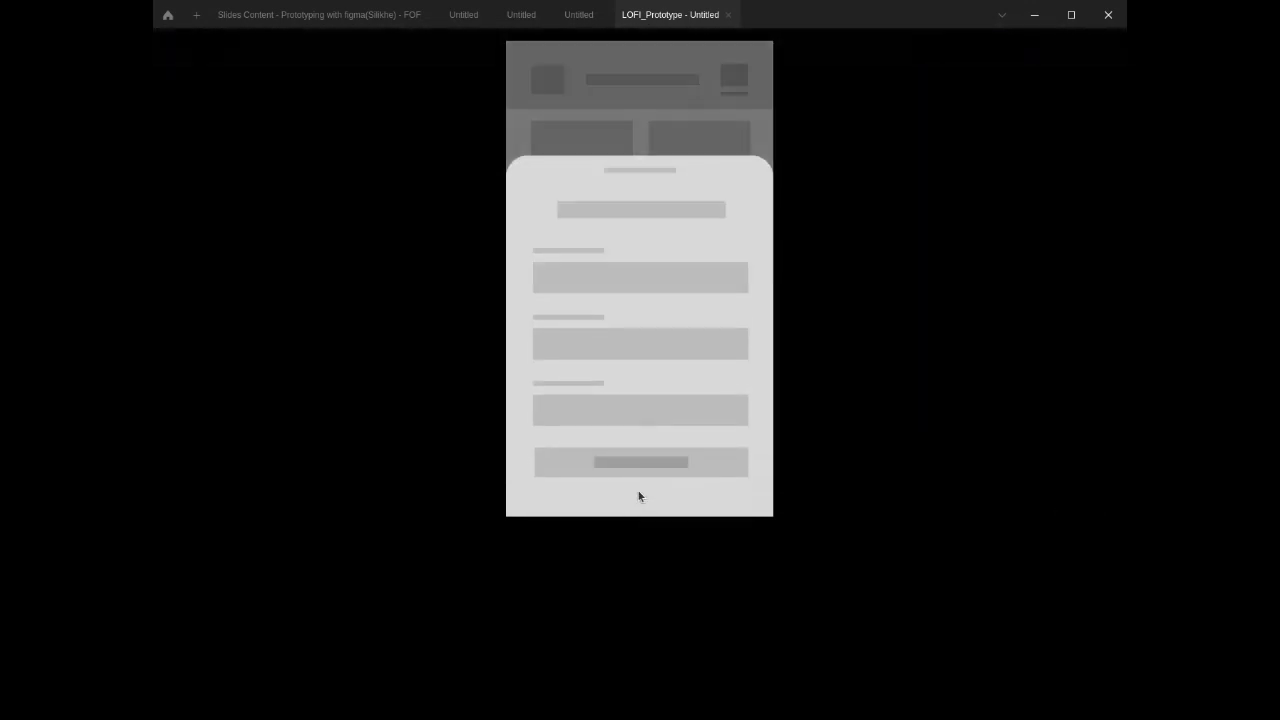
pyautogui.click(644, 462)
pyautogui.click(639, 484)
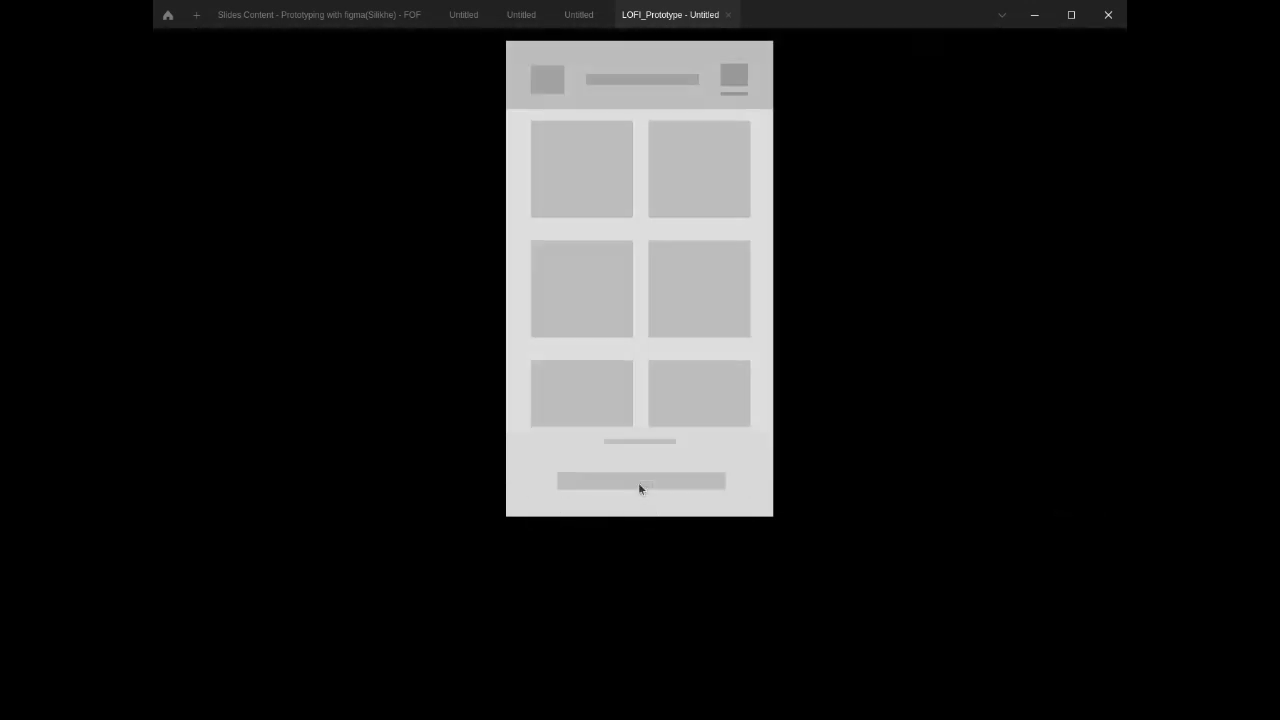
pyautogui.click(684, 98)
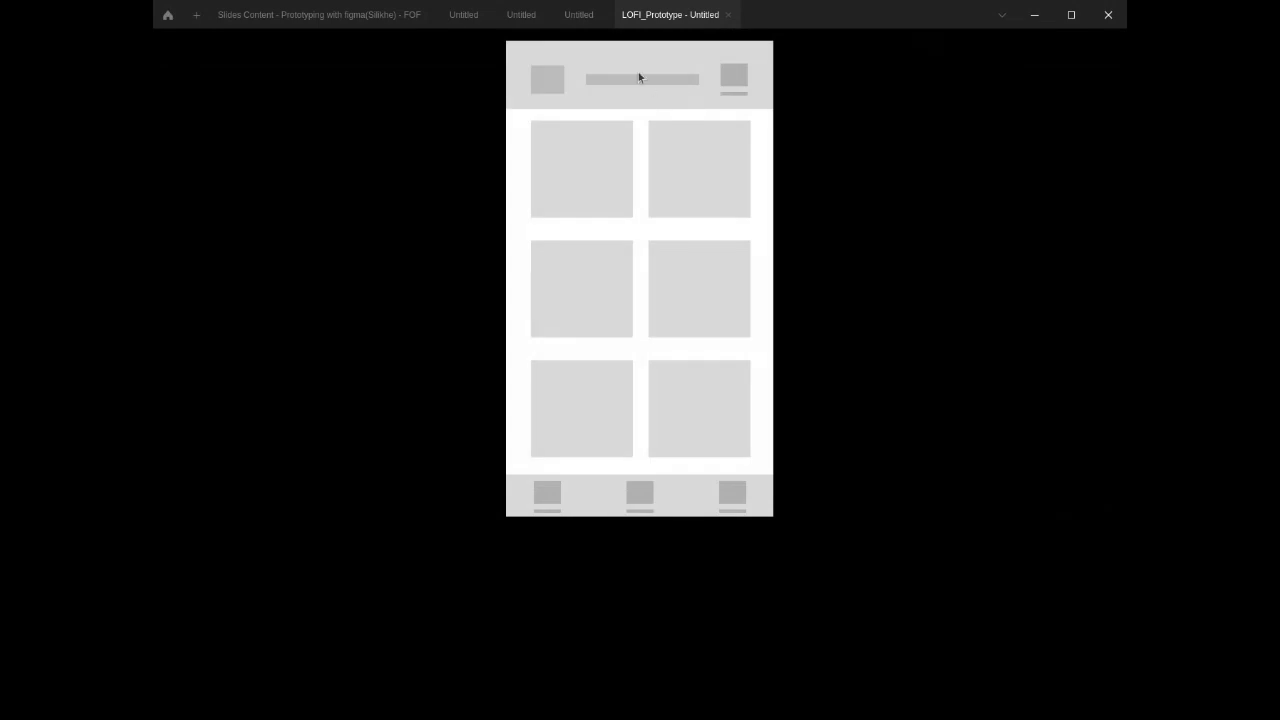
pyautogui.click(580, 14)
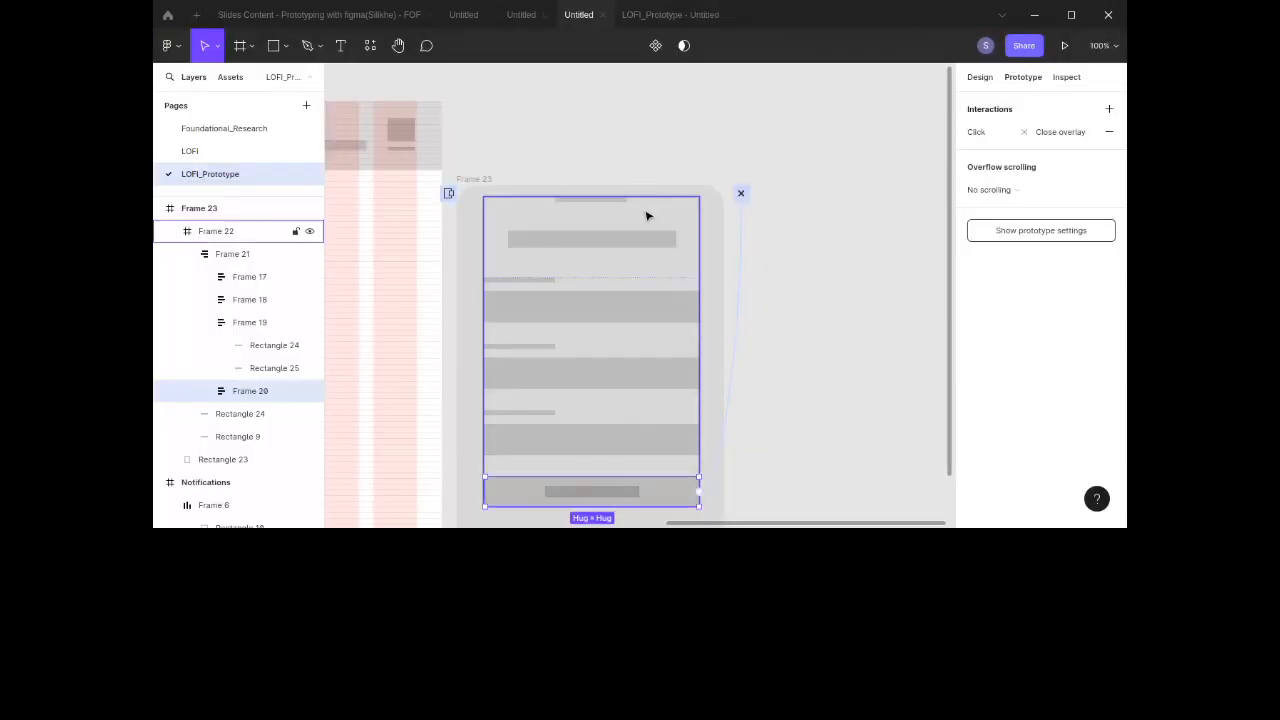
# Step: Duplicate the Home screen frame beside the original and delete the copied prototype connection
pyautogui.hscroll(-3, 648, 216)
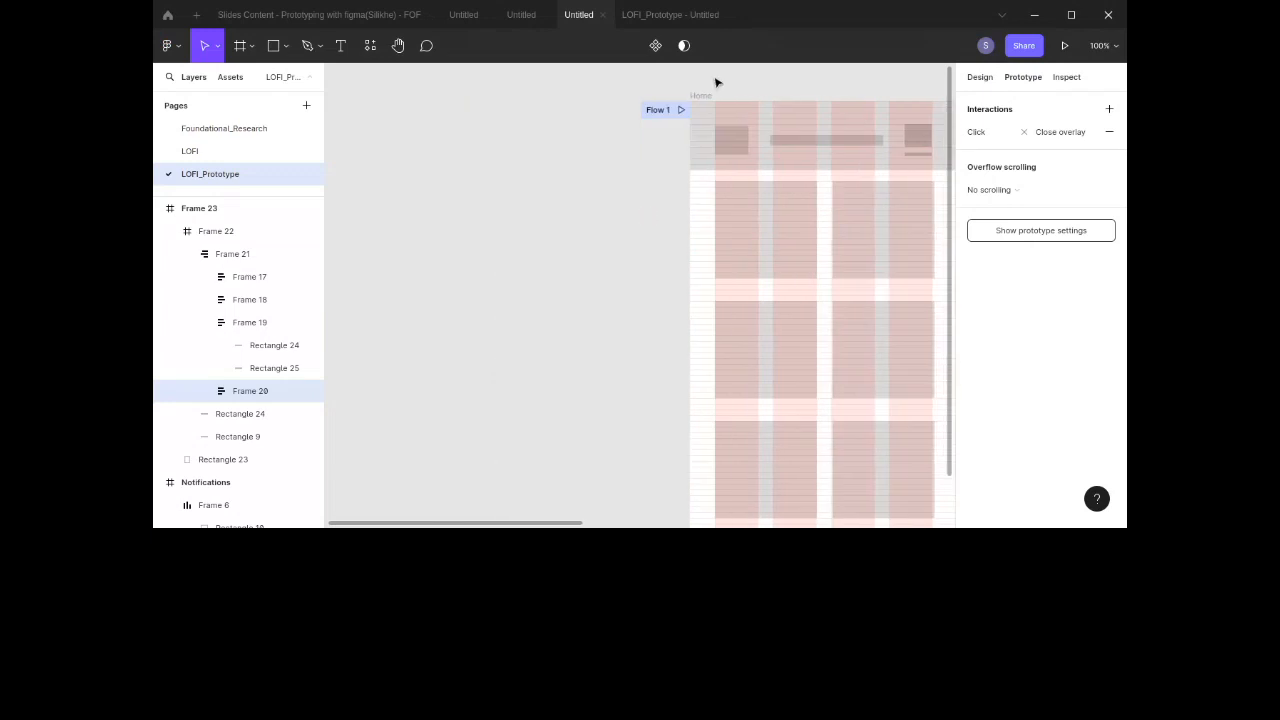
pyautogui.click(707, 98)
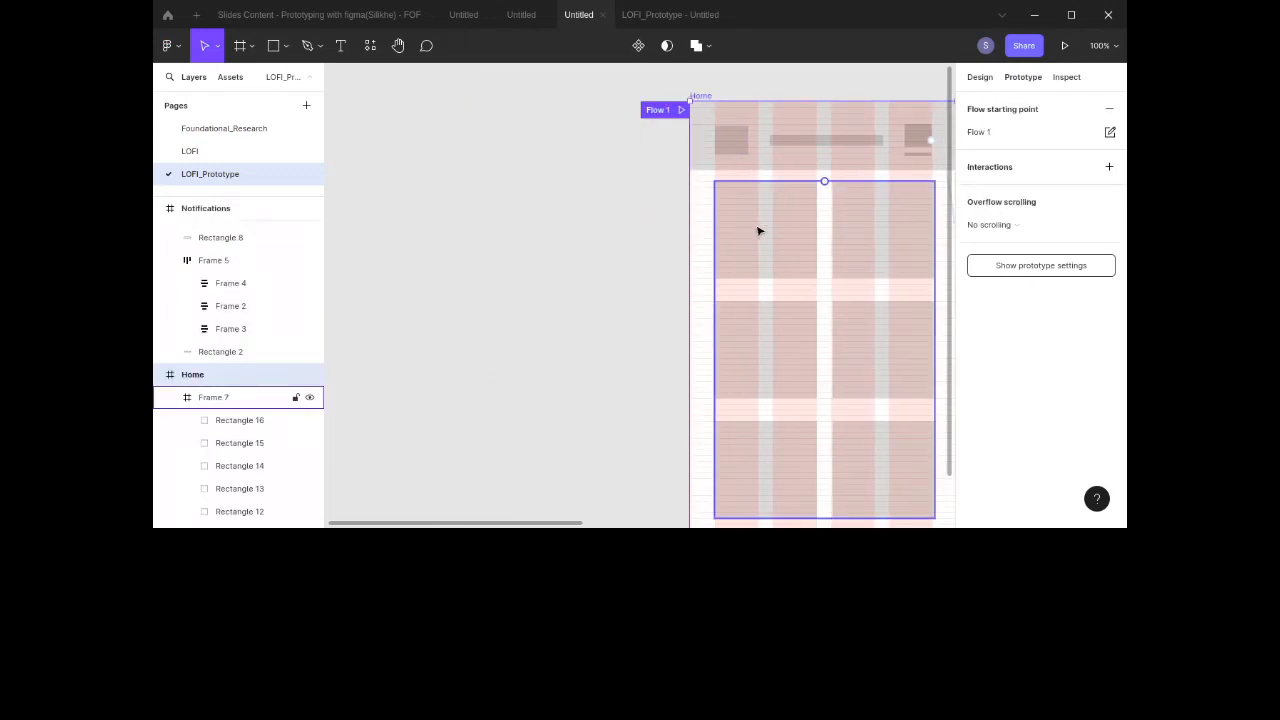
pyautogui.moveTo(705, 238); pyautogui.dragTo(366, 231)
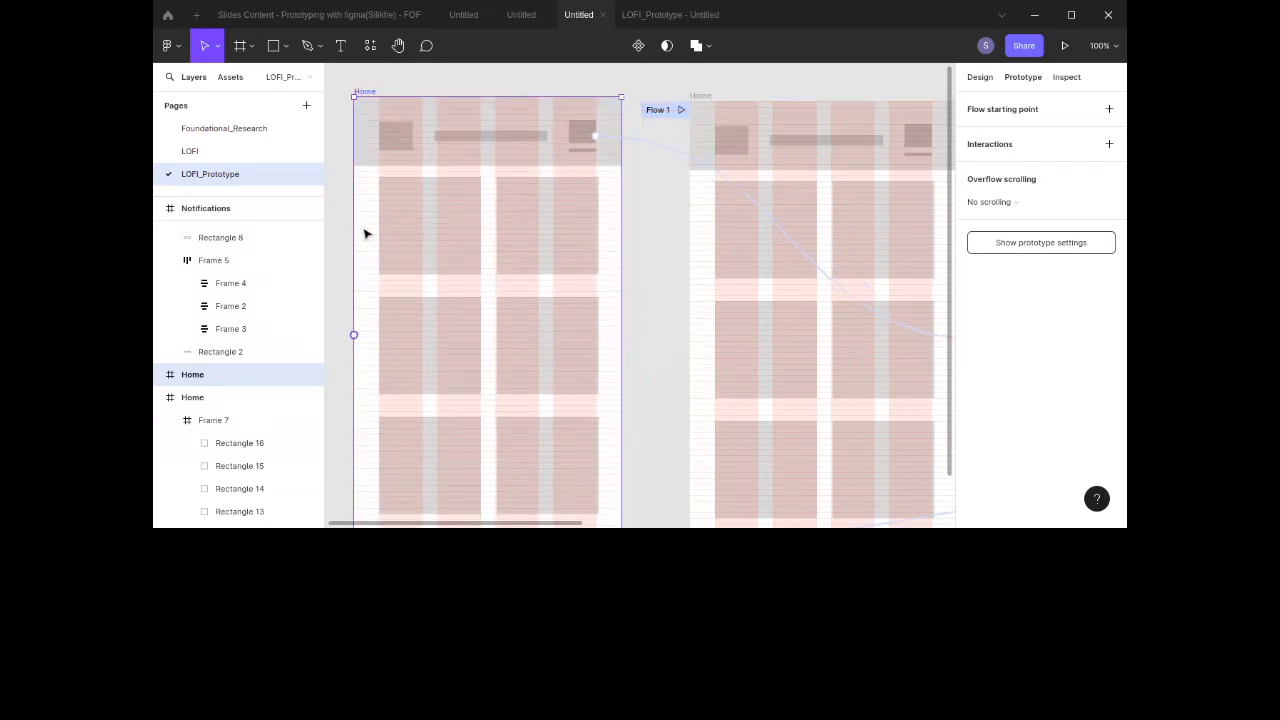
pyautogui.click(628, 142)
pyautogui.press('Delete')
# Step: Select all content layers inside the duplicated Home frame and delete them
pyautogui.scroll(-5, 628, 142)
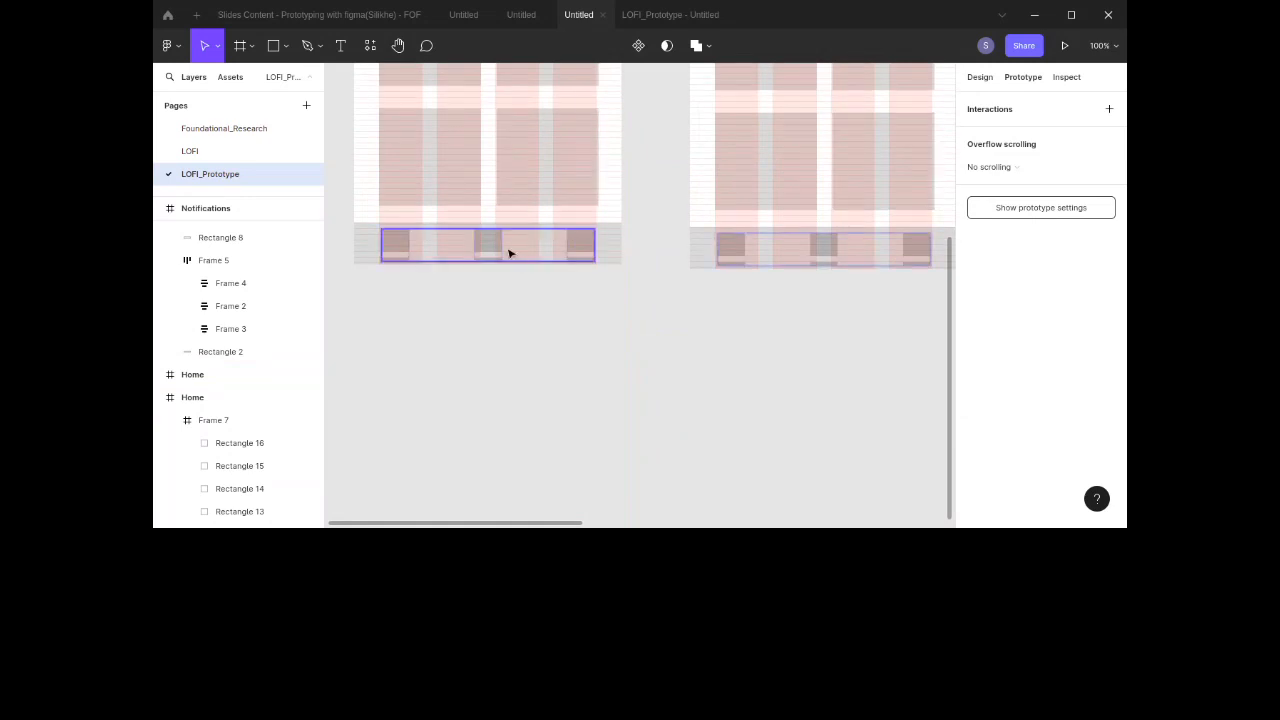
pyautogui.scroll(4, 526, 277)
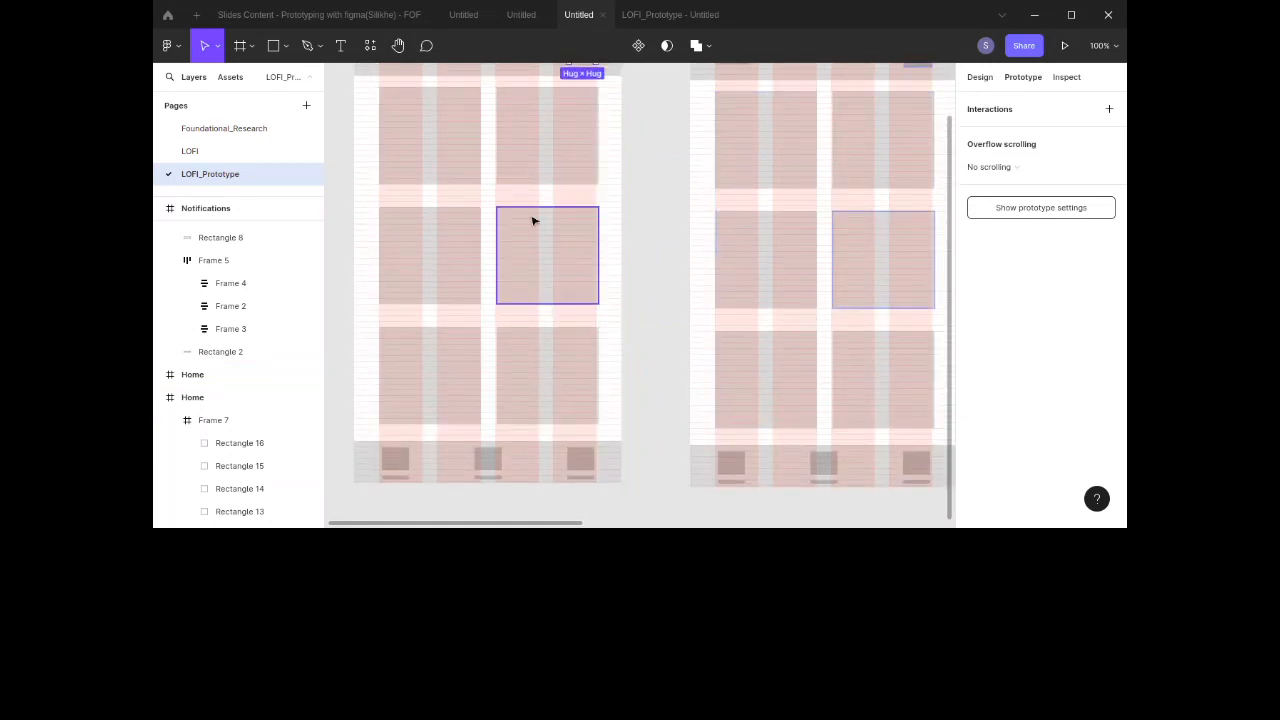
pyautogui.scroll(4, 531, 217)
pyautogui.click(443, 351)
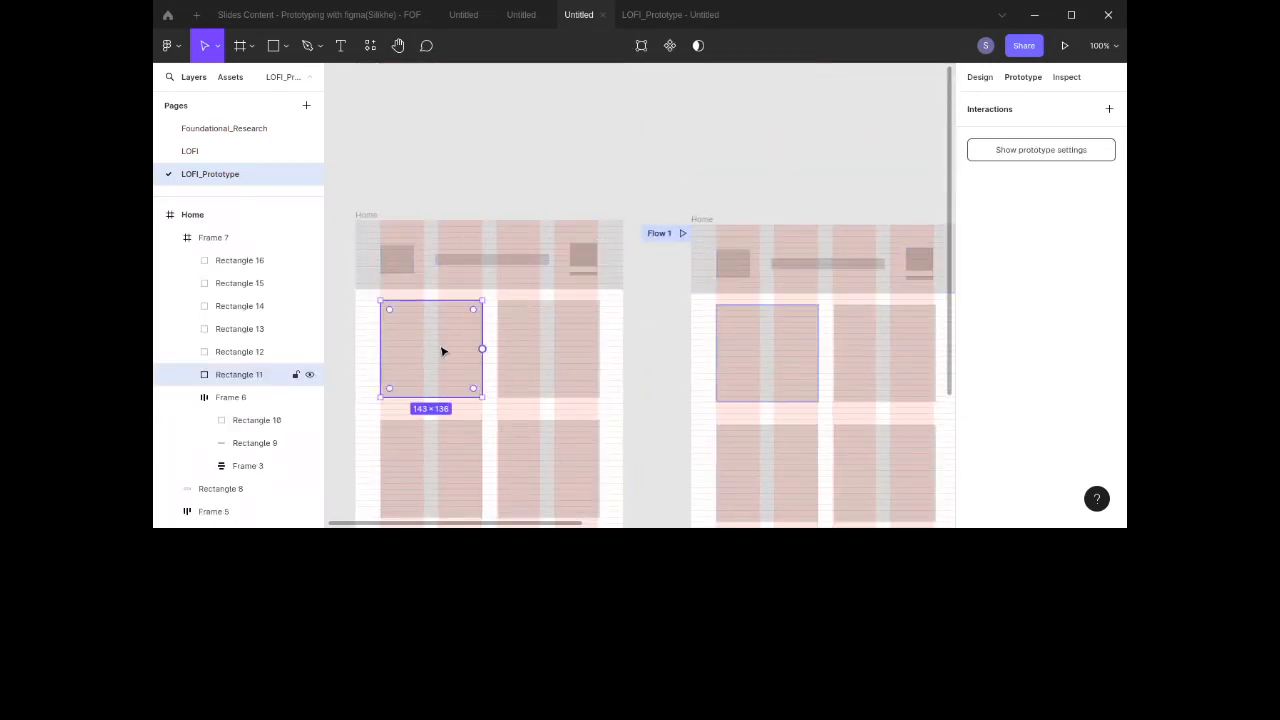
pyautogui.click(366, 216)
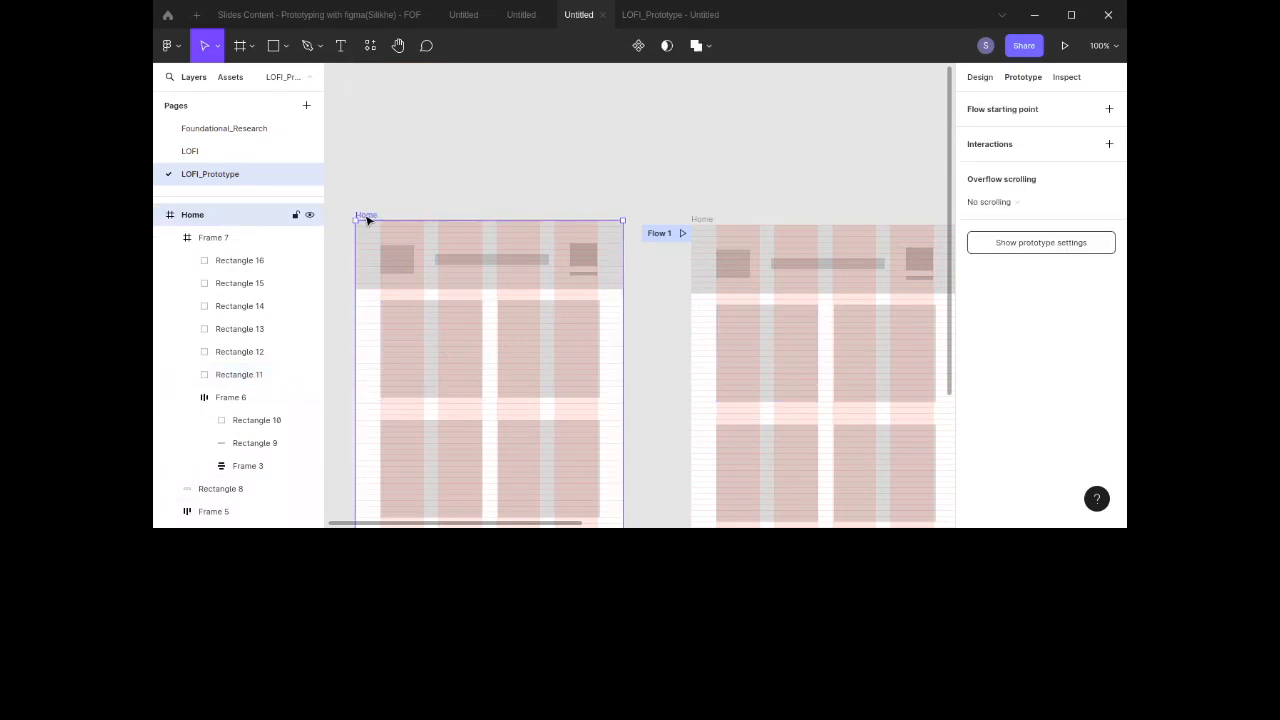
pyautogui.click(212, 242)
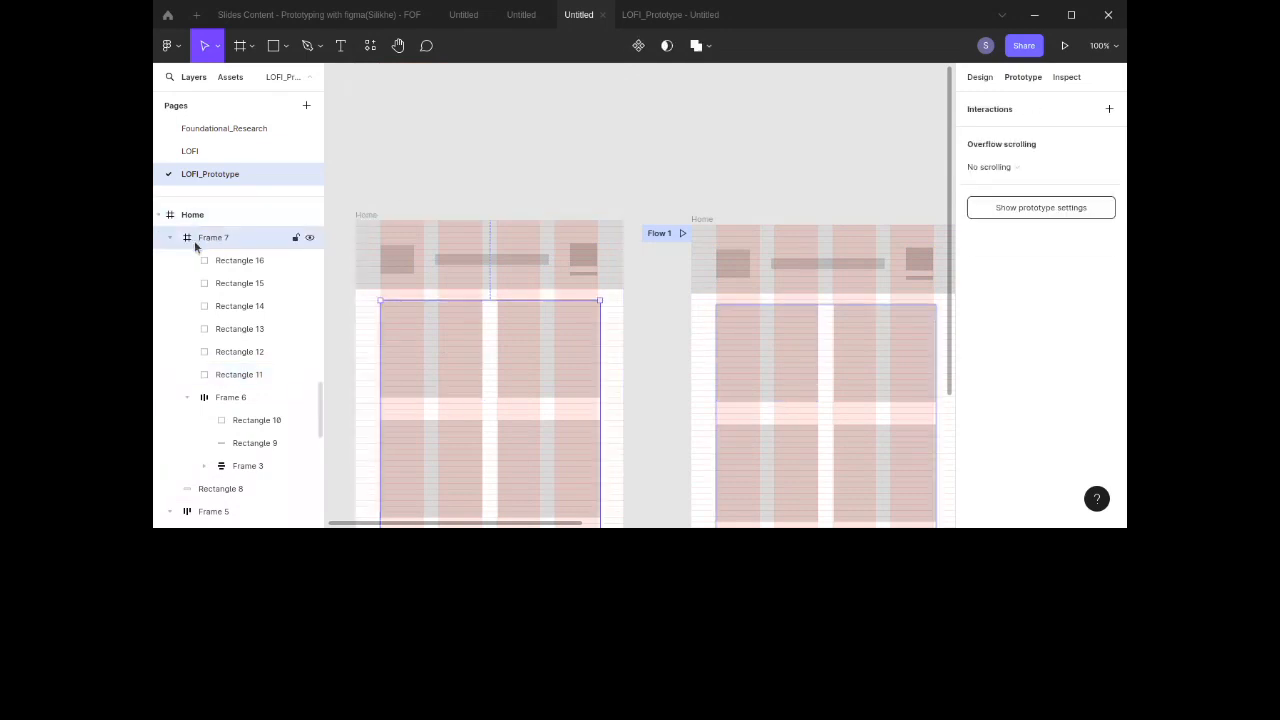
pyautogui.click(170, 238)
pyautogui.click(169, 284)
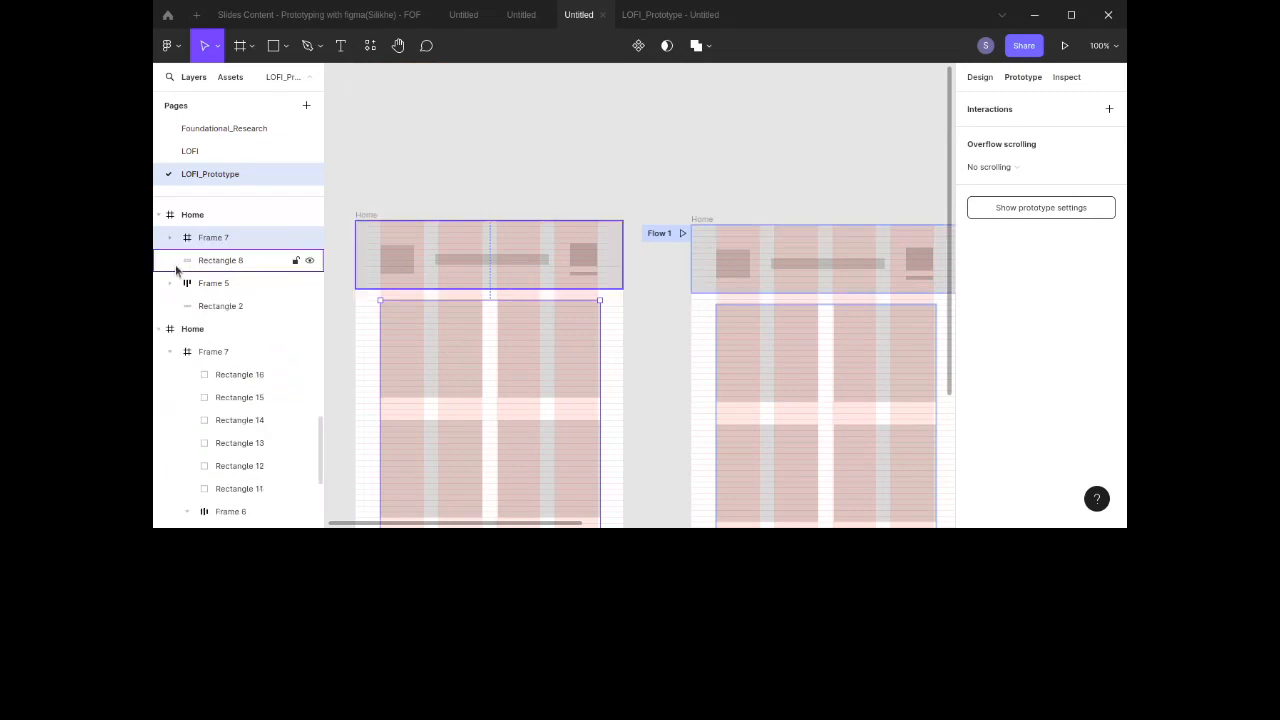
pyautogui.keyDown('shift'); pyautogui.click(187, 289); pyautogui.keyUp('shift')
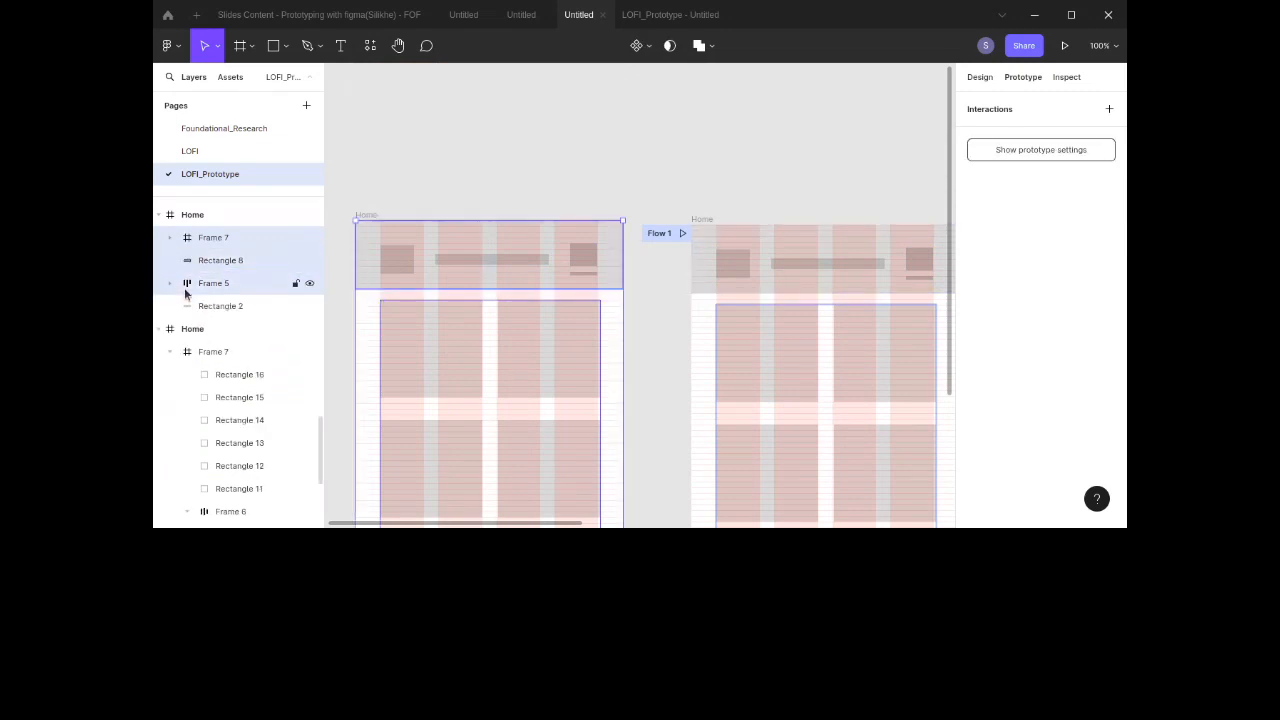
pyautogui.click(190, 305)
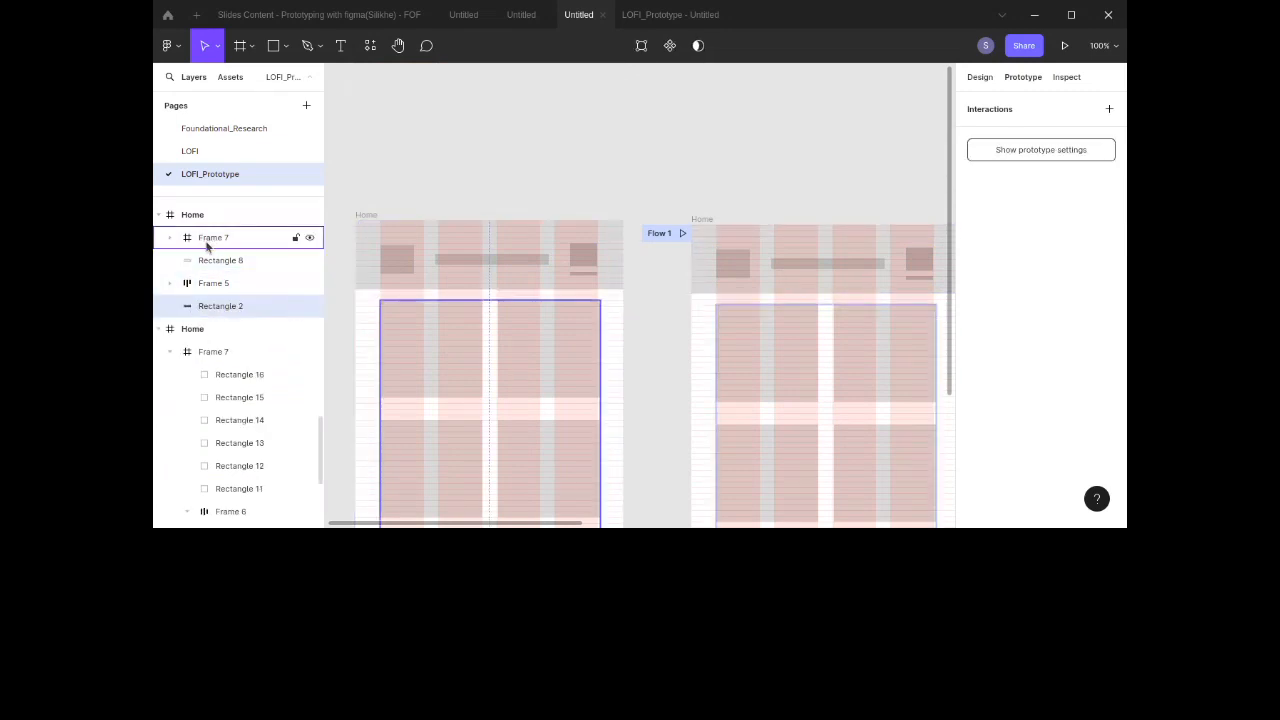
pyautogui.click(204, 243)
pyautogui.keyDown('shift'); pyautogui.click(203, 305); pyautogui.keyUp('shift')
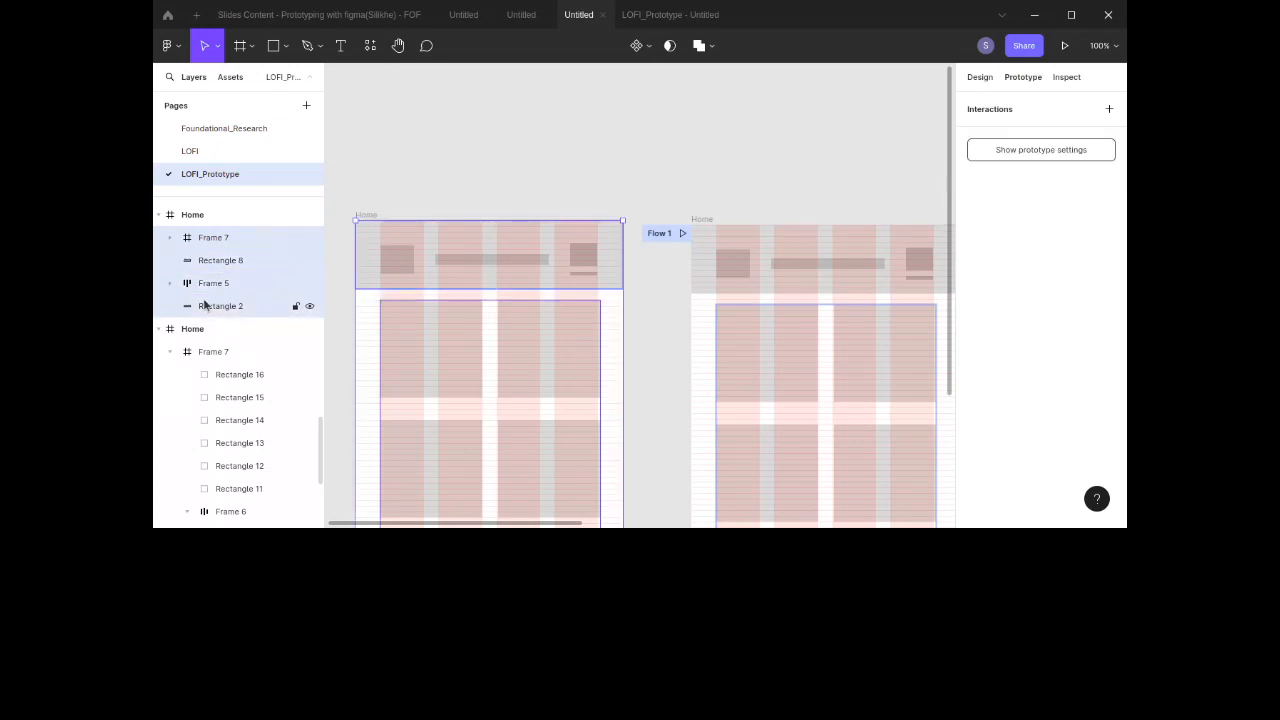
pyautogui.press('Delete')
pyautogui.scroll(-2, 203, 298)
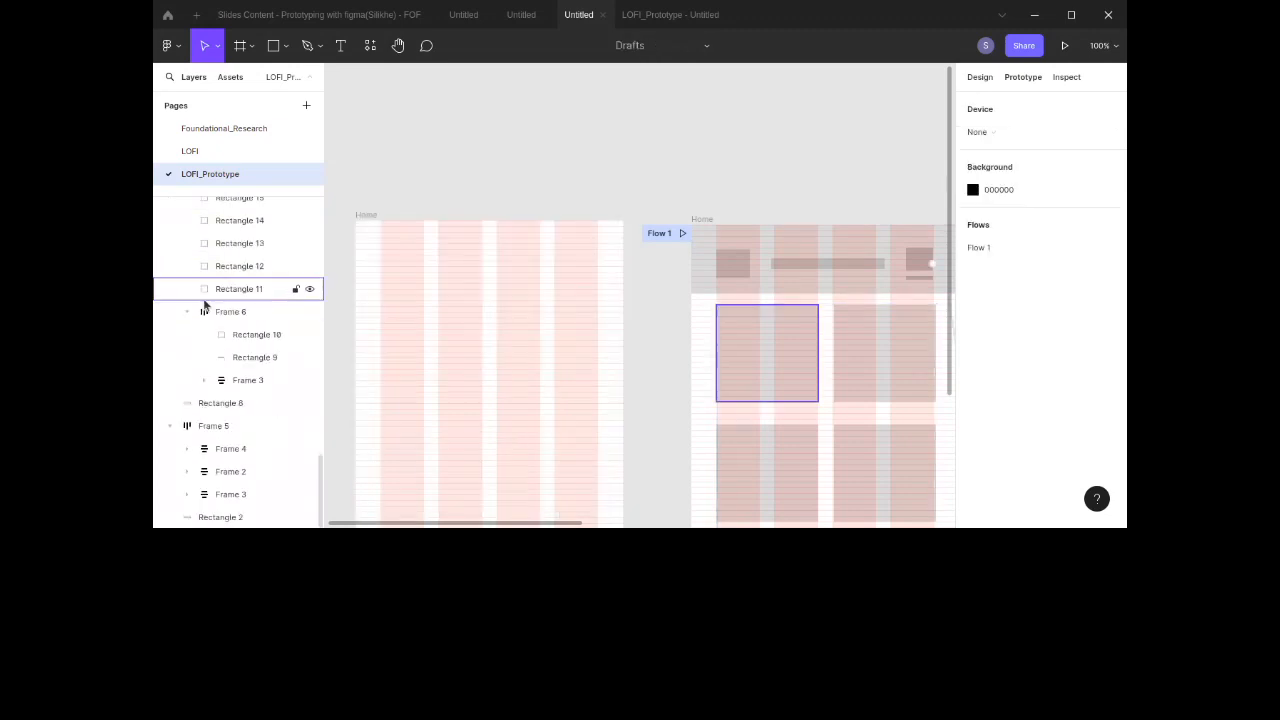
pyautogui.scroll(-5, 400, 302)
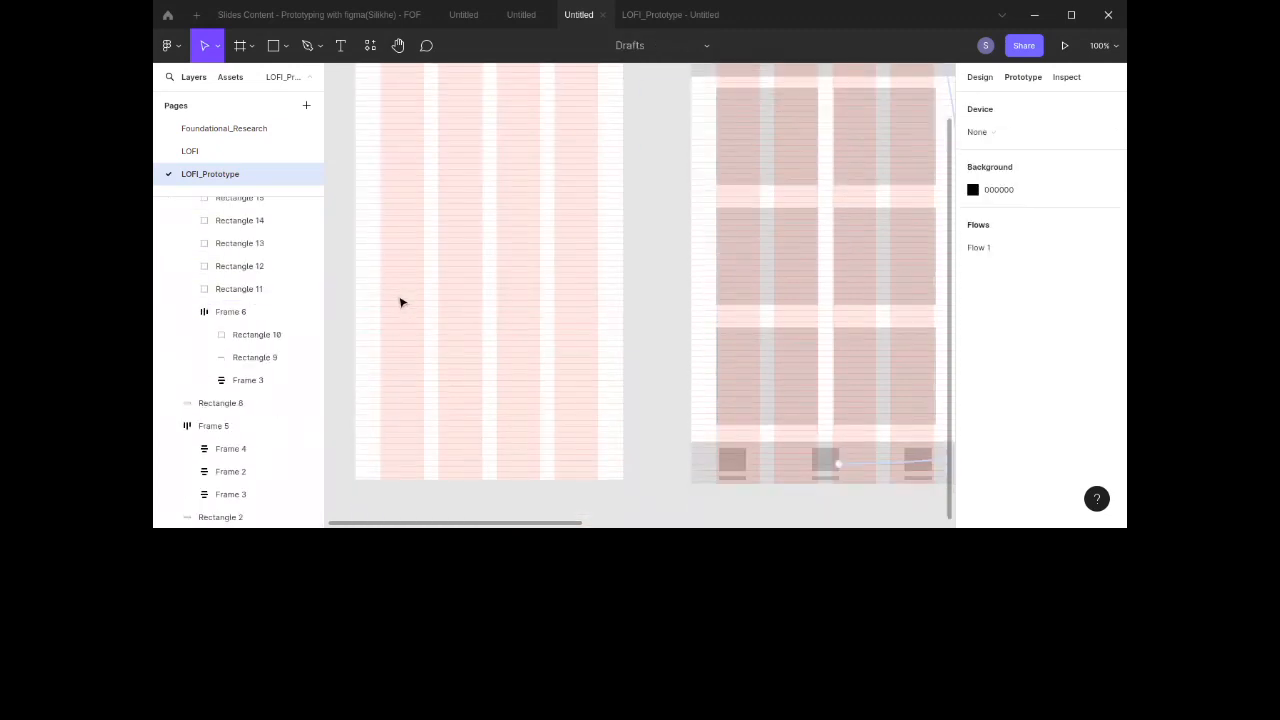
# Step: Draw a rectangle about 173 × 176 inside the emptied Home copy and centre it horizontally
pyautogui.click(278, 52)
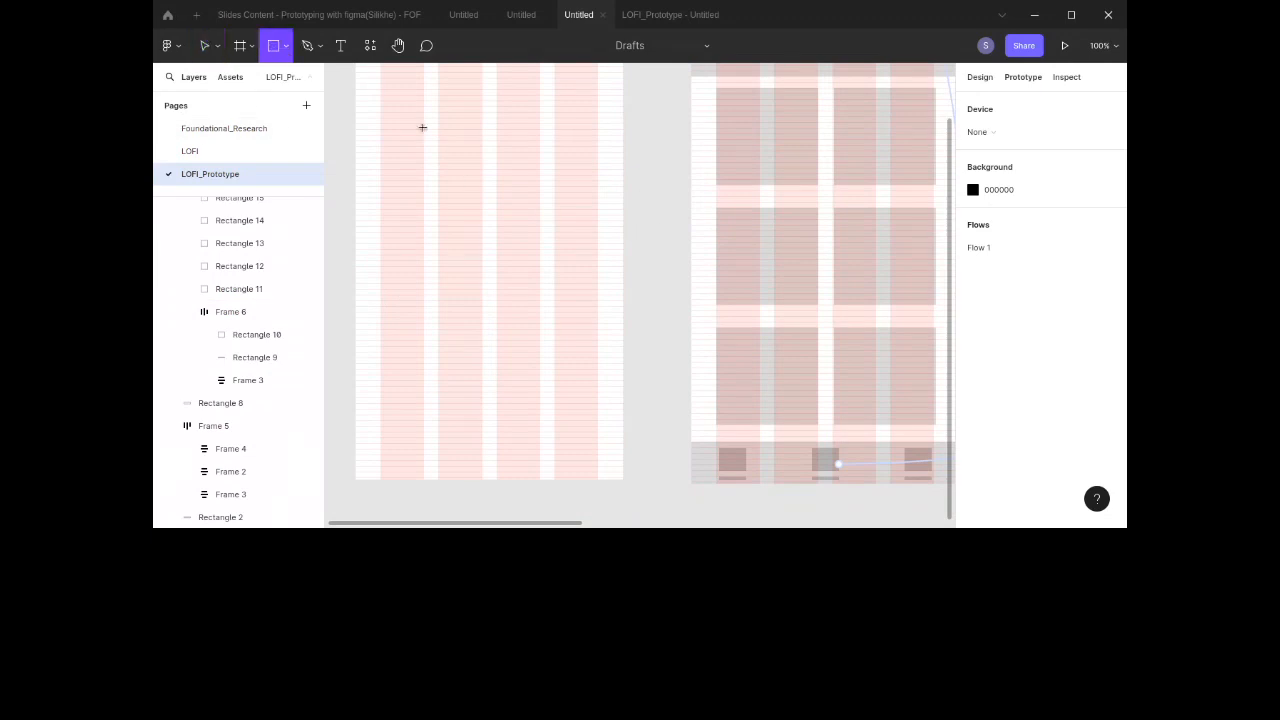
pyautogui.moveTo(411, 123); pyautogui.dragTo(536, 249)
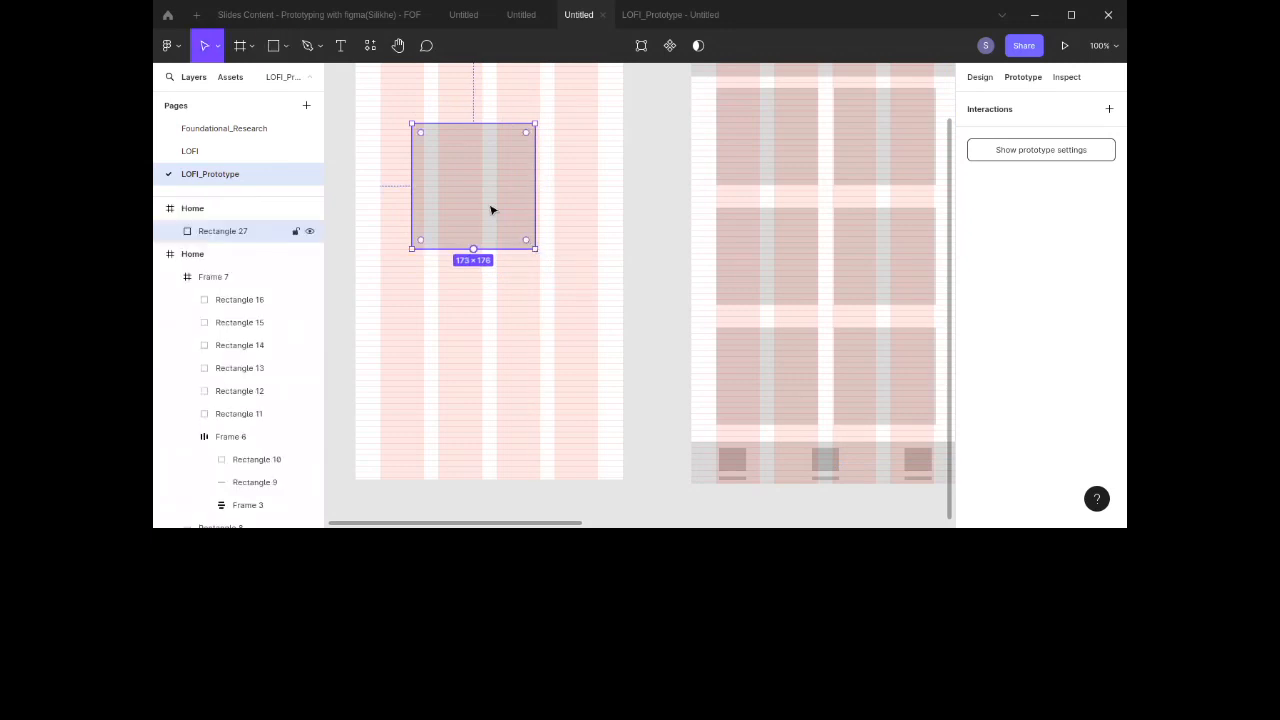
pyautogui.moveTo(485, 202); pyautogui.dragTo(486, 197)
pyautogui.scroll(3, 486, 197)
pyautogui.moveTo(502, 306); pyautogui.dragTo(509, 306)
pyautogui.click(980, 77)
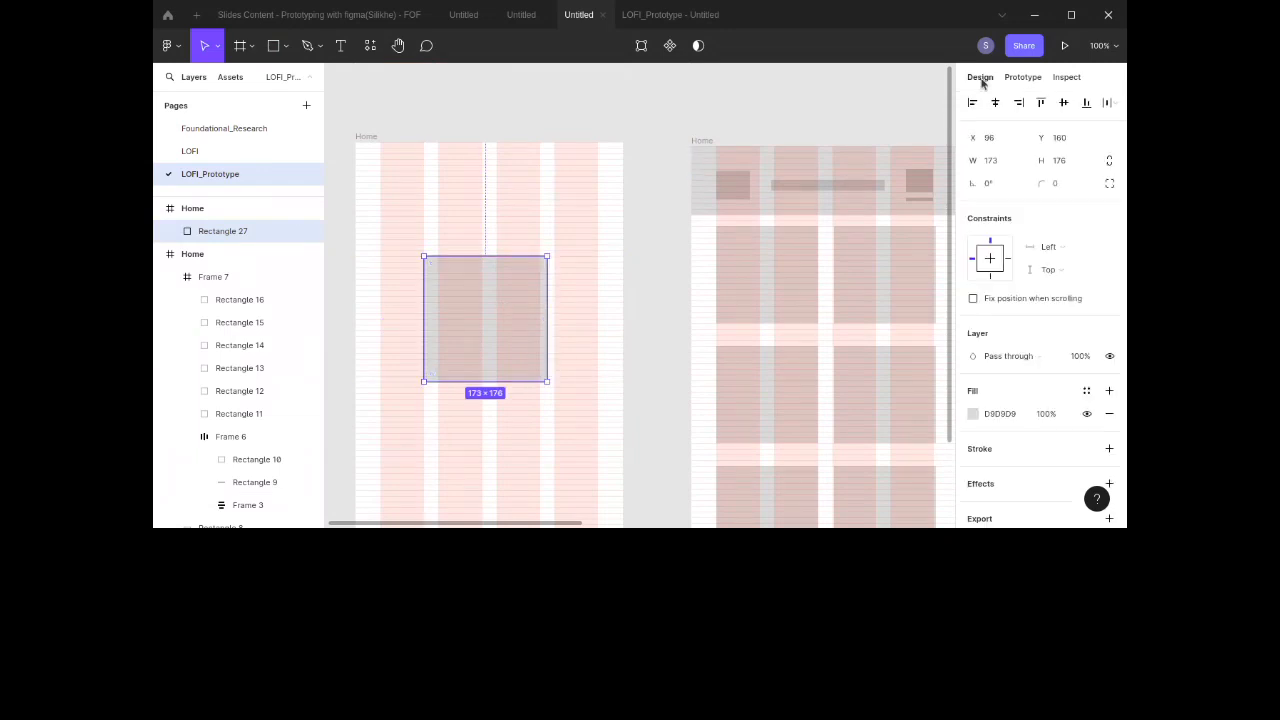
pyautogui.click(995, 102)
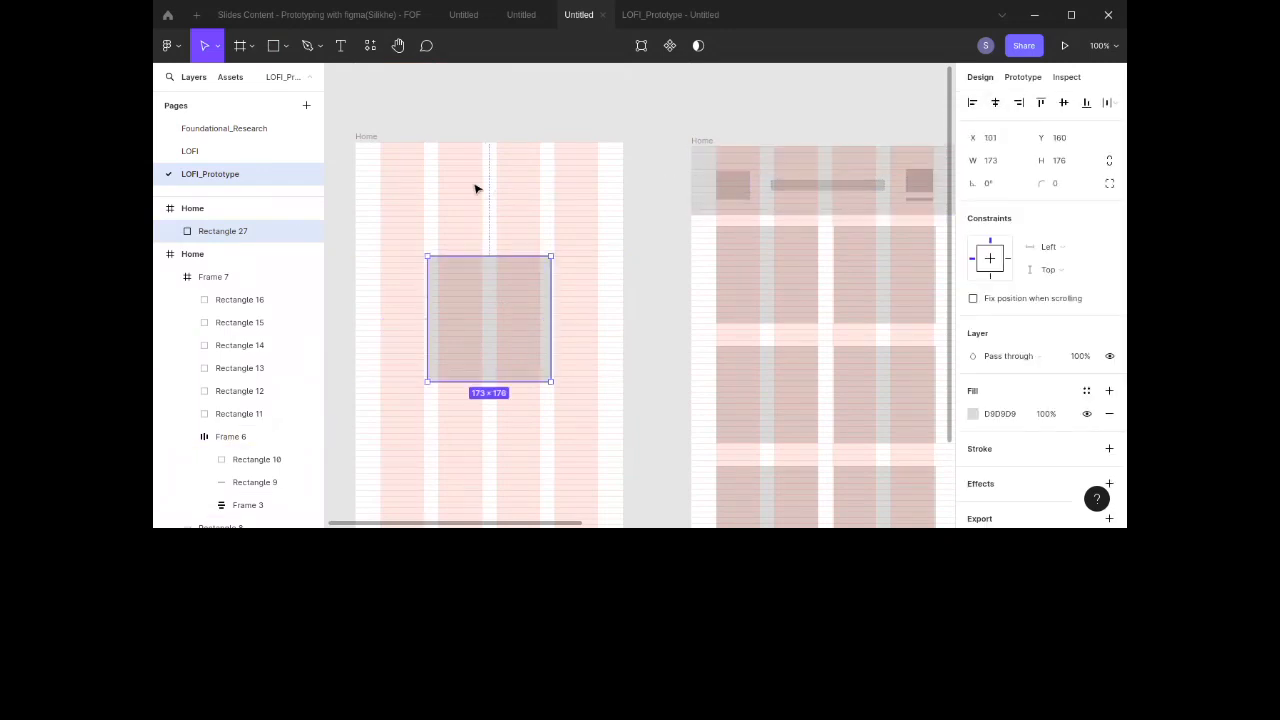
# Step: Reposition the rectangle and centre it vertically within the Home copy frame
pyautogui.moveTo(474, 341); pyautogui.dragTo(471, 403)
pyautogui.scroll(-4, 479, 346)
pyautogui.scroll(1, 482, 330)
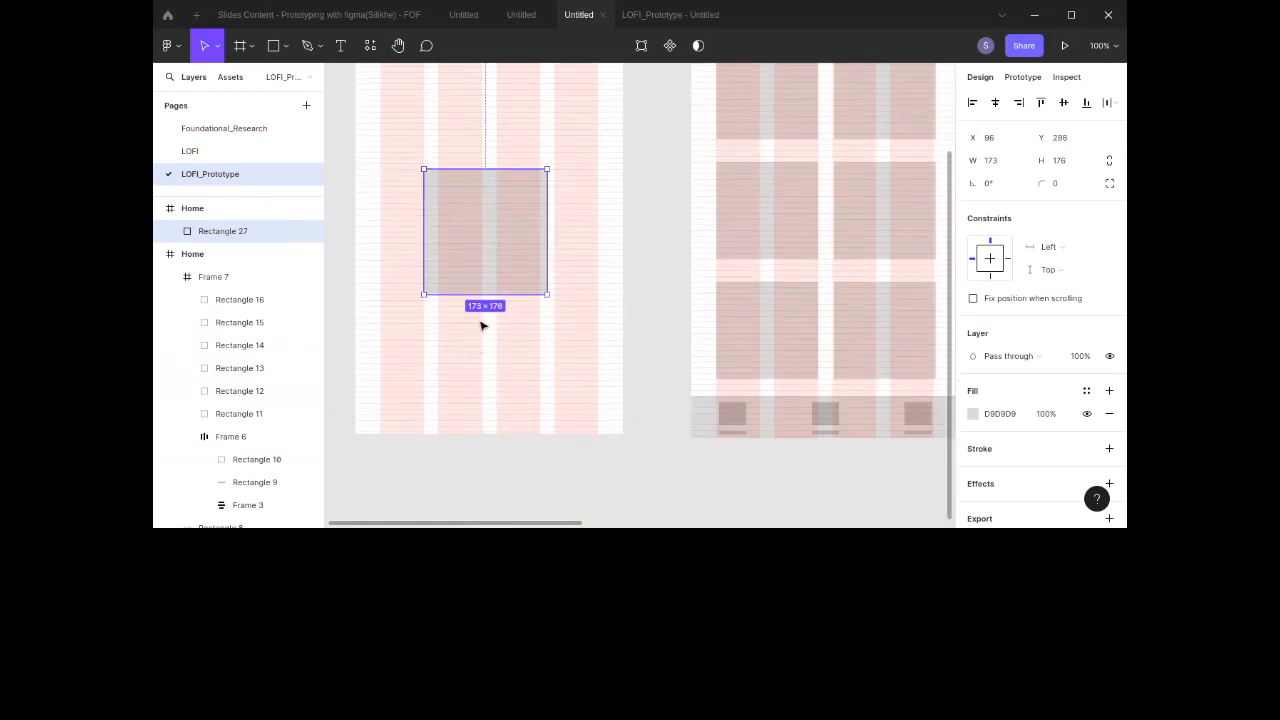
pyautogui.moveTo(486, 266); pyautogui.dragTo(488, 206)
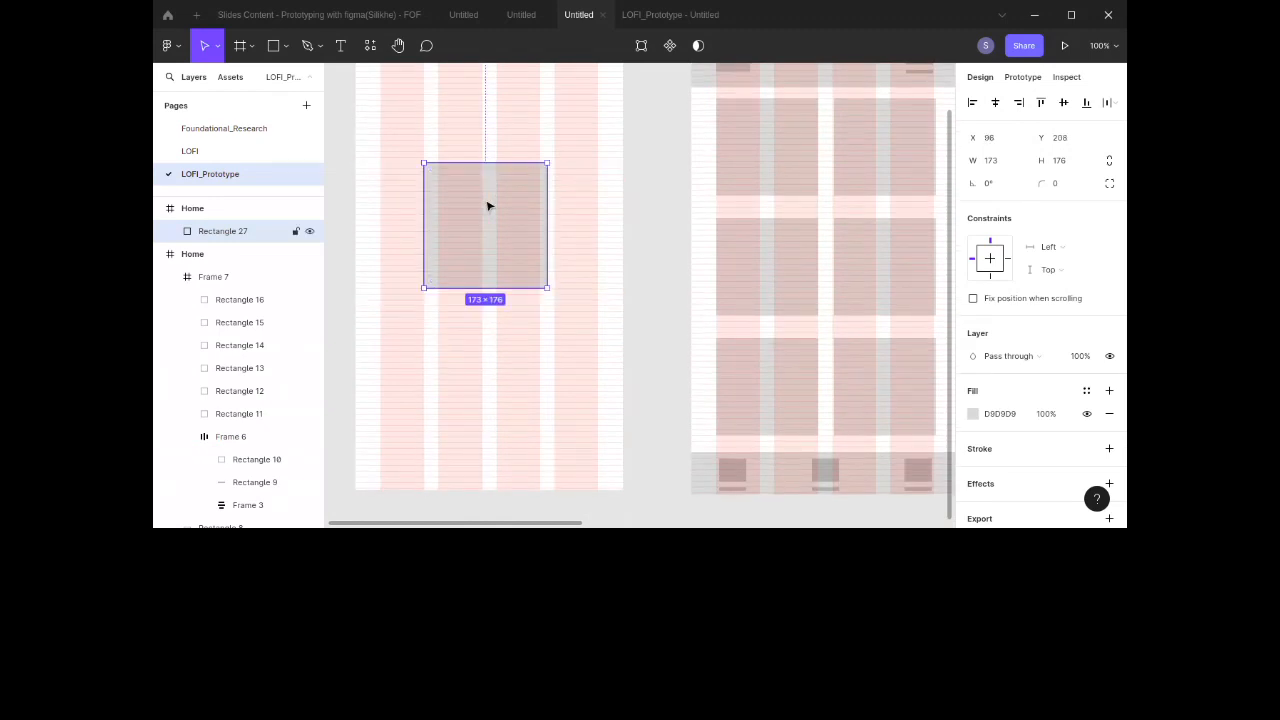
pyautogui.scroll(2, 488, 206)
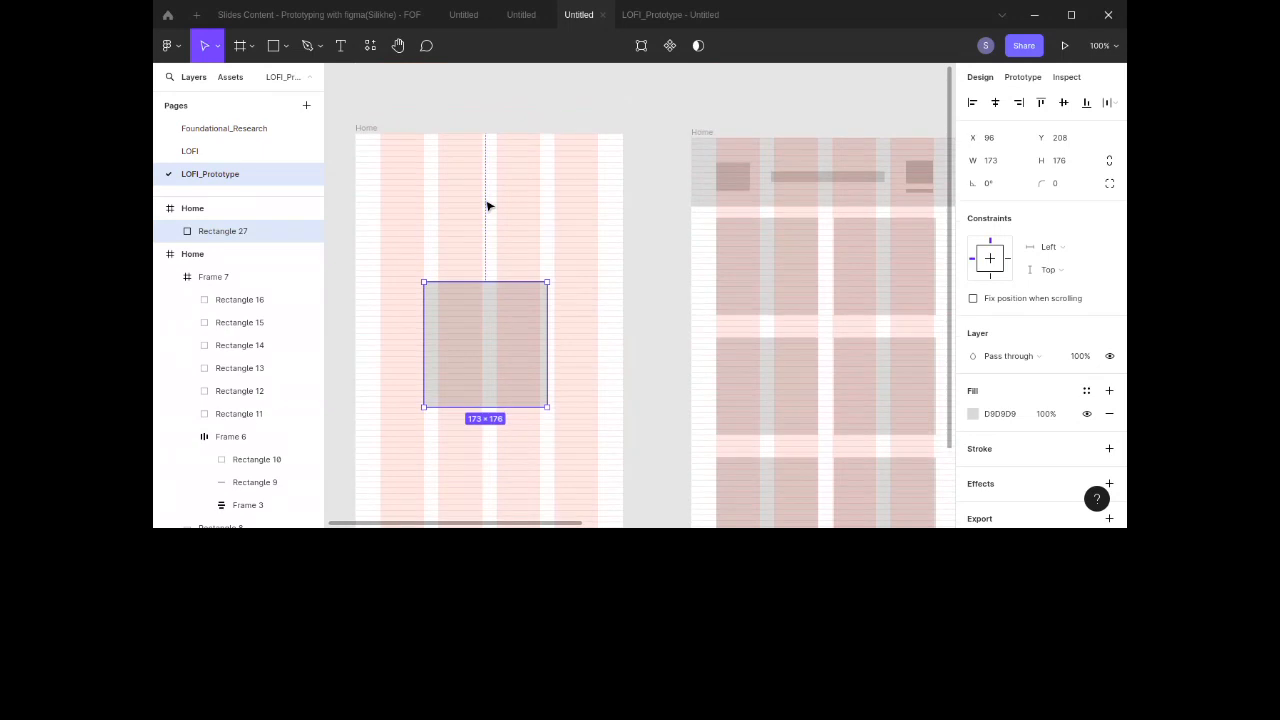
pyautogui.click(488, 206)
pyautogui.click(366, 128)
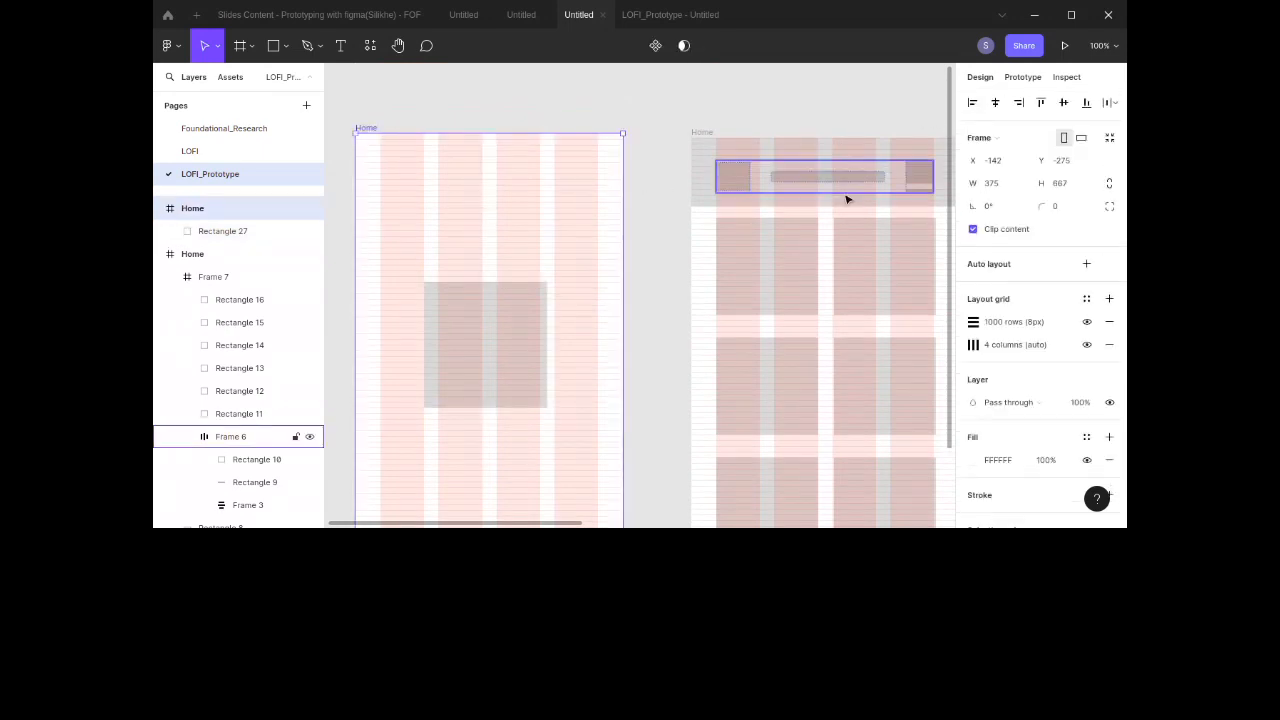
pyautogui.click(508, 380)
pyautogui.press('Right')
pyautogui.press('Right')
pyautogui.press('Right')
pyautogui.press('Right')
pyautogui.press('Right')
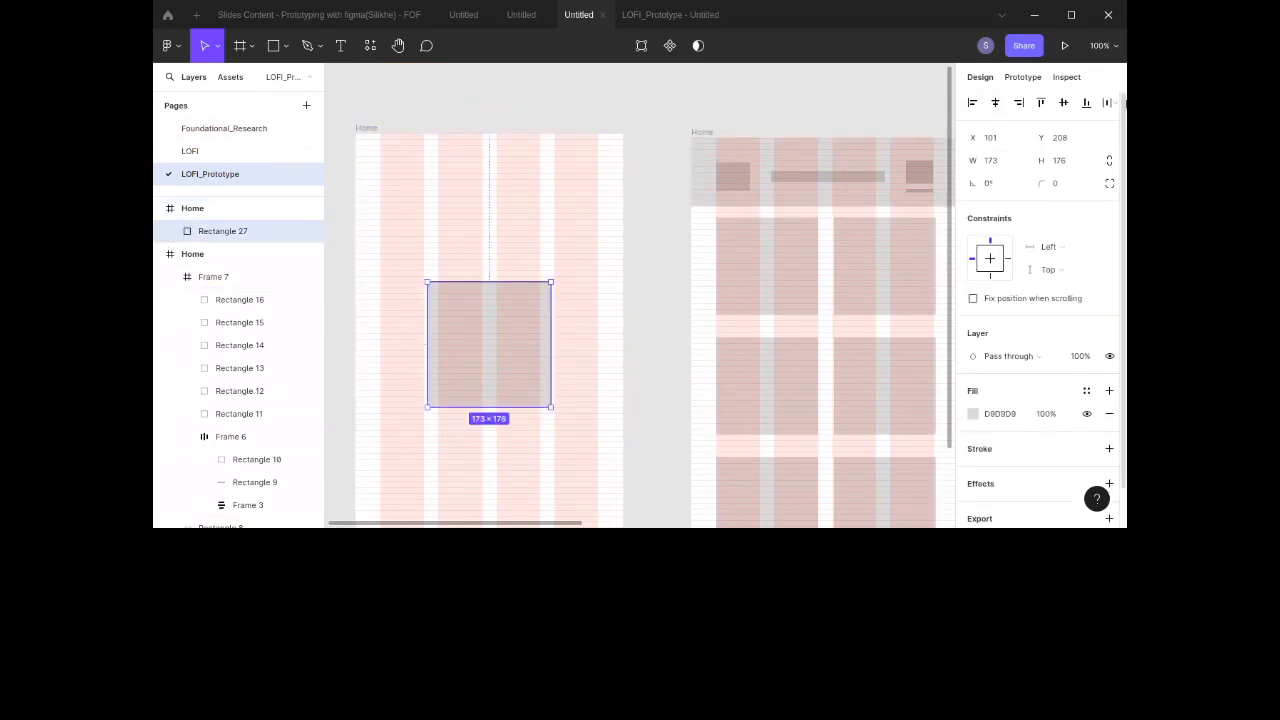
pyautogui.click(1064, 106)
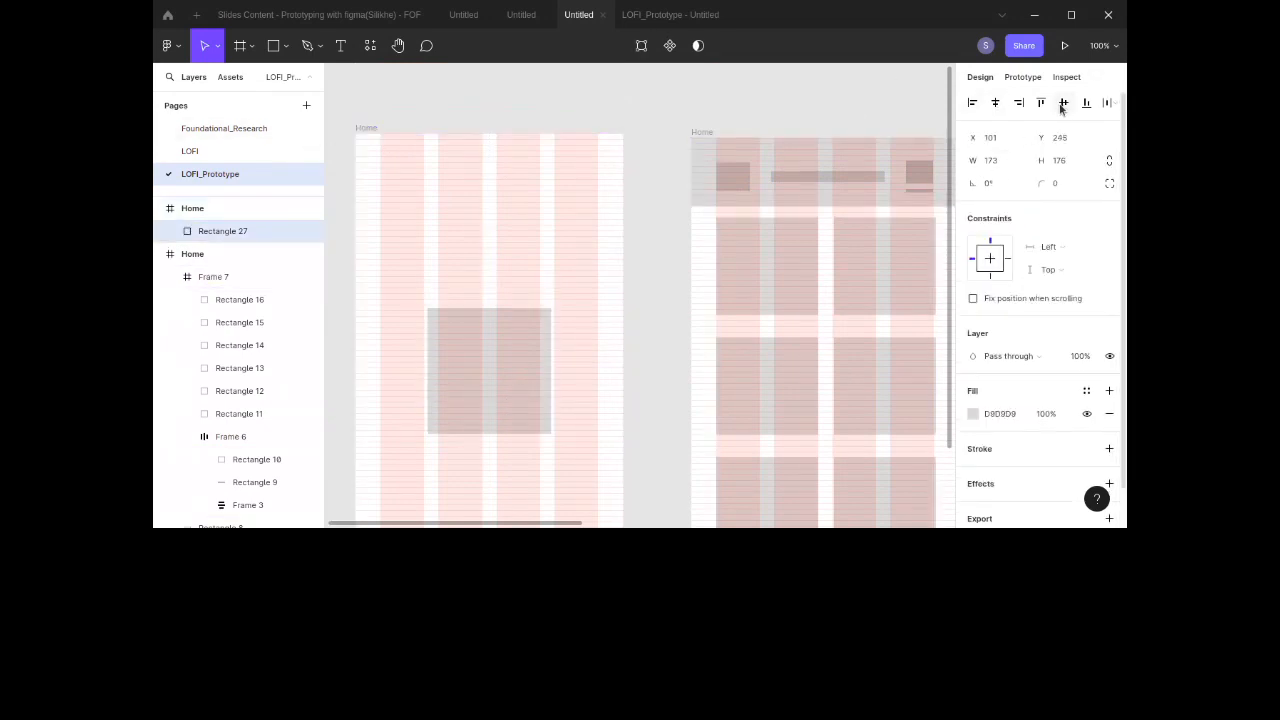
# Step: Remove the flow starting point from the original Home frame
pyautogui.click(366, 128)
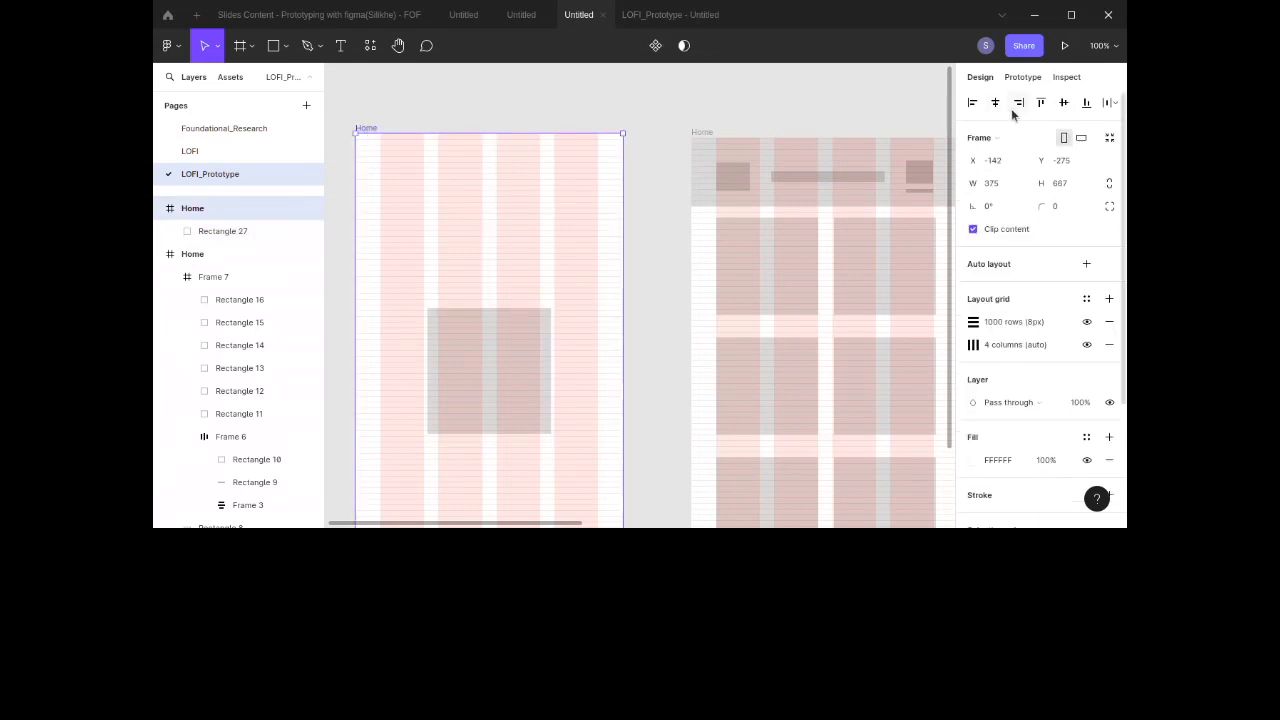
pyautogui.click(1028, 78)
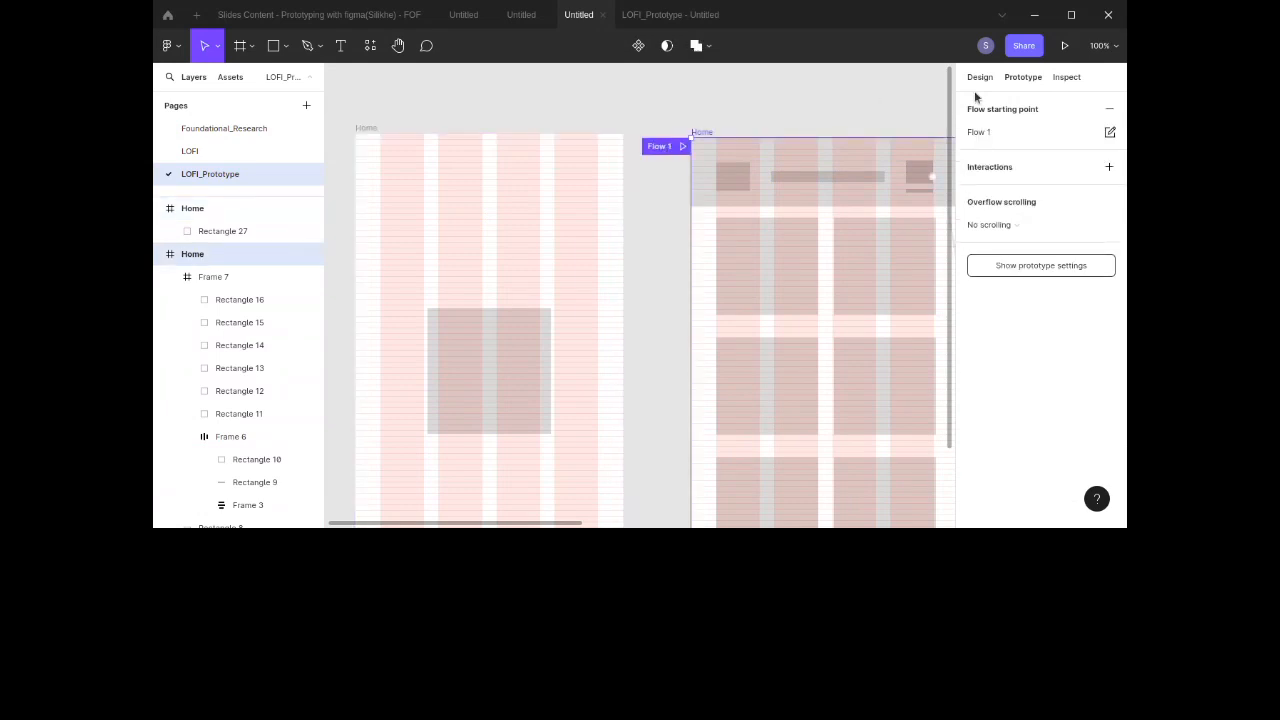
pyautogui.click(1111, 111)
# Step: Connect the Home copy frame to the Home frame with an After delay trigger
pyautogui.click(365, 128)
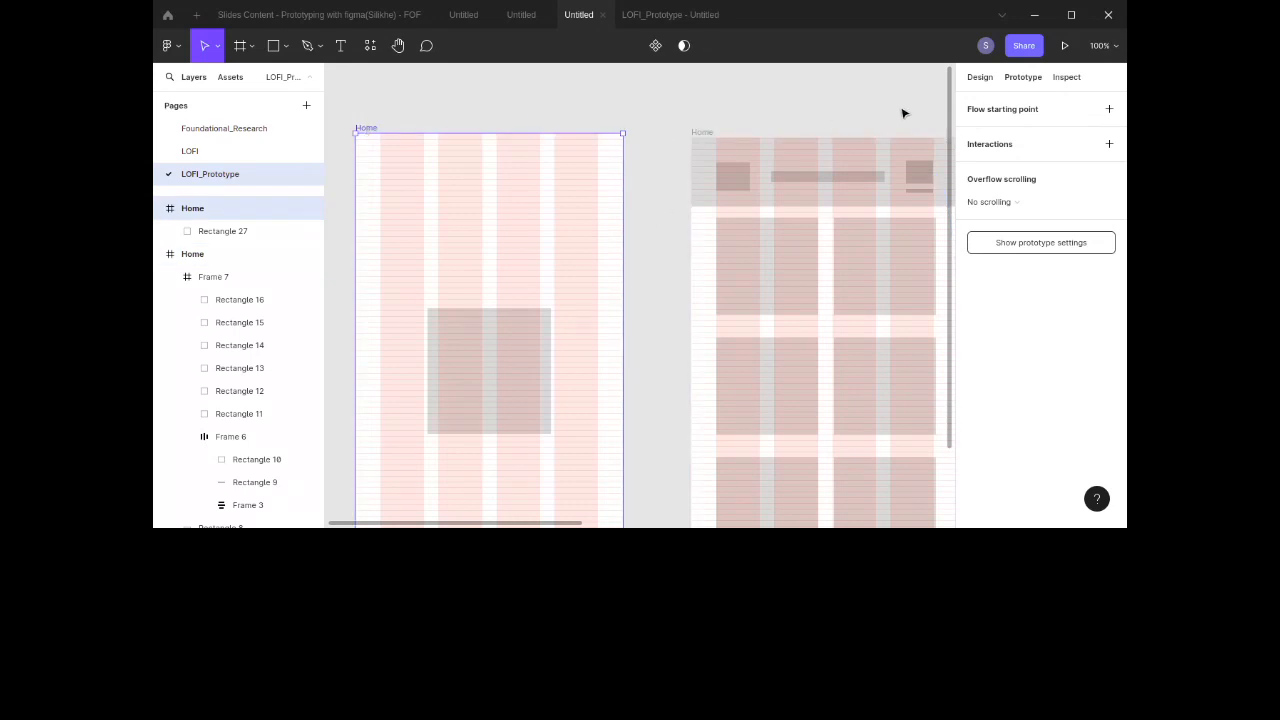
pyautogui.moveTo(622, 371); pyautogui.dragTo(710, 360)
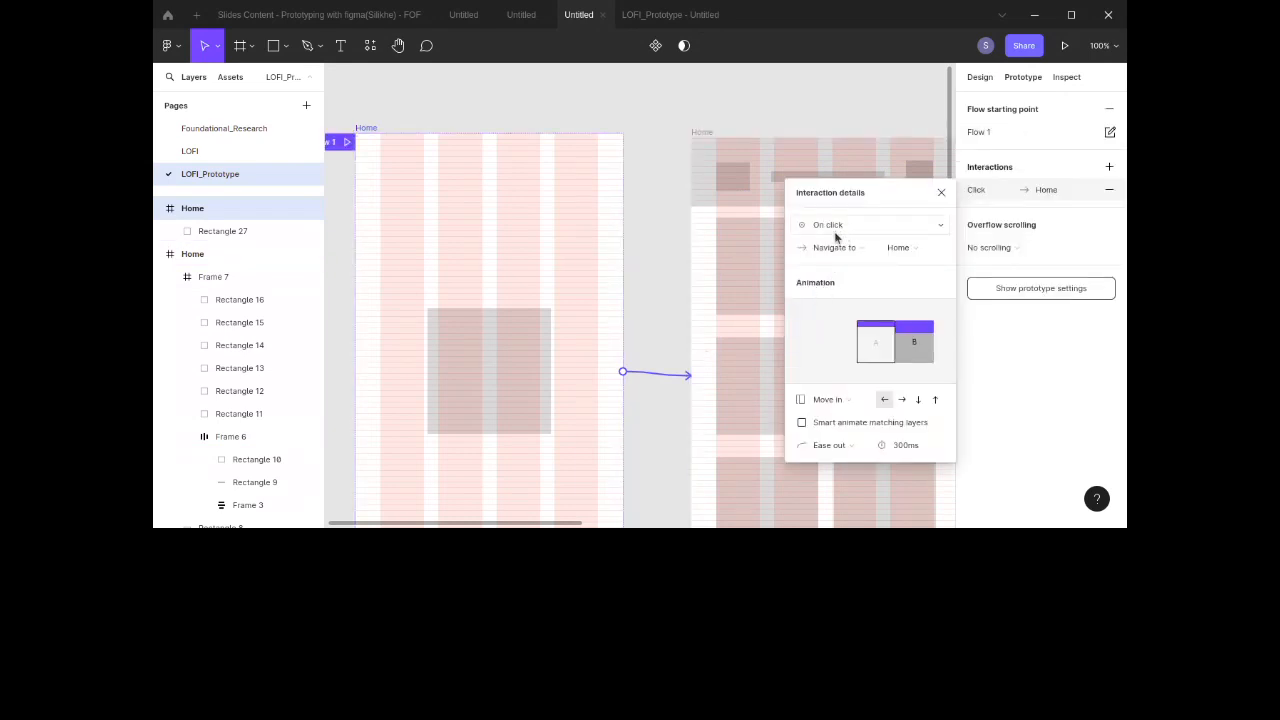
pyautogui.click(835, 233)
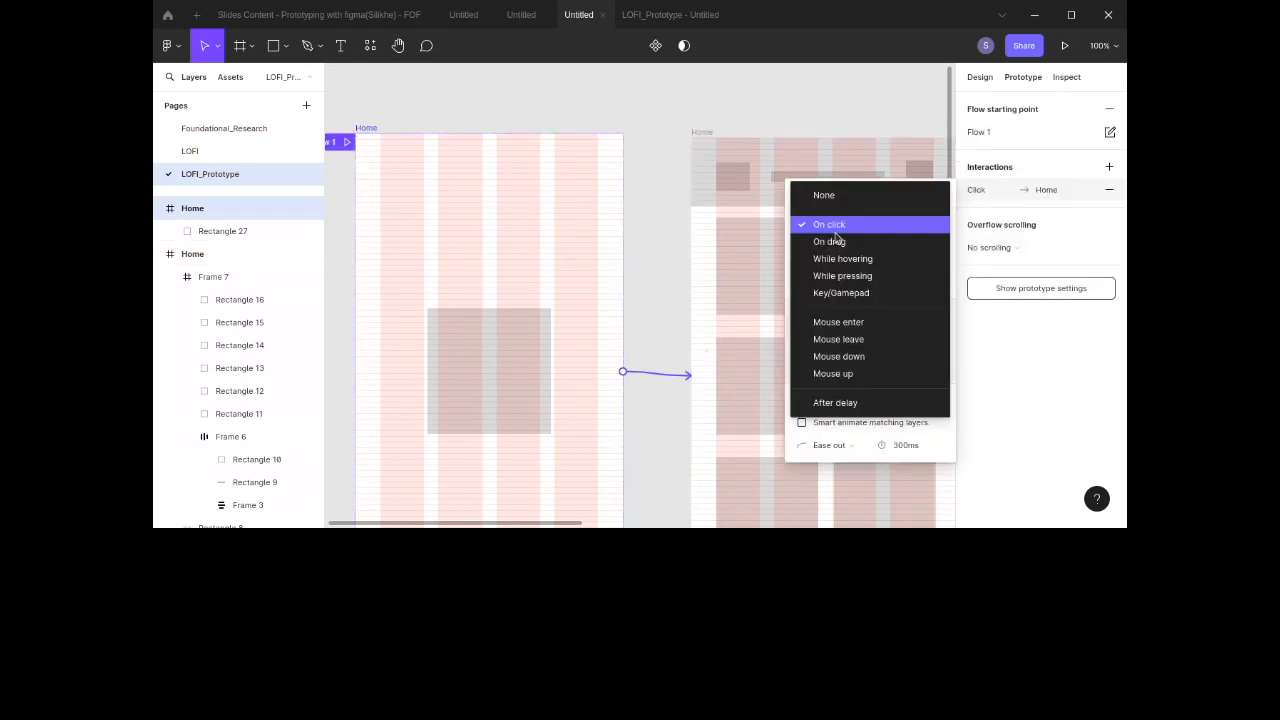
pyautogui.click(836, 403)
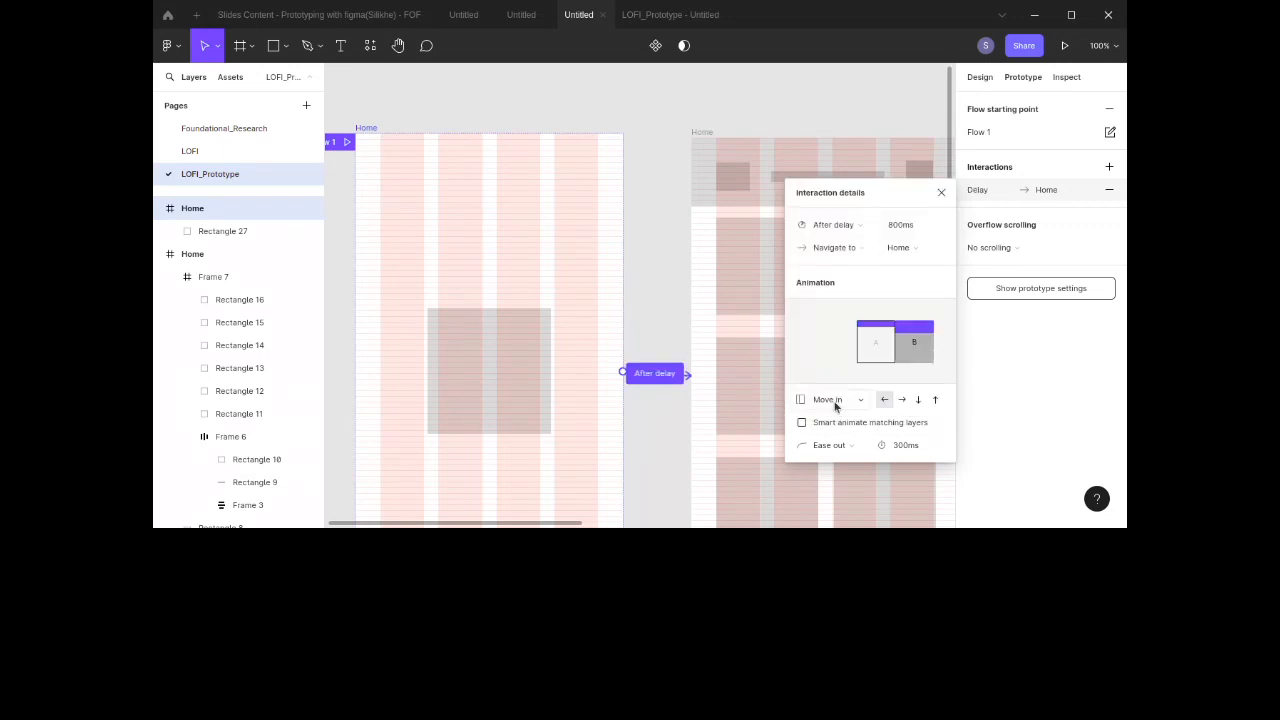
# Step: Try to change the after-delay time of the connection
pyautogui.click(894, 227)
pyautogui.write('60')
pyautogui.write('6')
# Step: Set the transition animation to Smart animate with Ease out easing and close the interaction details
pyautogui.click(830, 399)
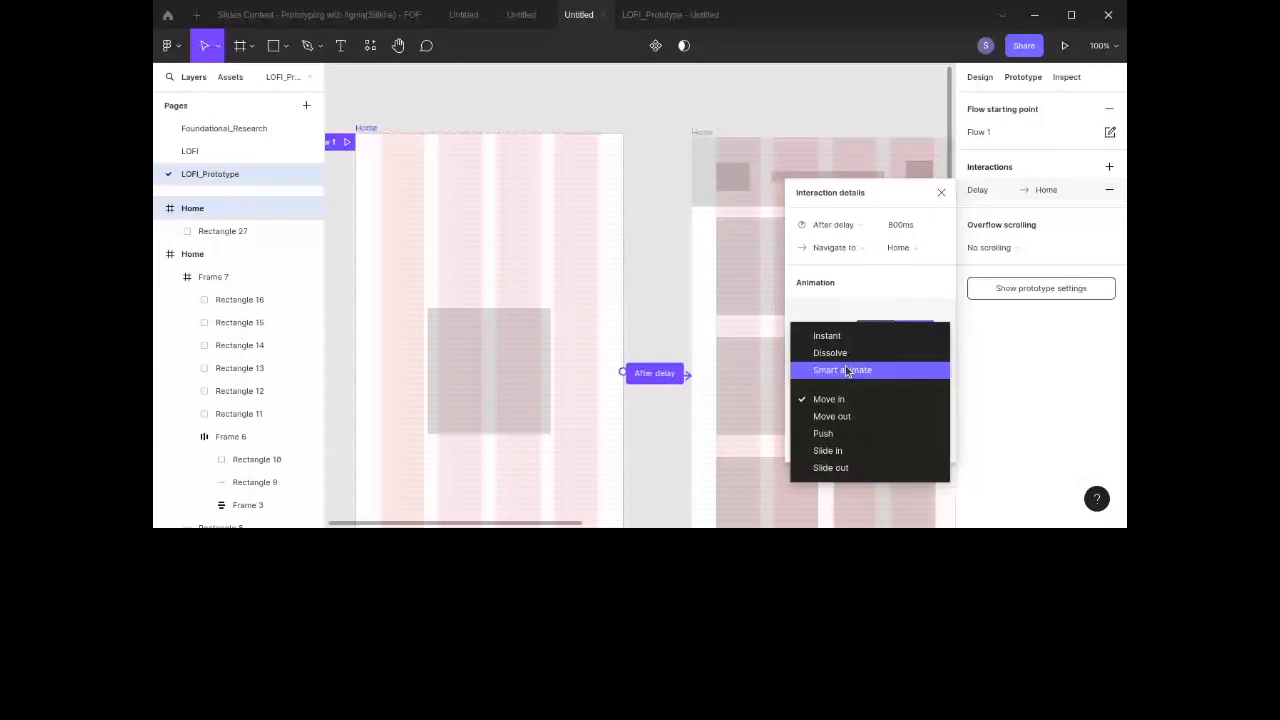
pyautogui.click(845, 370)
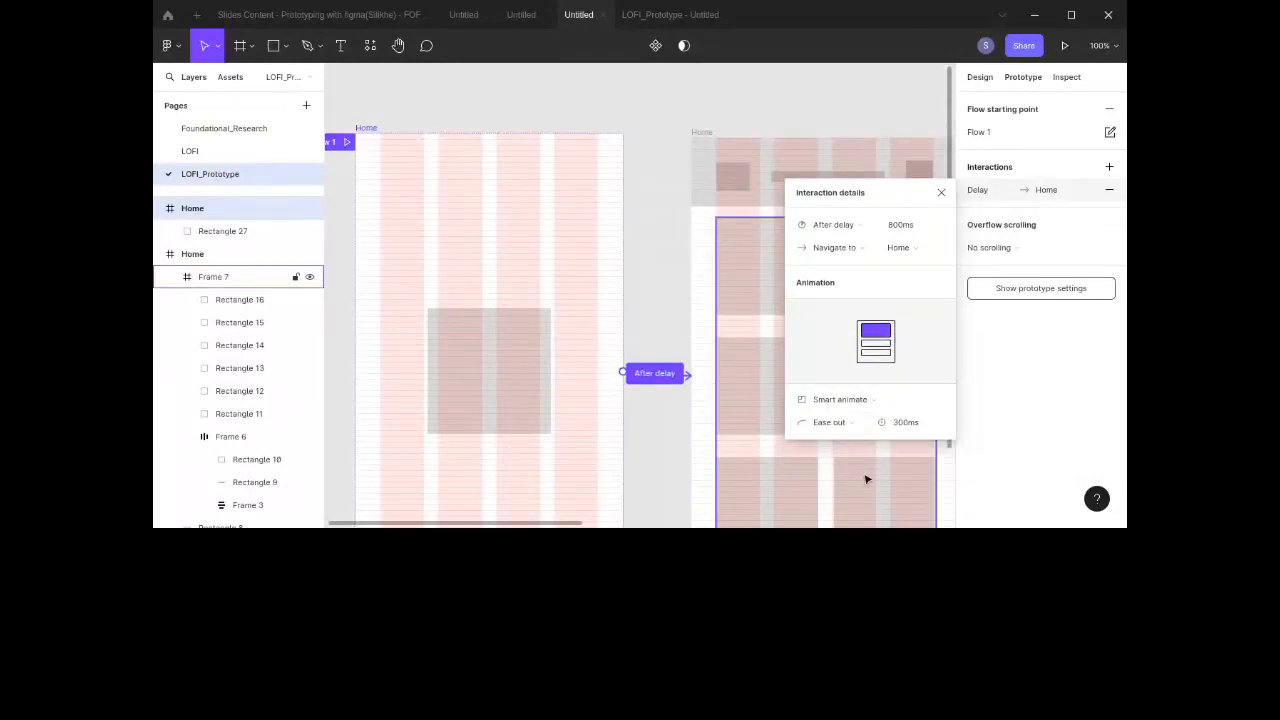
pyautogui.click(851, 423)
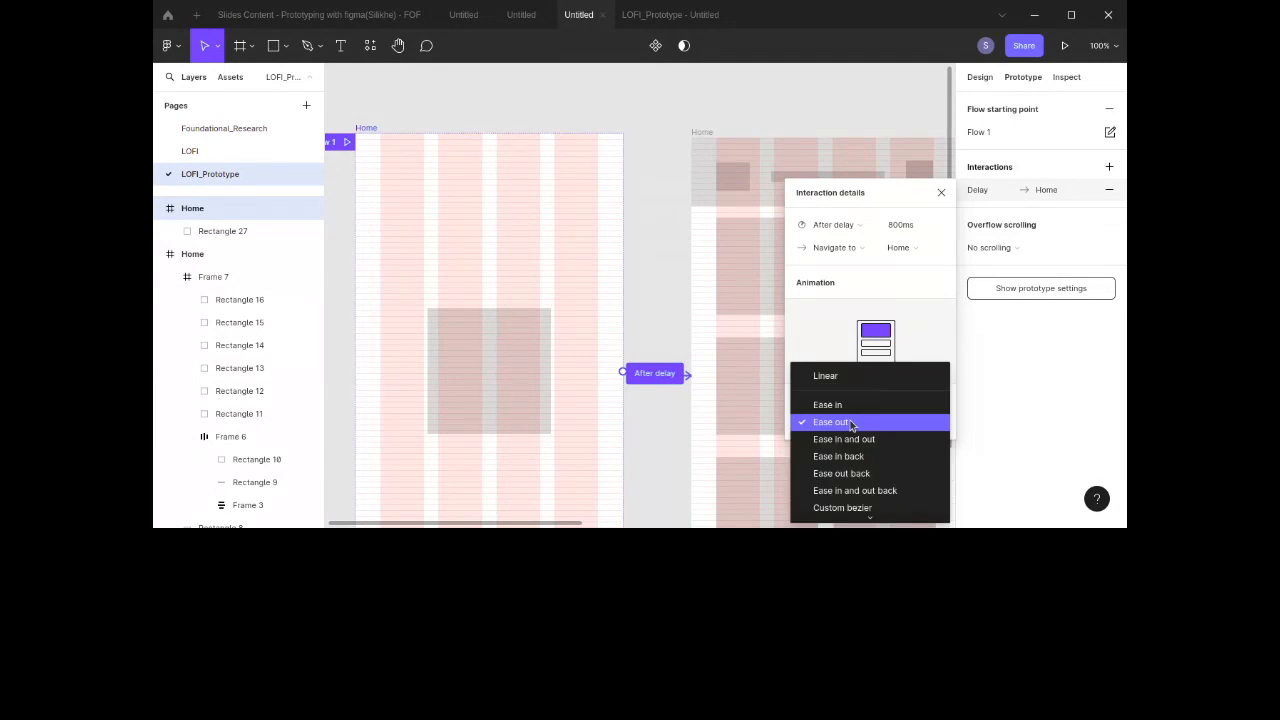
pyautogui.click(851, 423)
pyautogui.click(676, 290)
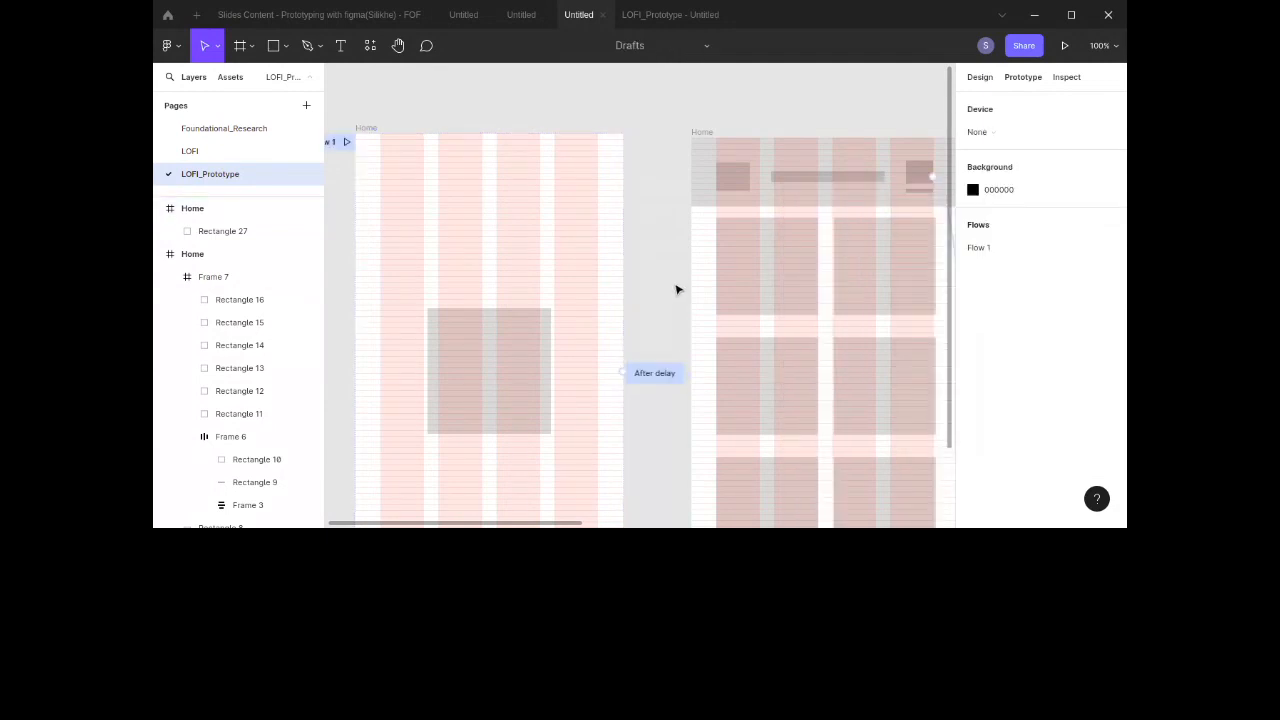
# Step: Restart the prototype preview to check the splash transition, then return to the editor
pyautogui.click(674, 20)
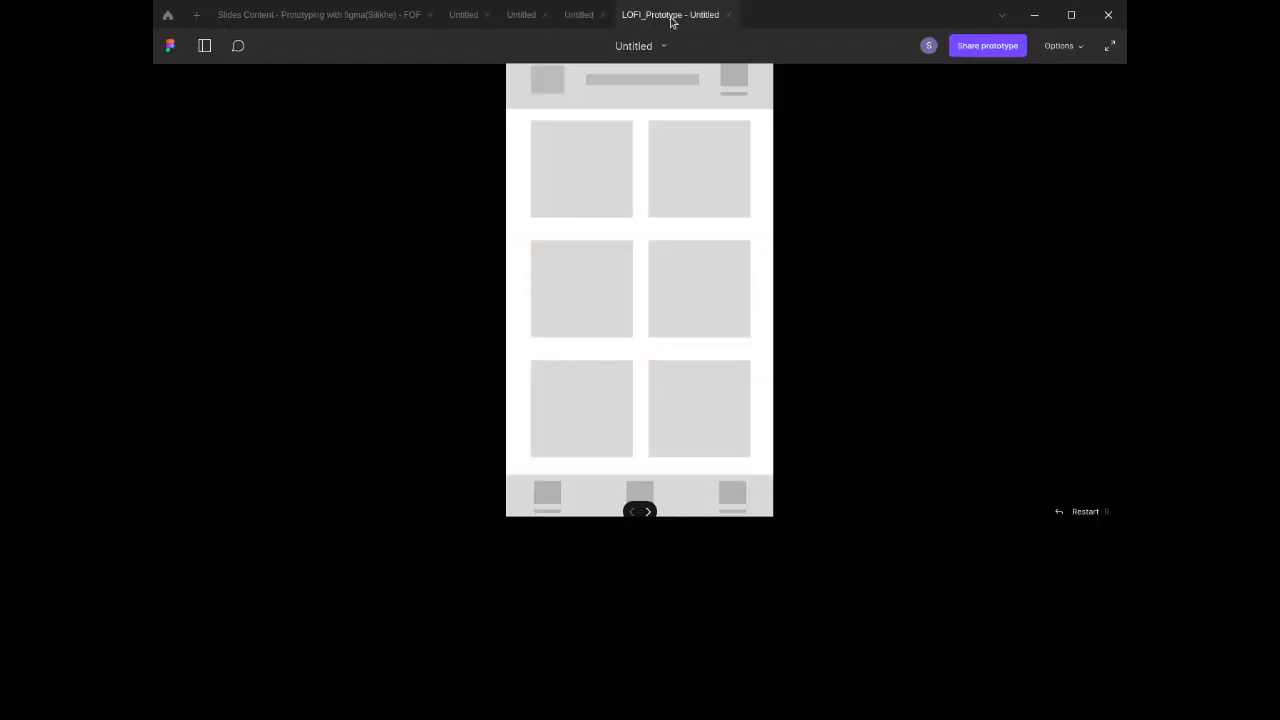
pyautogui.click(1055, 512)
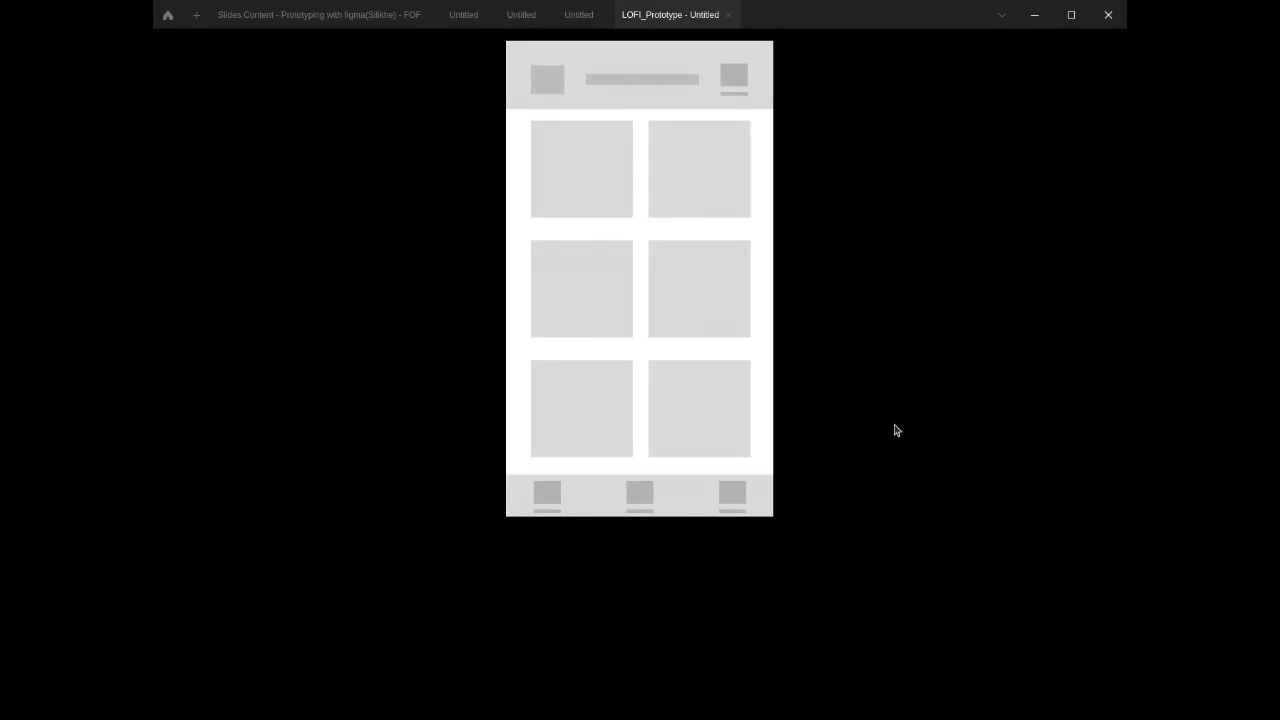
pyautogui.click(578, 15)
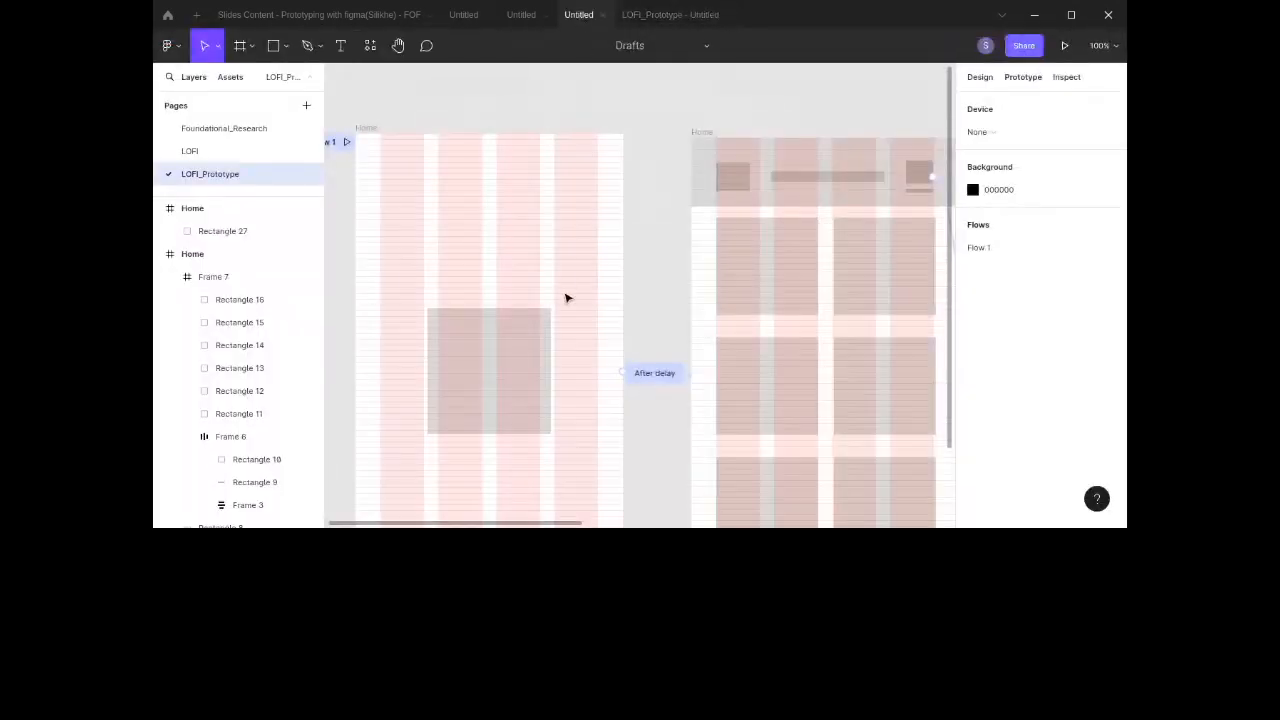
# Step: Set the splash screen's after-delay time to 1500ms
pyautogui.click(366, 128)
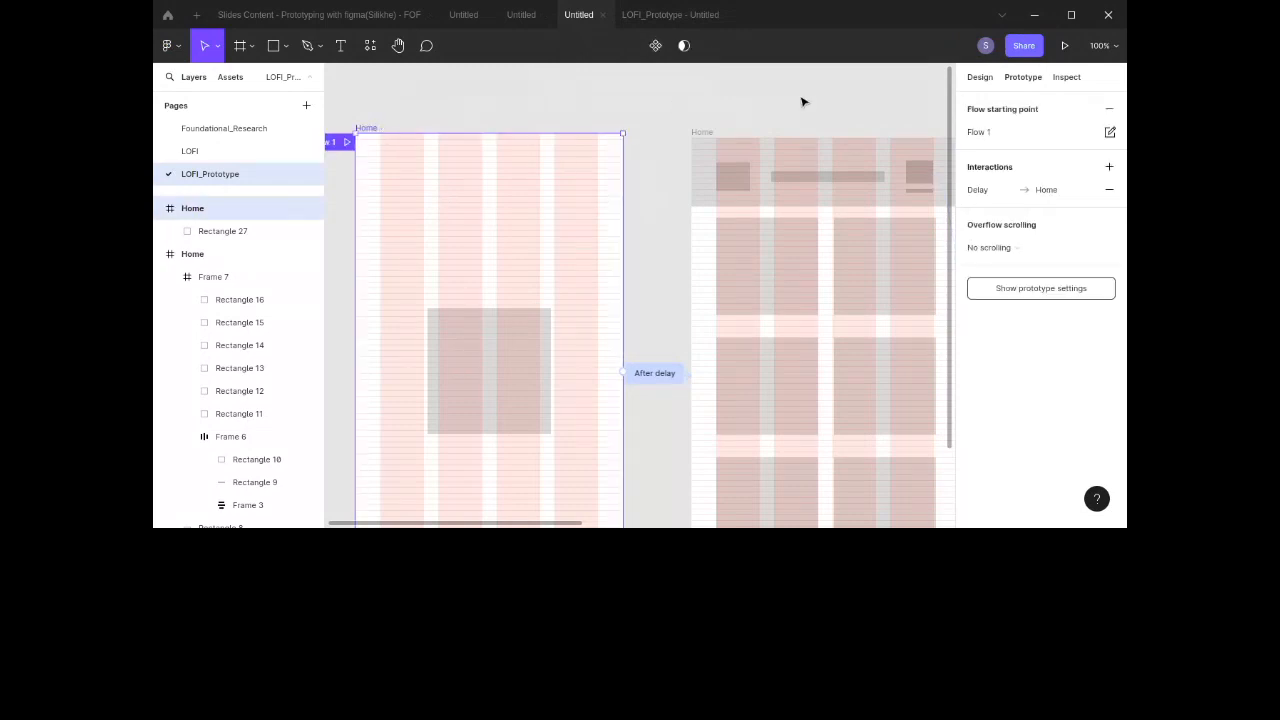
pyautogui.click(976, 196)
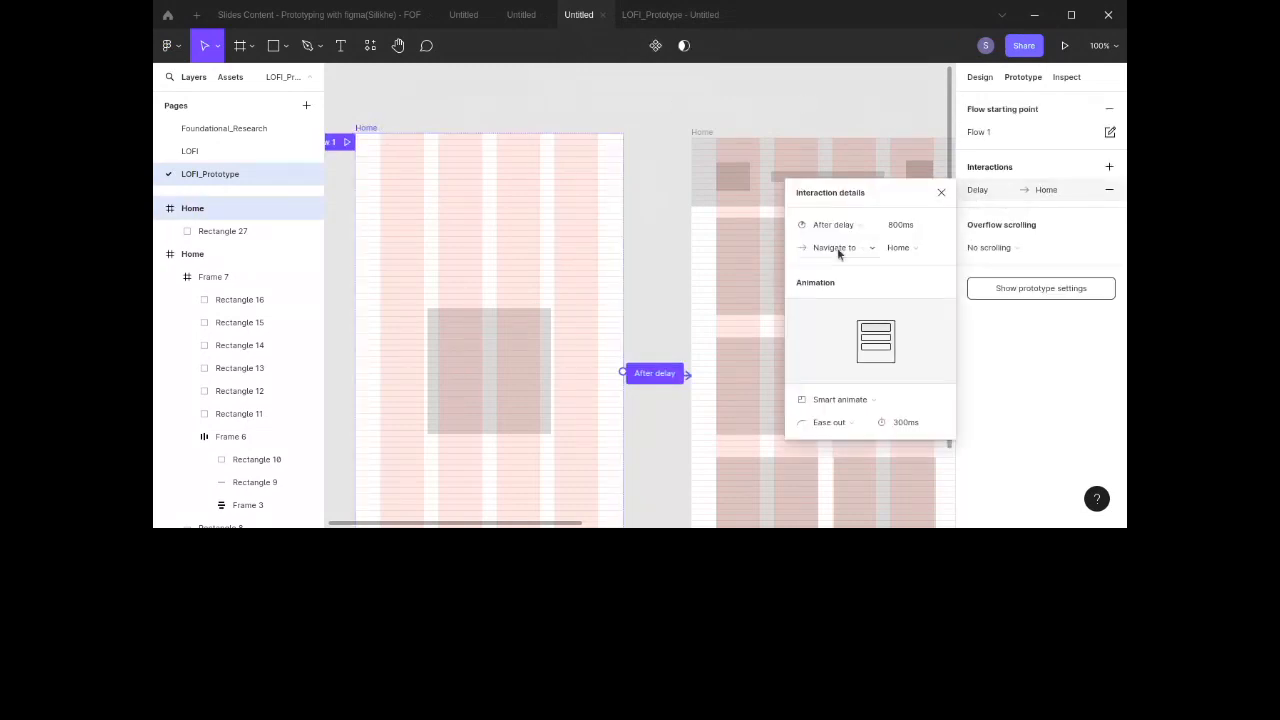
pyautogui.click(903, 232)
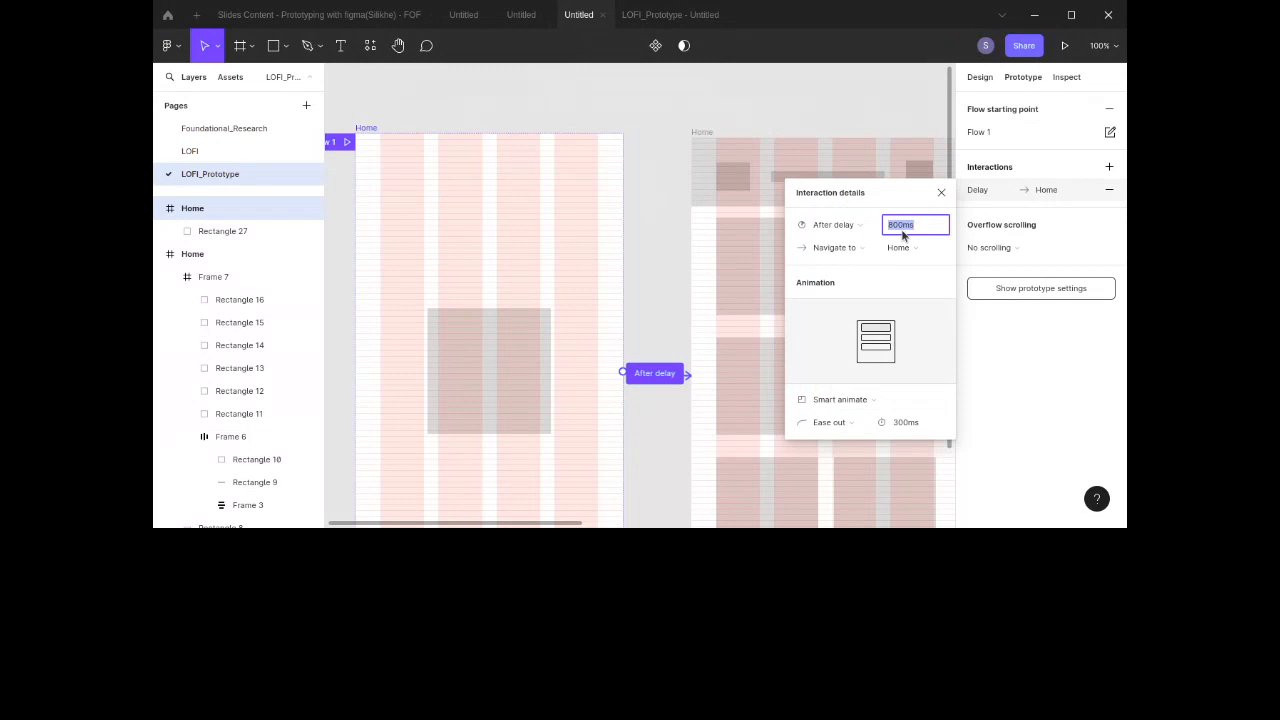
pyautogui.write('1500')
pyautogui.press('Return')
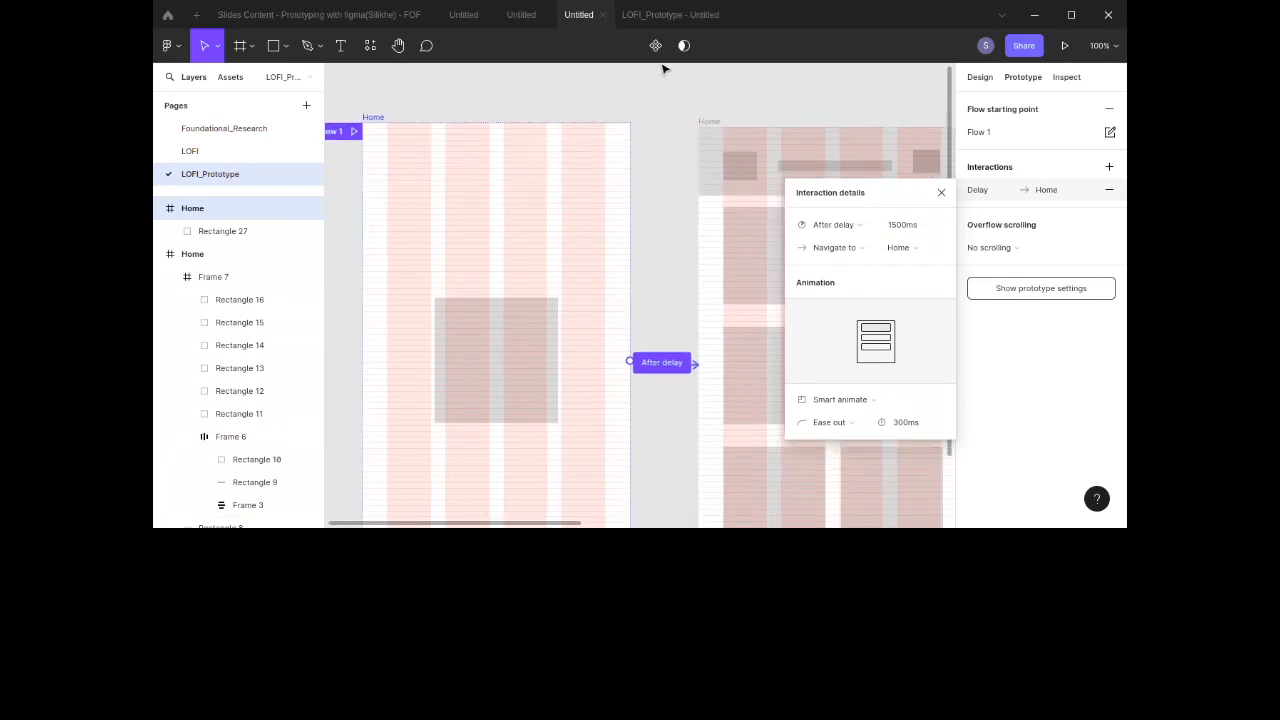
# Step: Test the prototype preview by tapping through the splash, Home screen icons, overlay and list screens
pyautogui.click(646, 14)
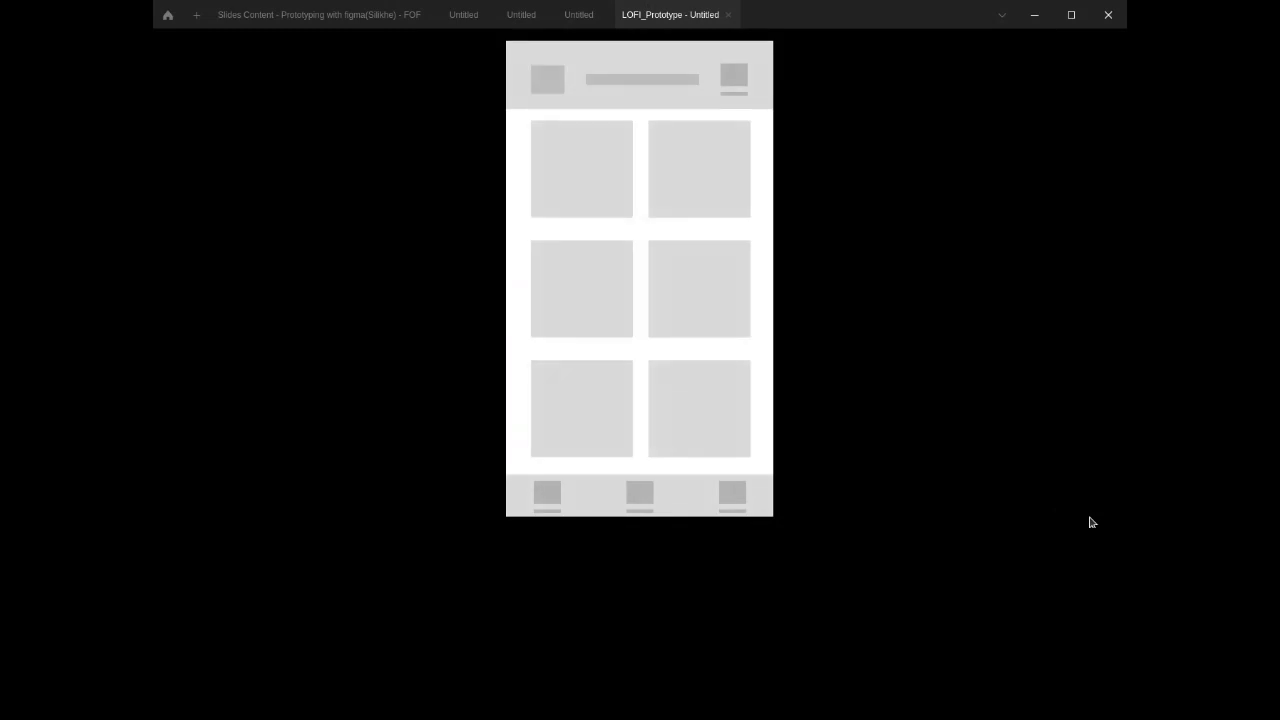
pyautogui.click(705, 378)
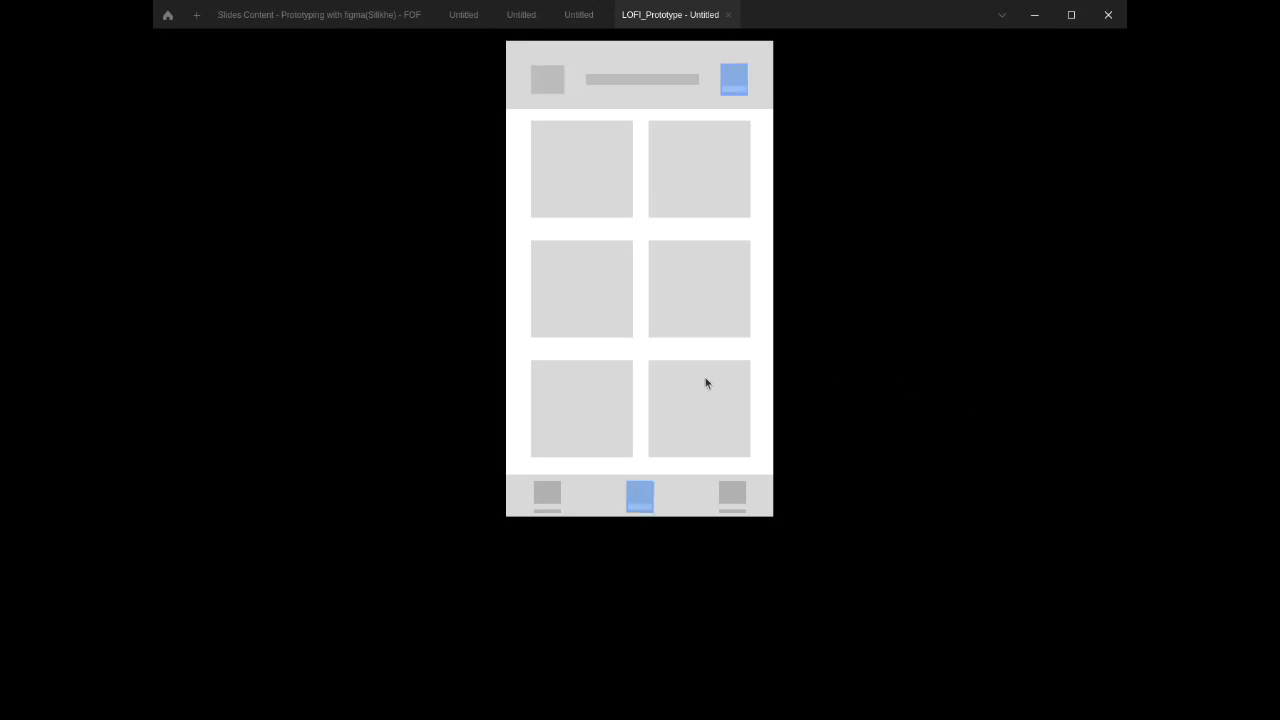
pyautogui.click(641, 497)
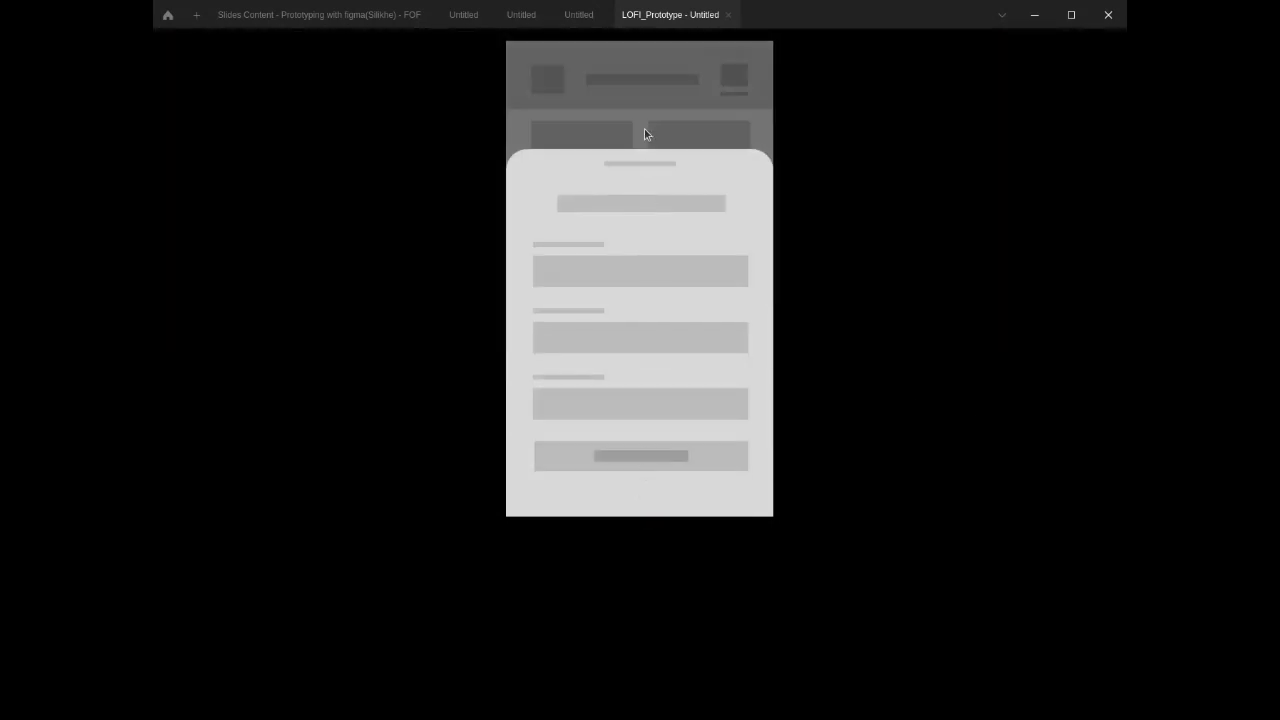
pyautogui.click(643, 96)
pyautogui.click(735, 76)
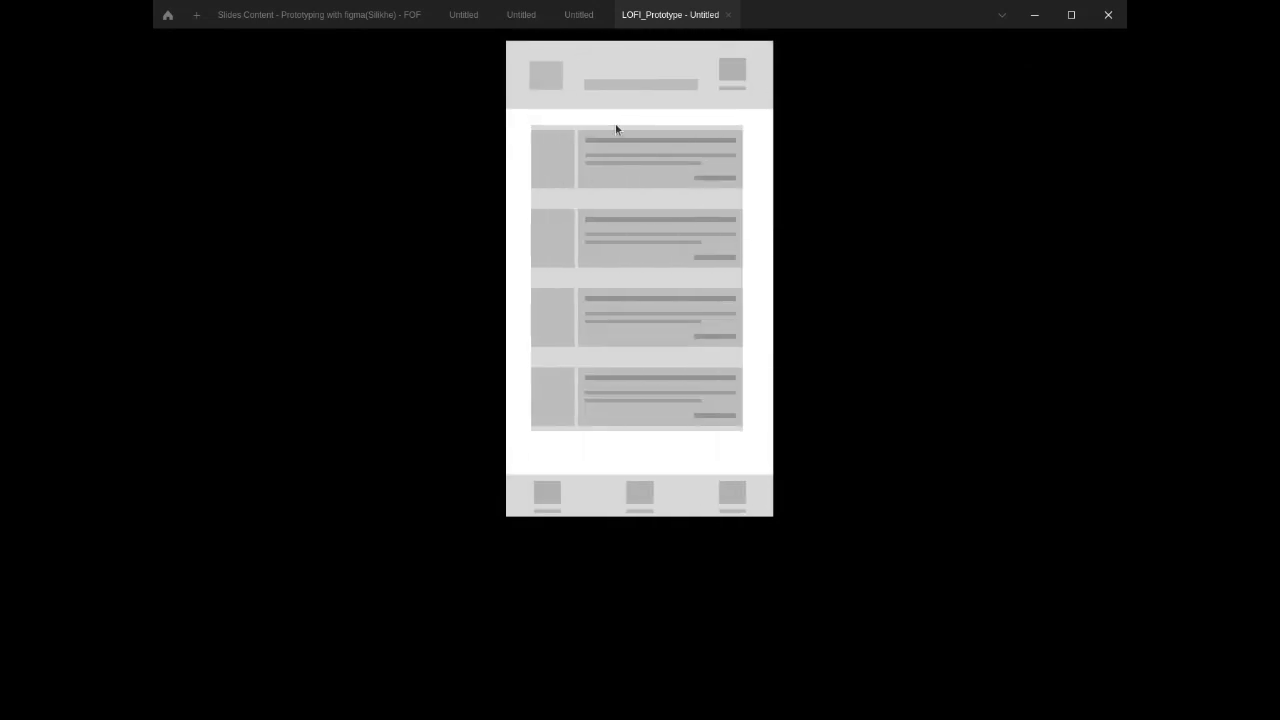
pyautogui.click(614, 163)
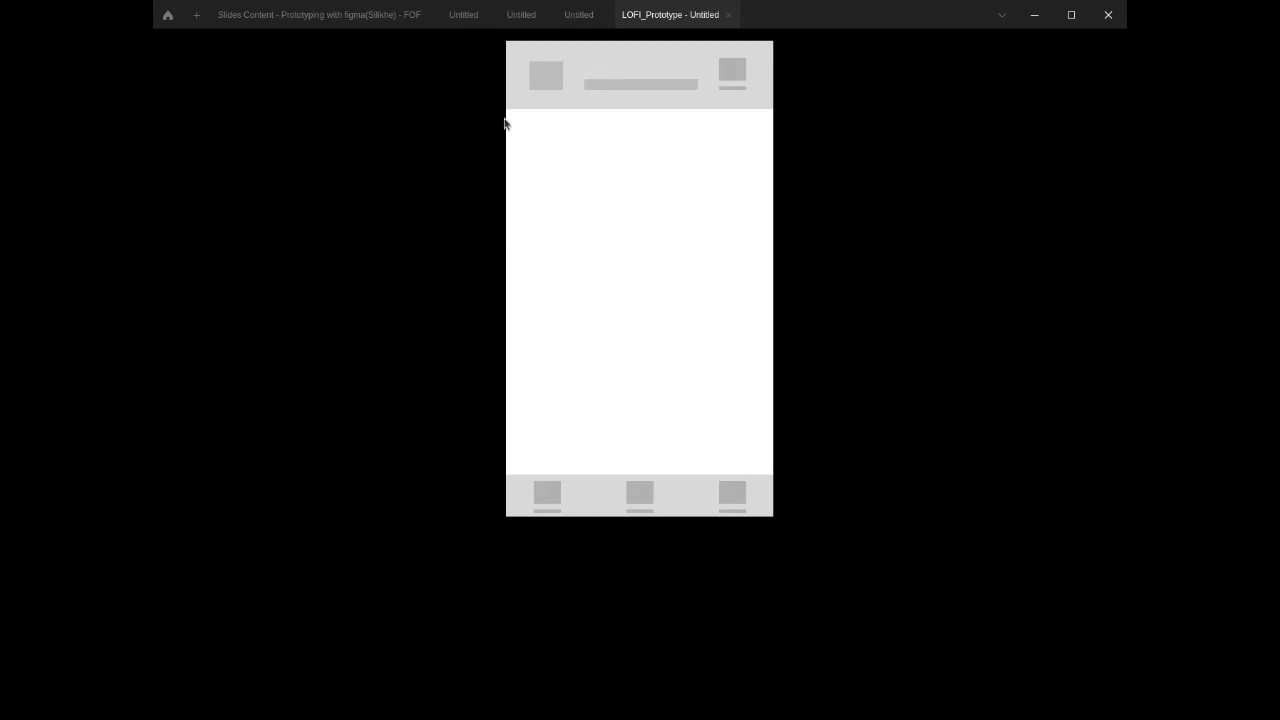